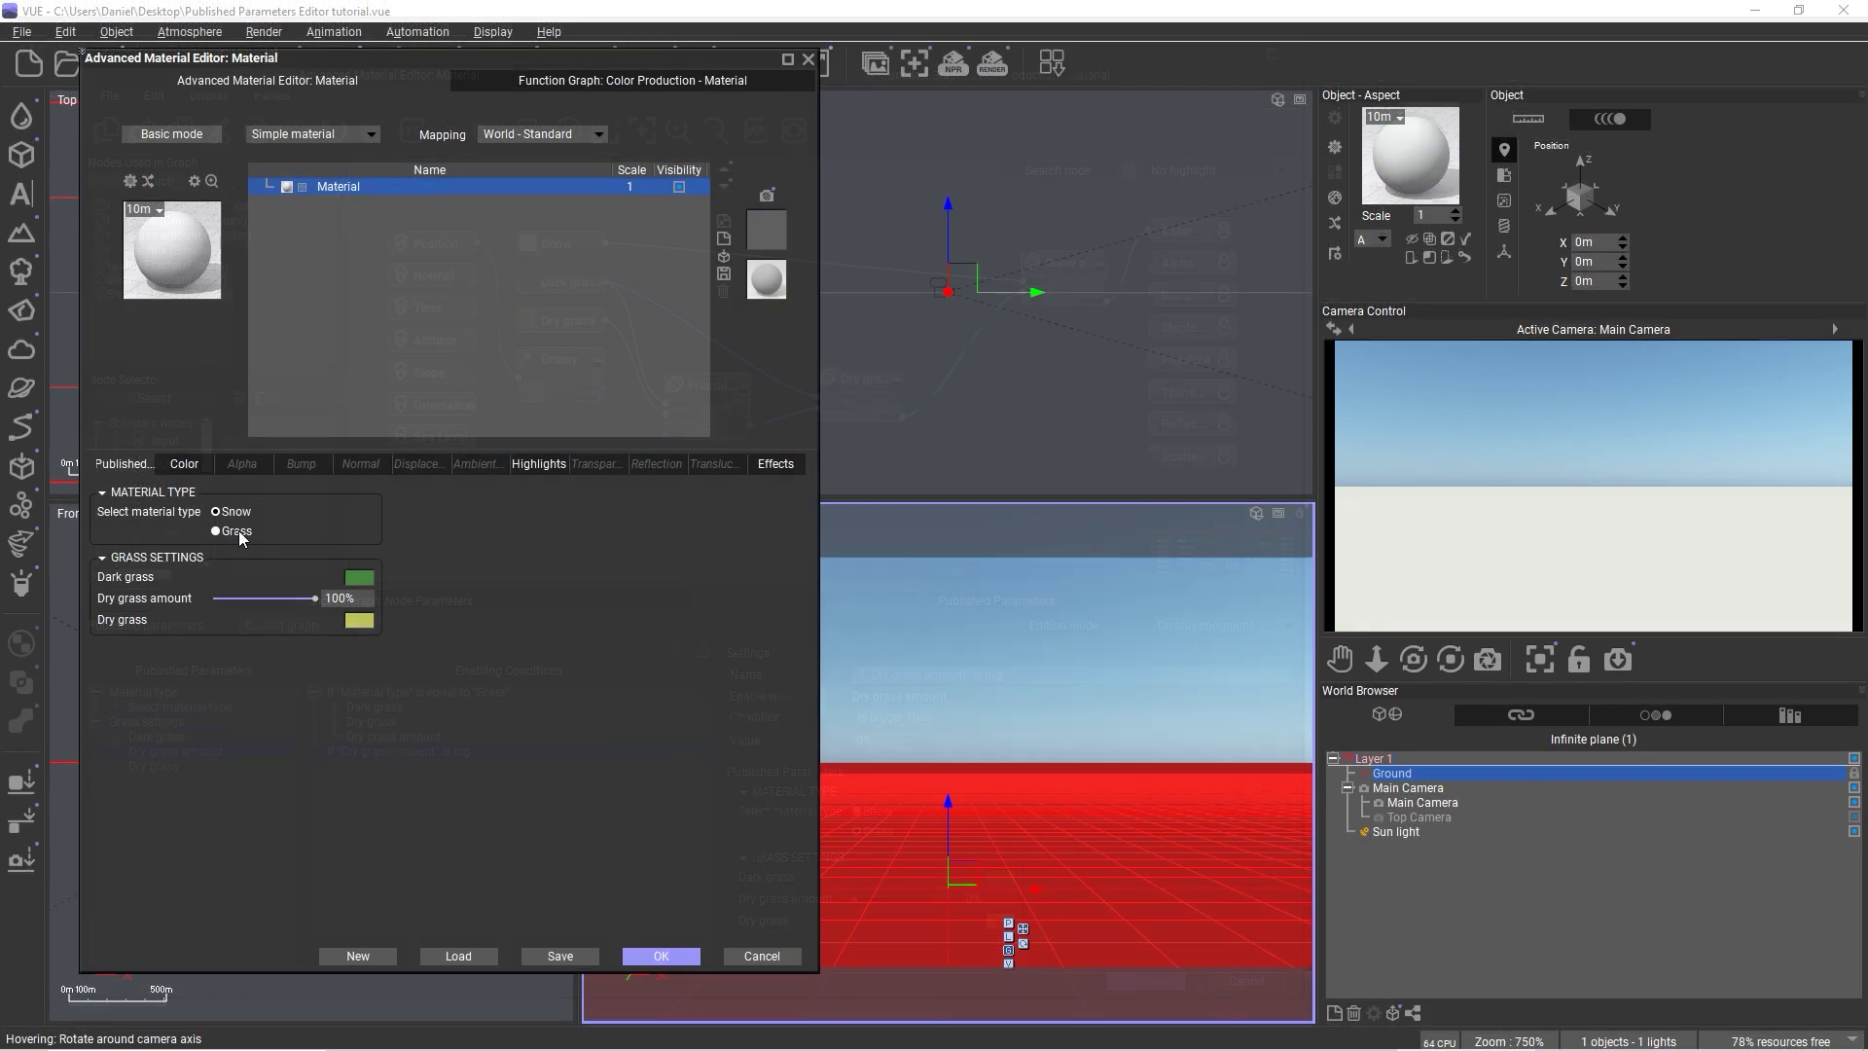
- Choose Grass as the ground's material type and reduce the dry grass amount
click(216, 530)
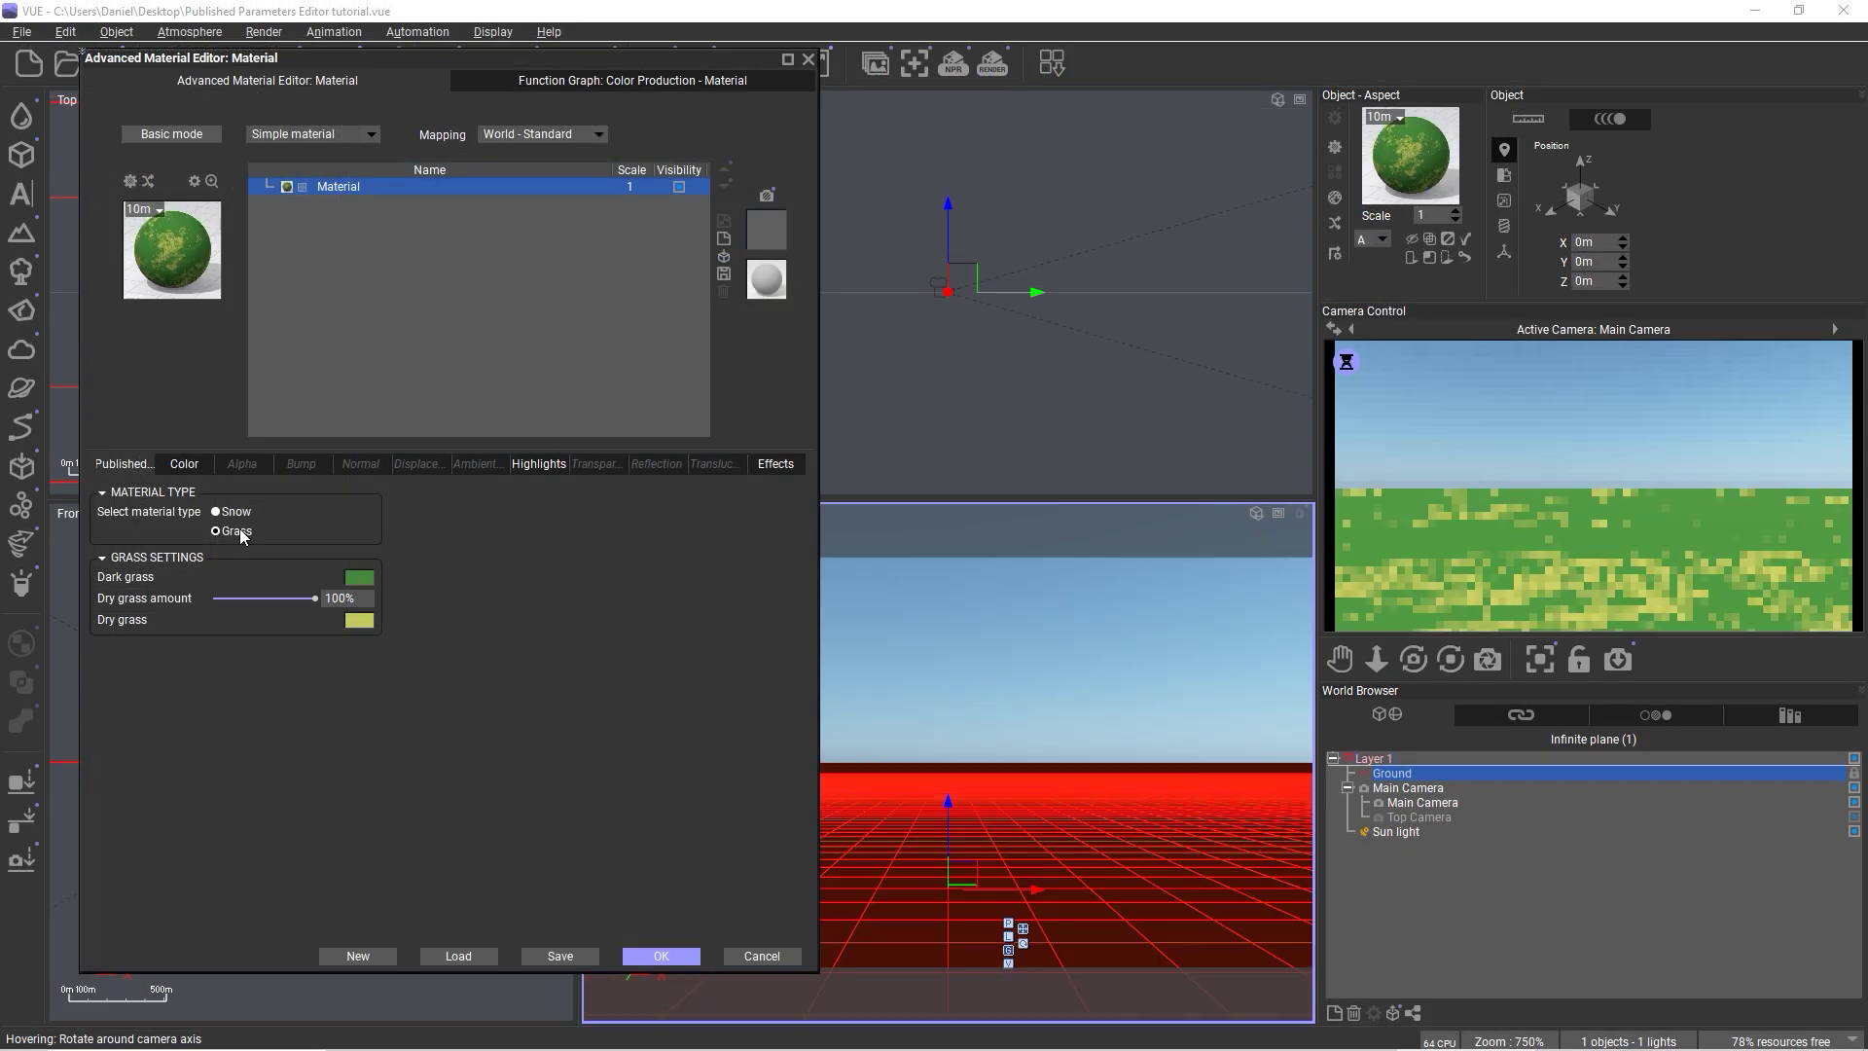
click(238, 530)
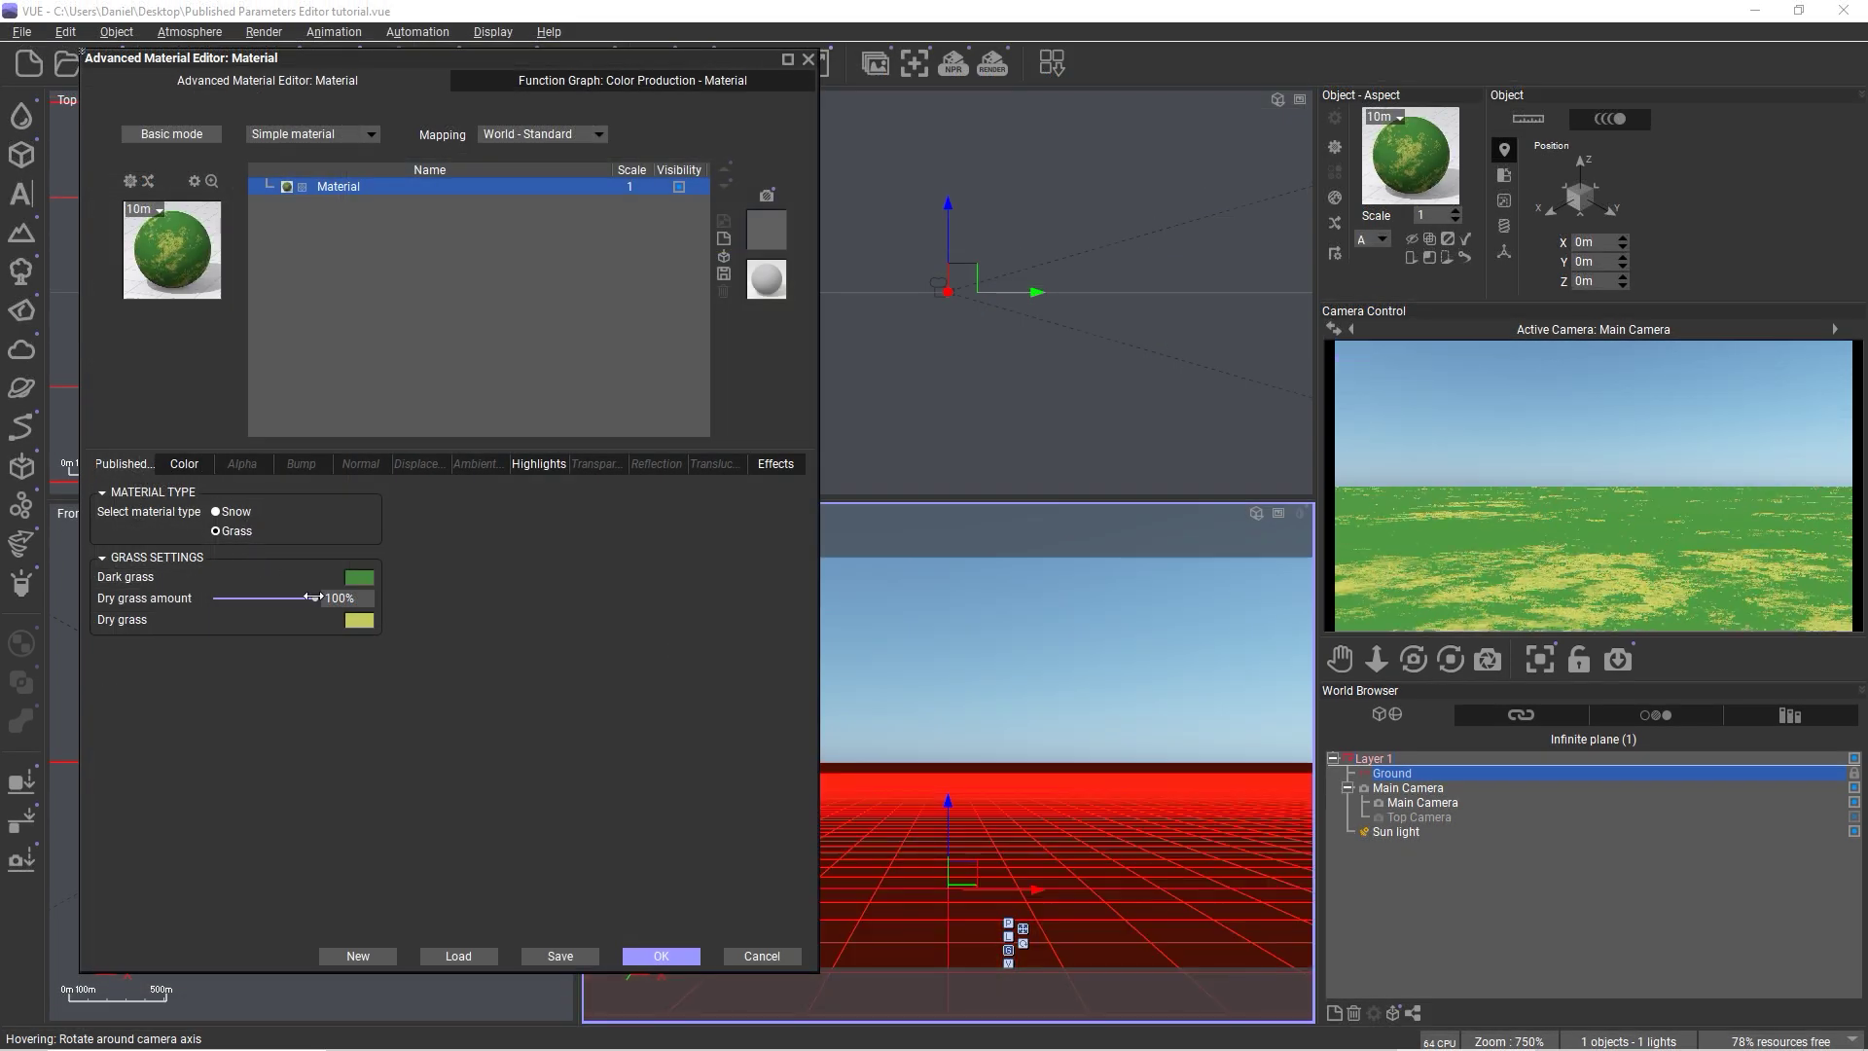
mouse_move(313, 598)
mouse_down()
mouse_move(229, 600)
mouse_move(292, 599)
mouse_up()
- Randomize the gaps in the altocumulus cloud layer and set the gap size to 23%
drag(198, 506, 232, 508)
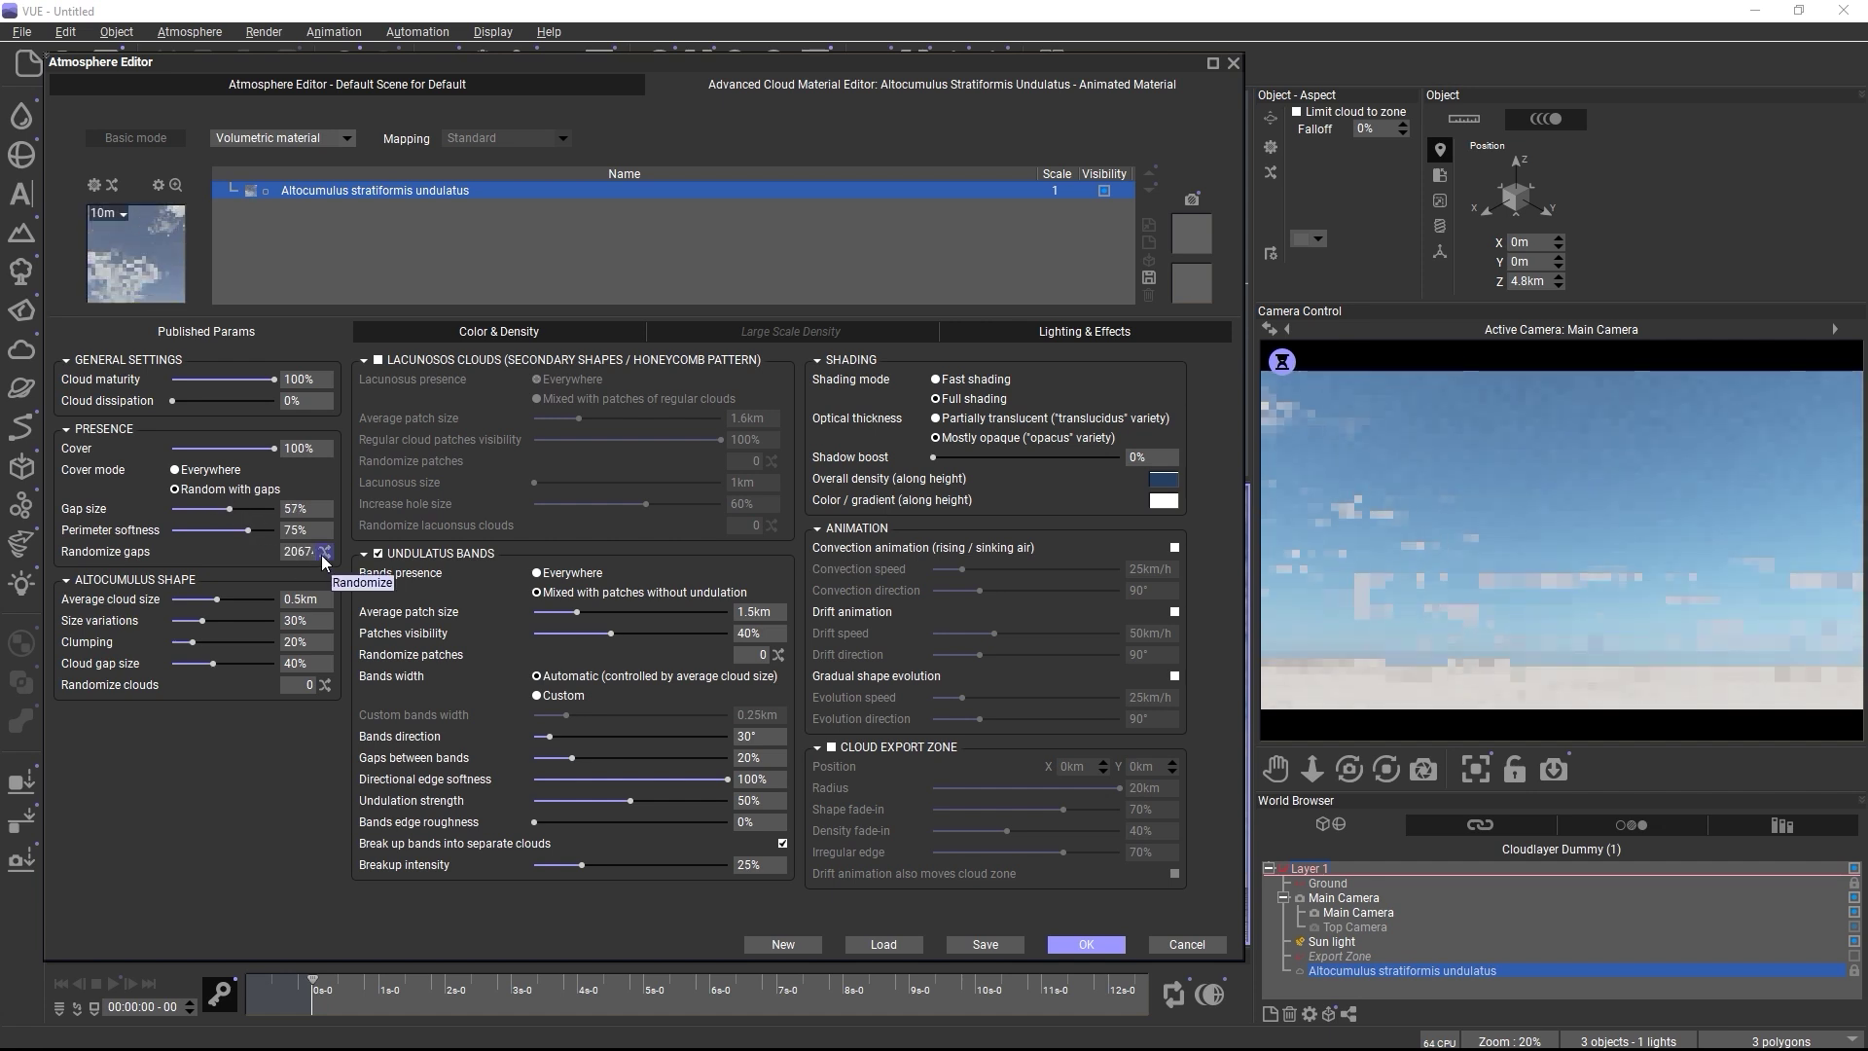
click(324, 551)
drag(299, 508, 232, 522)
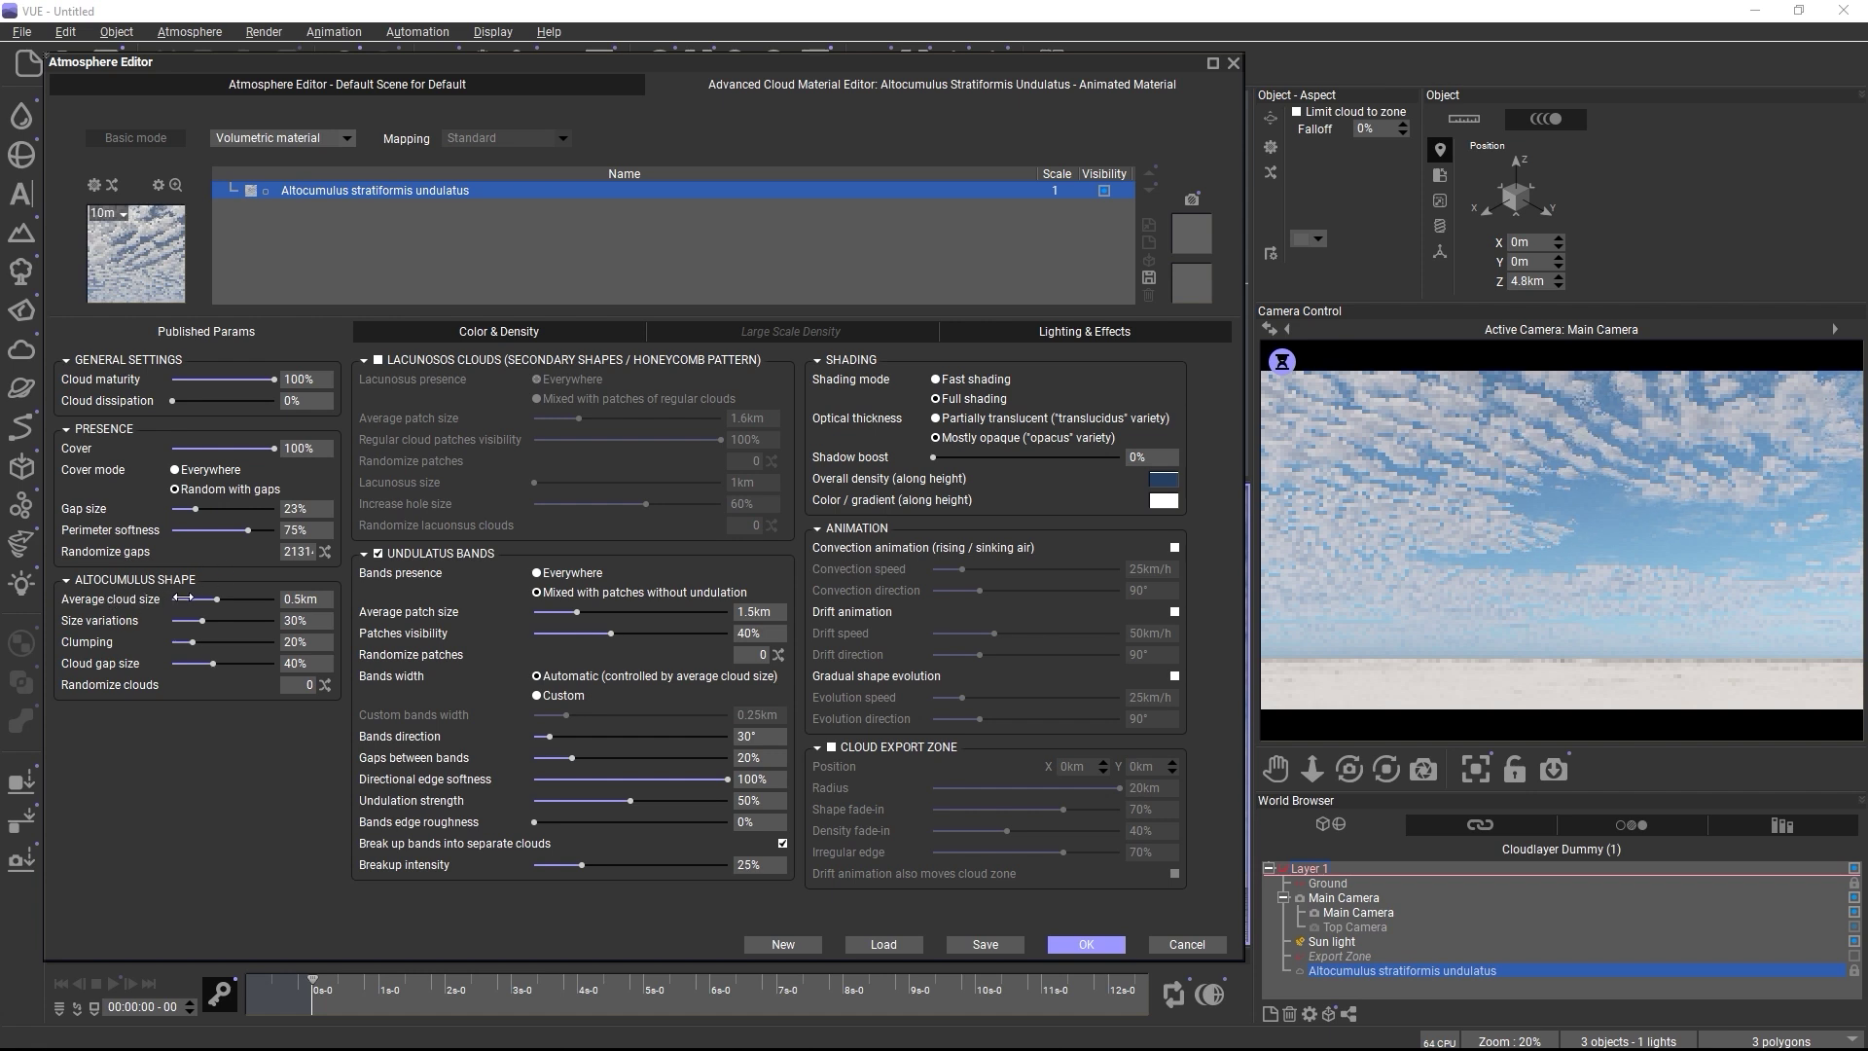
- Reduce the average cloud size of the altocumulus layer to 0.183 km
drag(215, 599, 180, 601)
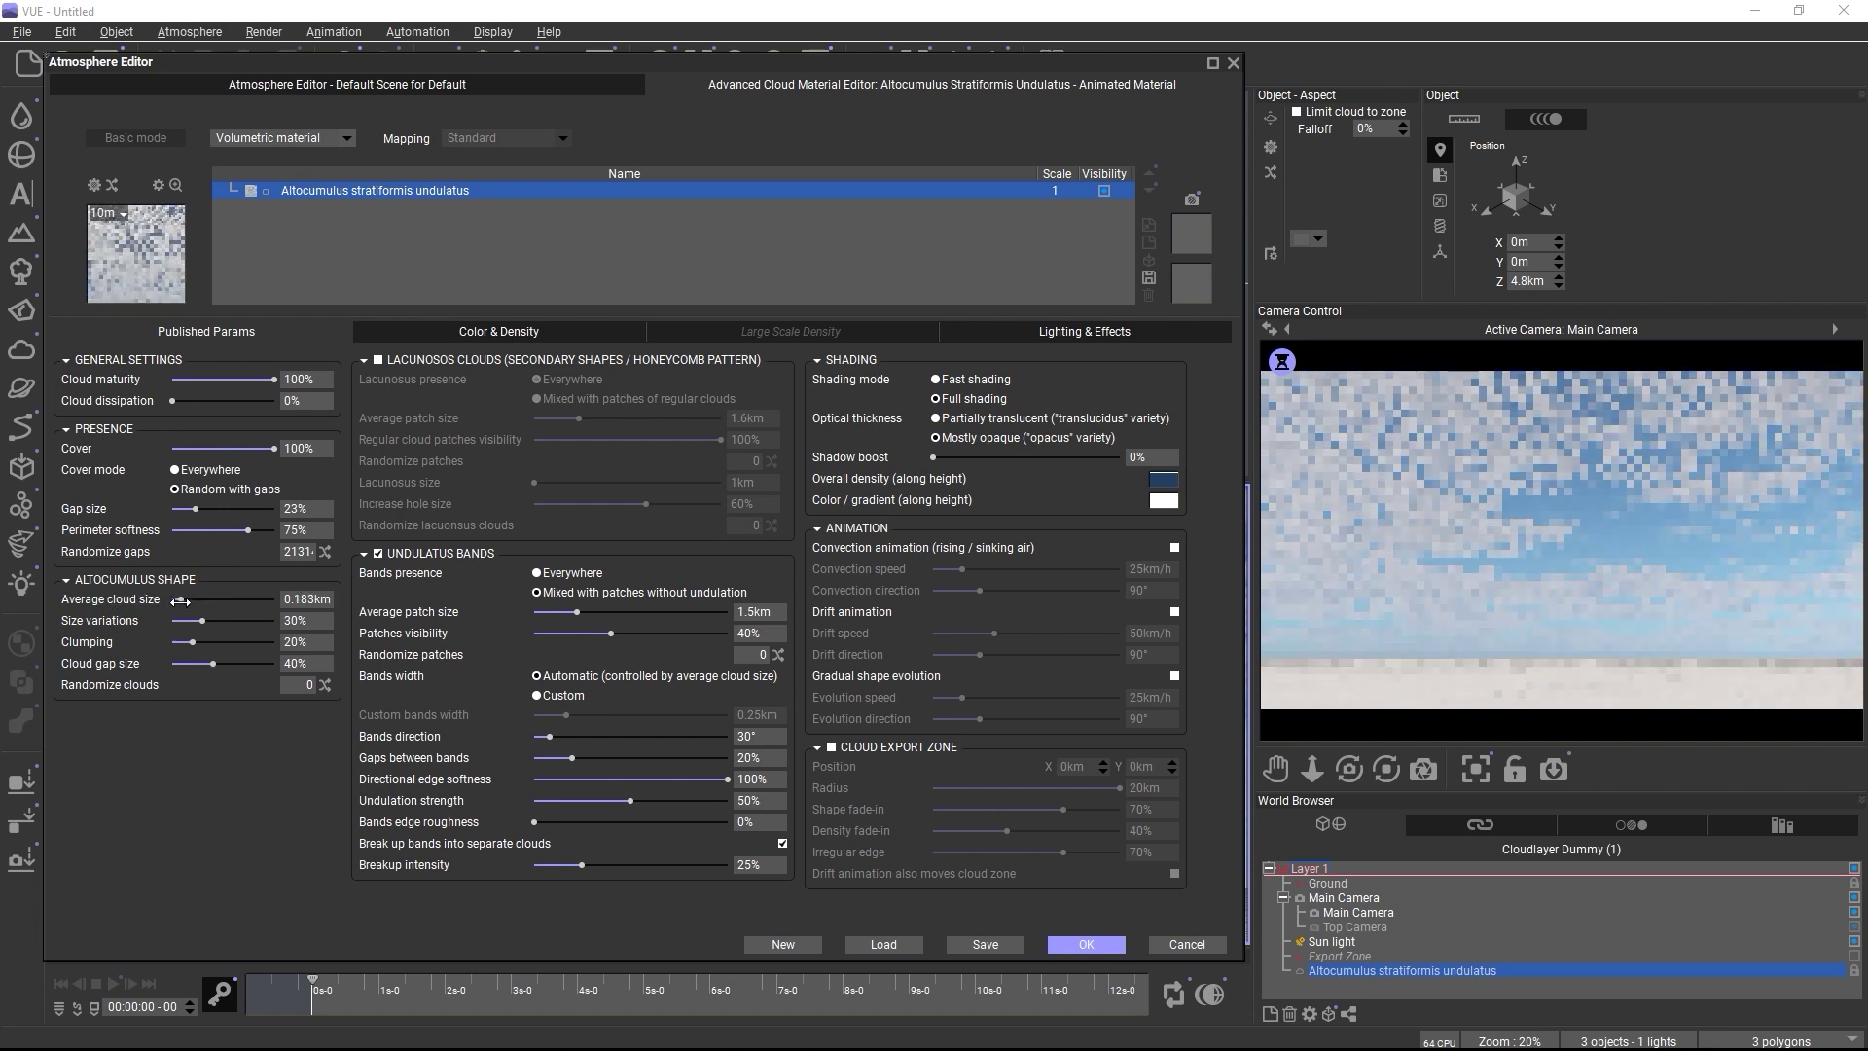
drag(180, 602, 209, 642)
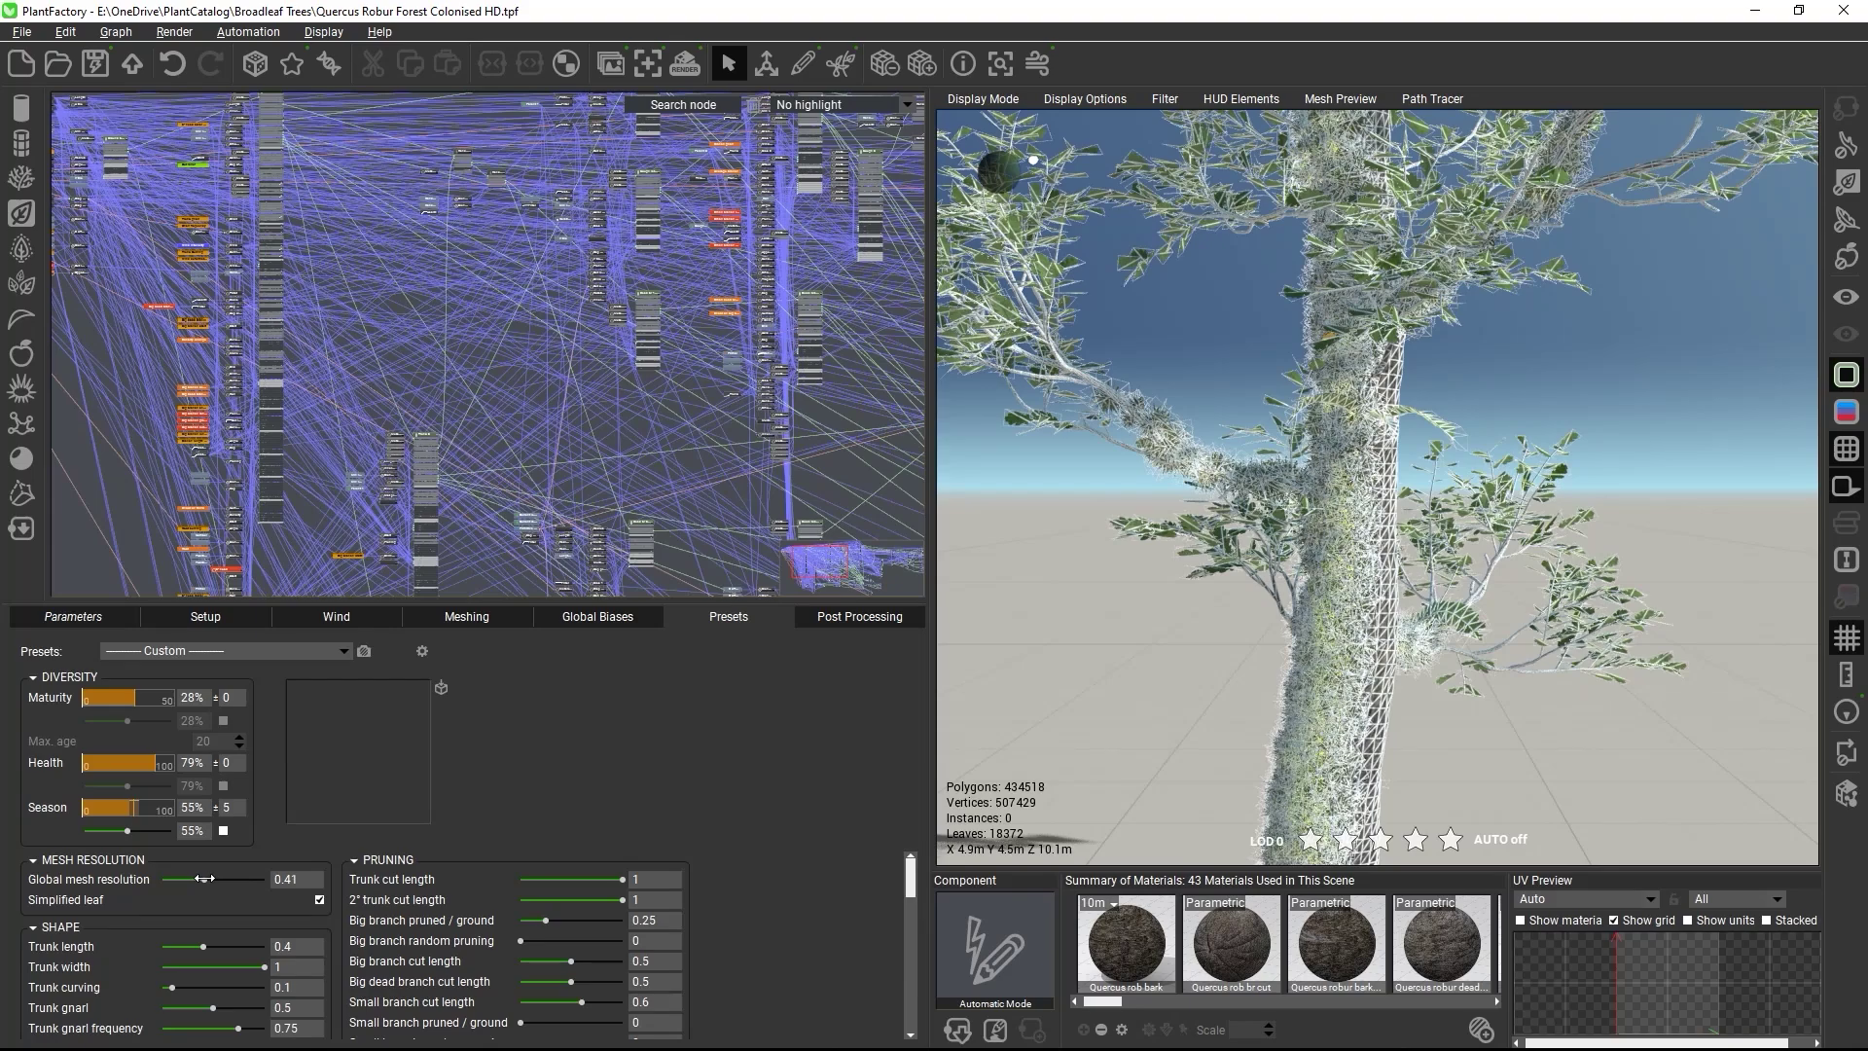
- In PlantFactory, lower the global mesh resolution of the oak tree
mouse_move(199, 881)
mouse_down()
mouse_move(235, 880)
mouse_move(180, 884)
mouse_up()
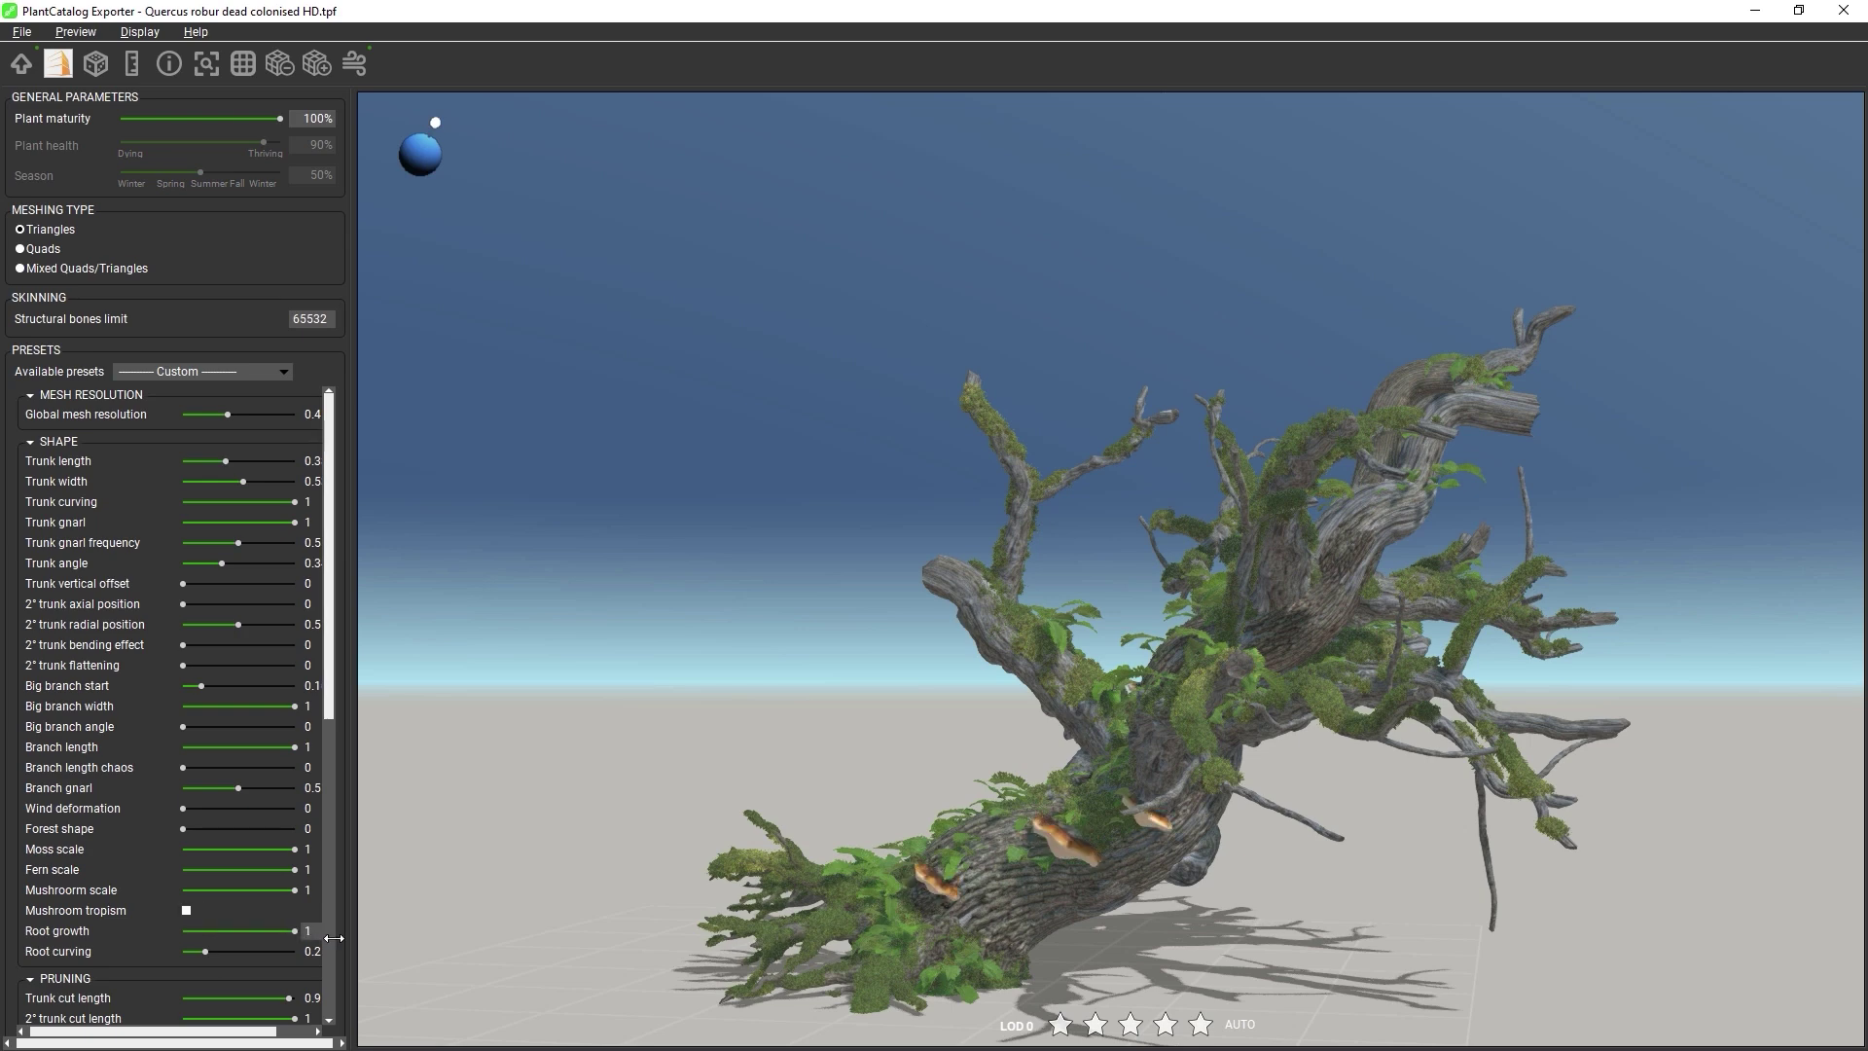
- In PlantCatalog Exporter, set the dead oak's root curving to 1 and its trunk cut length to 0.7
drag(334, 938, 336, 948)
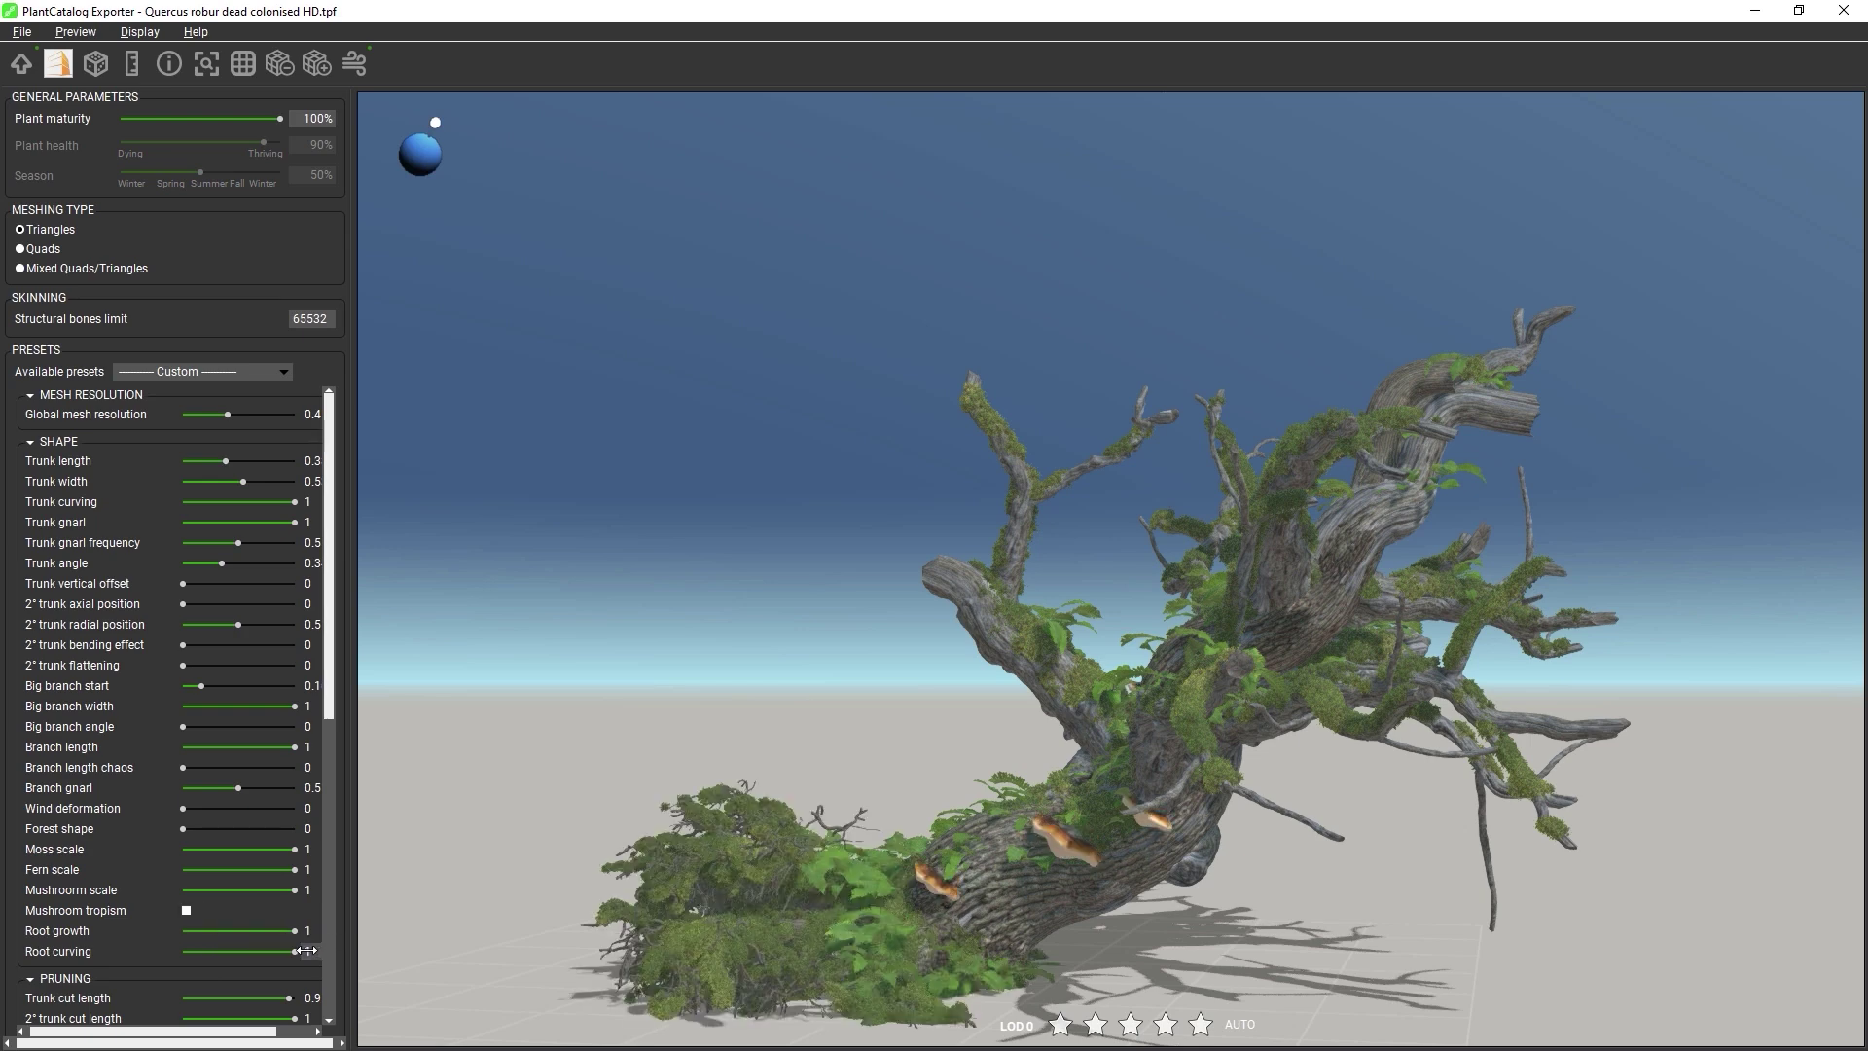
drag(330, 704, 329, 963)
drag(289, 528, 269, 530)
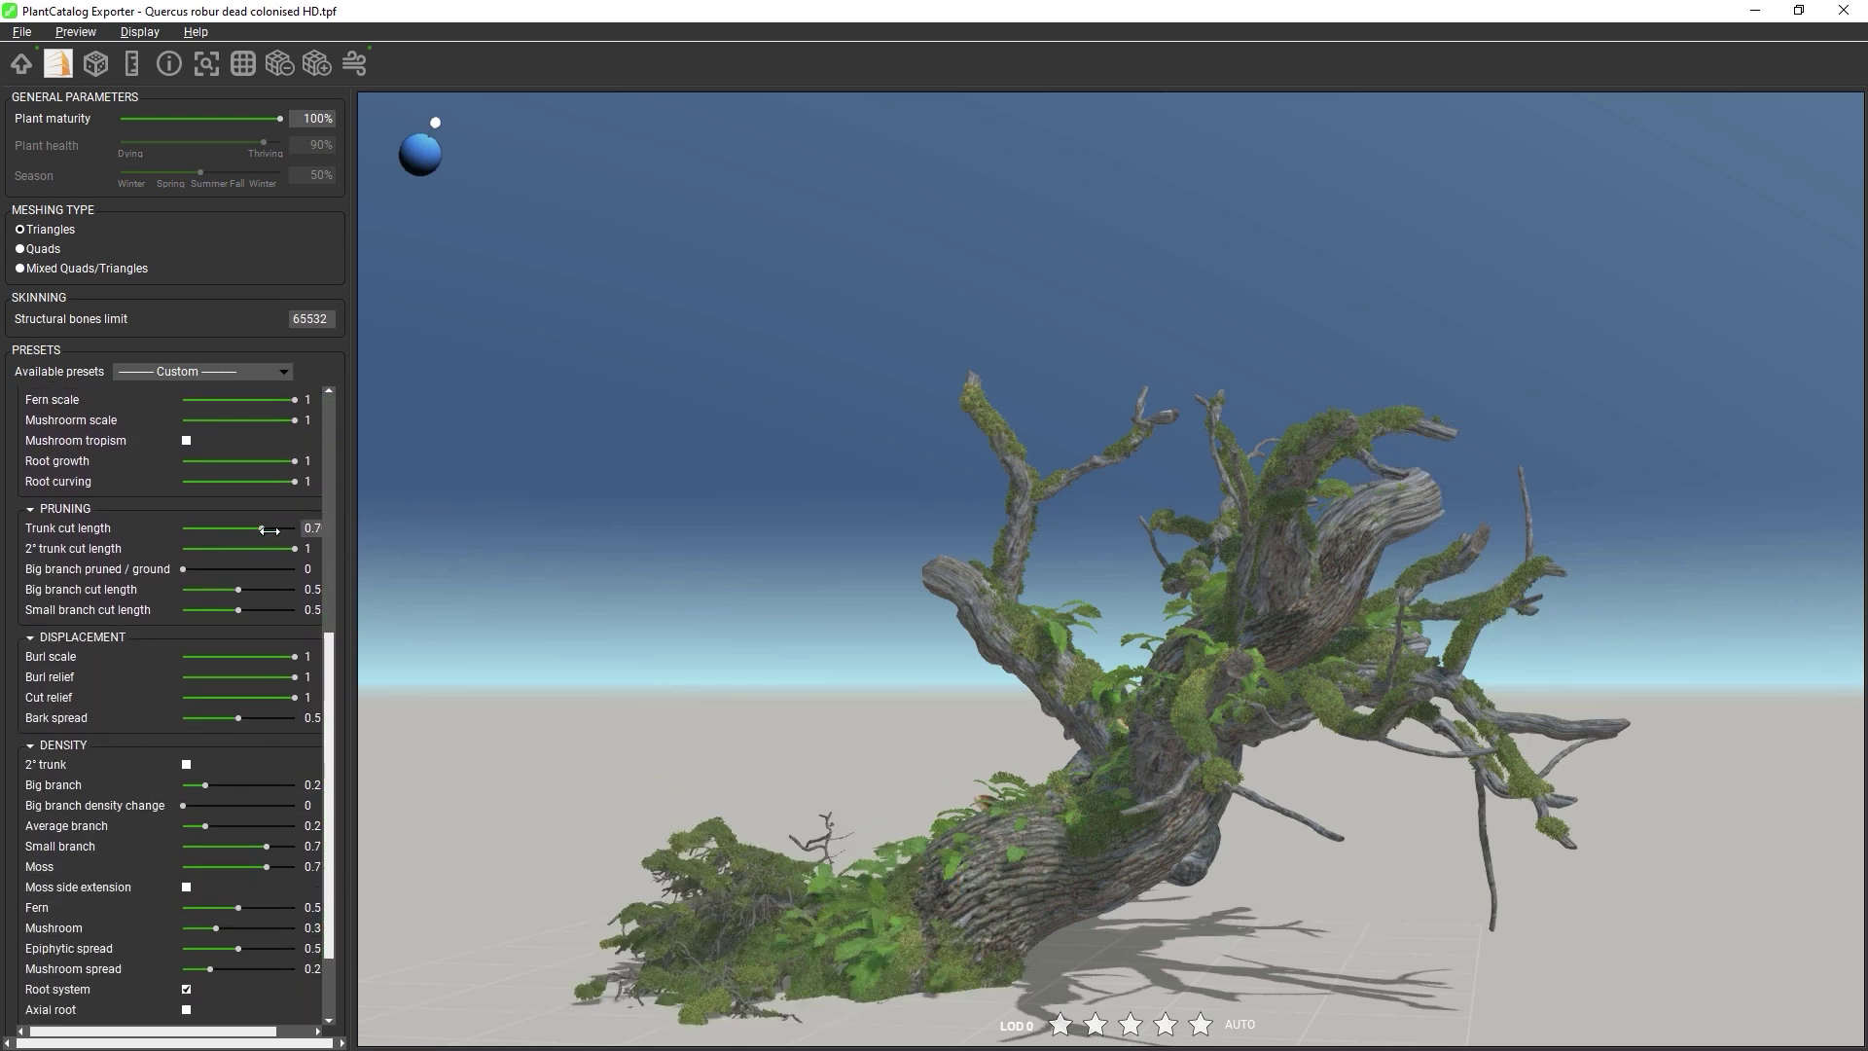
- Enable the dead oak's second trunk and set the 2° trunk flattening to 0.5
click(186, 765)
scroll(313, 500, up, 5)
scroll(315, 457, up, 8)
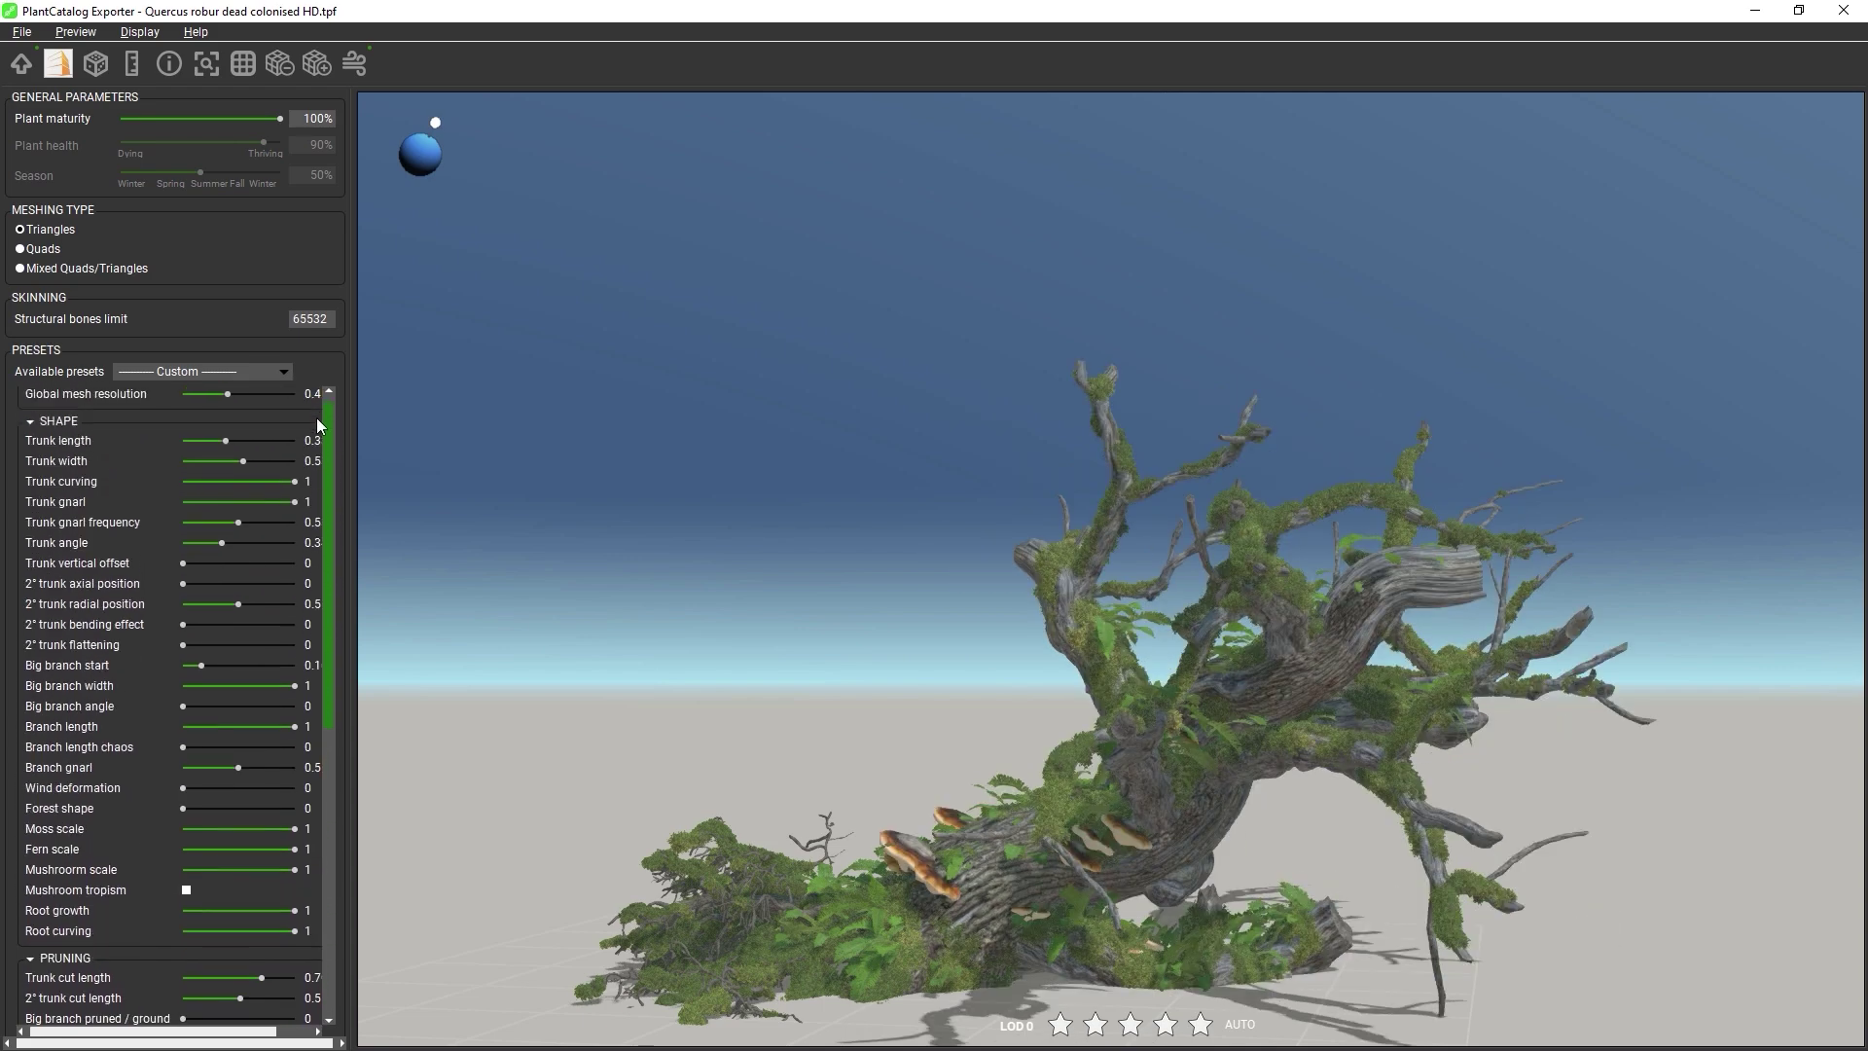
double_click(311, 644)
text(0.5)
key(Return)
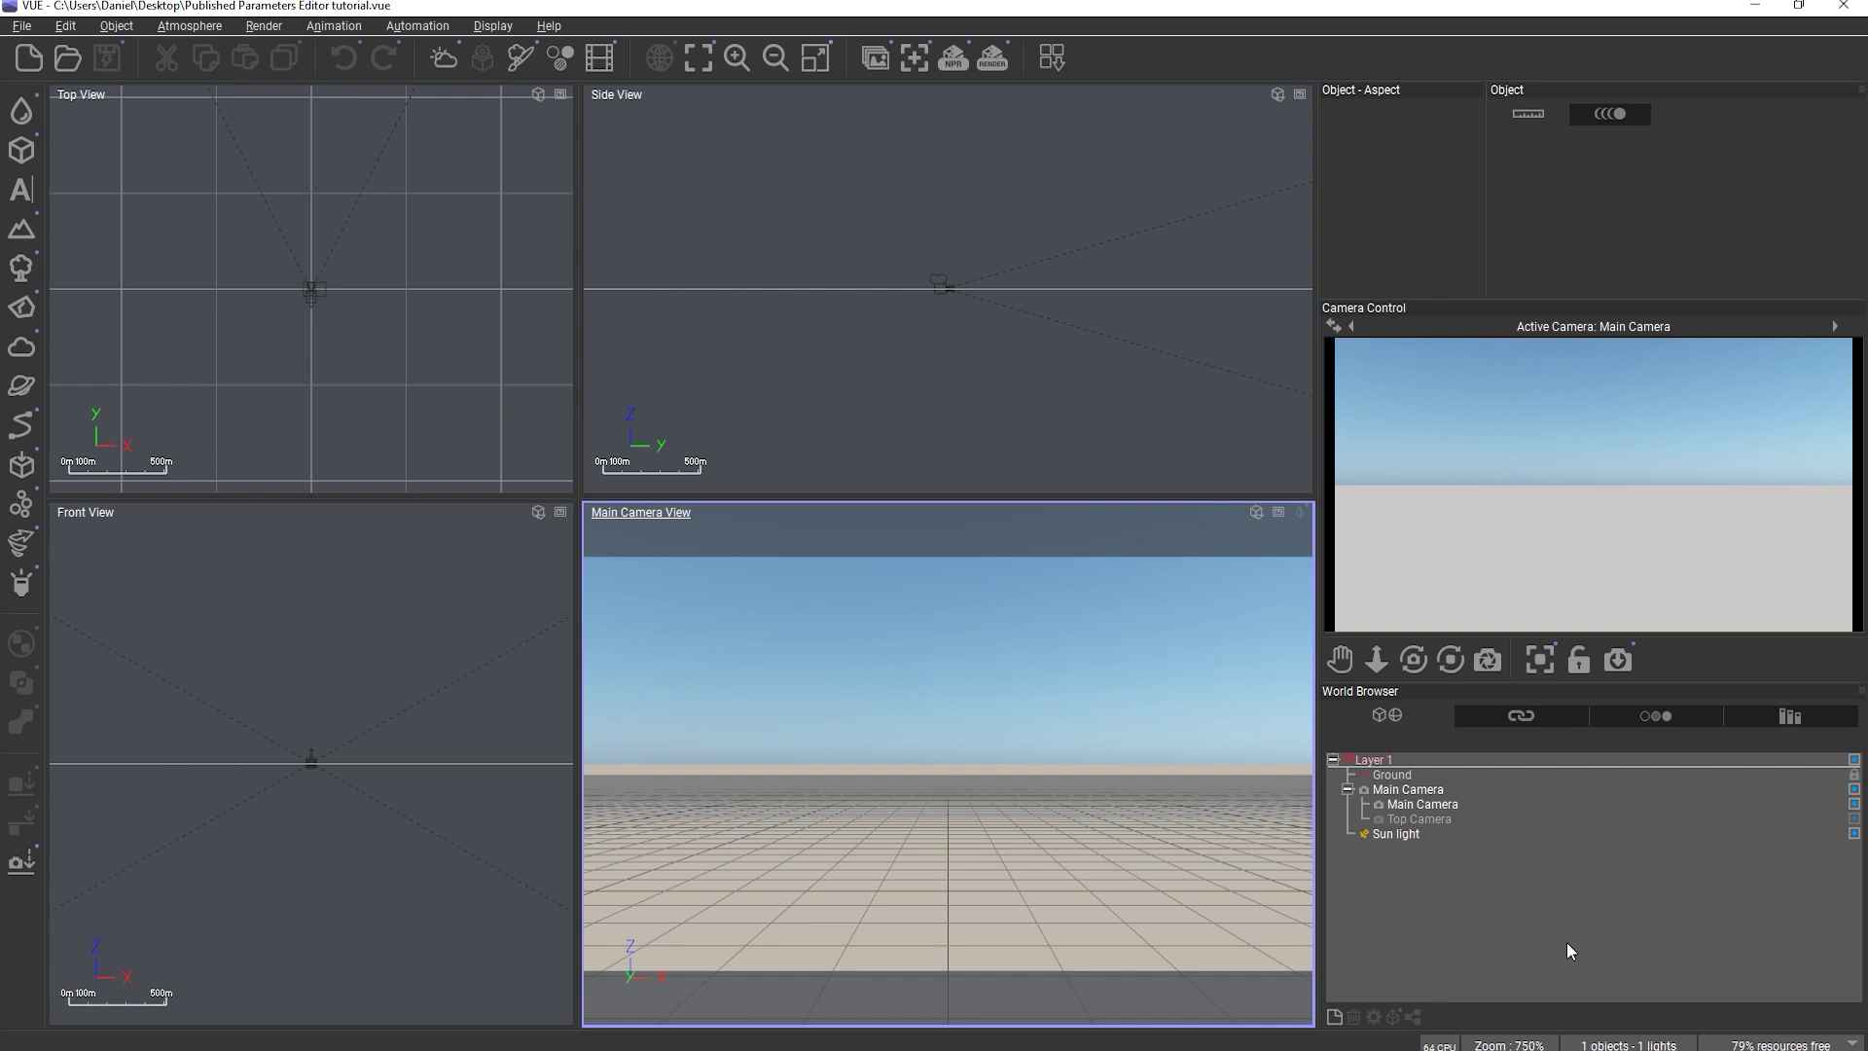
- In VUE, open the color function graph of the Ground object's material
click(1407, 776)
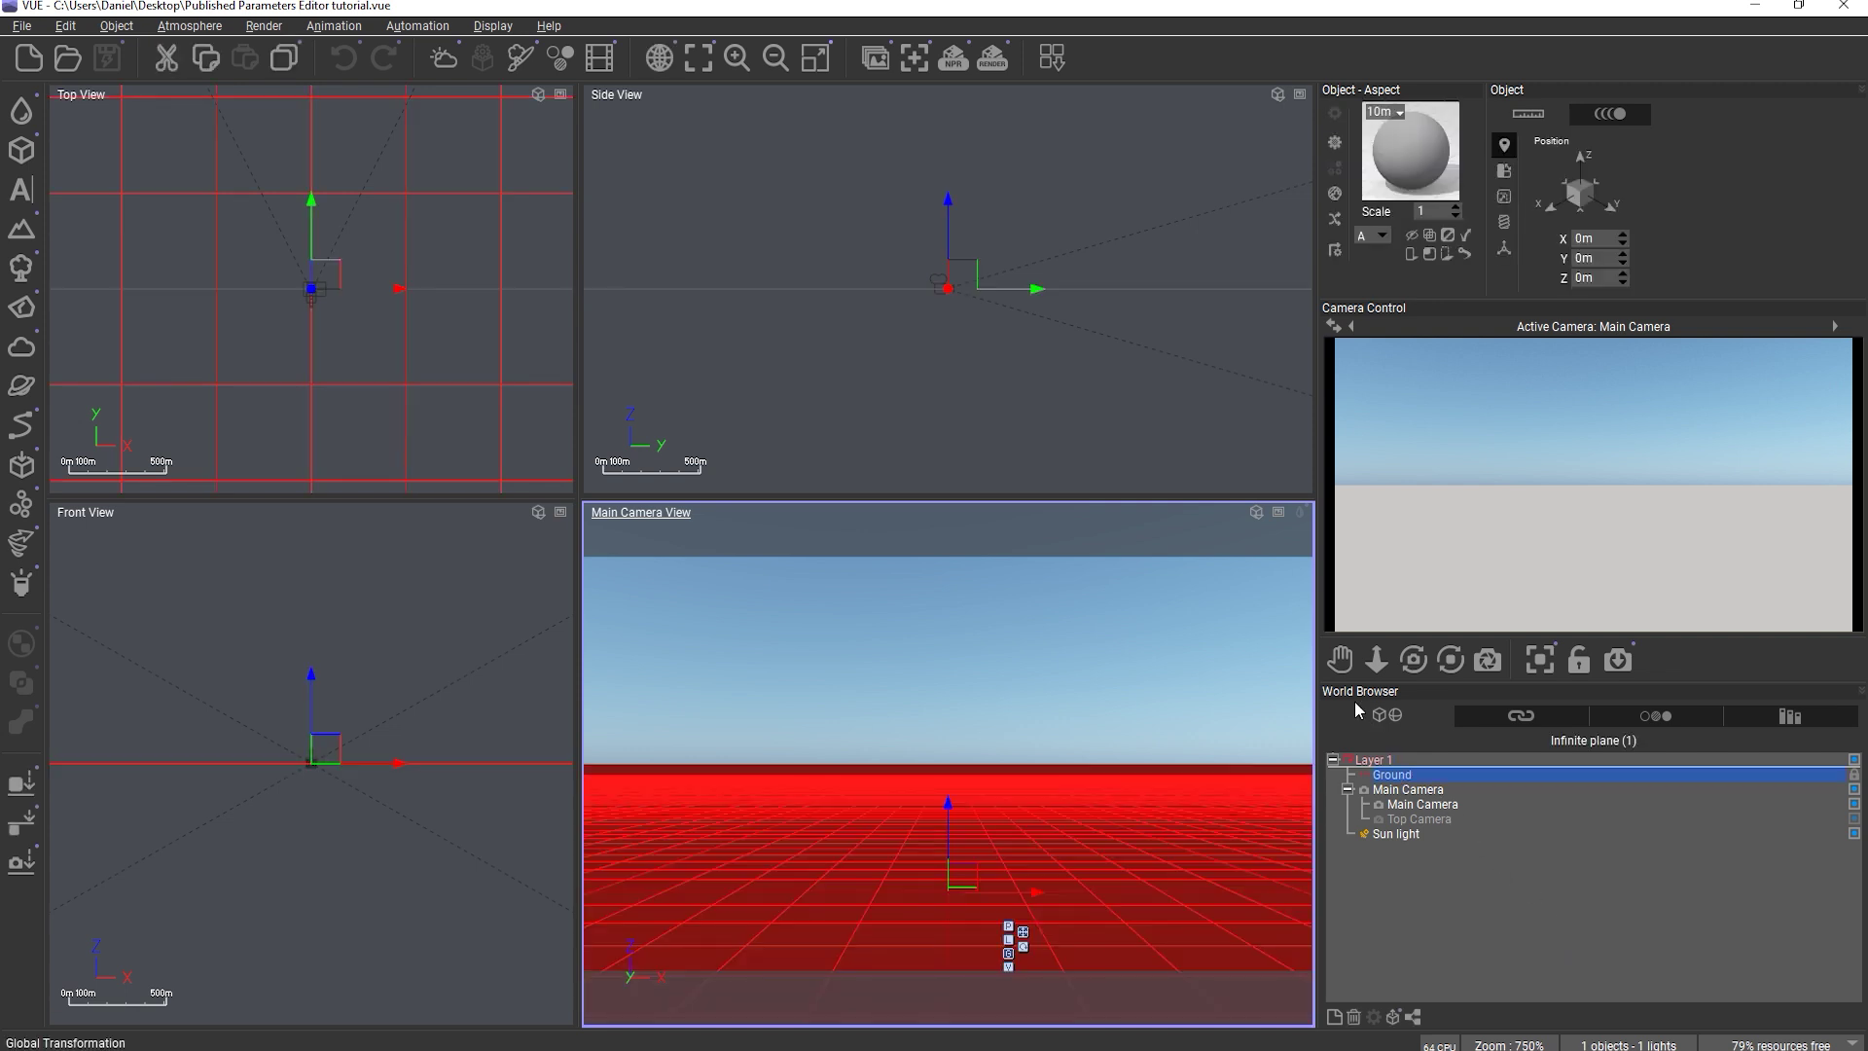
double_click(1427, 161)
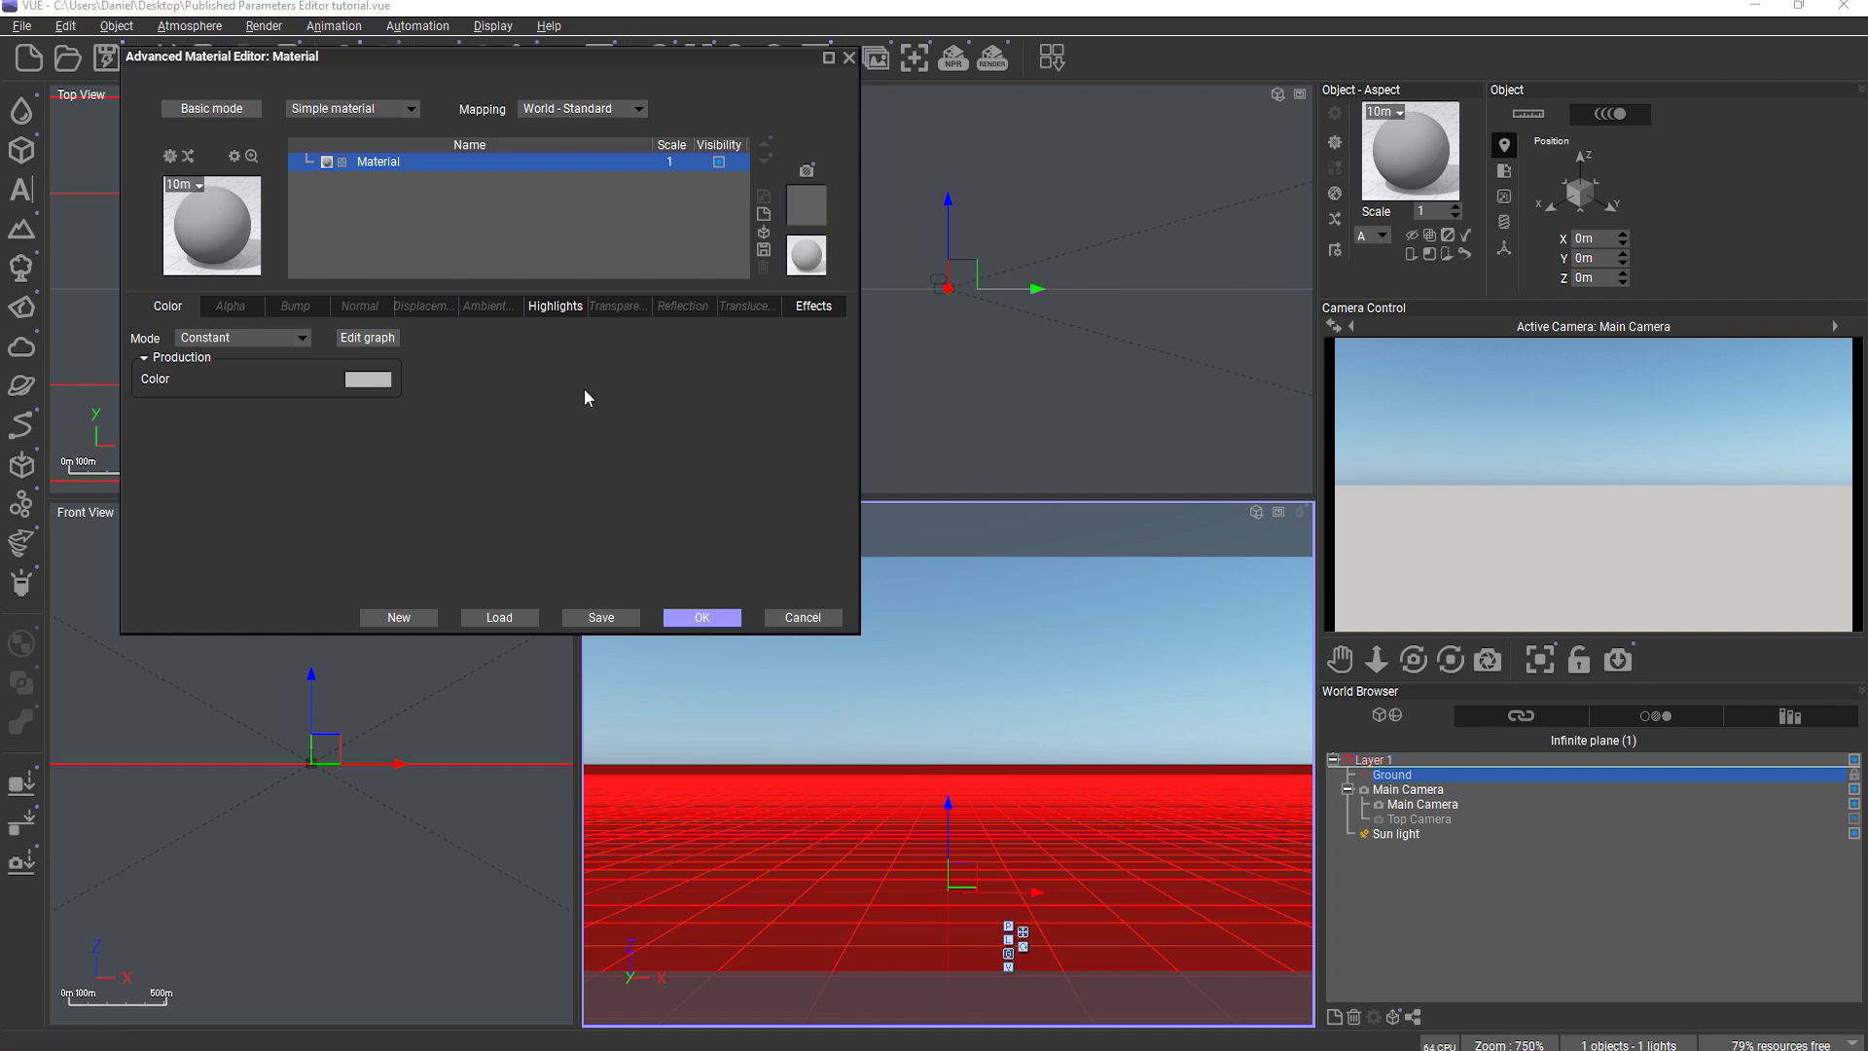
click(368, 337)
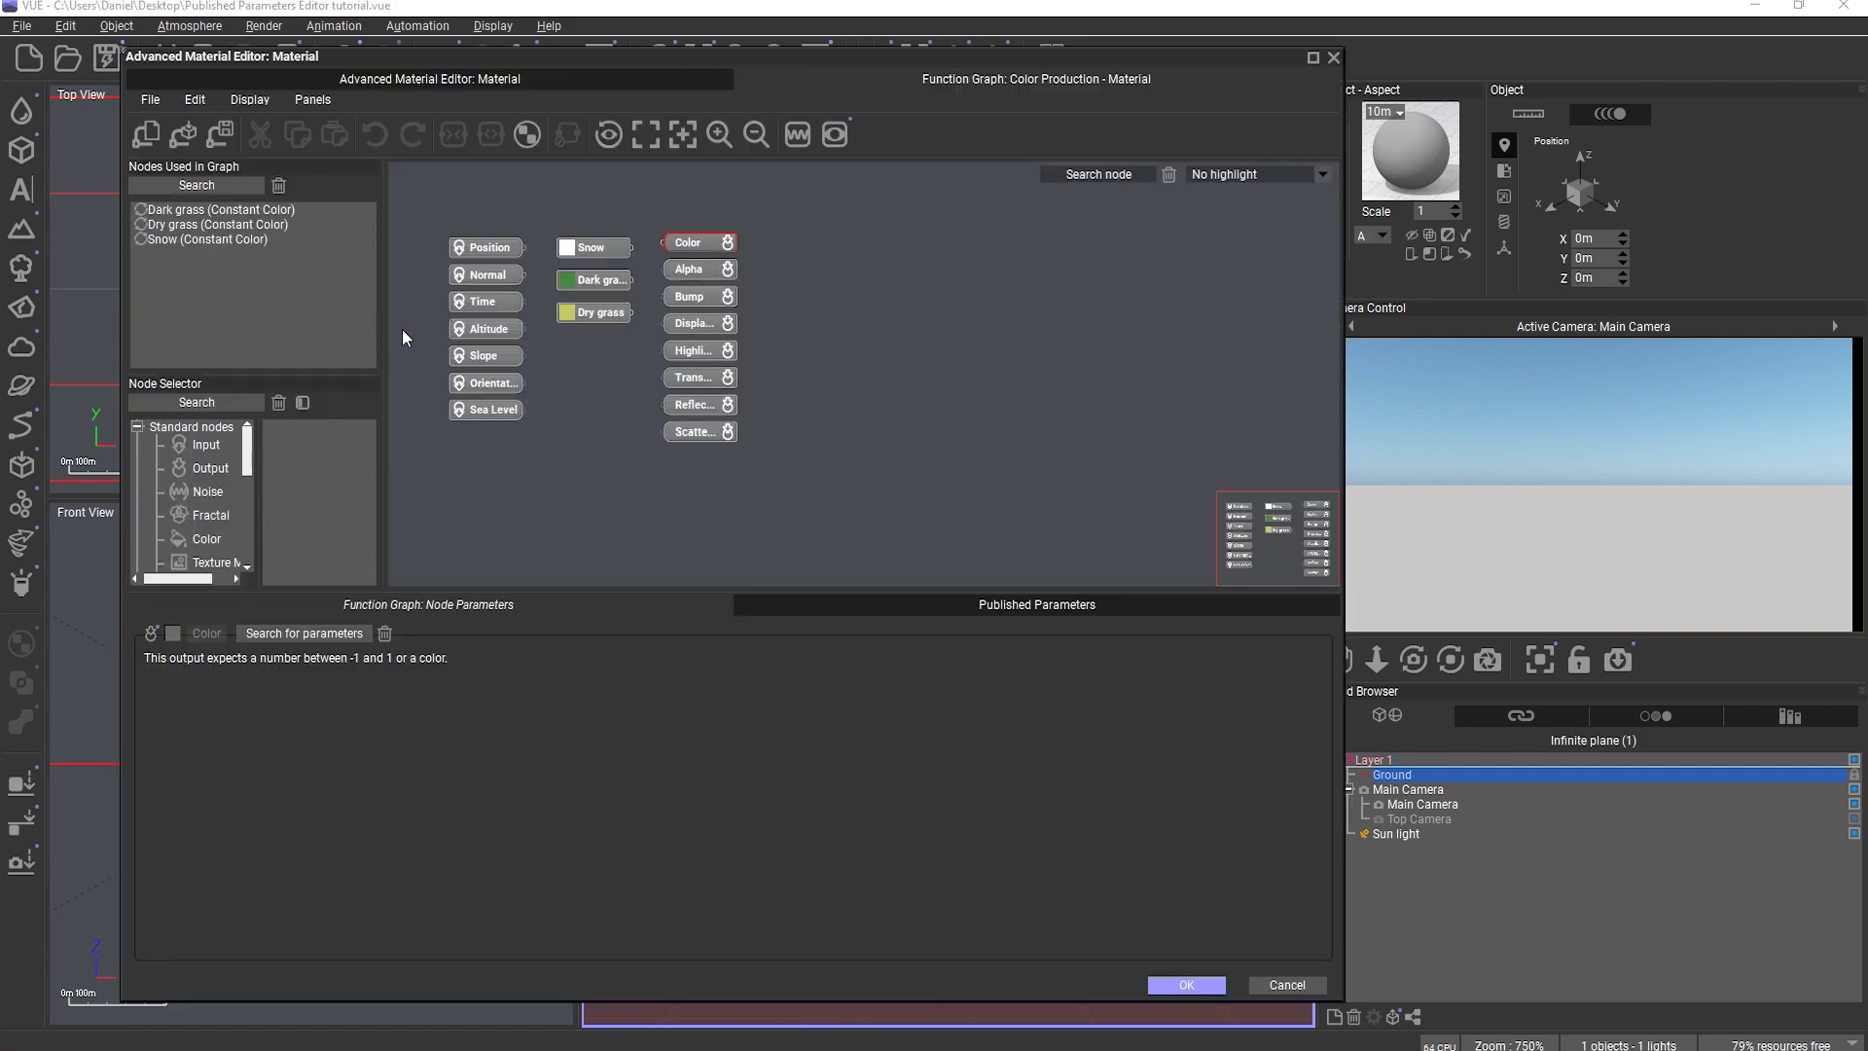
- Move the output nodes away from the Snow, Dark grass and Dry grass color nodes to make room between them
drag(692, 377, 965, 372)
key(Home)
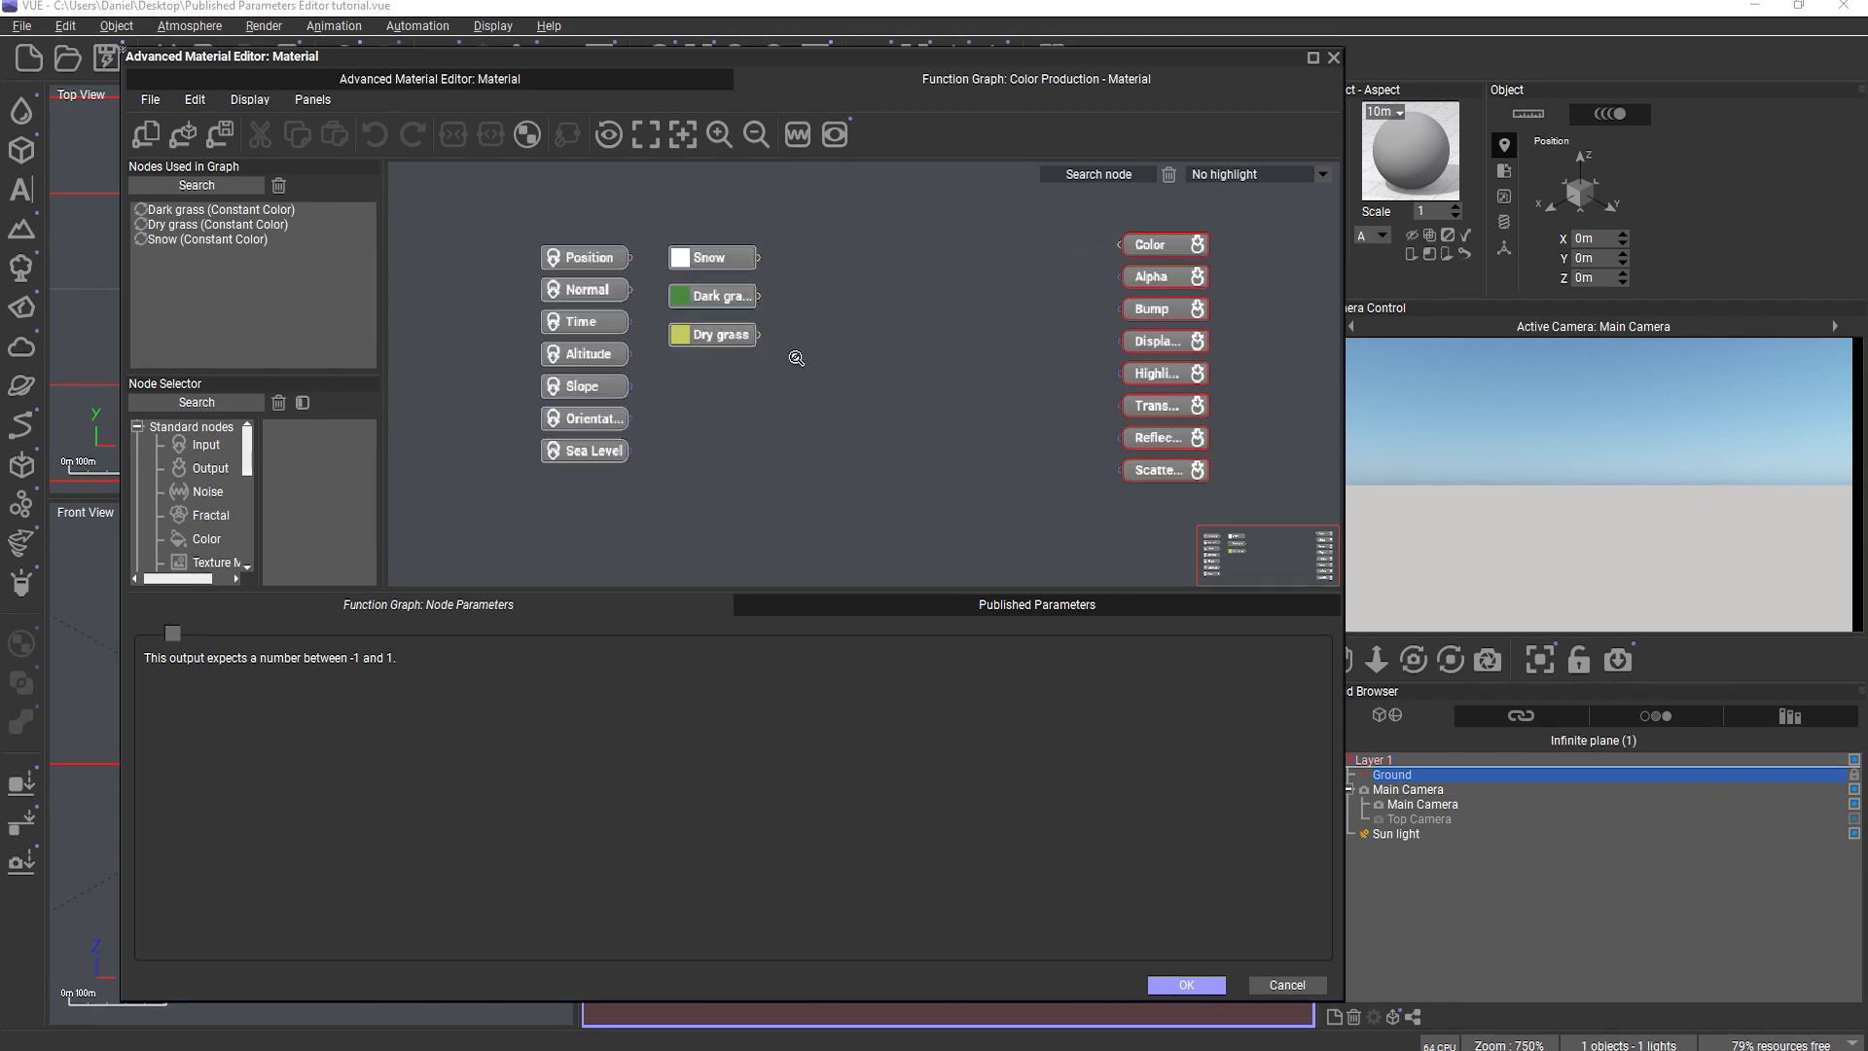
click(702, 258)
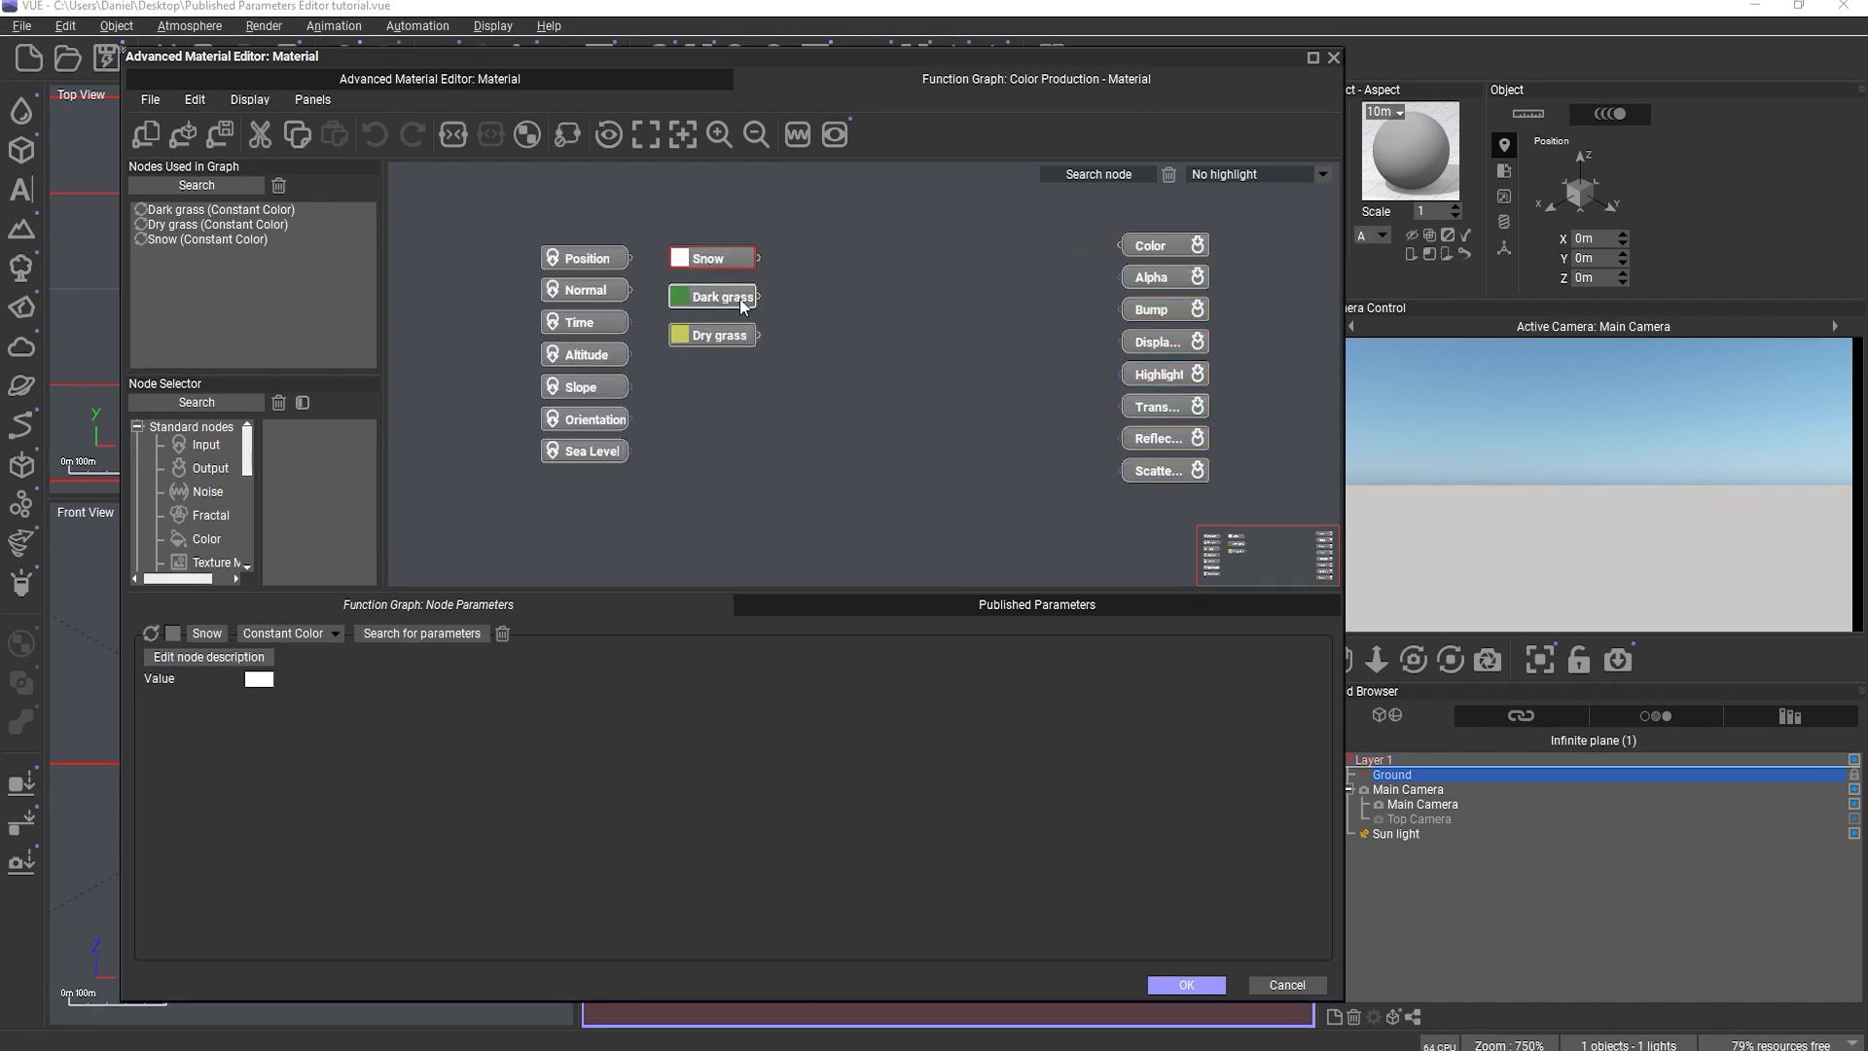
click(742, 304)
click(826, 272)
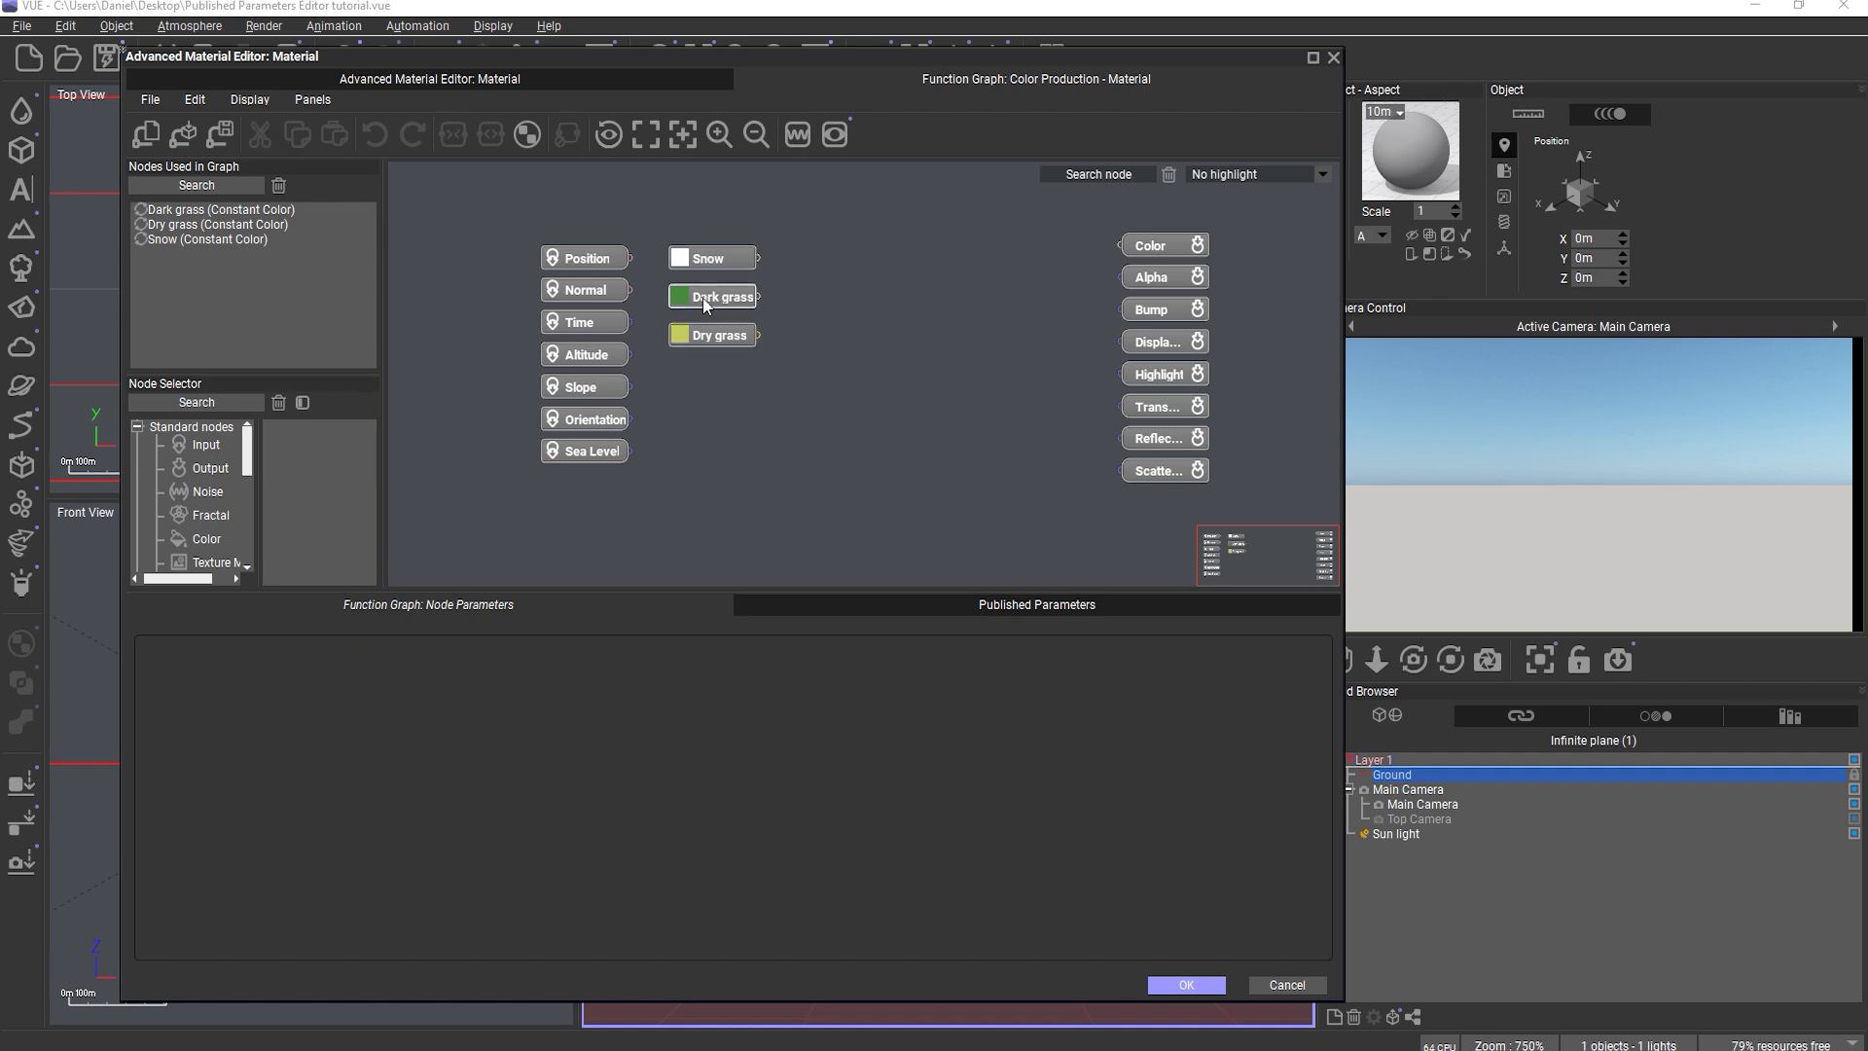
- Add a Blender node with Snow connected to Input 1 and Dark grass connected to Input 2
drag(759, 257, 849, 283)
text(blend)
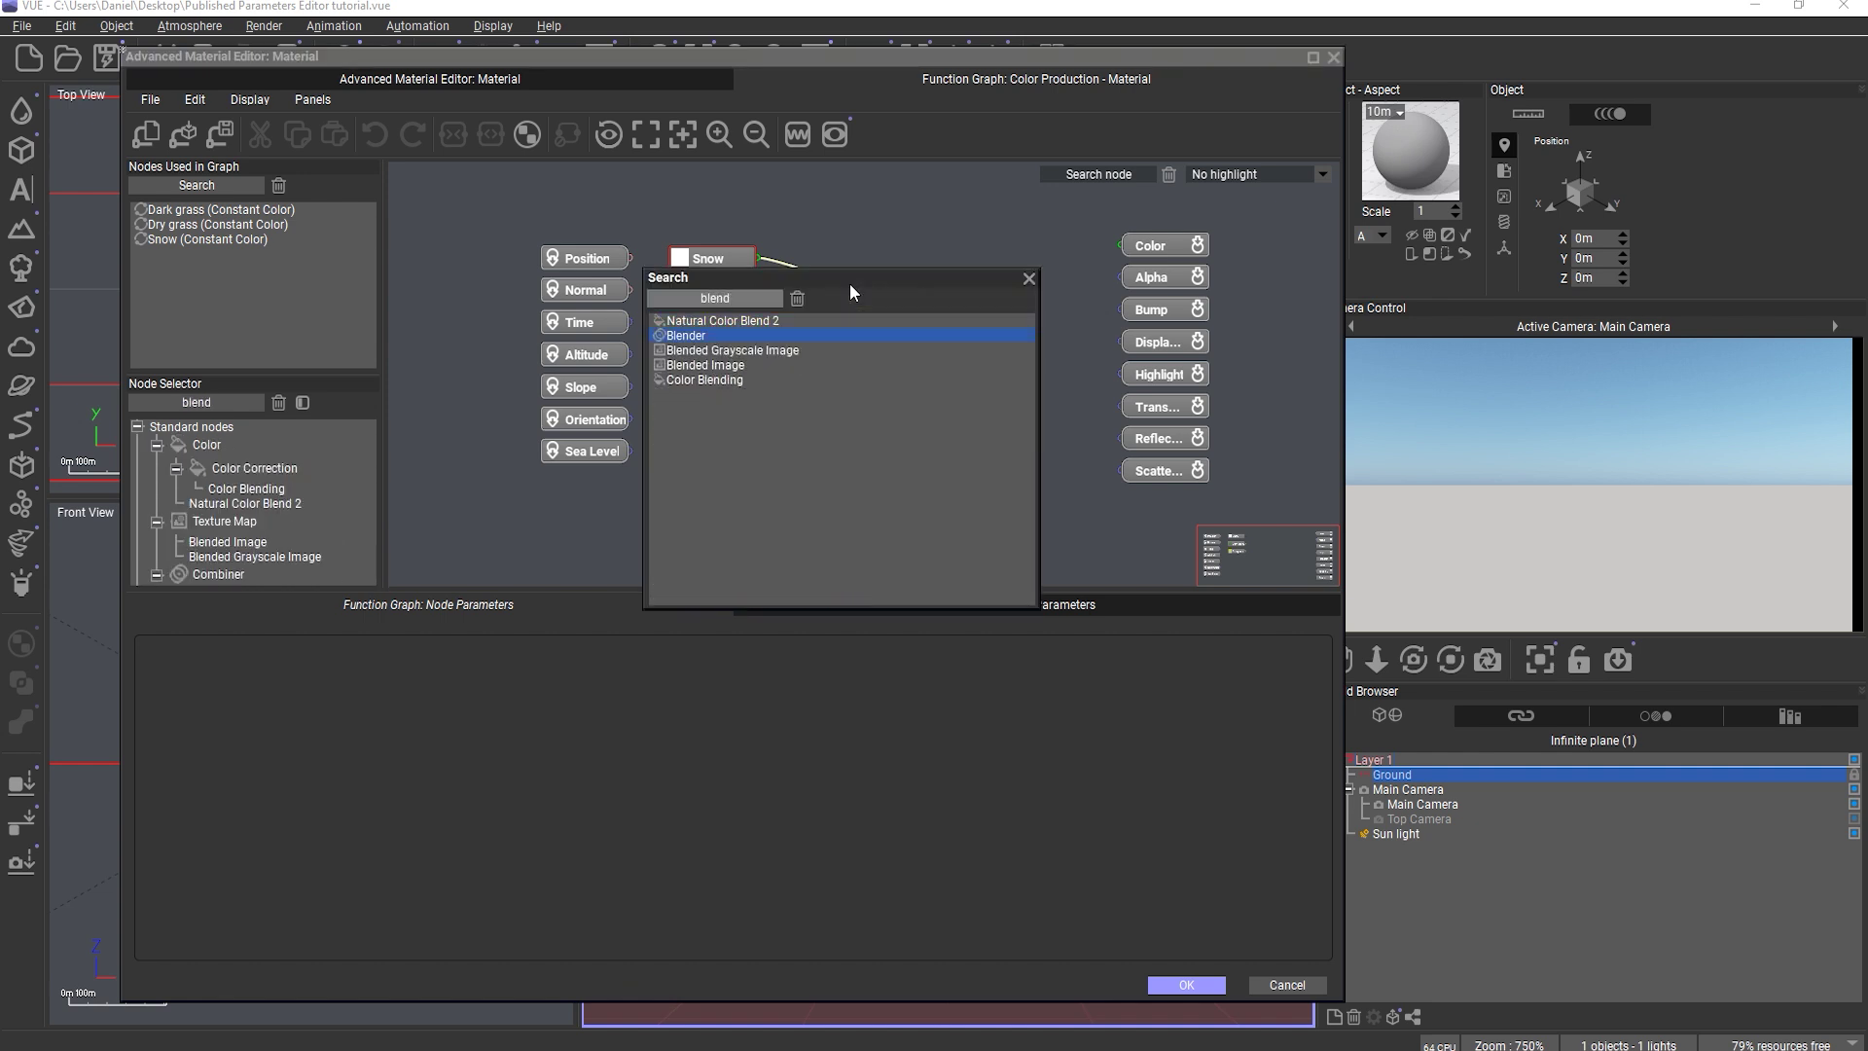
key(Down)
key(Return)
click(855, 291)
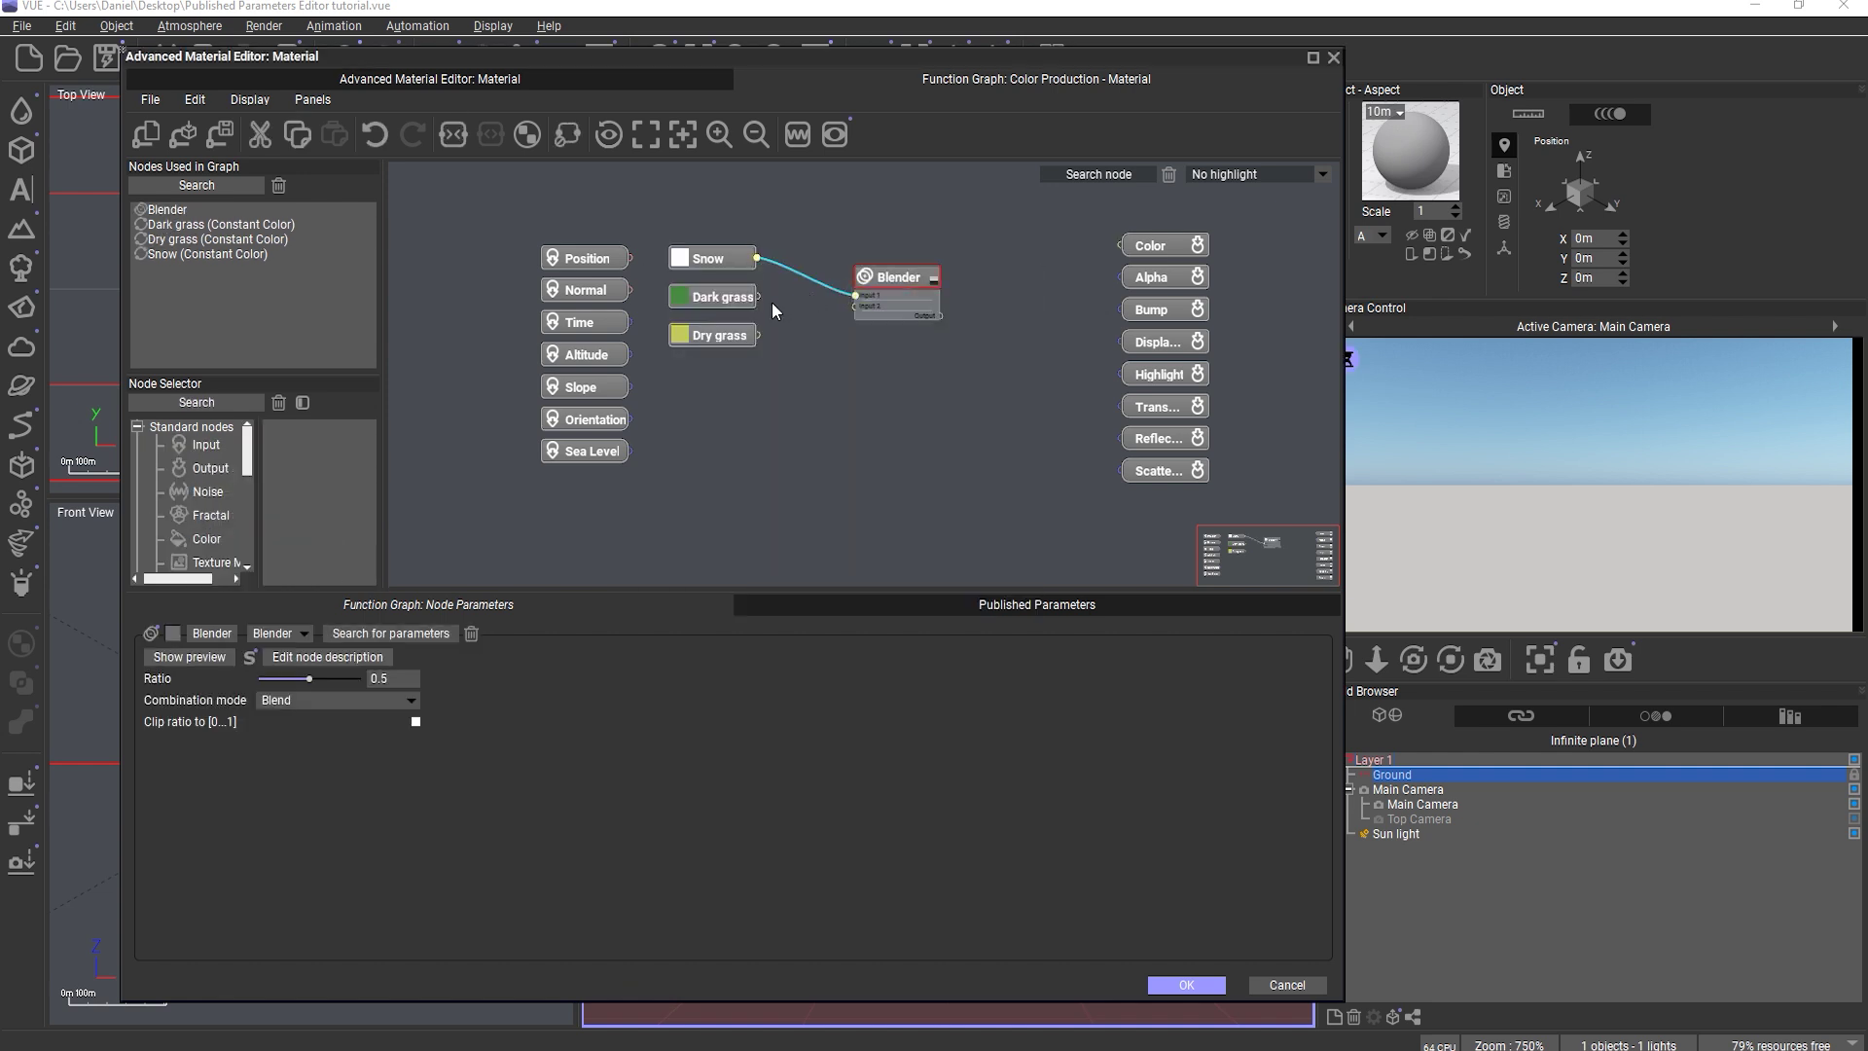
drag(757, 300, 856, 307)
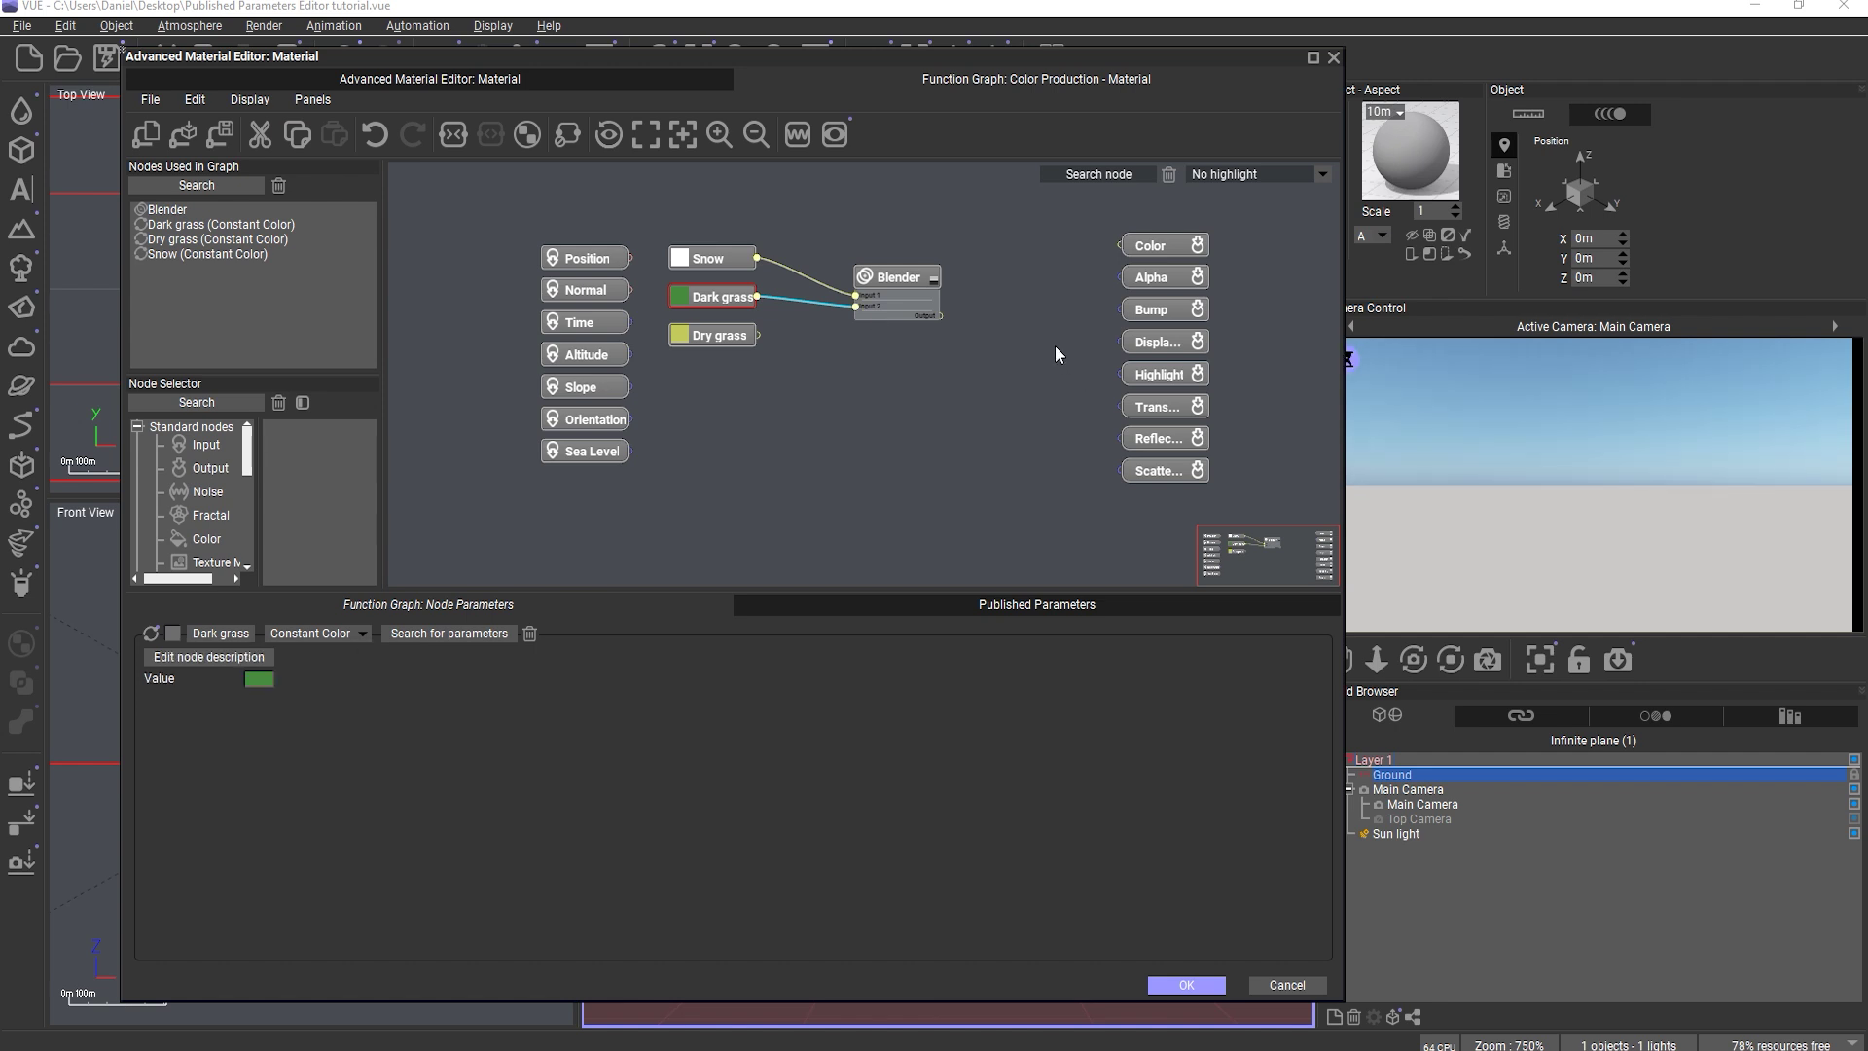
- Rename the Blender node "Snow or grass" and connect its output to the material's Color output
click(895, 276)
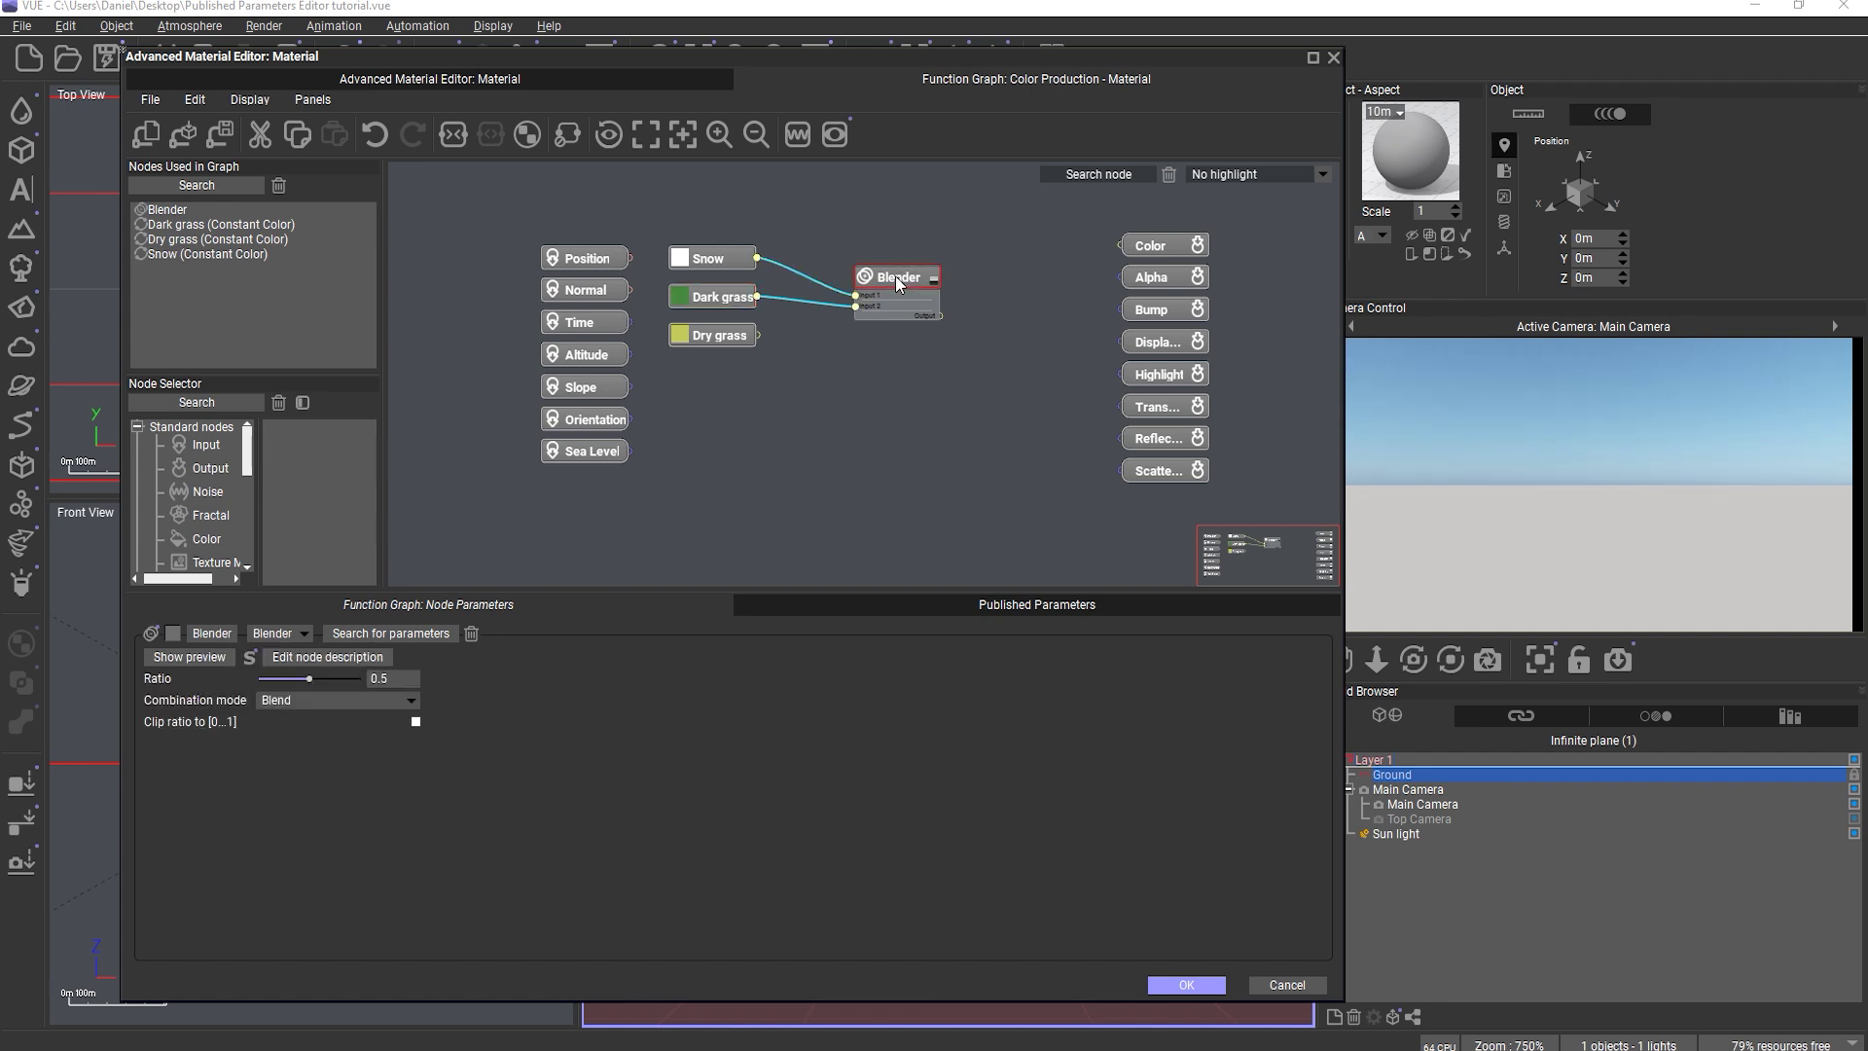
click(895, 276)
text(Snow or grass)
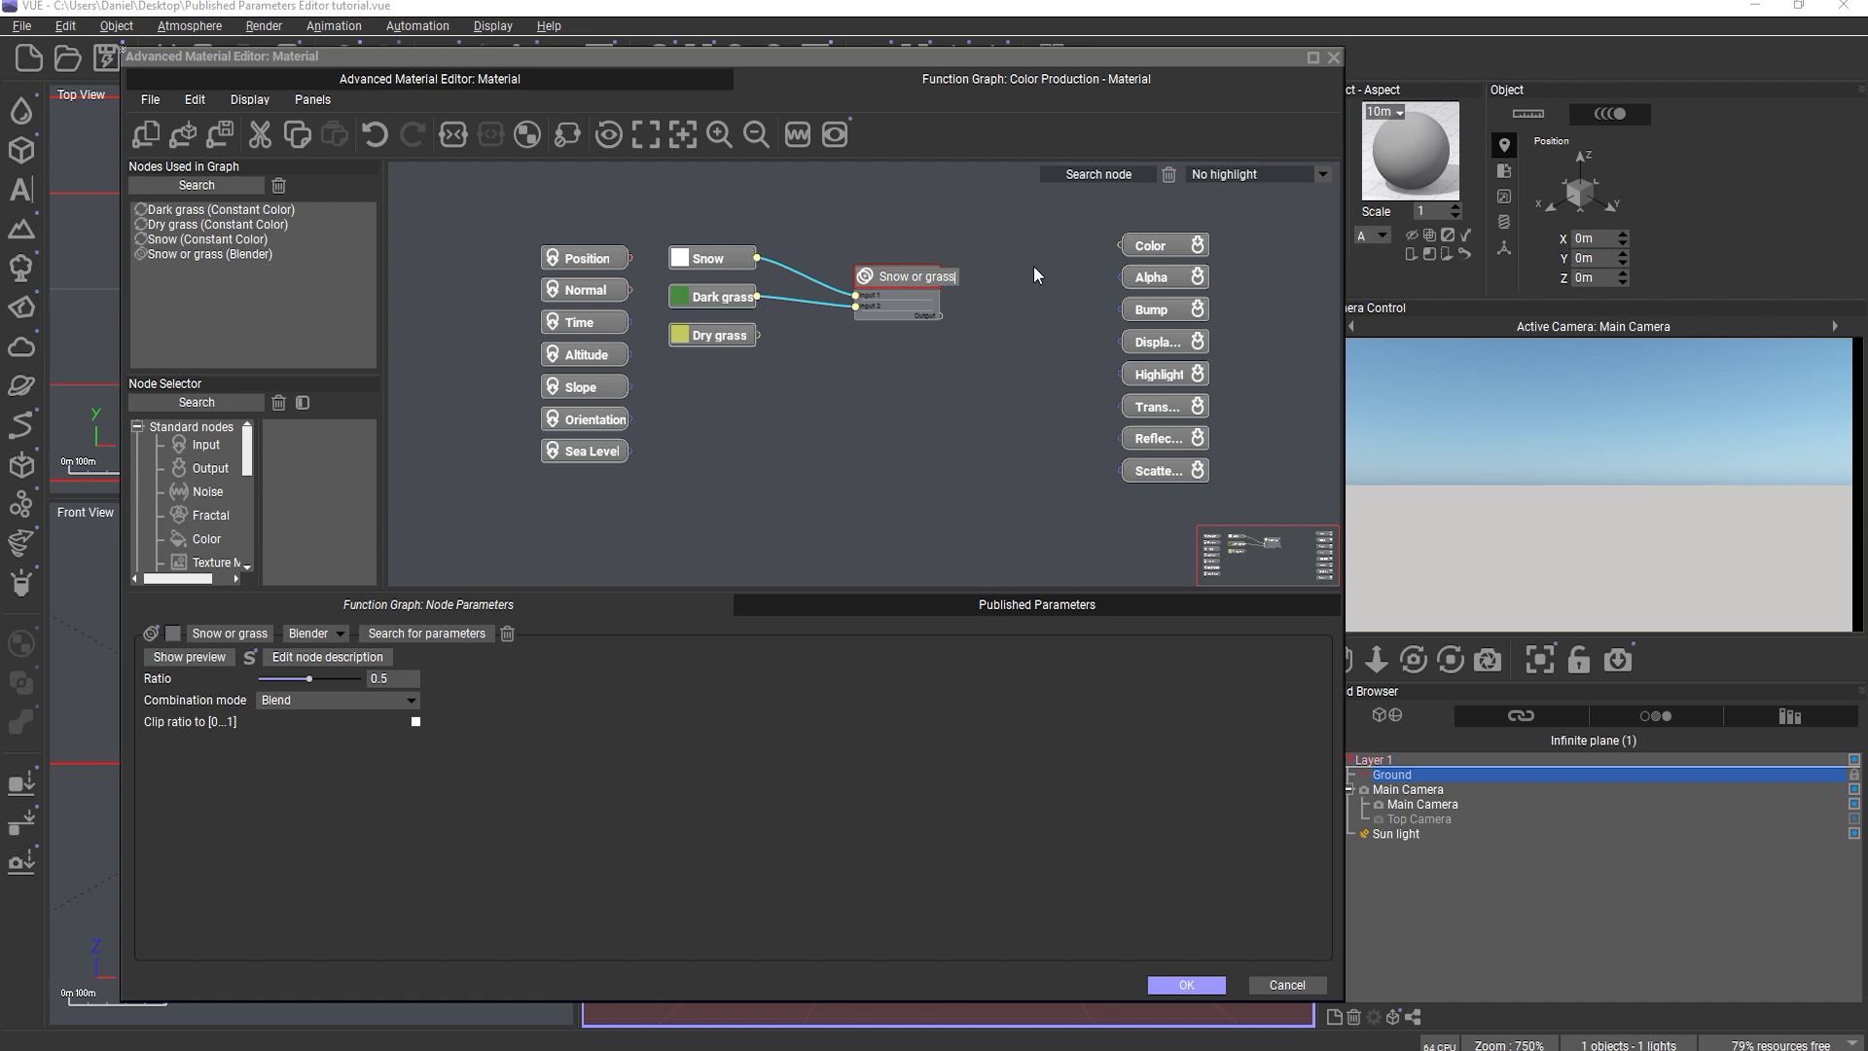
key(Return)
drag(940, 316, 1124, 245)
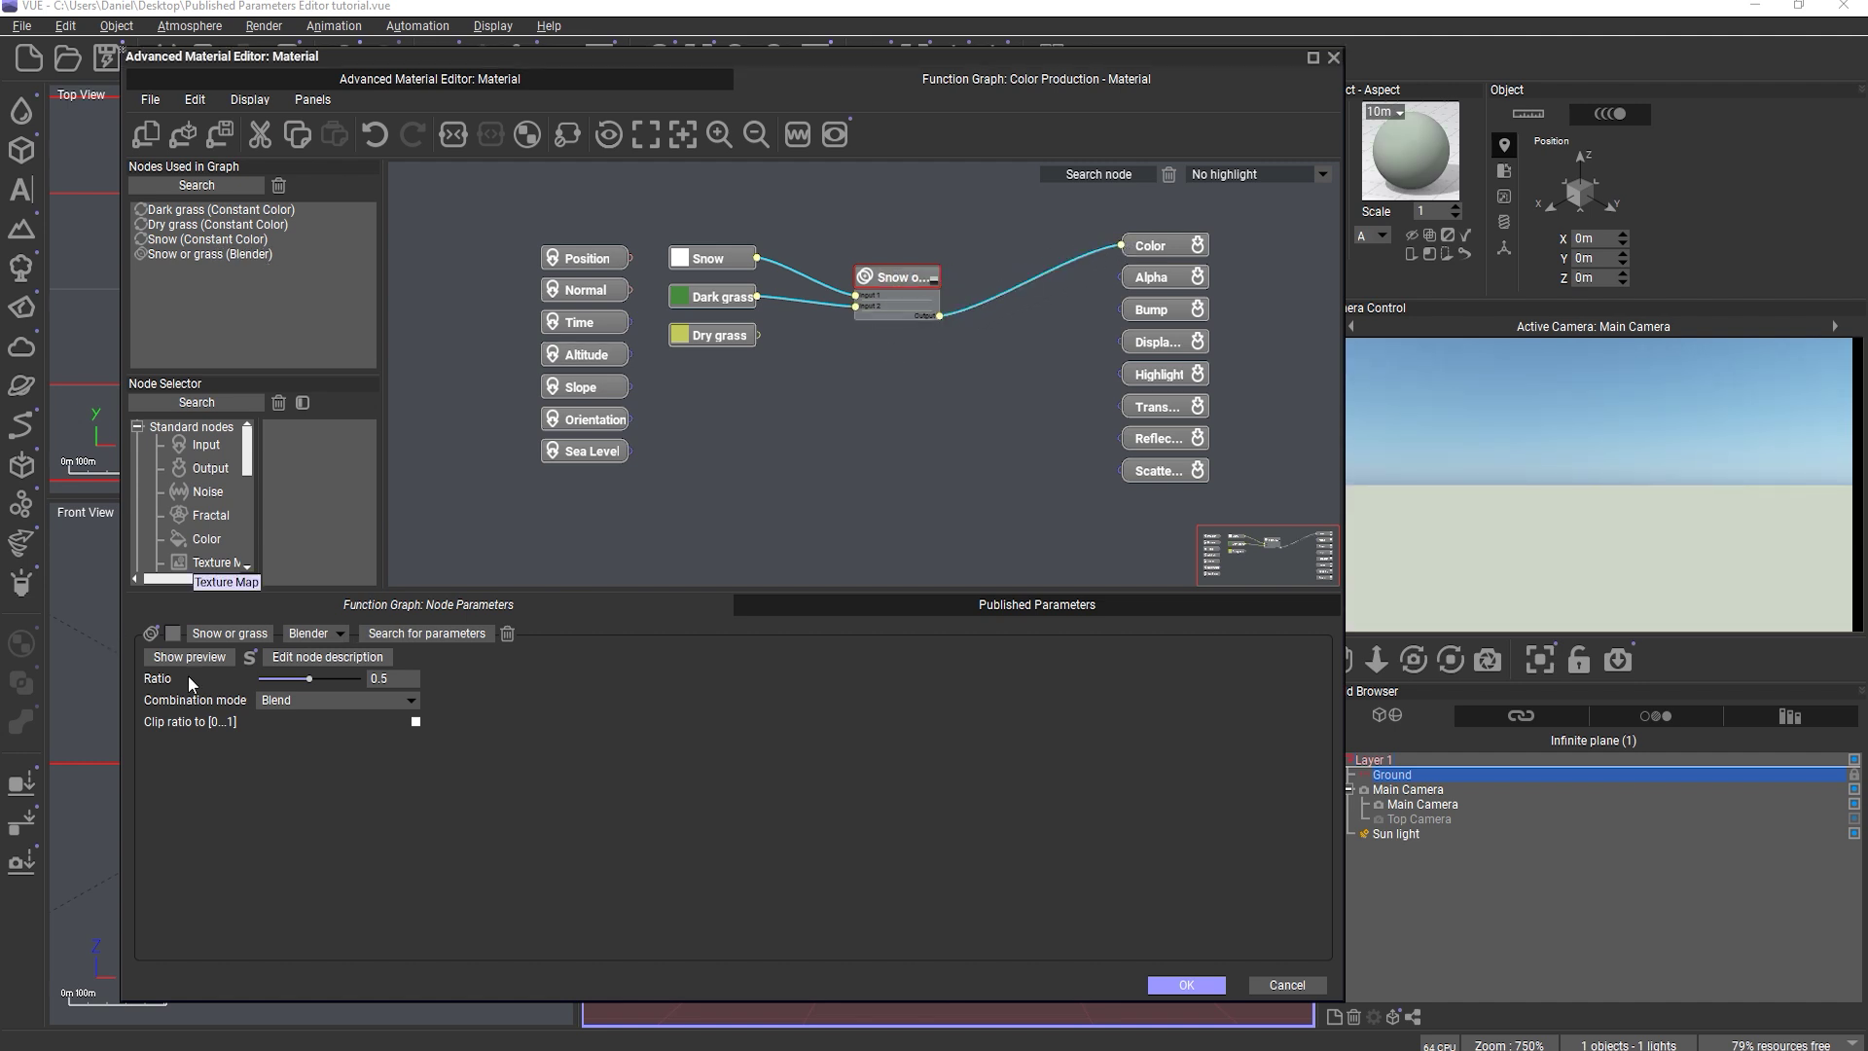
- Test the Snow or grass node's ratio at 0, then set it to 1
drag(309, 678, 214, 677)
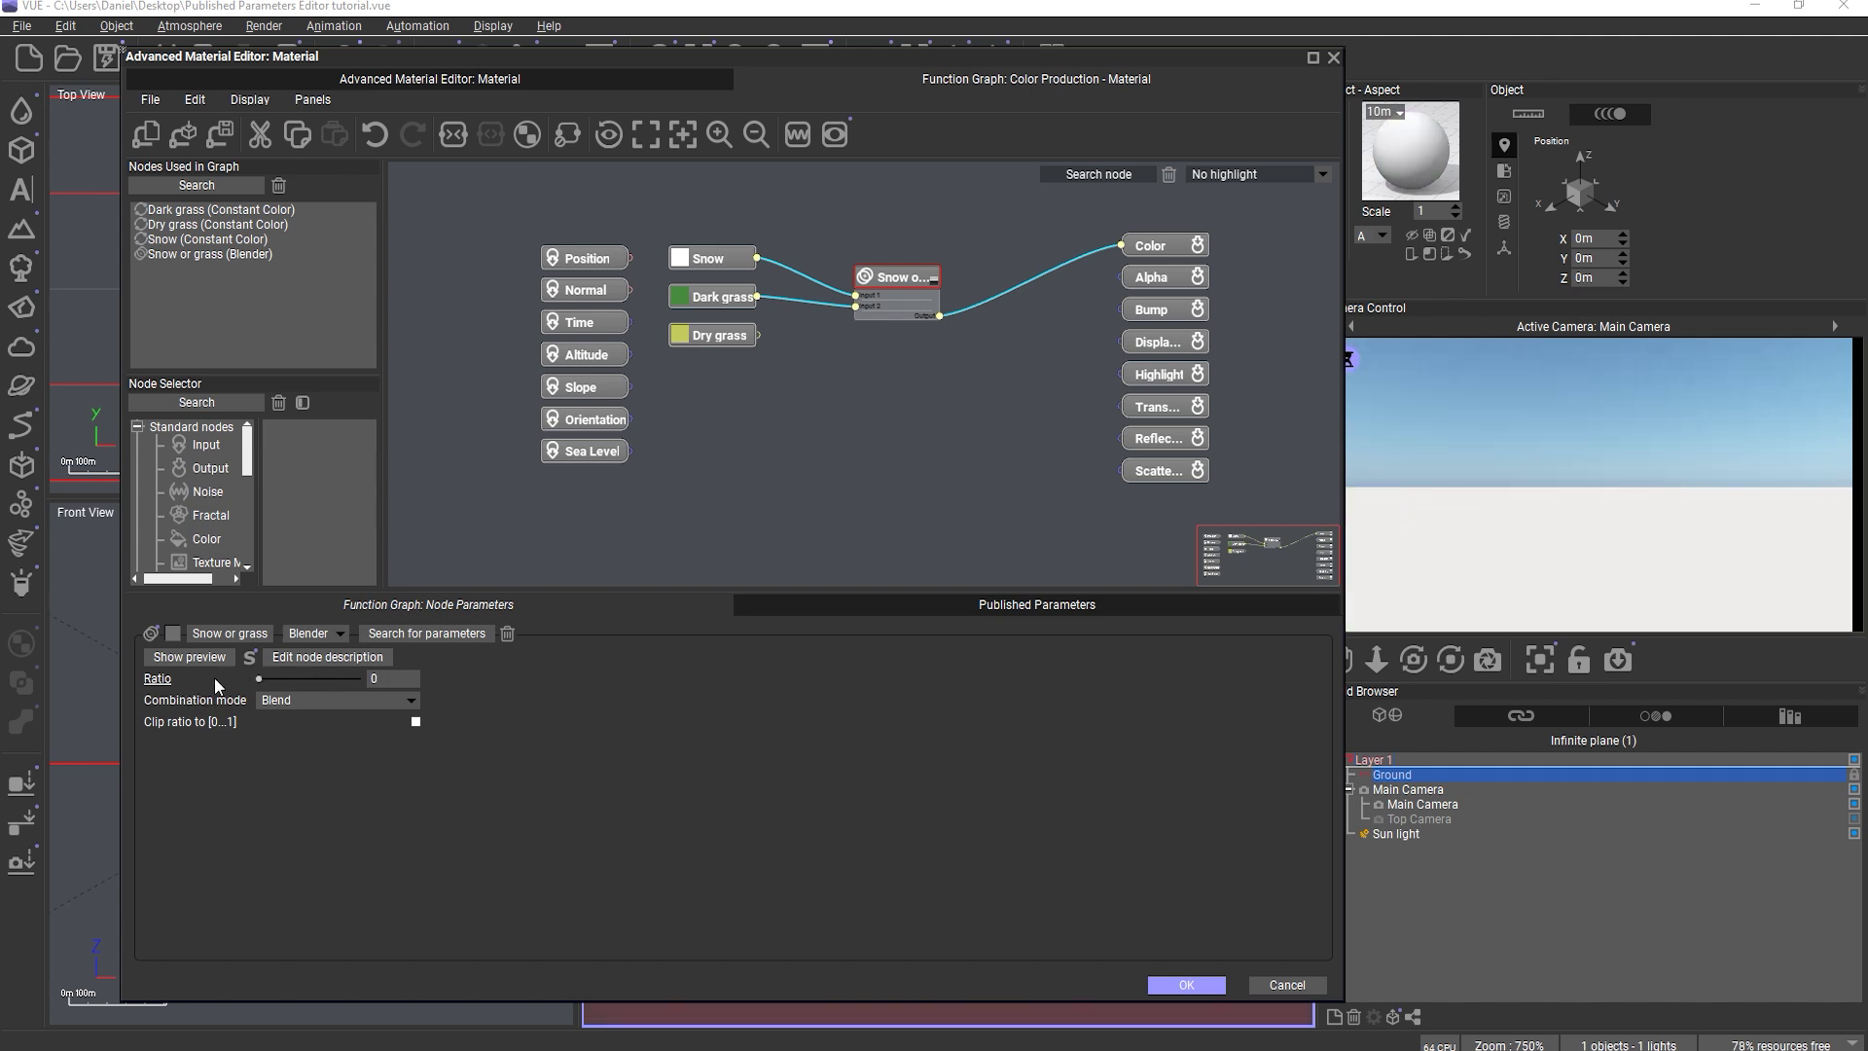
drag(258, 678, 365, 678)
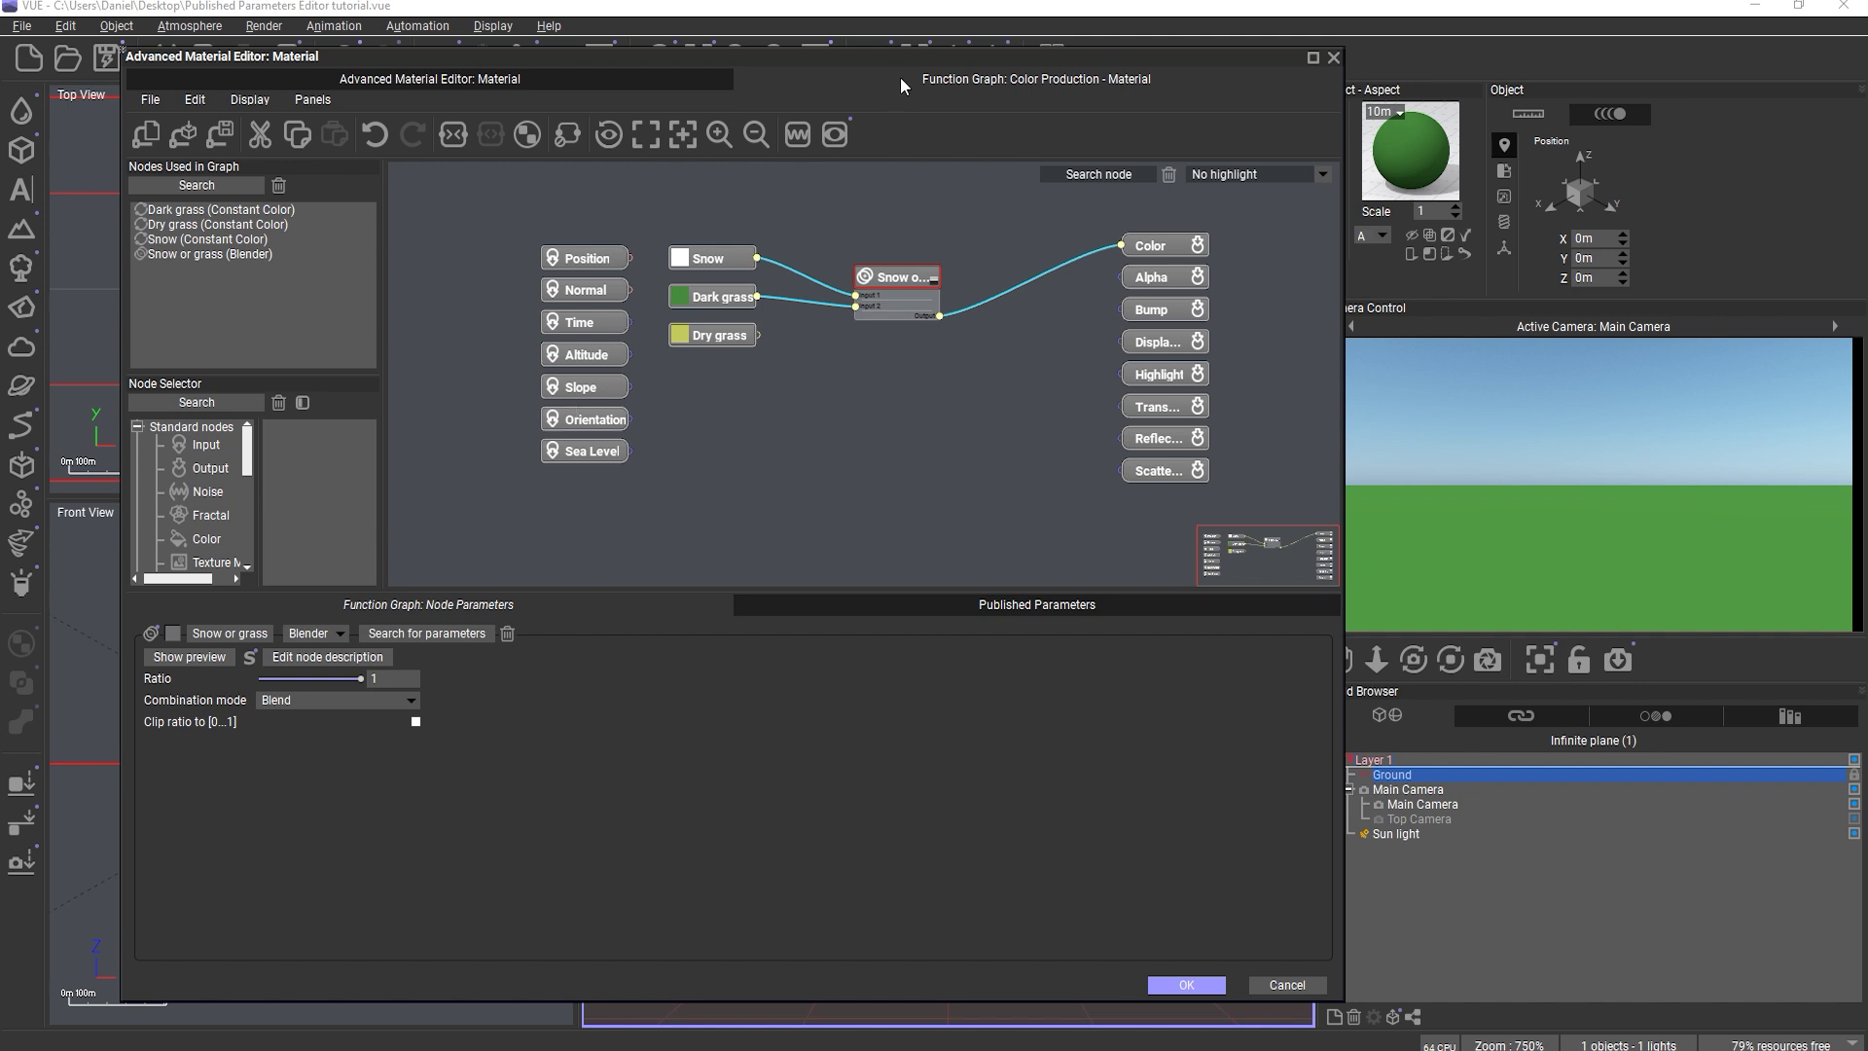
- Publish the Ratio parameter of the Snow or grass node under the name "Snow or grass - Ratio" without a group
drag(888, 57, 852, 53)
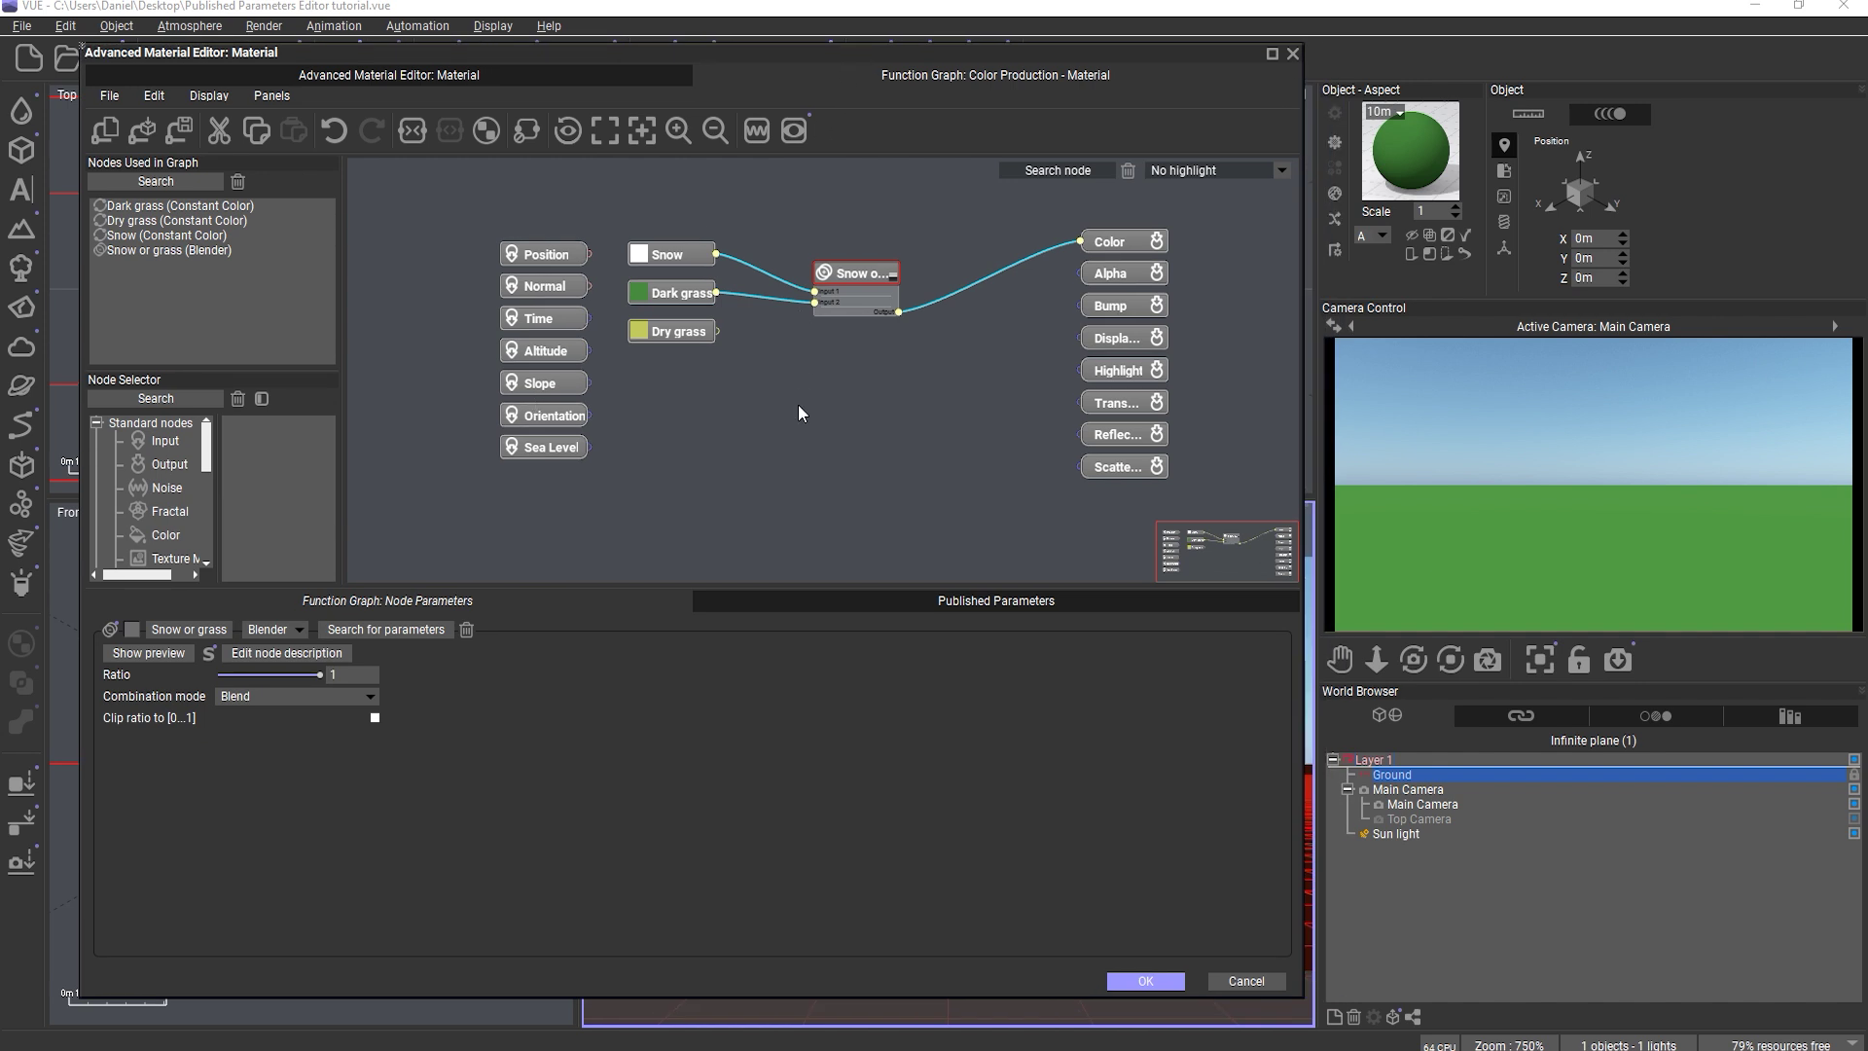
right_click(114, 678)
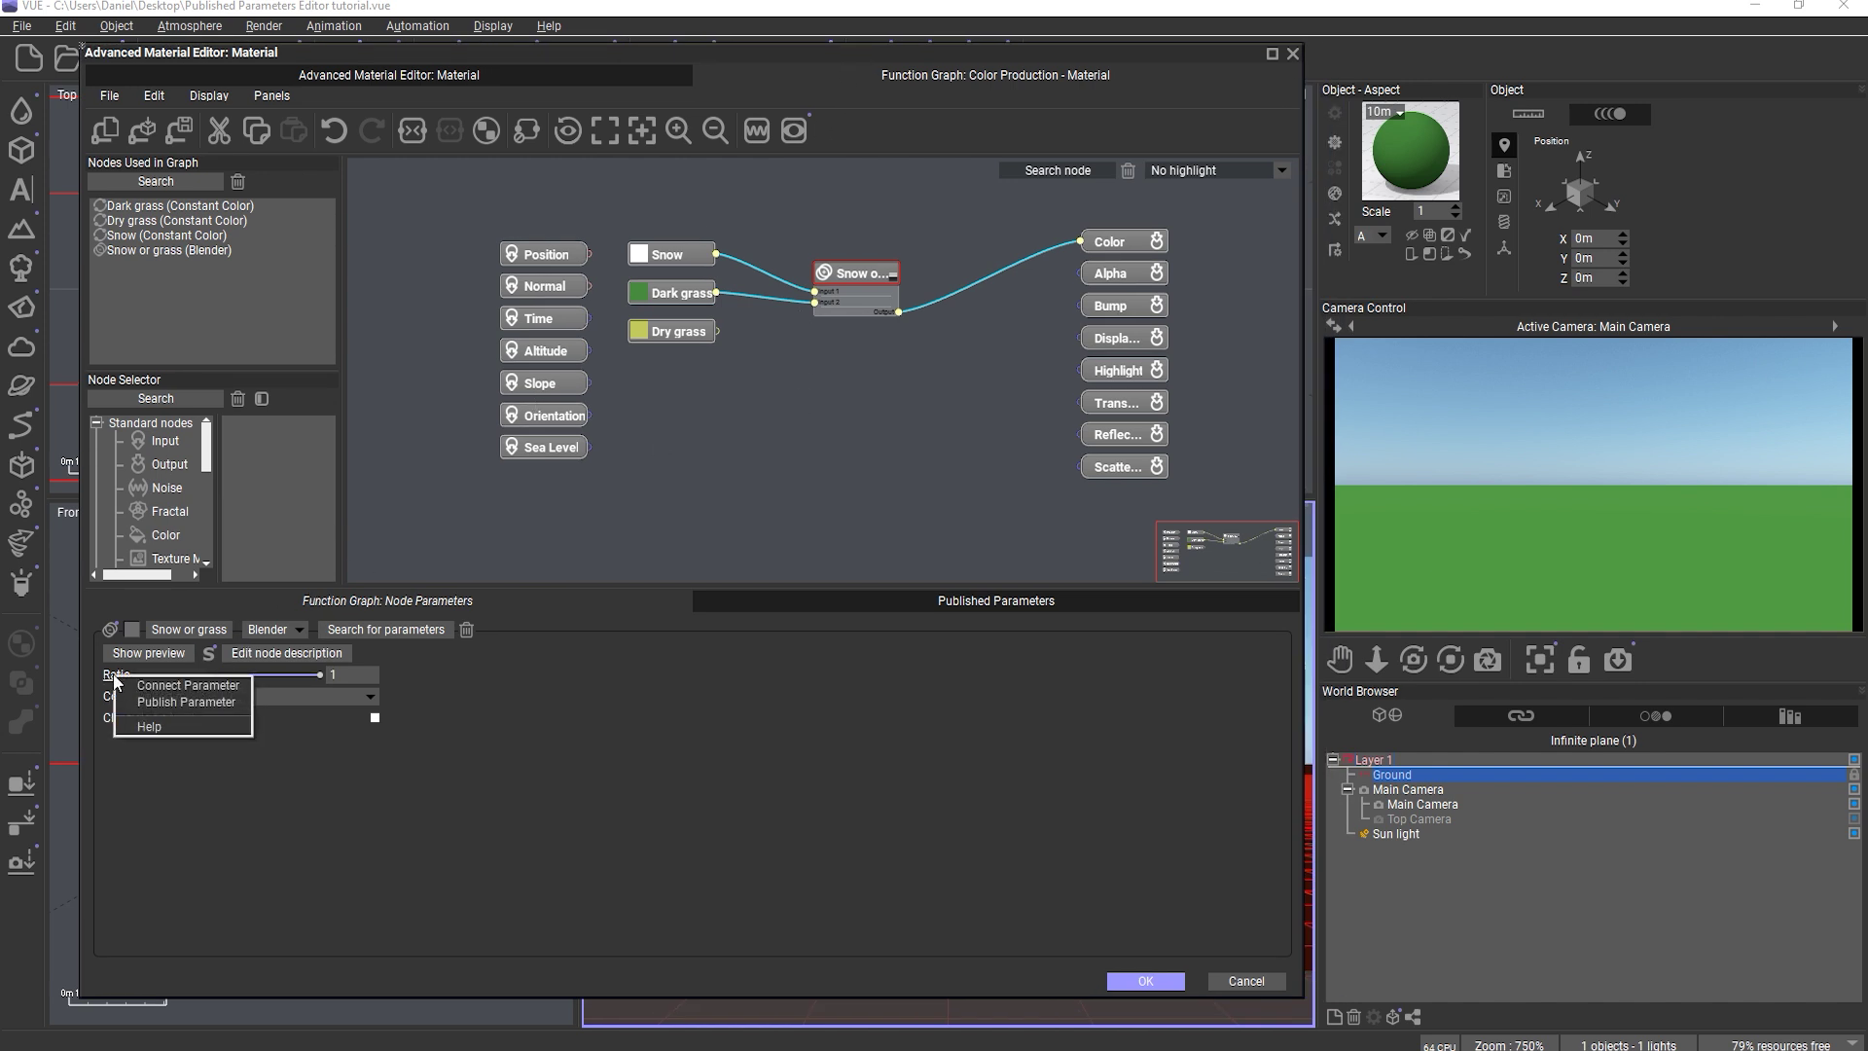
click(174, 703)
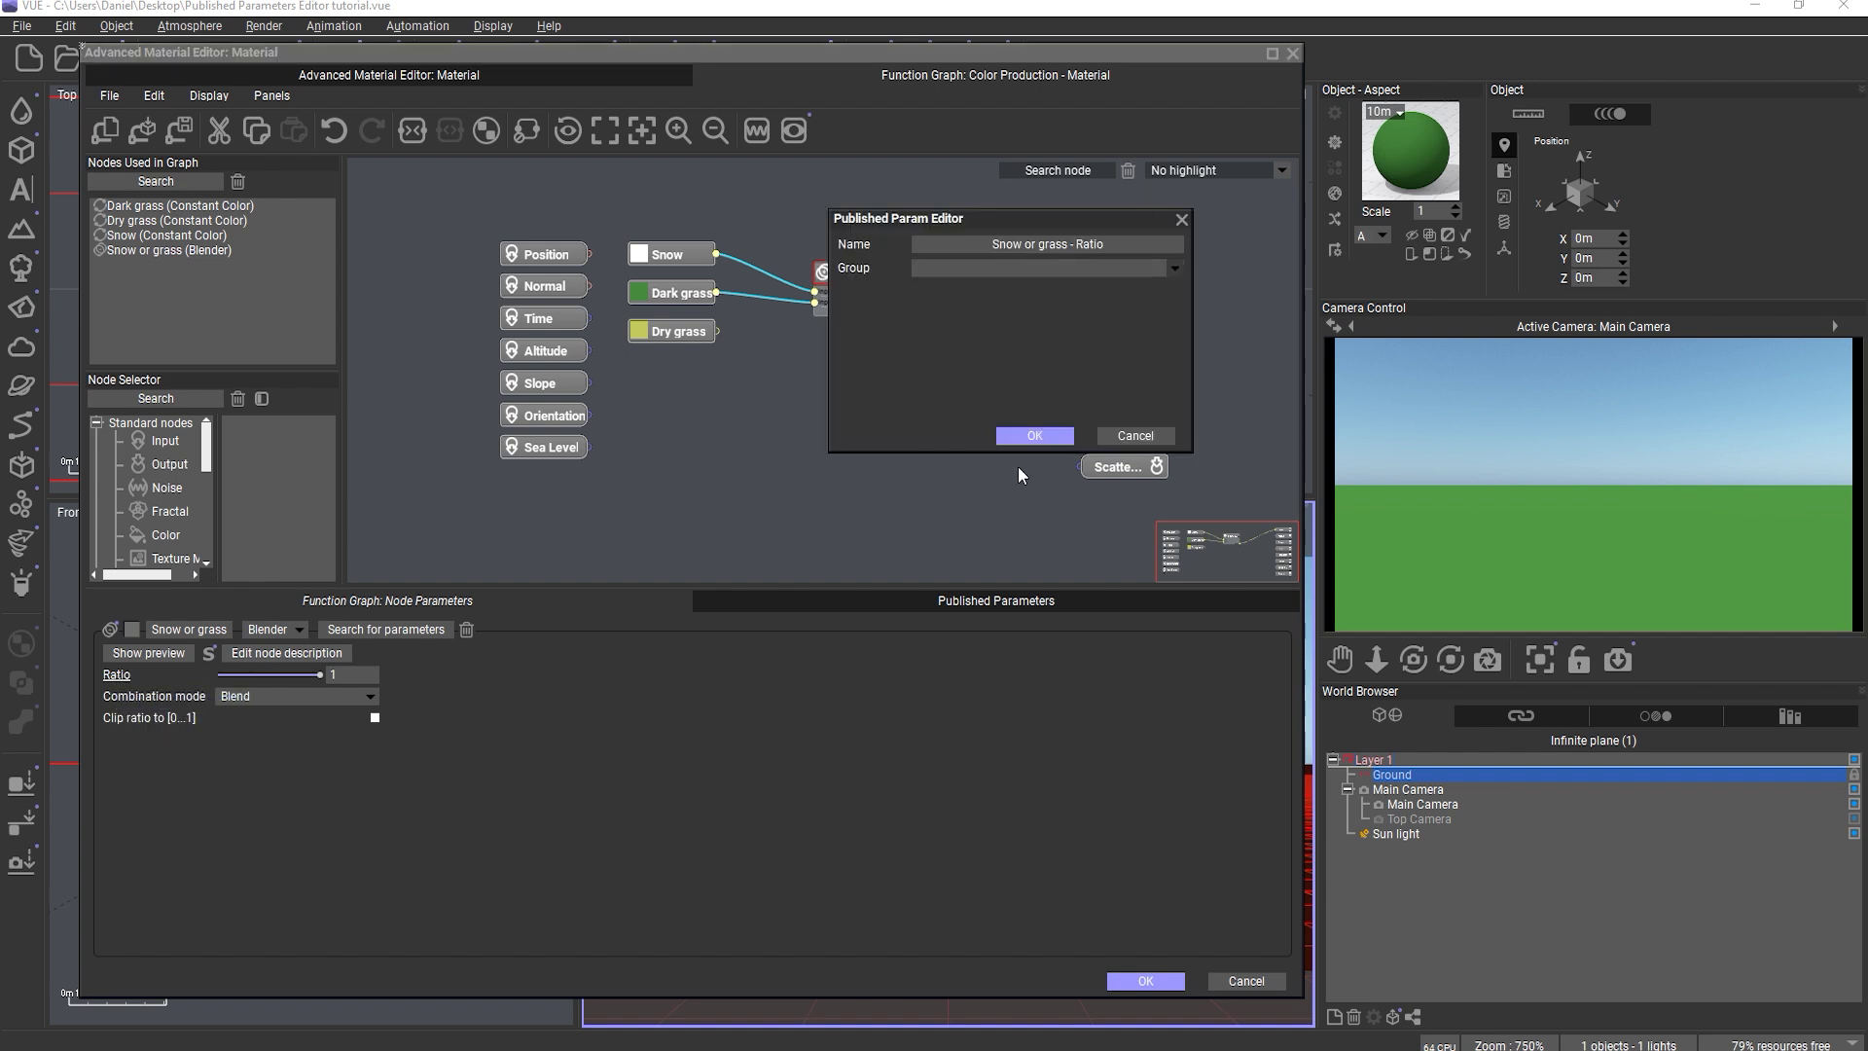
click(1034, 434)
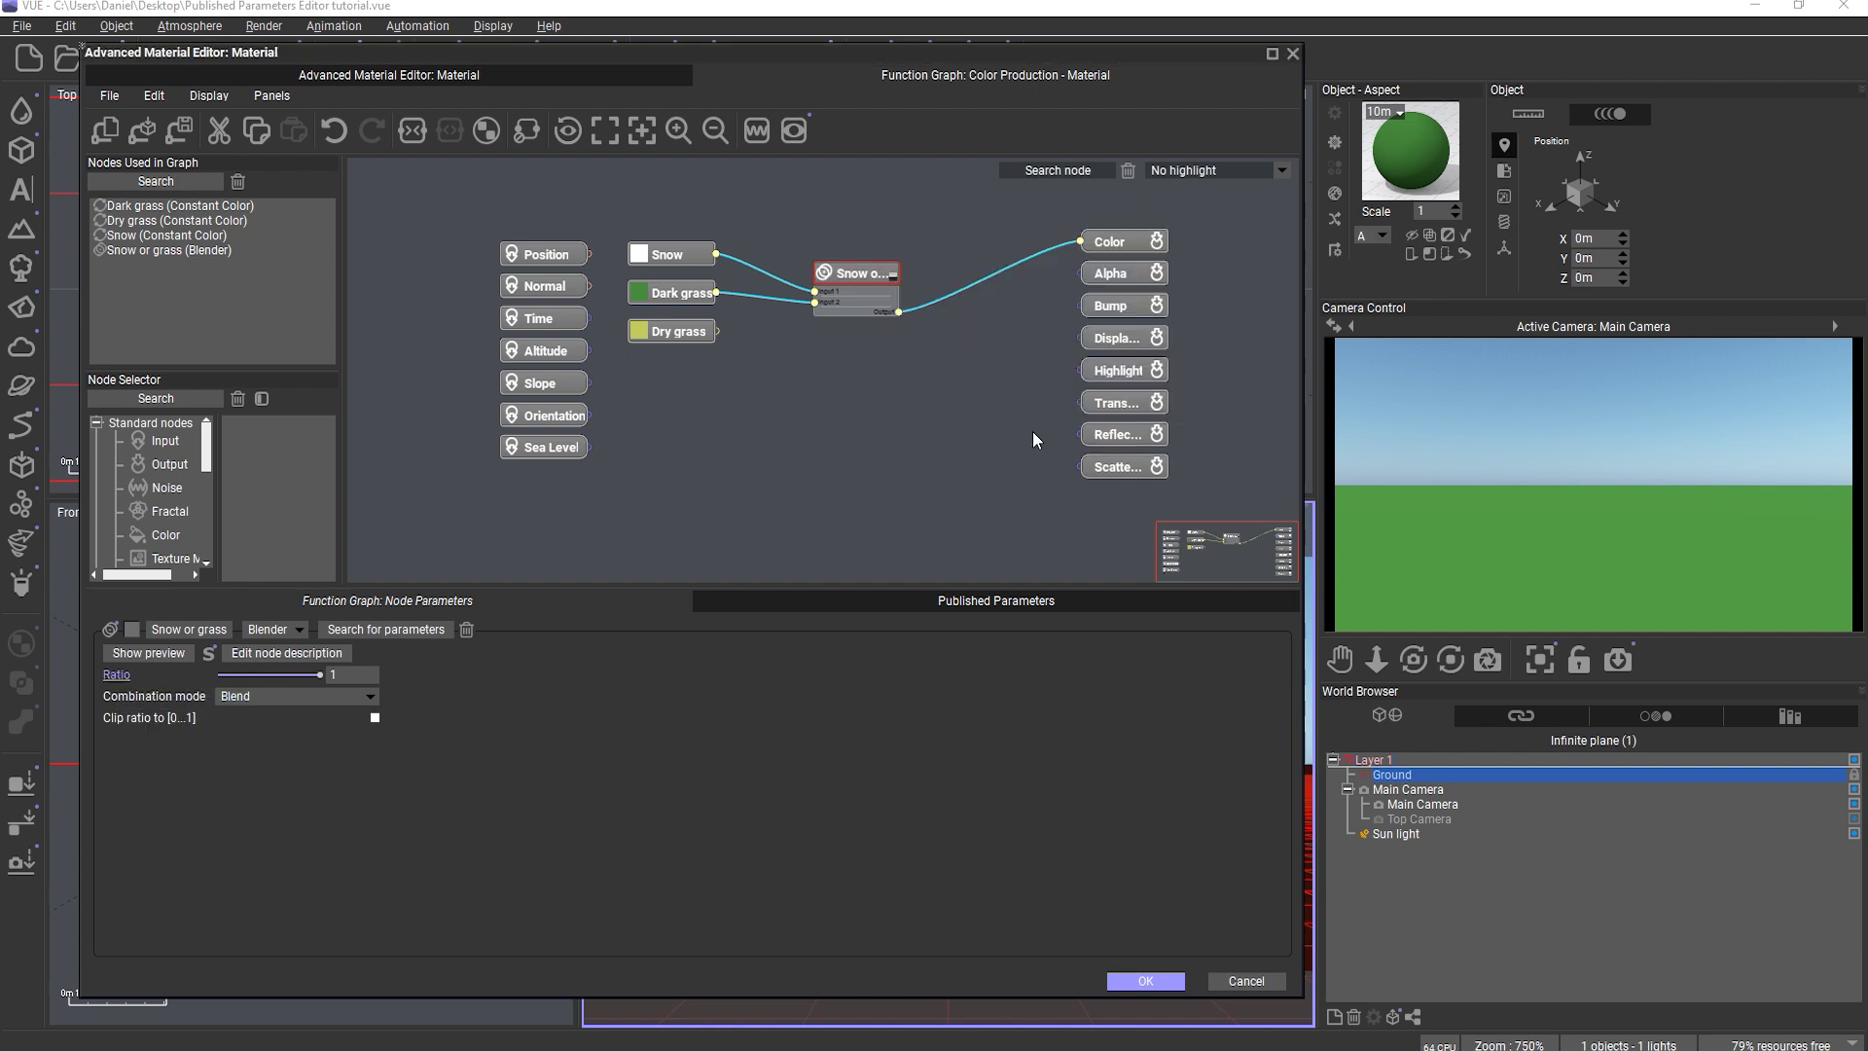
click(775, 387)
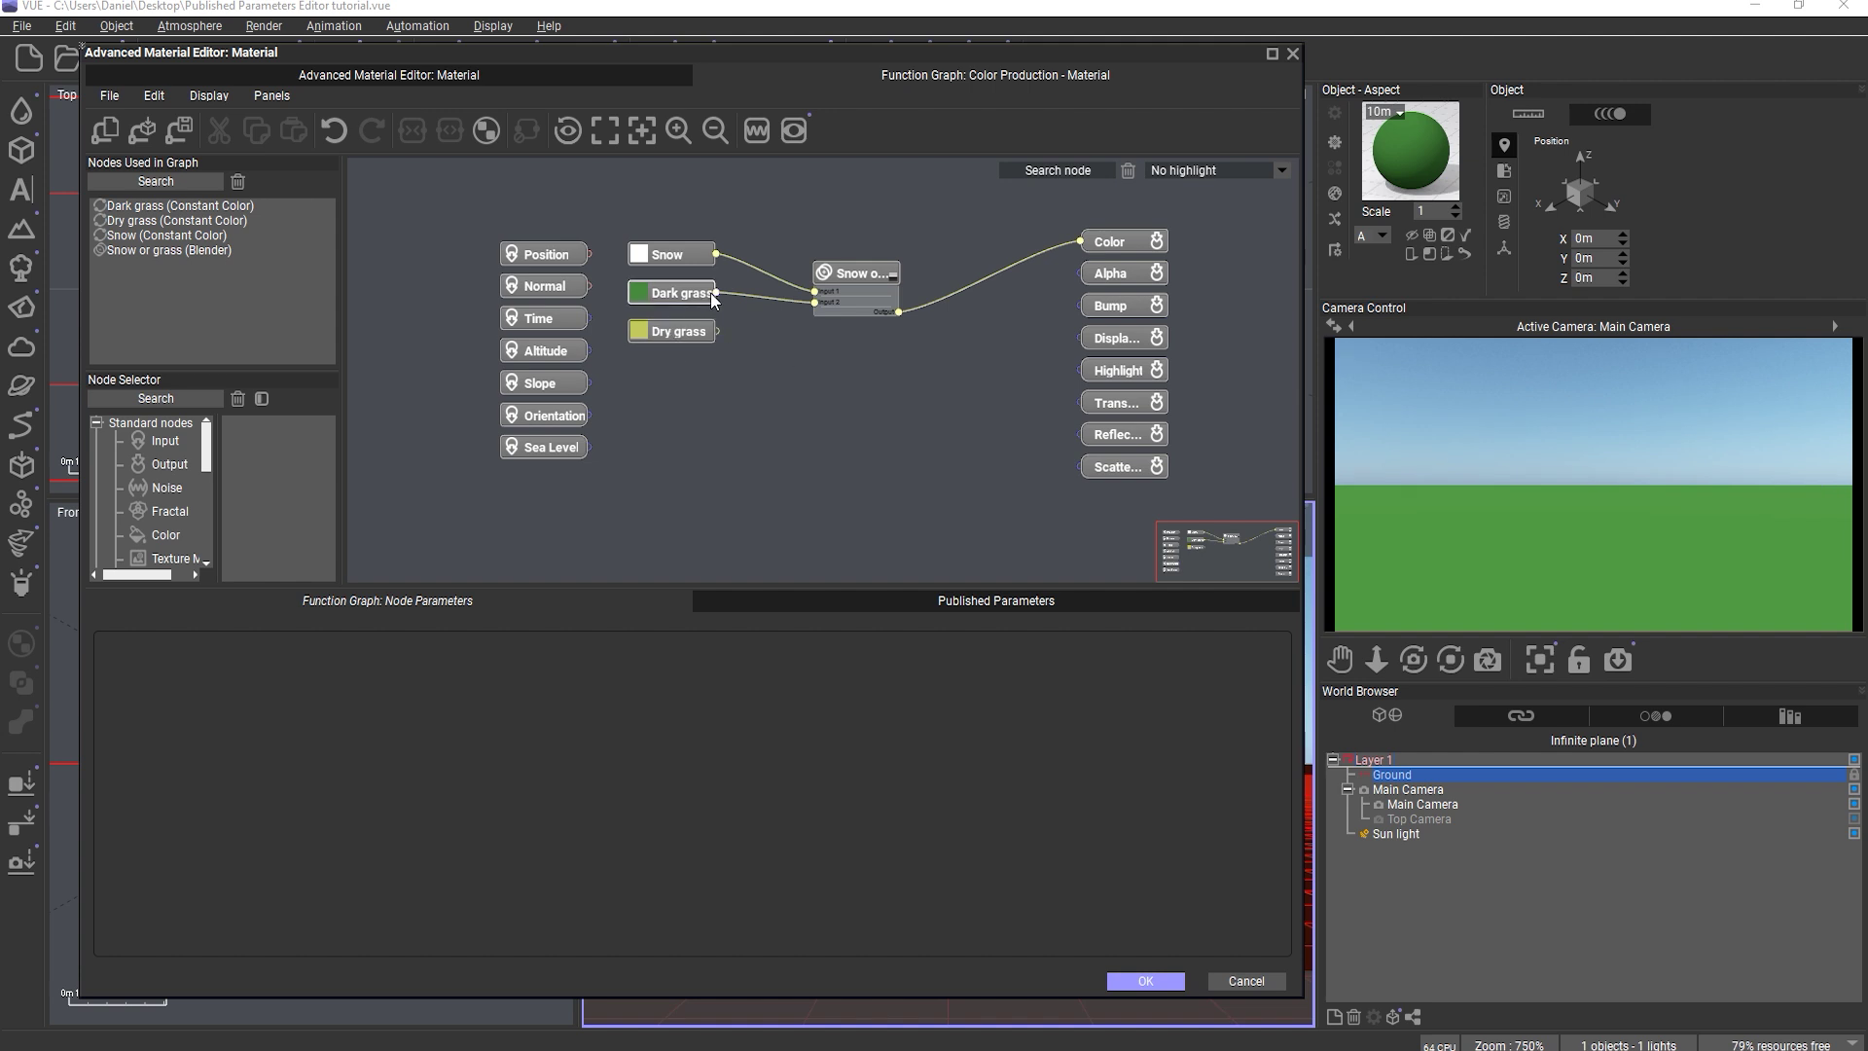
- Add a second Blender node that mixes Dark grass as Input 1 with Dry grass as Input 2
click(716, 296)
right_click(790, 370)
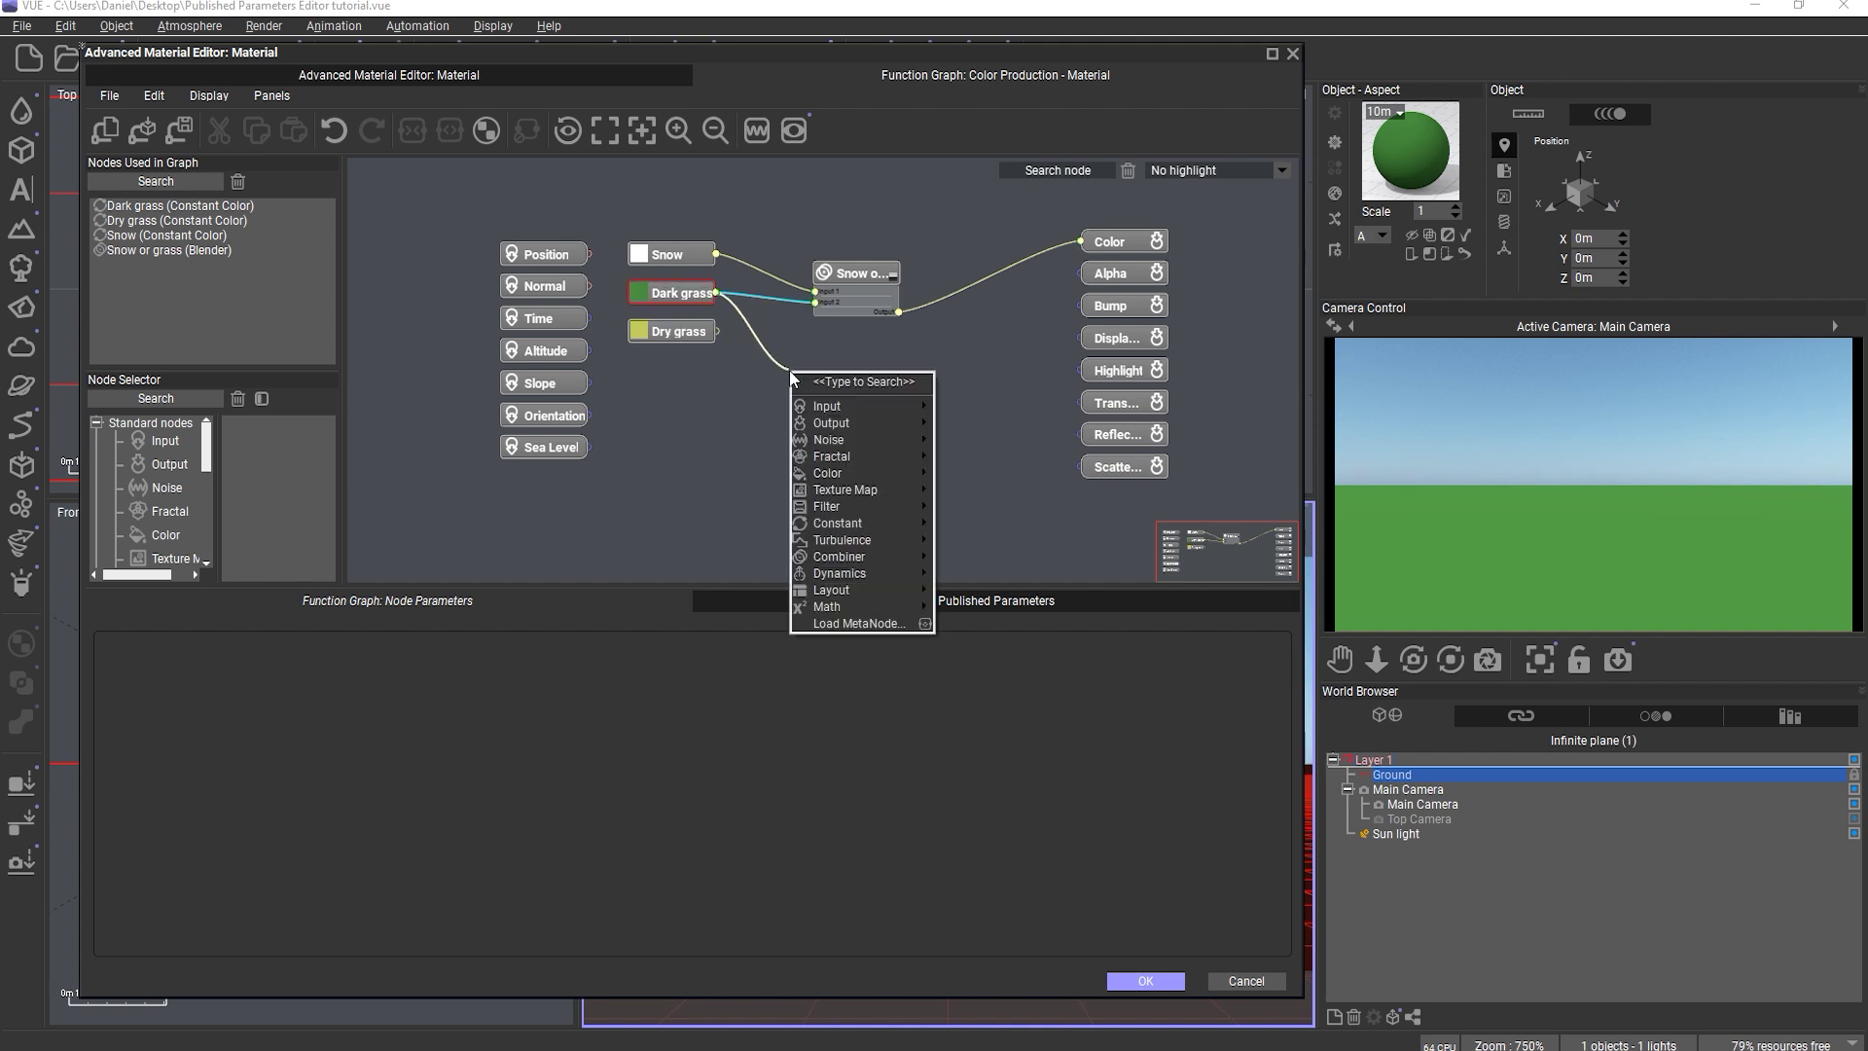
text(blend)
key(Return)
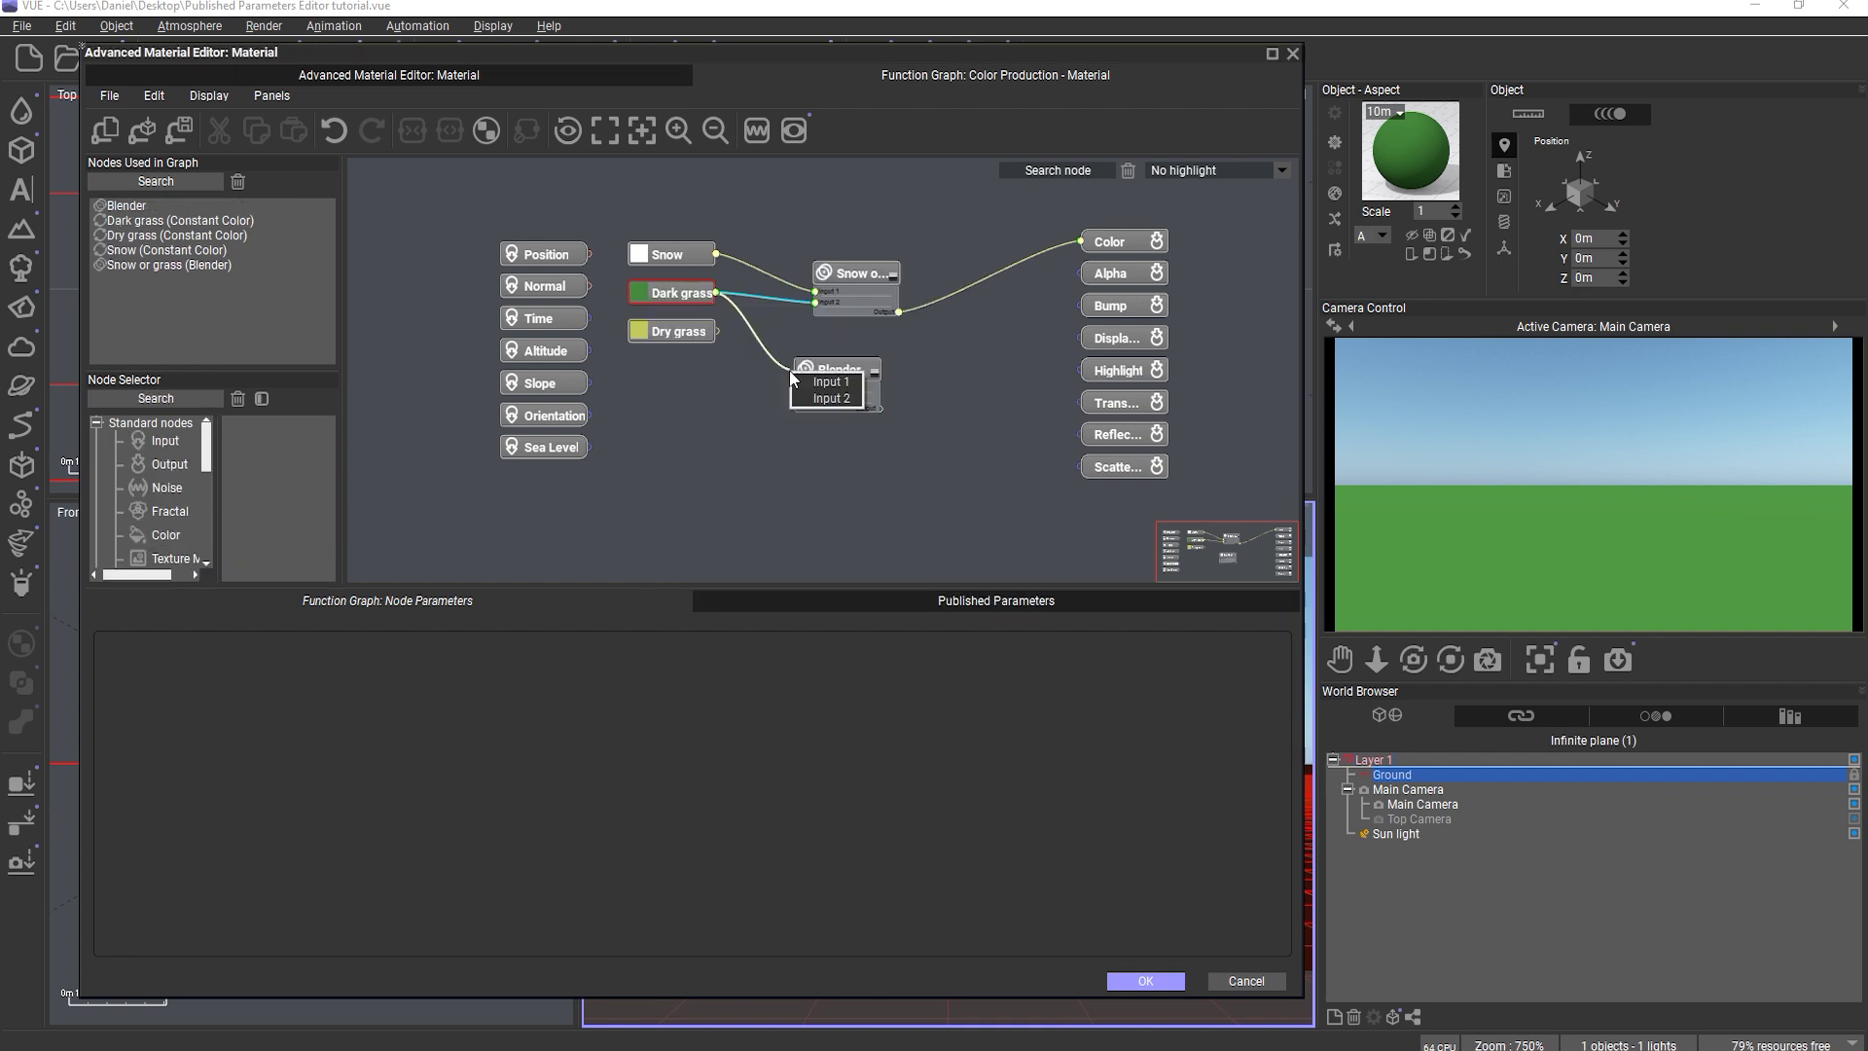
click(815, 398)
drag(718, 337, 850, 350)
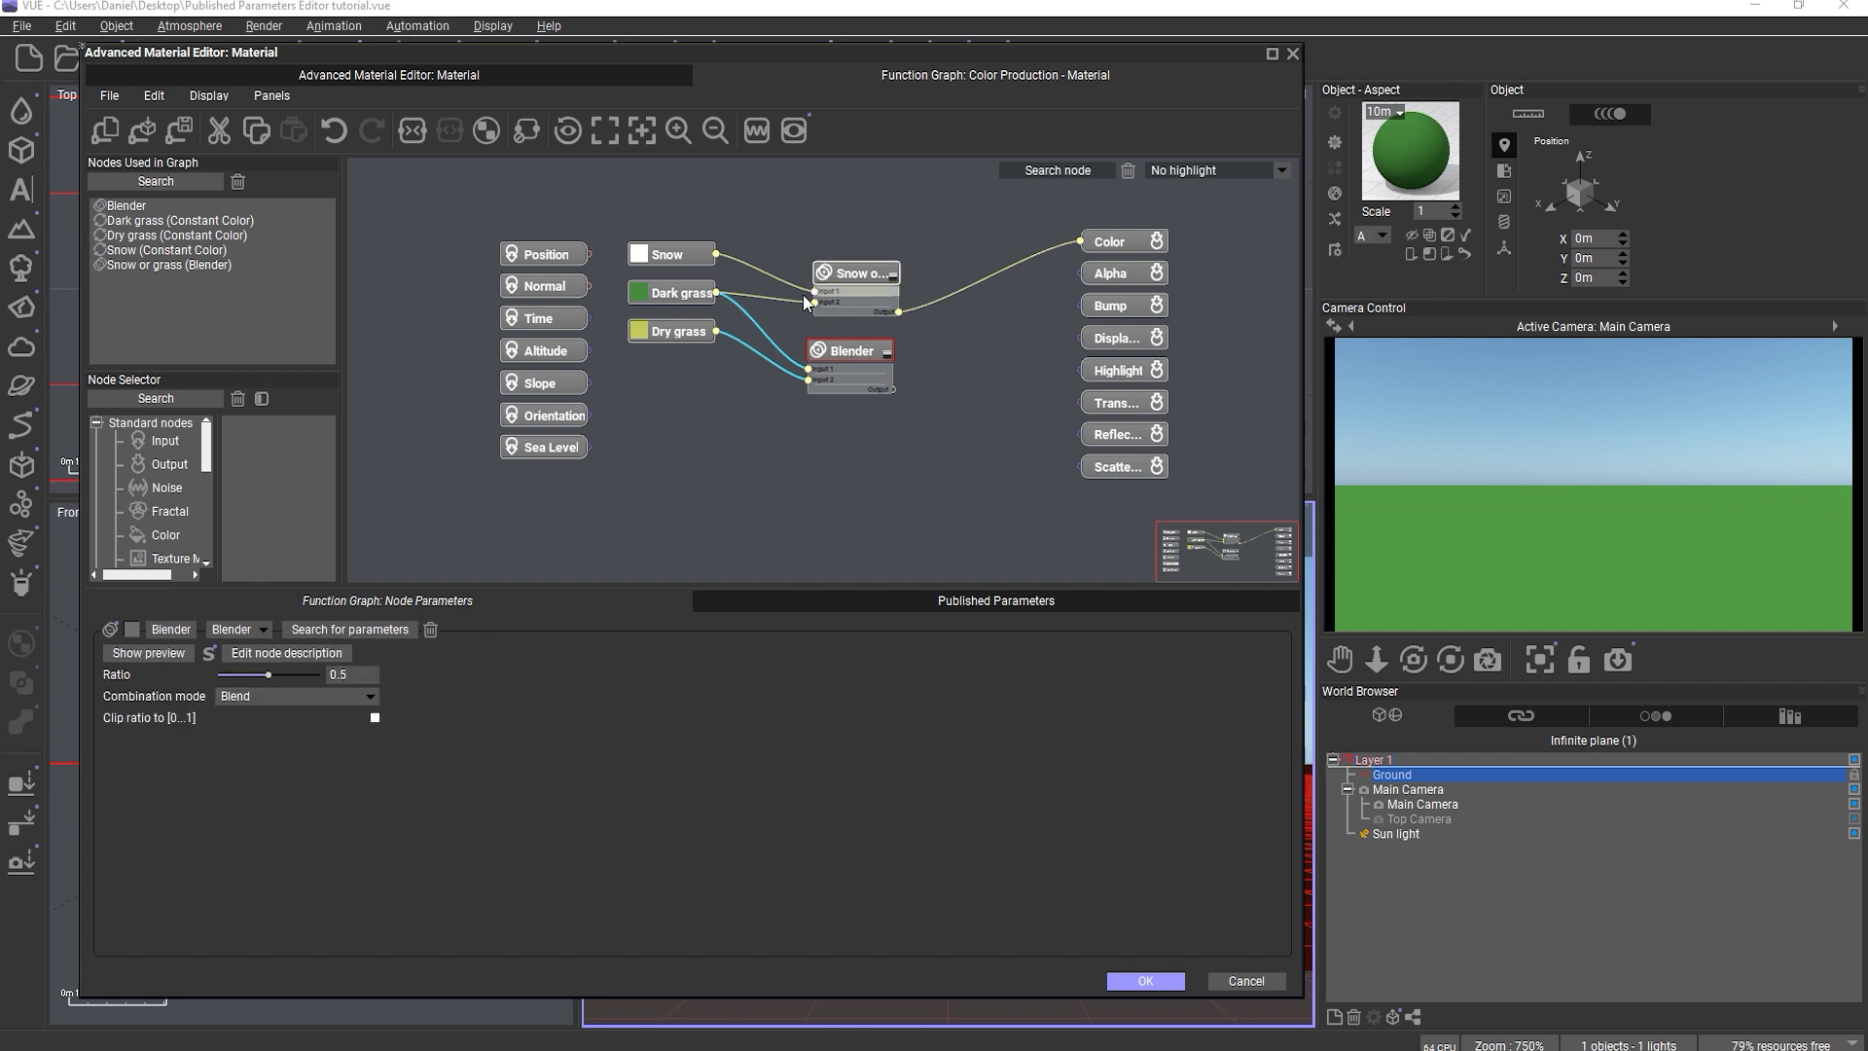
- Connect the second Blender's output to Input 2 of the Snow or grass node and move that node closer to the outputs
drag(718, 297, 893, 391)
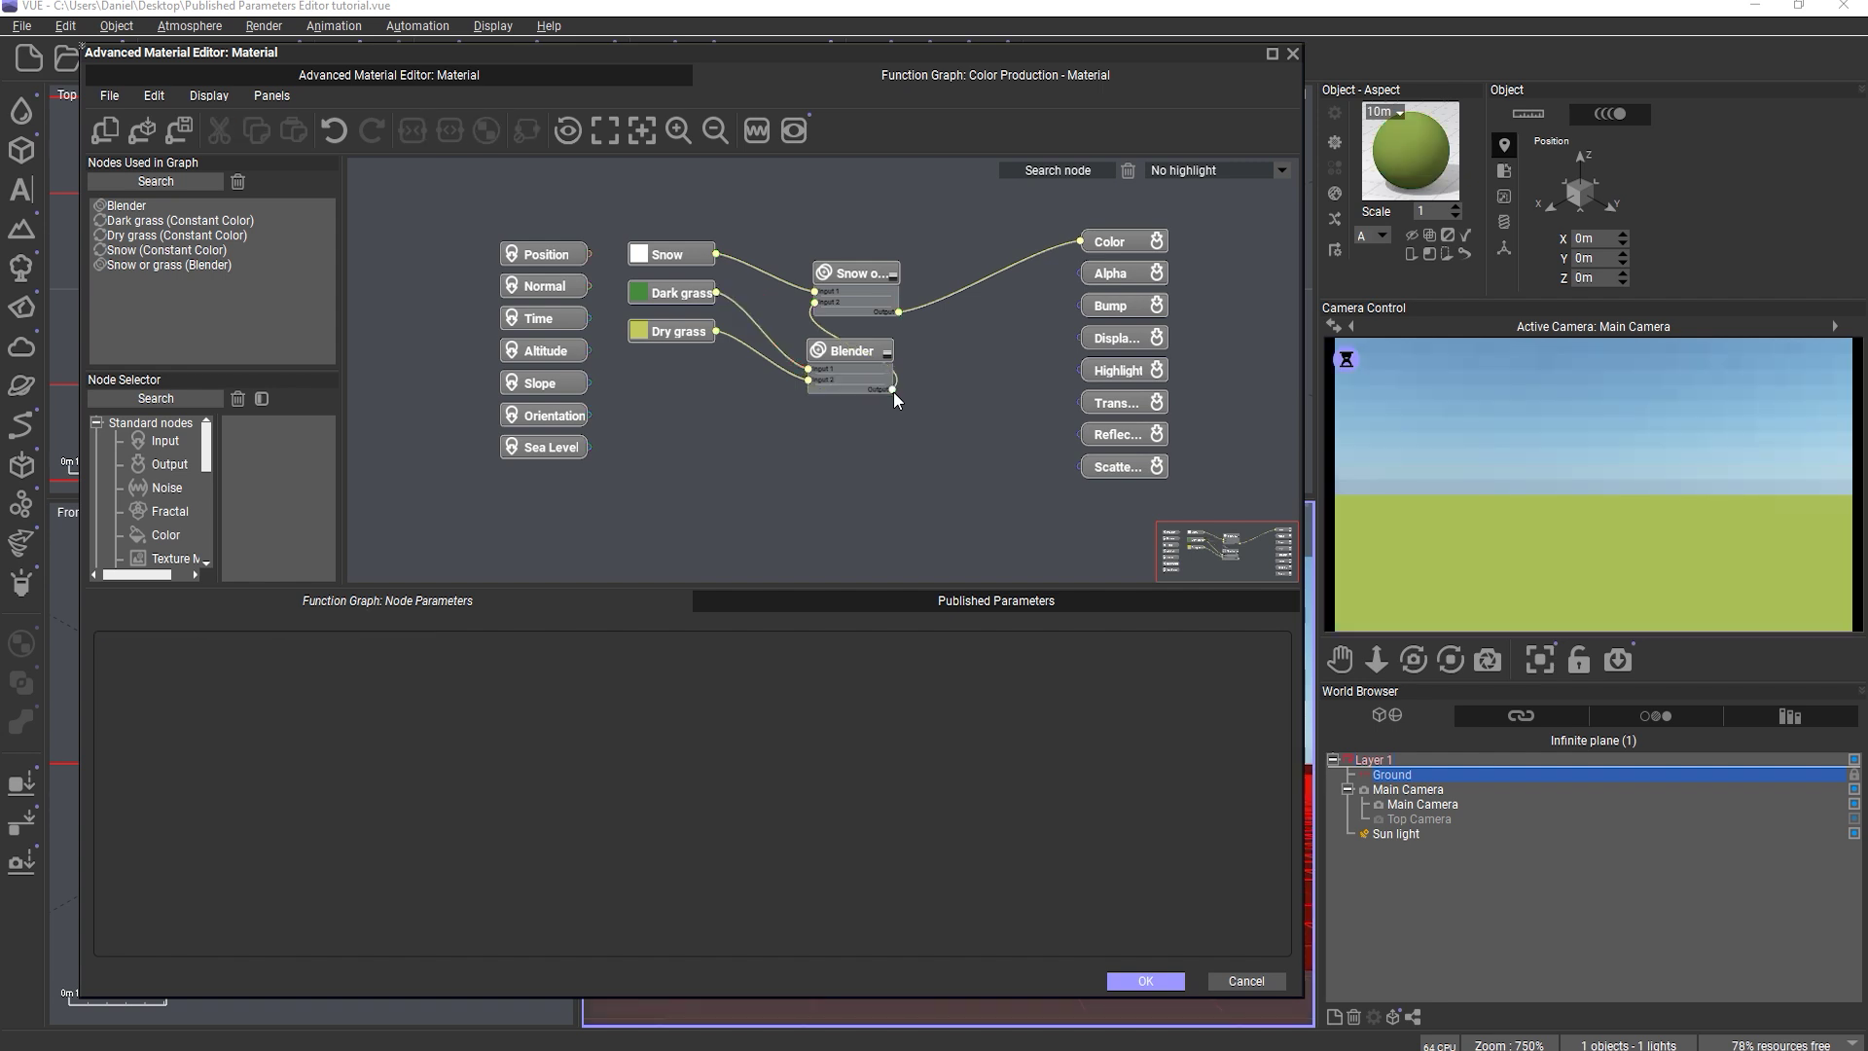
drag(852, 277, 974, 274)
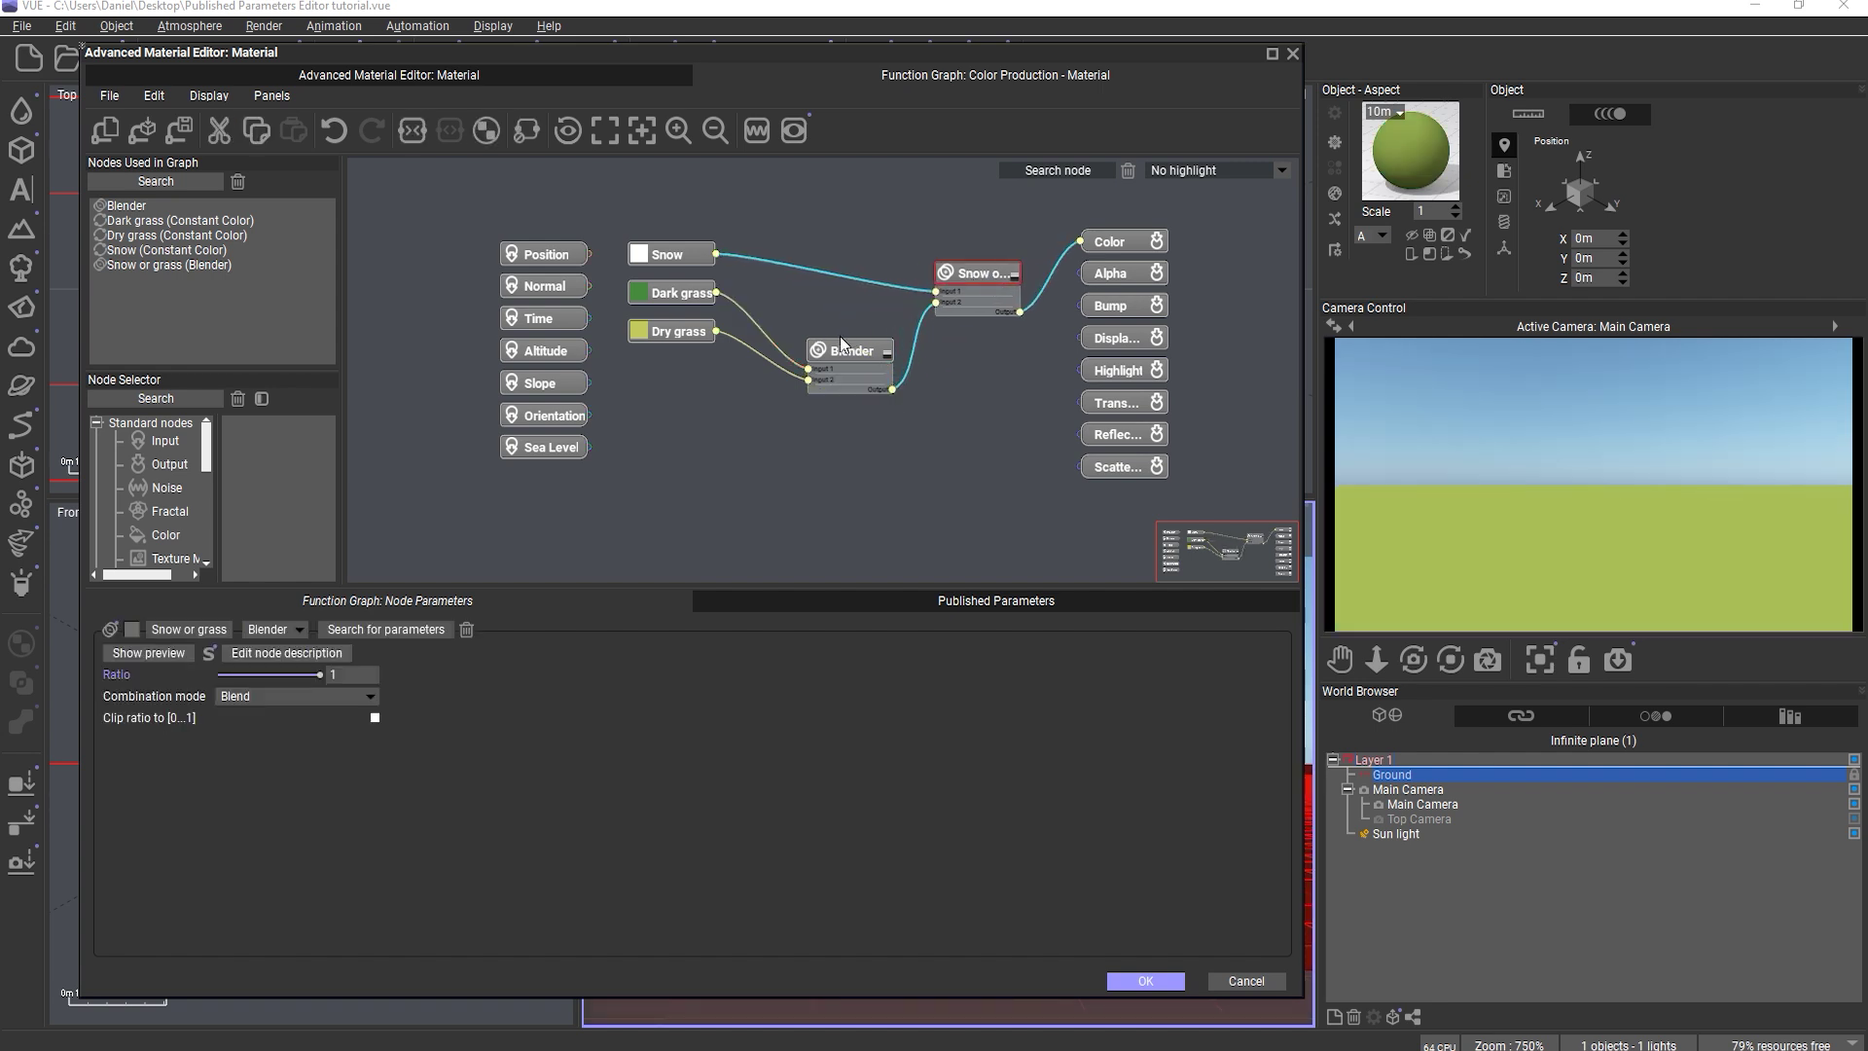
- Add a Grainy Fractal node and connect its Altitude output to the Ratio input of the Blender that mixes the grass colors
drag(840, 348, 826, 324)
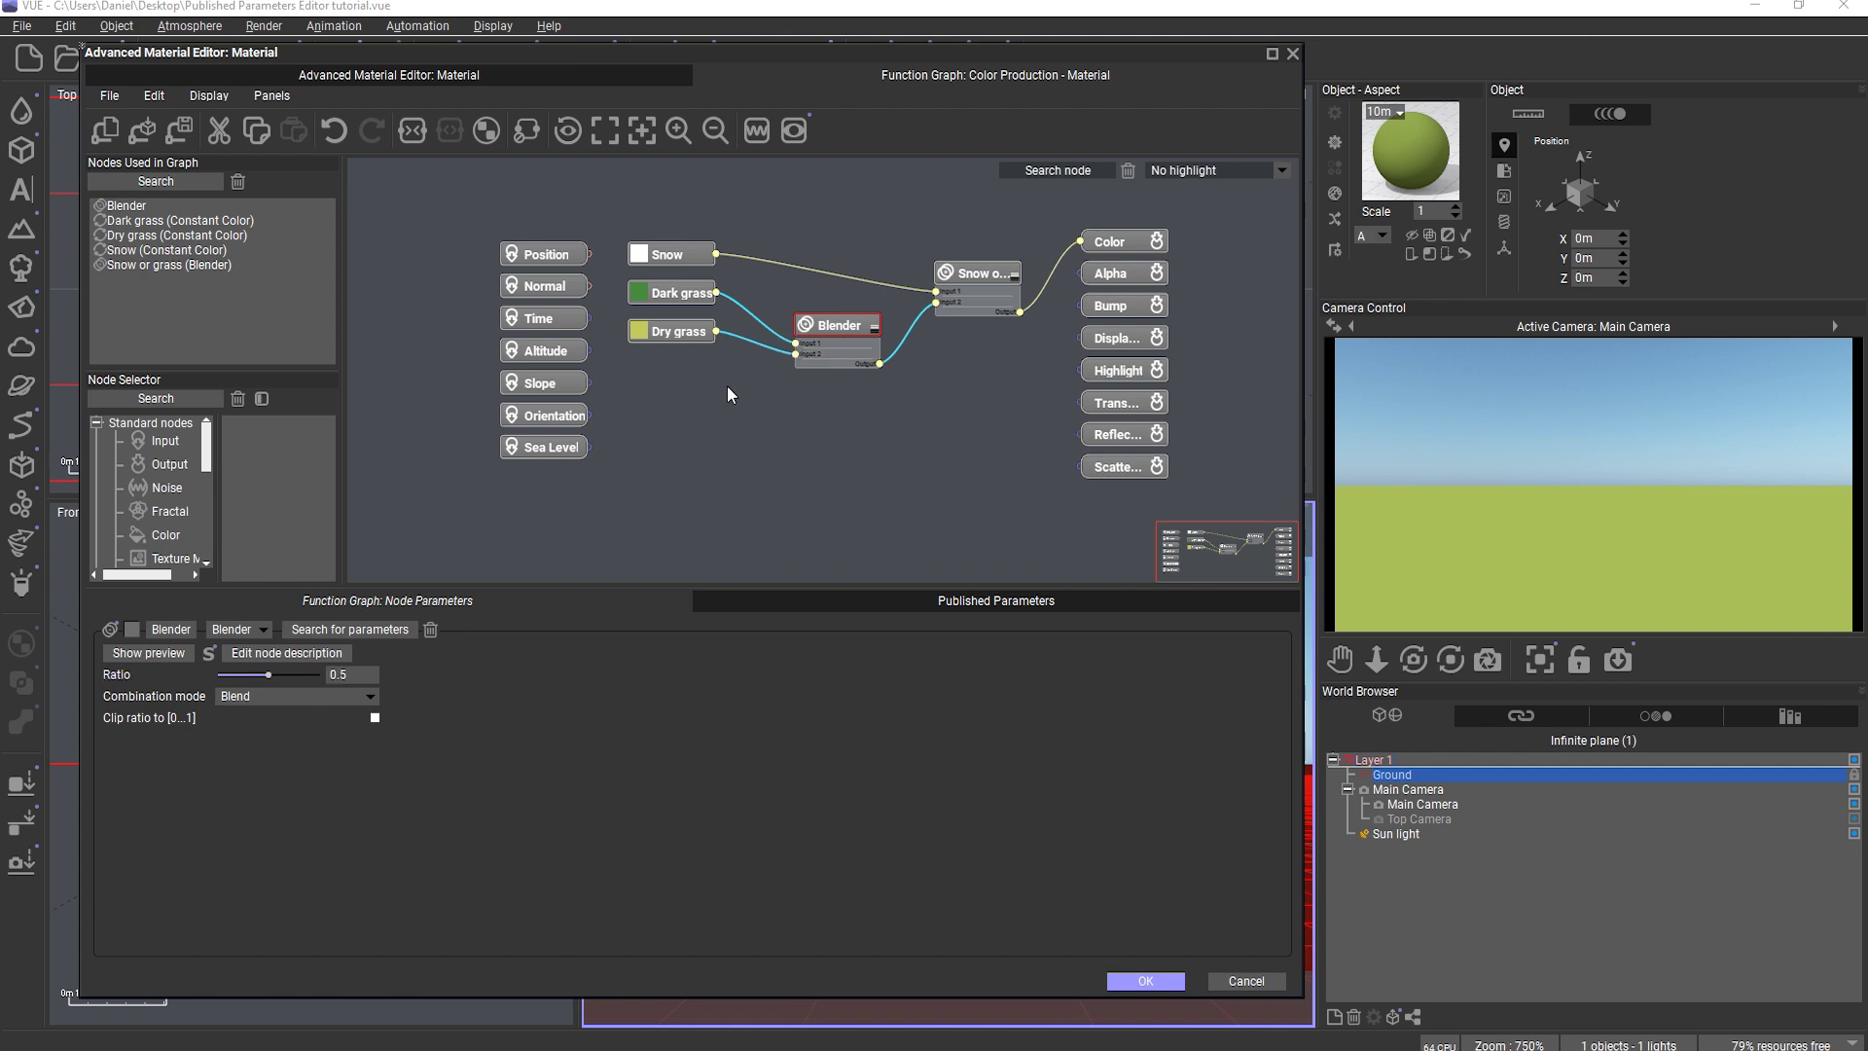
click(679, 402)
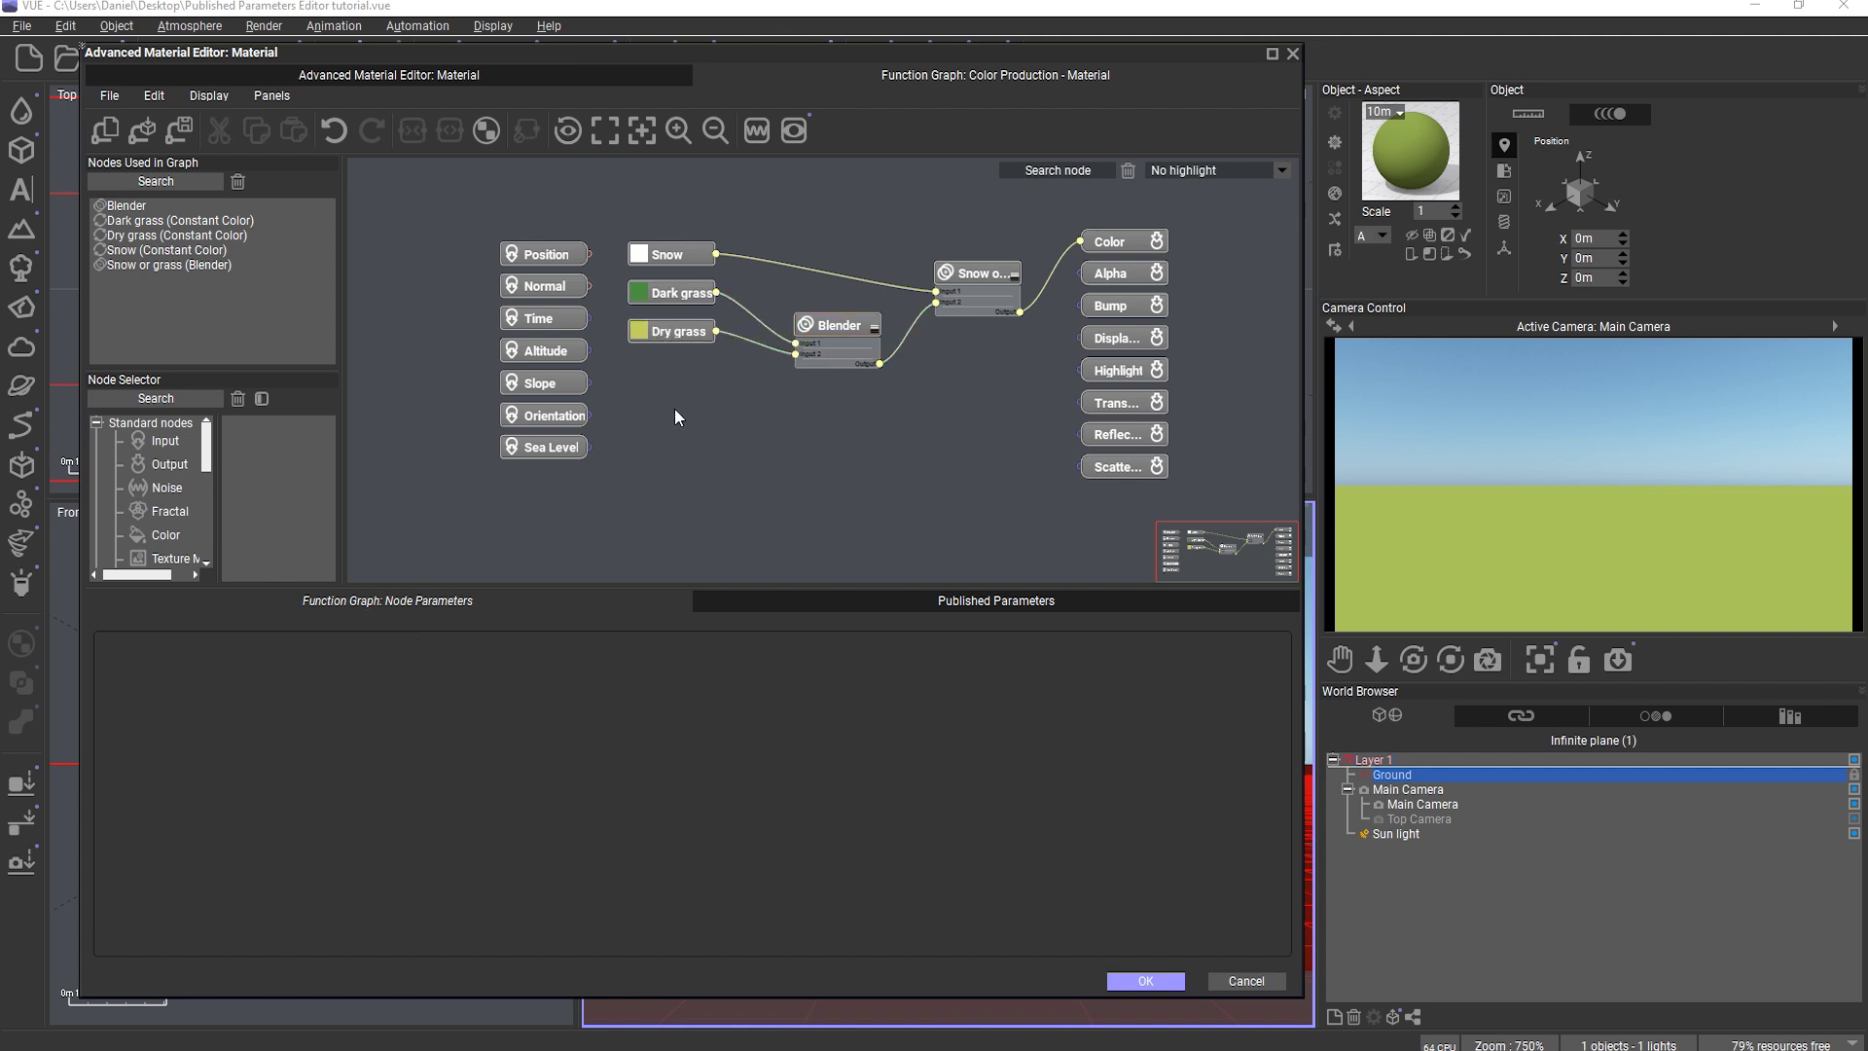
key(space)
text(grainy)
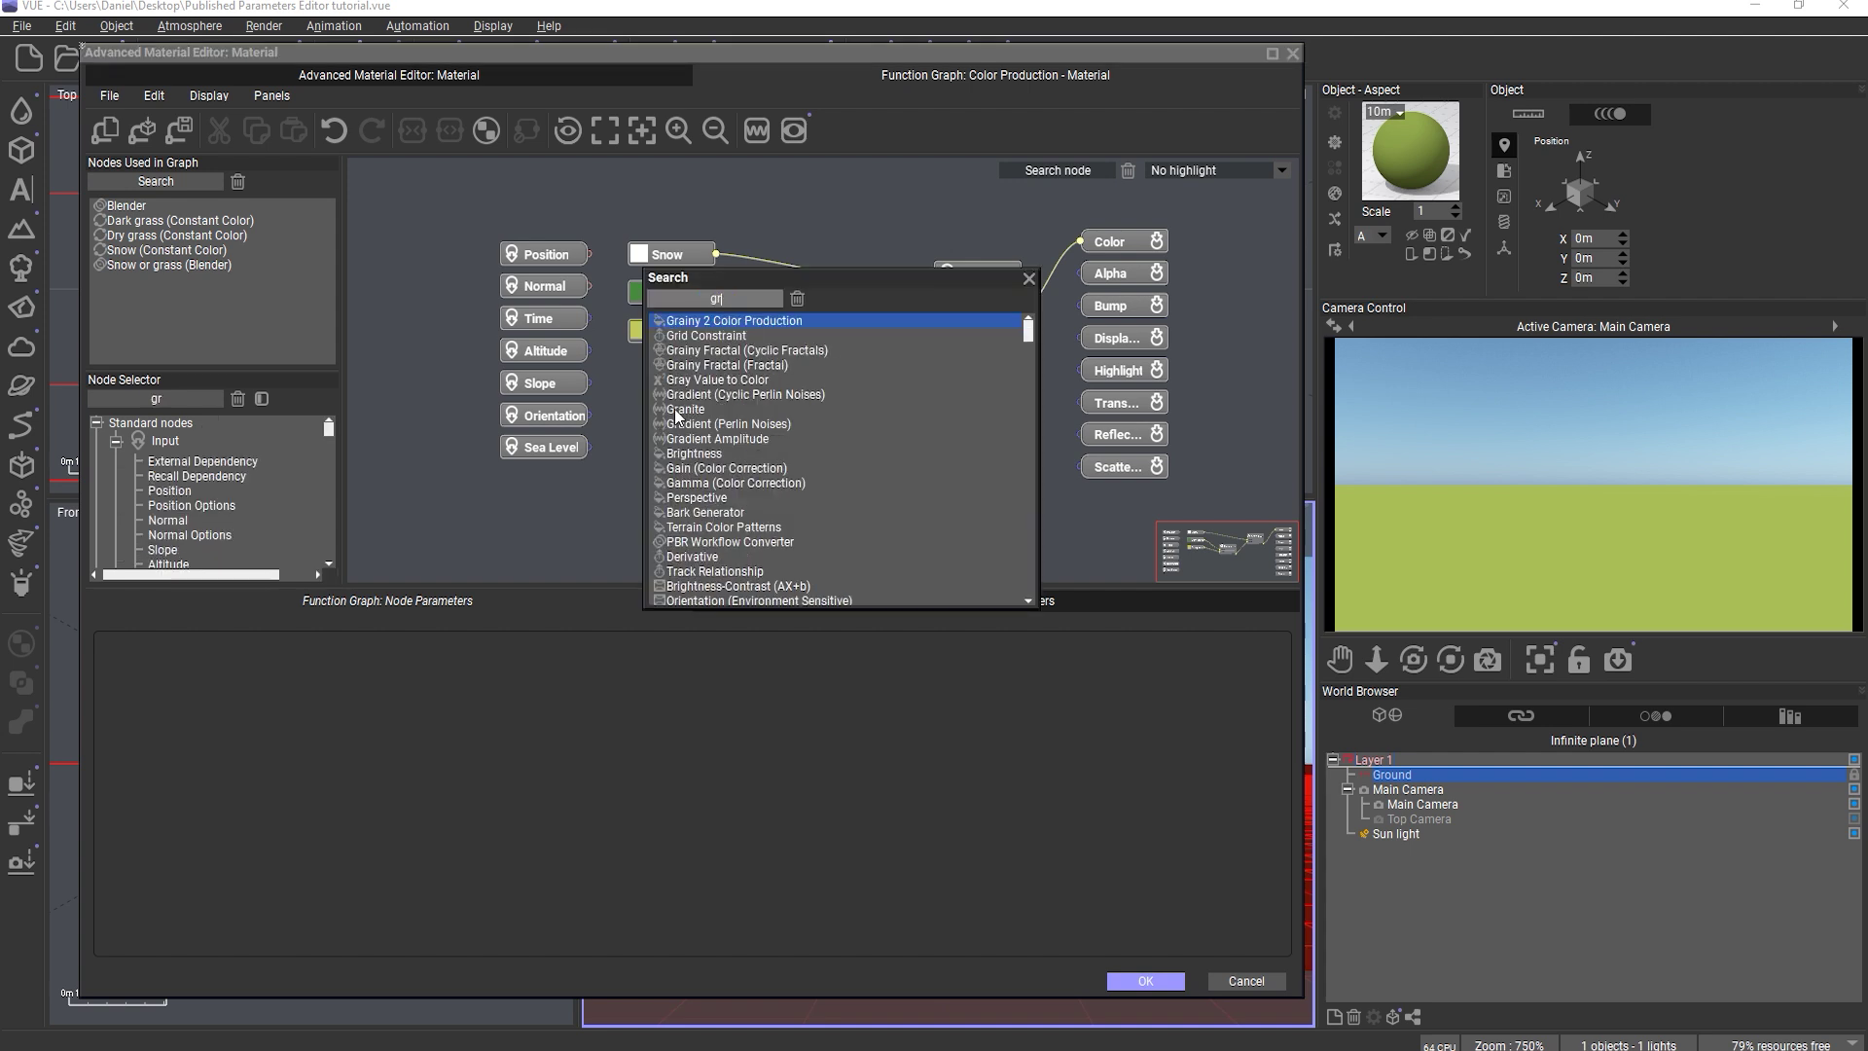
key(Down)
key(Down)
key(Return)
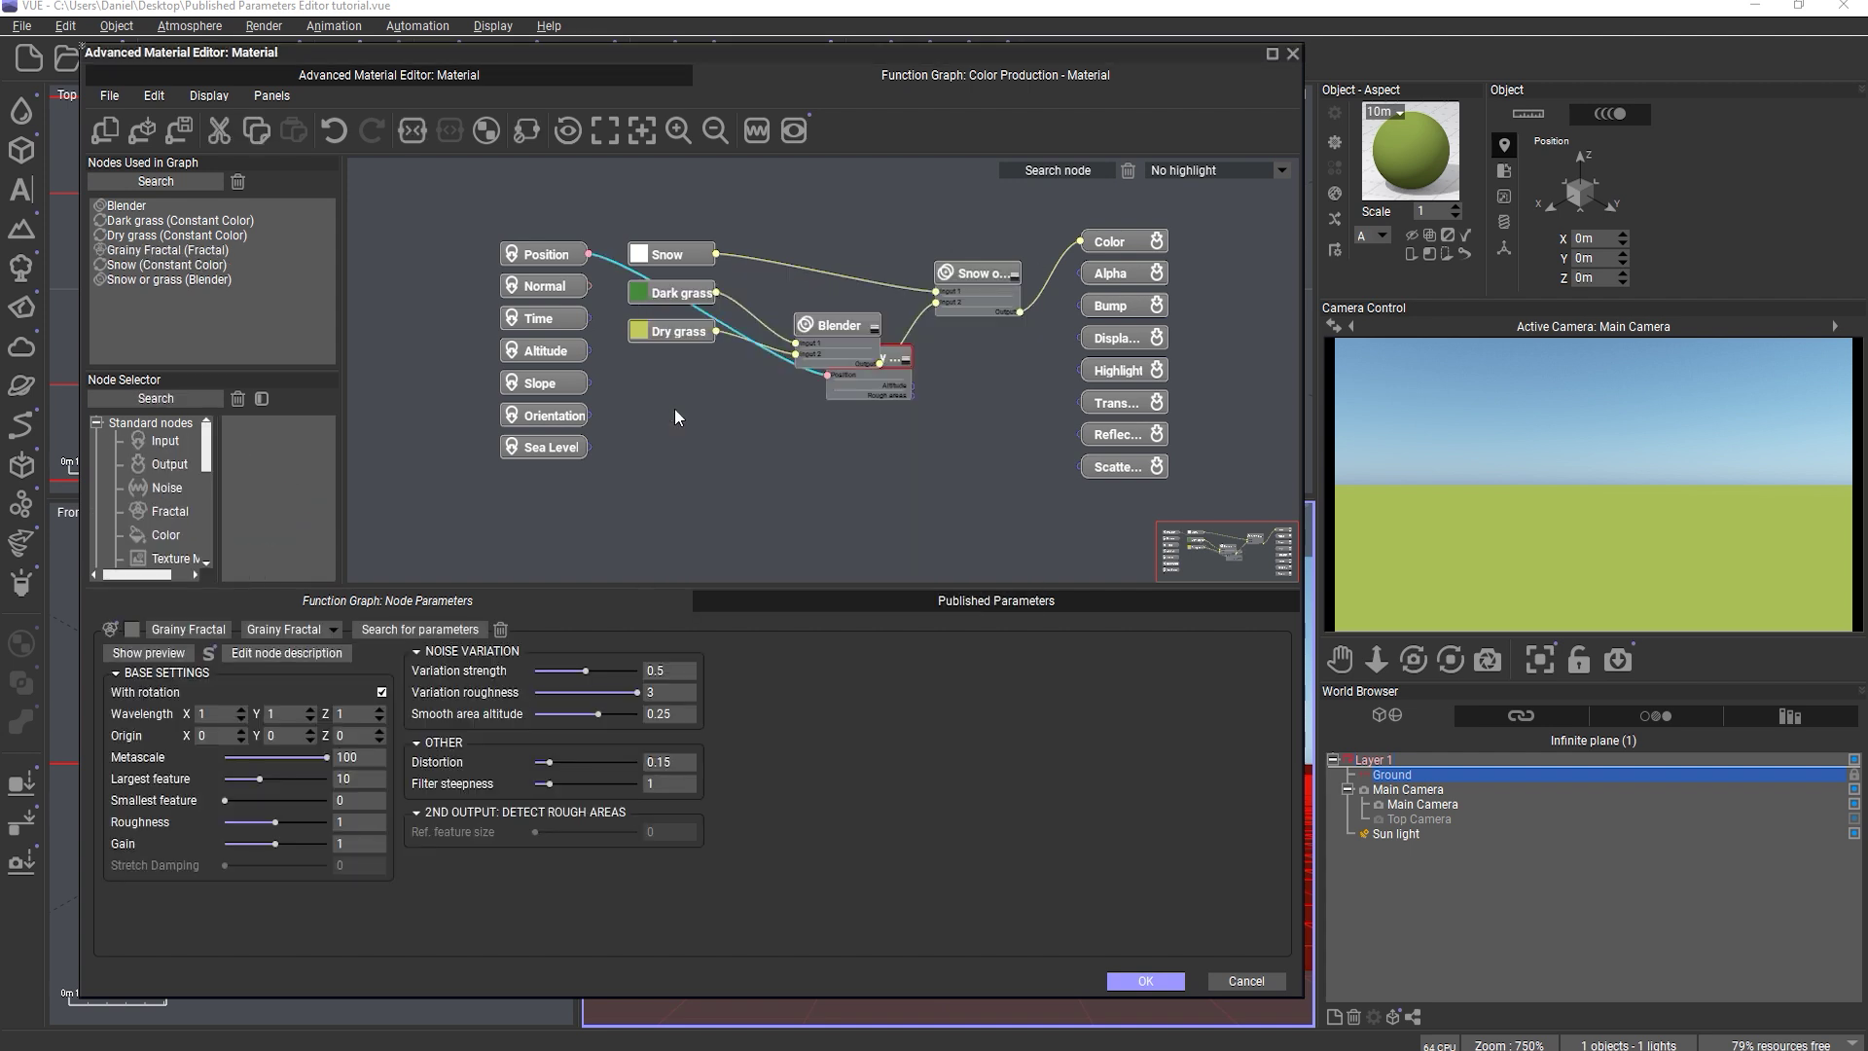
drag(883, 350, 796, 375)
drag(518, 409, 609, 396)
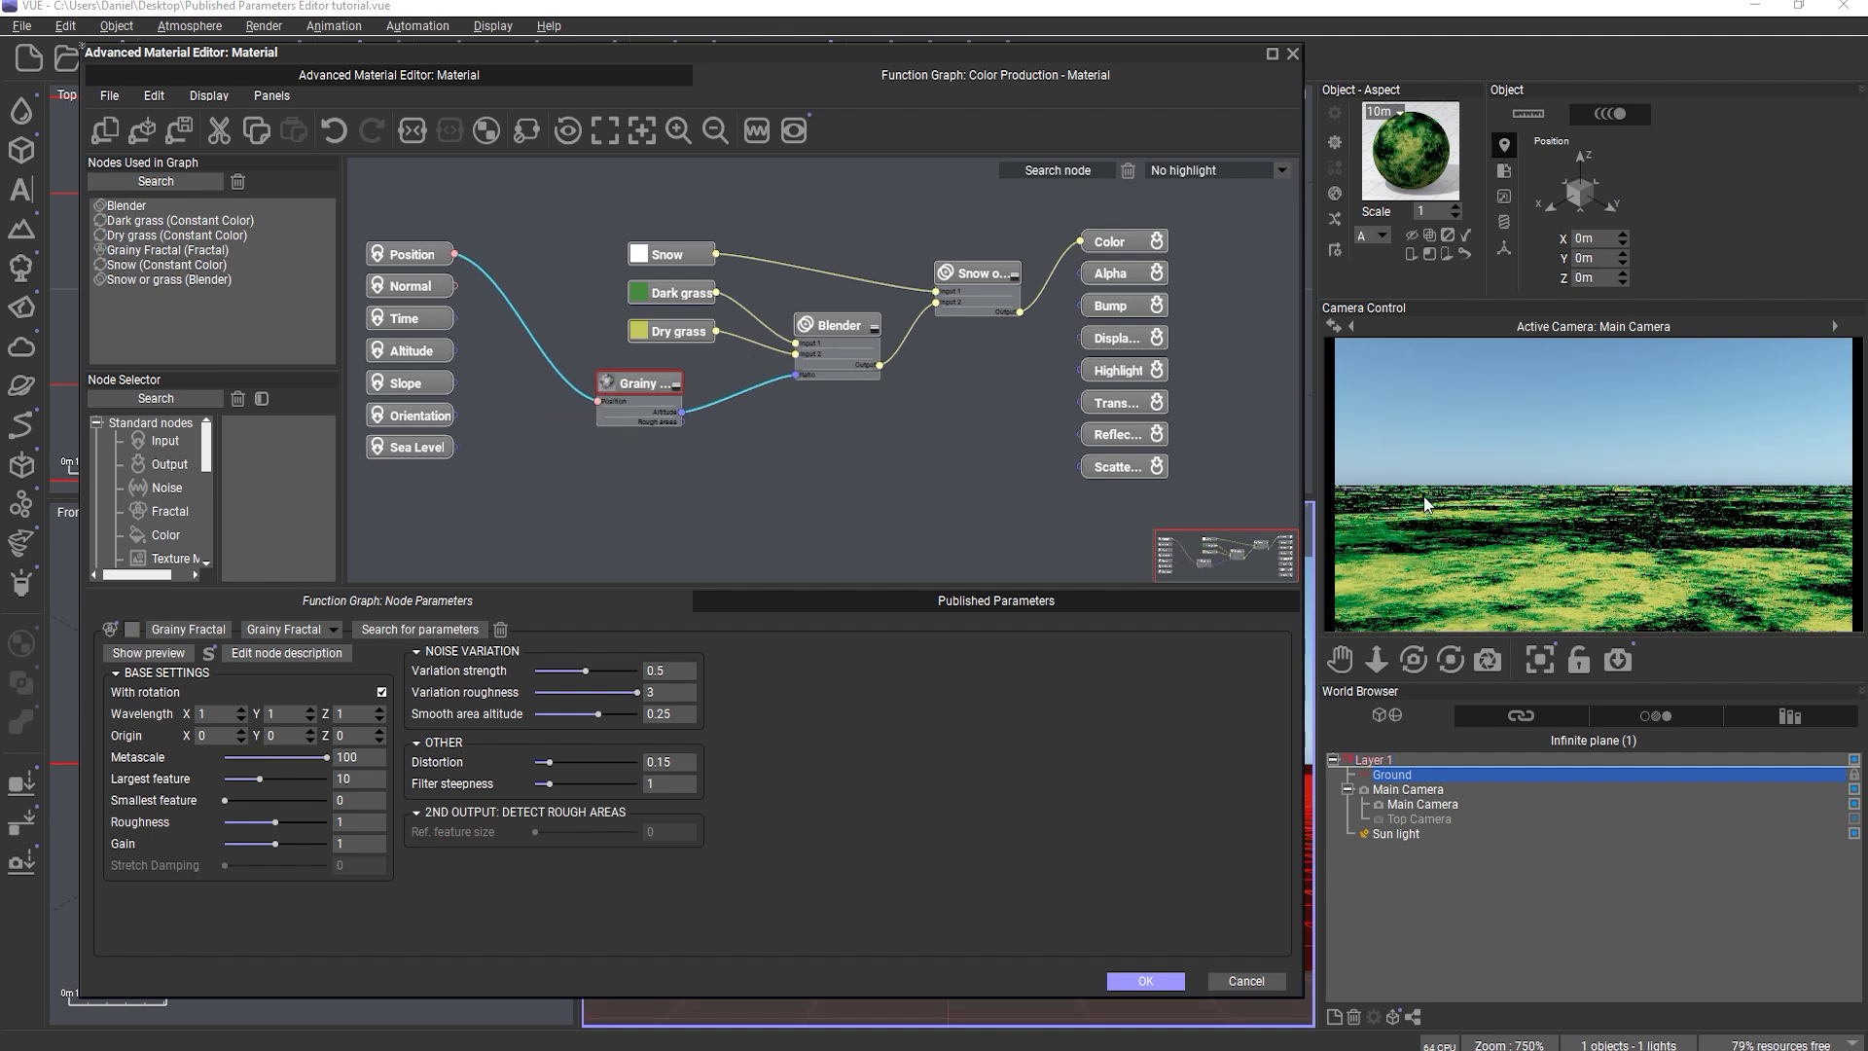
- Enable Clip ratio to [0...1] on the grass Blender and place the Grainy Fractal node directly below Dry grass
click(837, 326)
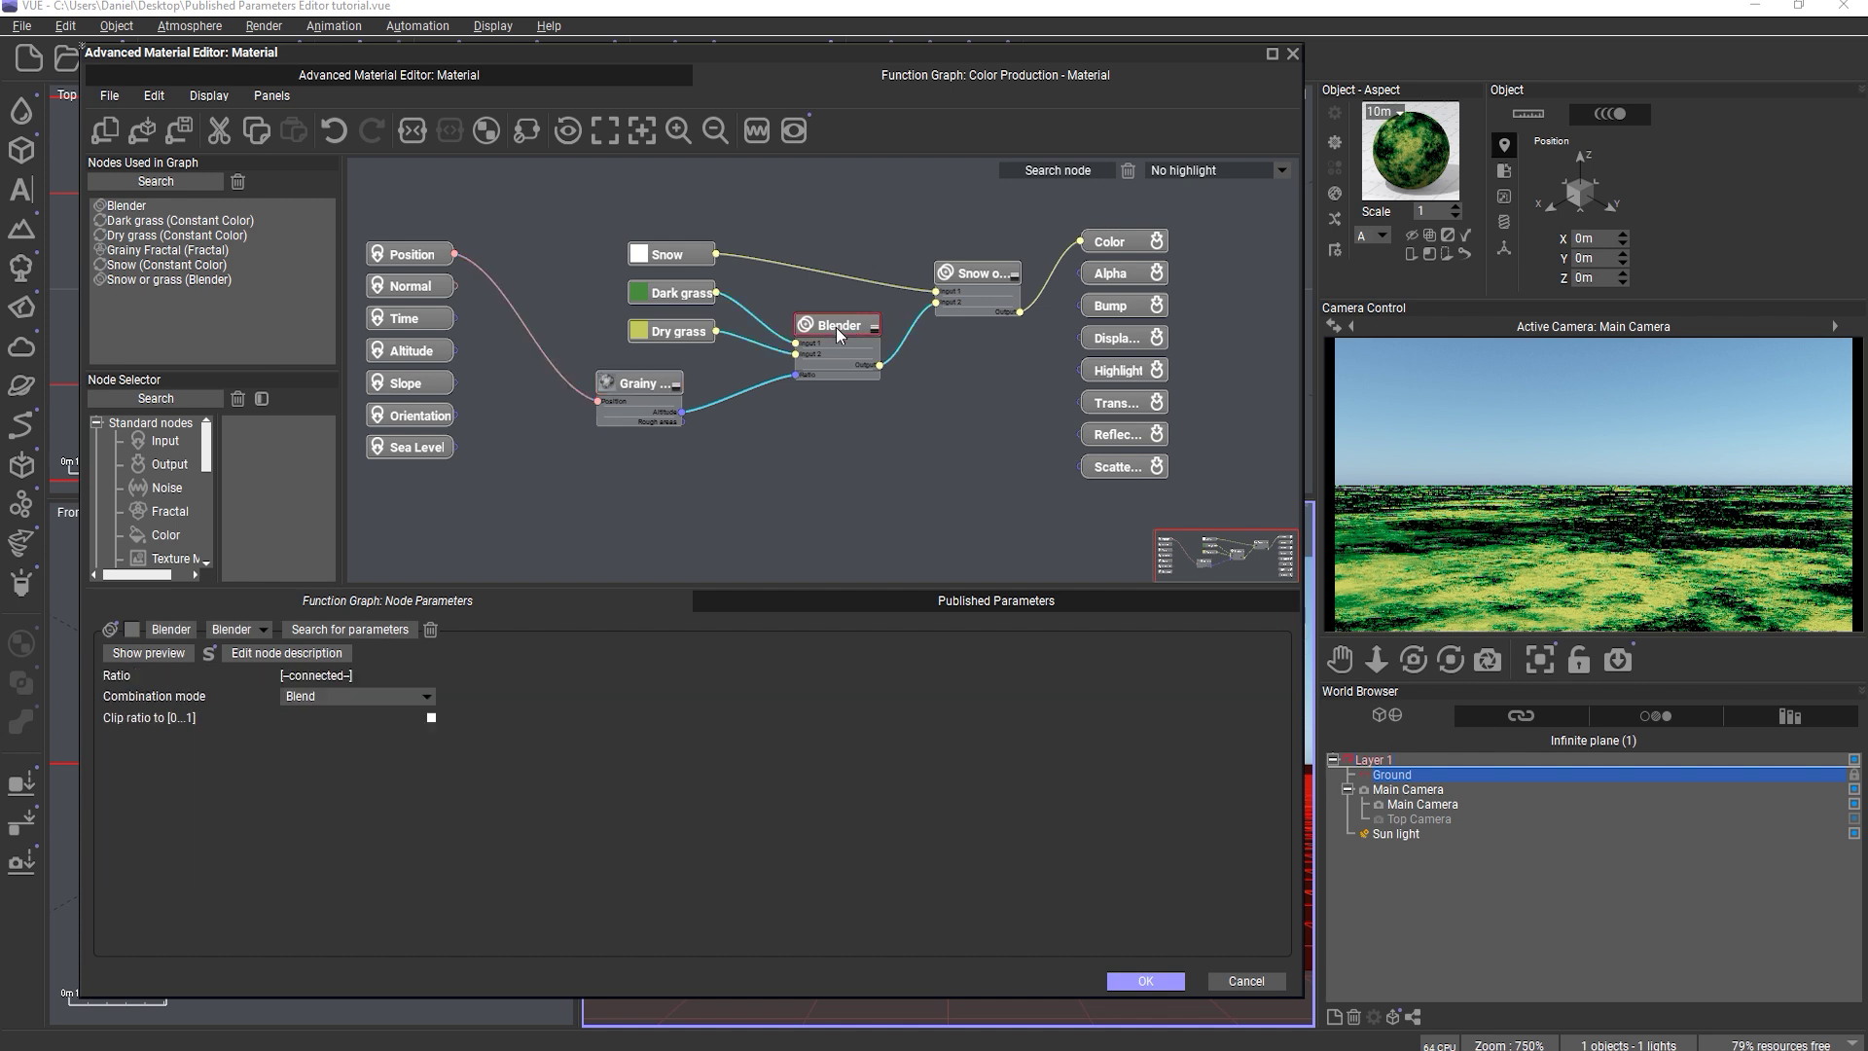
click(431, 717)
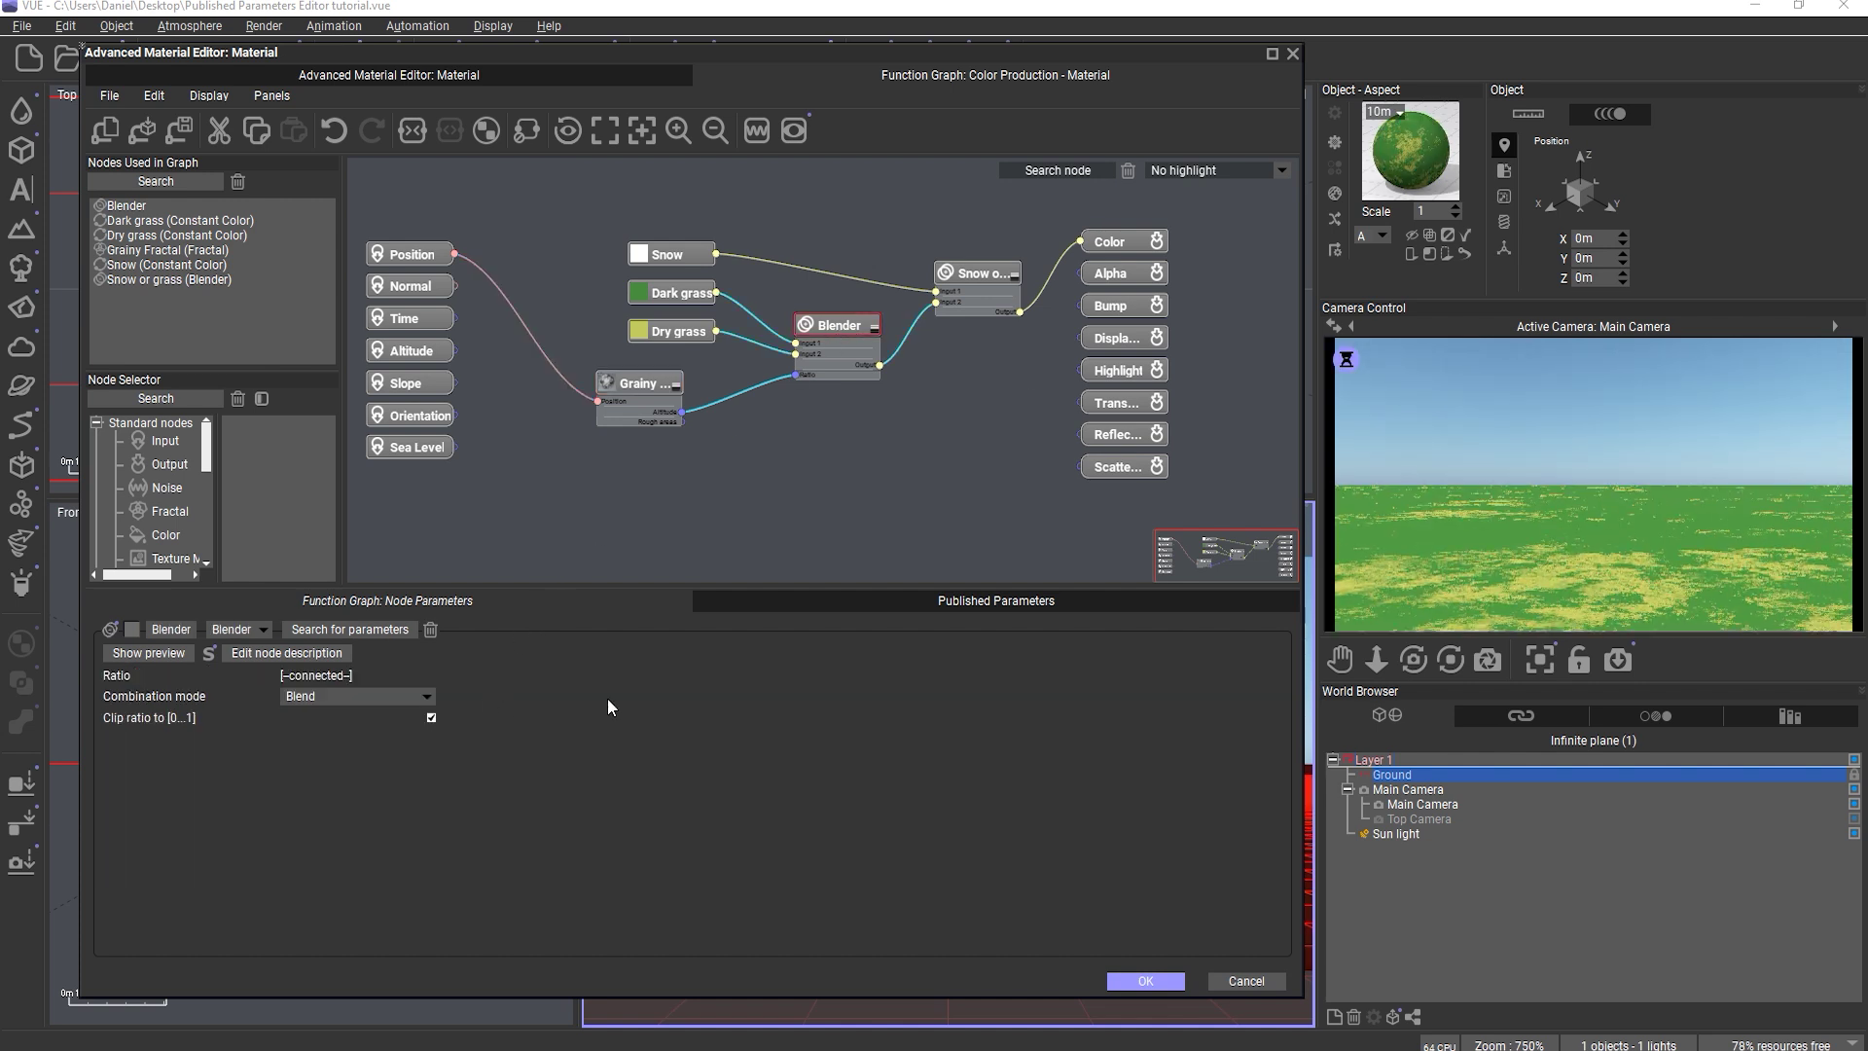
drag(616, 390, 647, 378)
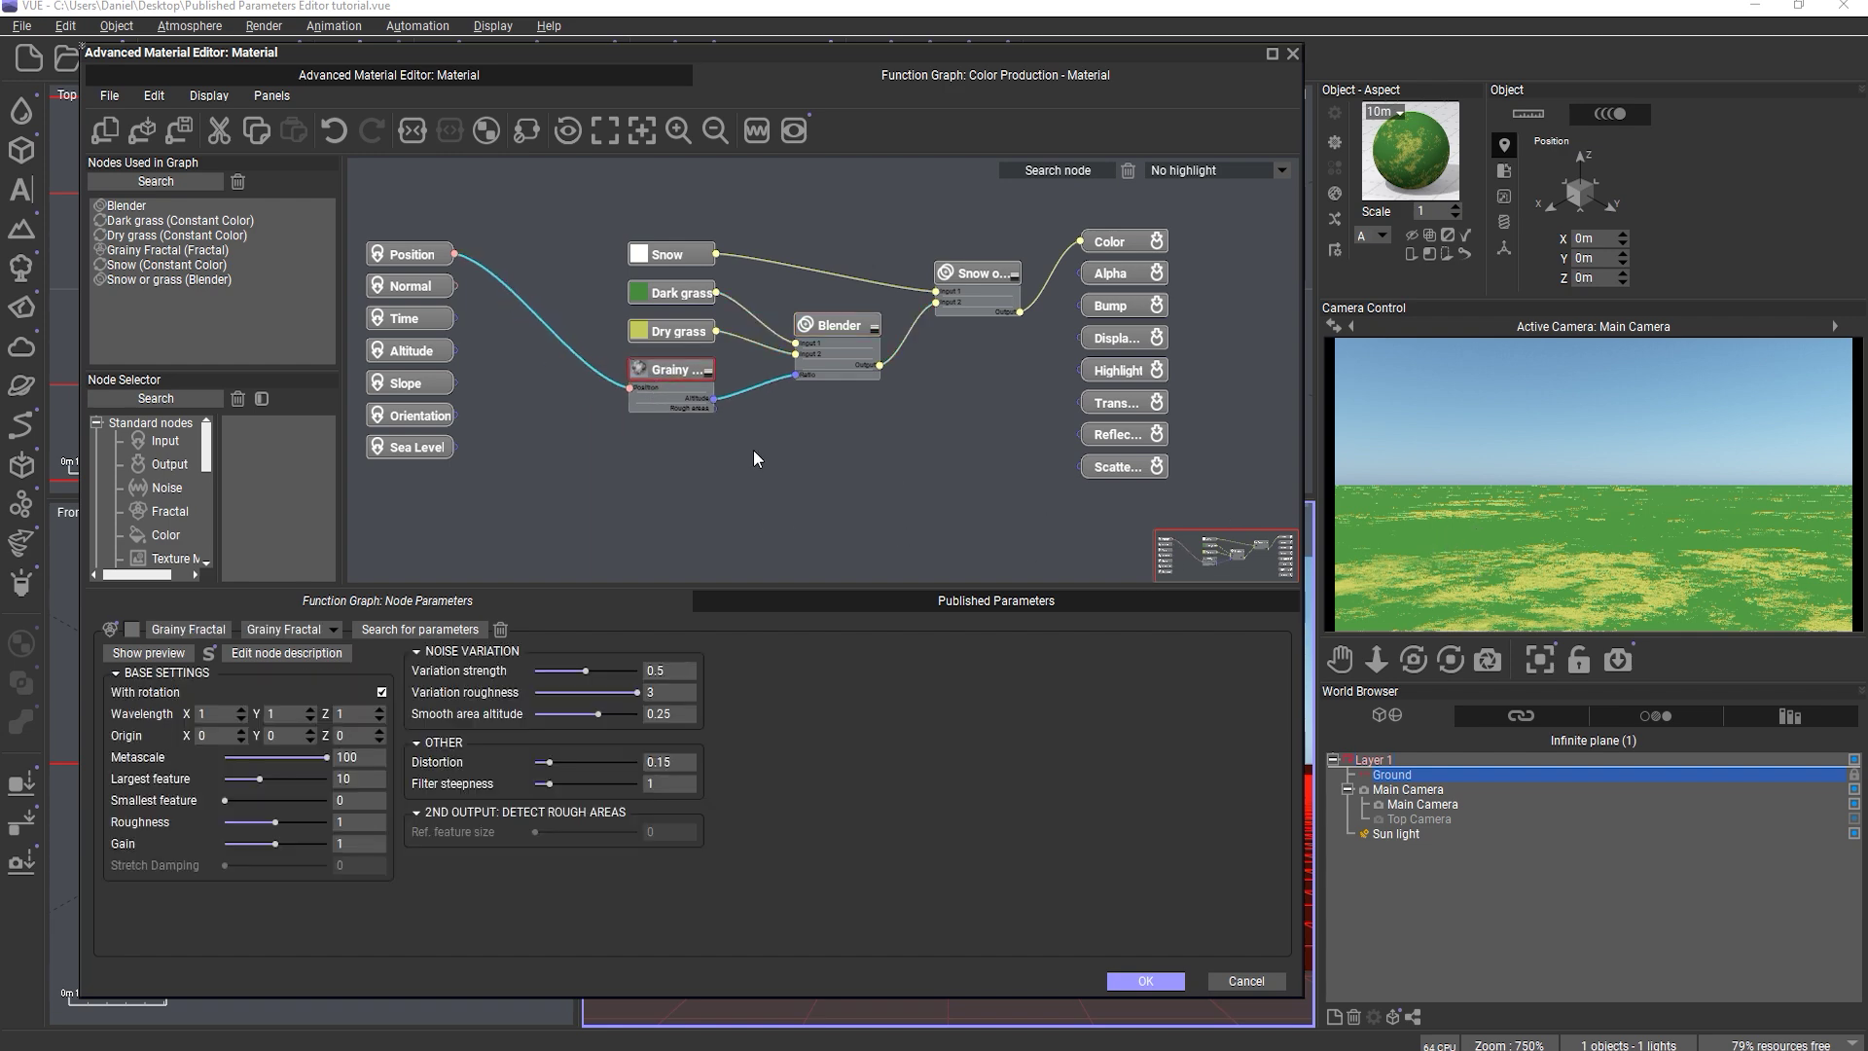
- Rename the grass Blender node as "Fractal mix"
click(831, 327)
key(Return)
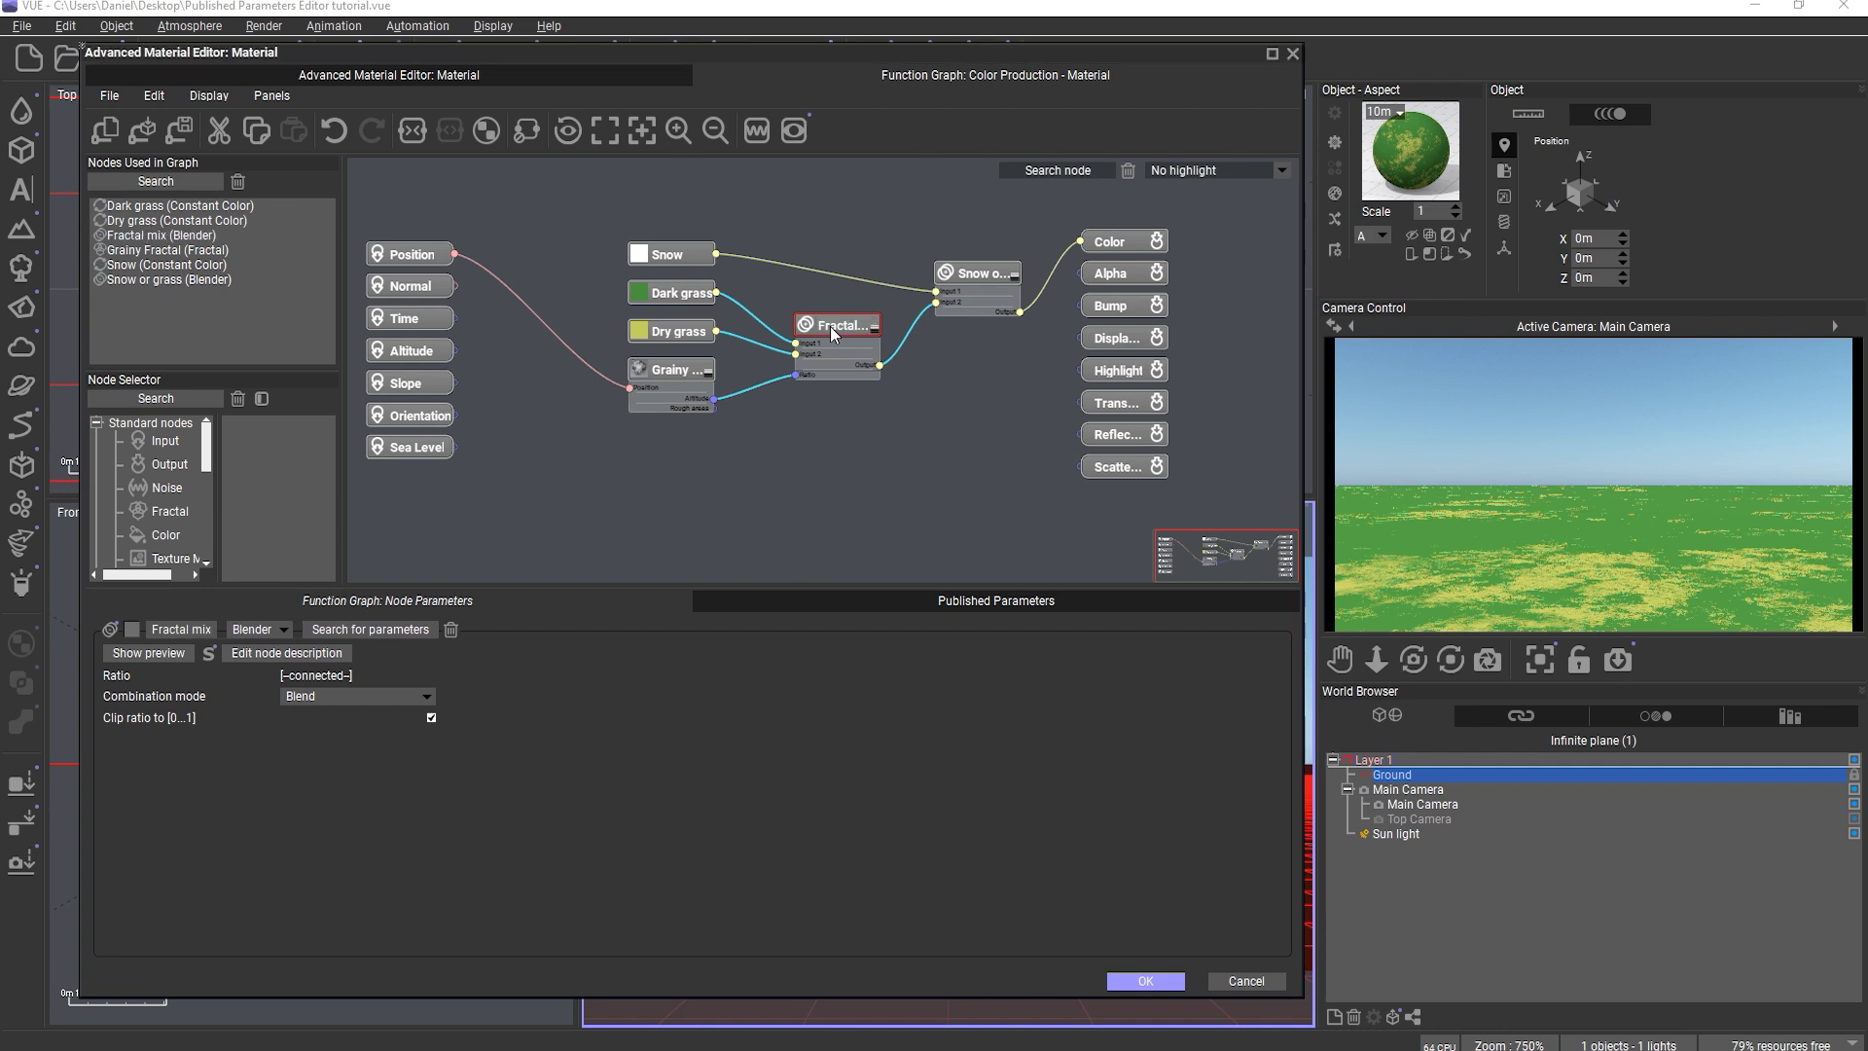
click(770, 439)
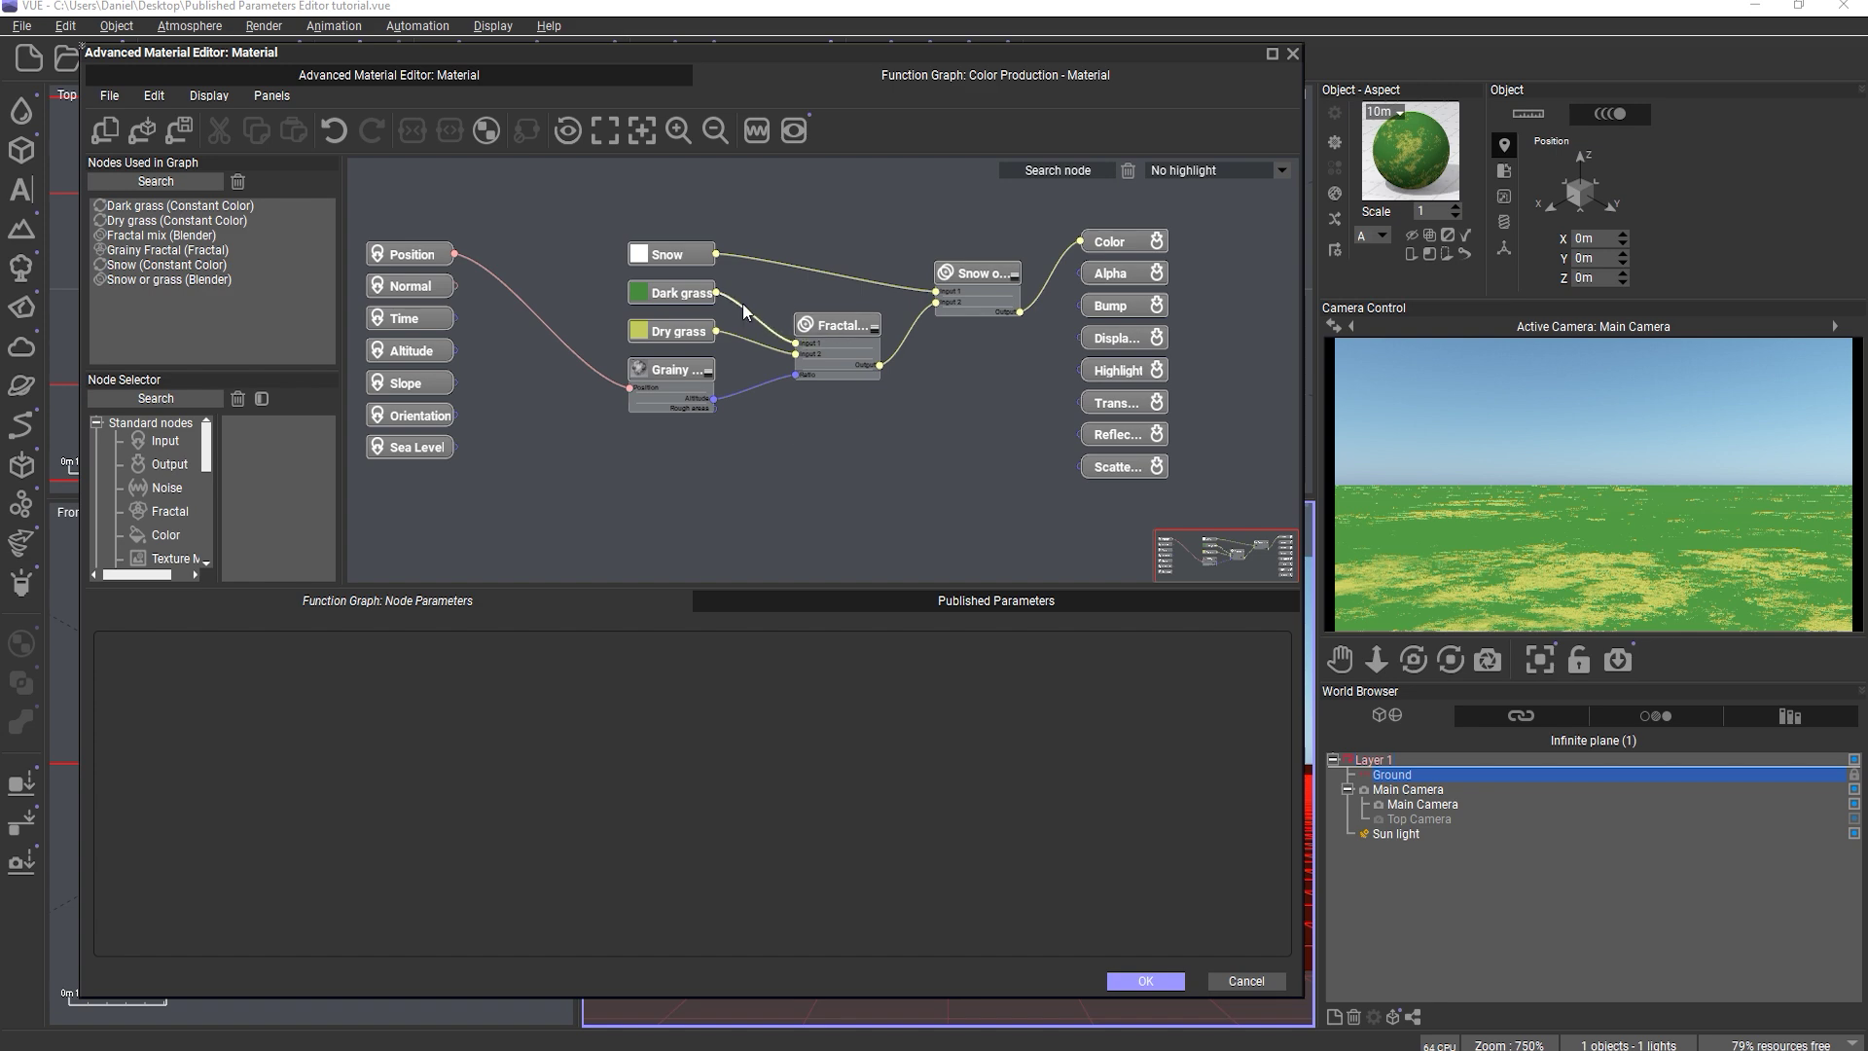
- Add another Blender node fed by the Dark grass color as Input 1
drag(718, 292, 939, 383)
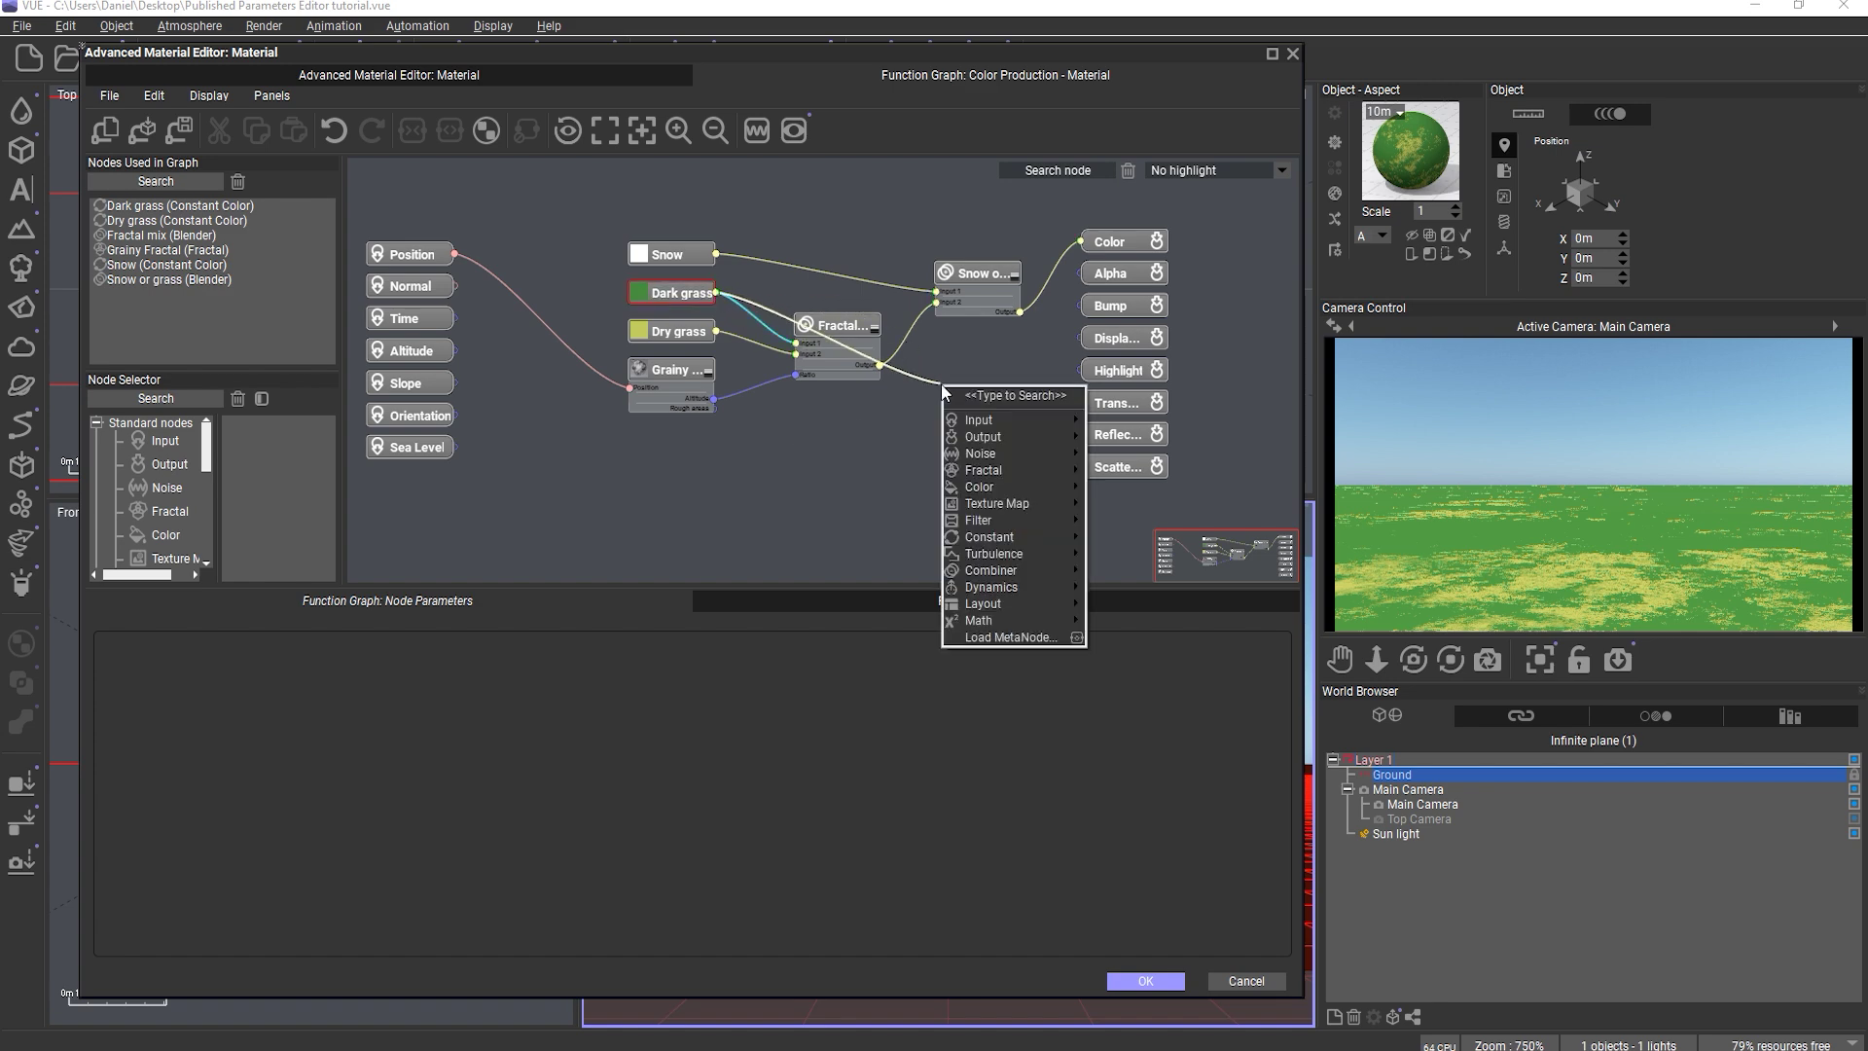
click(942, 386)
text(blend)
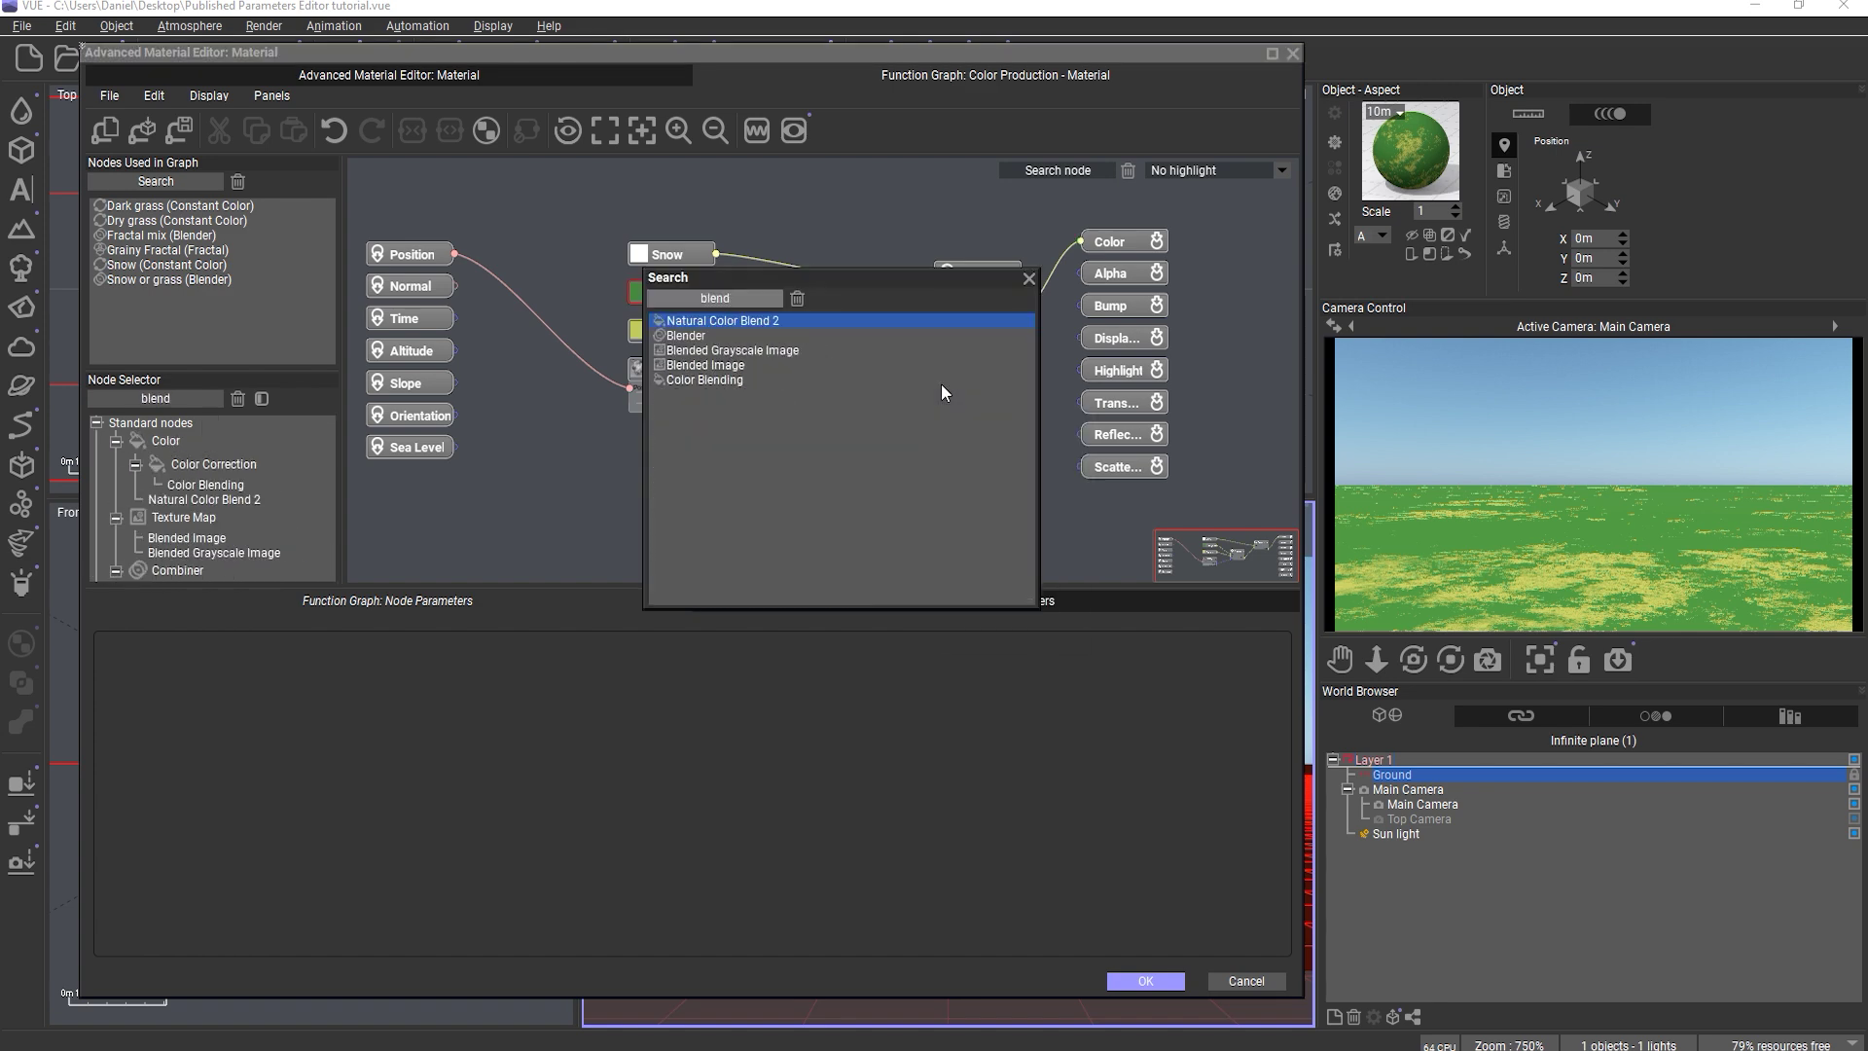
key(Down)
key(Return)
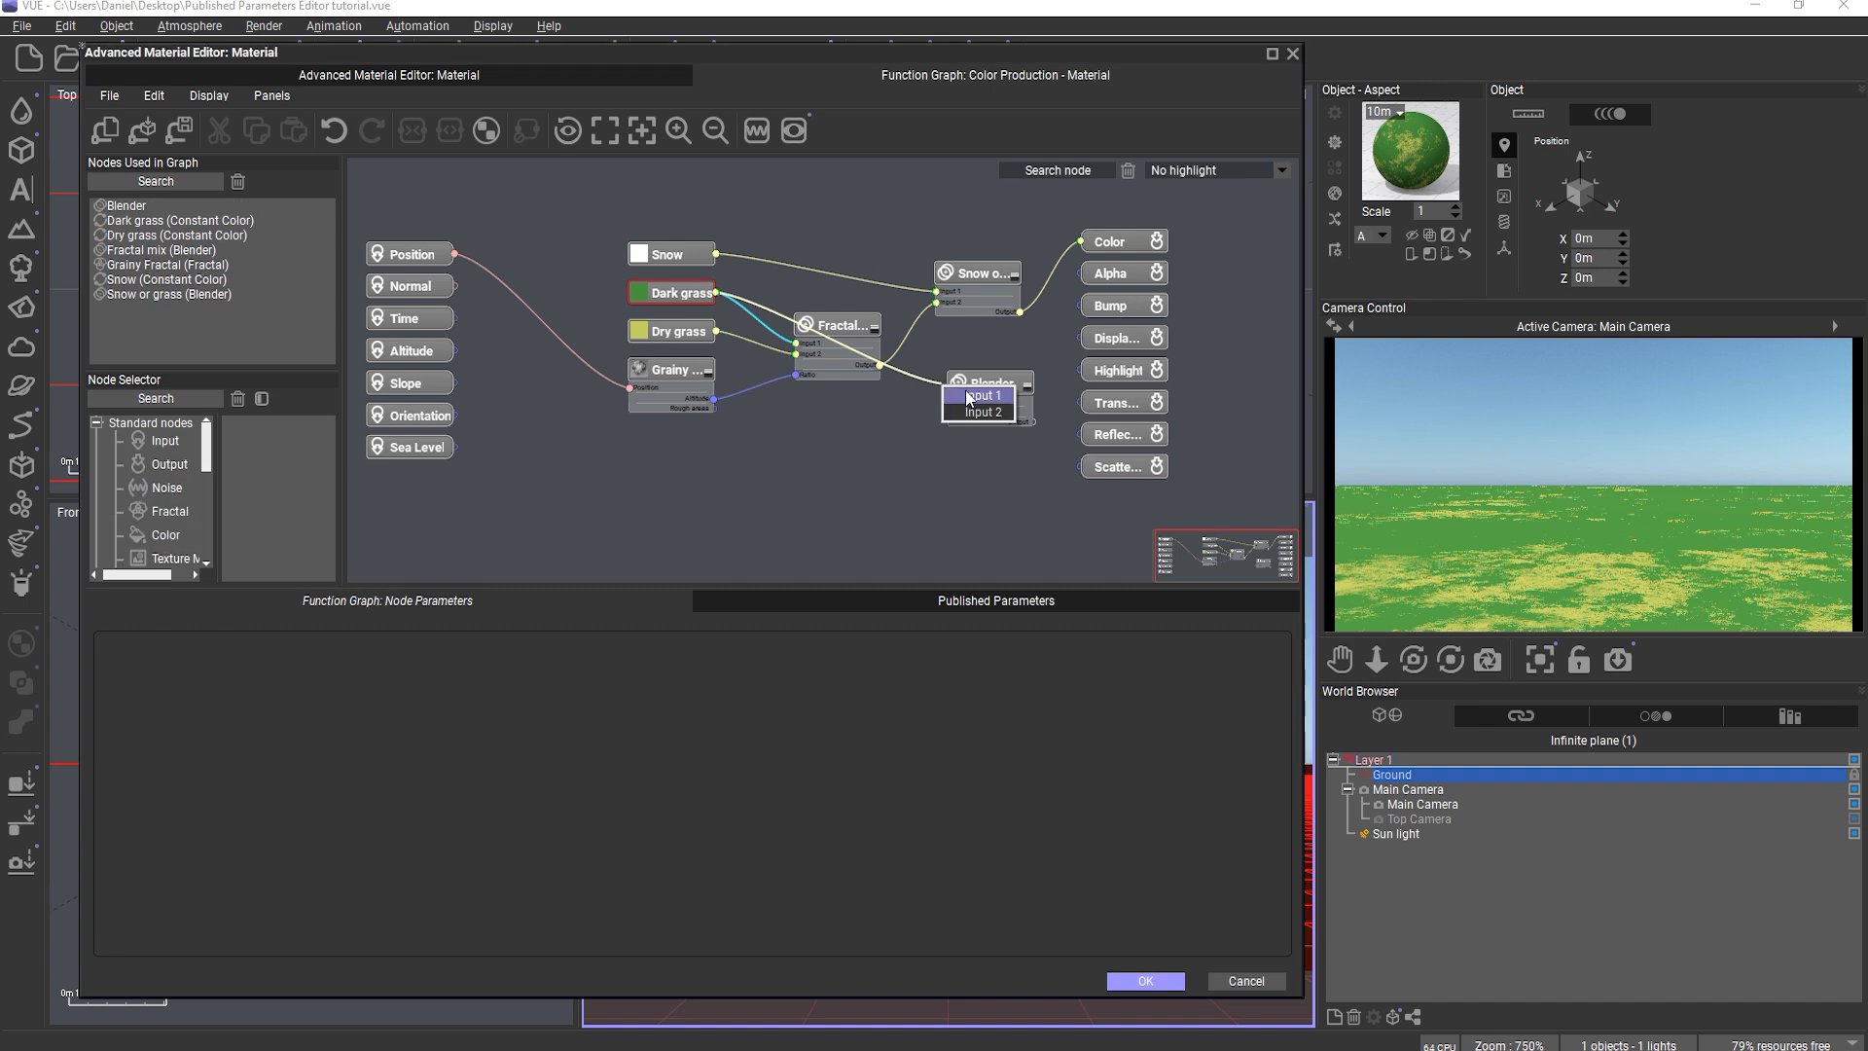
click(976, 395)
- Connect Fractal mix to Input 2 of the new Blender and that Blender's output to Input 2 of Snow or grass, spacing the nodes out
drag(977, 386, 880, 367)
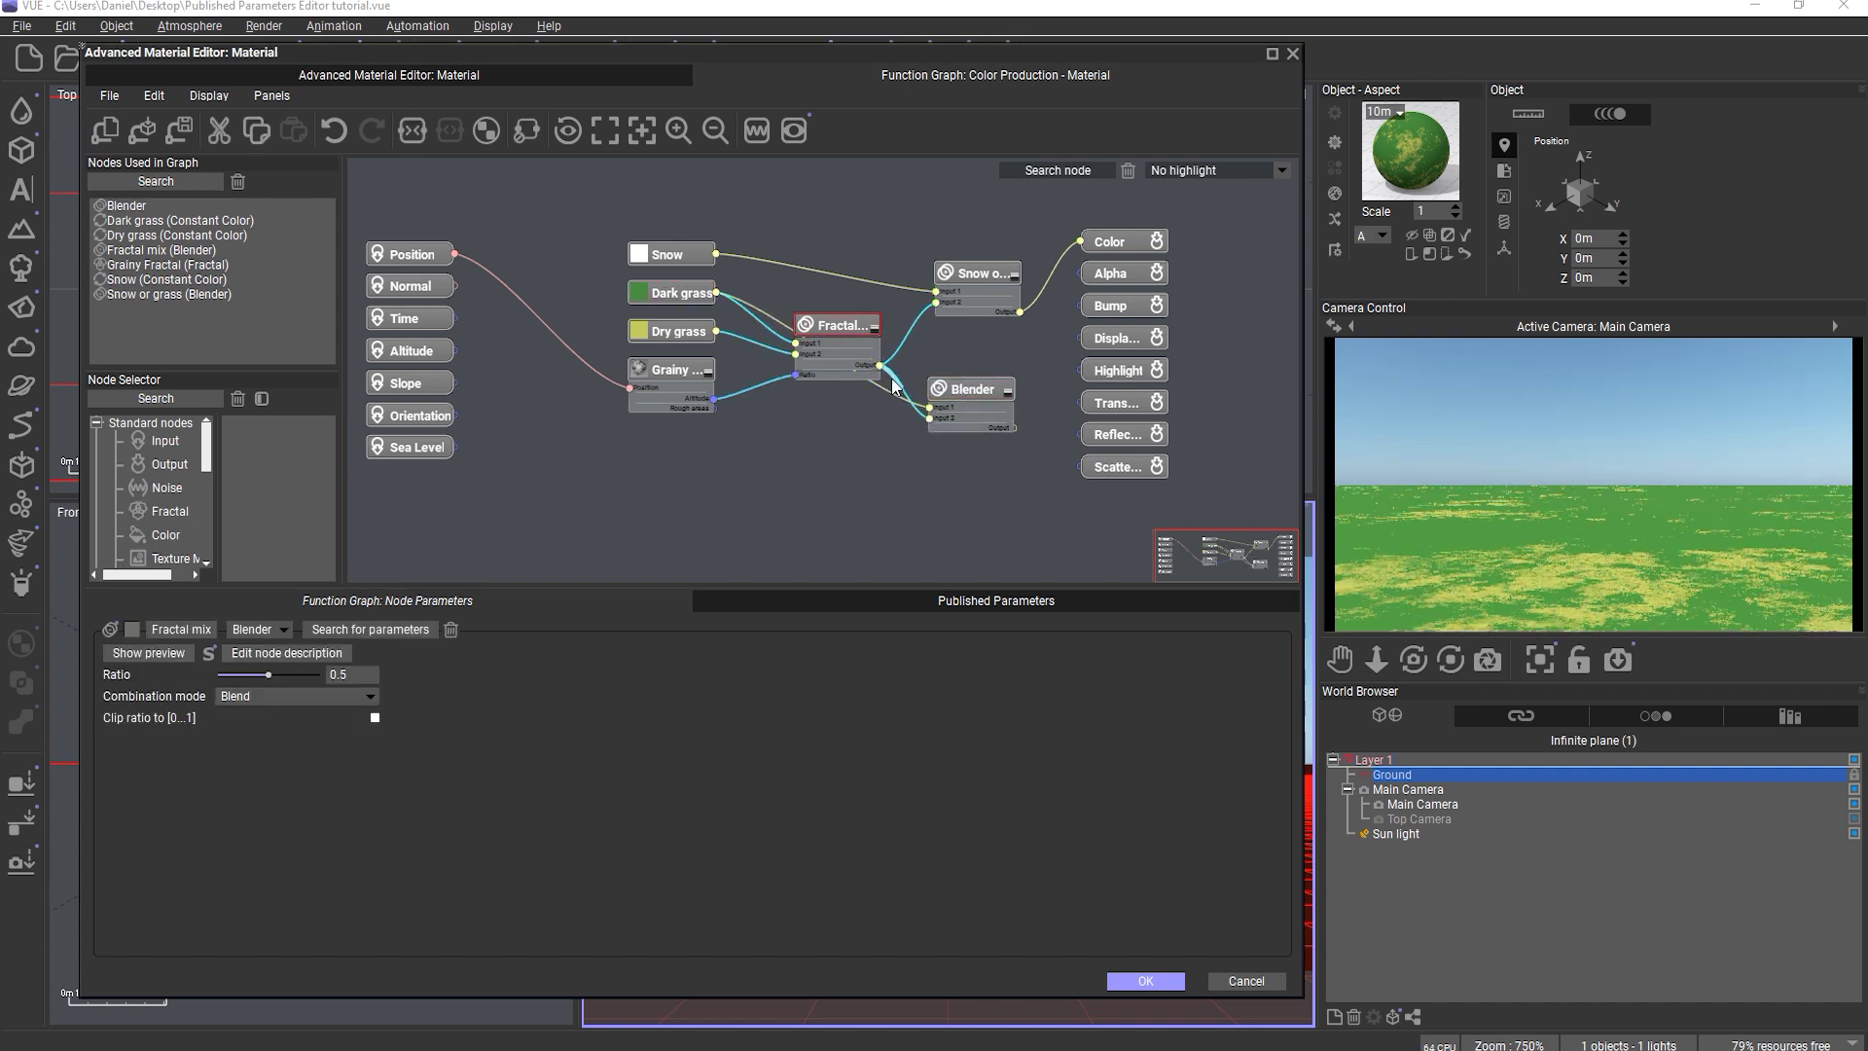
drag(1013, 428, 1178, 276)
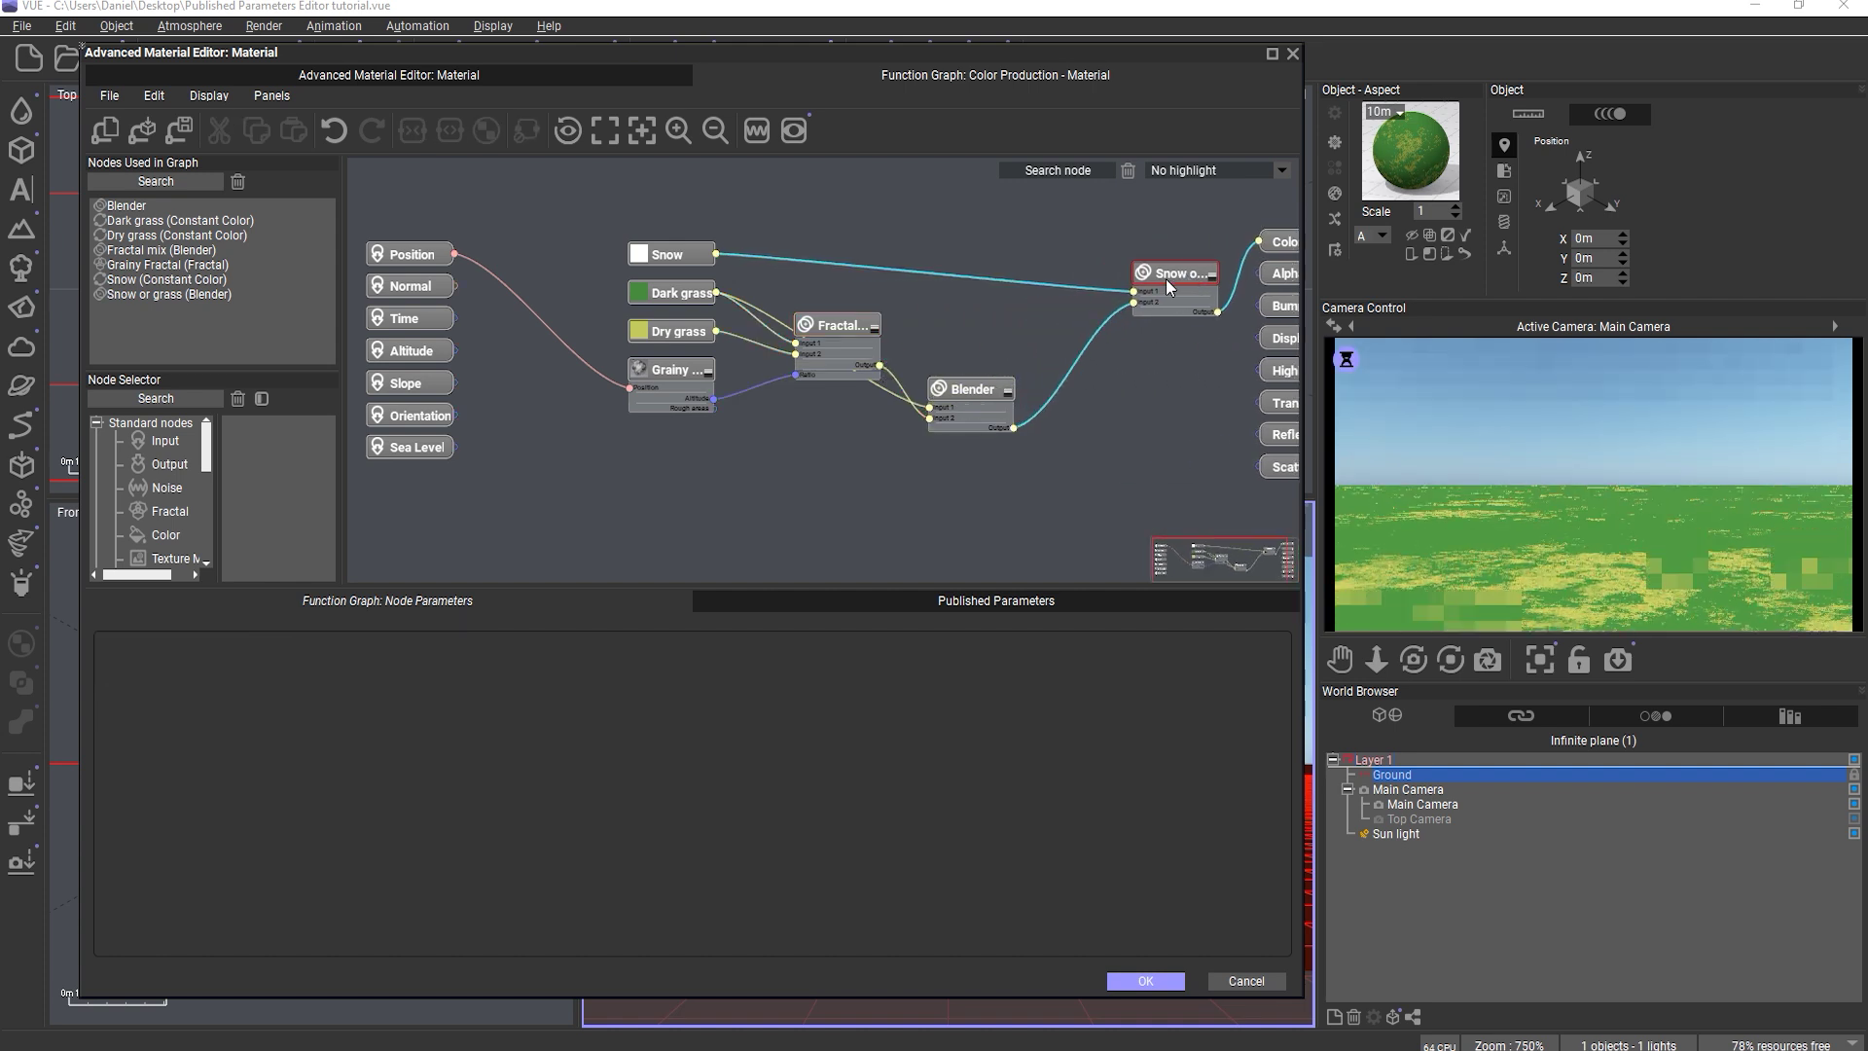
drag(836, 325, 819, 395)
right_drag(964, 392, 852, 381)
- Rename the new Blender node as "Dry grass amount"
click(852, 381)
click(856, 379)
text(Dry grass amount)
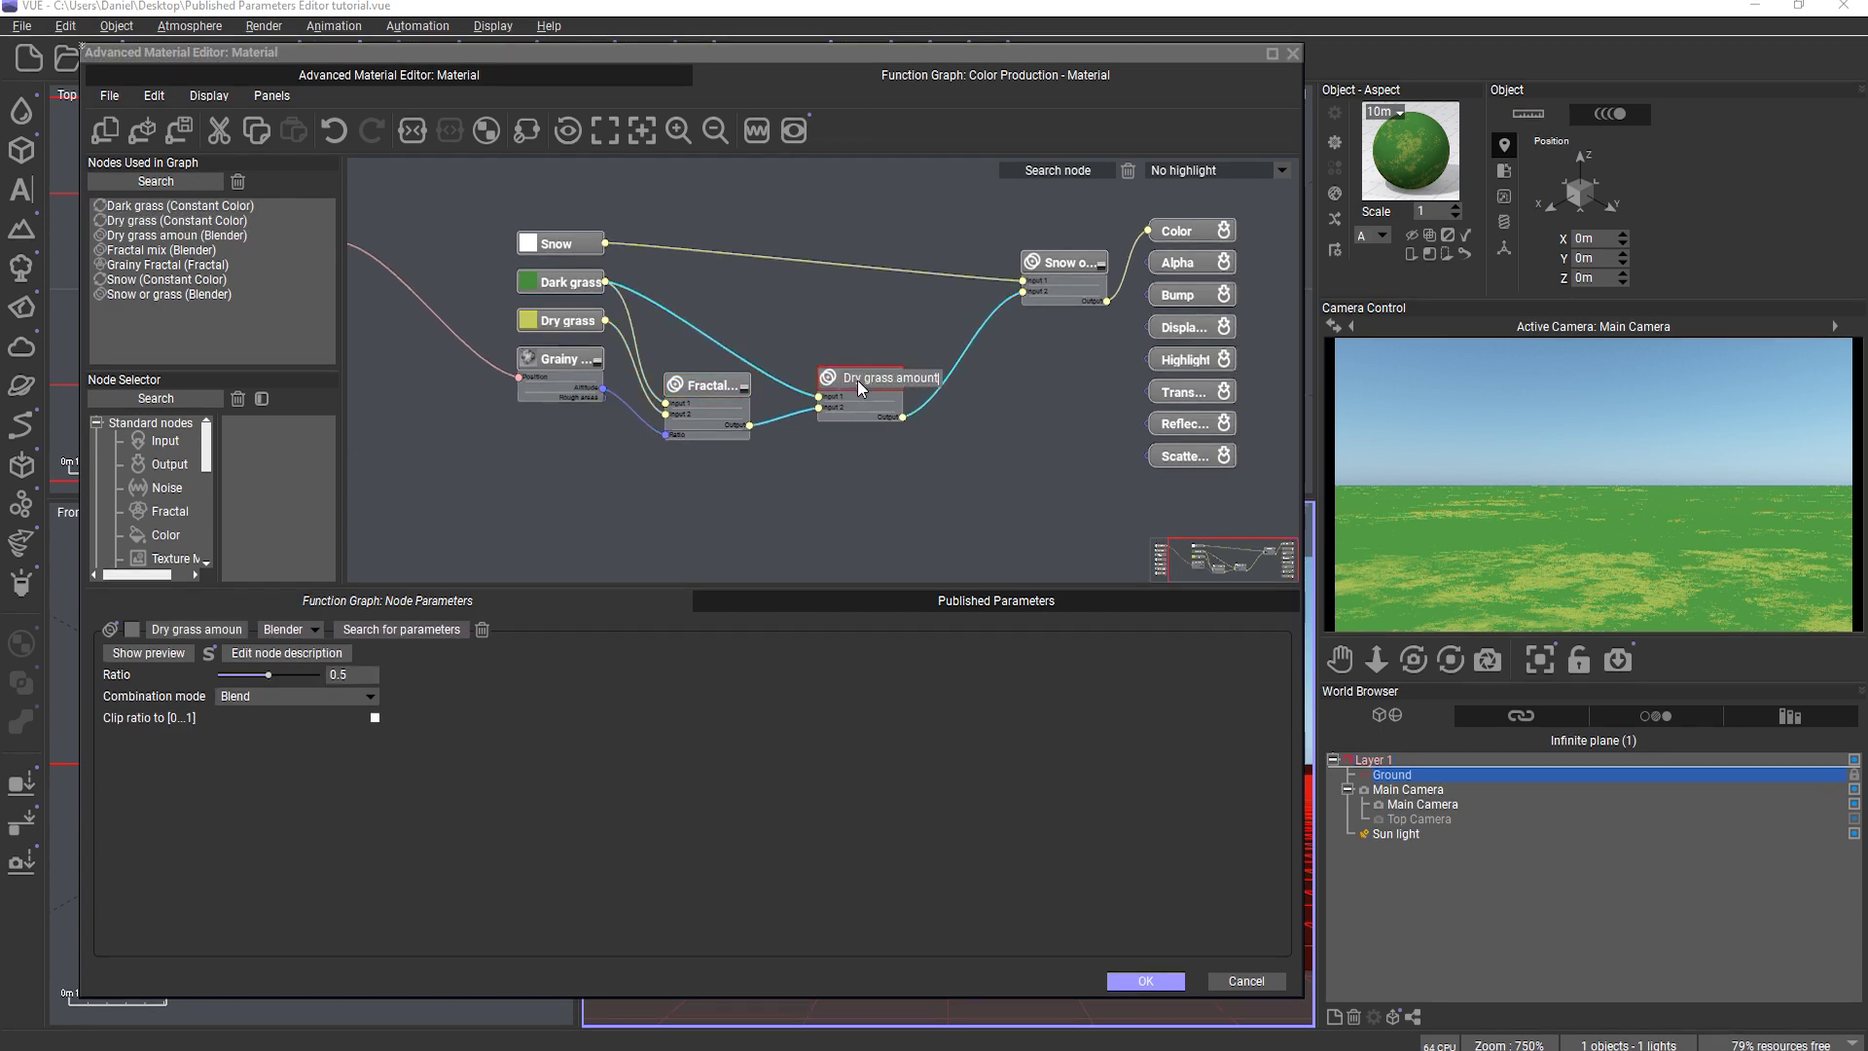
key(Return)
- Set the Ratio to 1 on both the Snow or grass node and the Dry grass amount node
click(1060, 261)
drag(321, 674, 440, 678)
click(847, 378)
drag(298, 674, 393, 671)
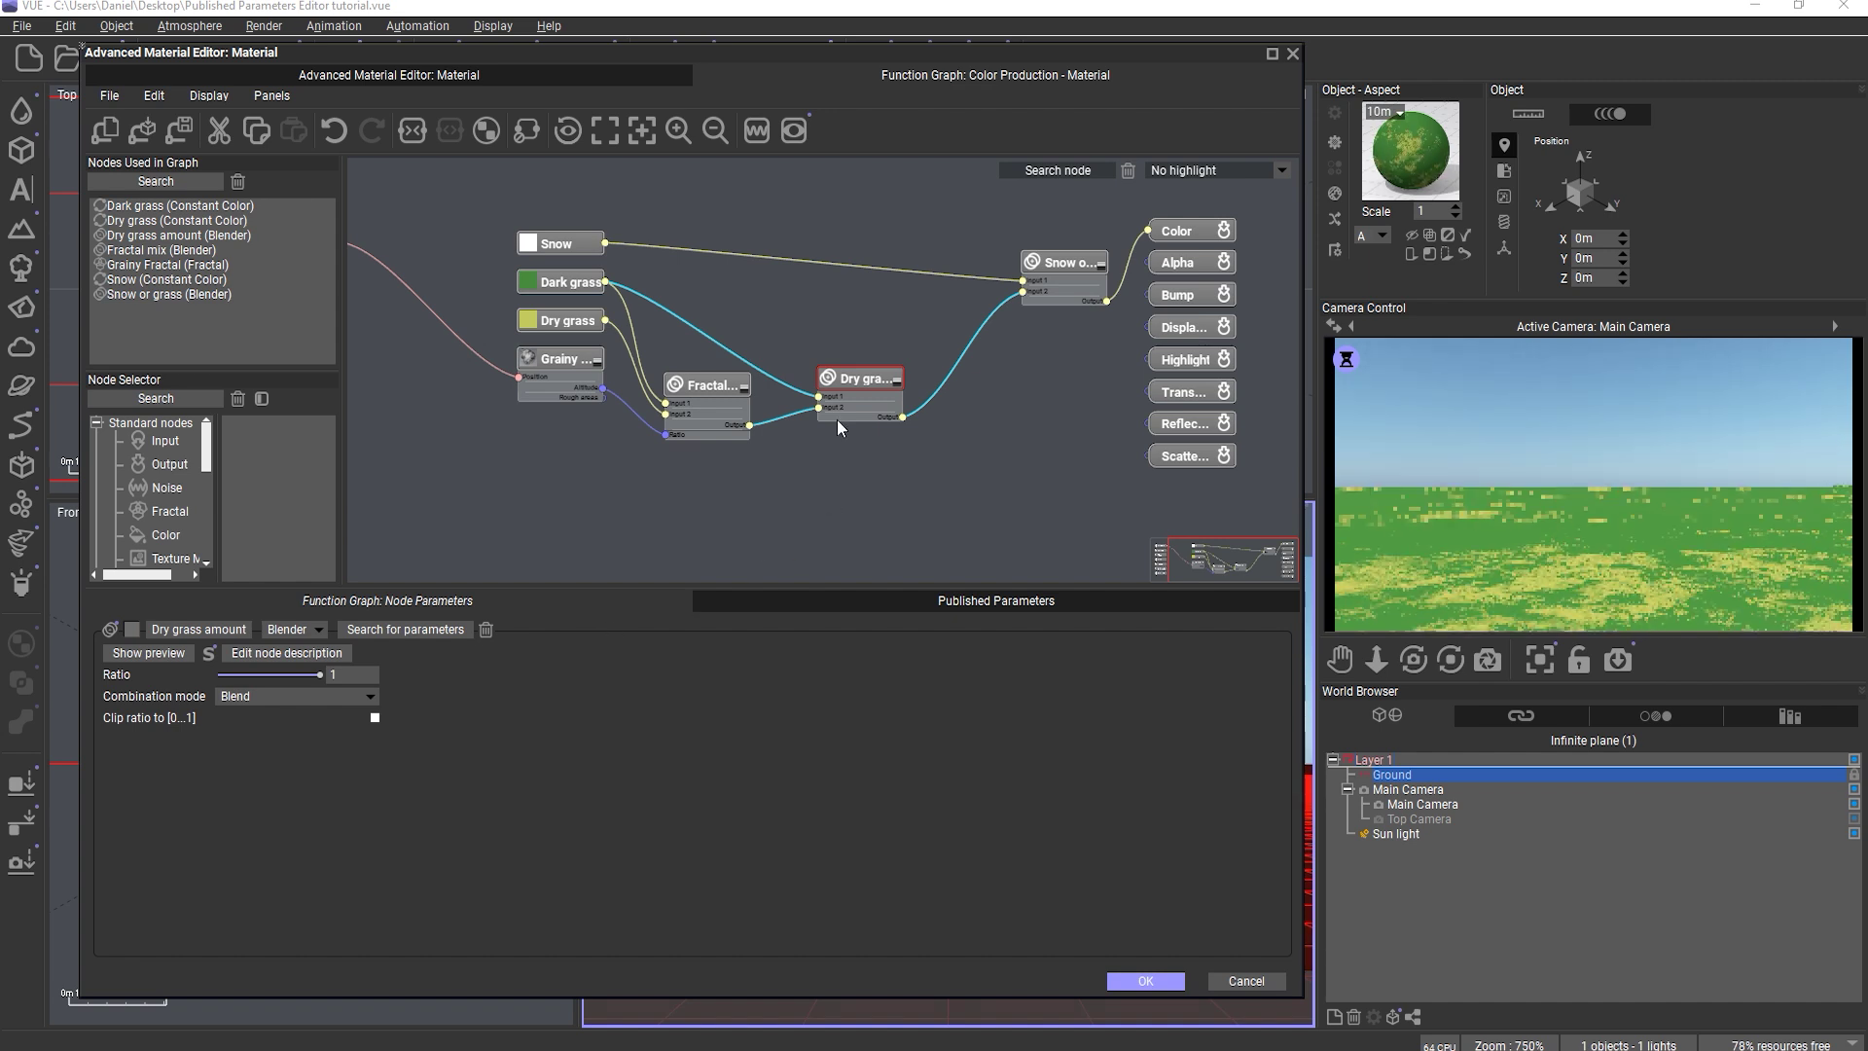
click(801, 476)
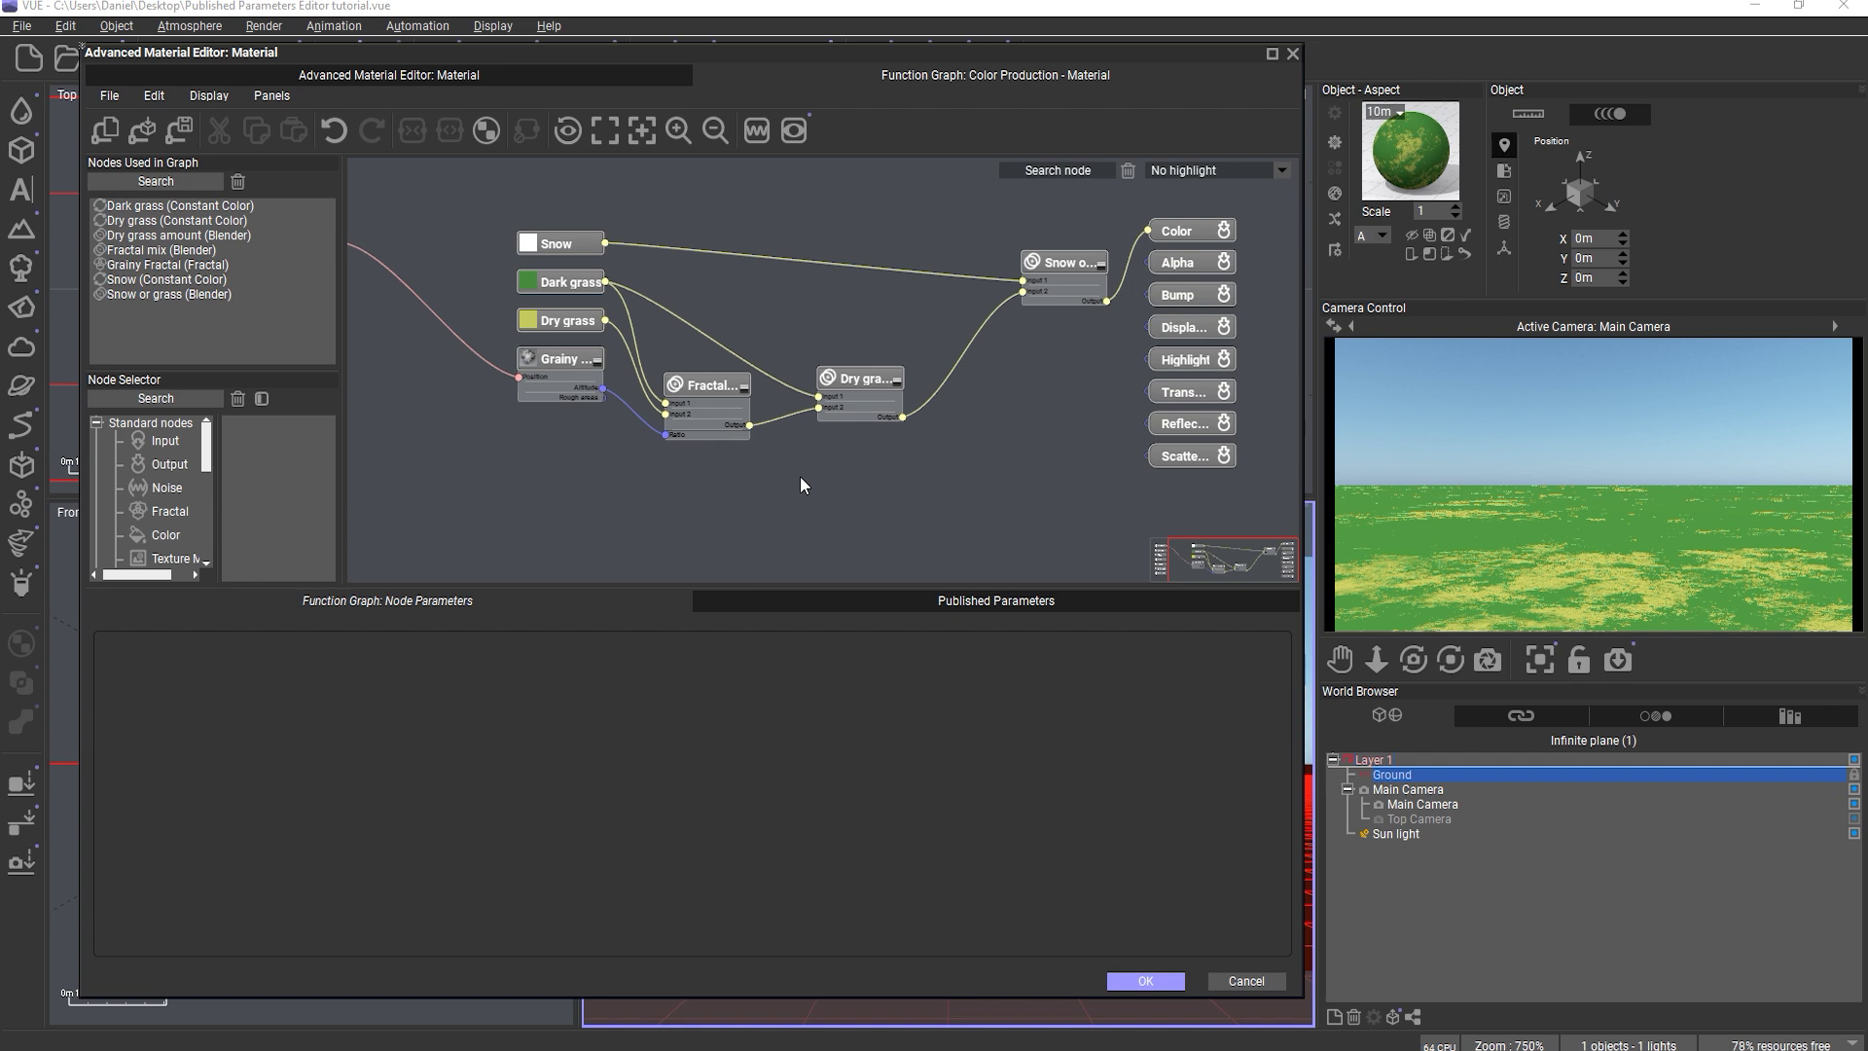
- Show the graph's published parameters and examine the settings of "Snow or grass - Ratio"
click(261, 95)
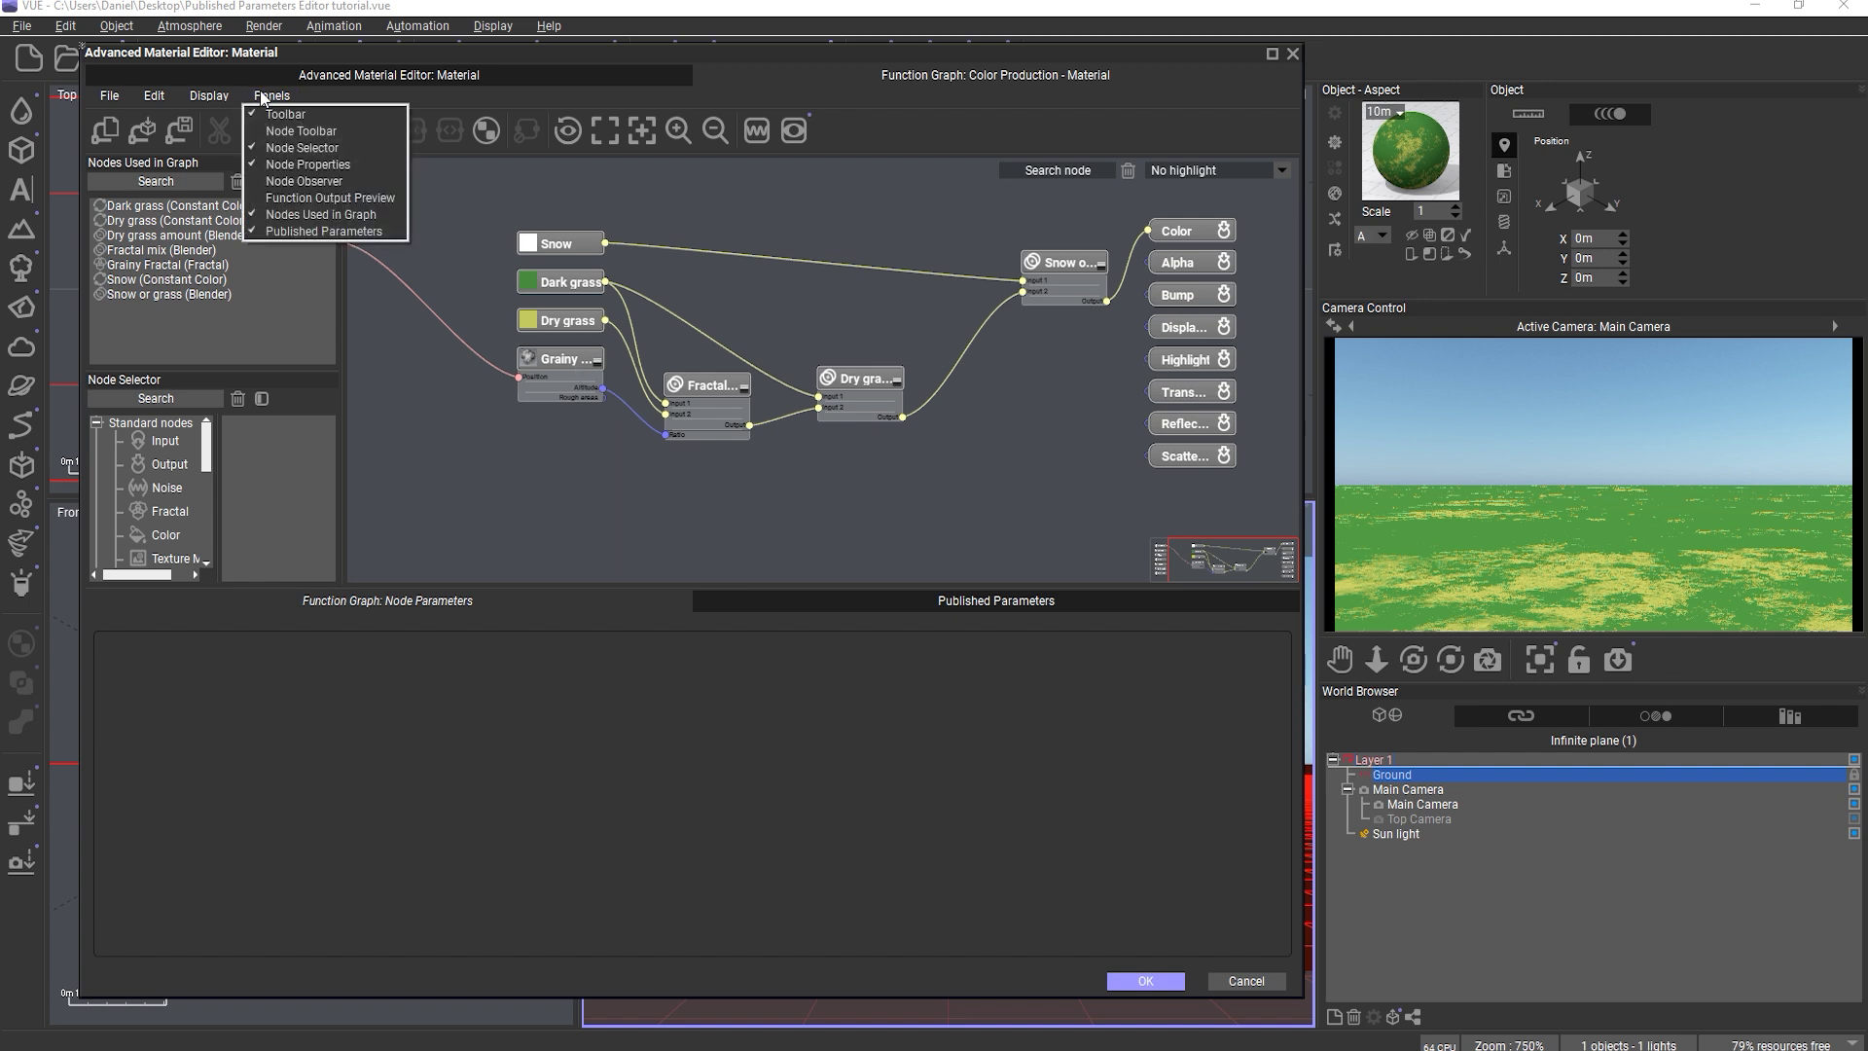
click(965, 603)
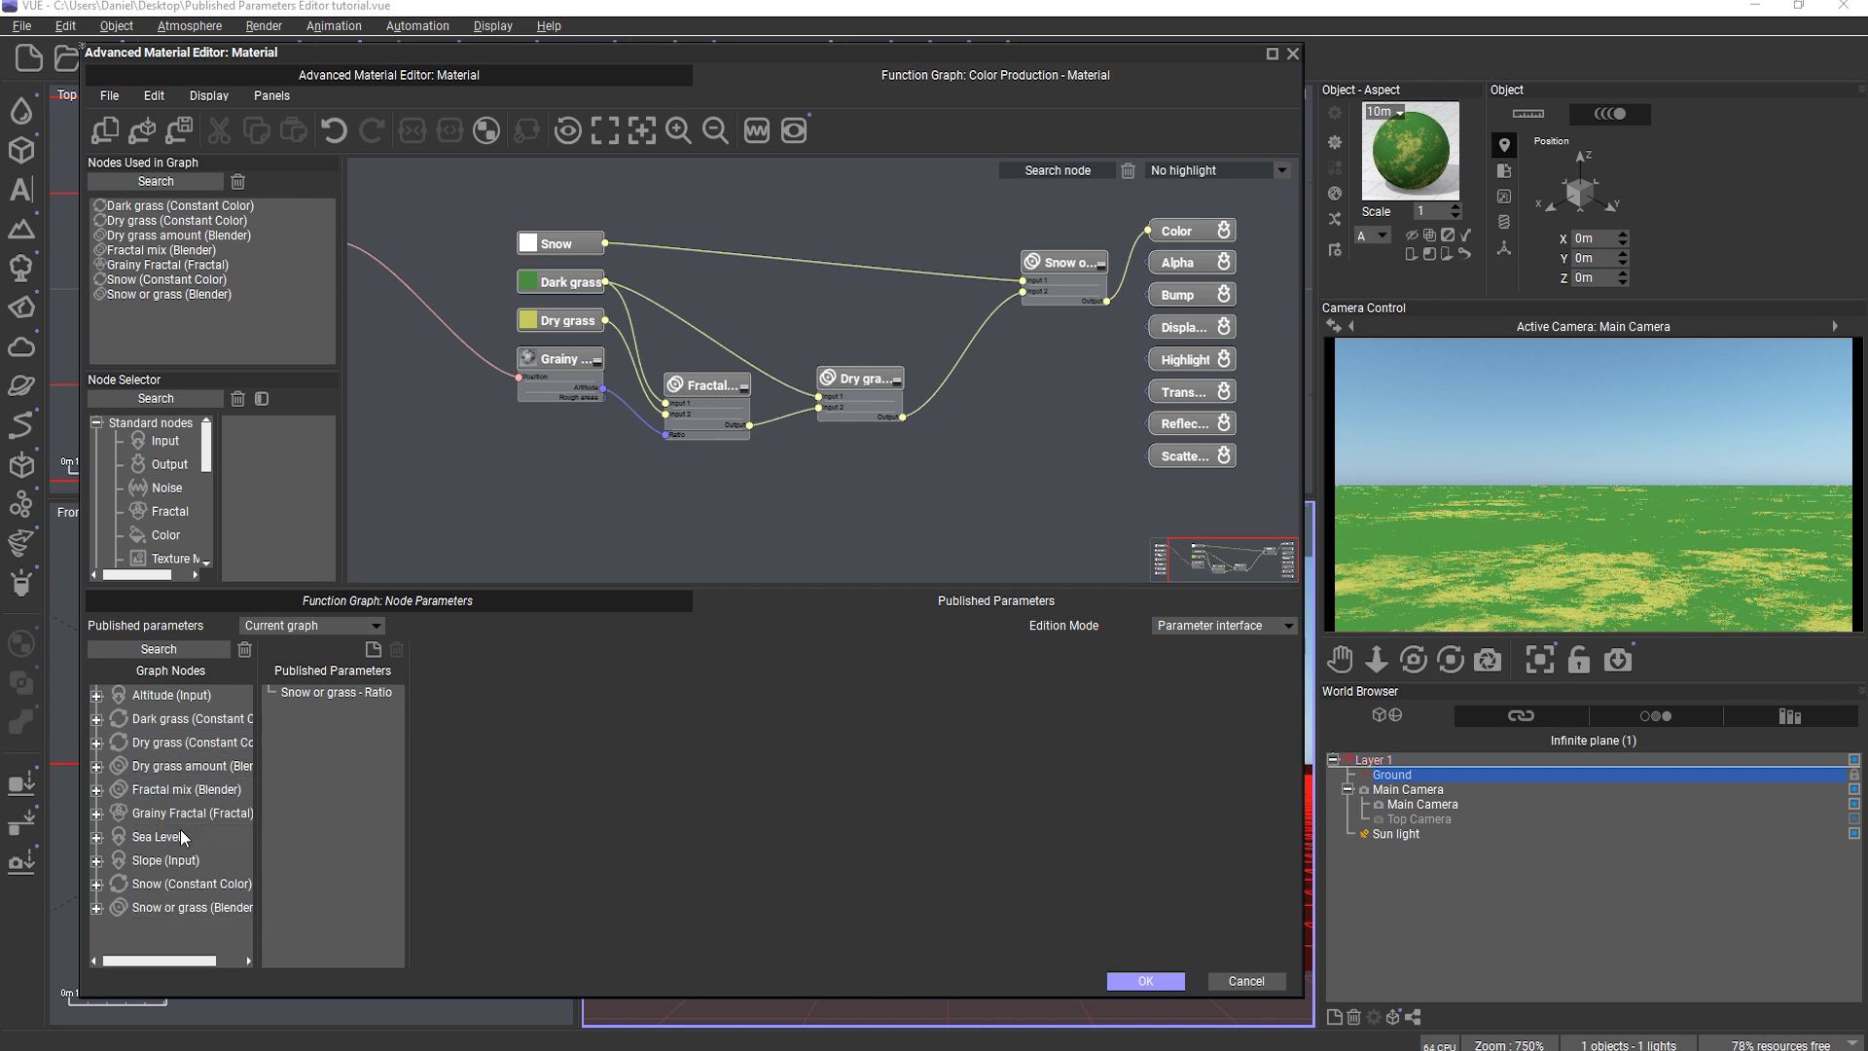
click(312, 694)
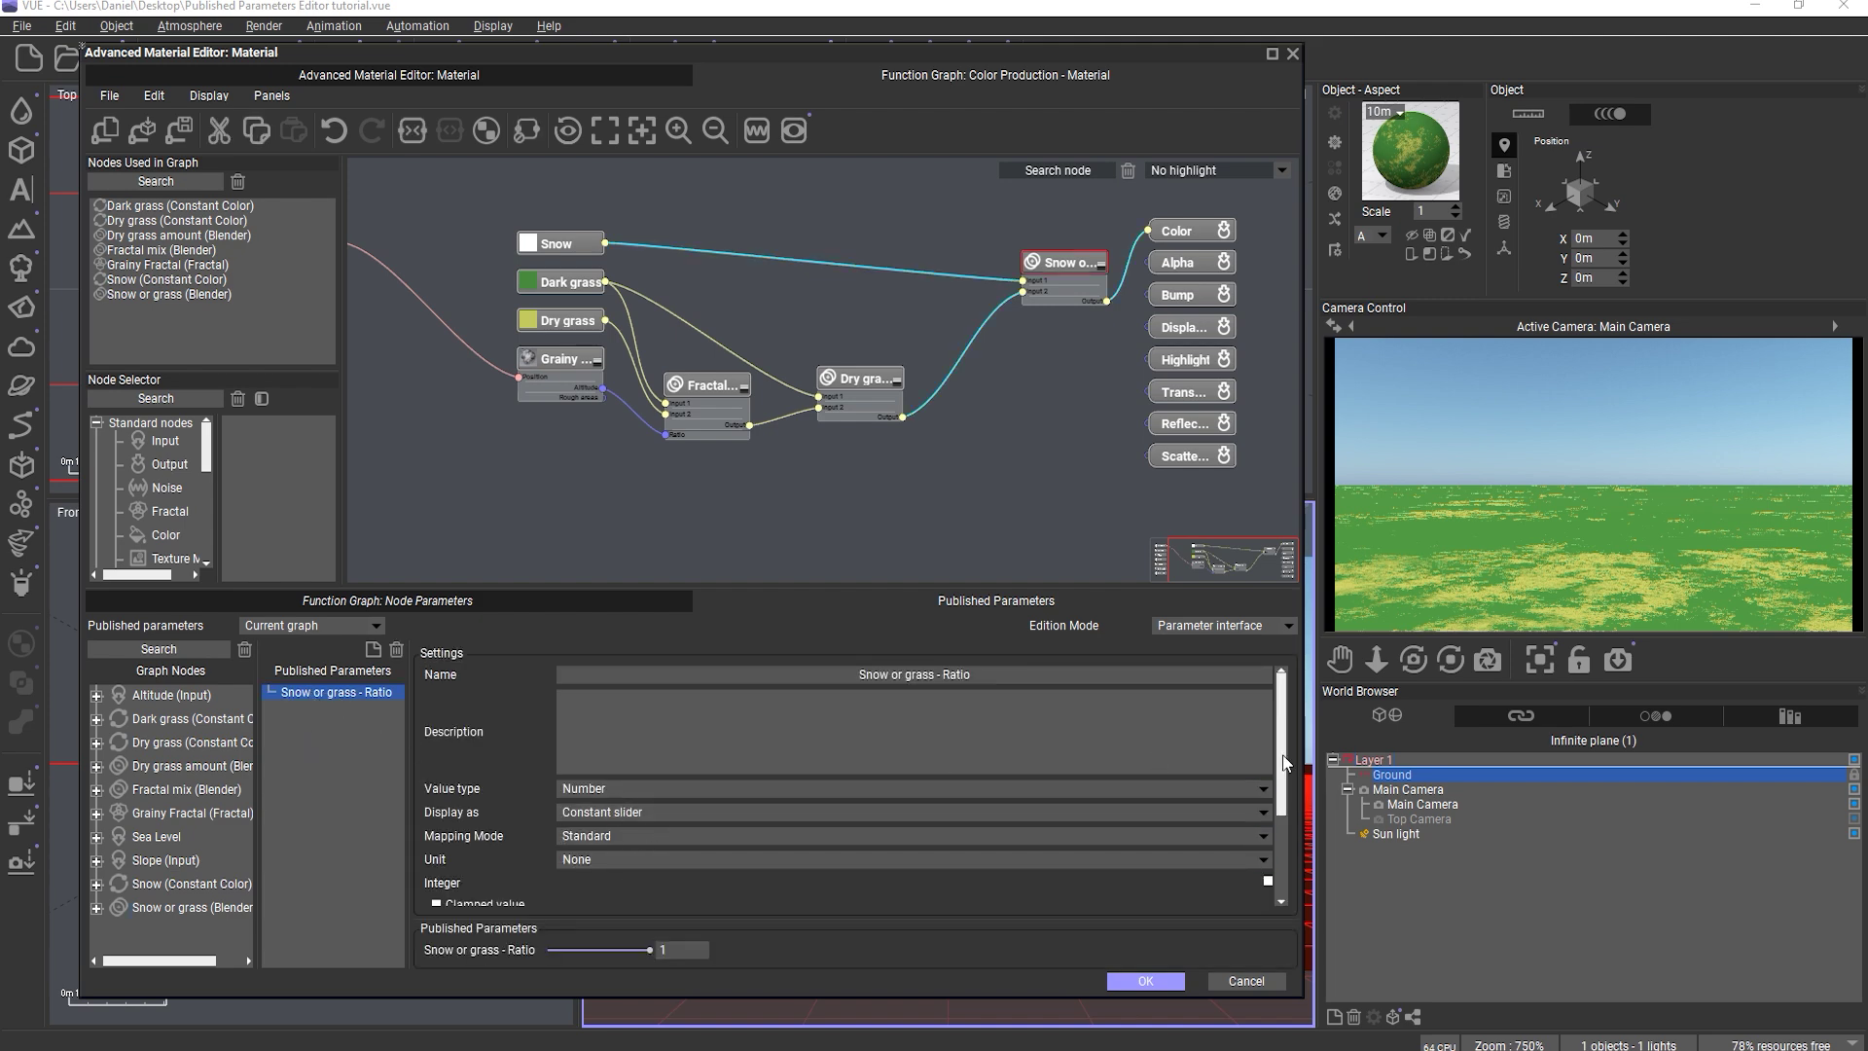
scroll(1282, 751, down, 3)
scroll(1282, 751, up, 3)
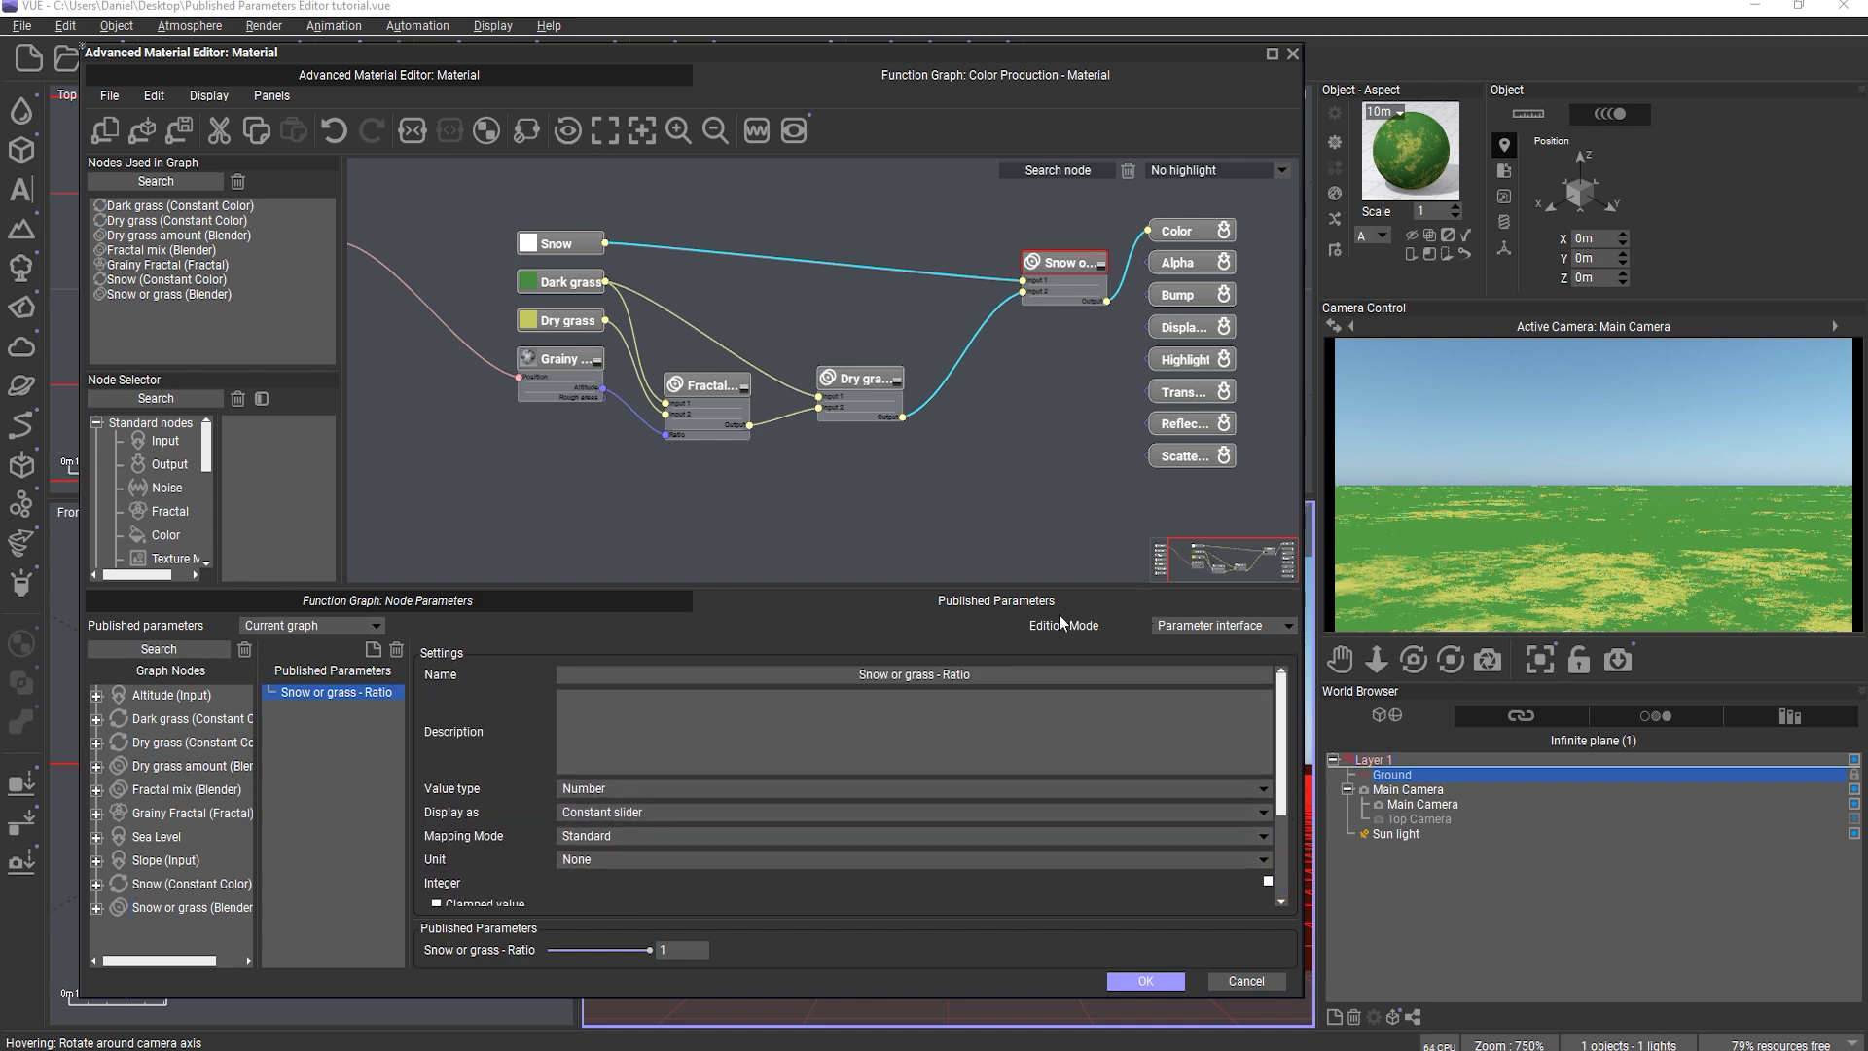
scroll(1280, 722, down, 2)
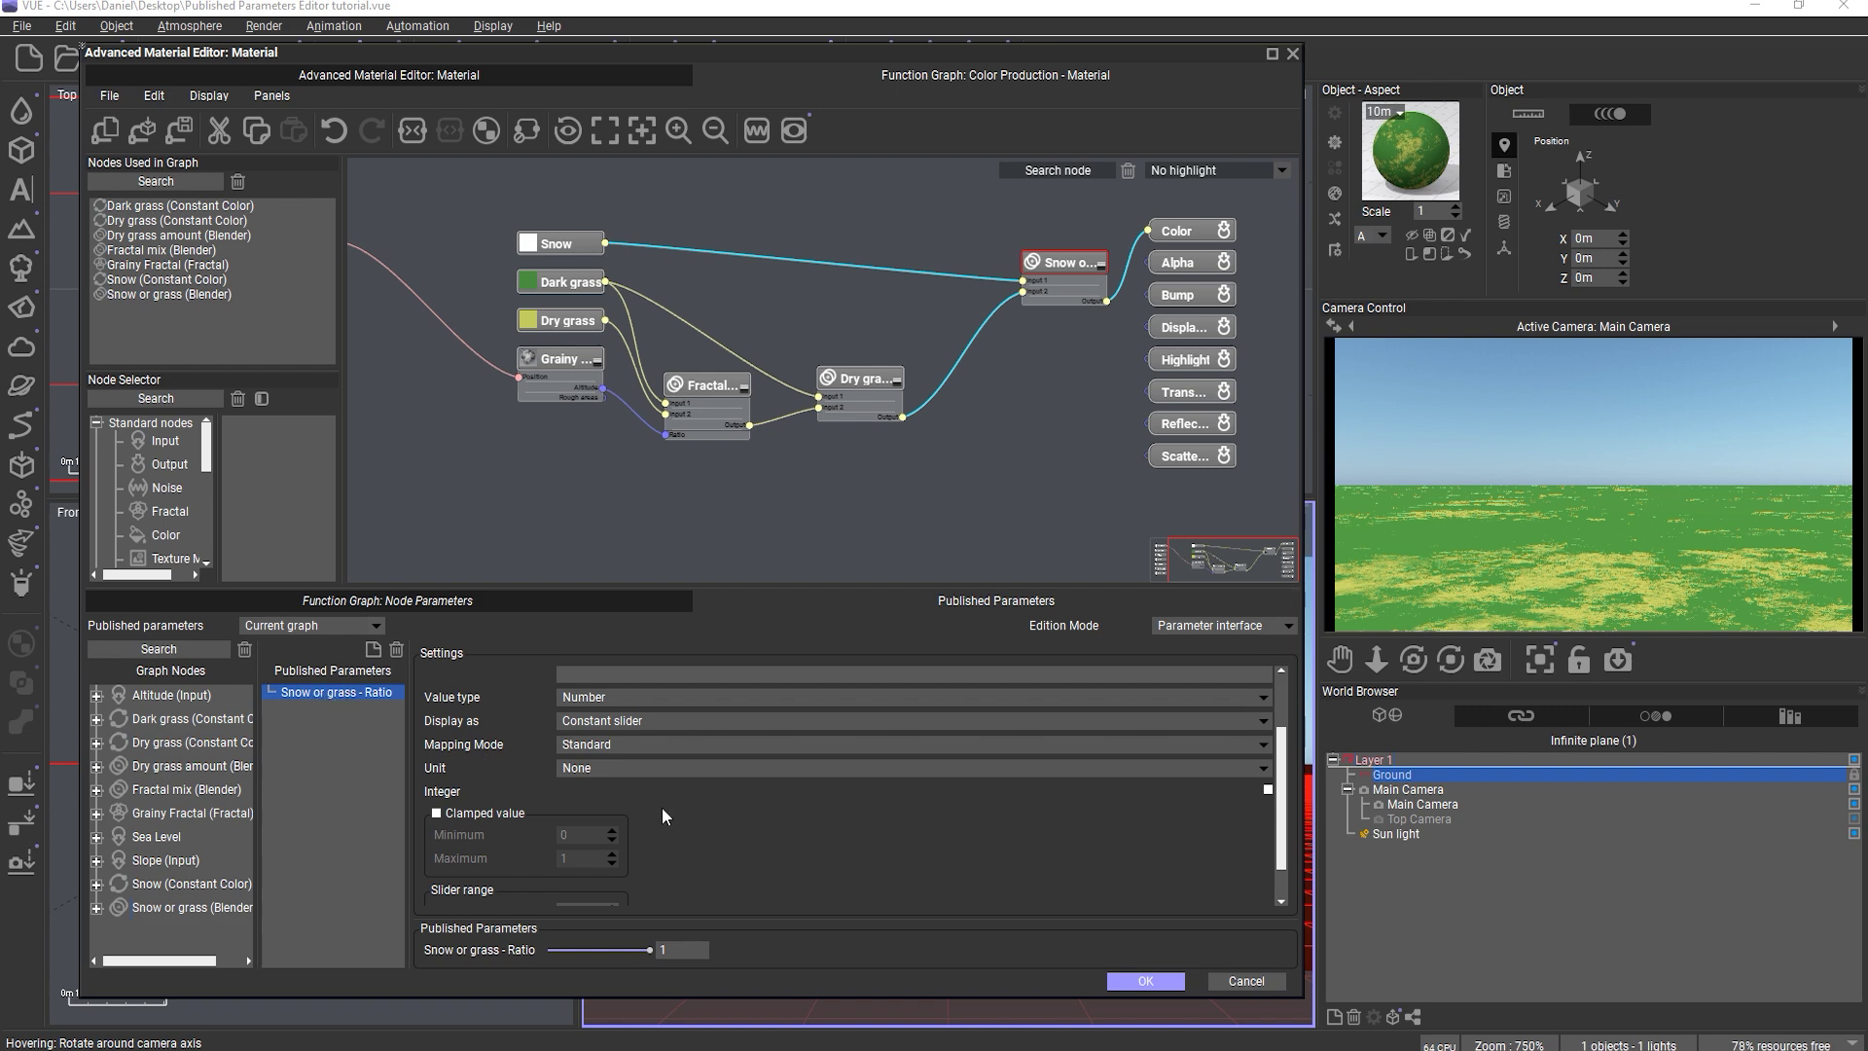
- Publish the Value parameters of the Dark grass and Dry grass color nodes below "Snow or grass - Ratio"
click(98, 720)
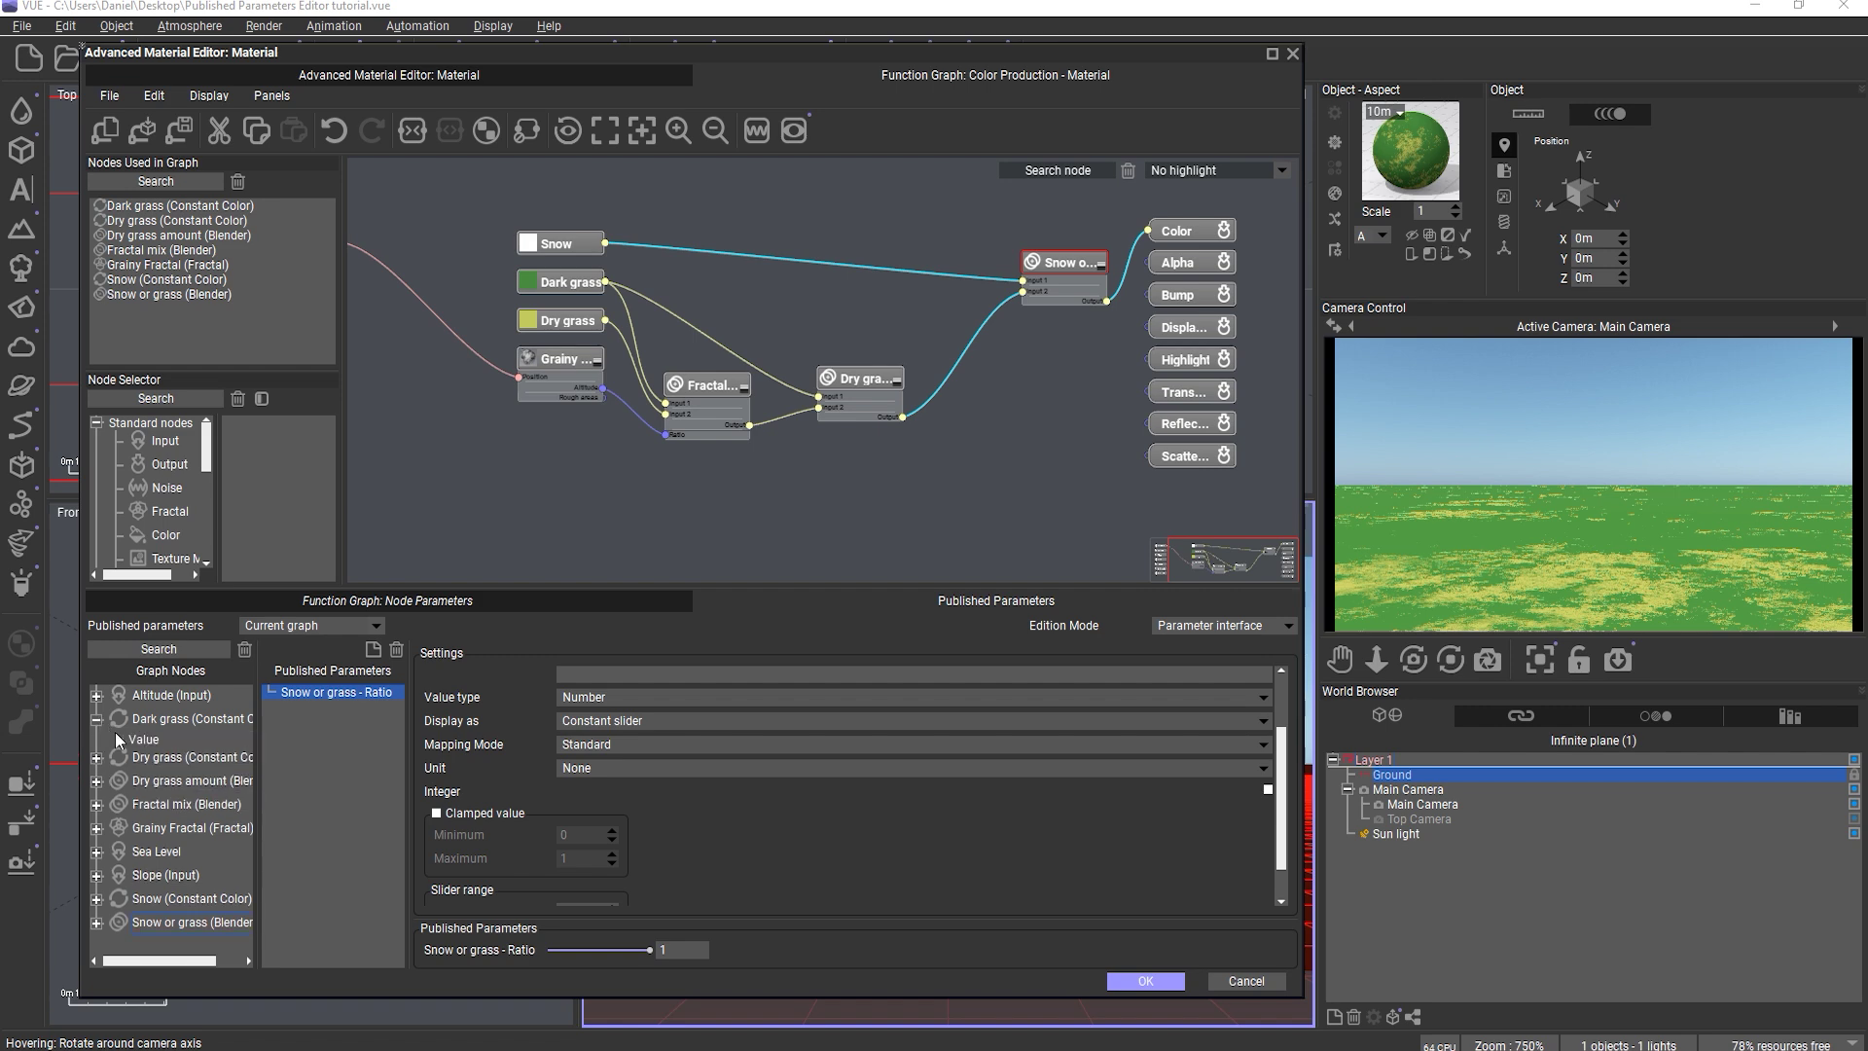
drag(138, 741, 313, 719)
click(97, 758)
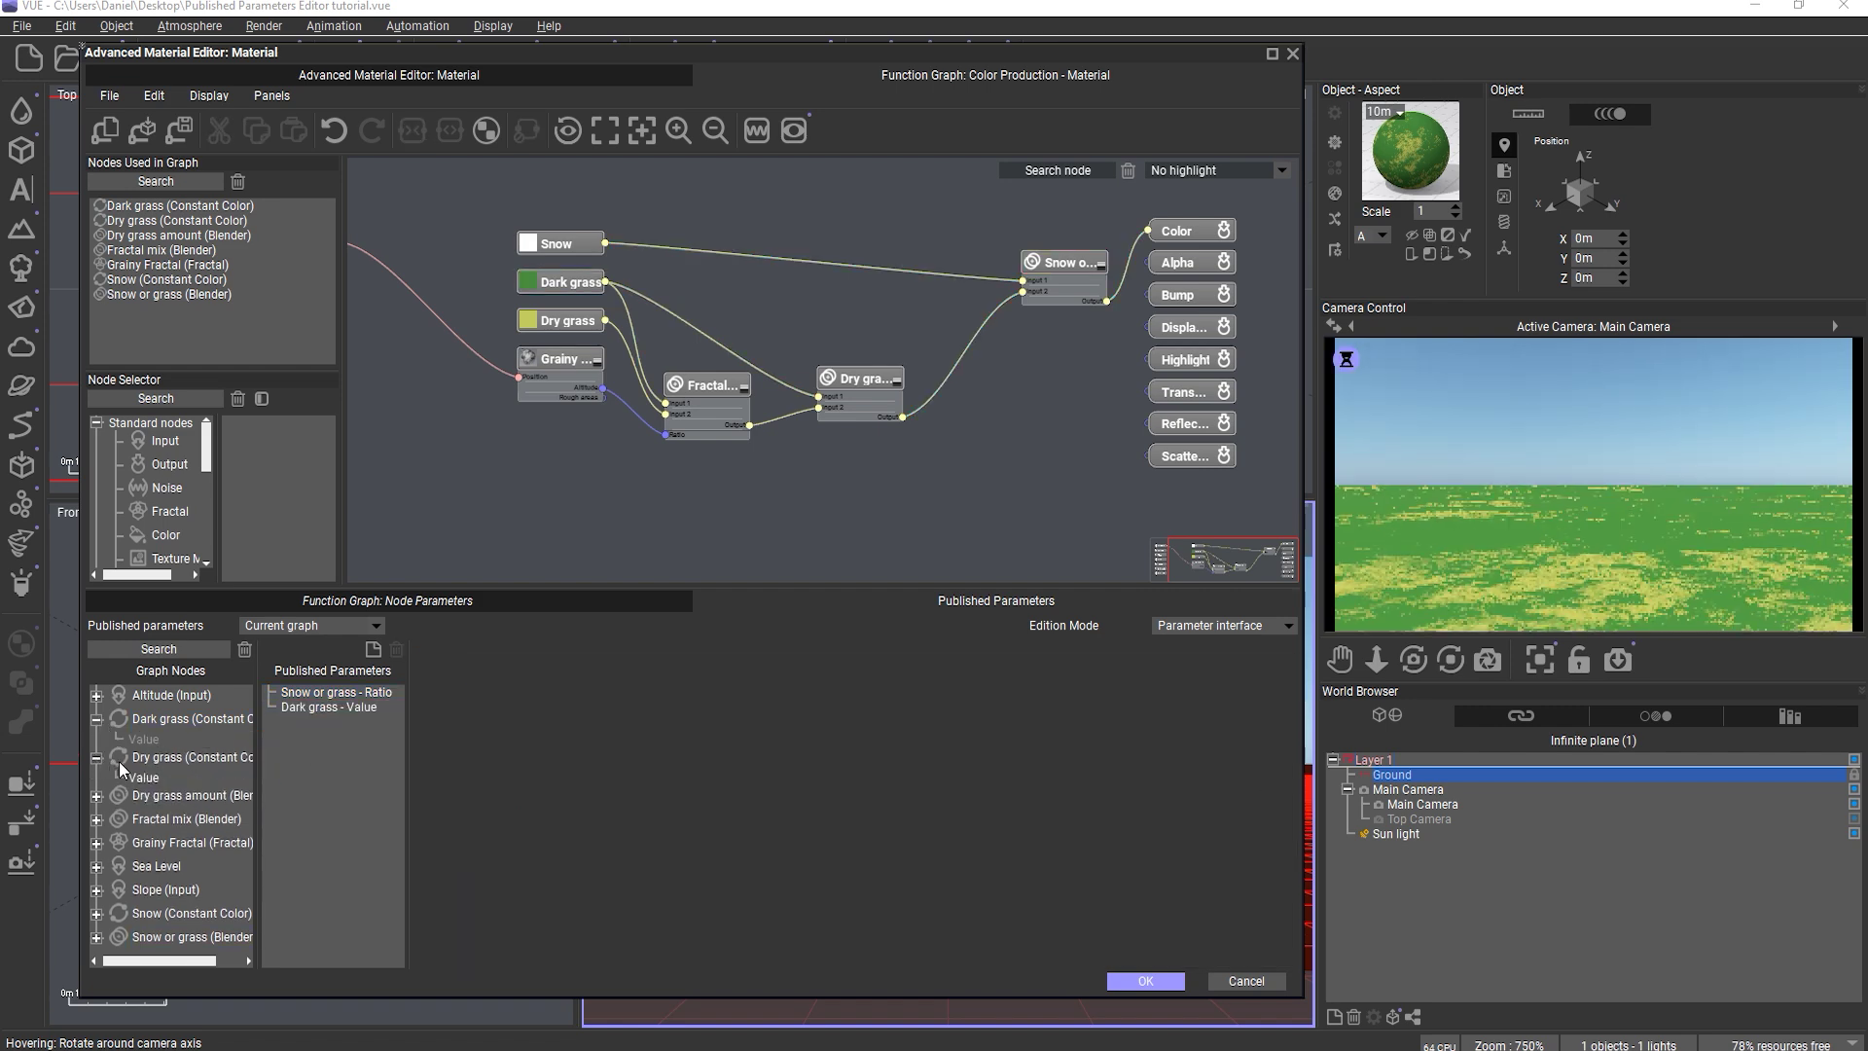
drag(137, 775, 329, 720)
- Shorten the names of the two published color parameters to "Dark grass" and "Dry grass"
click(328, 706)
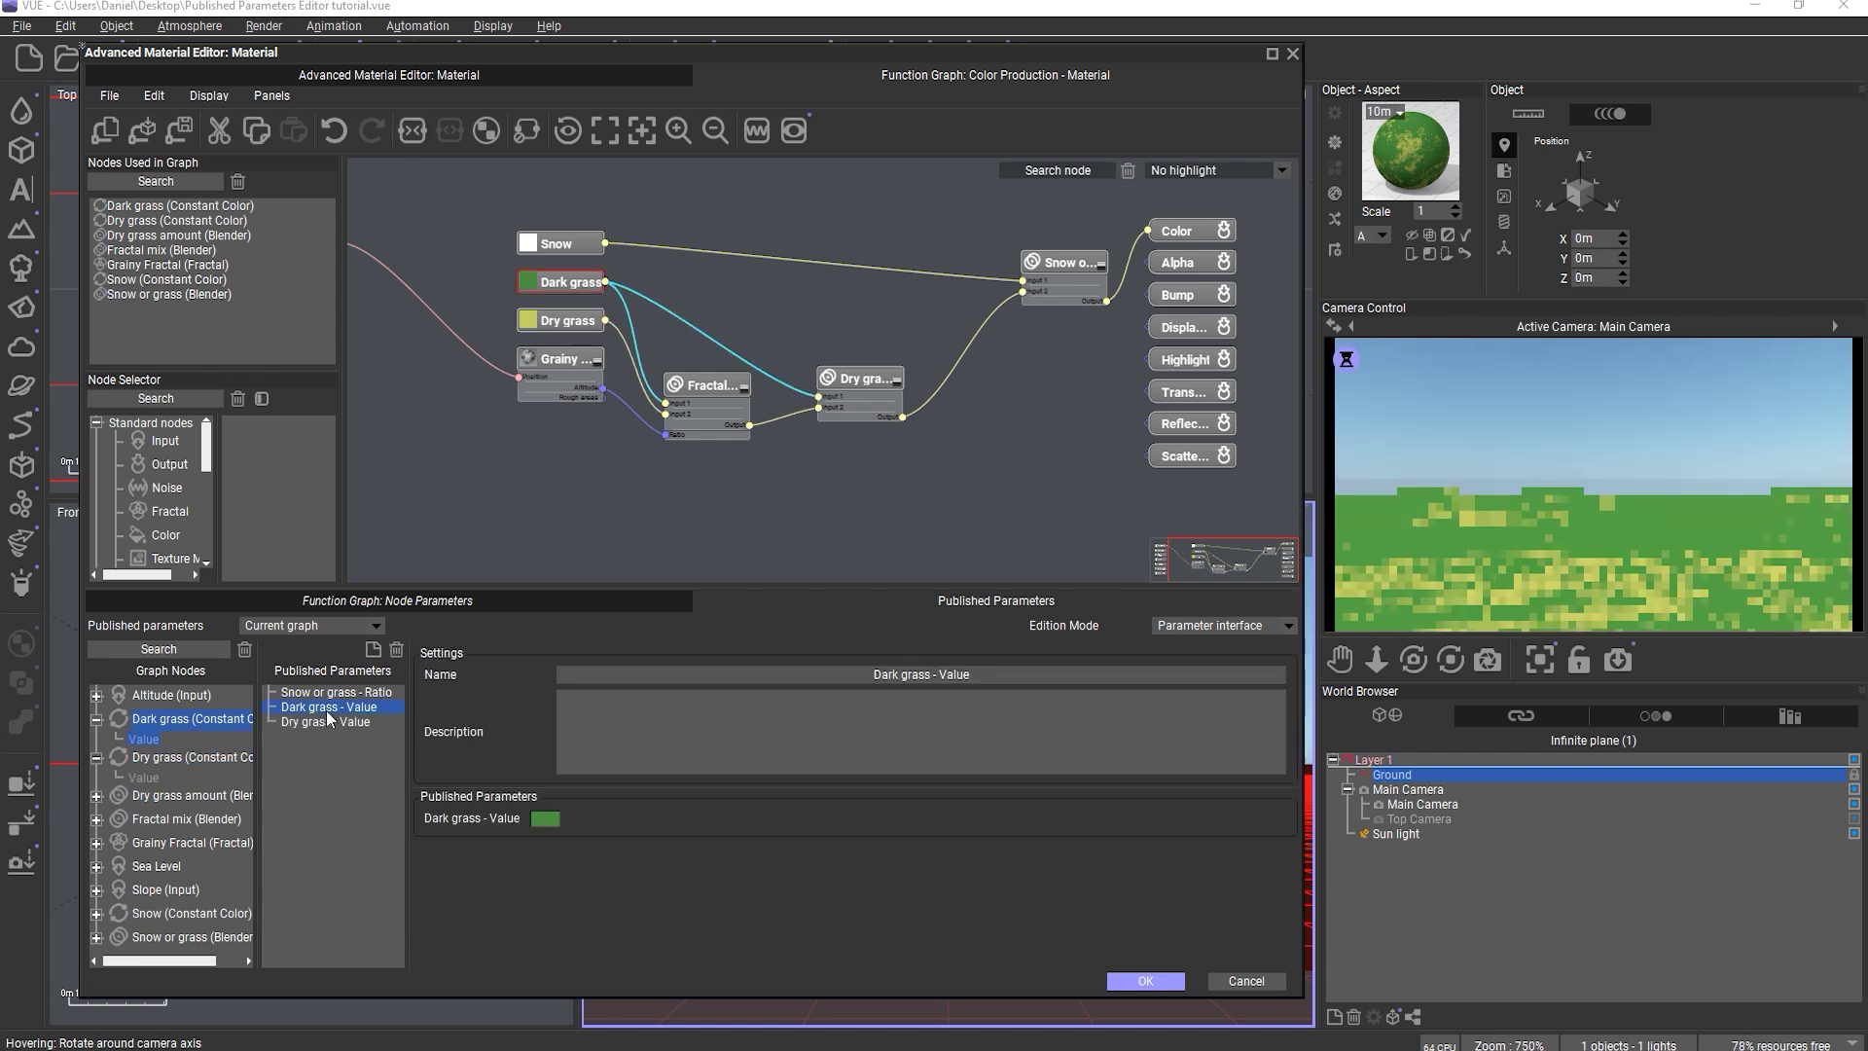
drag(970, 674, 929, 652)
key(Delete)
key(Return)
click(326, 721)
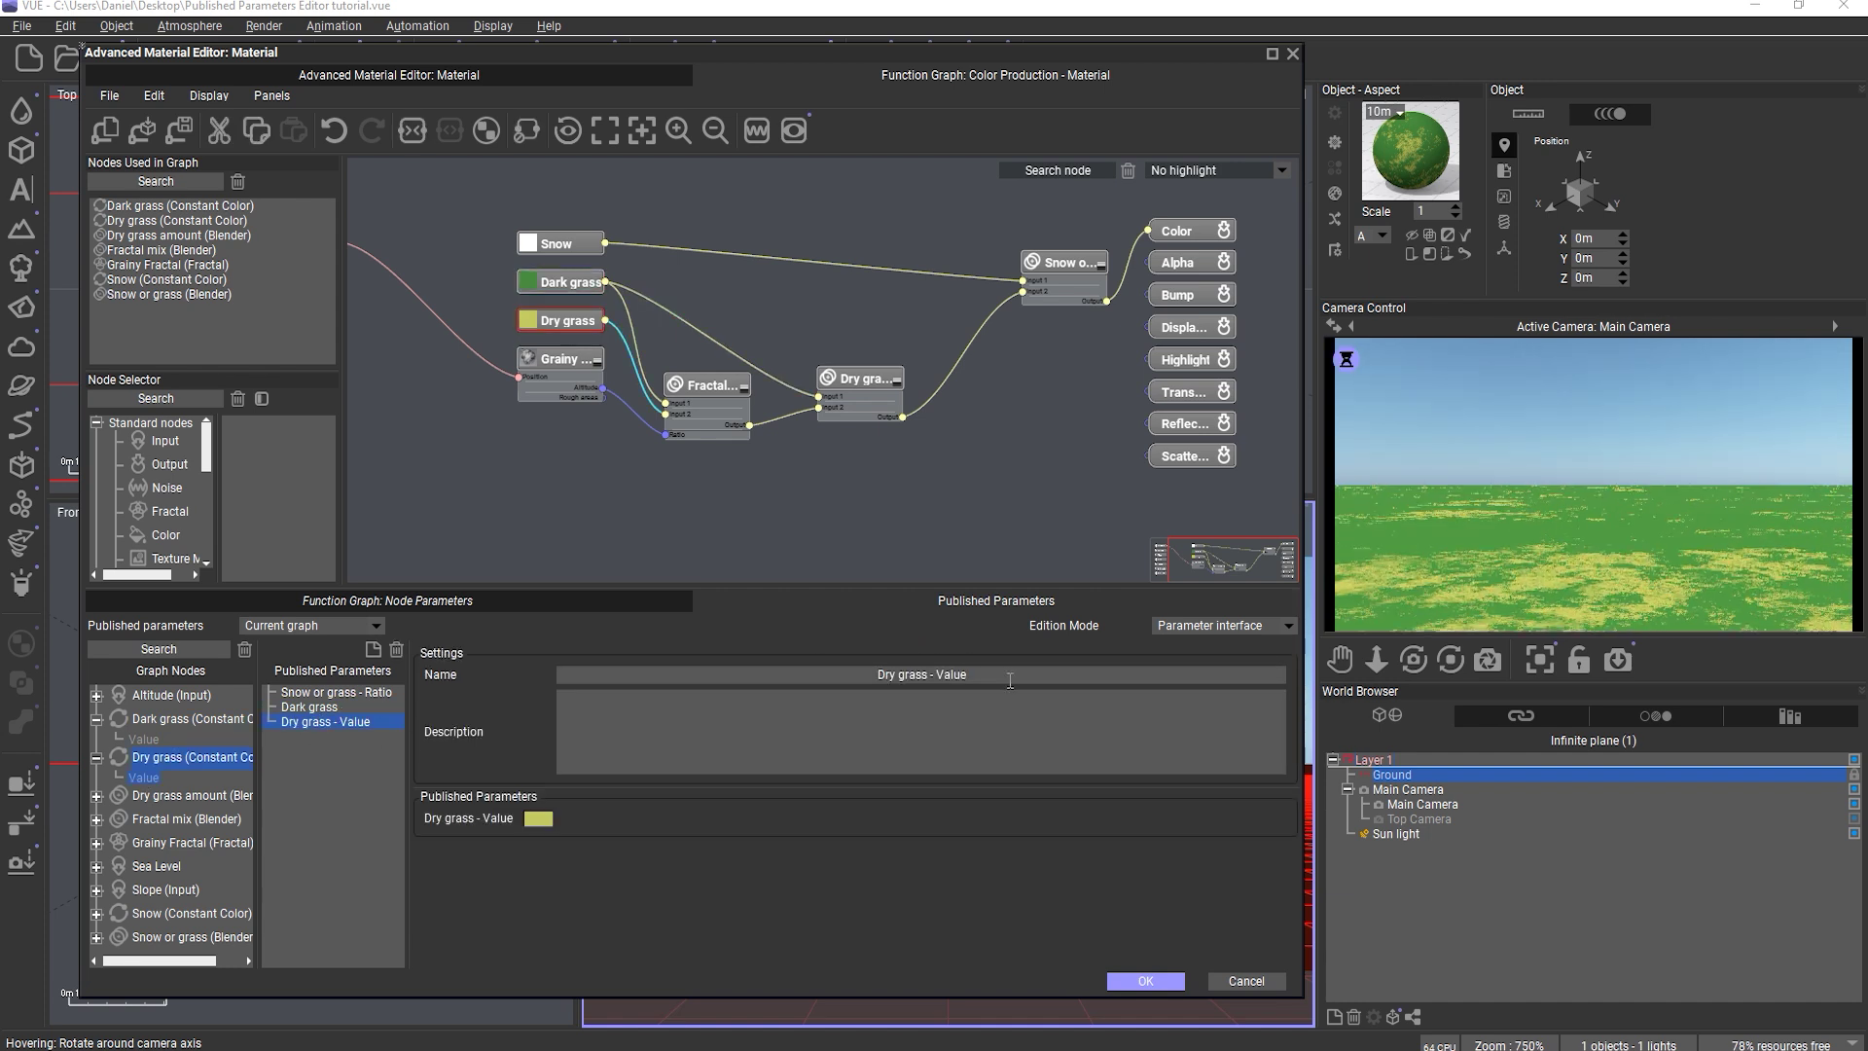
drag(969, 674, 928, 663)
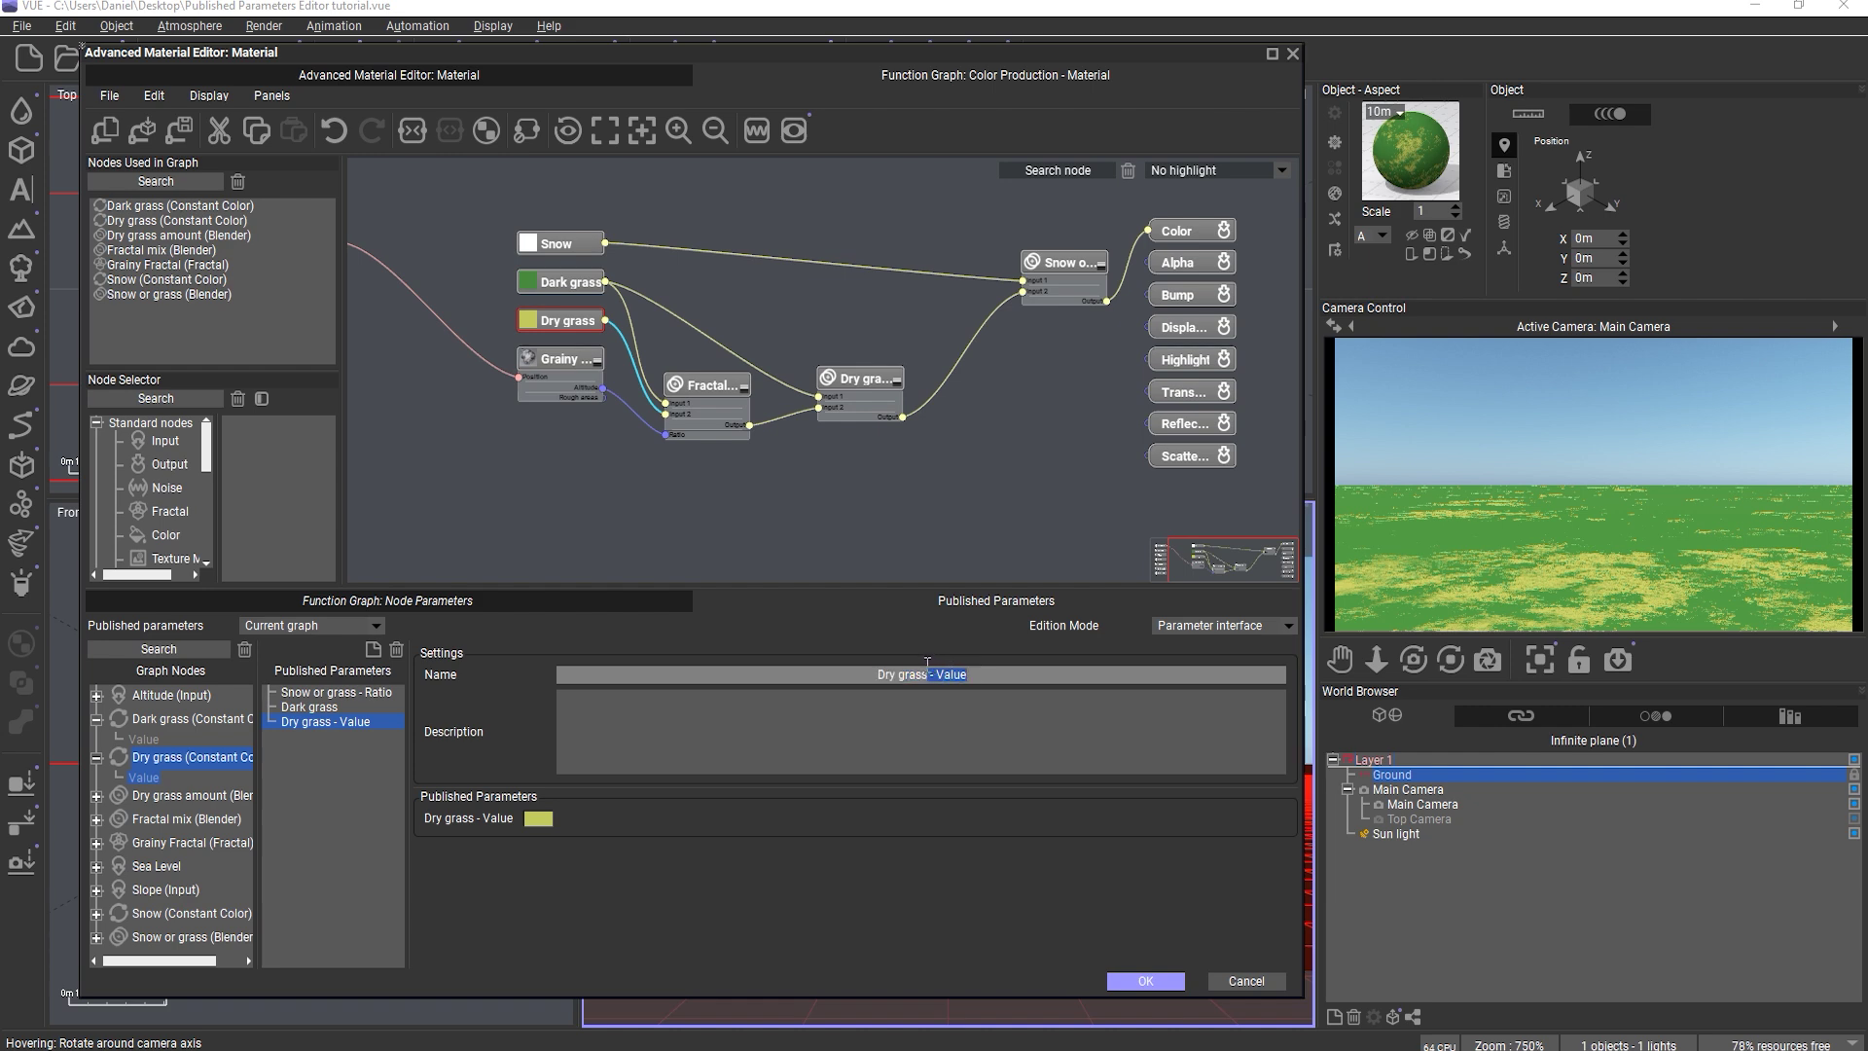
key(Delete)
key(Return)
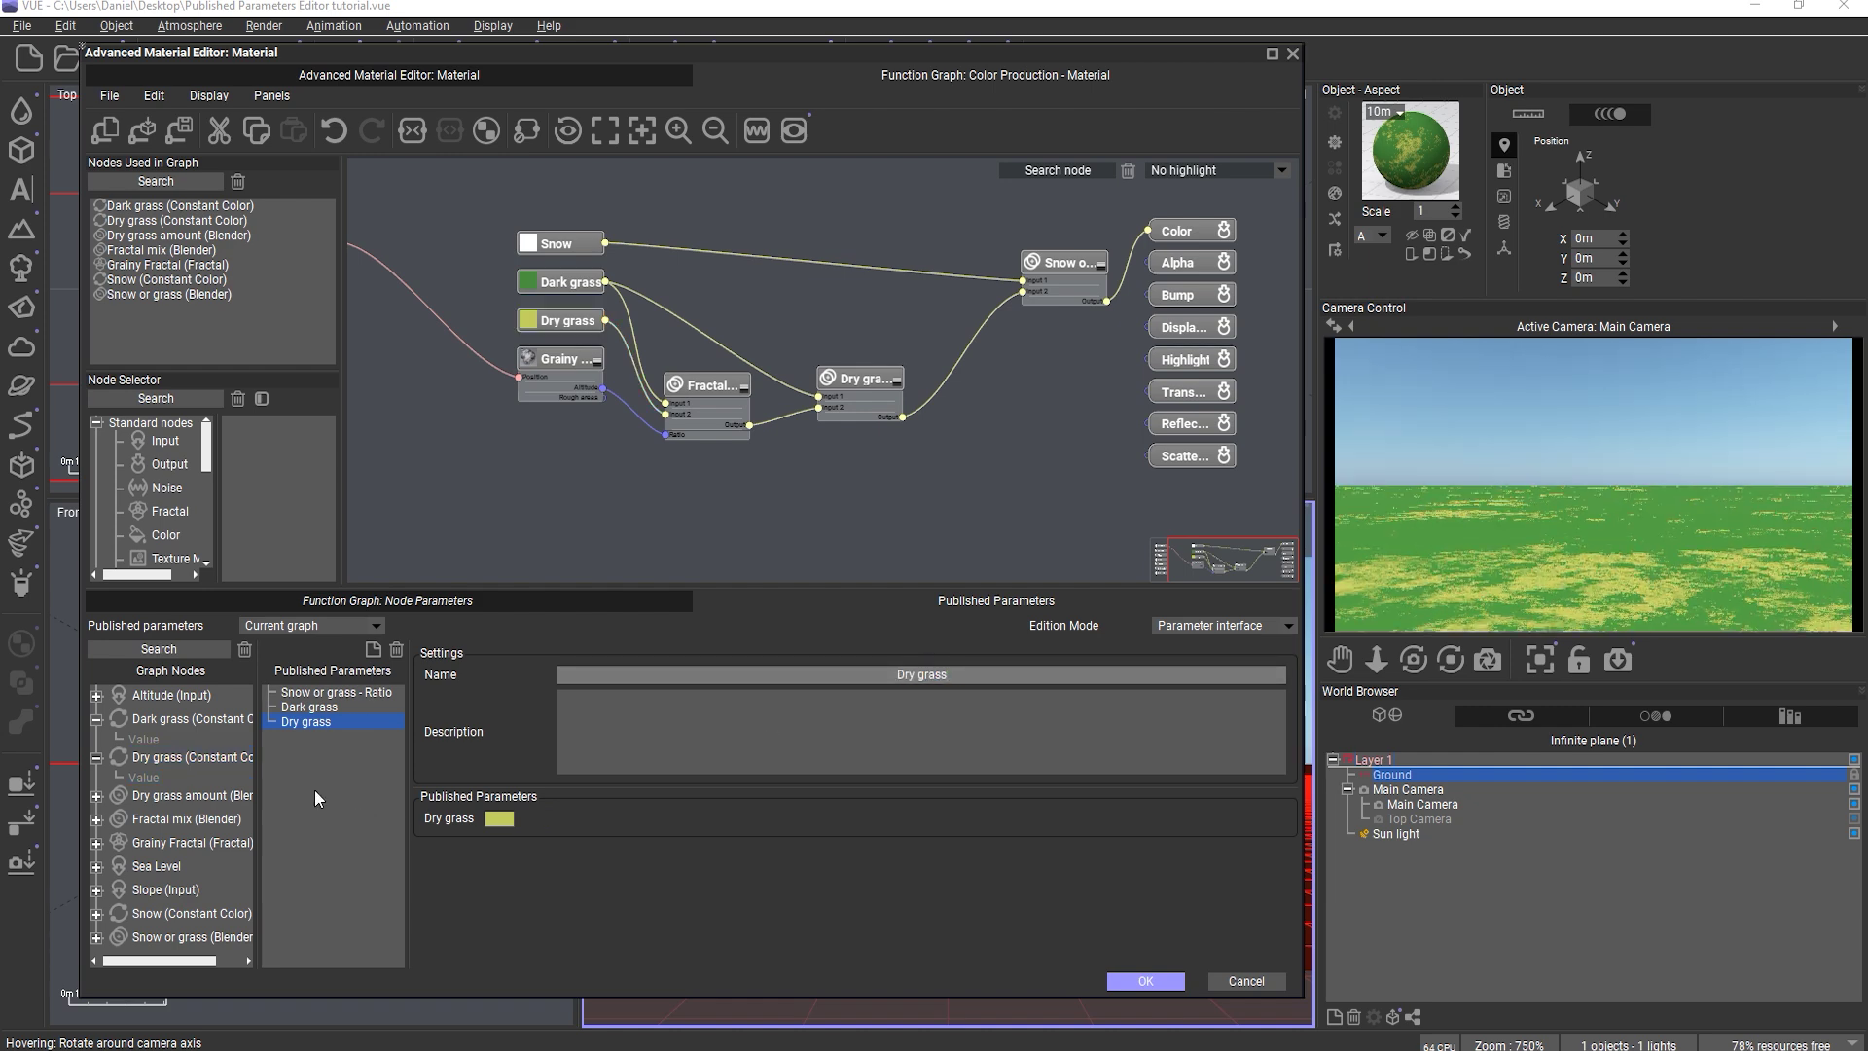
click(315, 791)
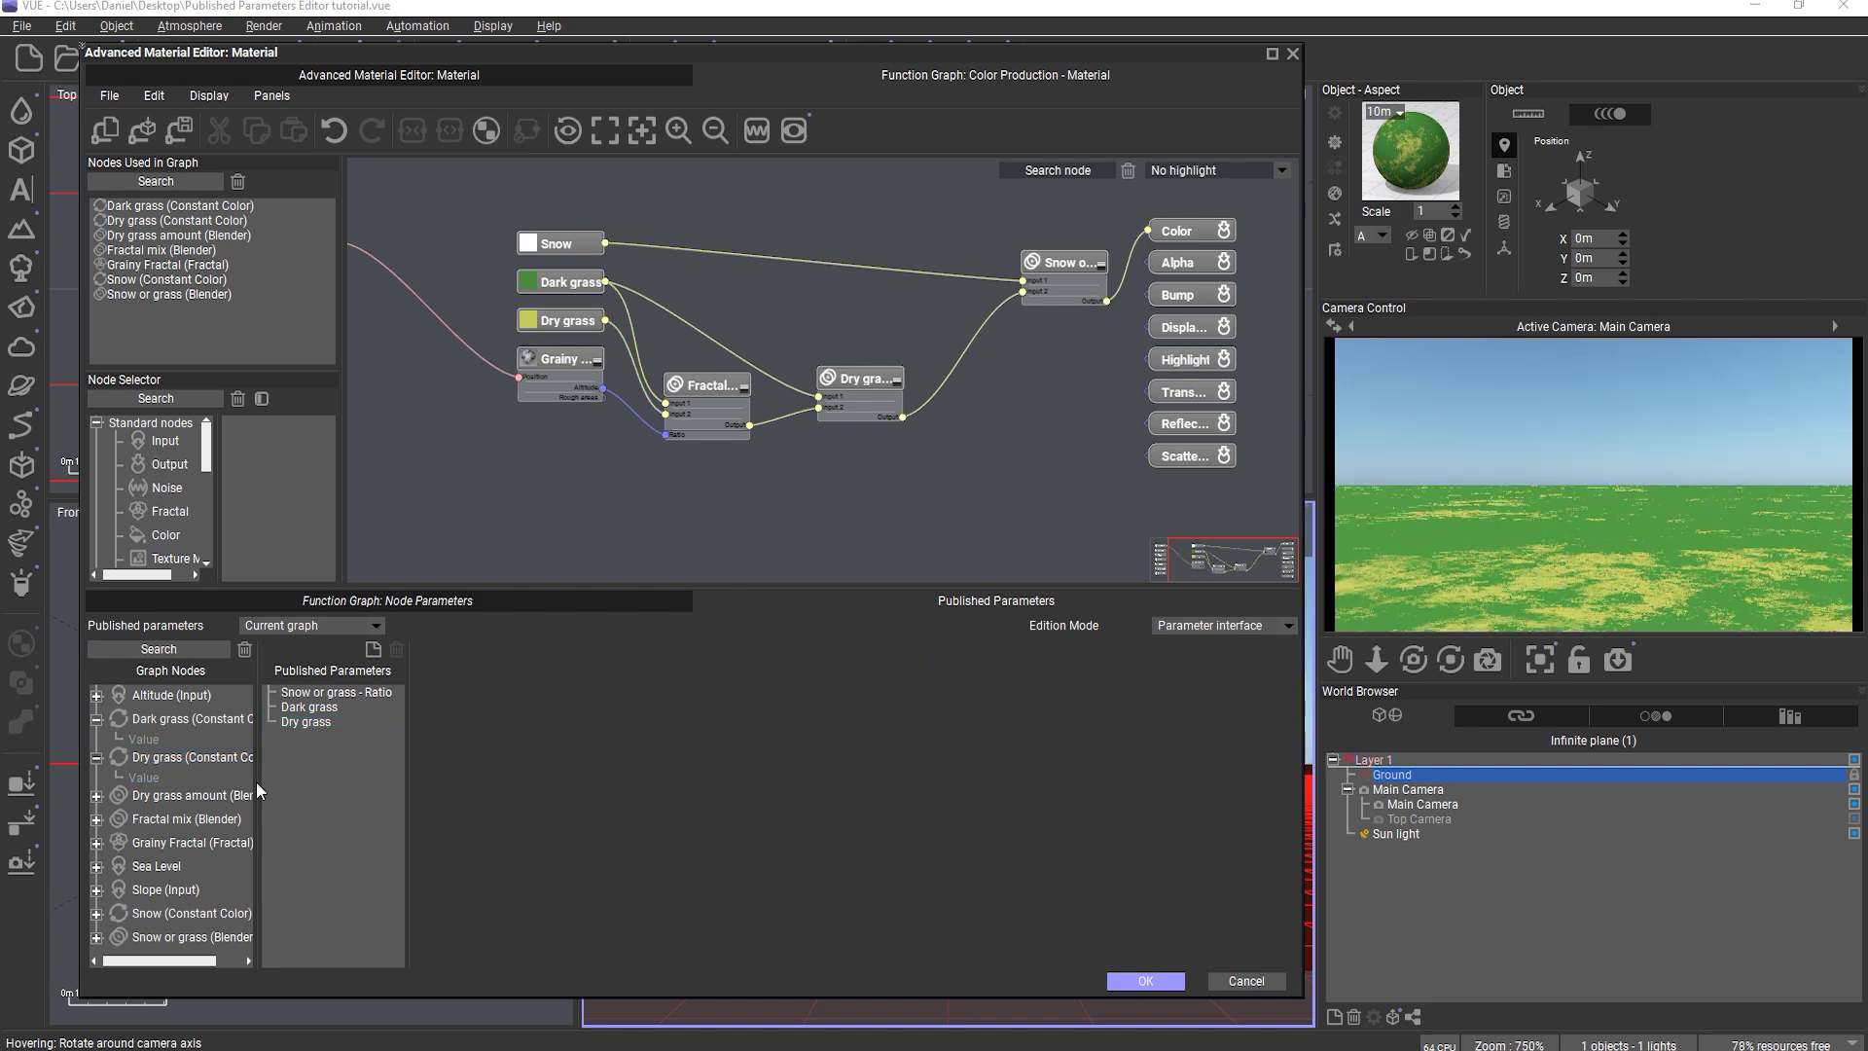
- Publish the Ratio of the Dry grass amount node between the Dark grass and Dry grass parameters and review its settings
double_click(146, 795)
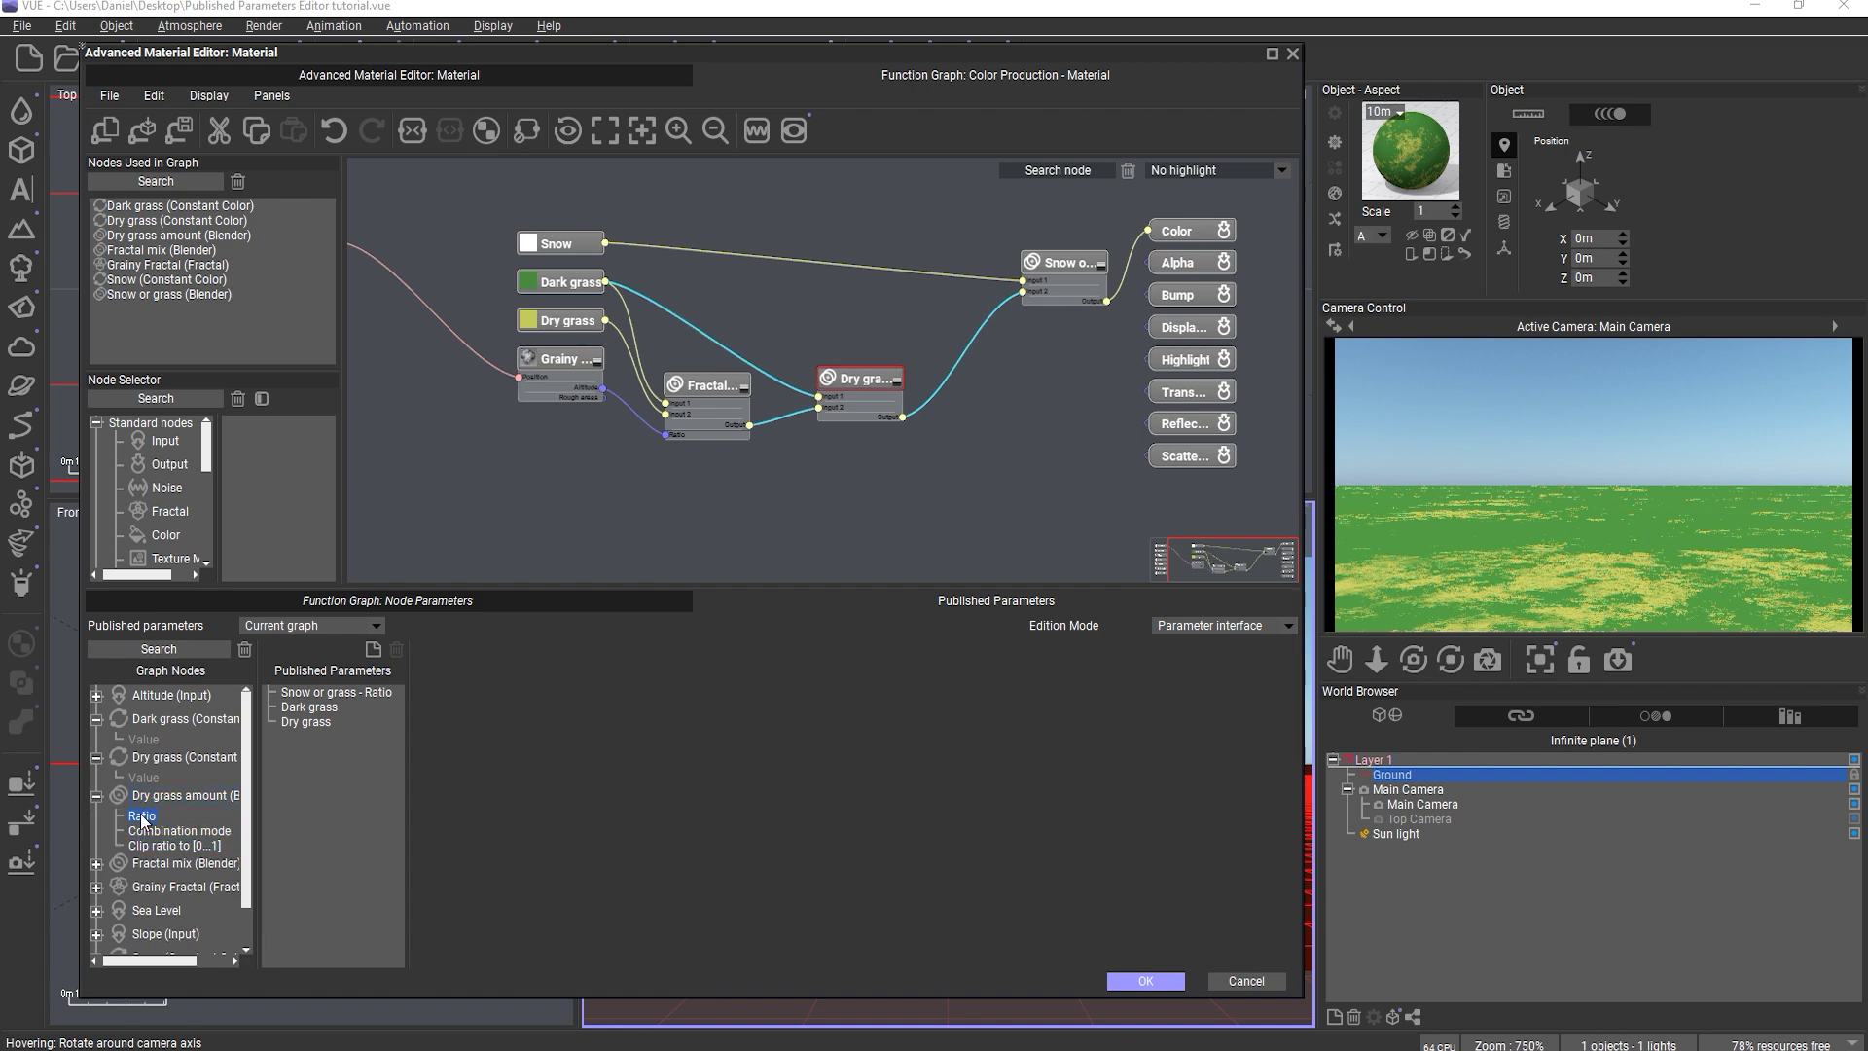
drag(141, 820, 311, 724)
click(350, 725)
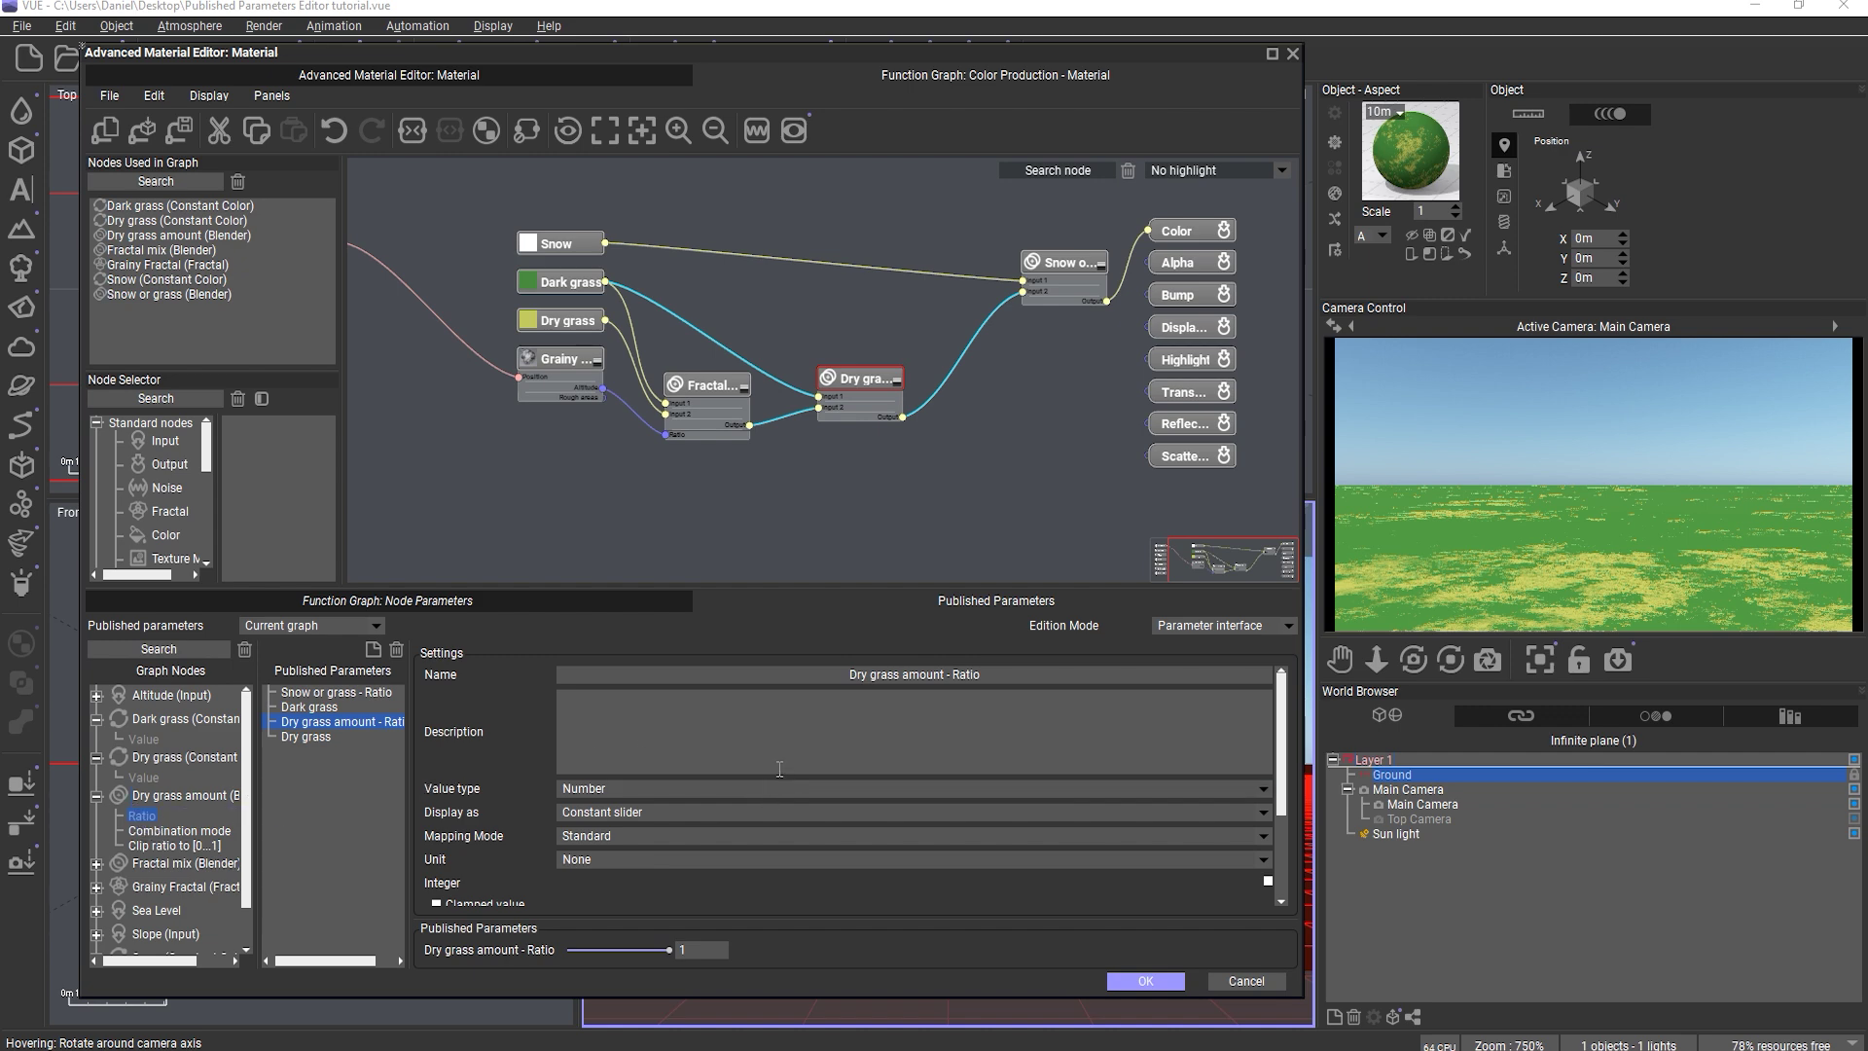
click(343, 777)
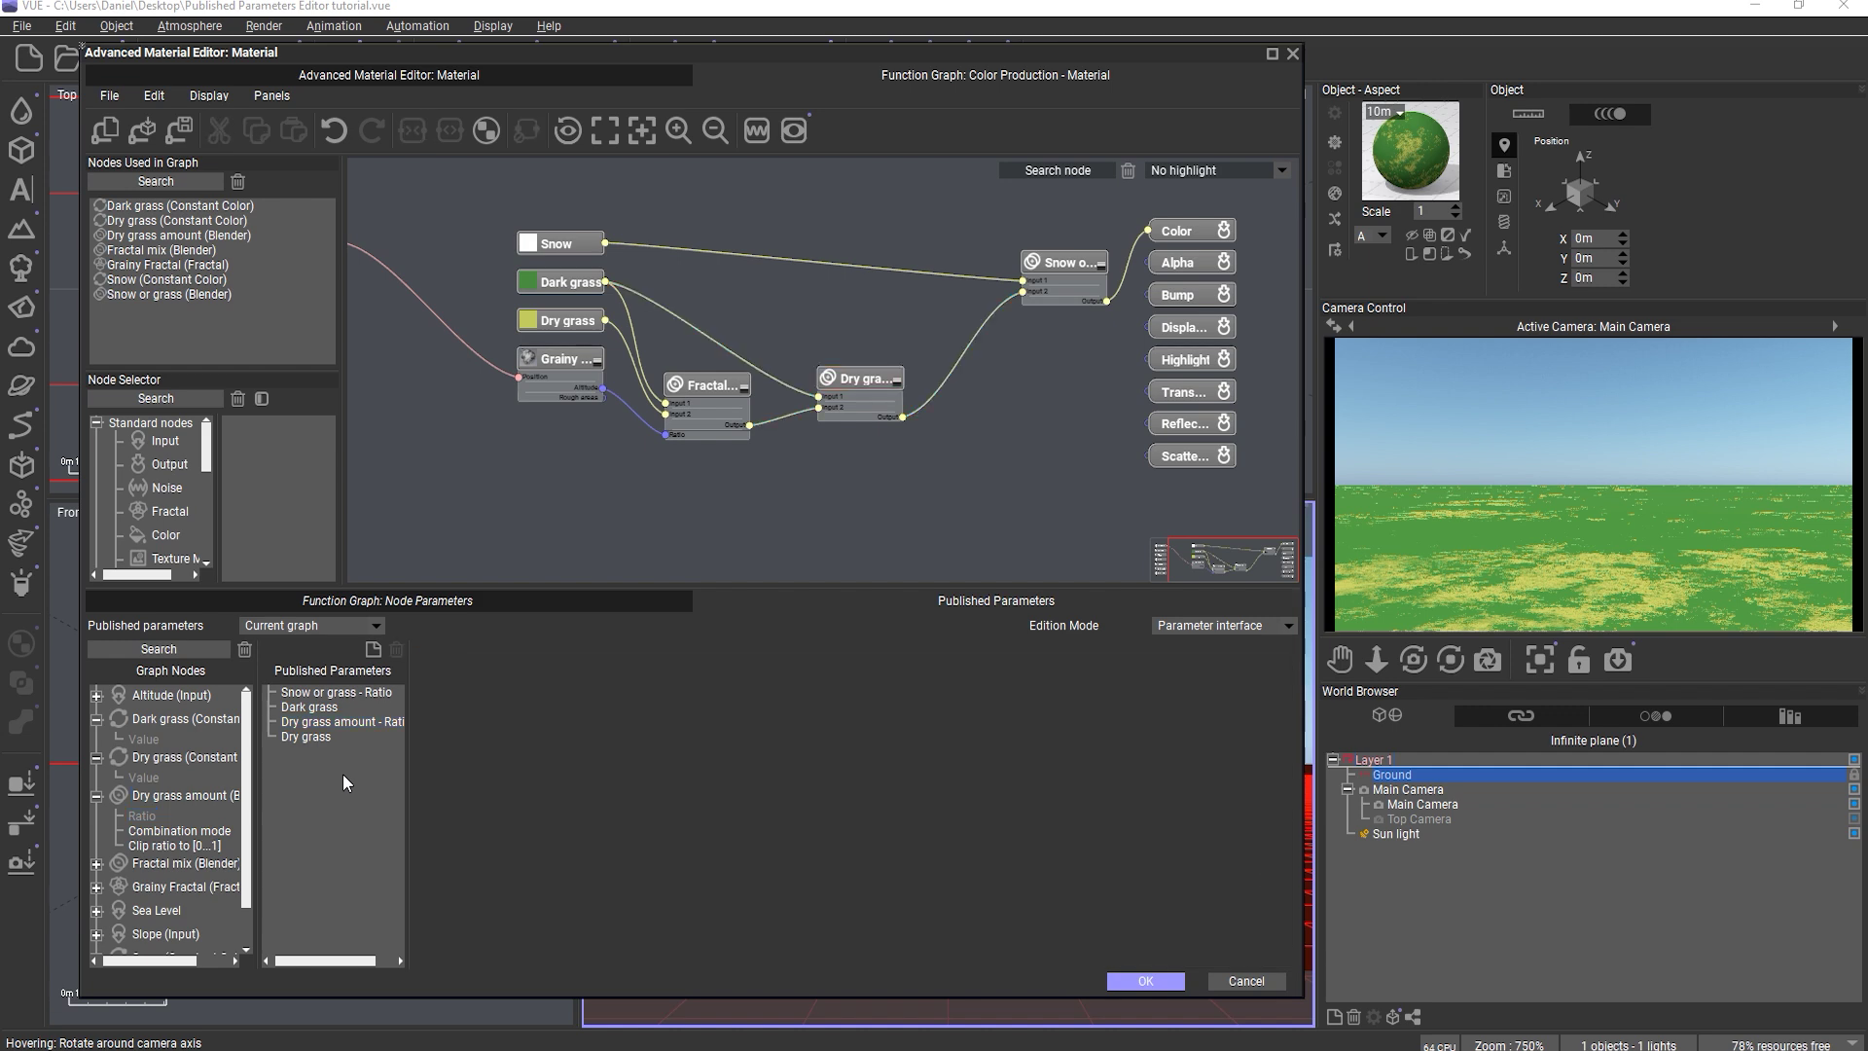
- Add a new published parameter group and name it "Material type"
click(370, 650)
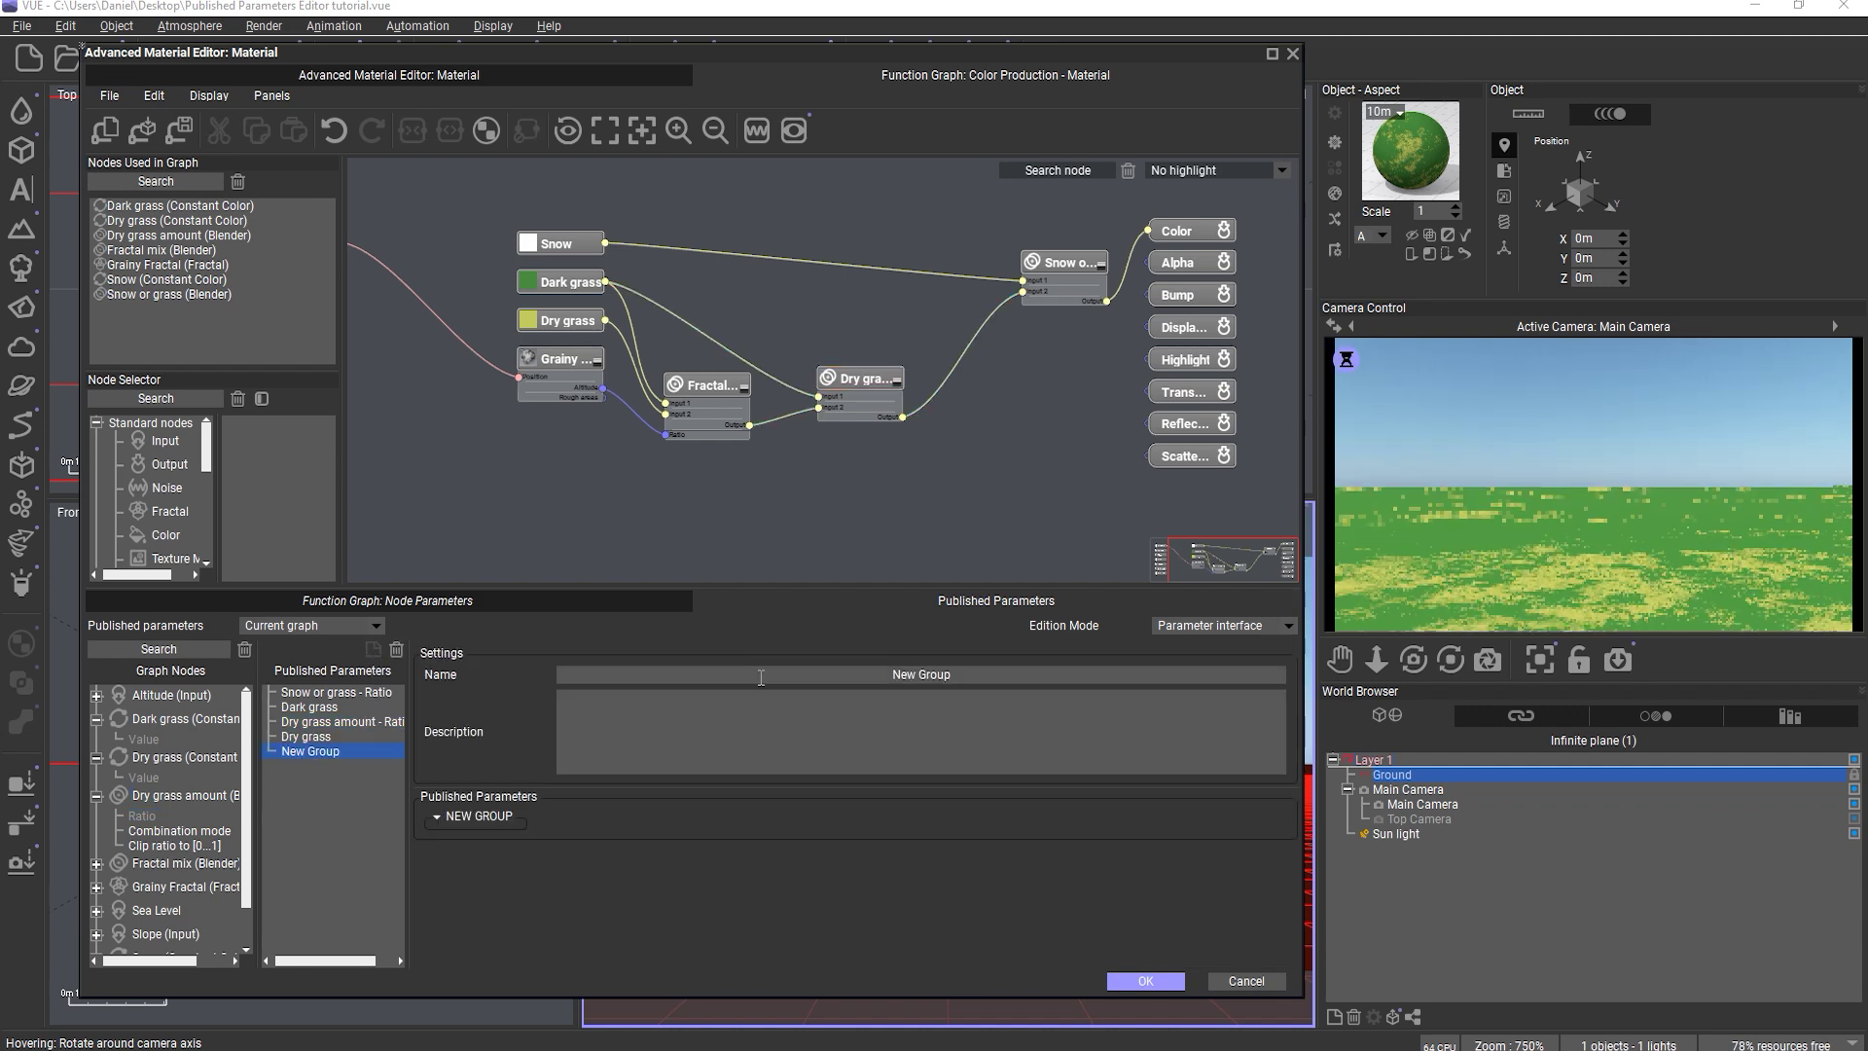
text(Materia)
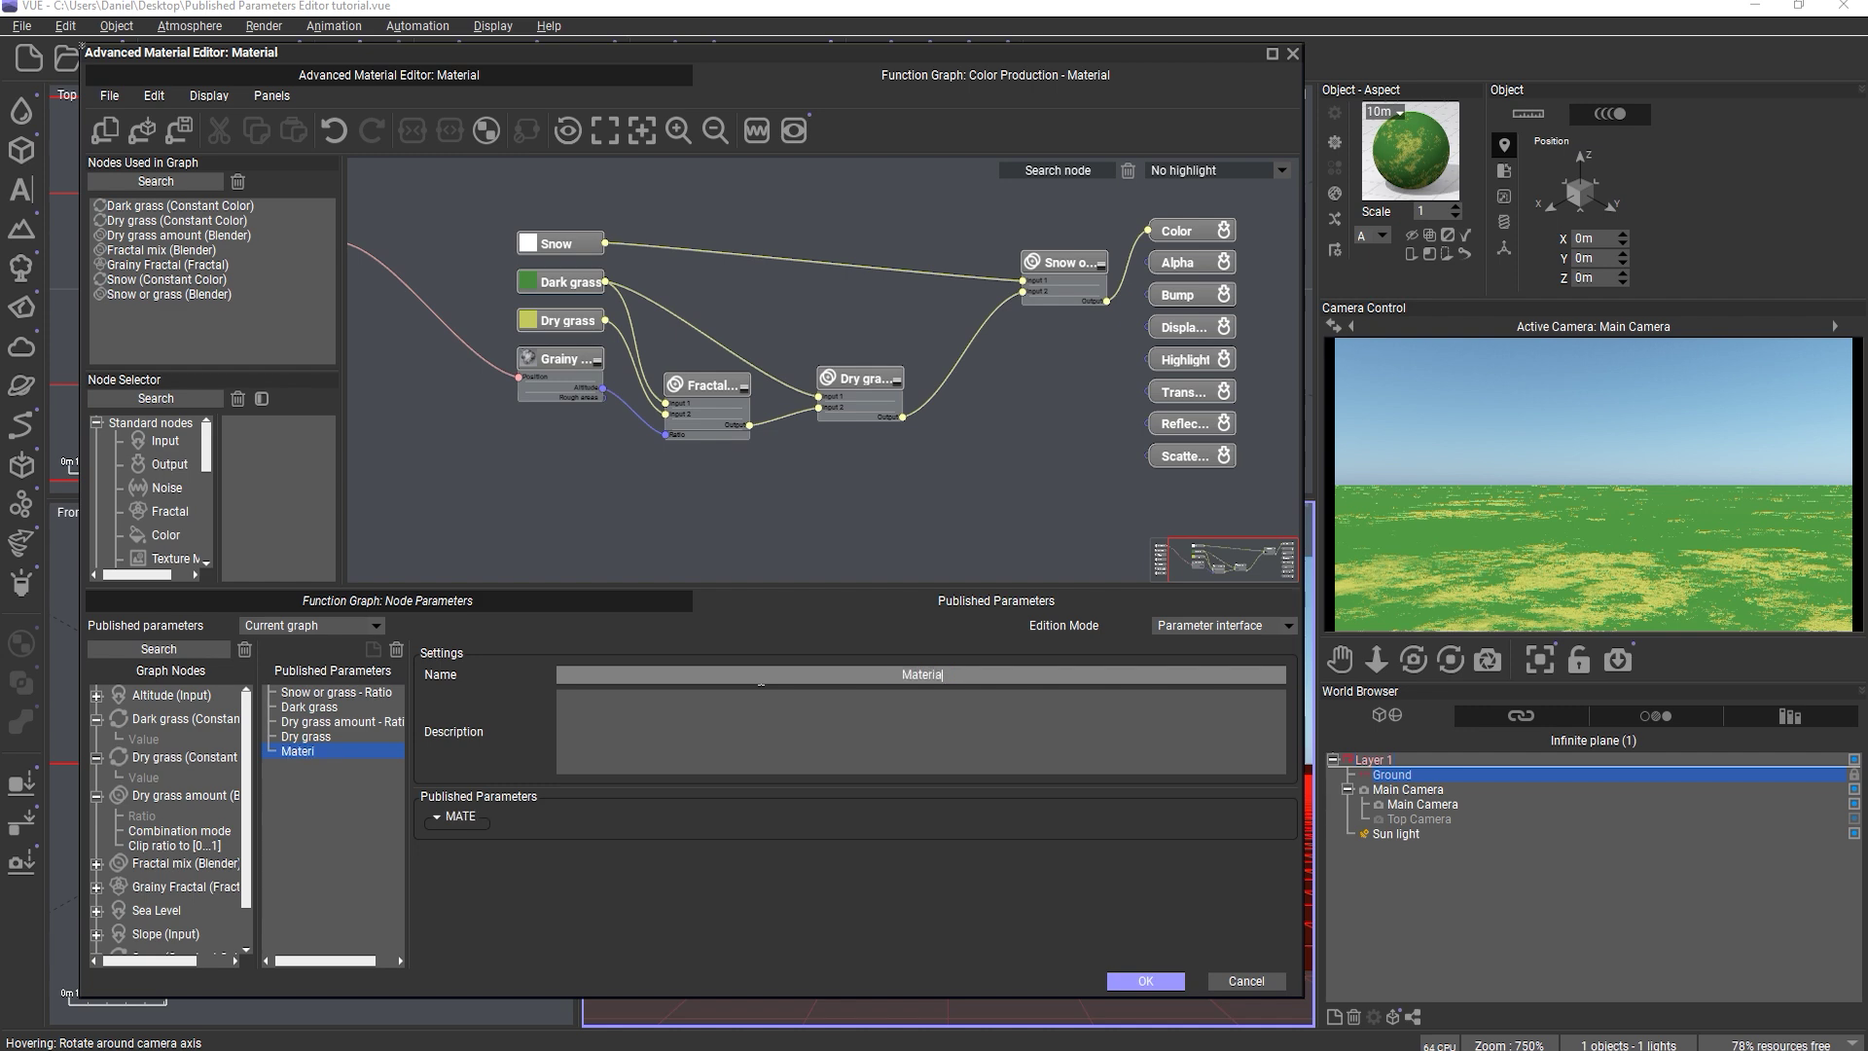
text(l type)
click(324, 784)
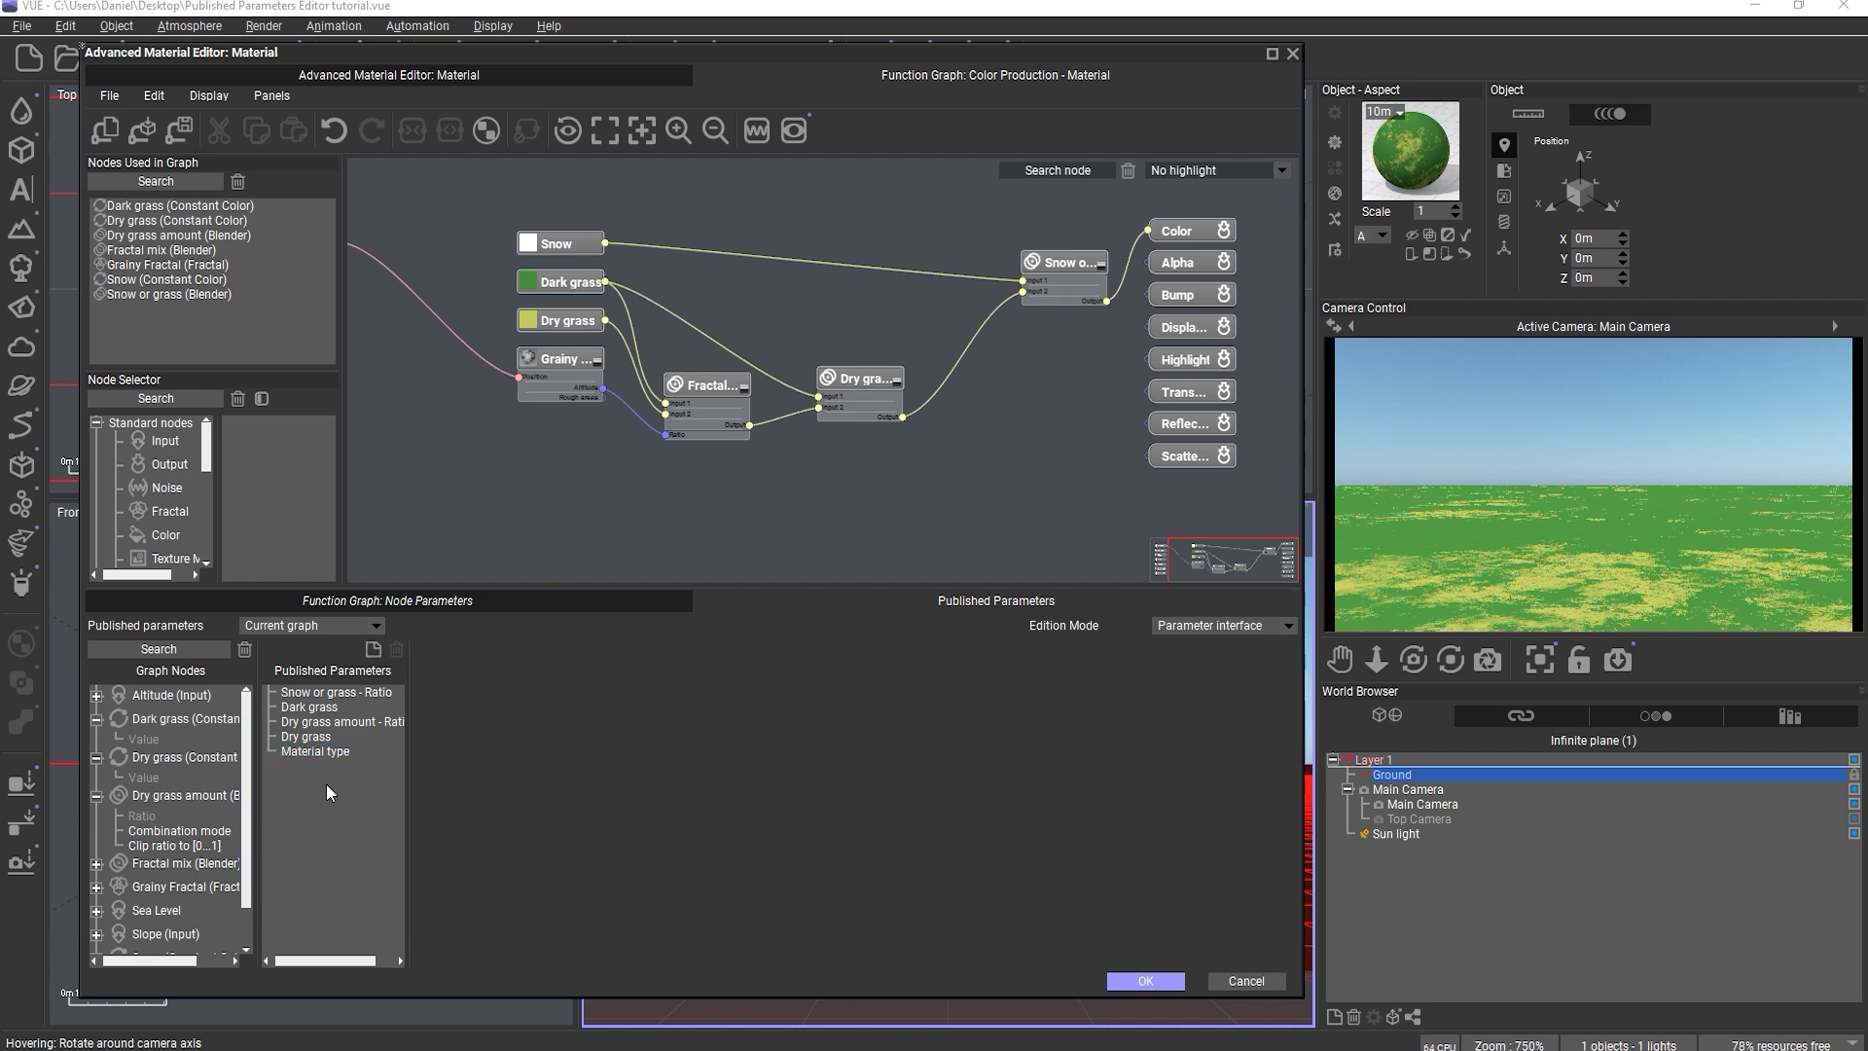
- Move "Snow or grass - Ratio" into the Material type group and rename it "Select material type"
click(317, 749)
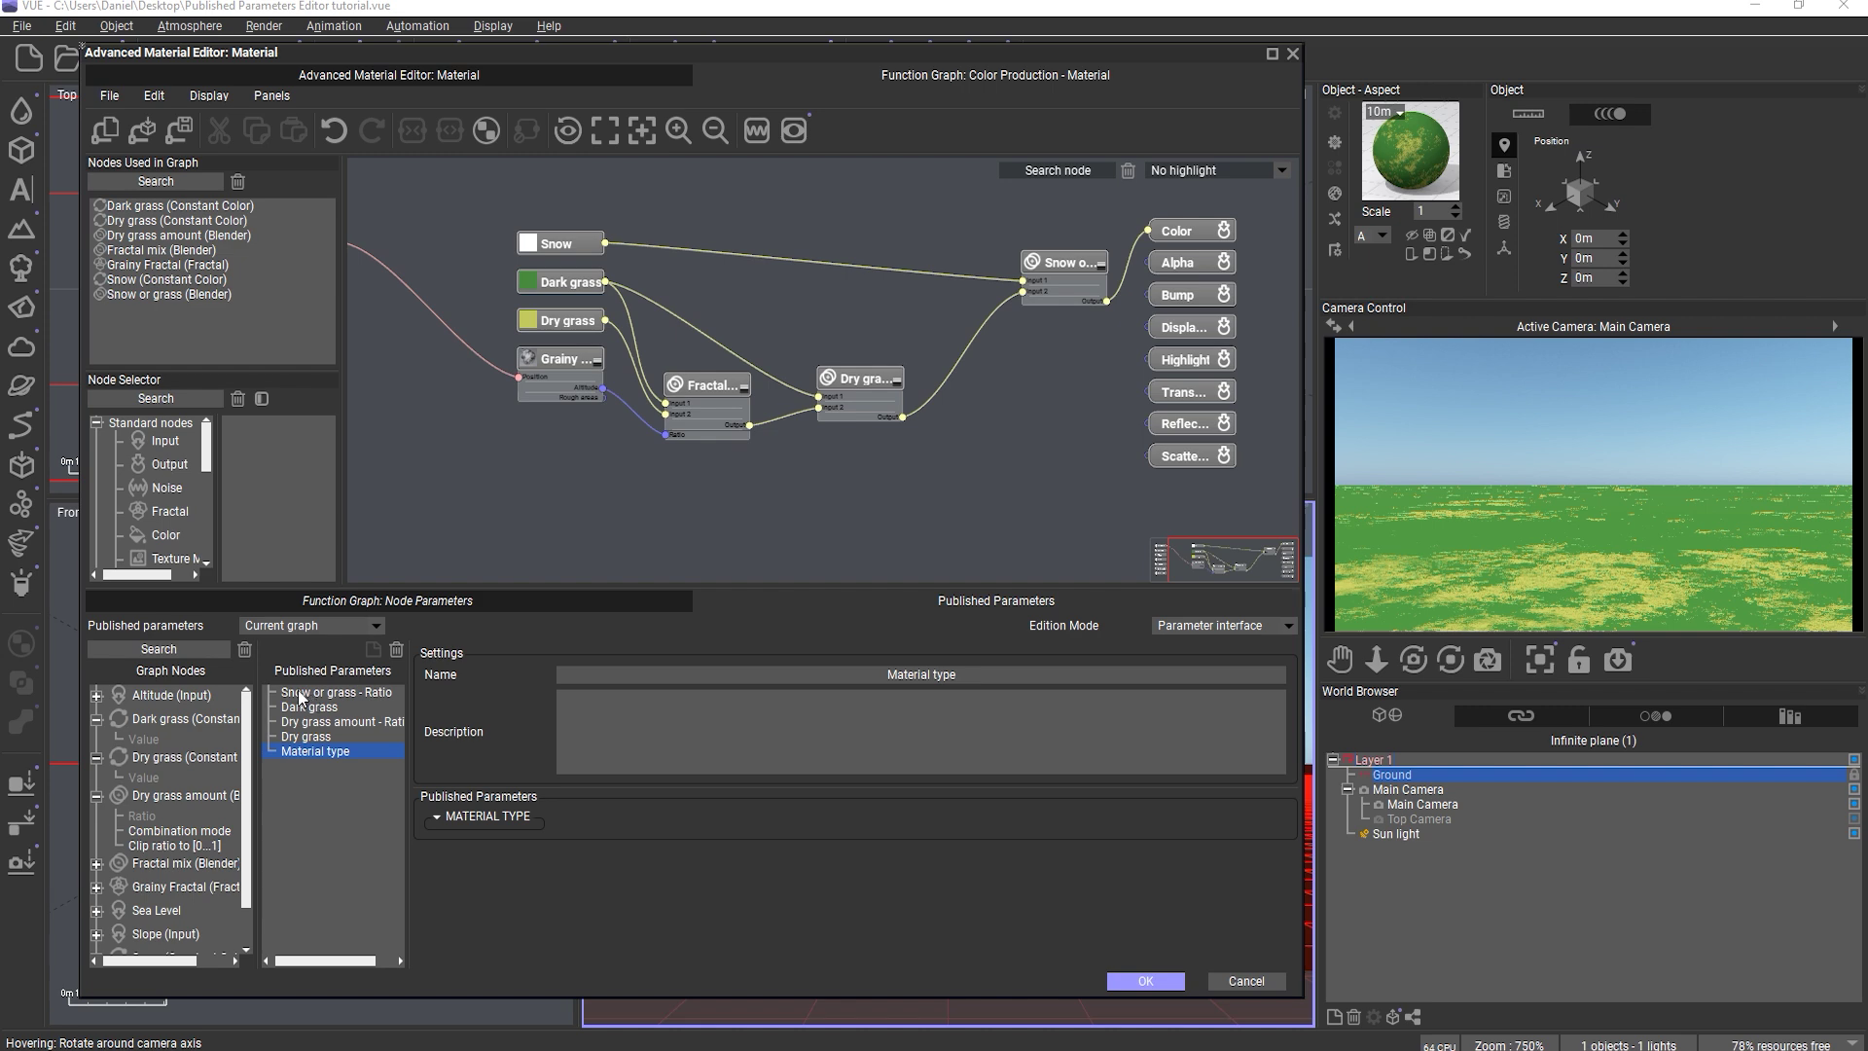
drag(316, 697, 328, 751)
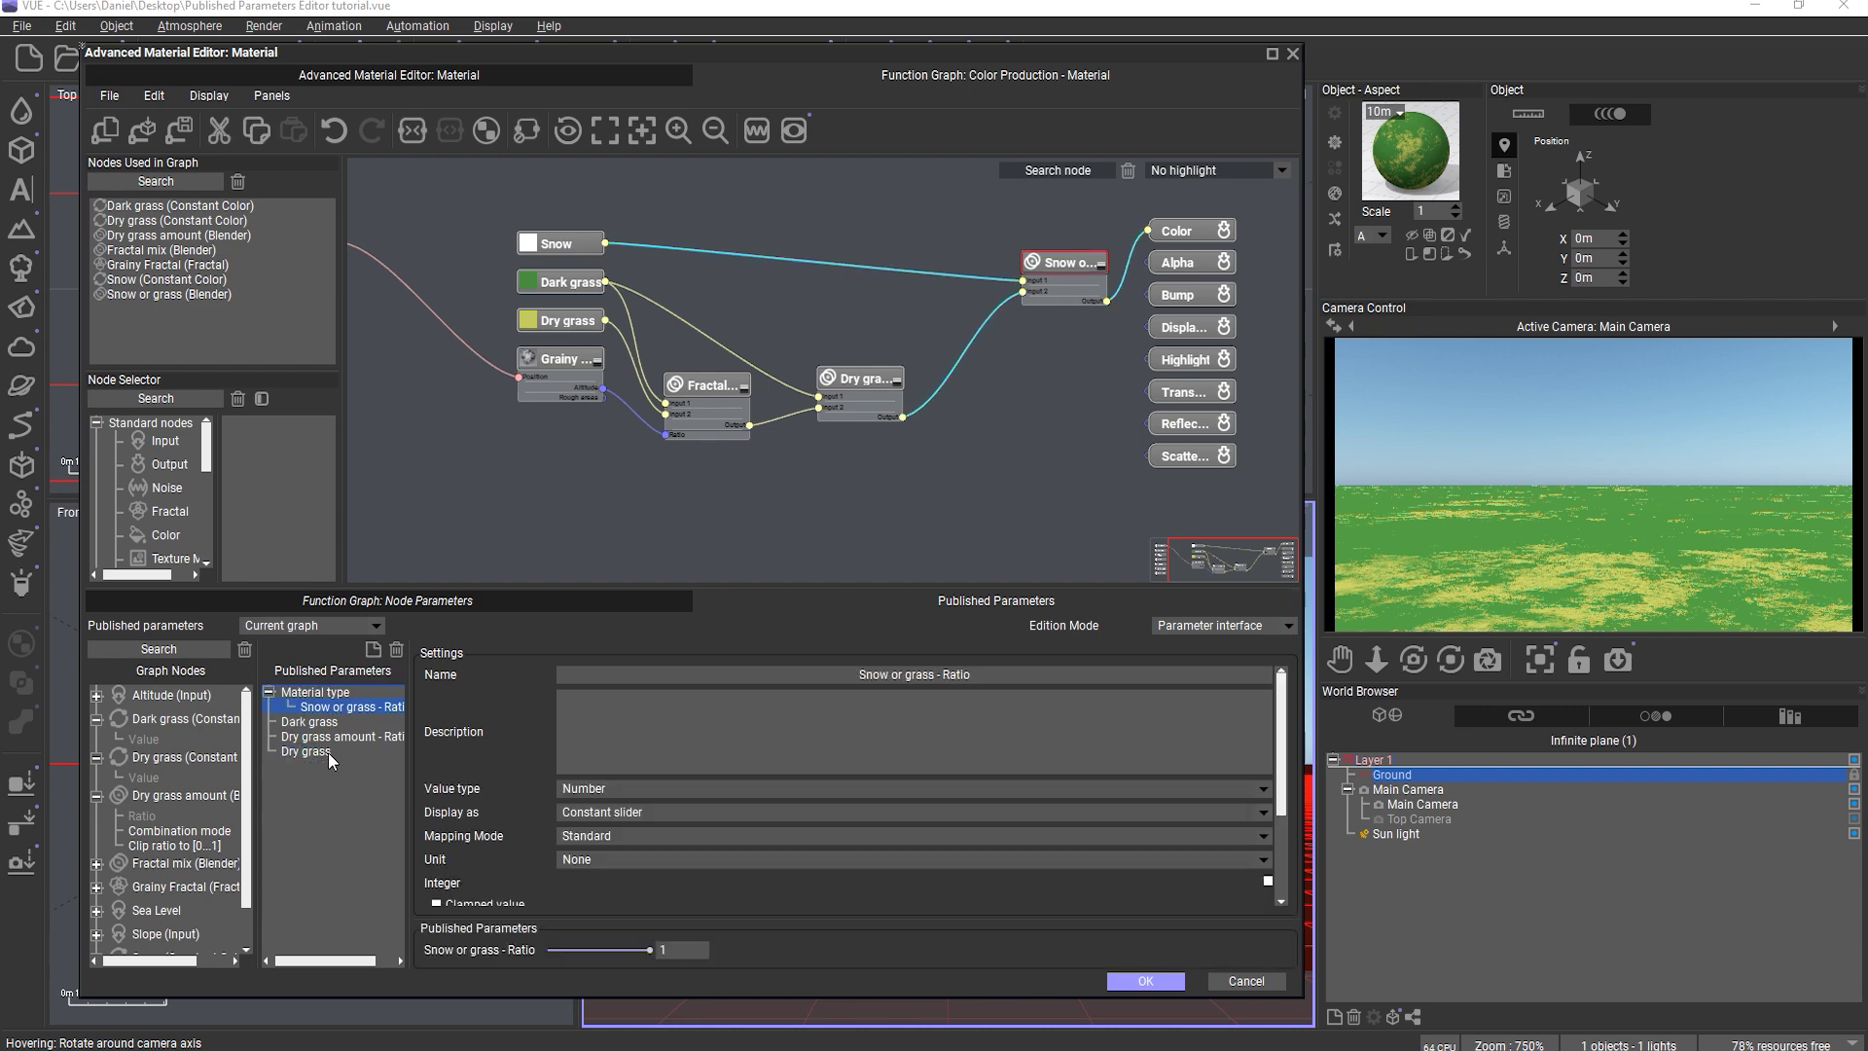
click(634, 680)
text(Select materi)
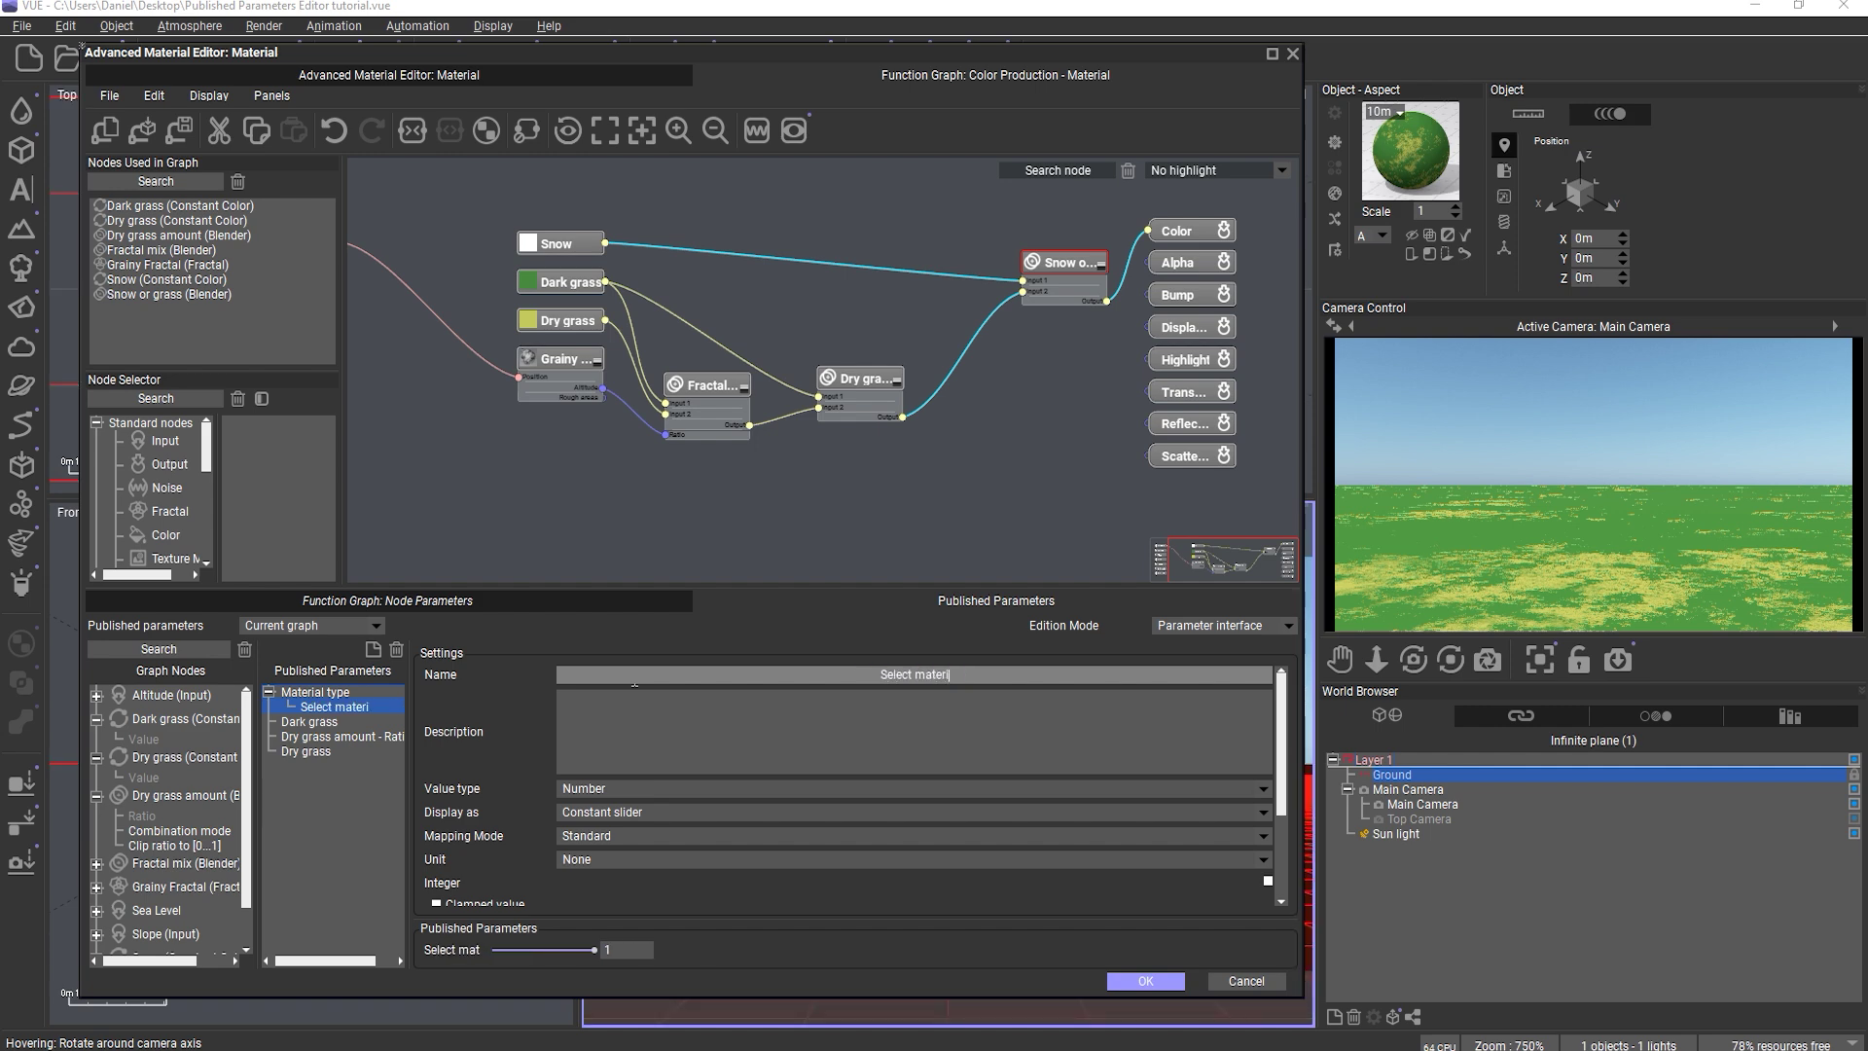
text(al type)
key(Return)
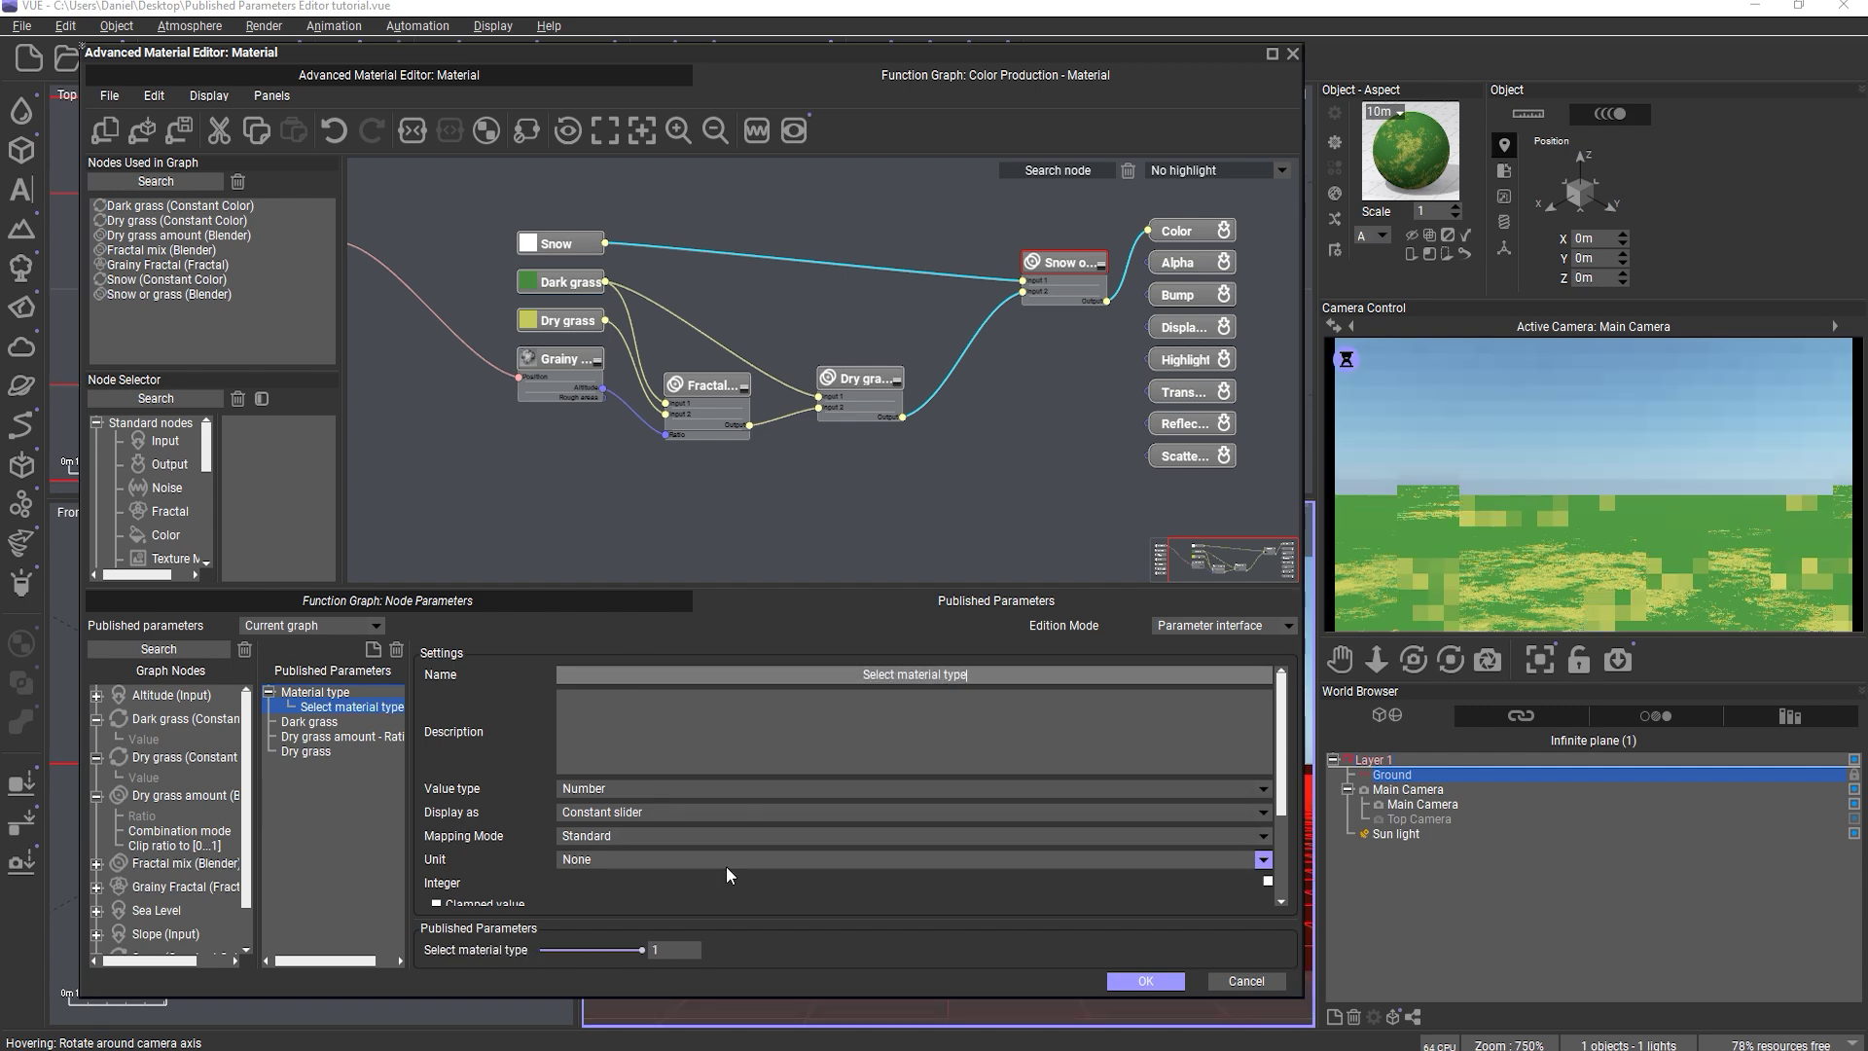
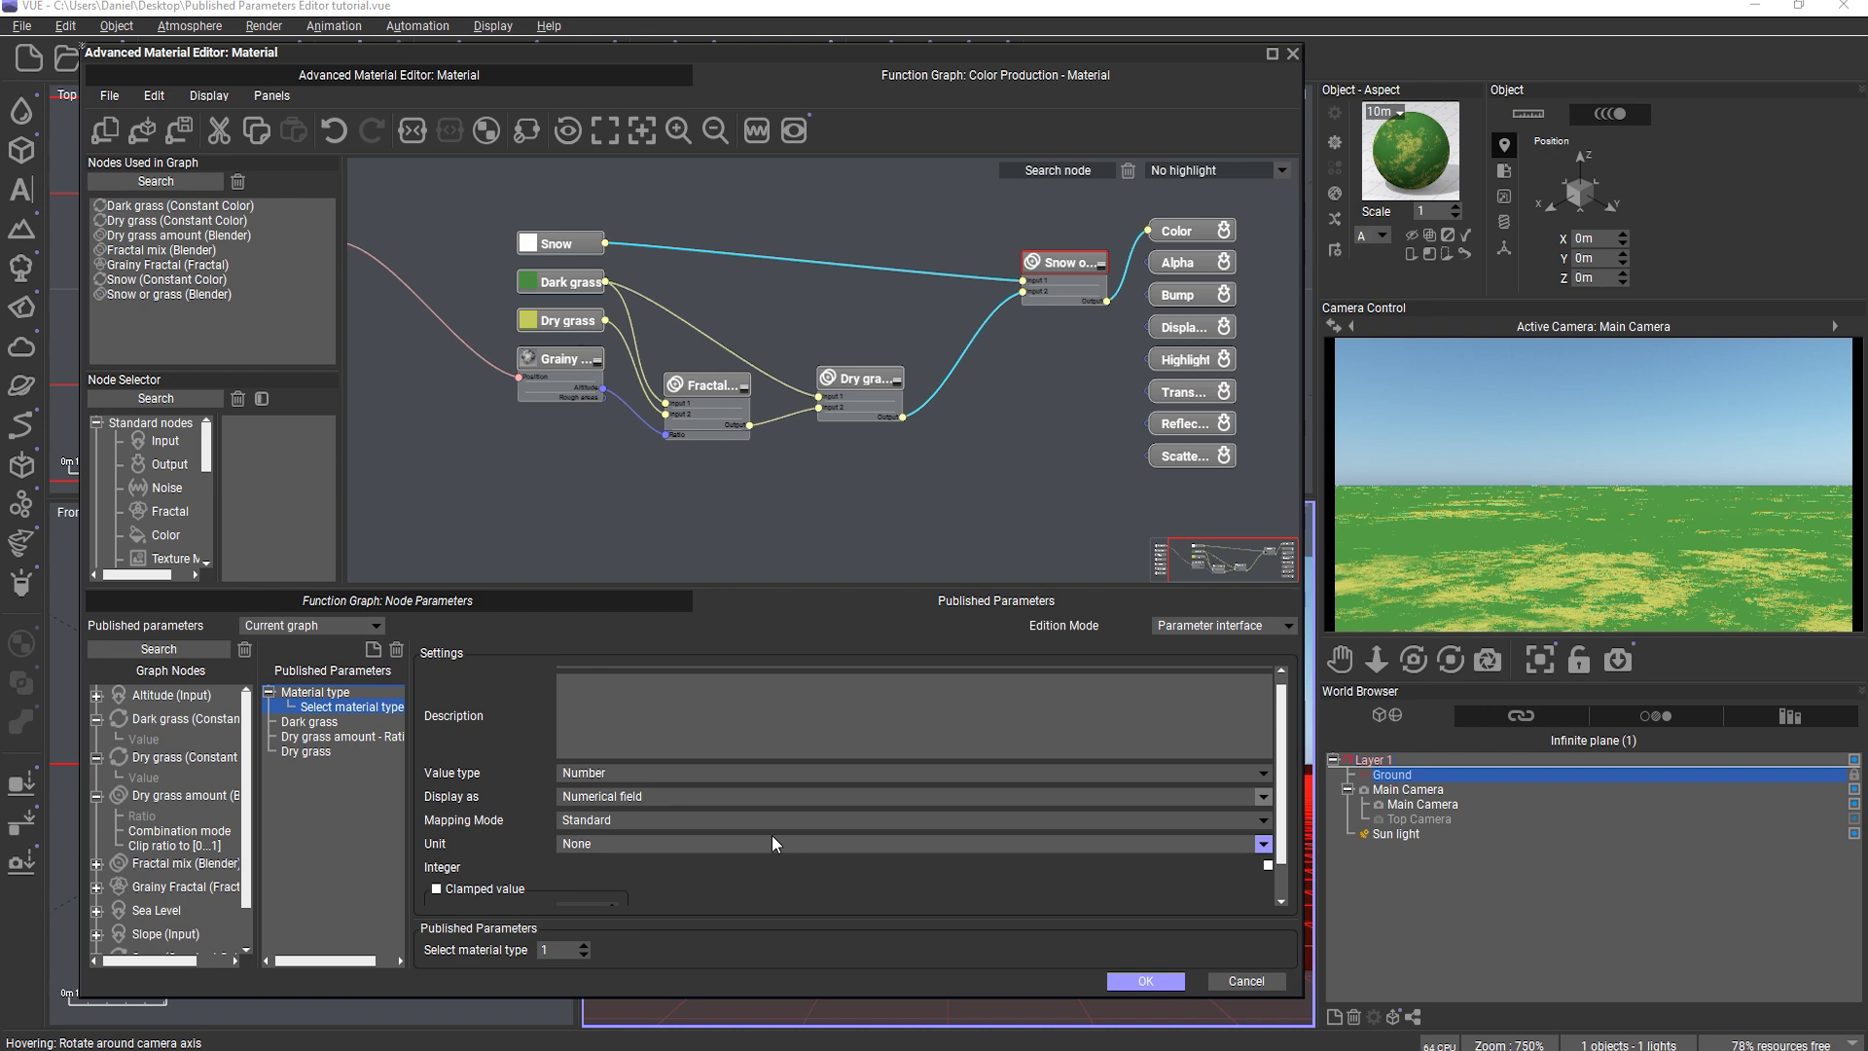
- Try Boolean as the value type of "Select material type", and settle on Enumeration
click(686, 775)
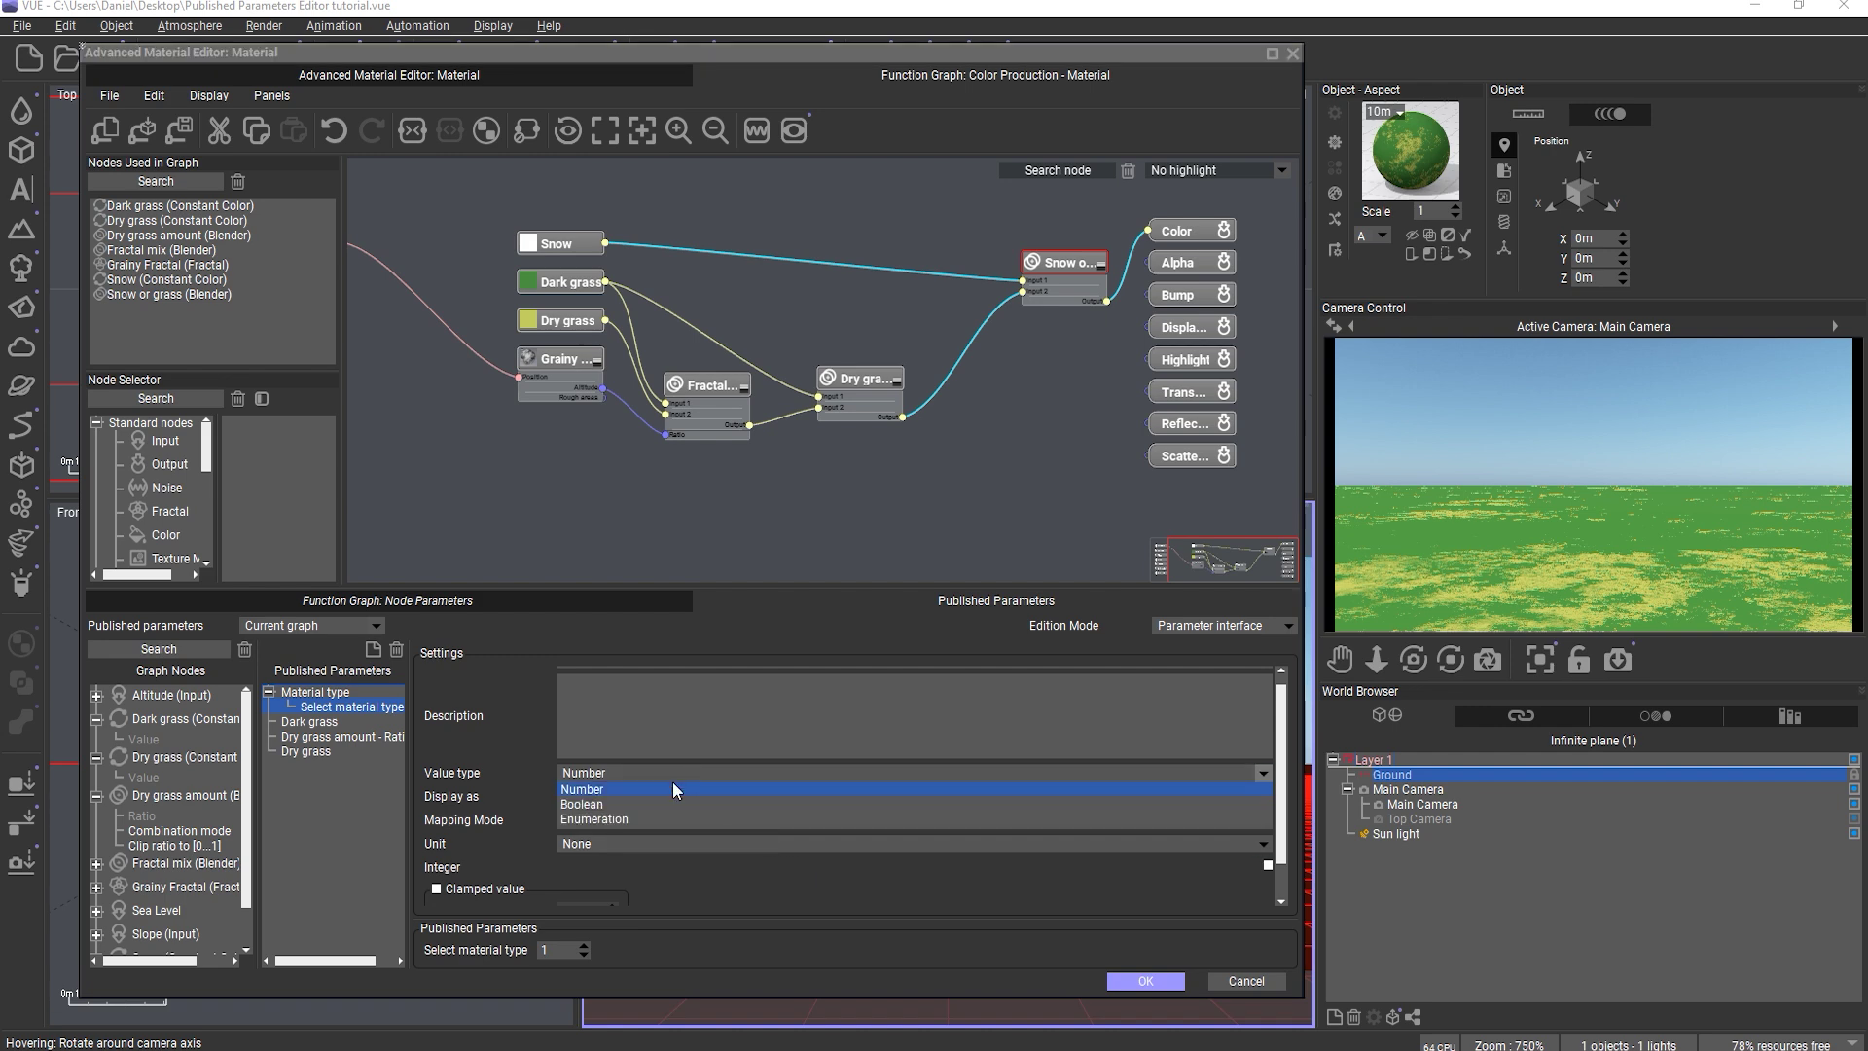
click(603, 804)
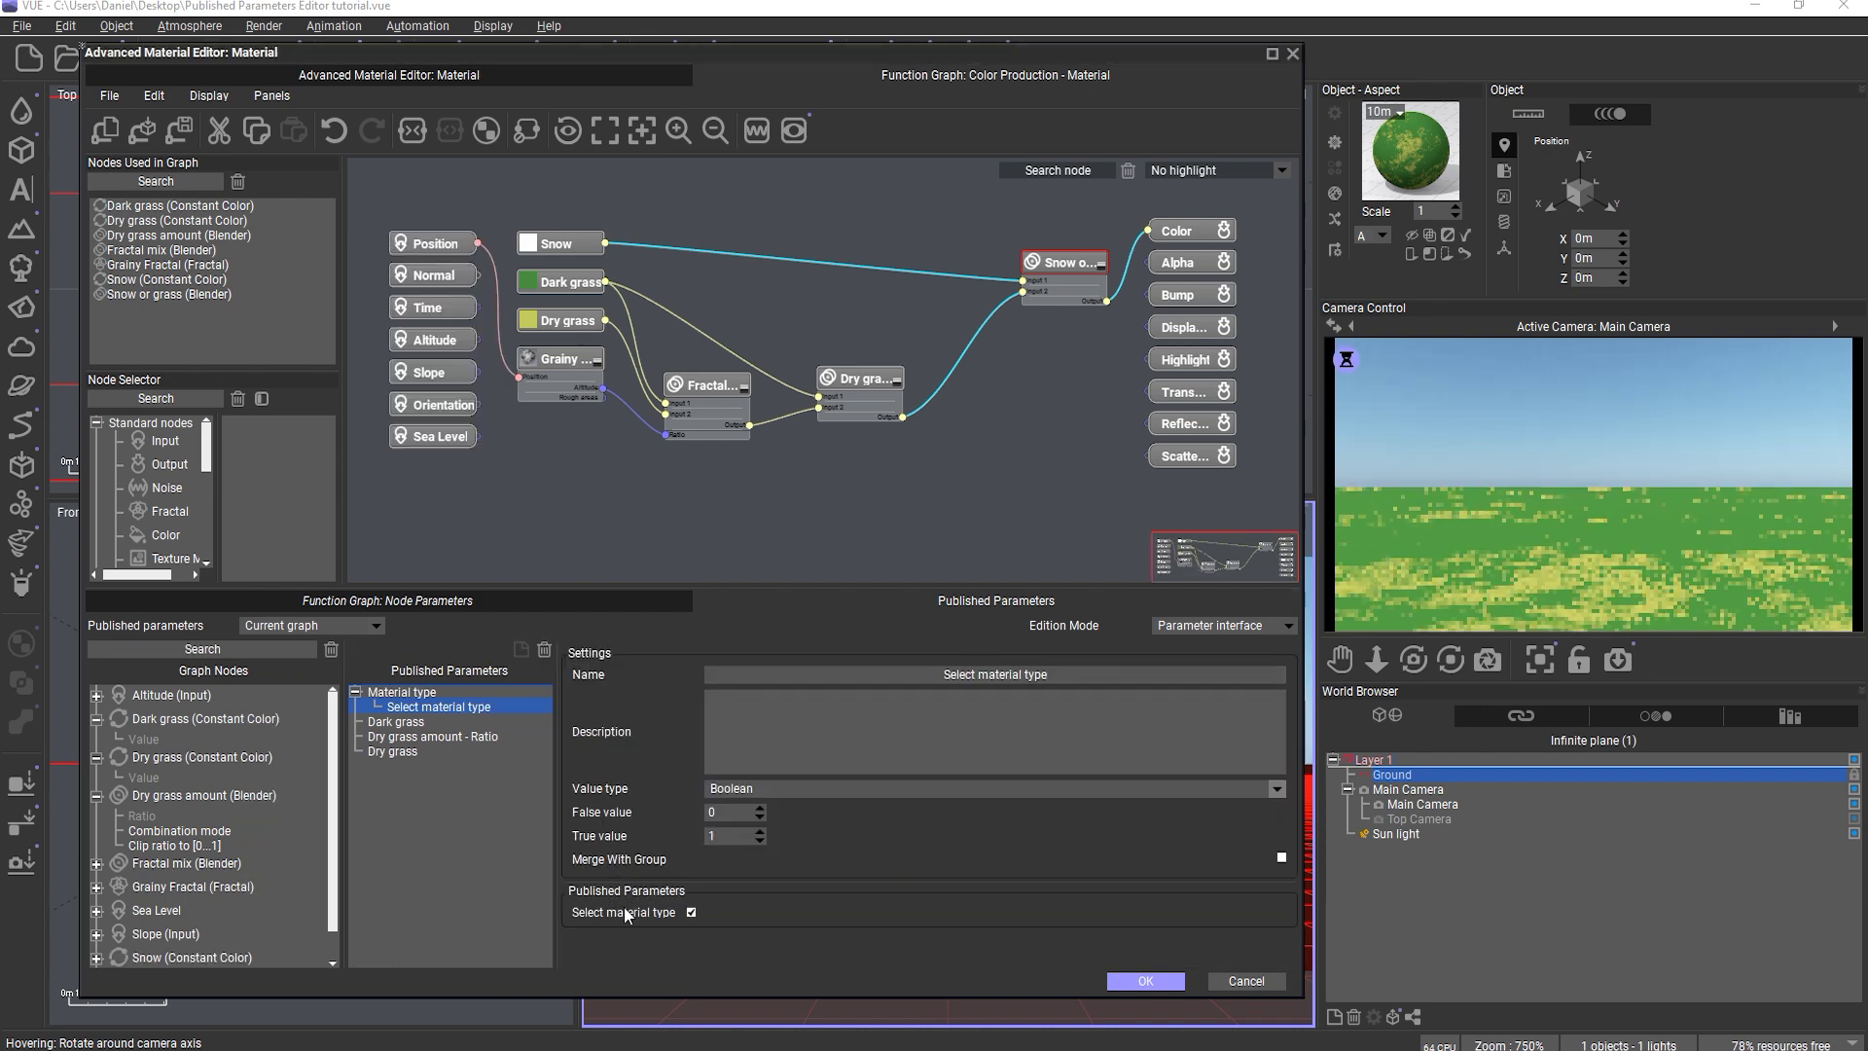
click(739, 791)
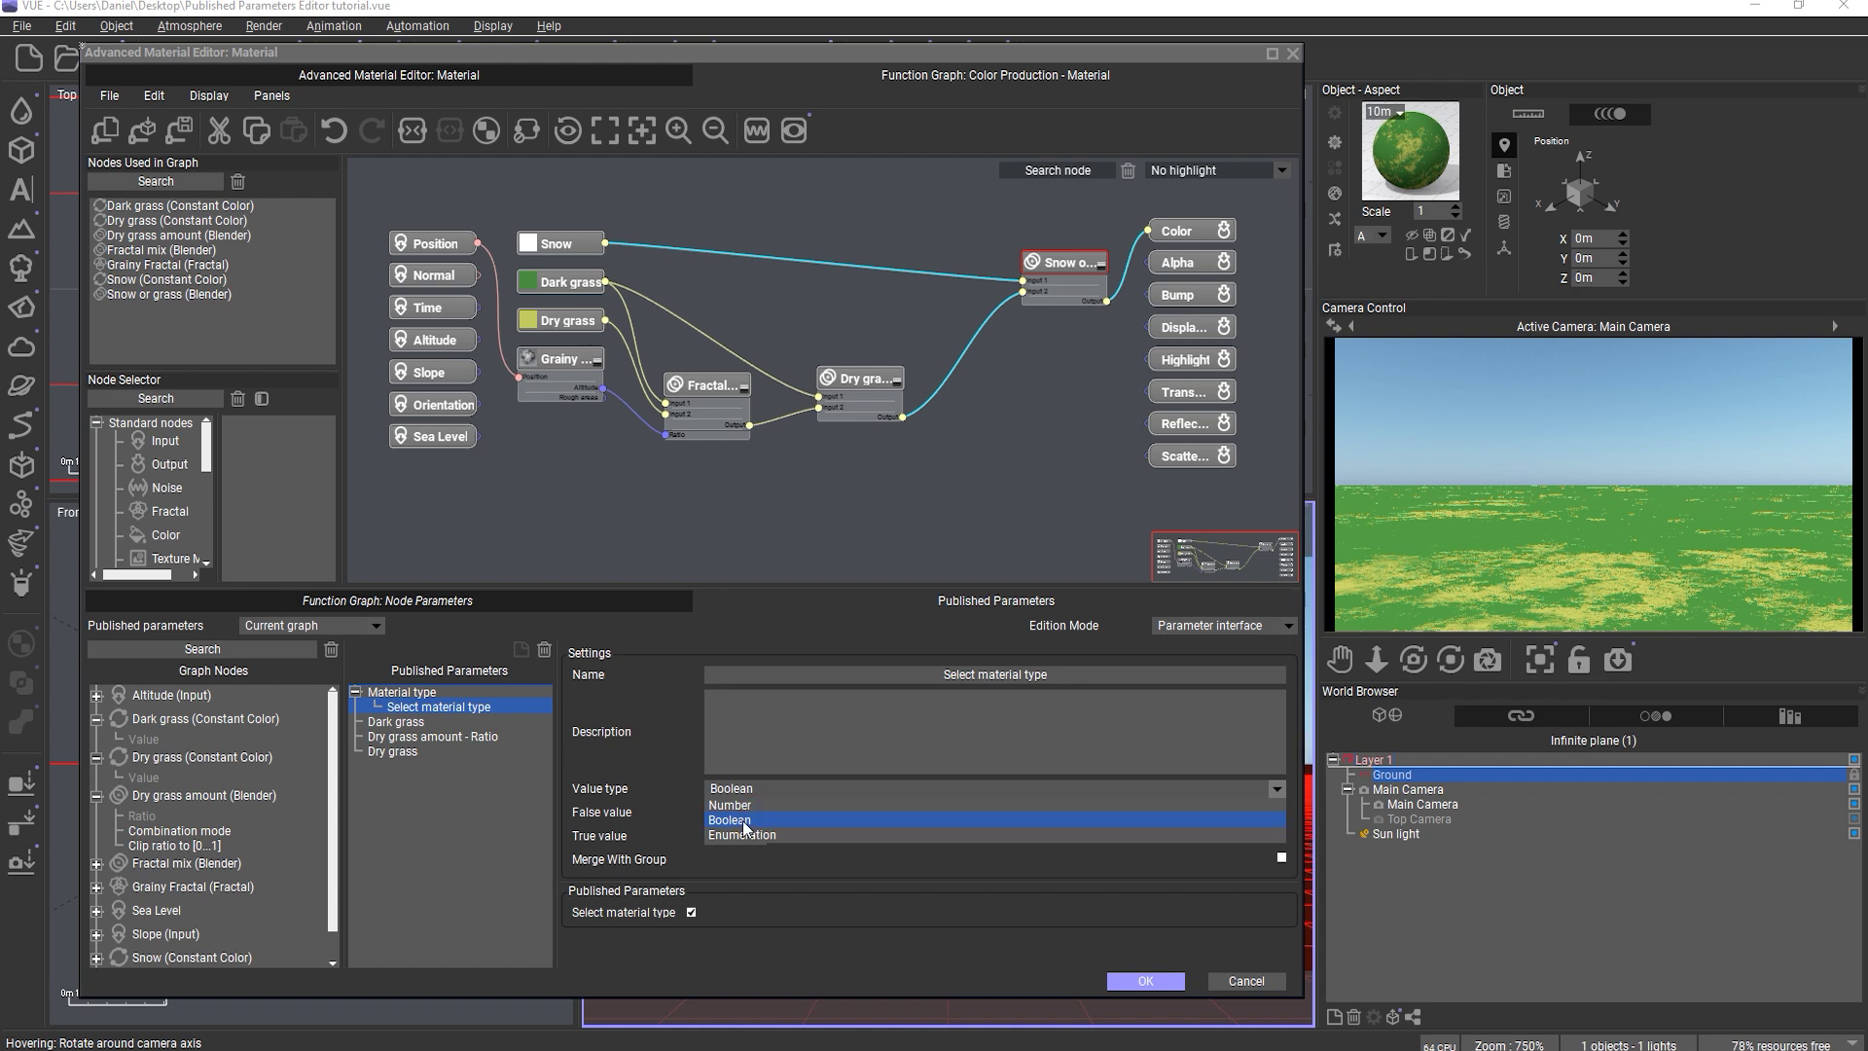
click(745, 835)
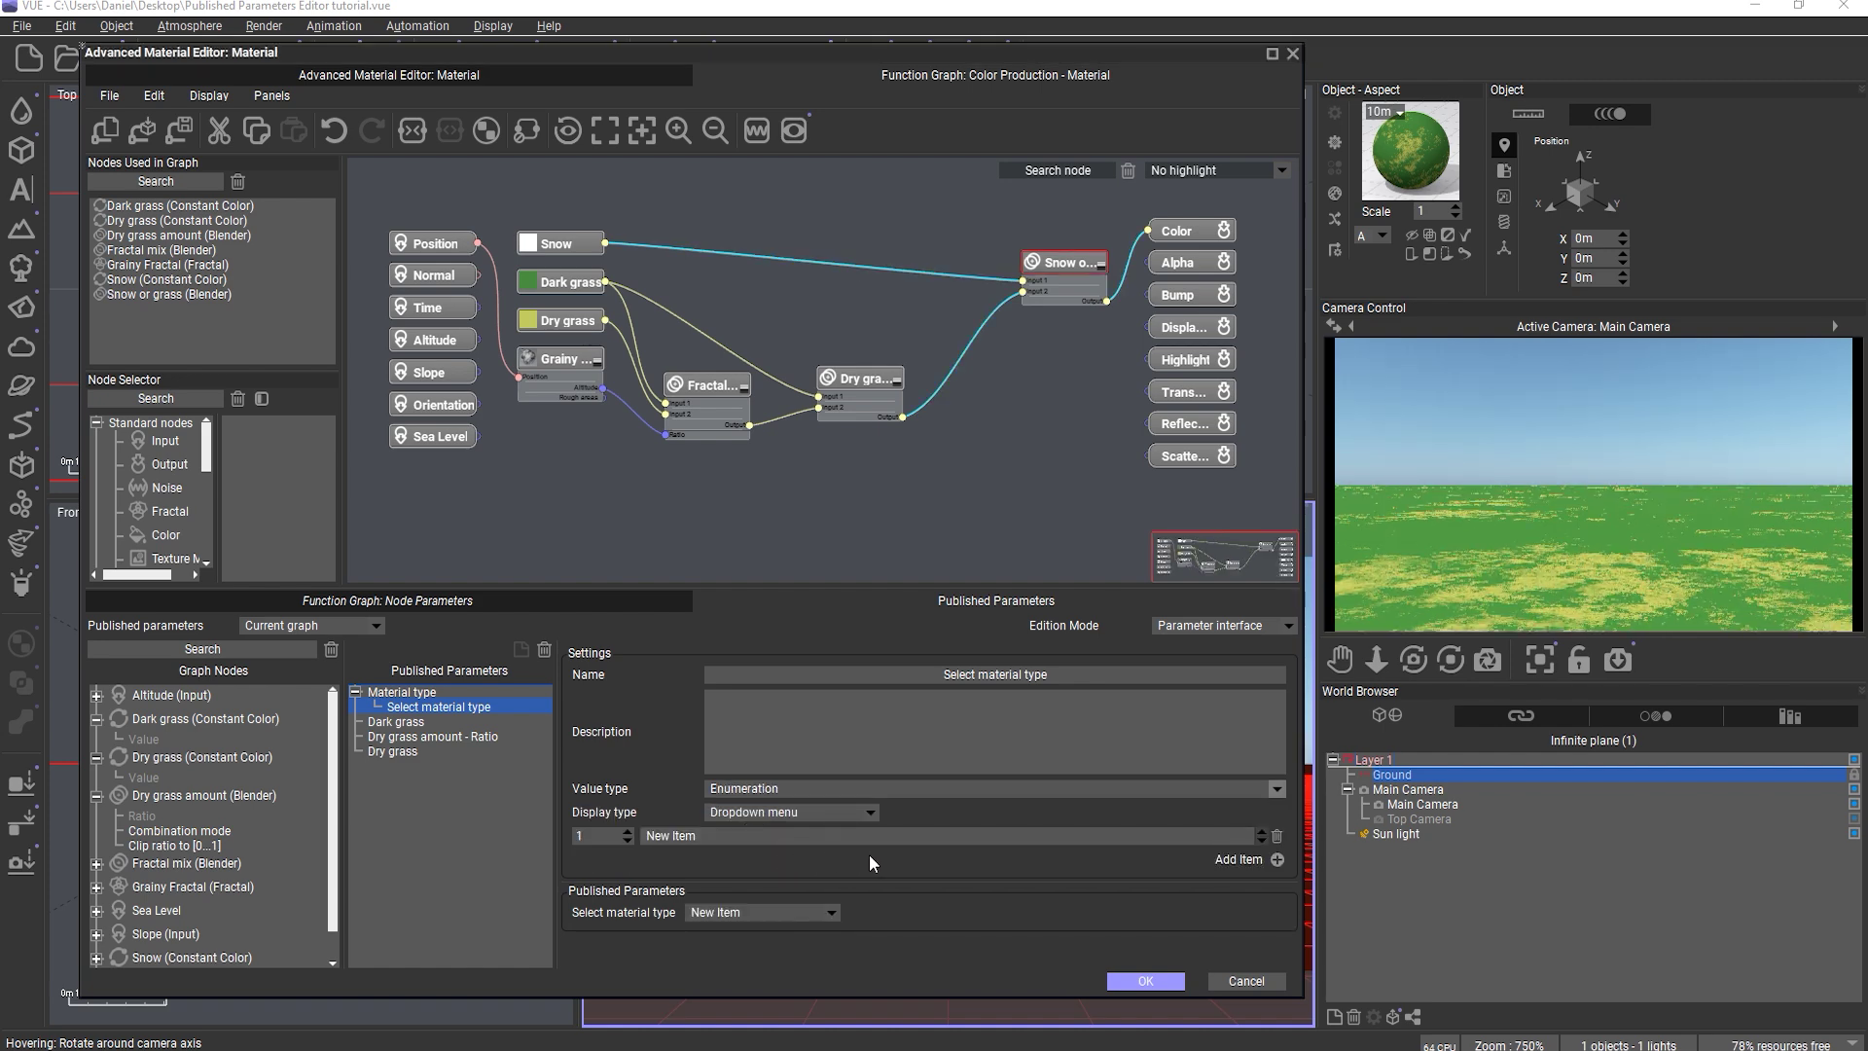
- Add a second enumeration item, name the two items "Snow" and "Grass", and set the Snow item's value to 0
click(1276, 860)
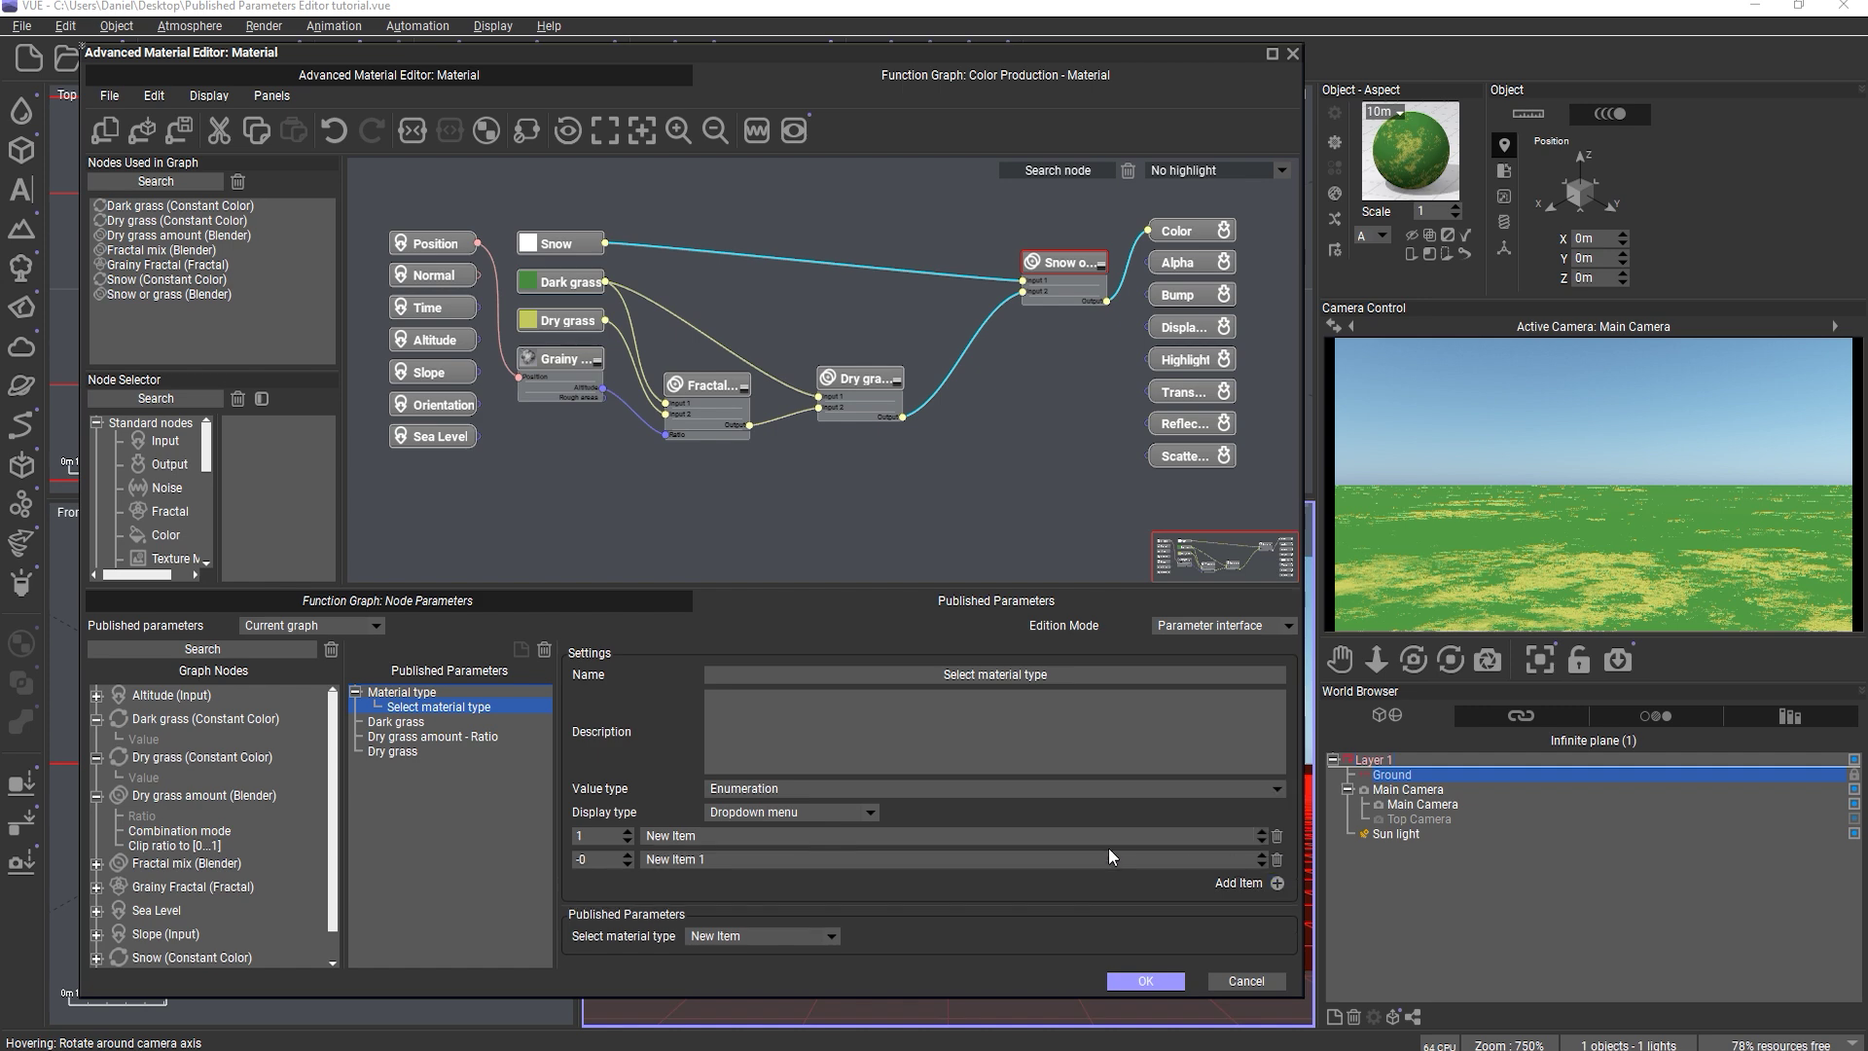
click(860, 836)
text(Snow)
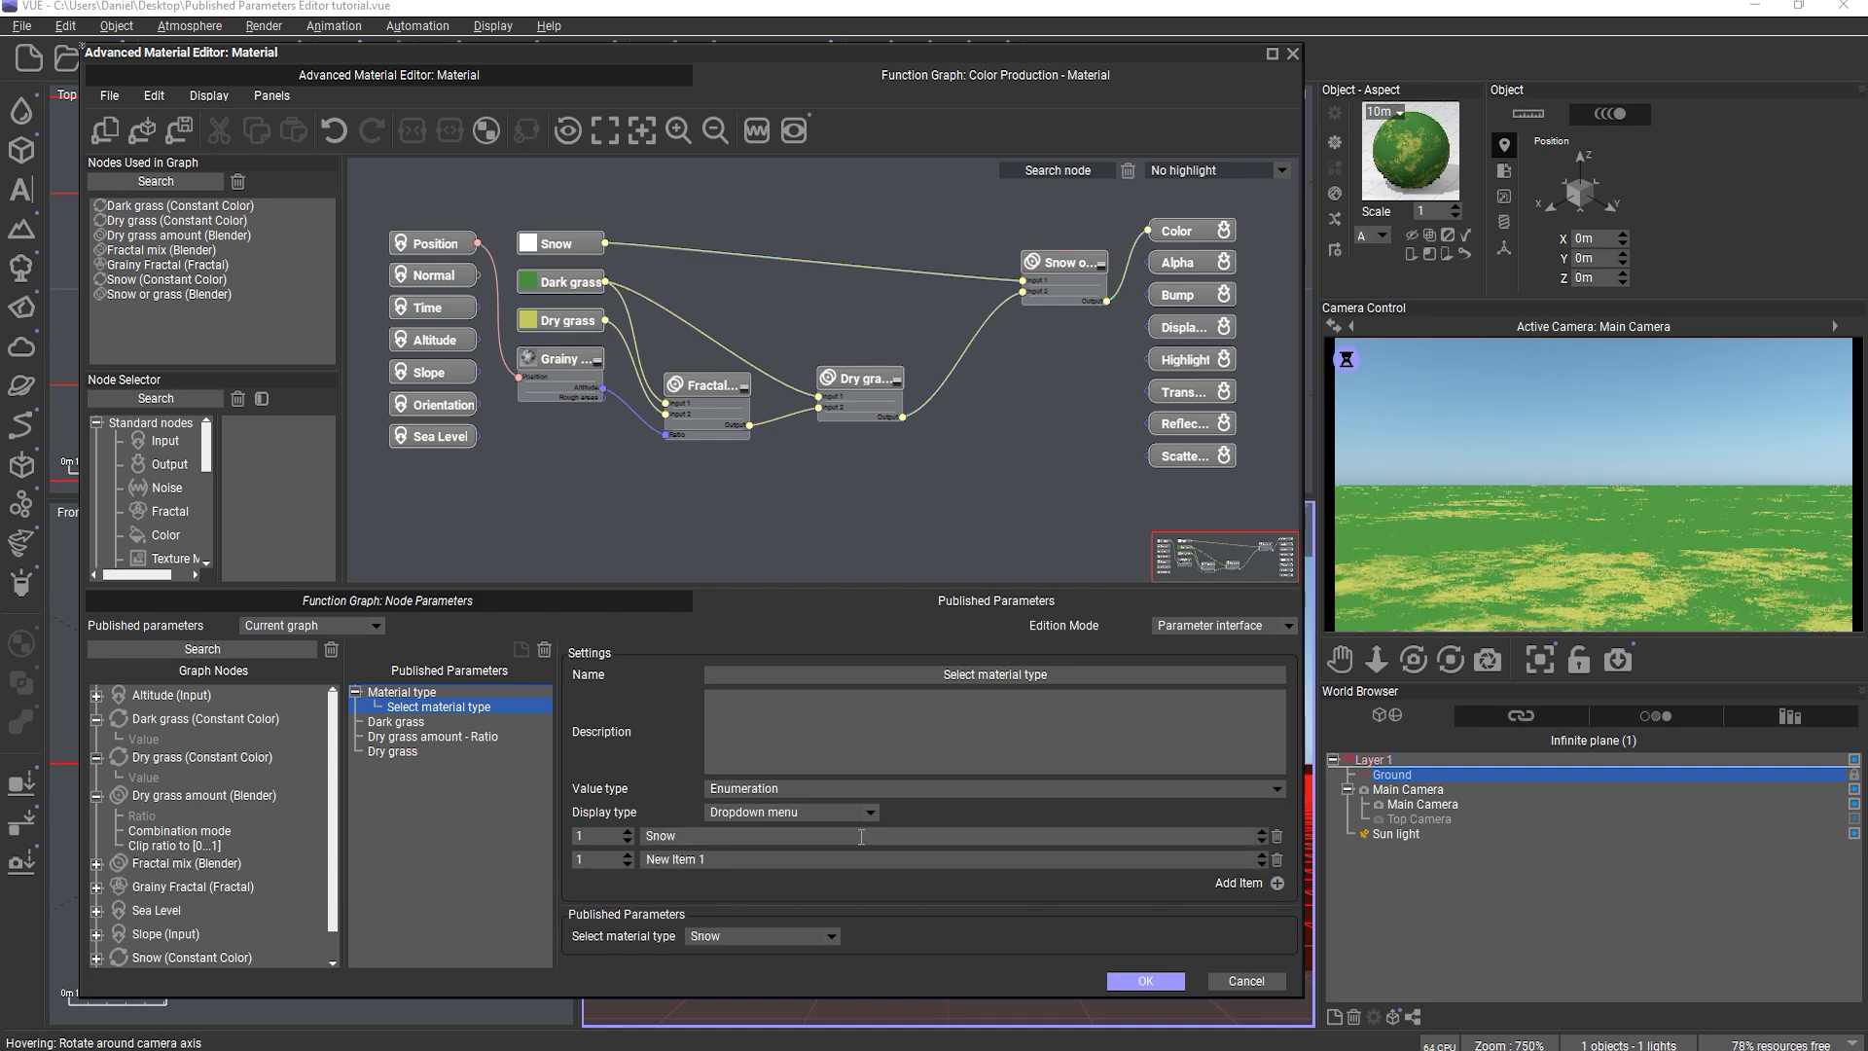
click(846, 860)
text(Grass)
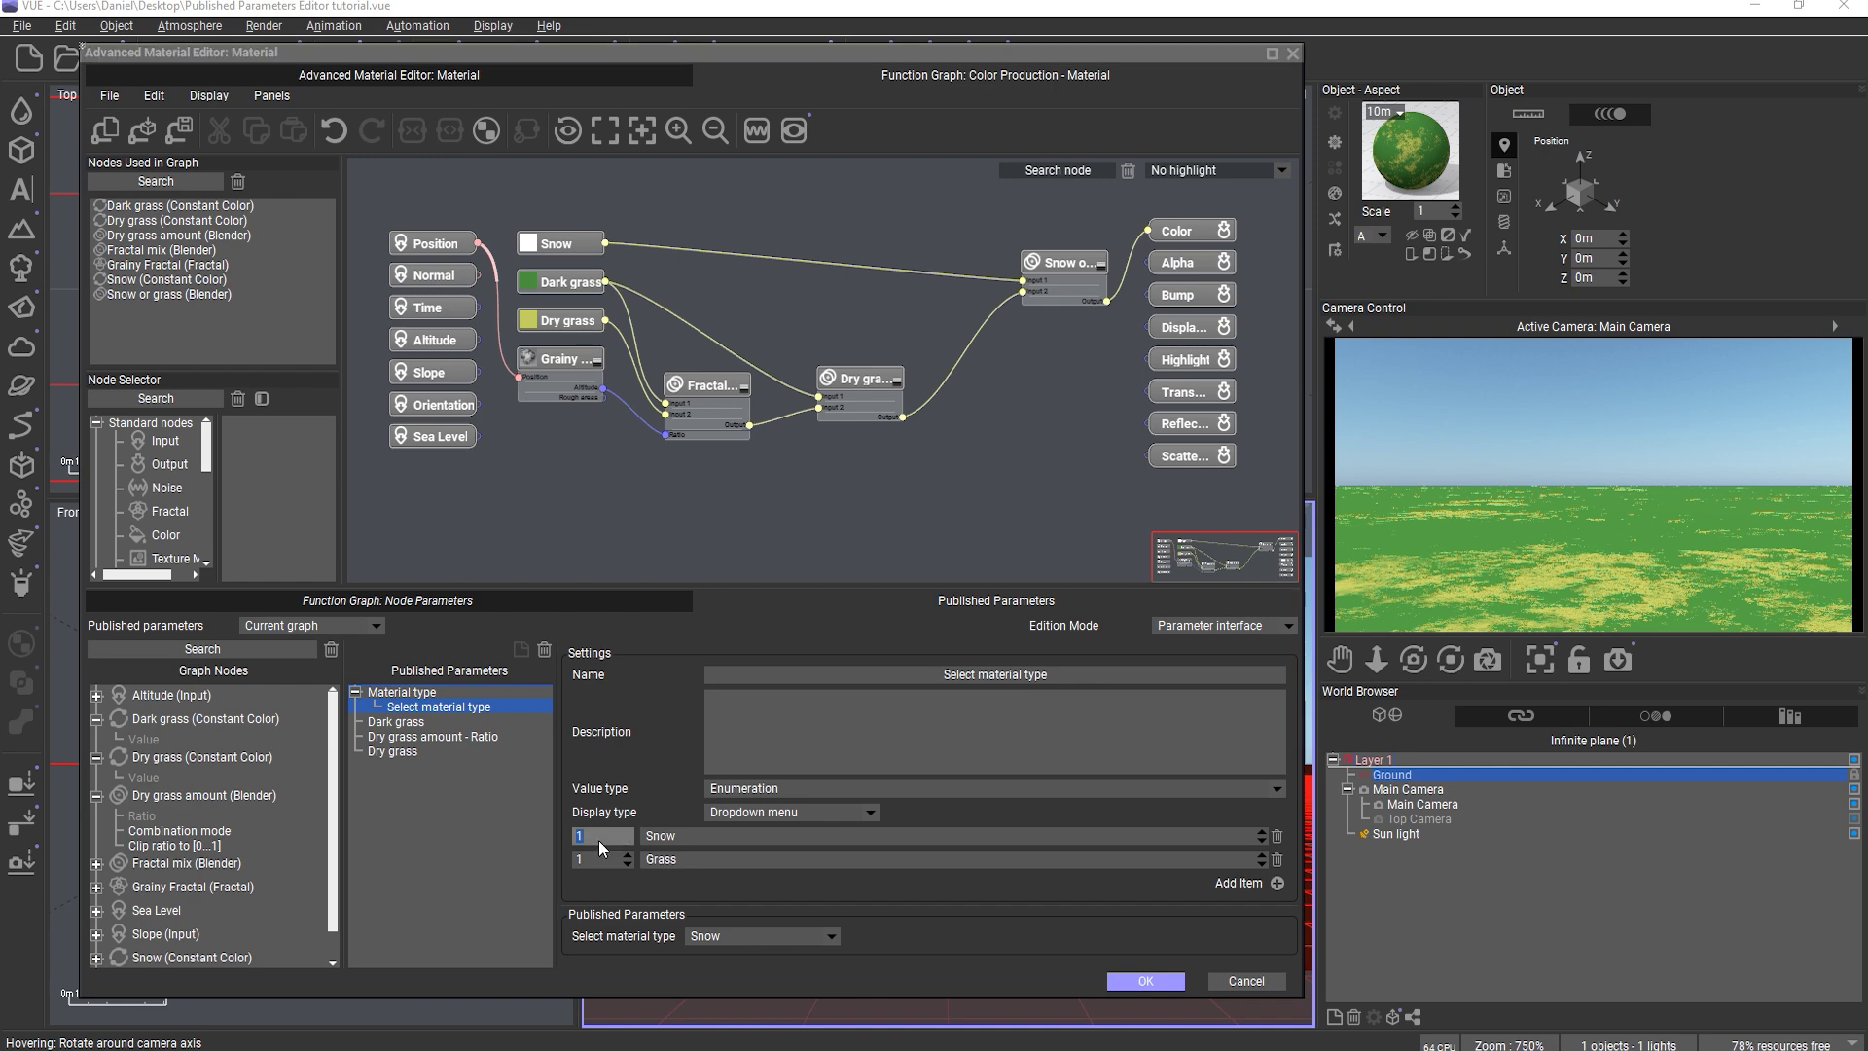
scroll(600, 839, down, 1)
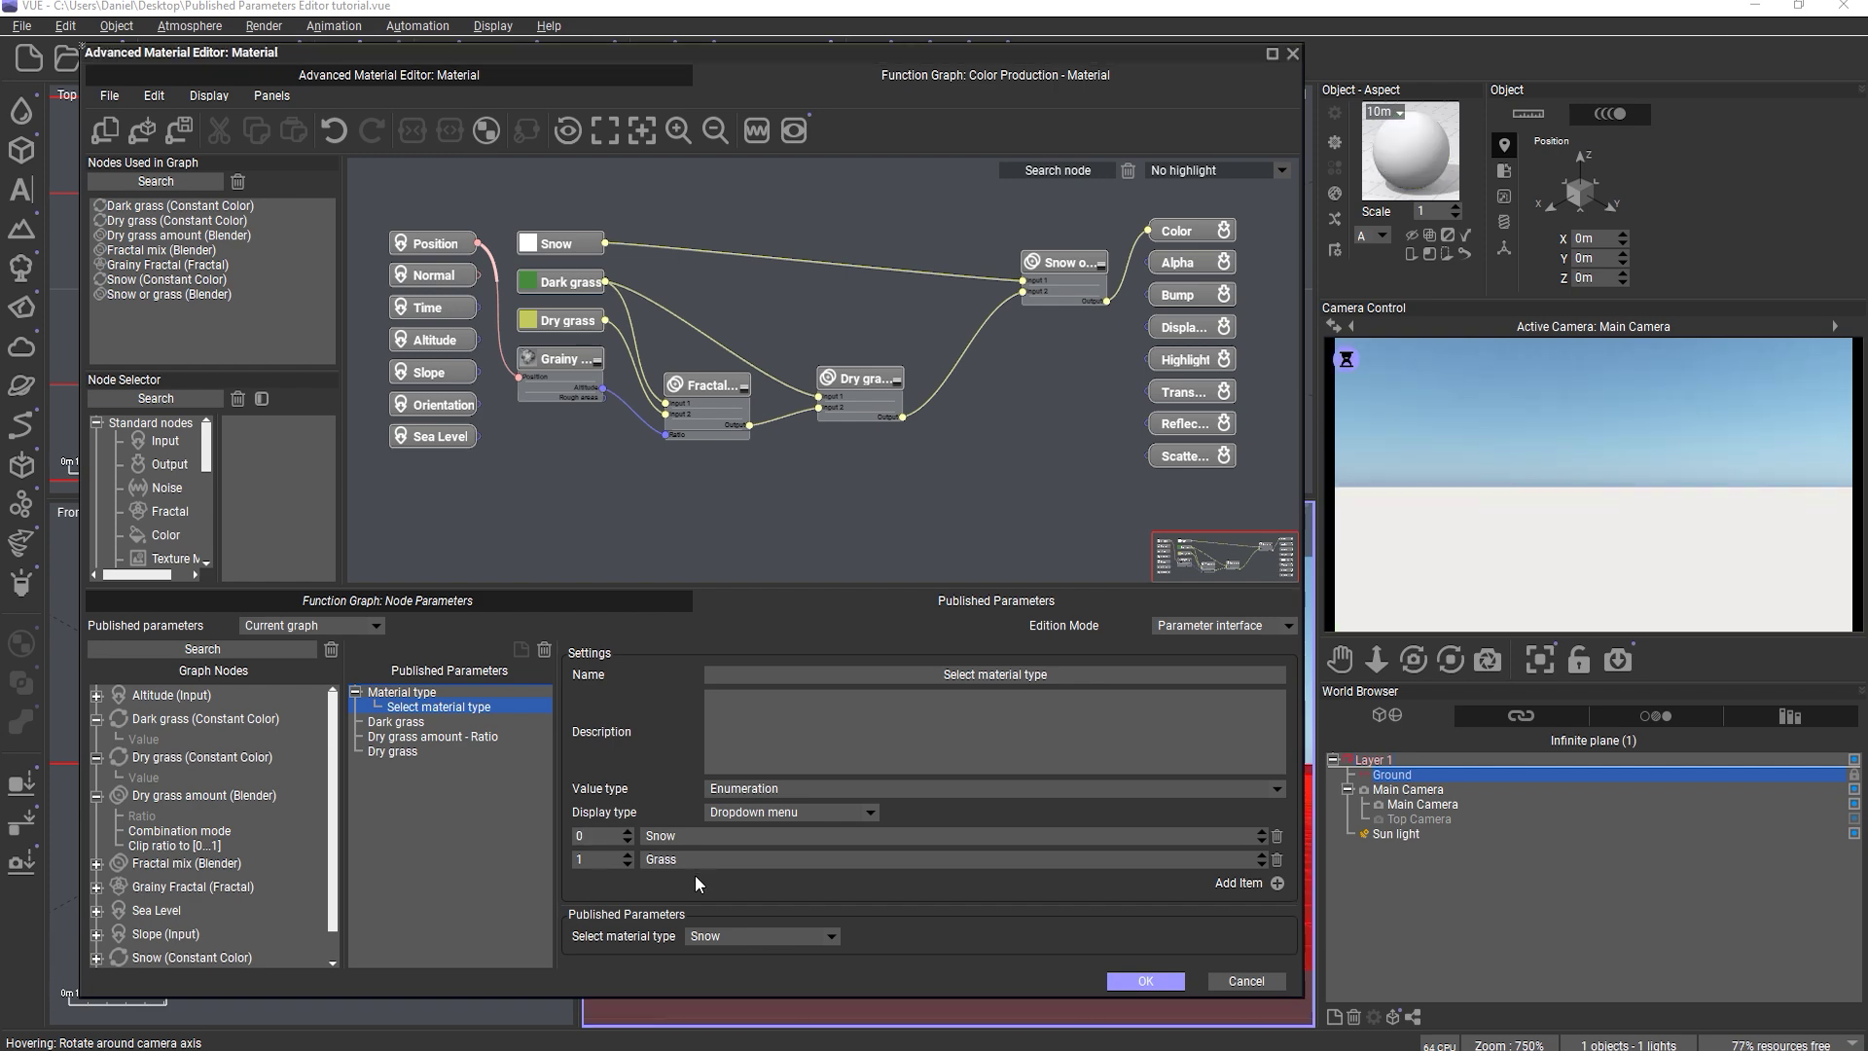
- Test the "Select material type" dropdown by choosing Grass and returning to Snow
click(780, 934)
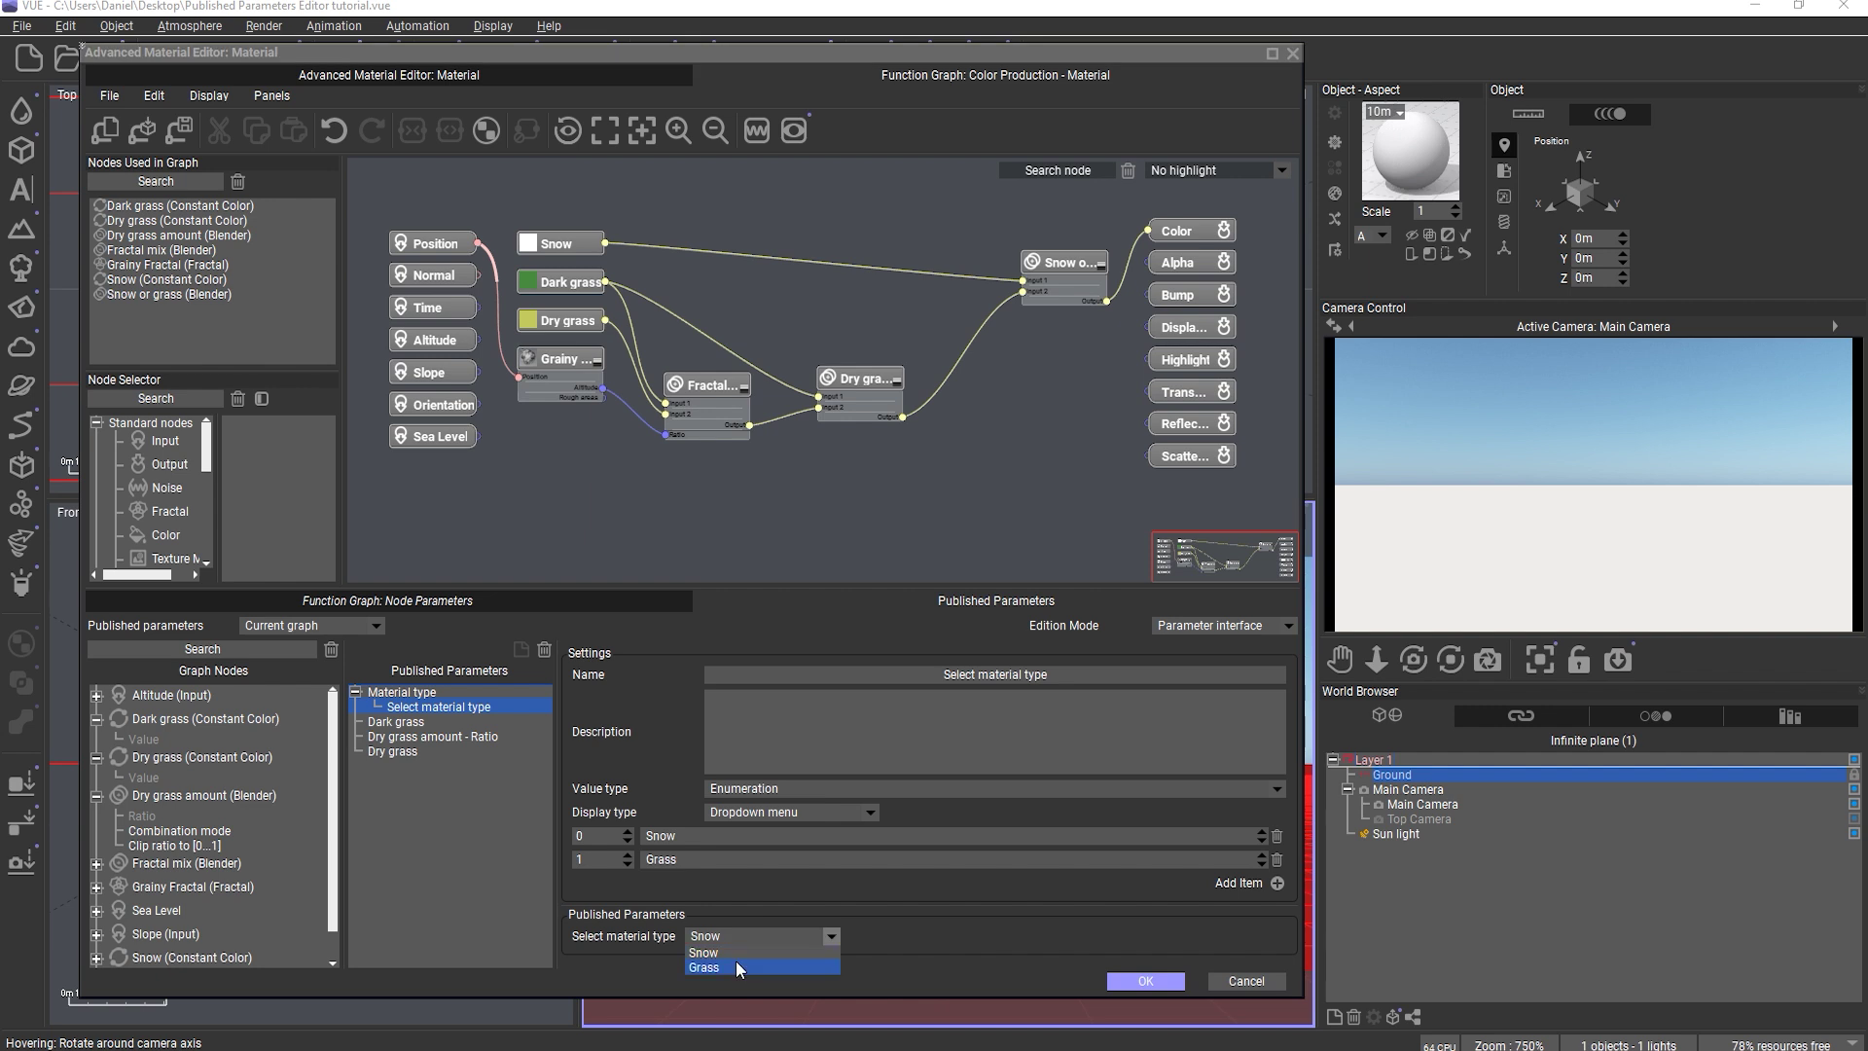
click(723, 966)
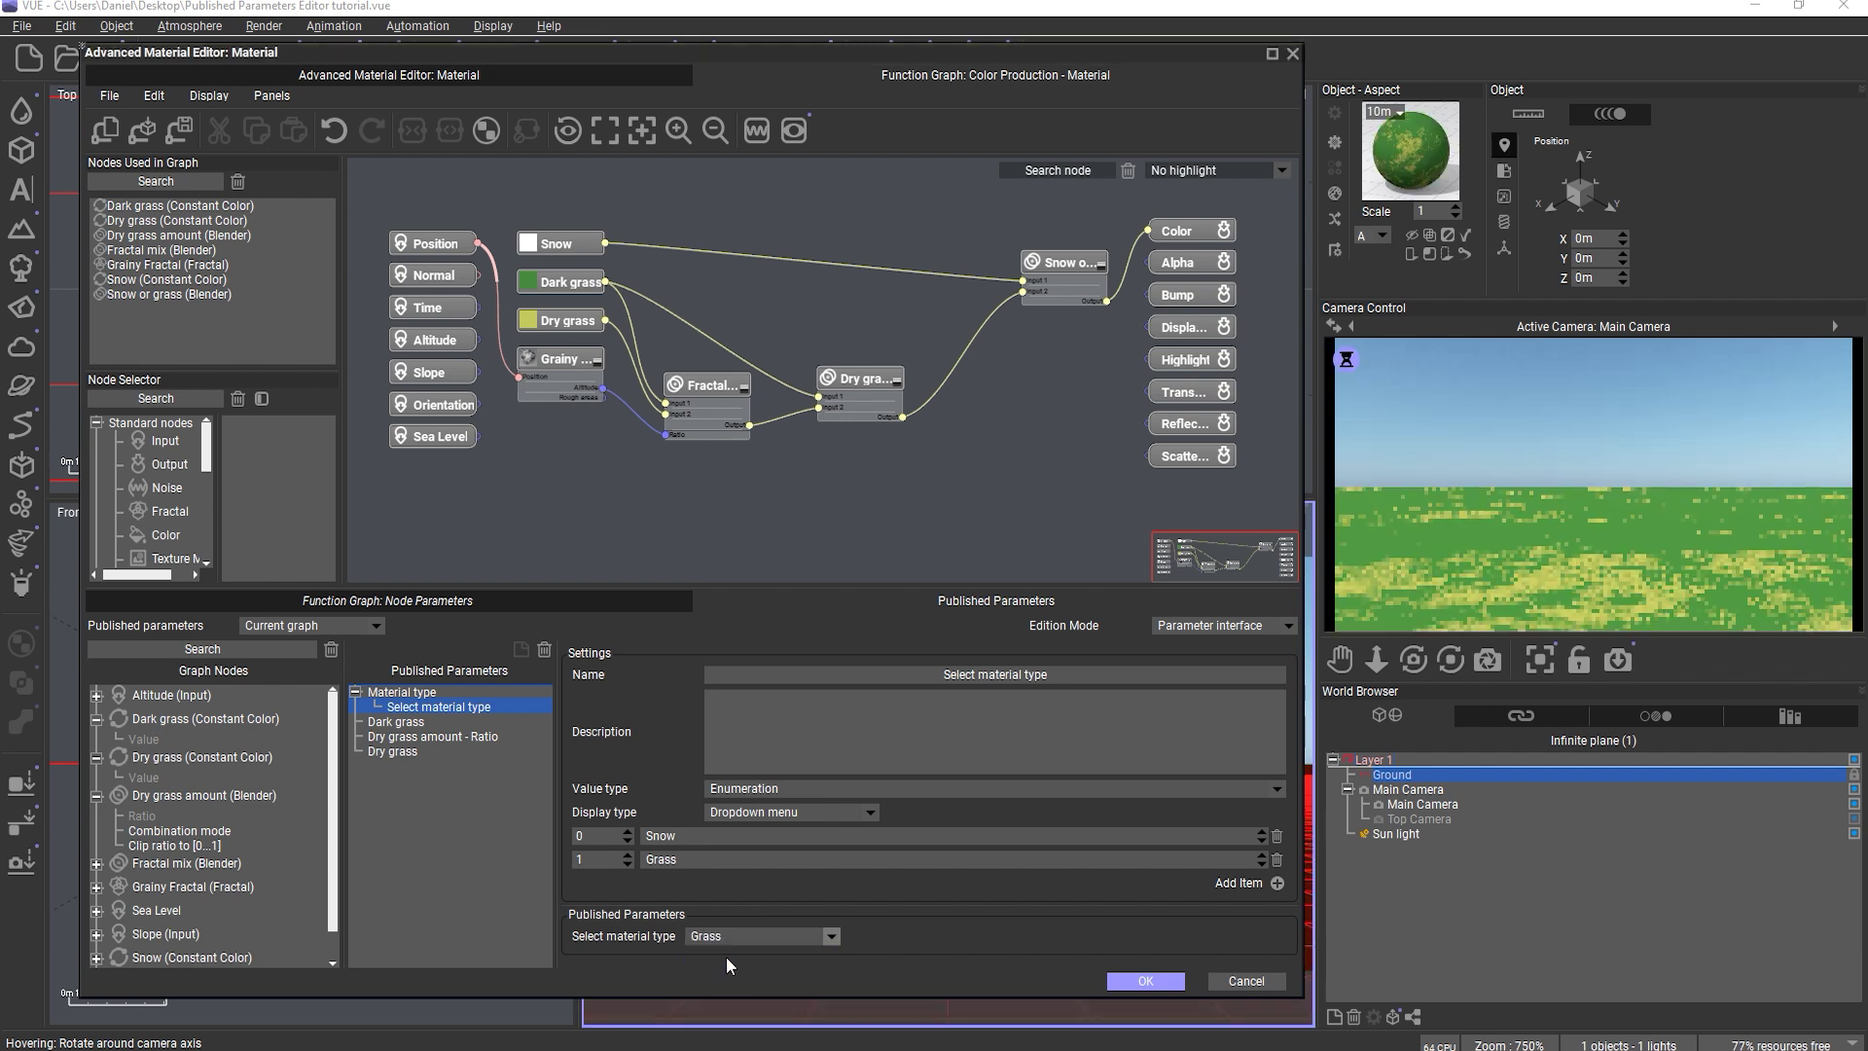
click(728, 937)
click(717, 950)
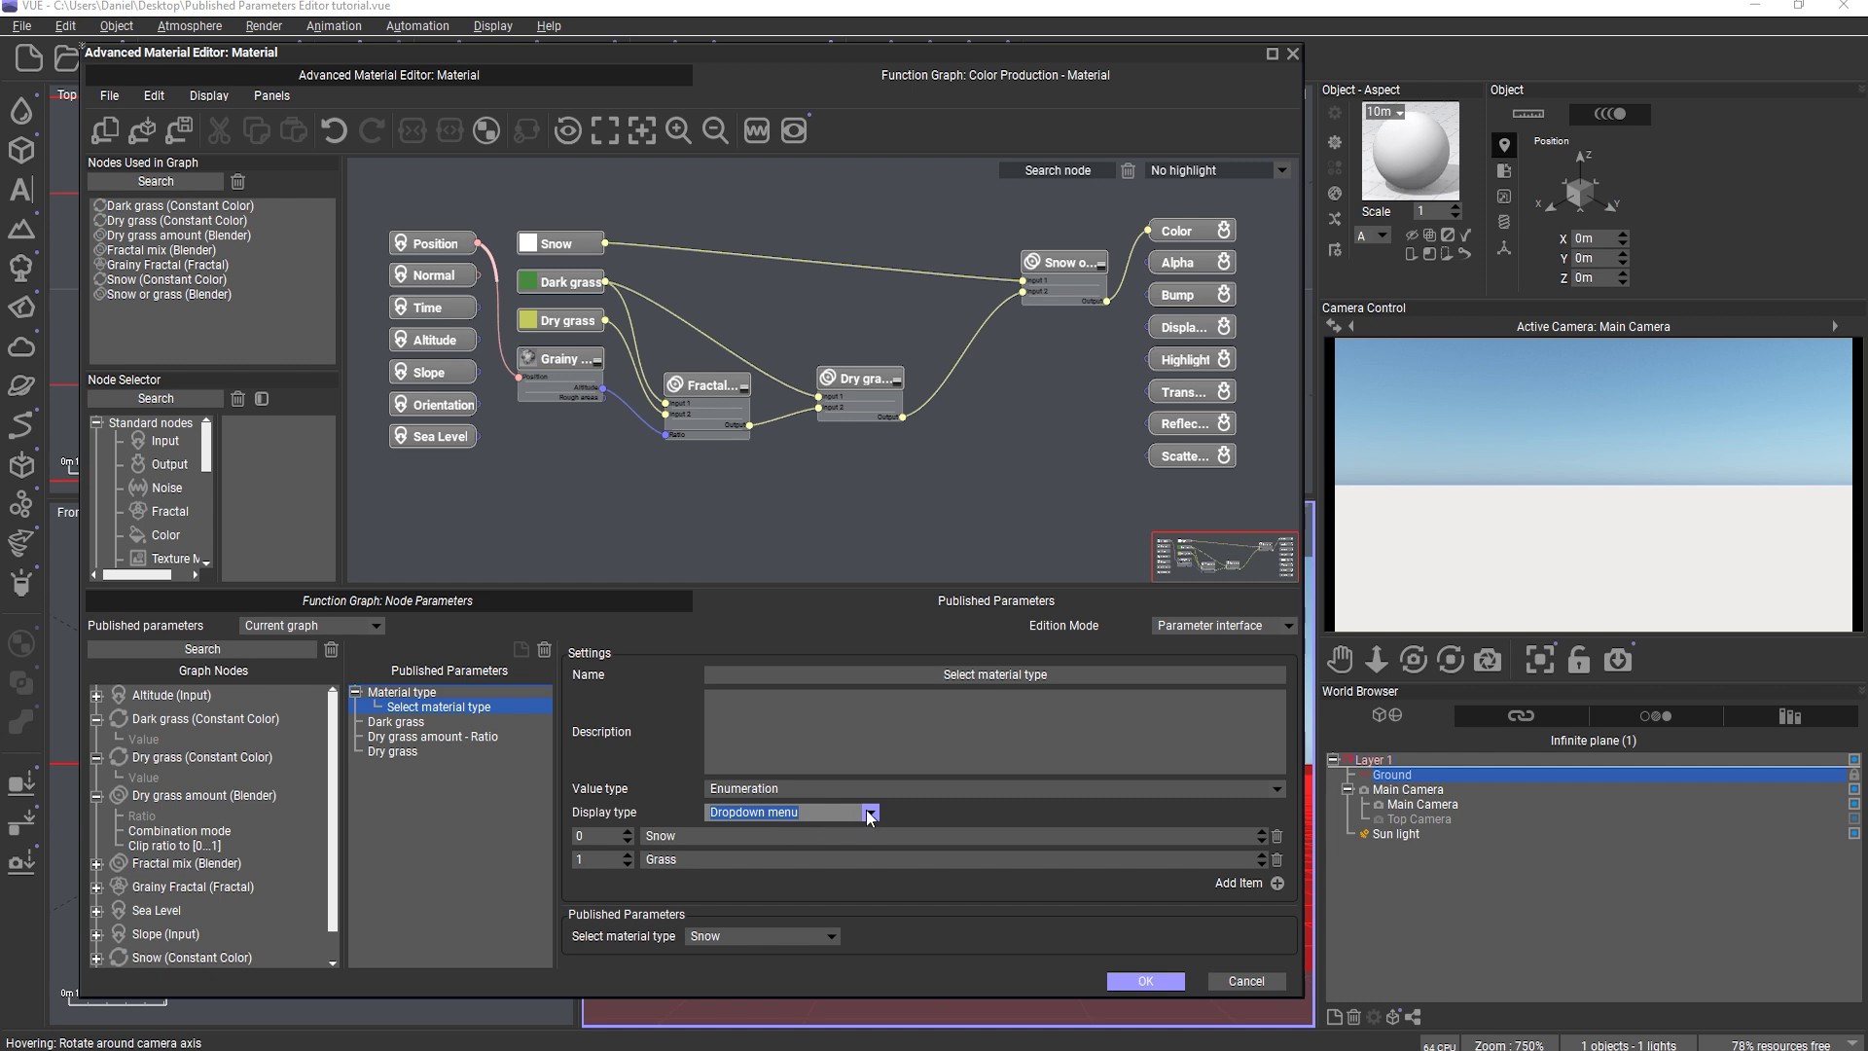
- Set the display type of "Select material type" to Radio buttons and try the Grass option
click(778, 817)
click(785, 842)
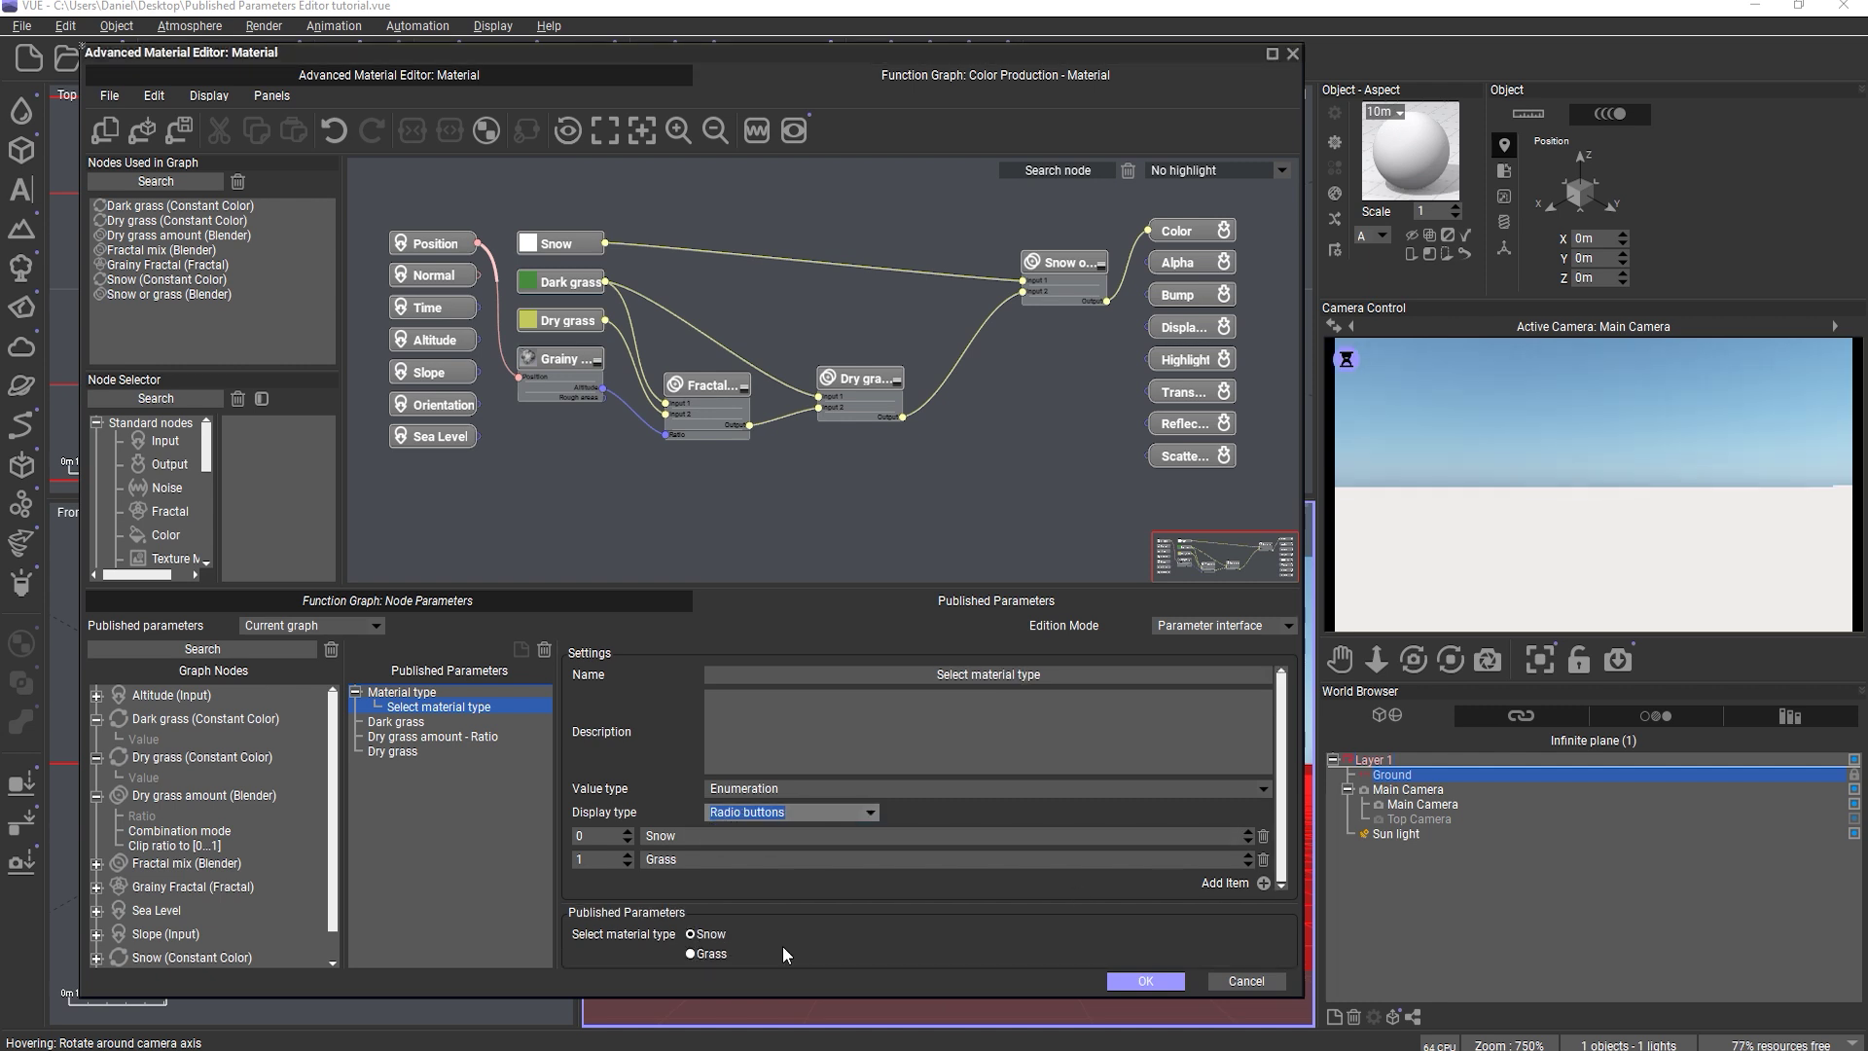
click(691, 954)
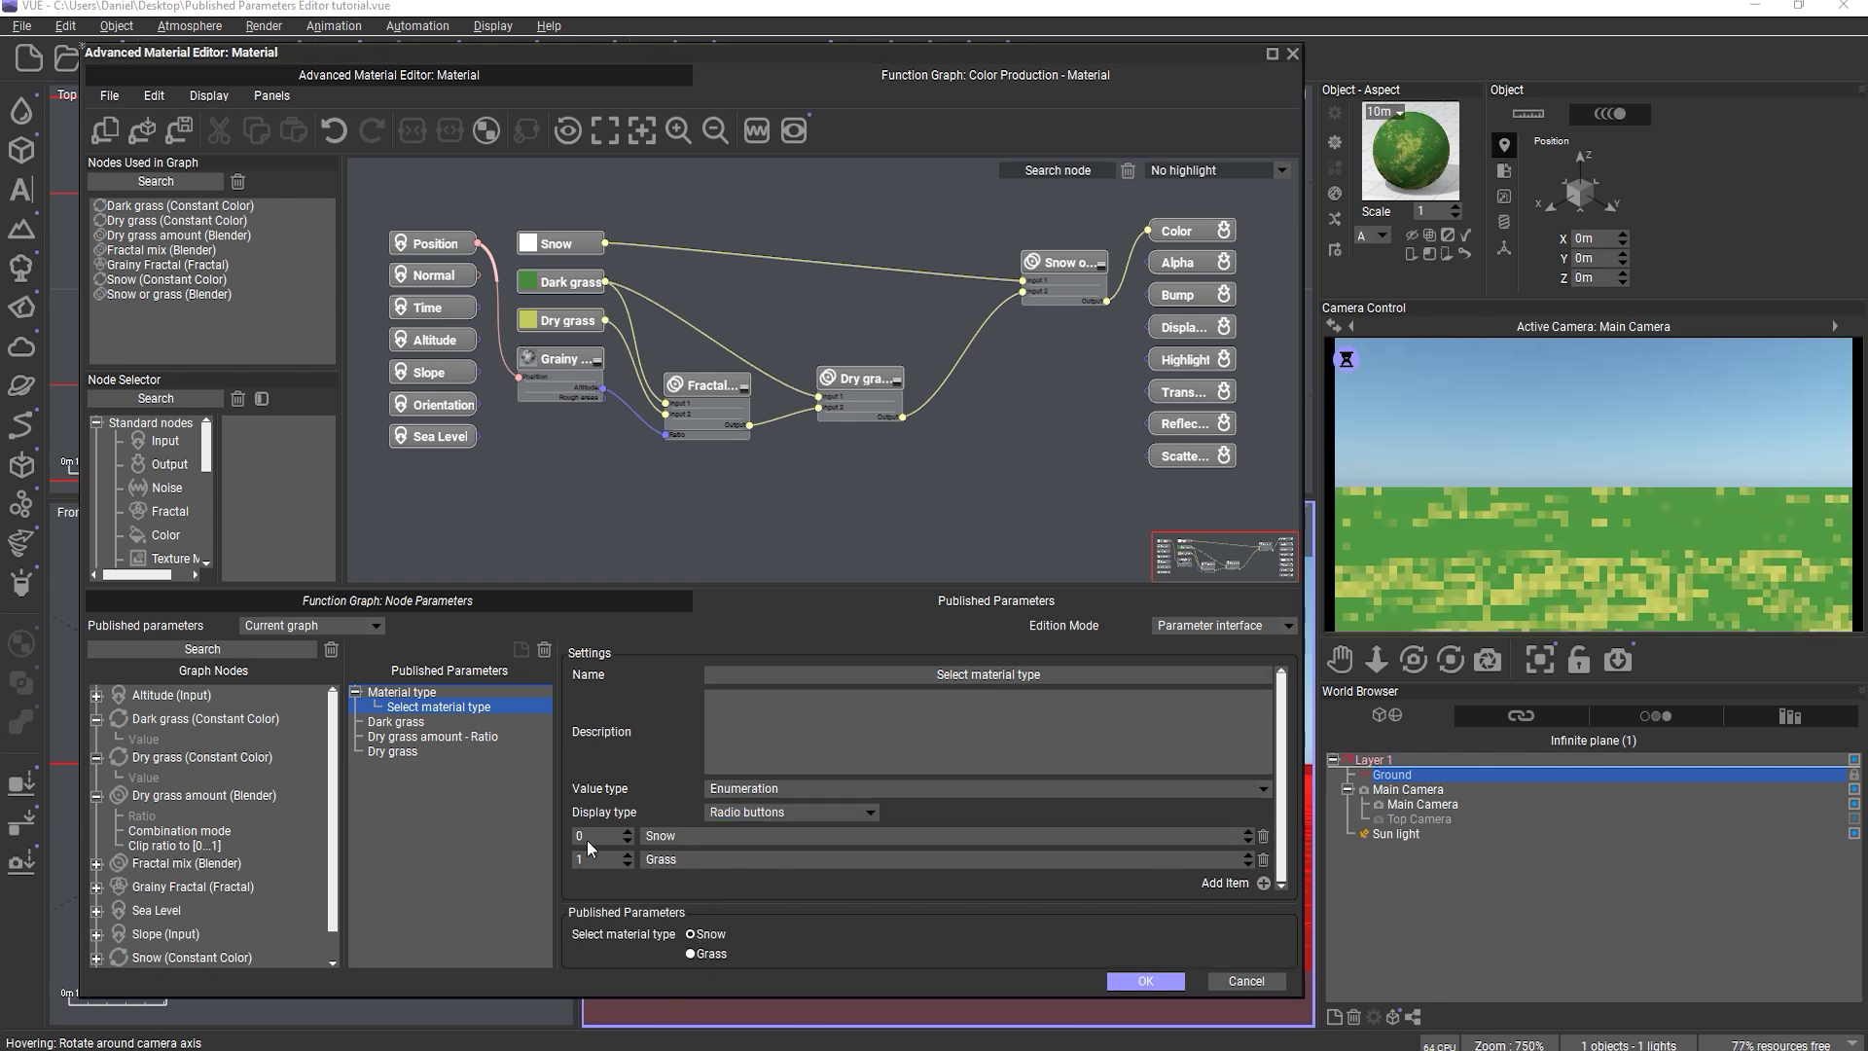
- Show the Snow or grass node's parameters and test its Ratio by alternating between Grass and Snow
click(376, 603)
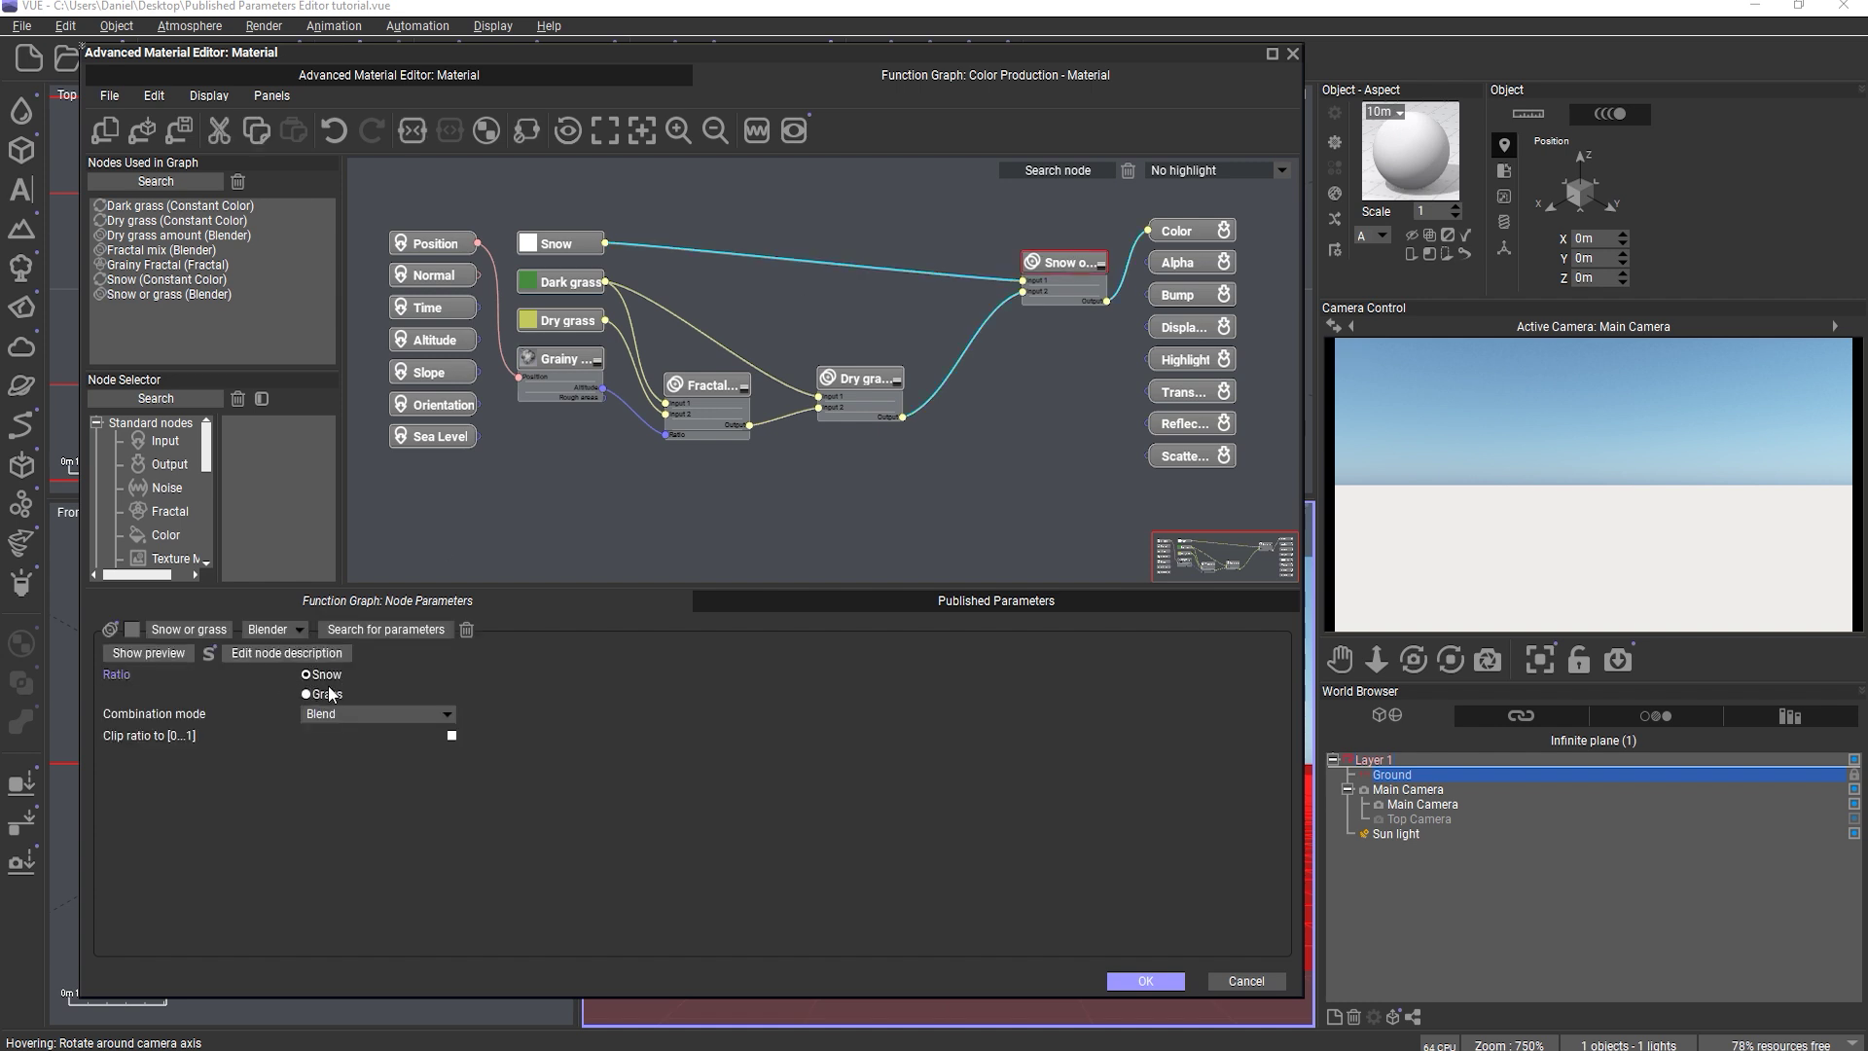
click(328, 695)
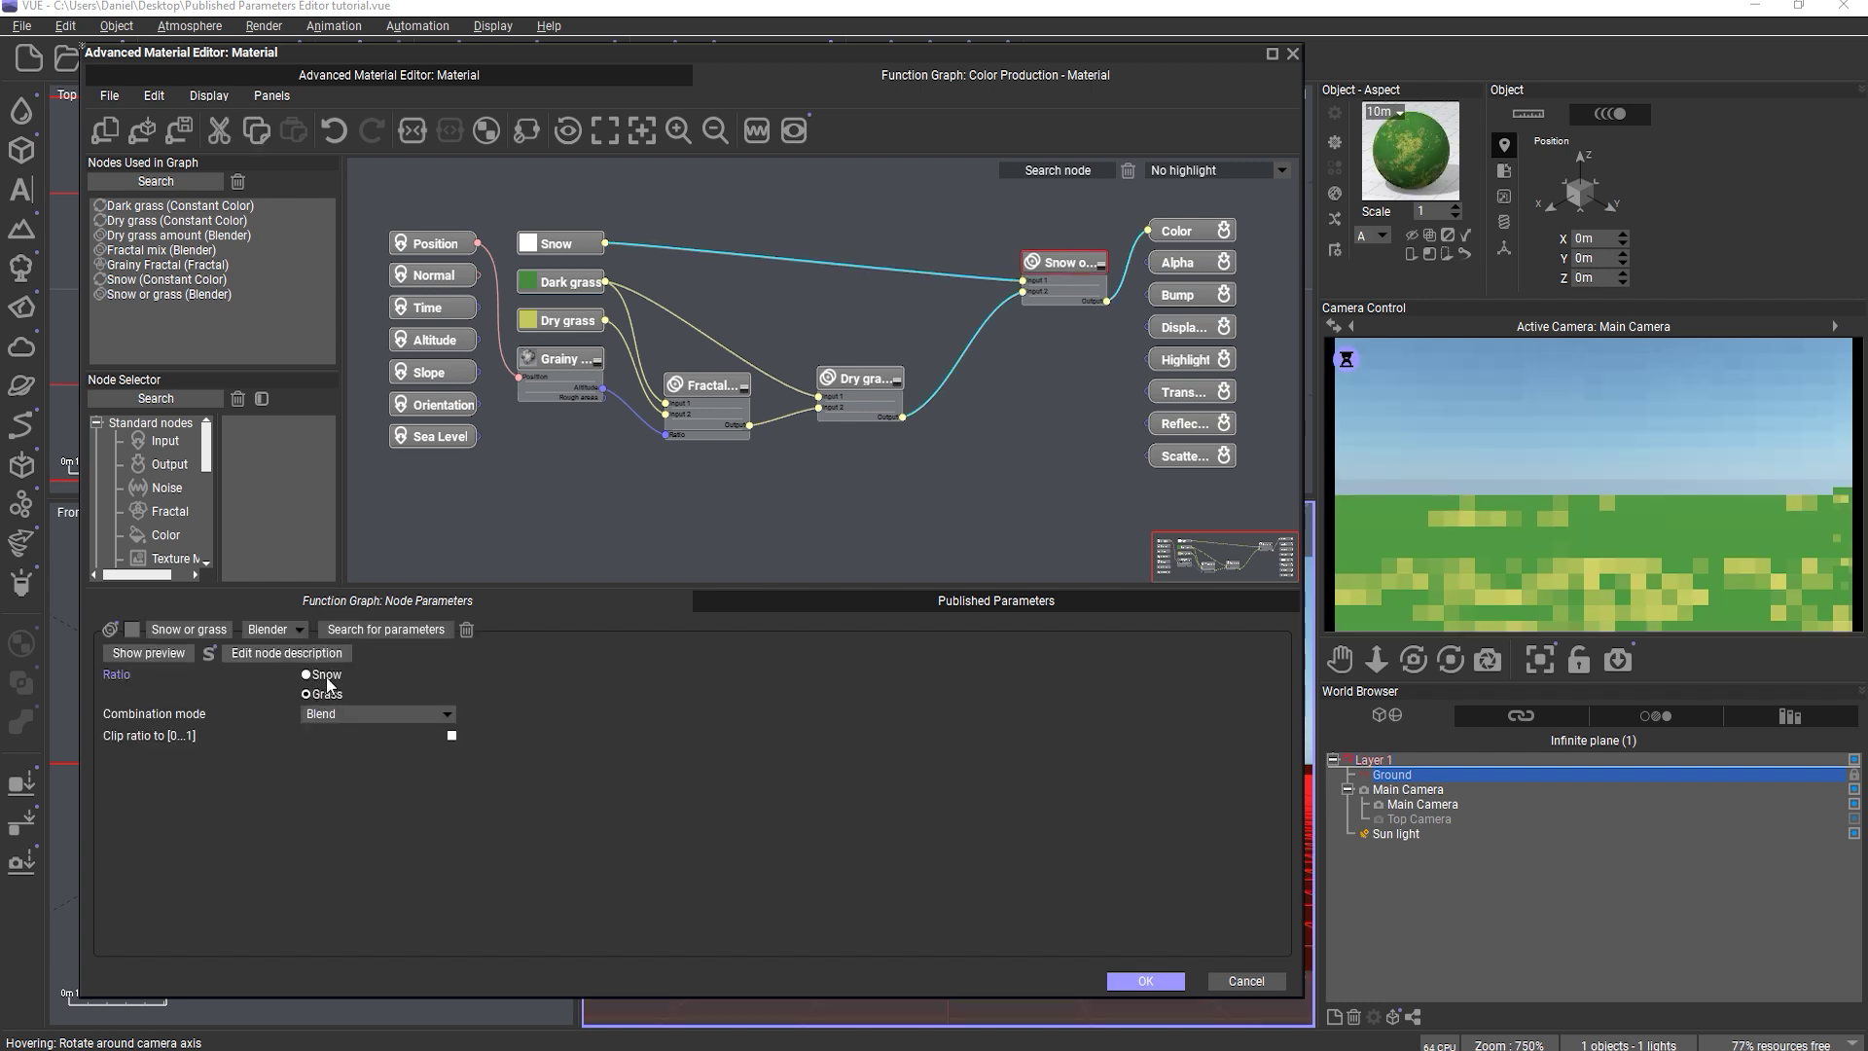
click(325, 675)
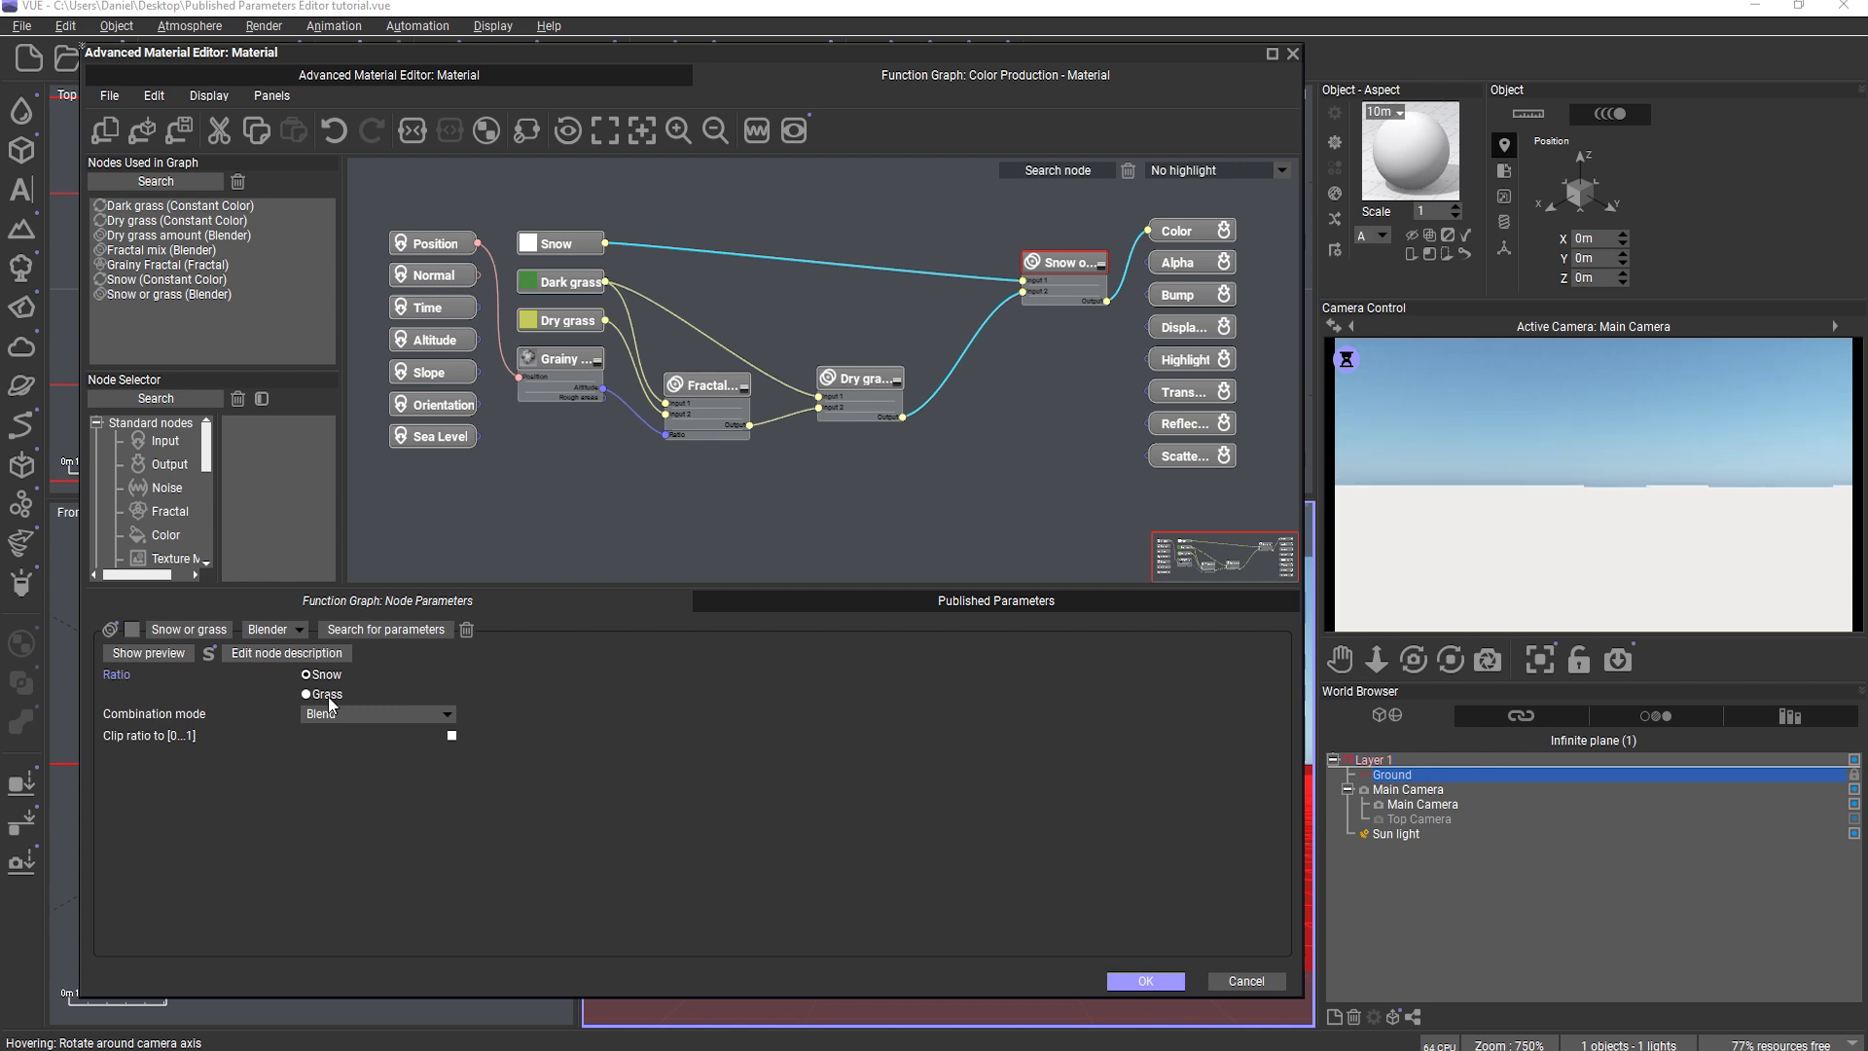
click(325, 693)
- Group the published Dark grass, Dry grass amount - Ratio and Dry grass parameters under the name "Grass settings"
click(814, 605)
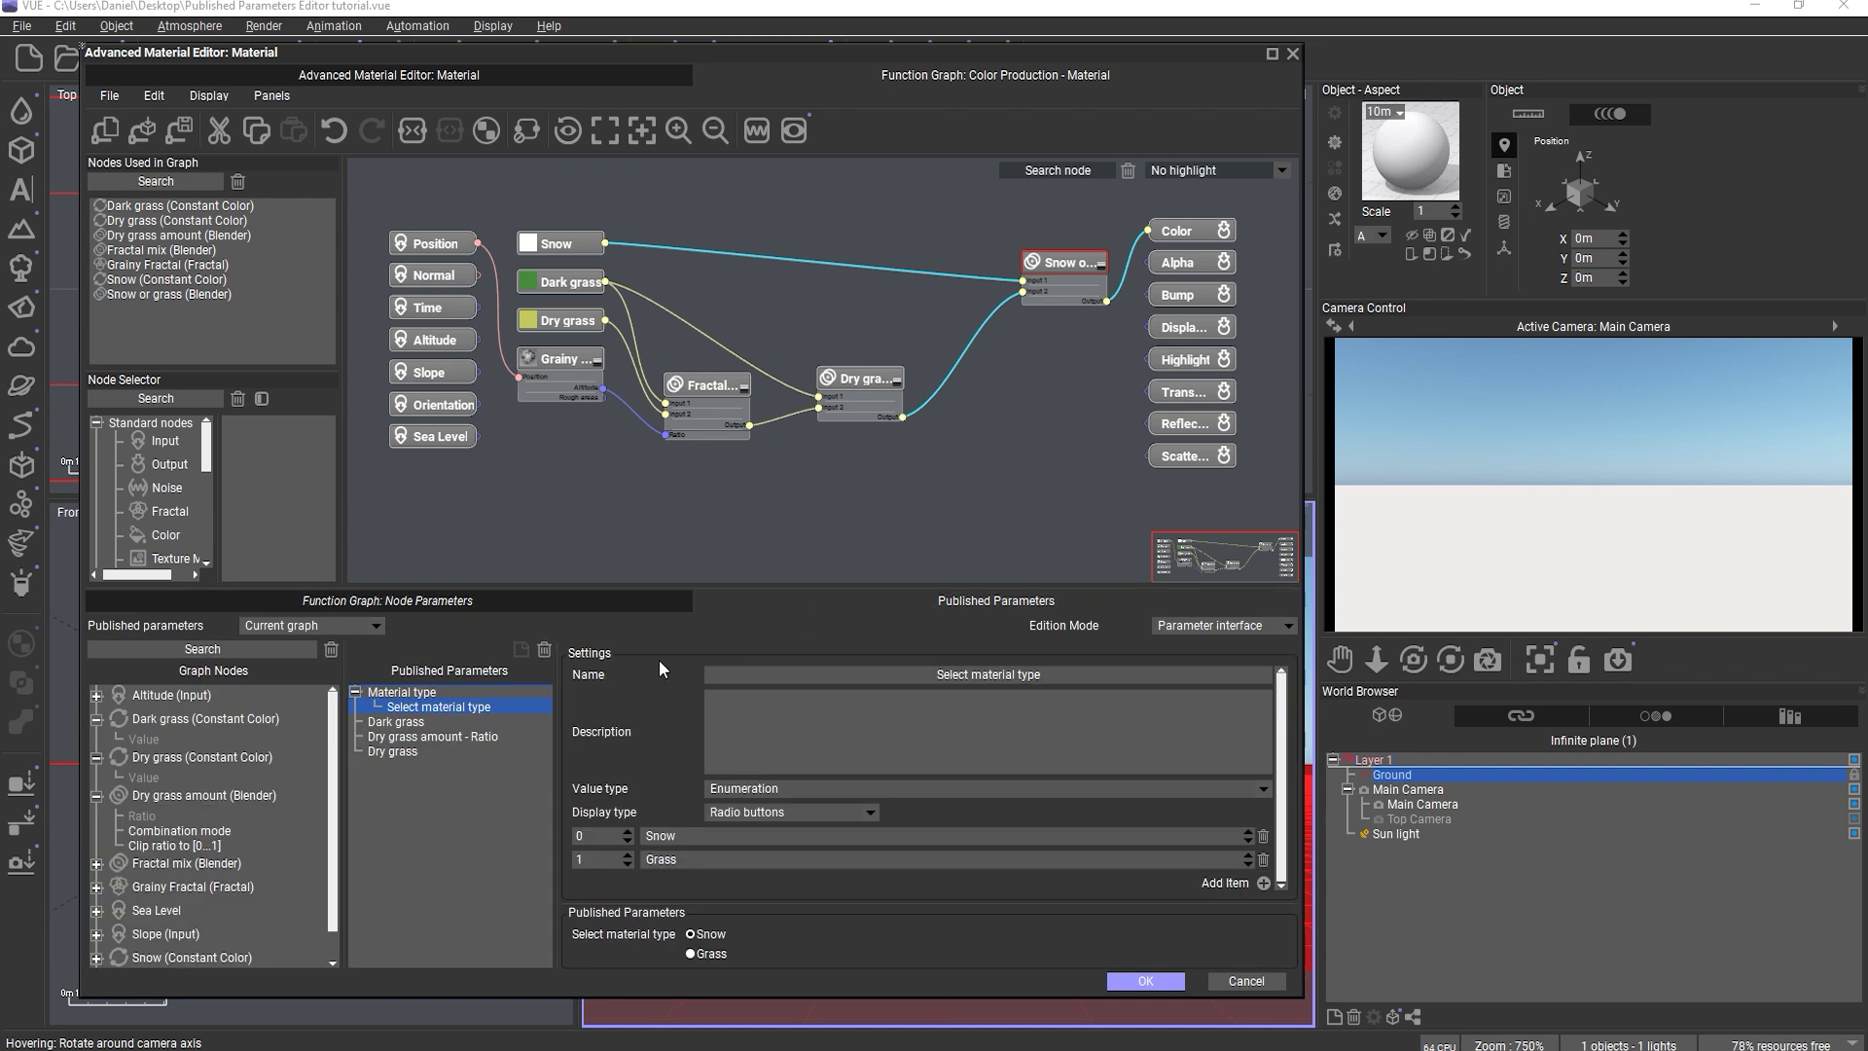
click(395, 751)
shift+click(395, 721)
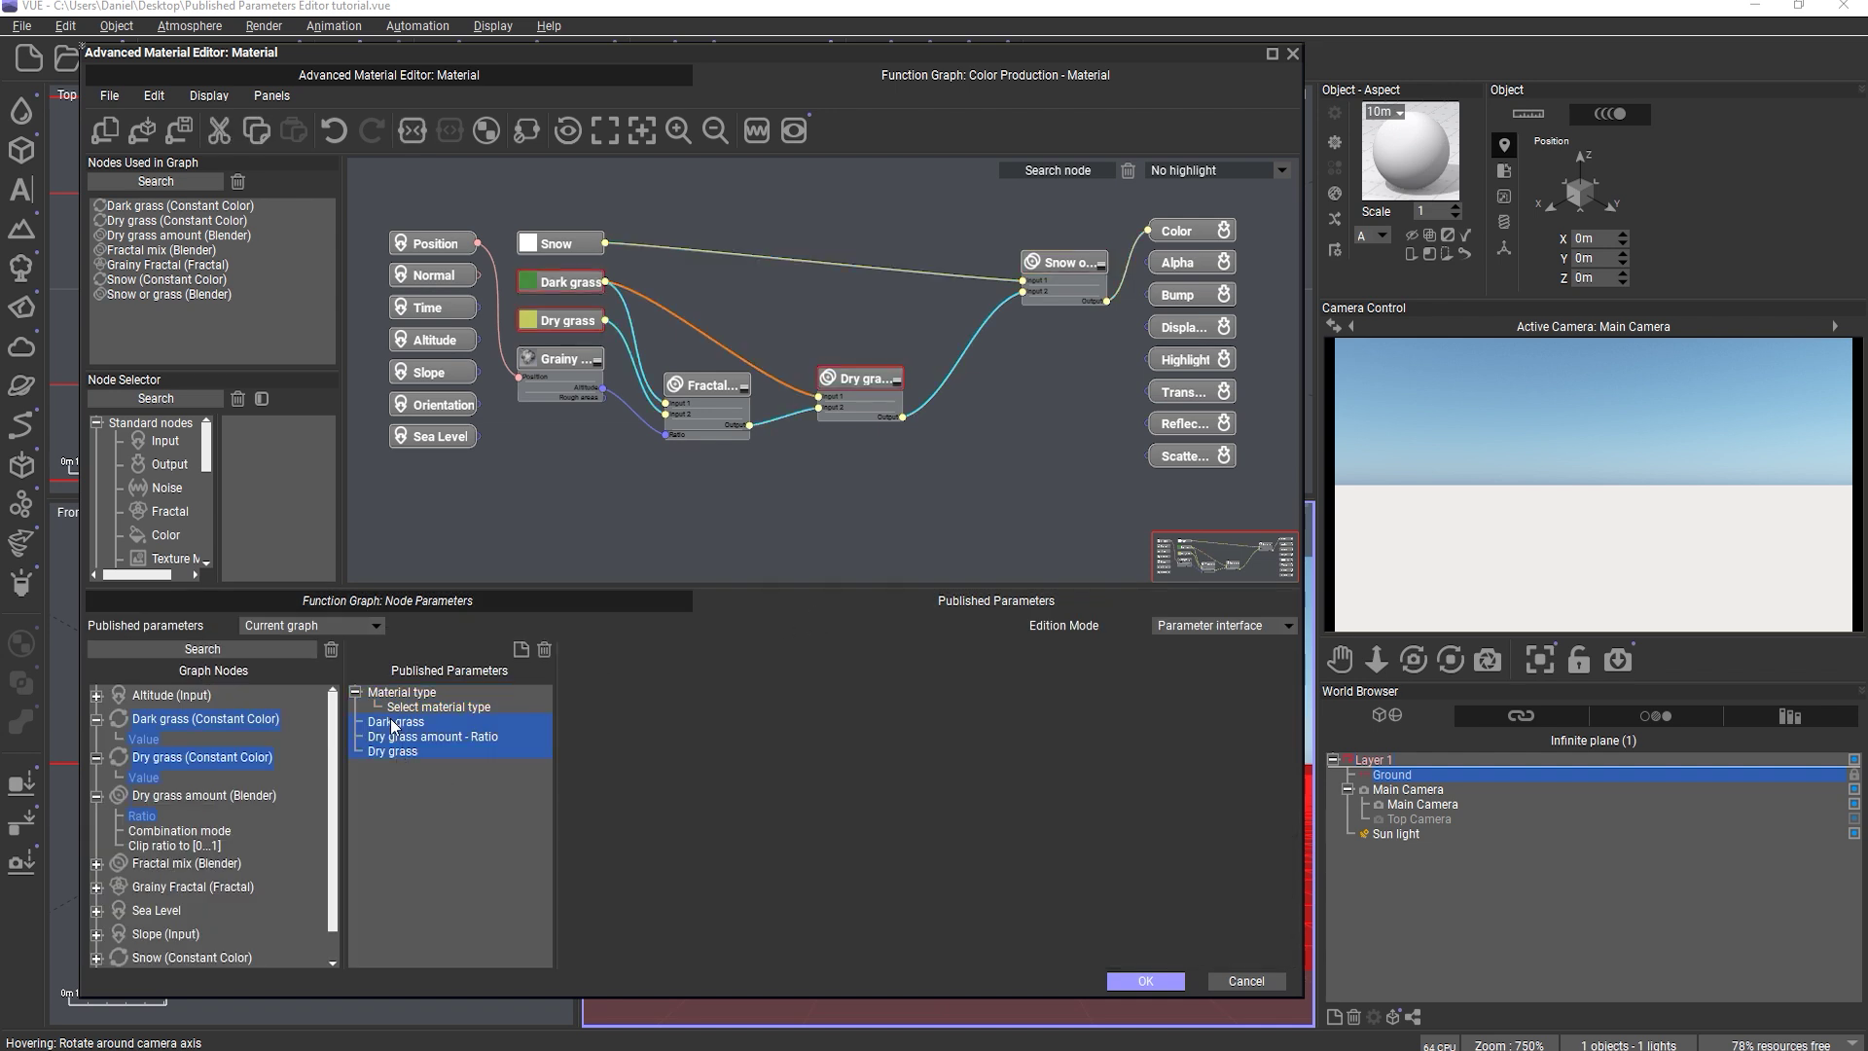
click(522, 651)
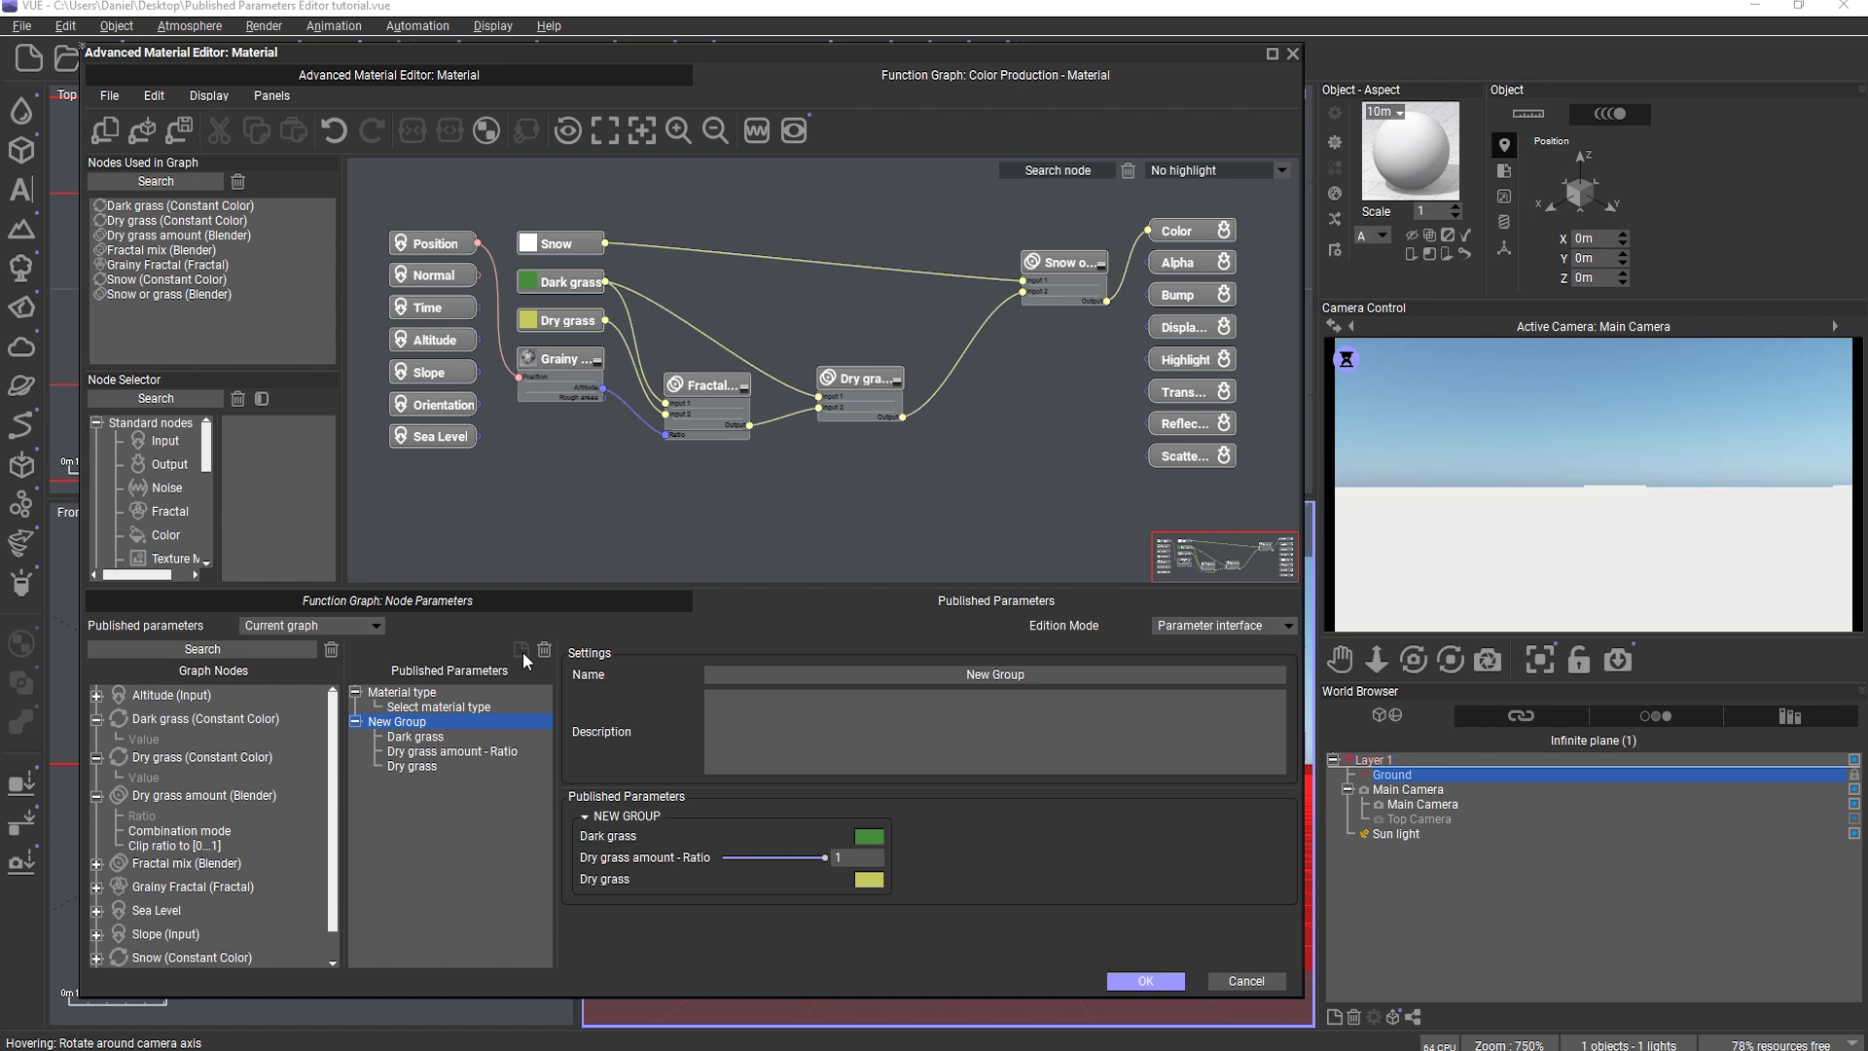
click(901, 671)
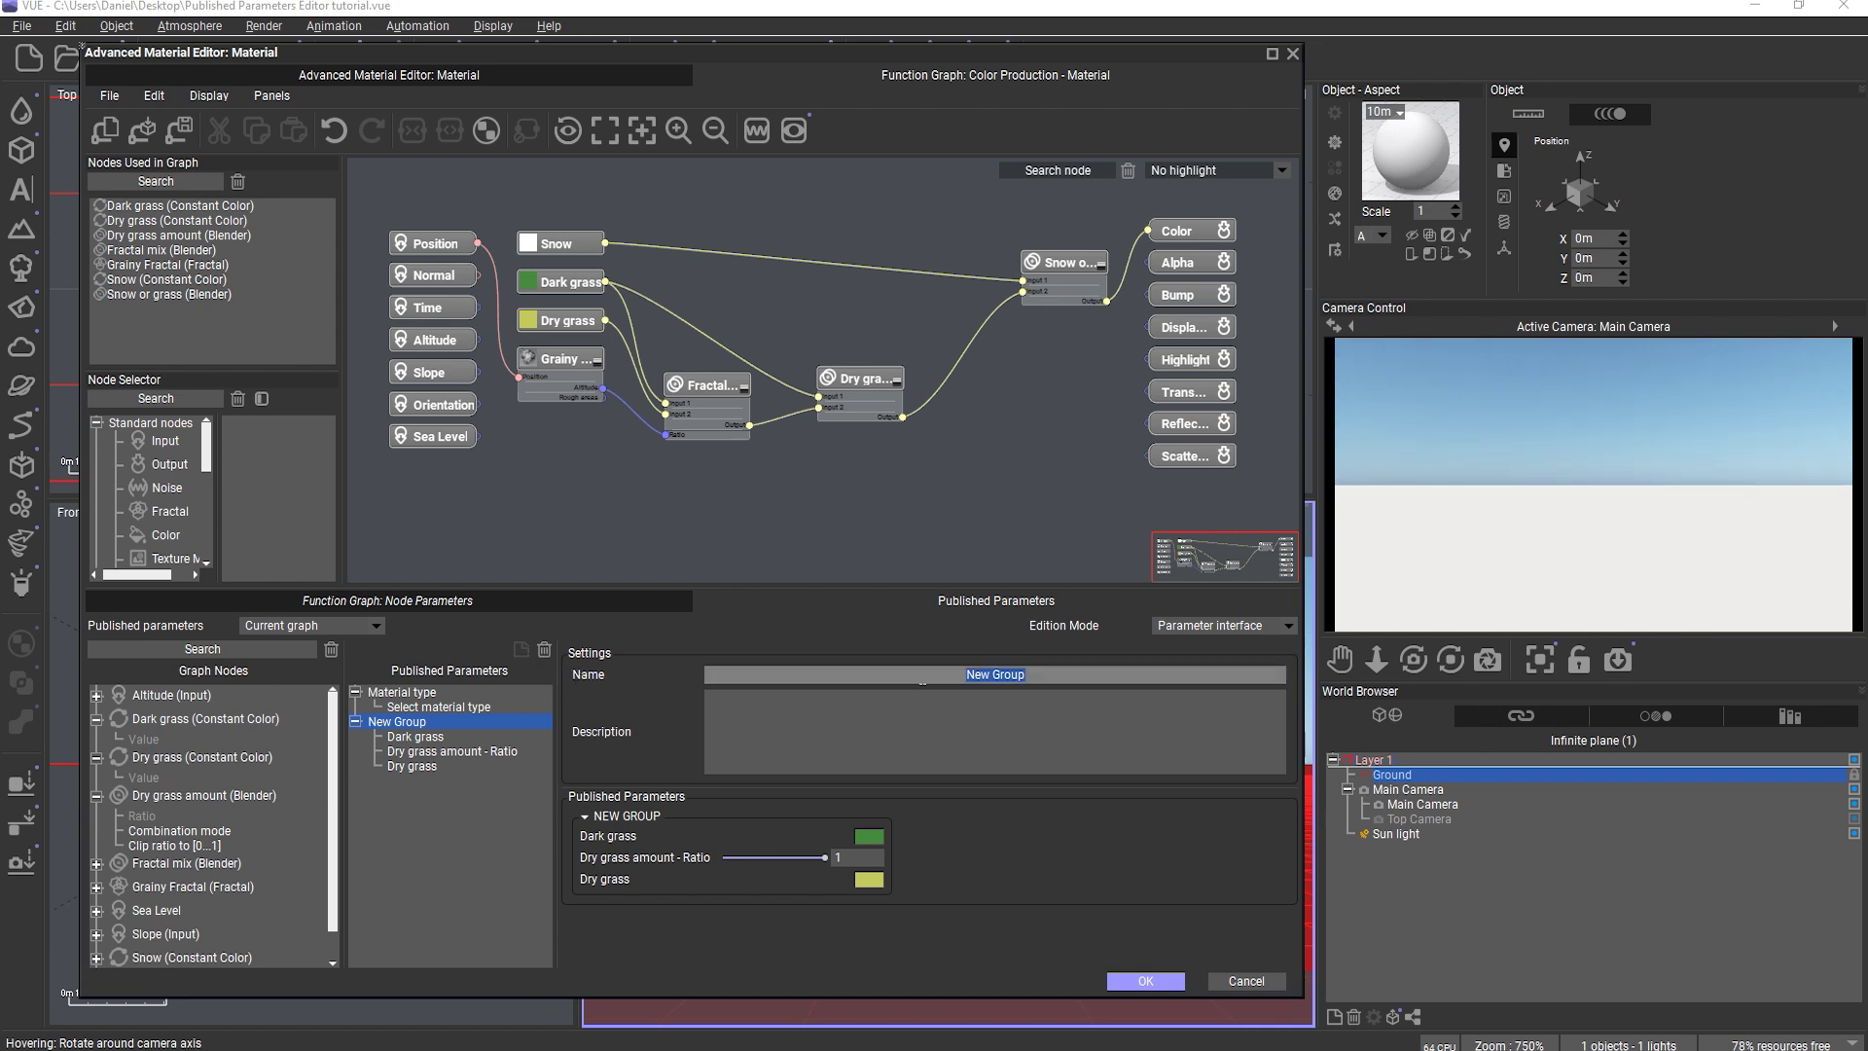
text(Grass settings)
key(Return)
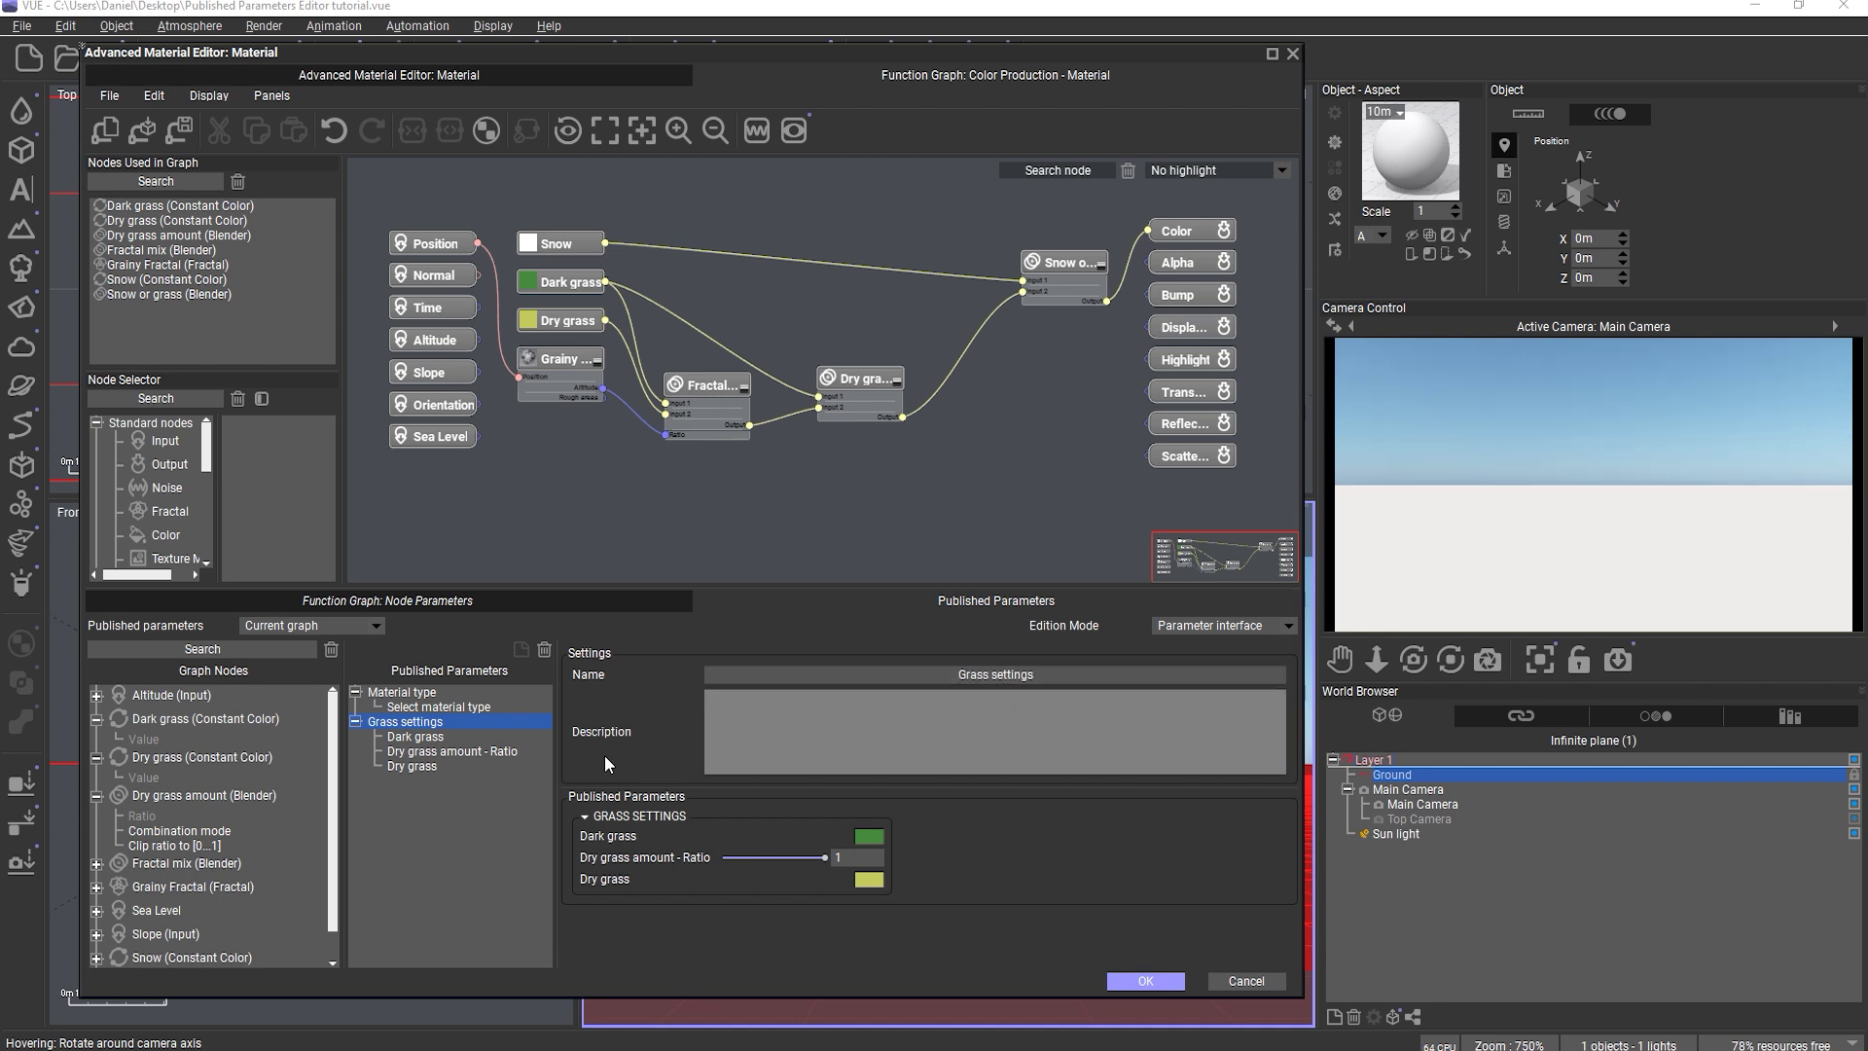
- Shorten the name of the published "Dry grass amount - Ratio" parameter to "Dry grass amount"
click(488, 751)
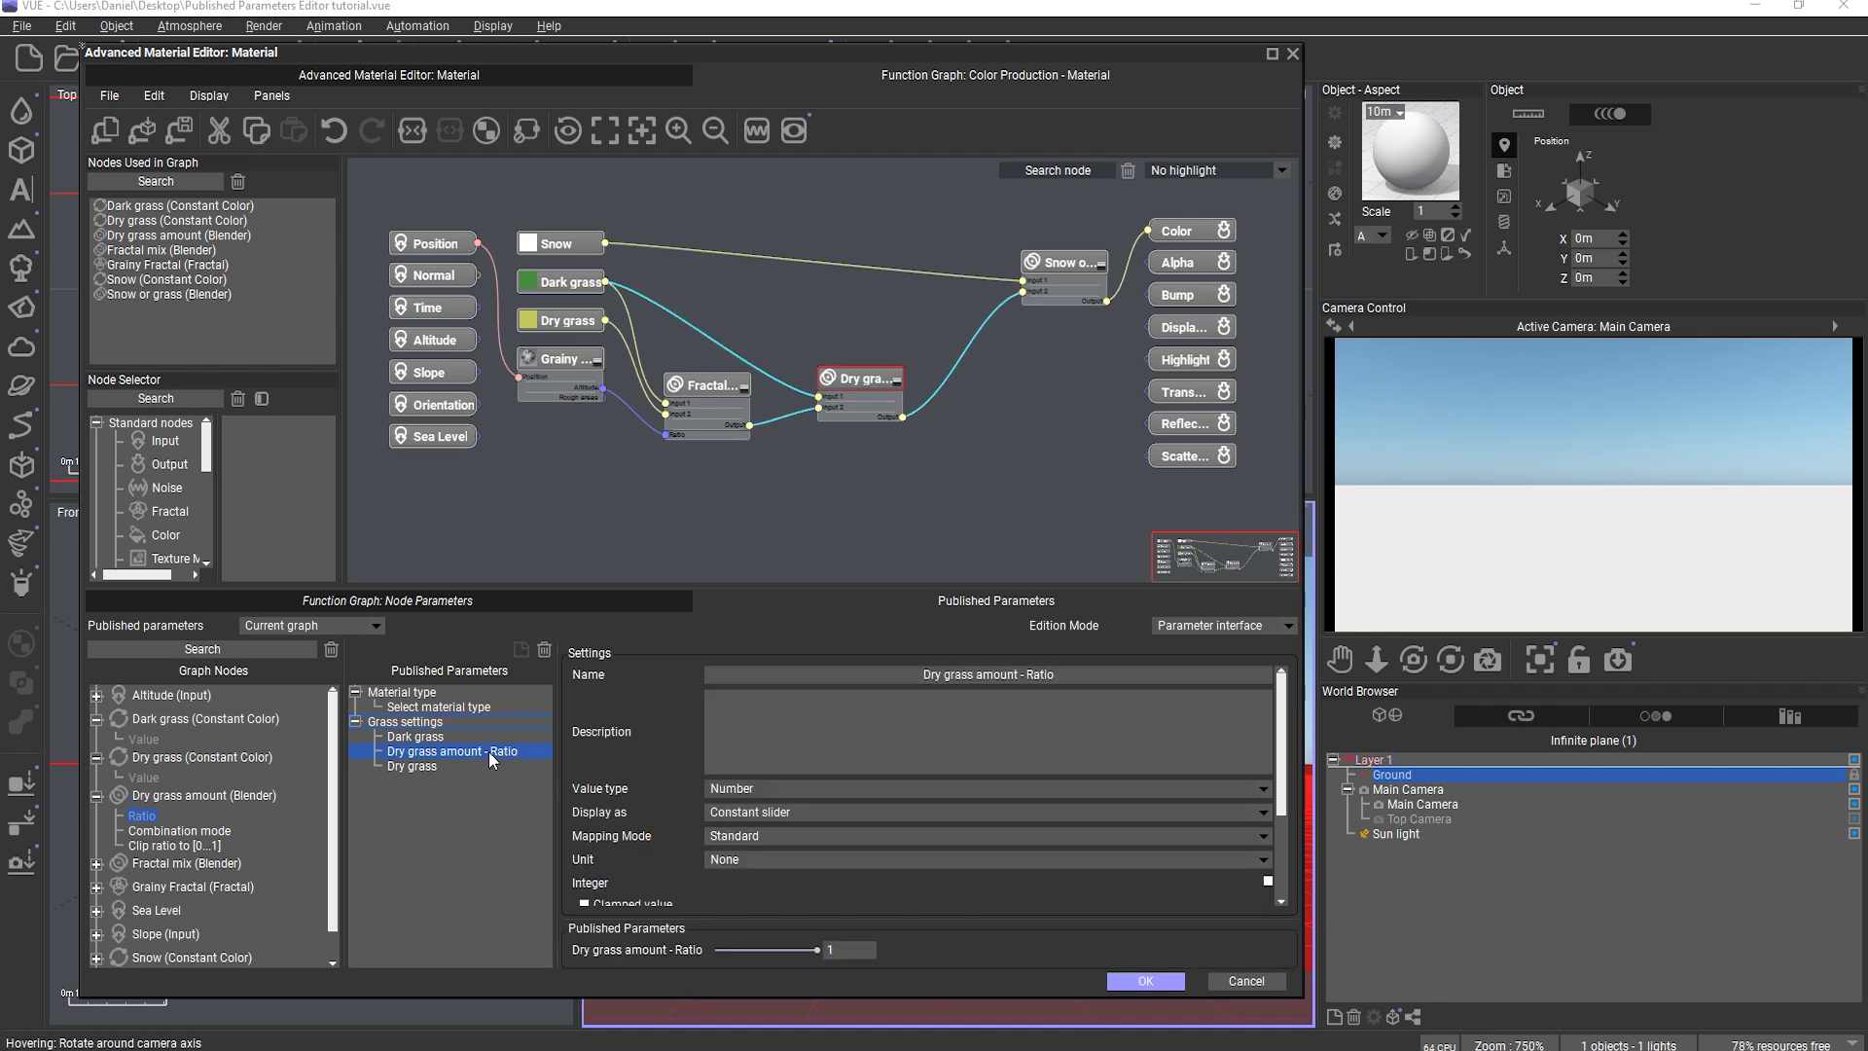
click(1041, 674)
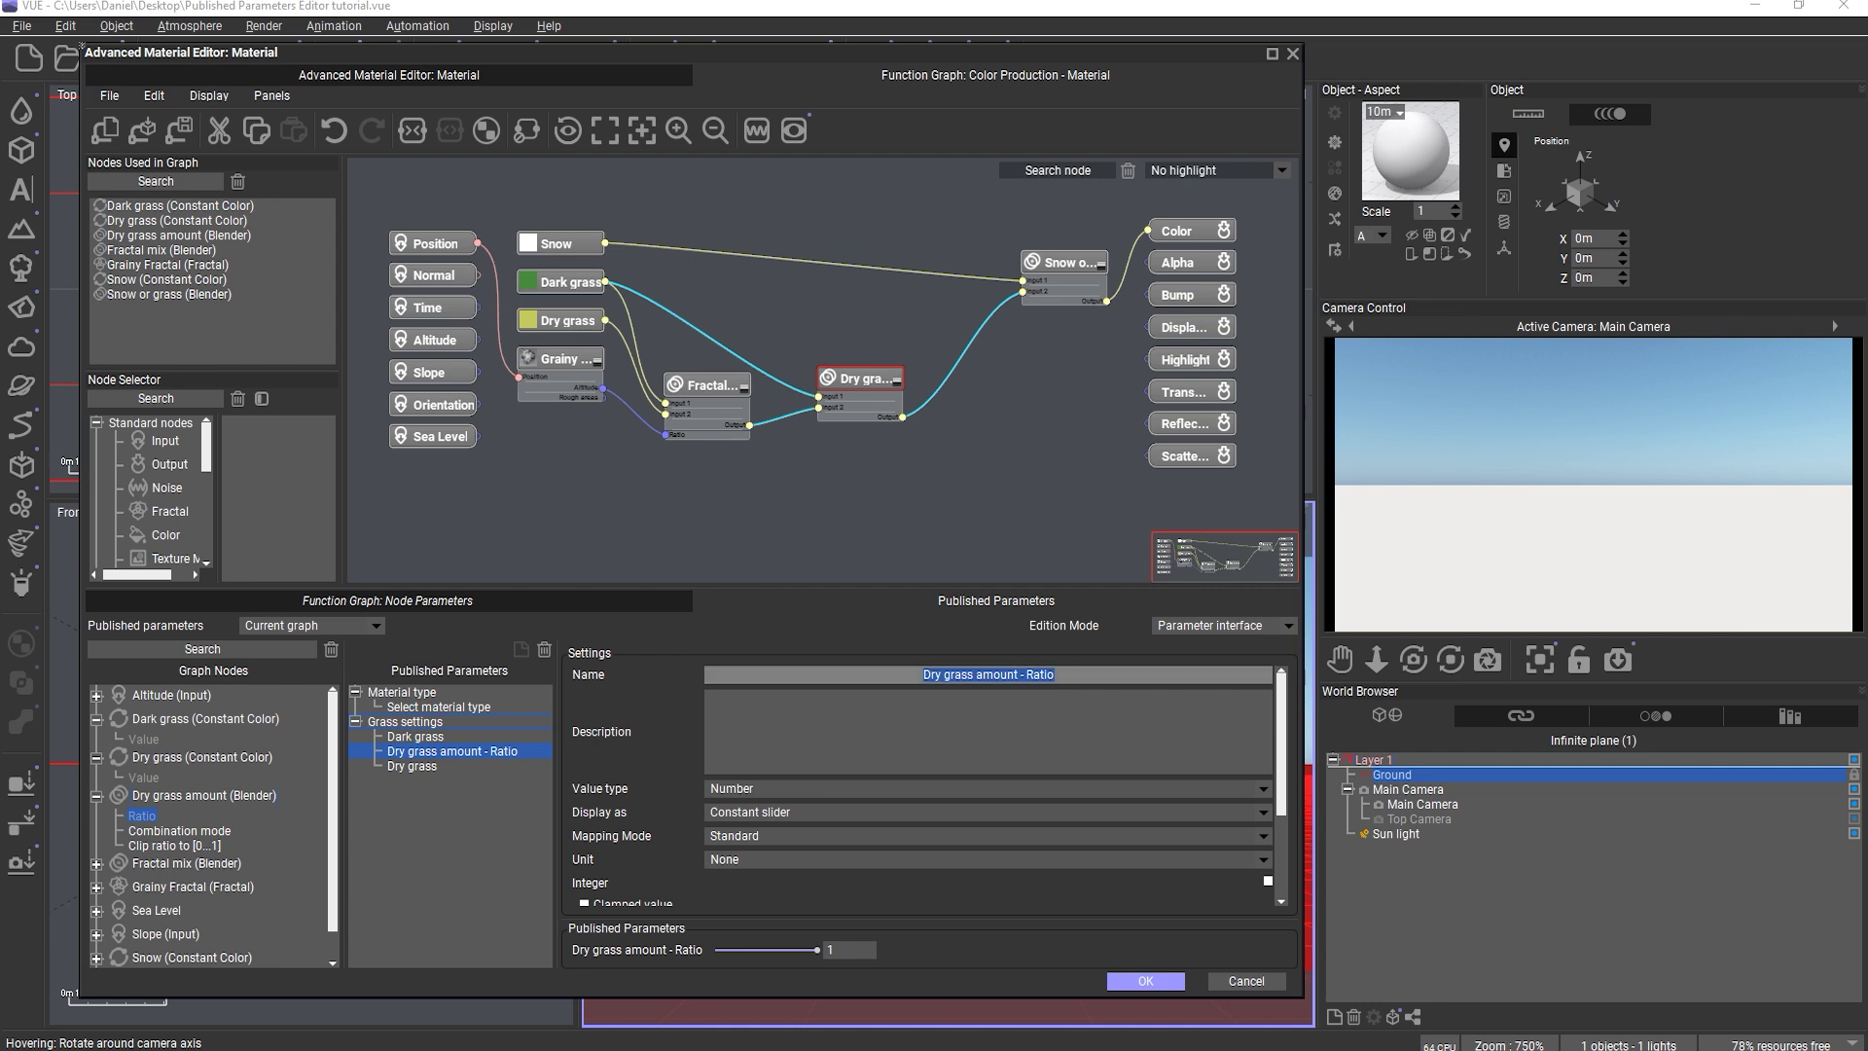
drag(1056, 674, 1015, 673)
key(BackSpace)
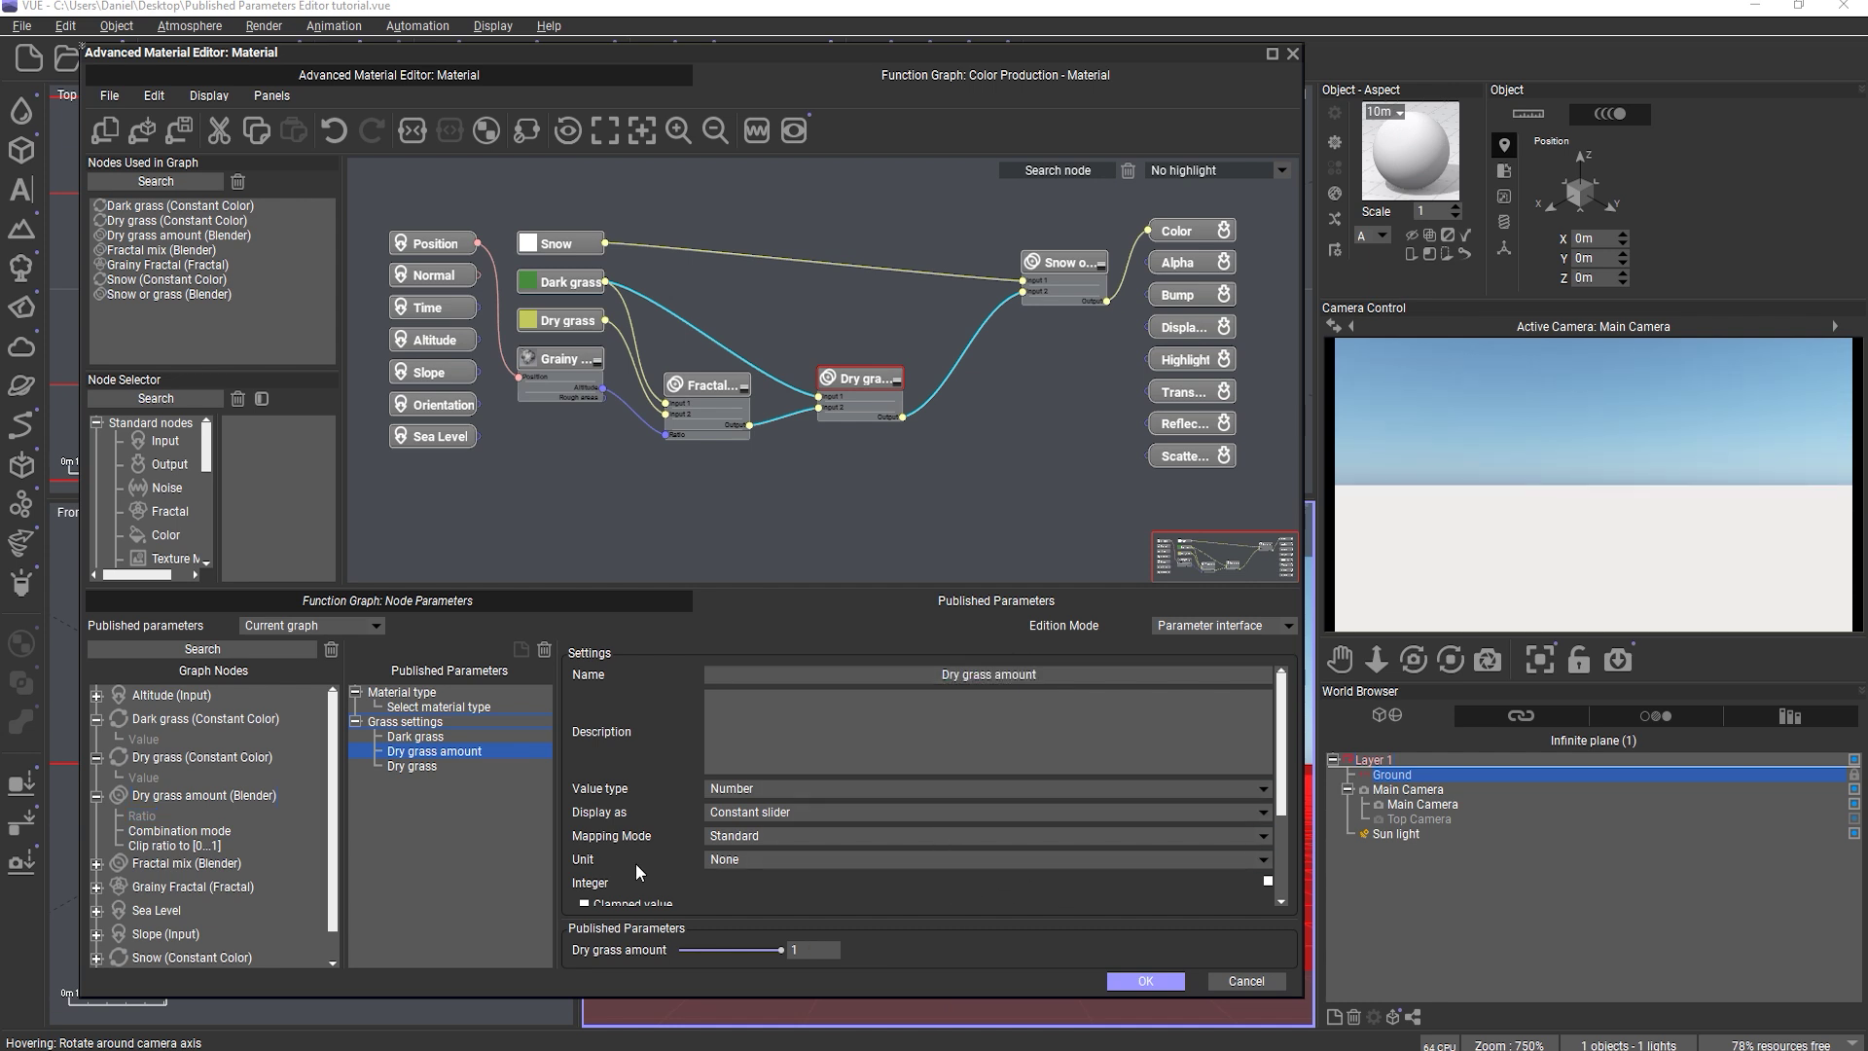
- Set the unit of the published Dry grass amount parameter to Percent
click(736, 859)
click(735, 905)
mouse_move(781, 949)
mouse_down()
mouse_move(681, 952)
mouse_move(781, 949)
mouse_up()
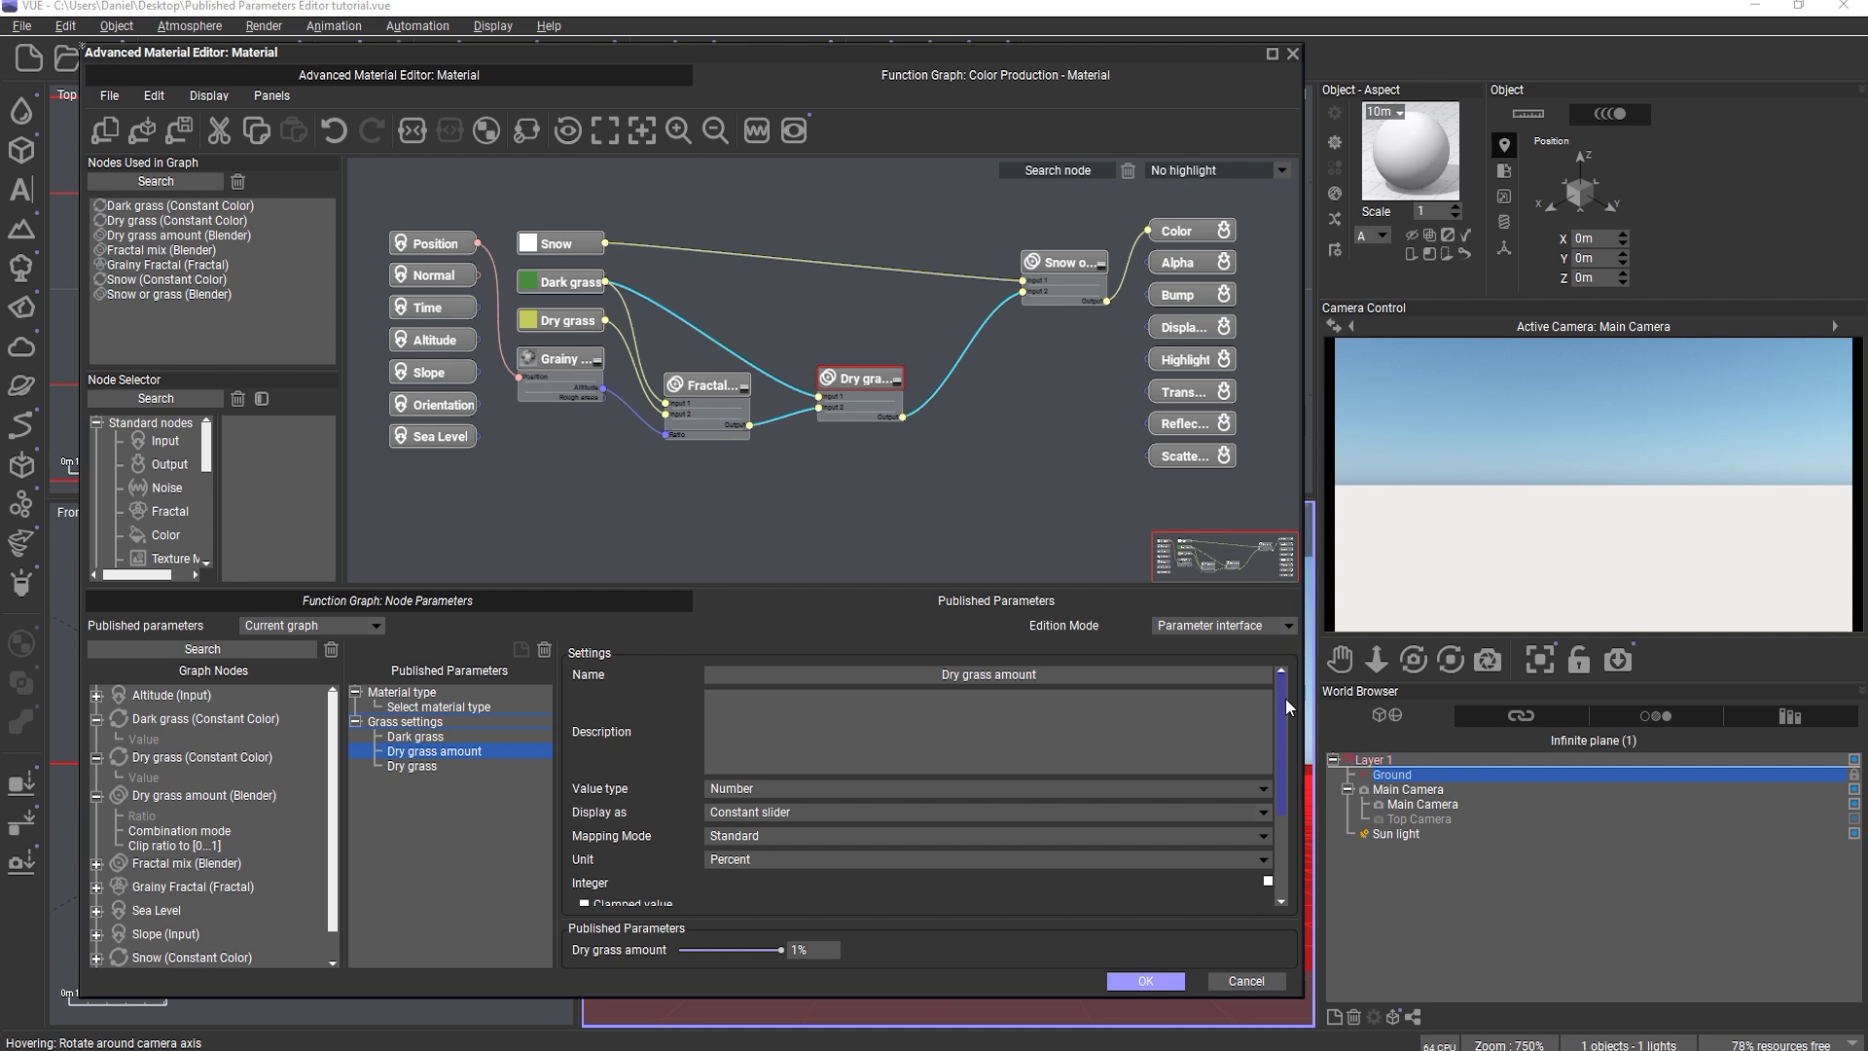
- Set the mapping mode of the published Dry grass amount parameter to Percent
drag(1286, 697, 1283, 790)
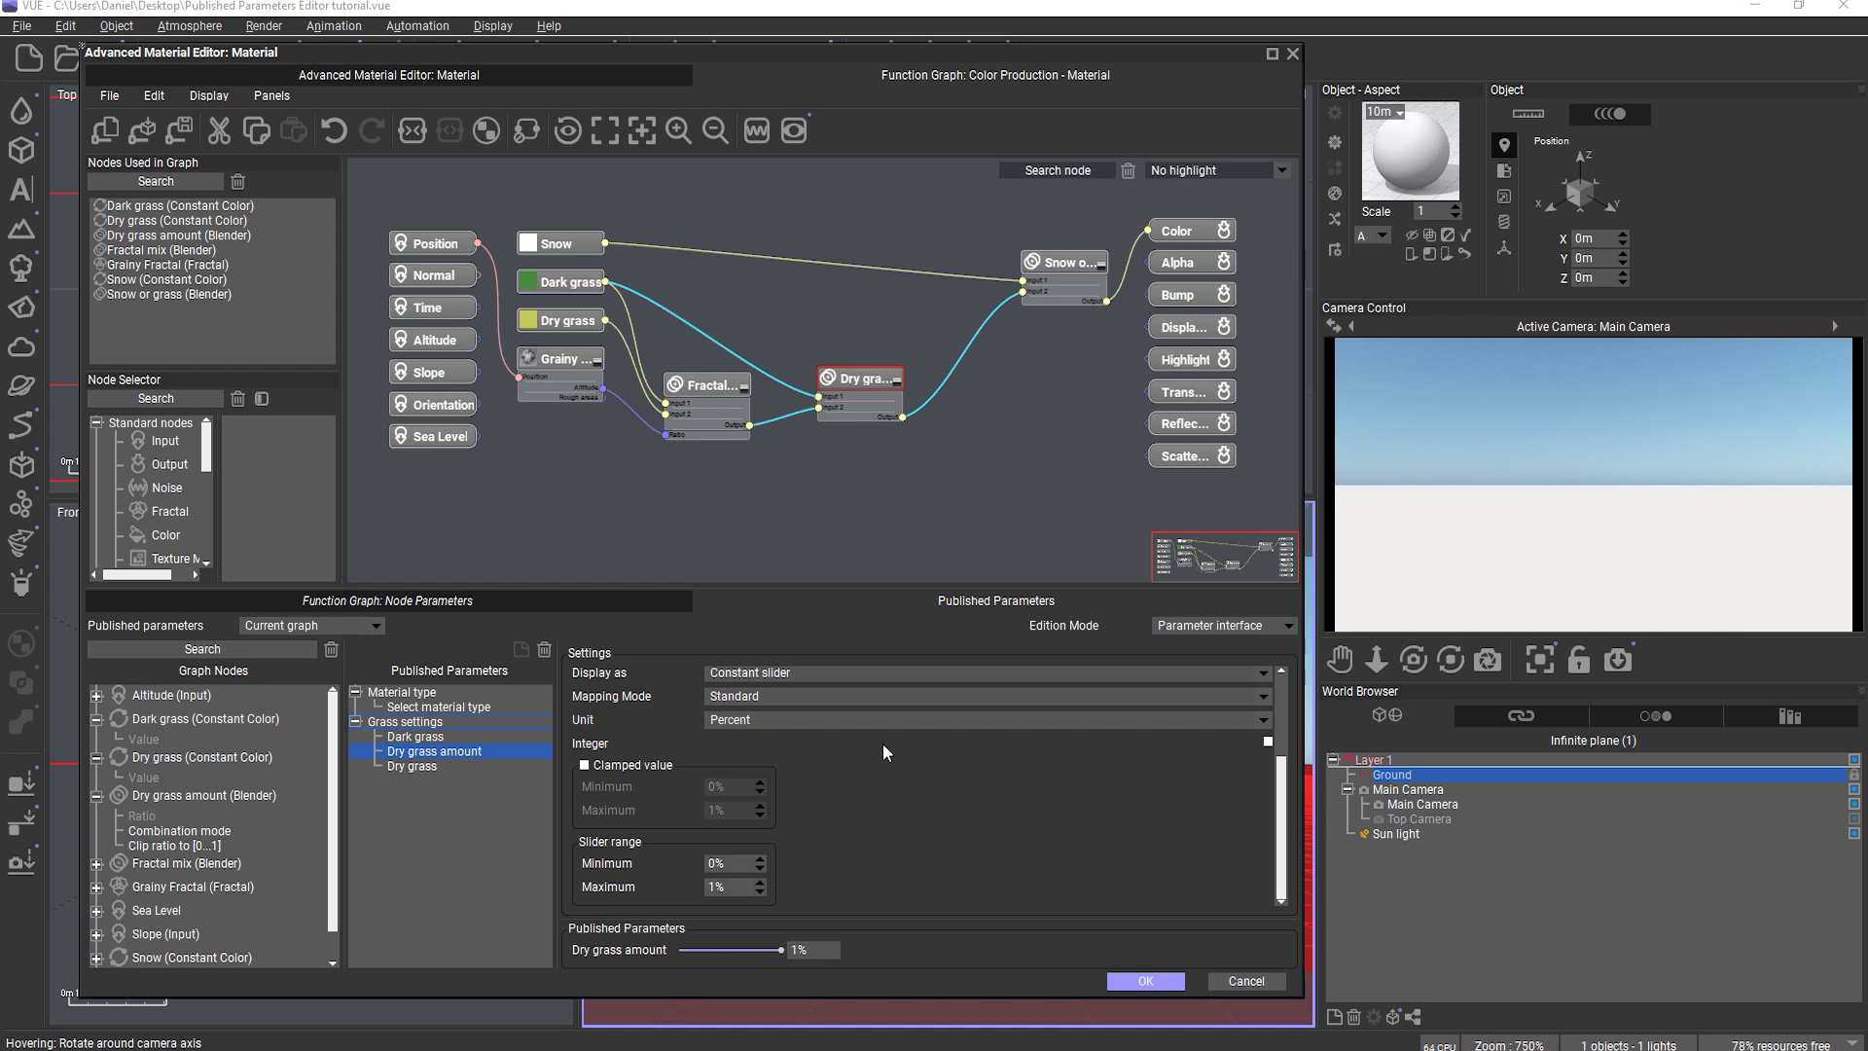
click(780, 700)
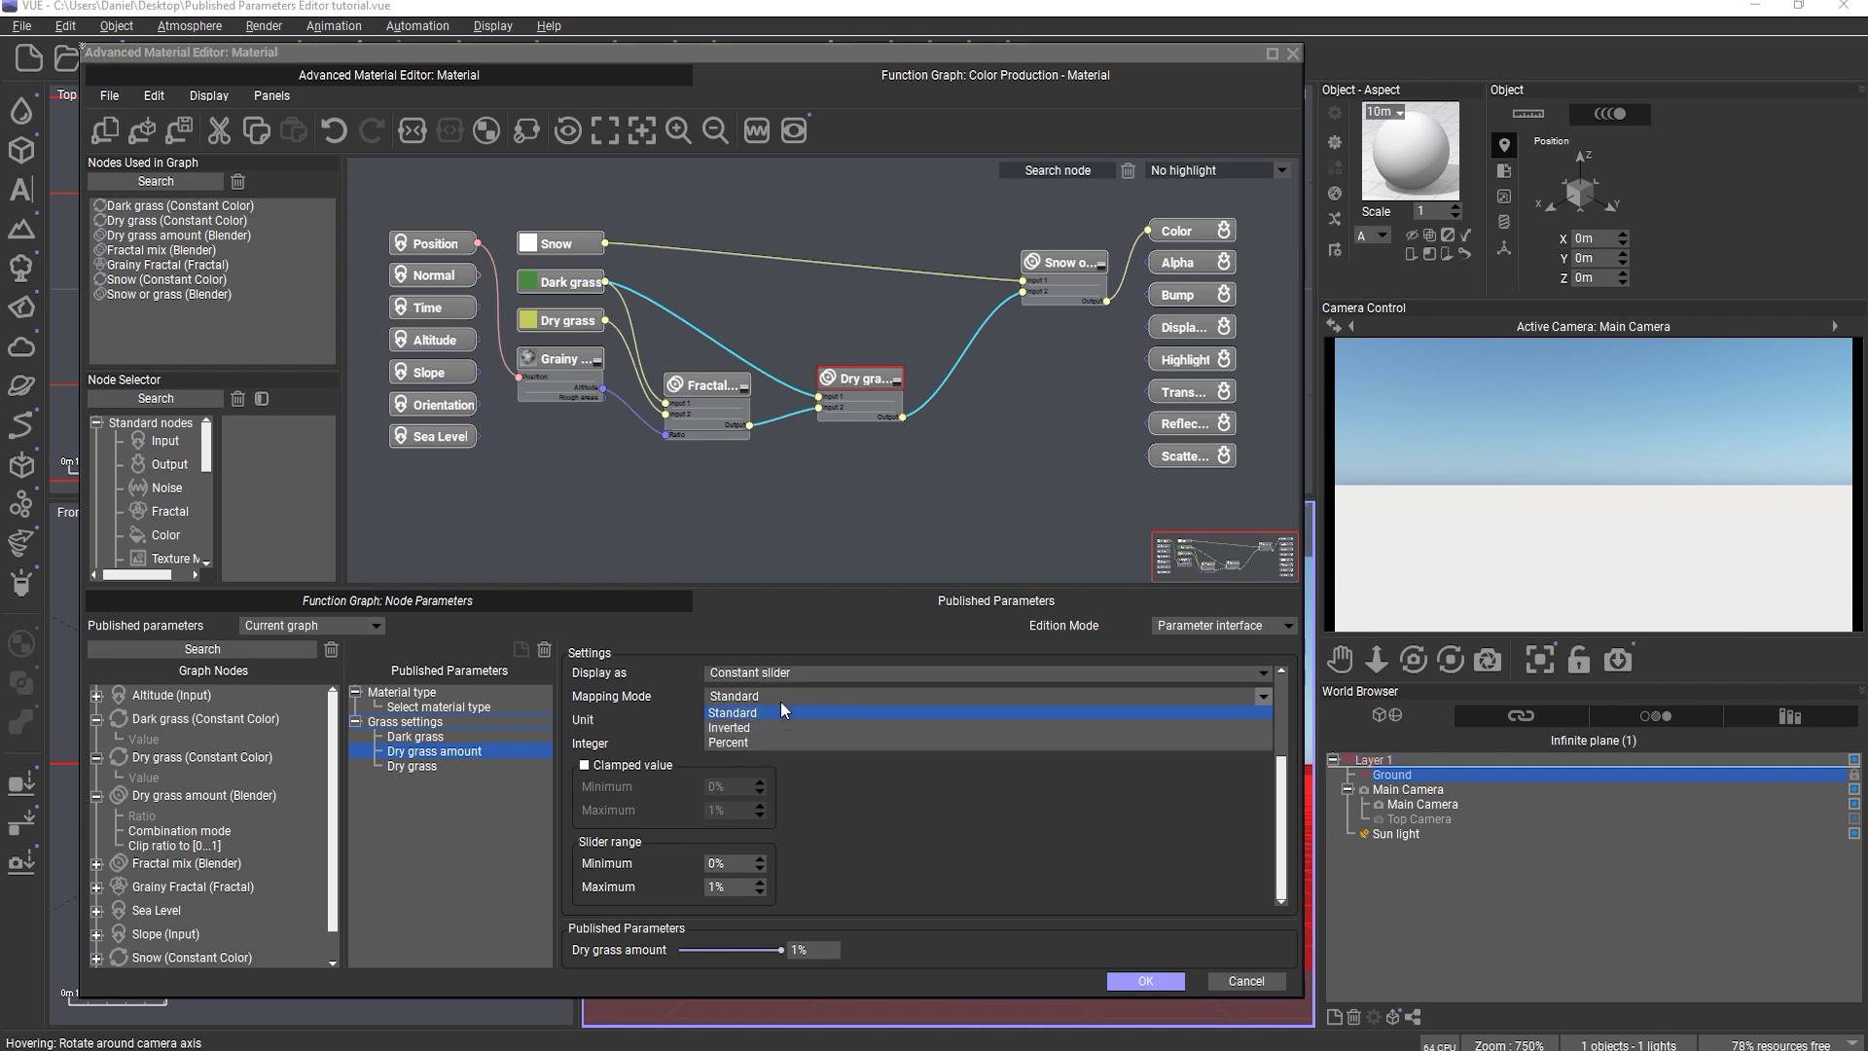
click(739, 742)
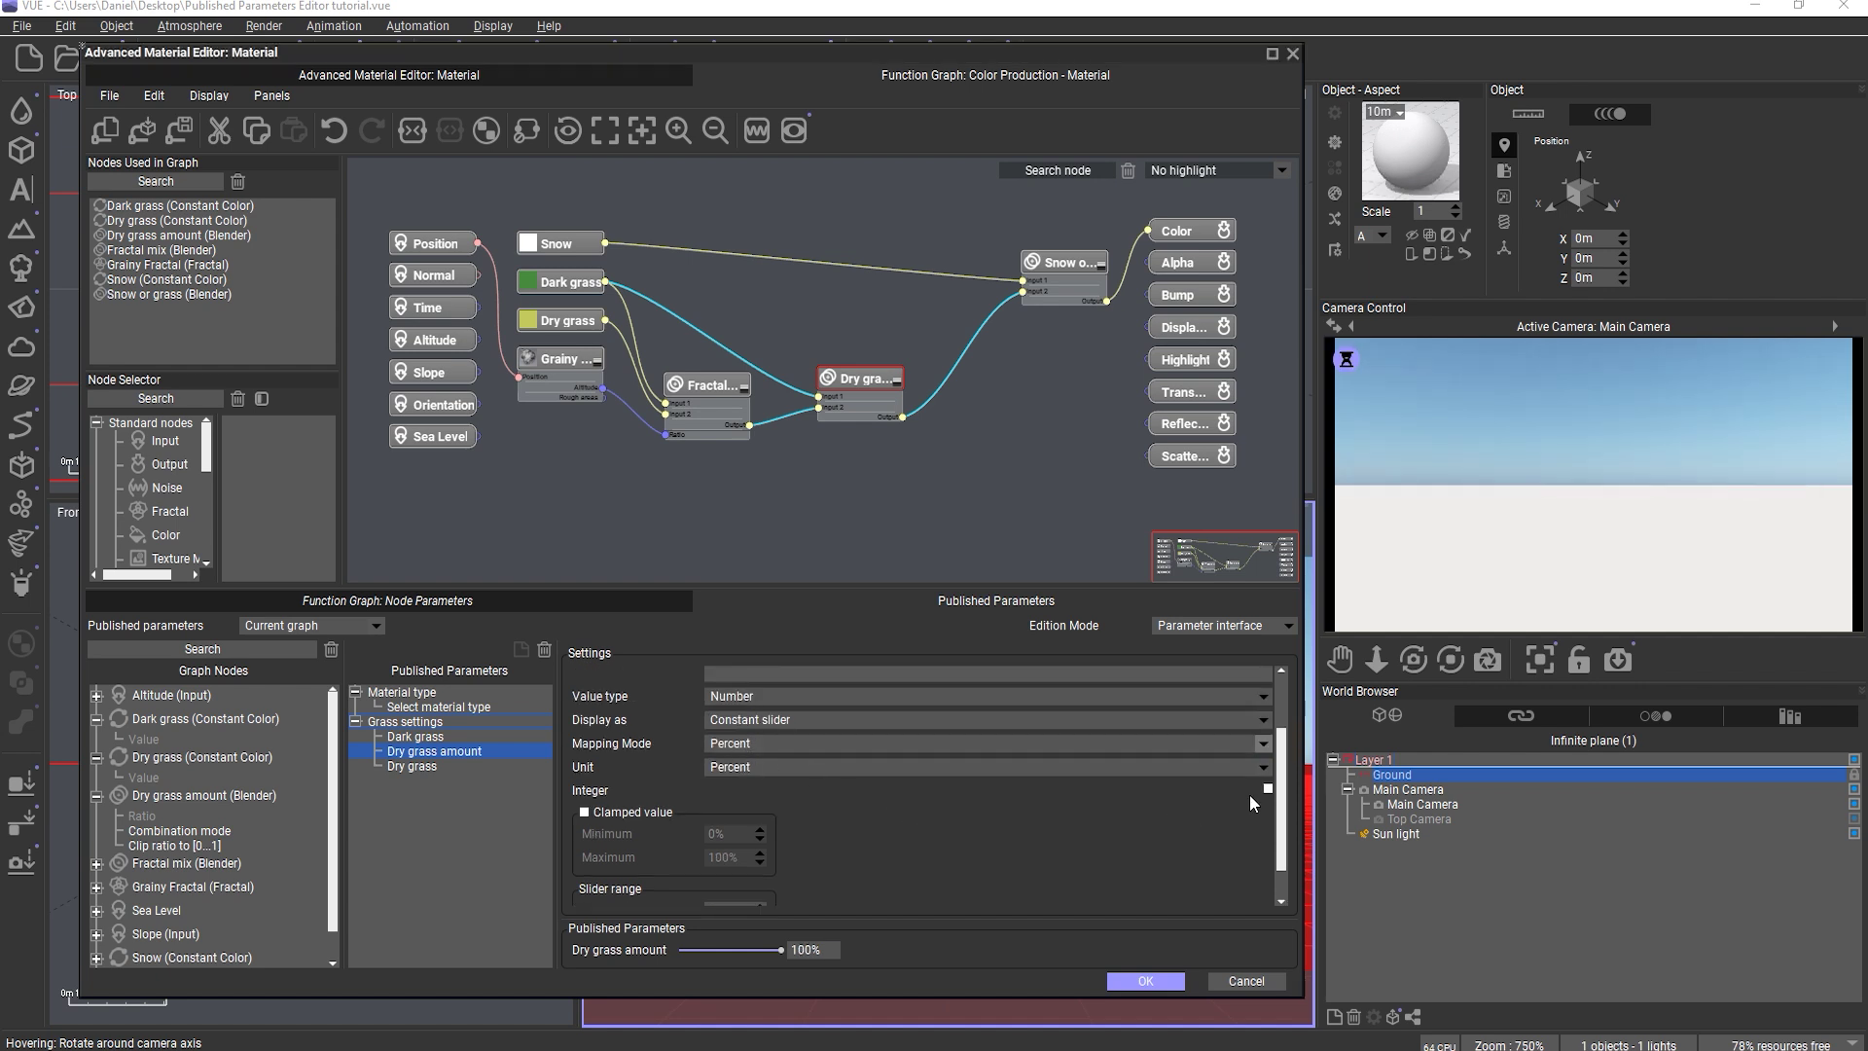
- Restrict the Dry grass amount parameter to integer values and test its slider, ending at 100%
scroll(1281, 796, down, 1)
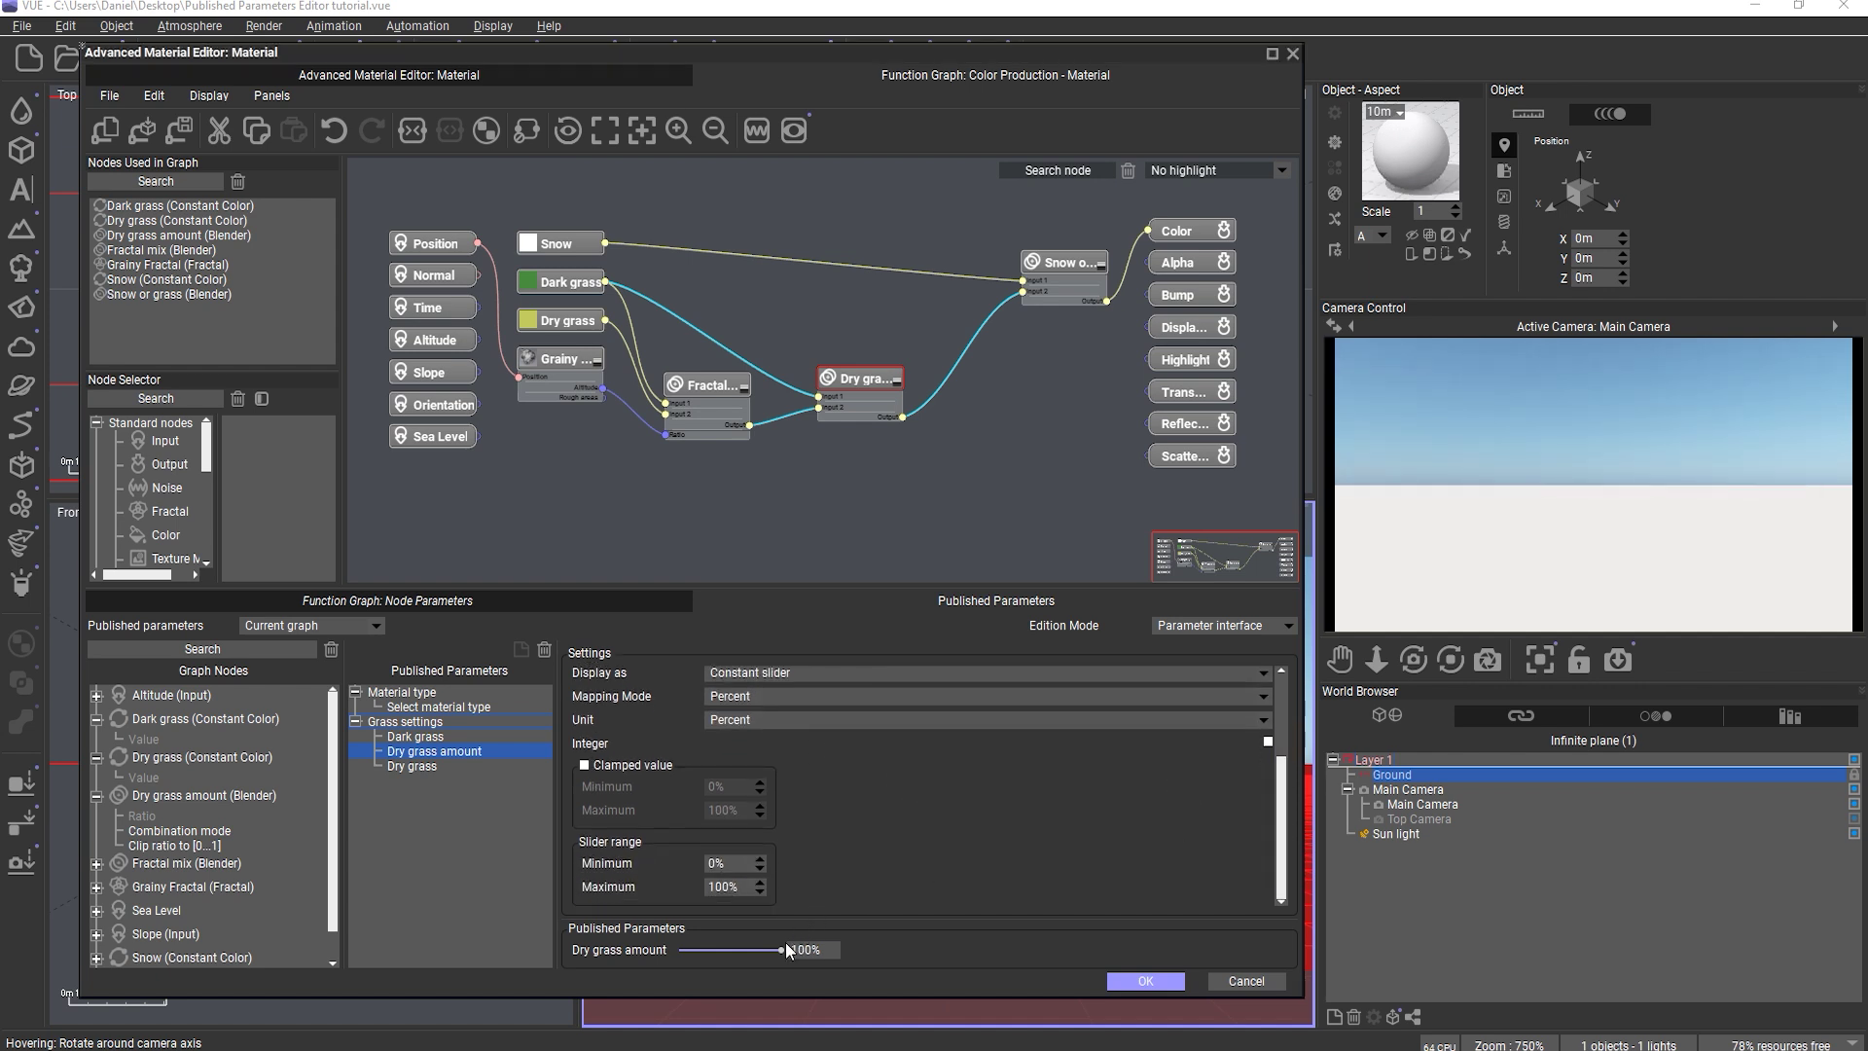
drag(783, 949, 745, 953)
click(1267, 741)
mouse_move(766, 951)
mouse_down()
mouse_move(718, 952)
mouse_move(773, 950)
mouse_up()
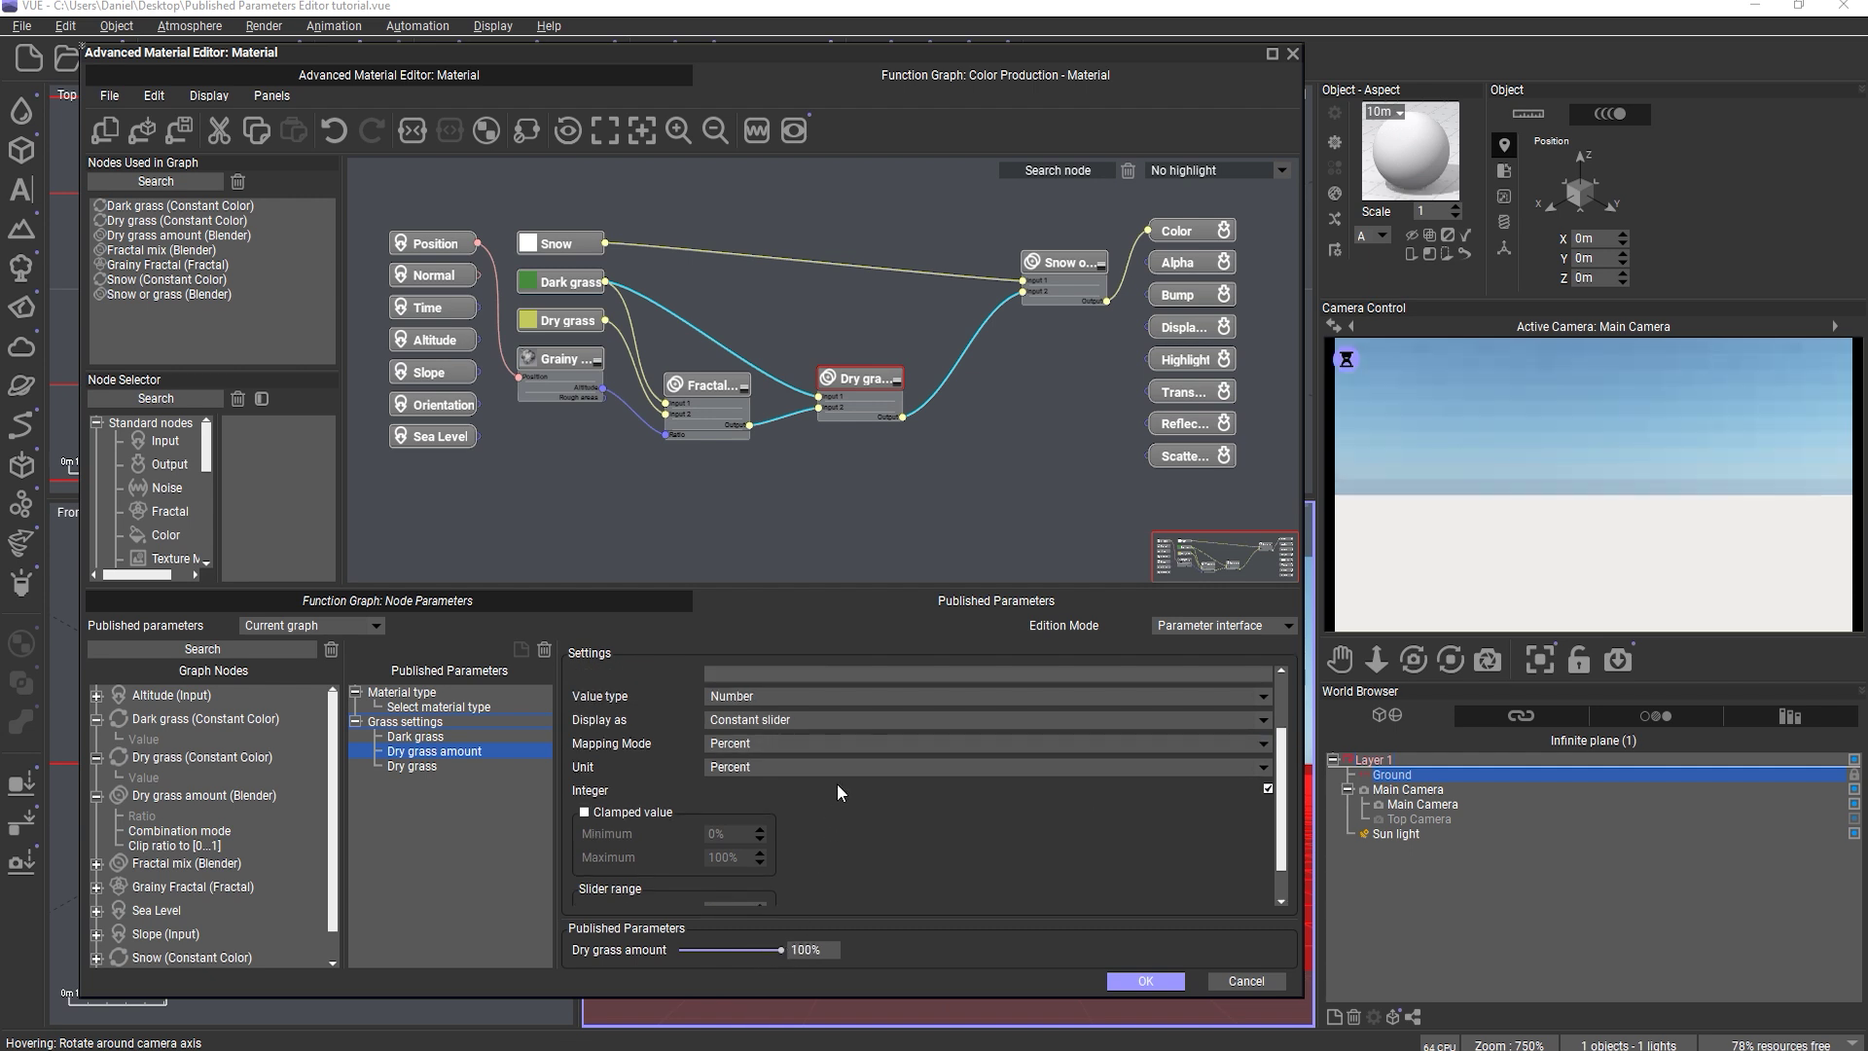
- Review the material's published parameters, testing the type selector with Grass and Snow and trying the Dry grass amount slider
click(511, 67)
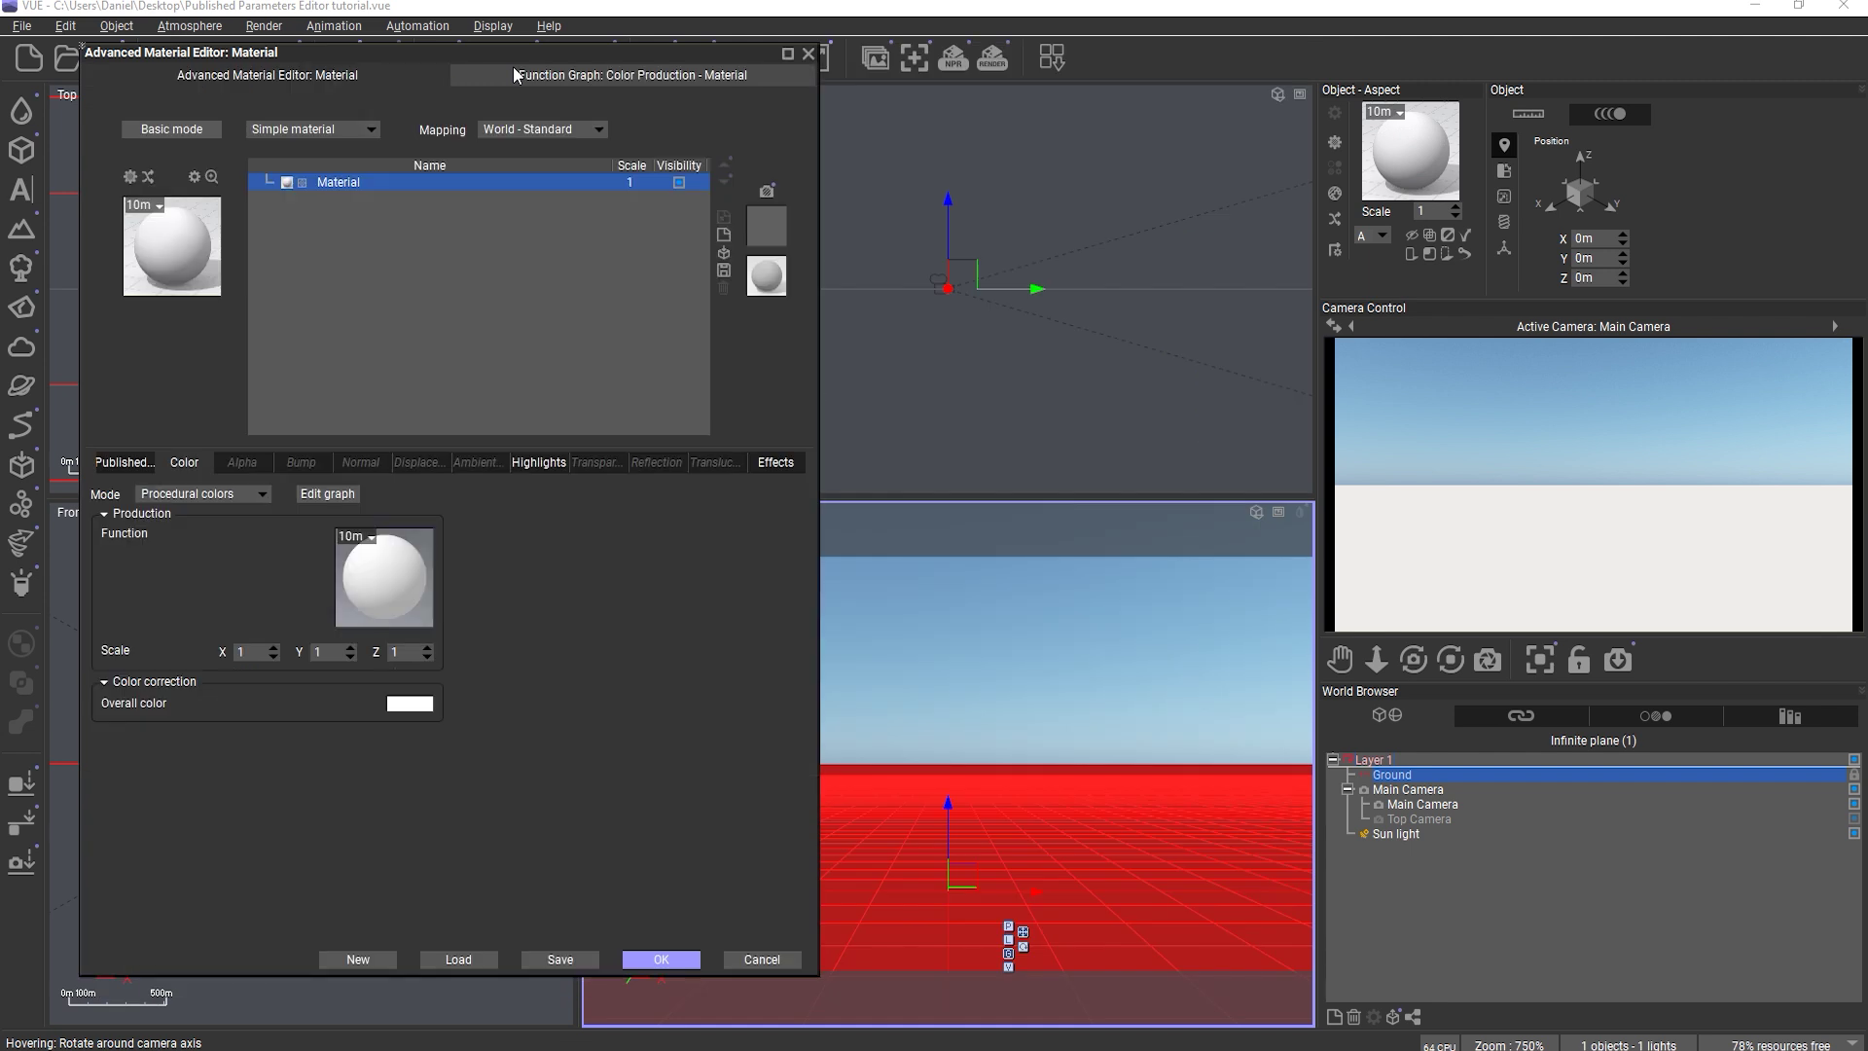
click(132, 463)
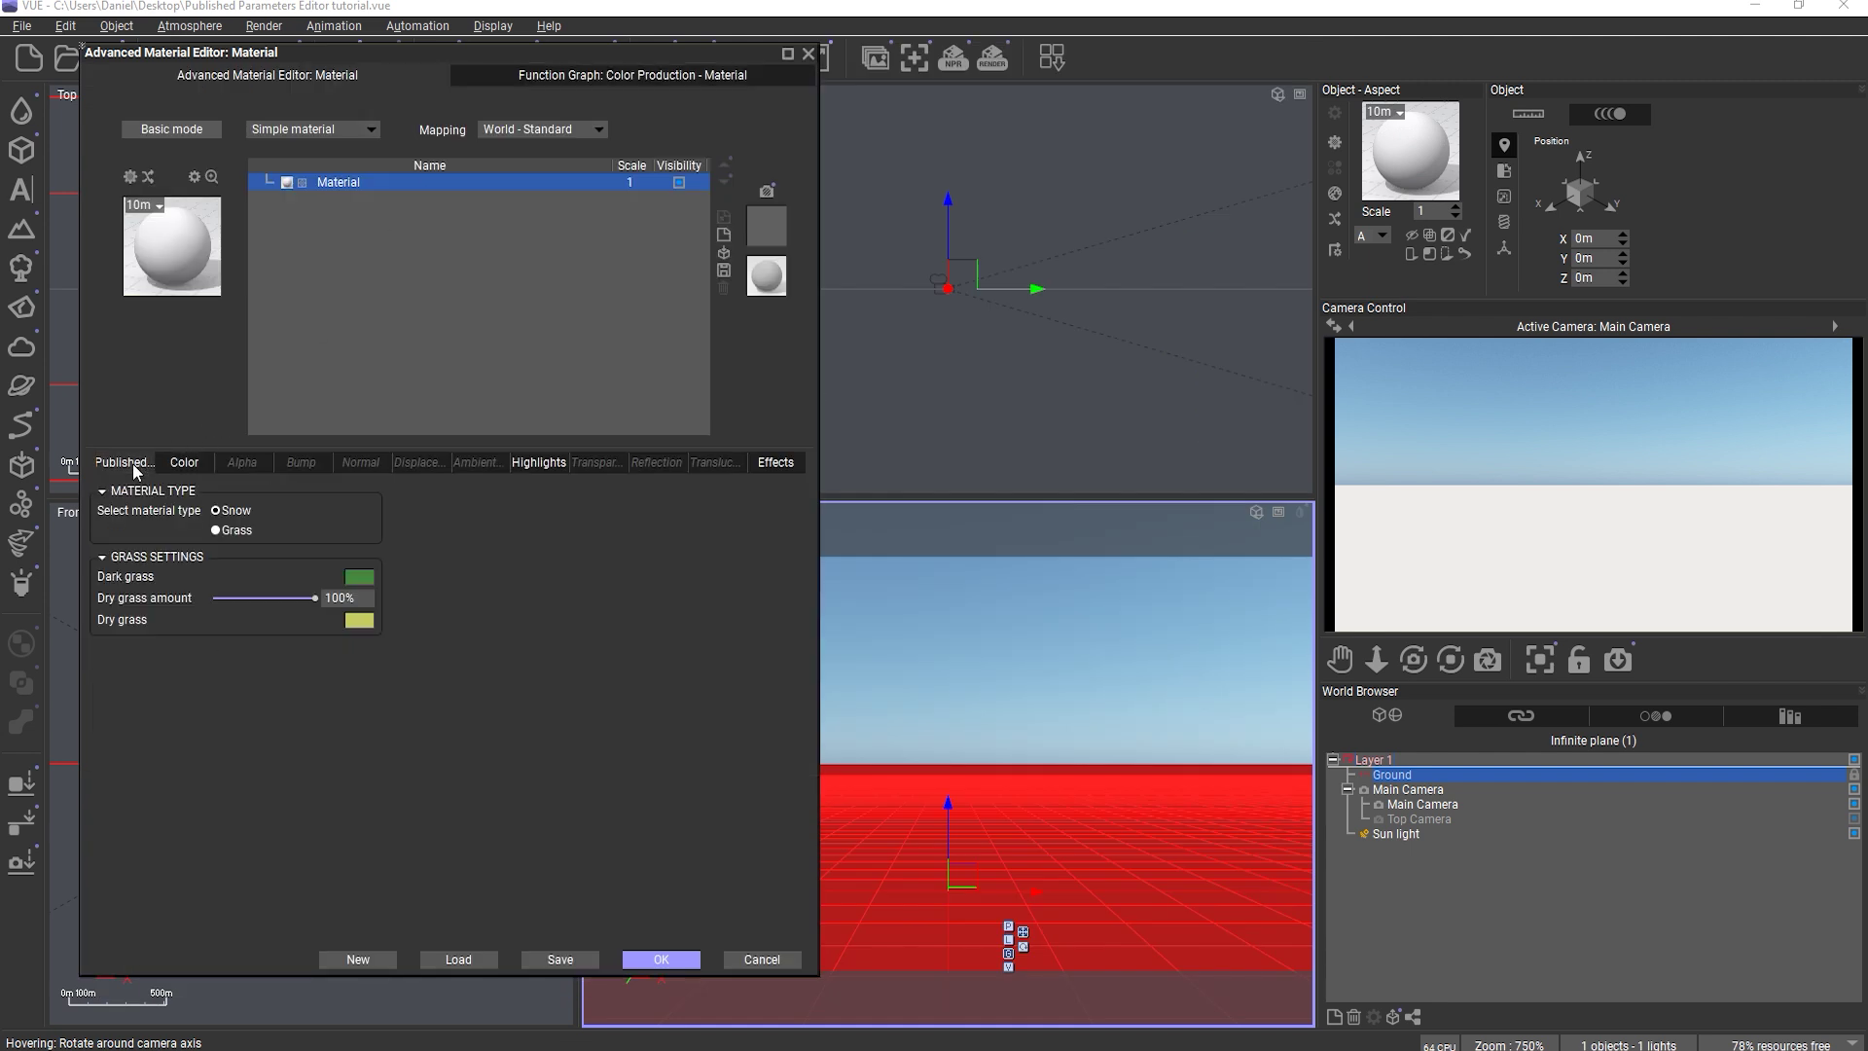
click(239, 531)
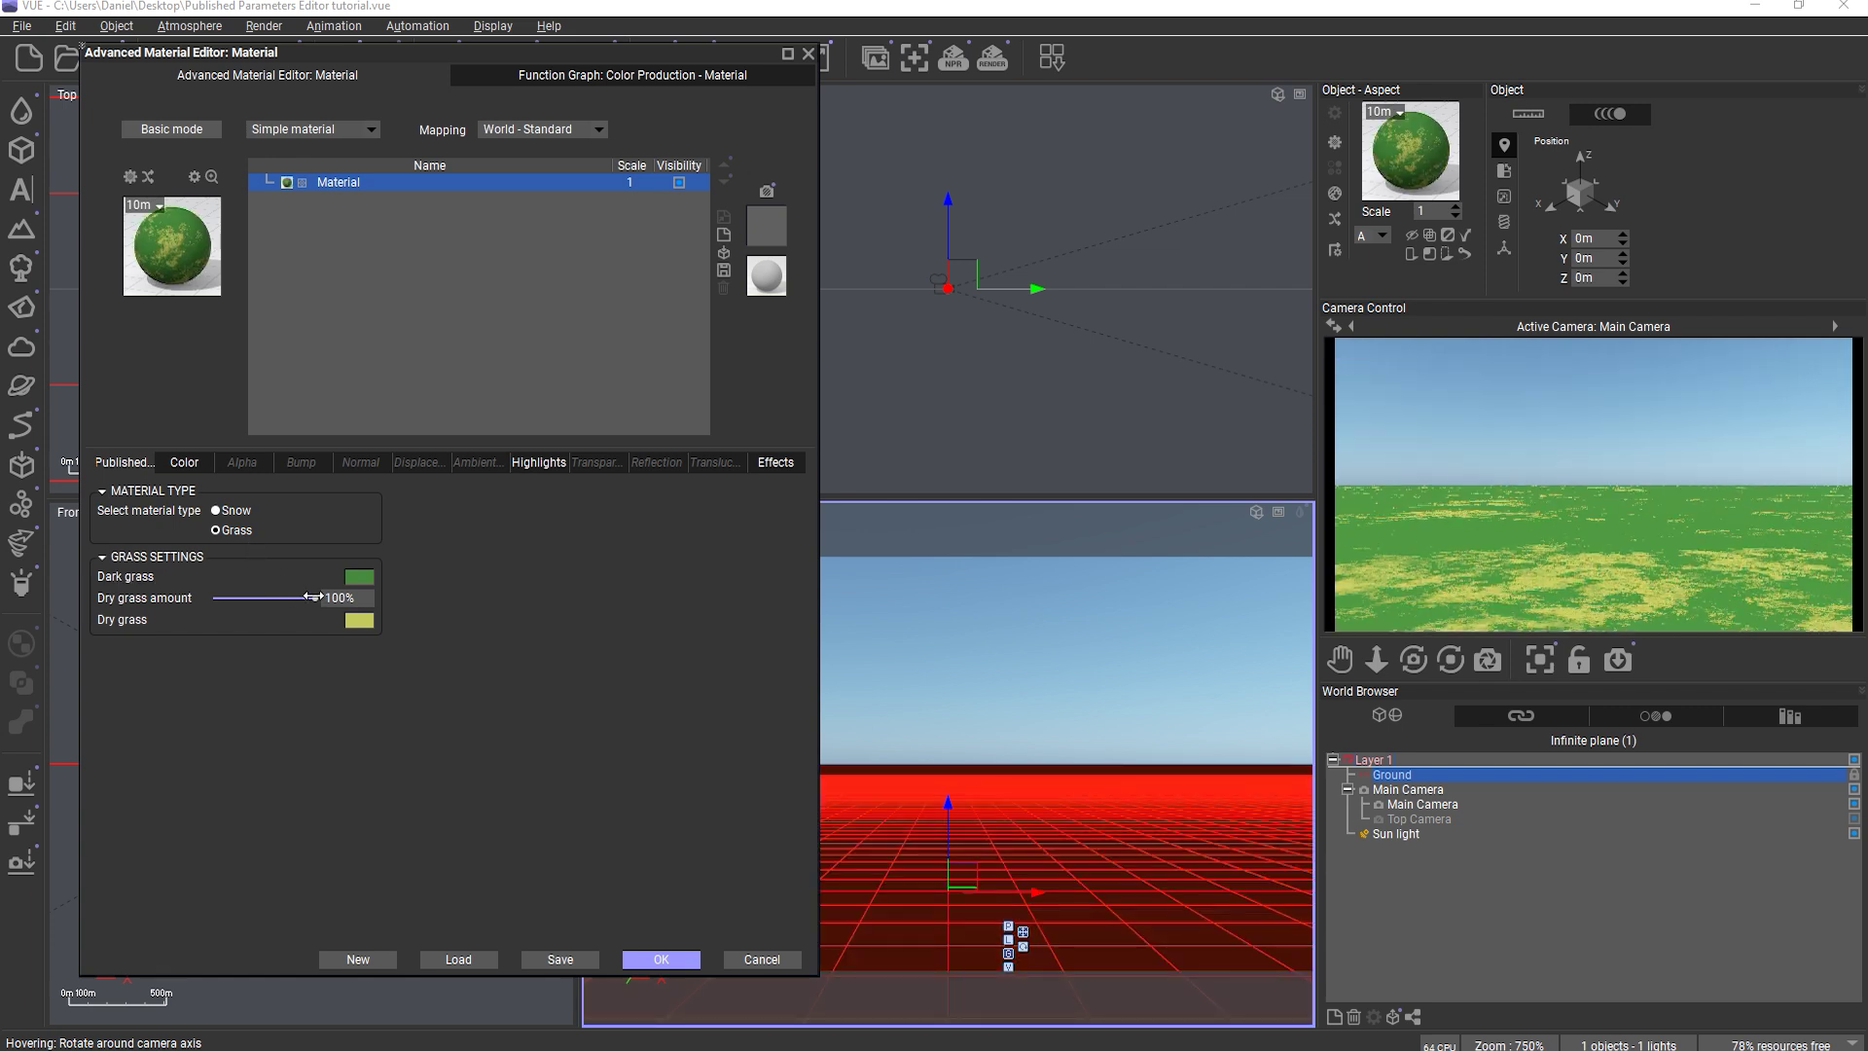
mouse_move(312, 597)
mouse_down()
mouse_move(212, 597)
mouse_move(321, 599)
mouse_up()
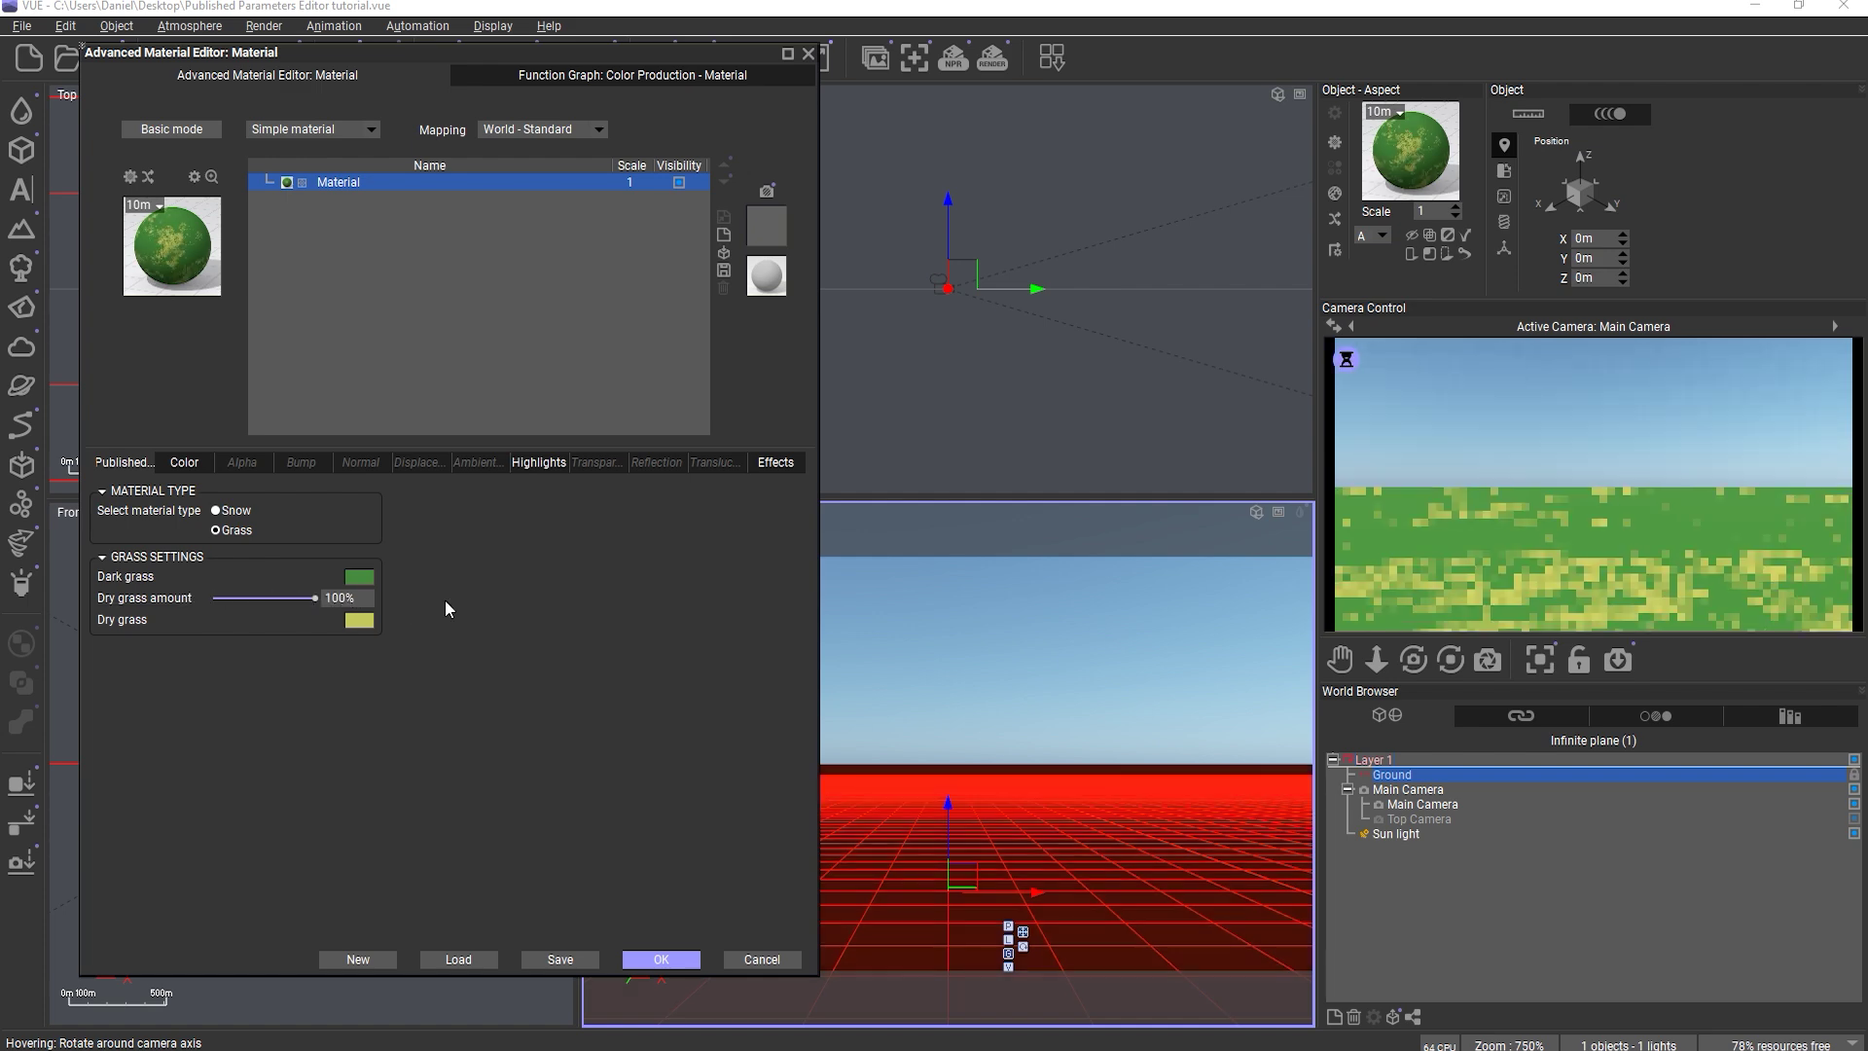
click(233, 509)
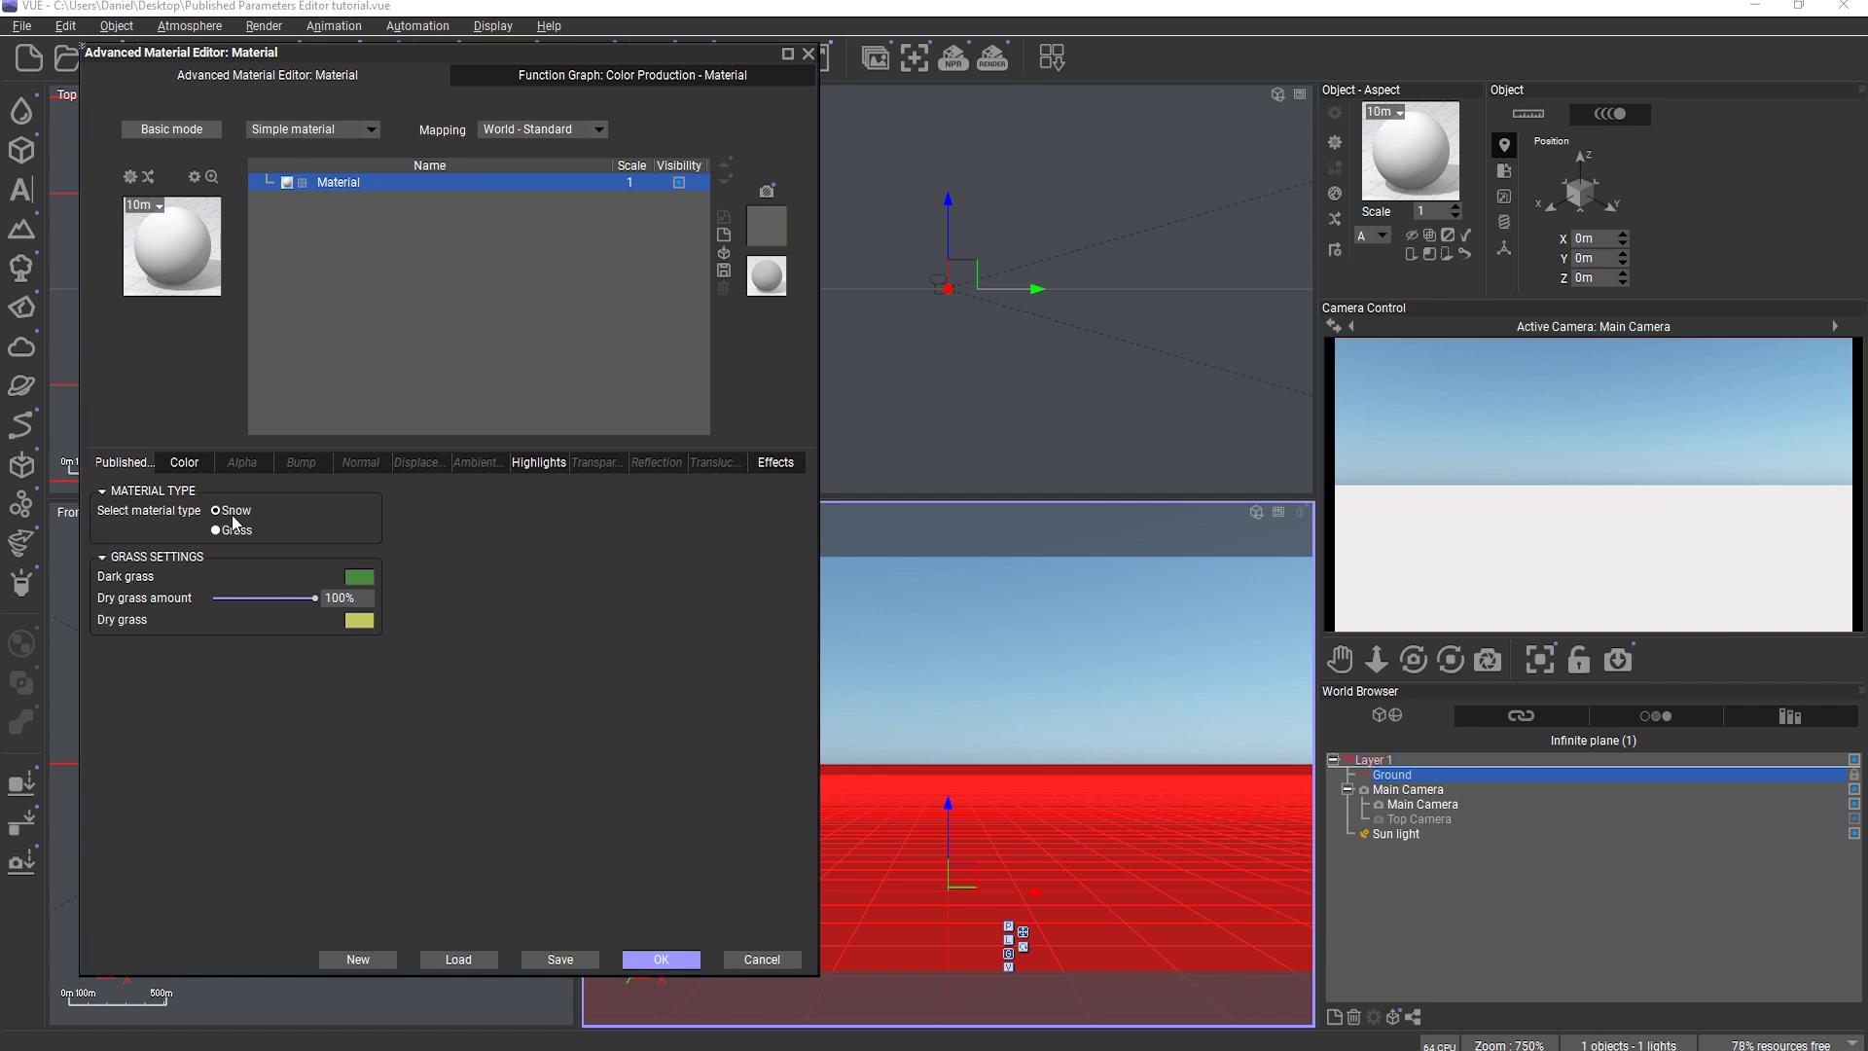
- Return to the color production function graph and switch the published parameters' edition mode to Display conditions
click(546, 78)
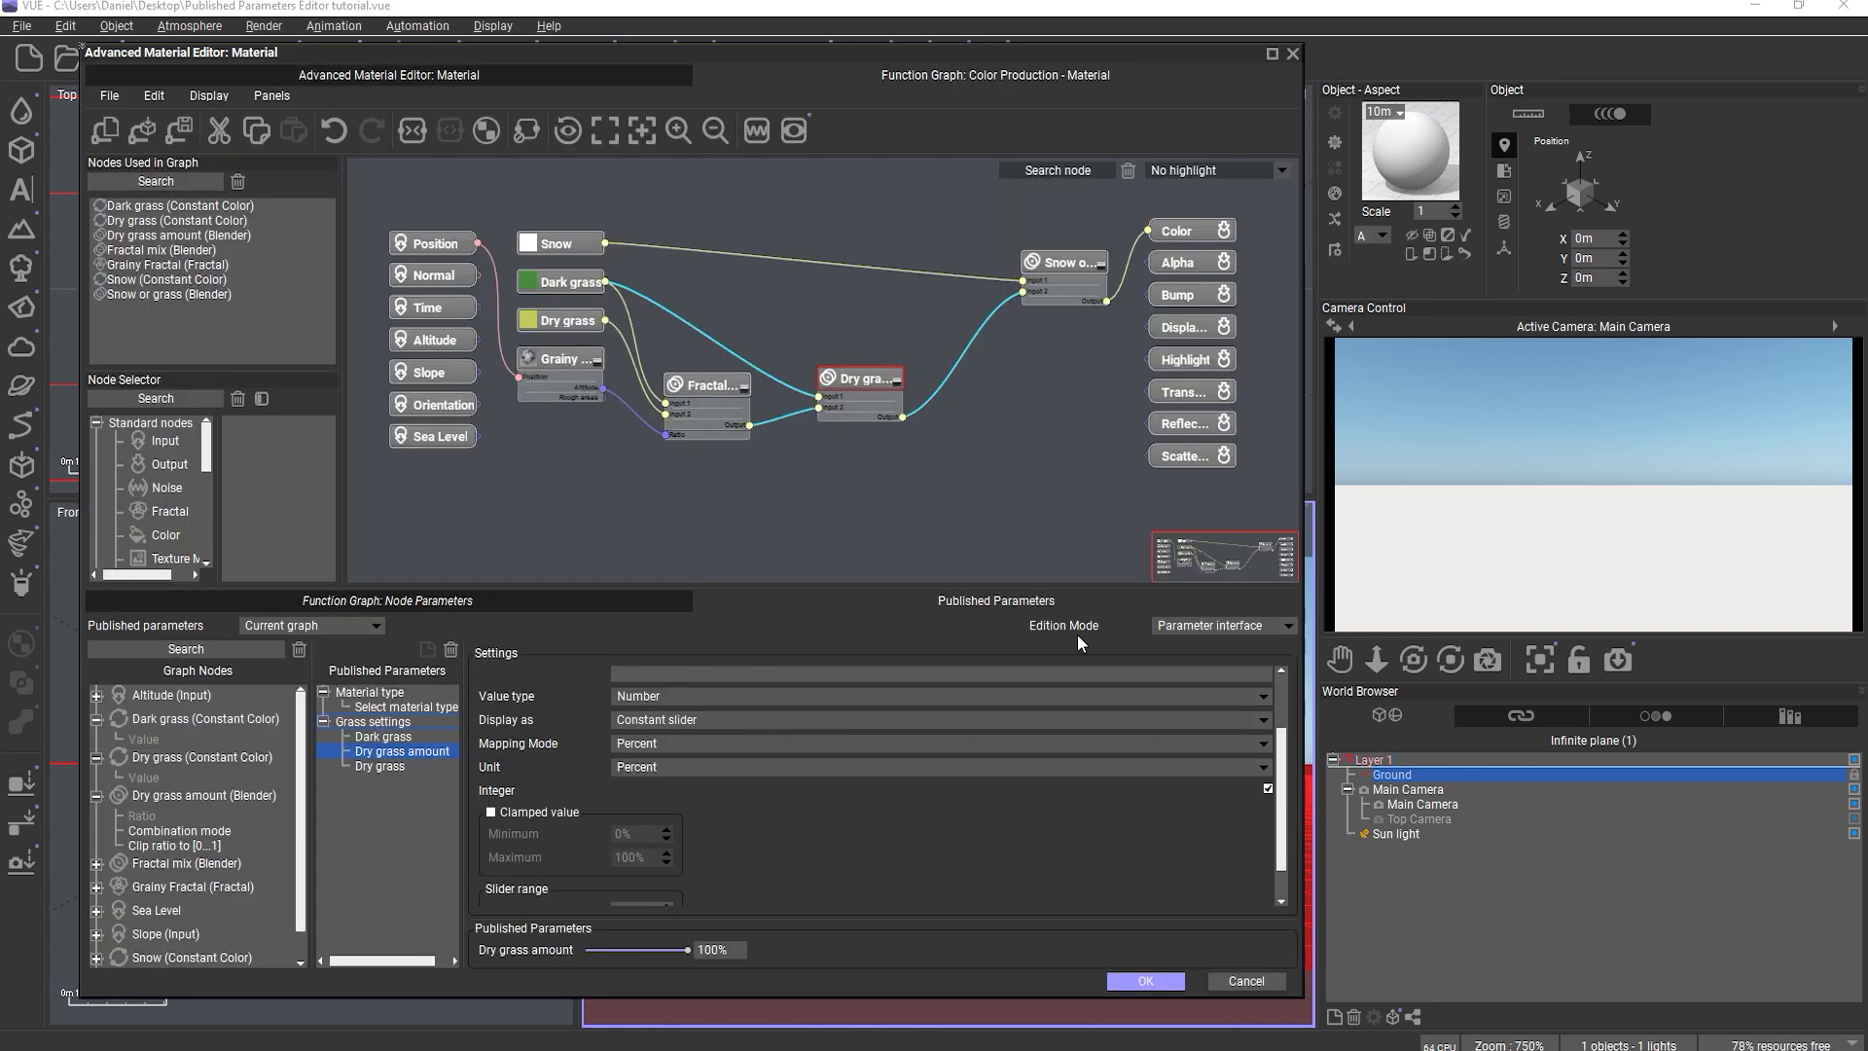
click(1205, 628)
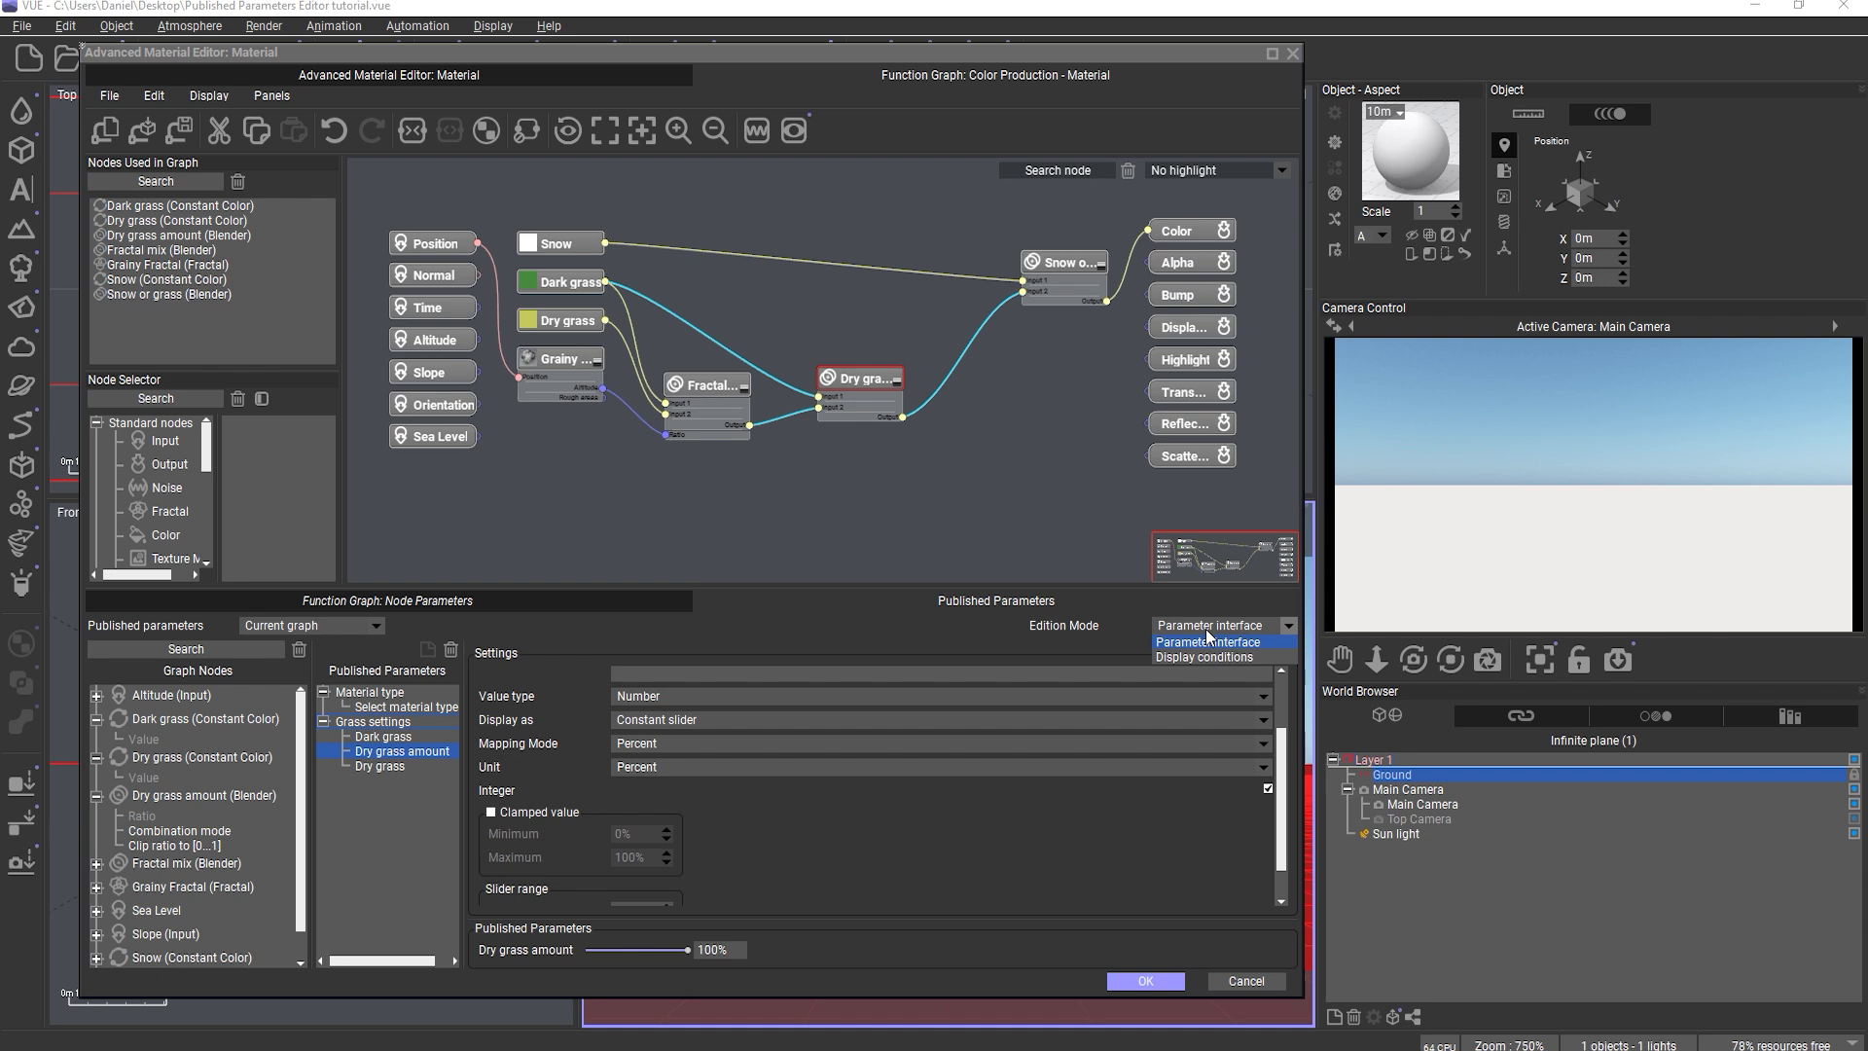
click(1198, 659)
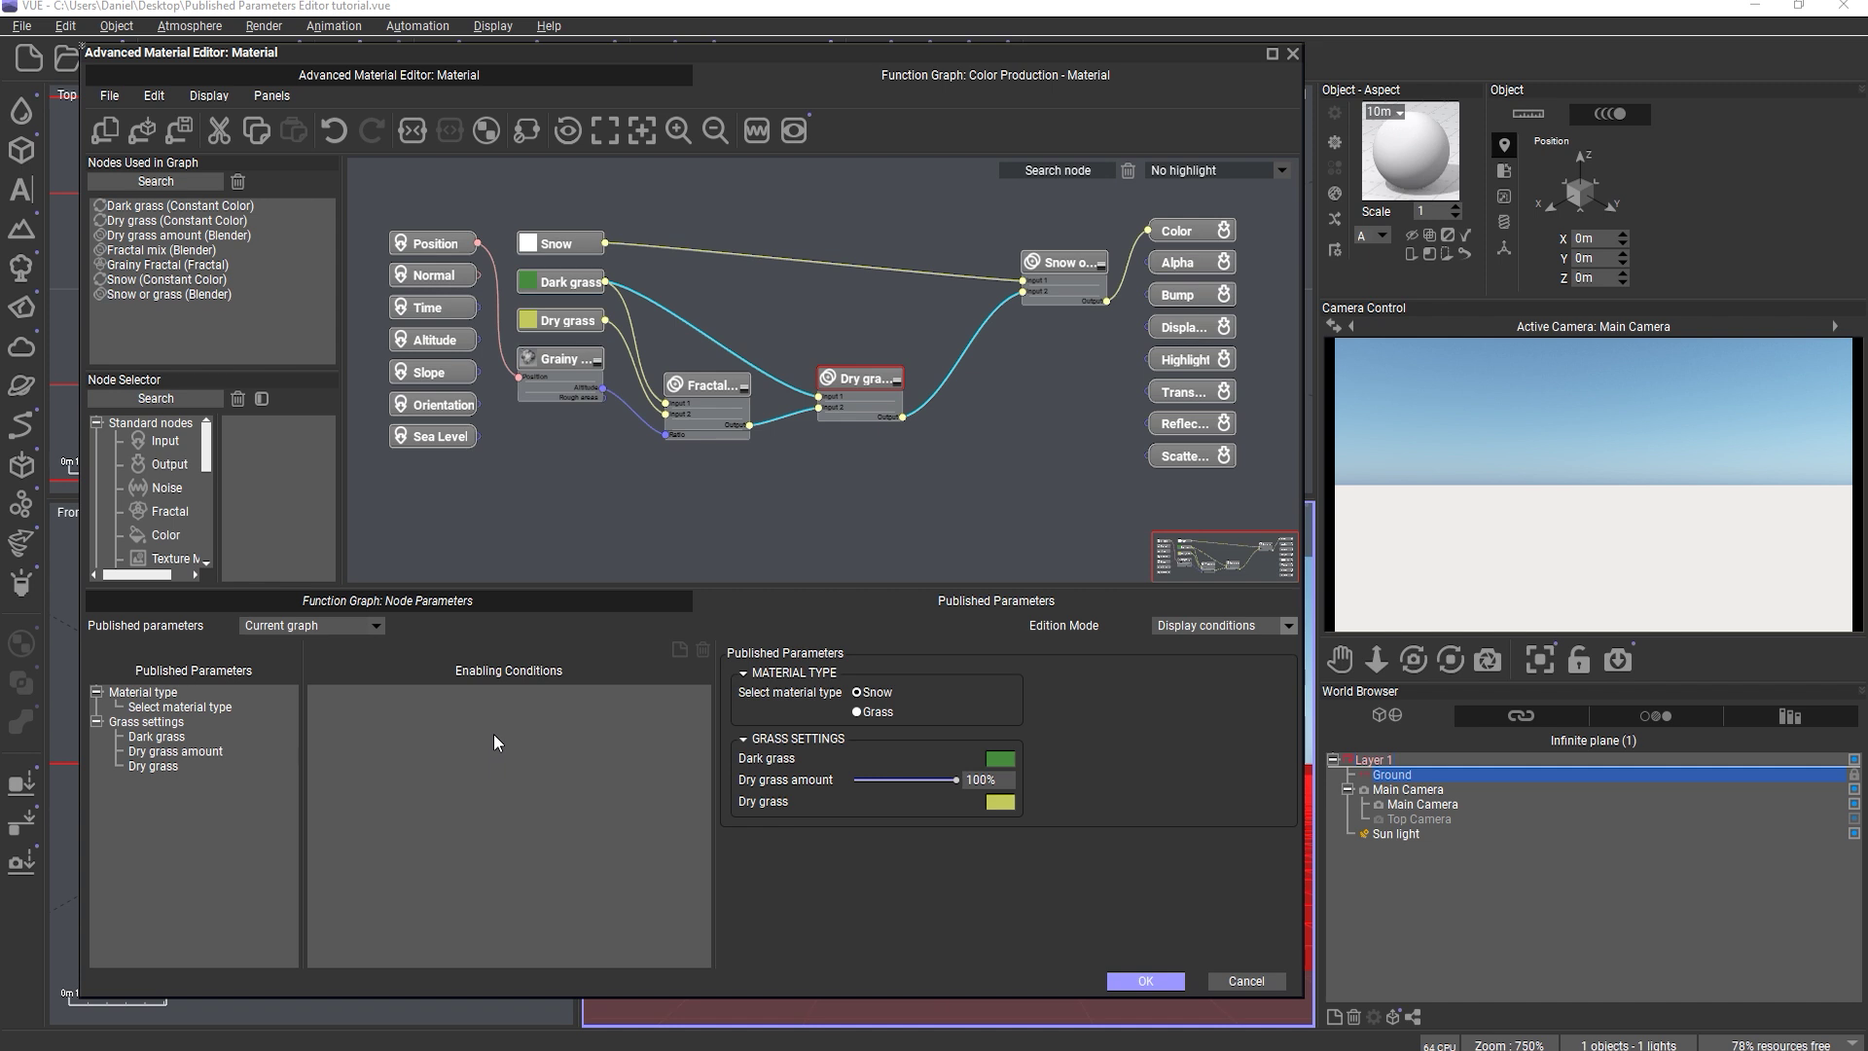
- Test the Select material type parameter by alternating between Grass and Snow, and point out the two blender nodes involved
click(861, 711)
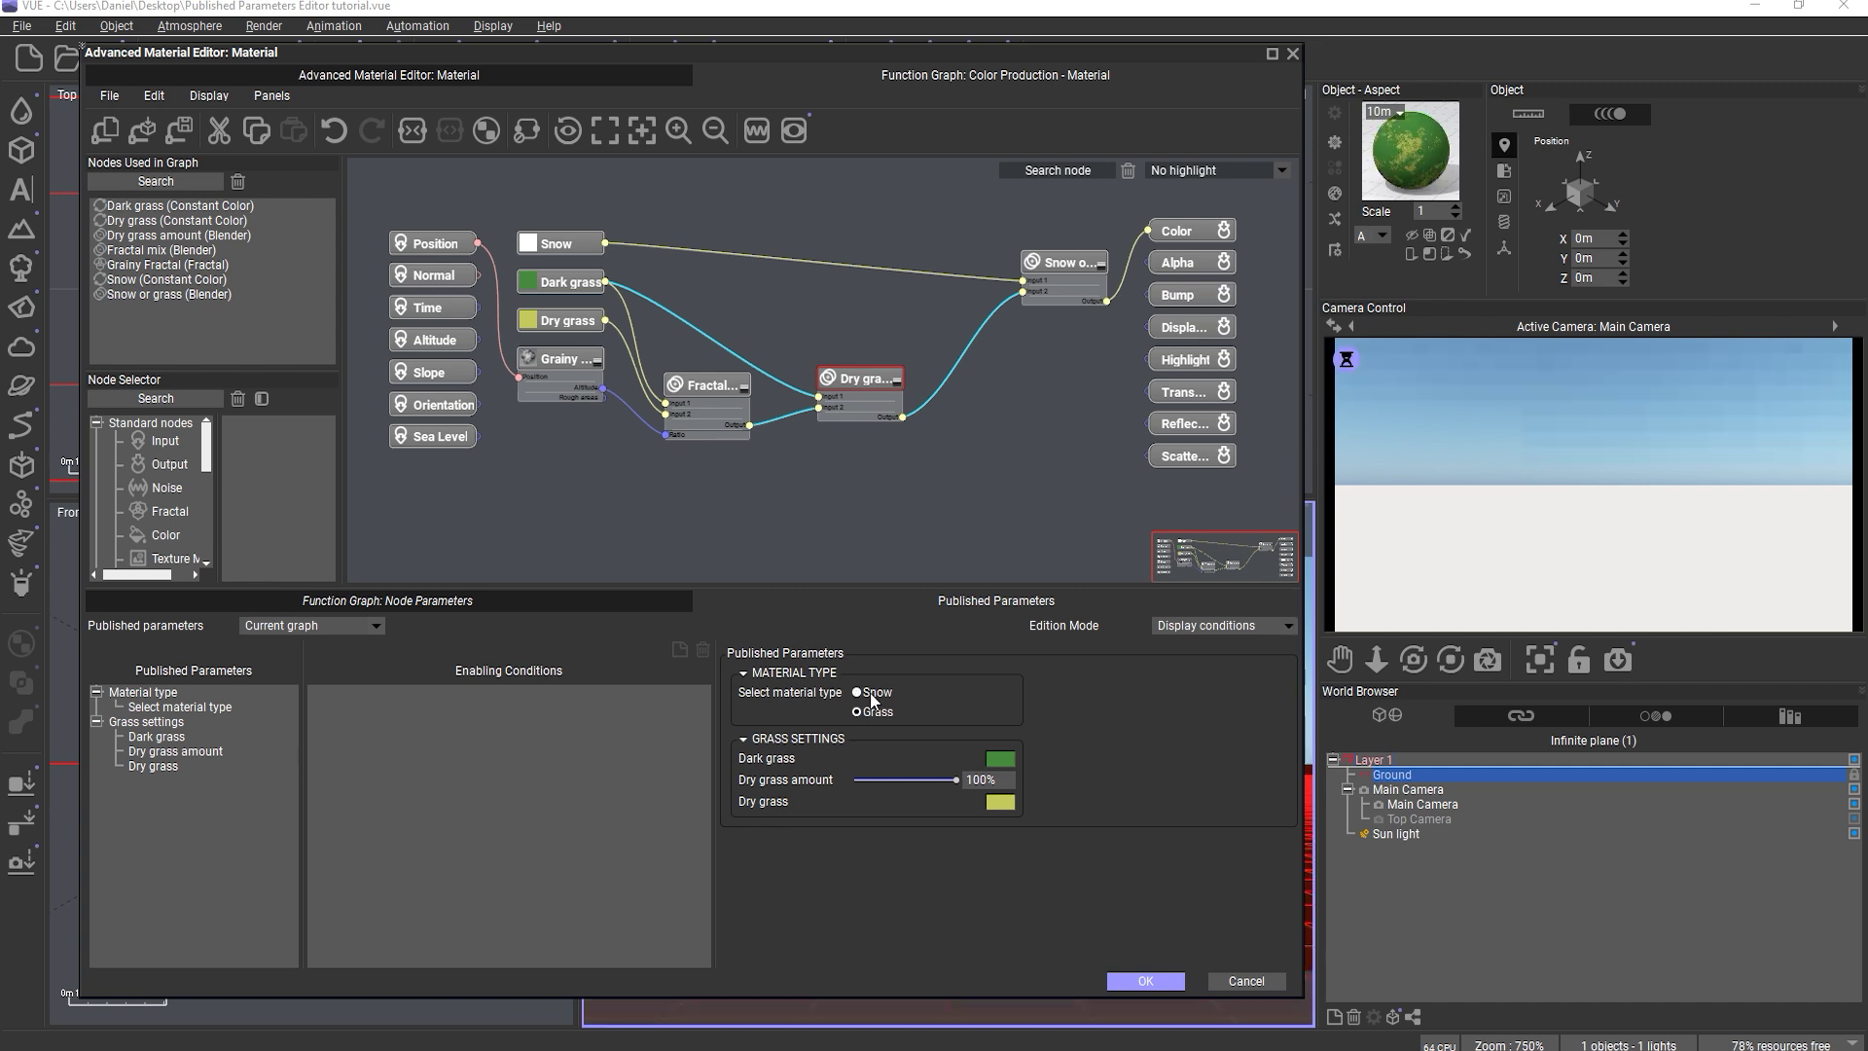
click(869, 694)
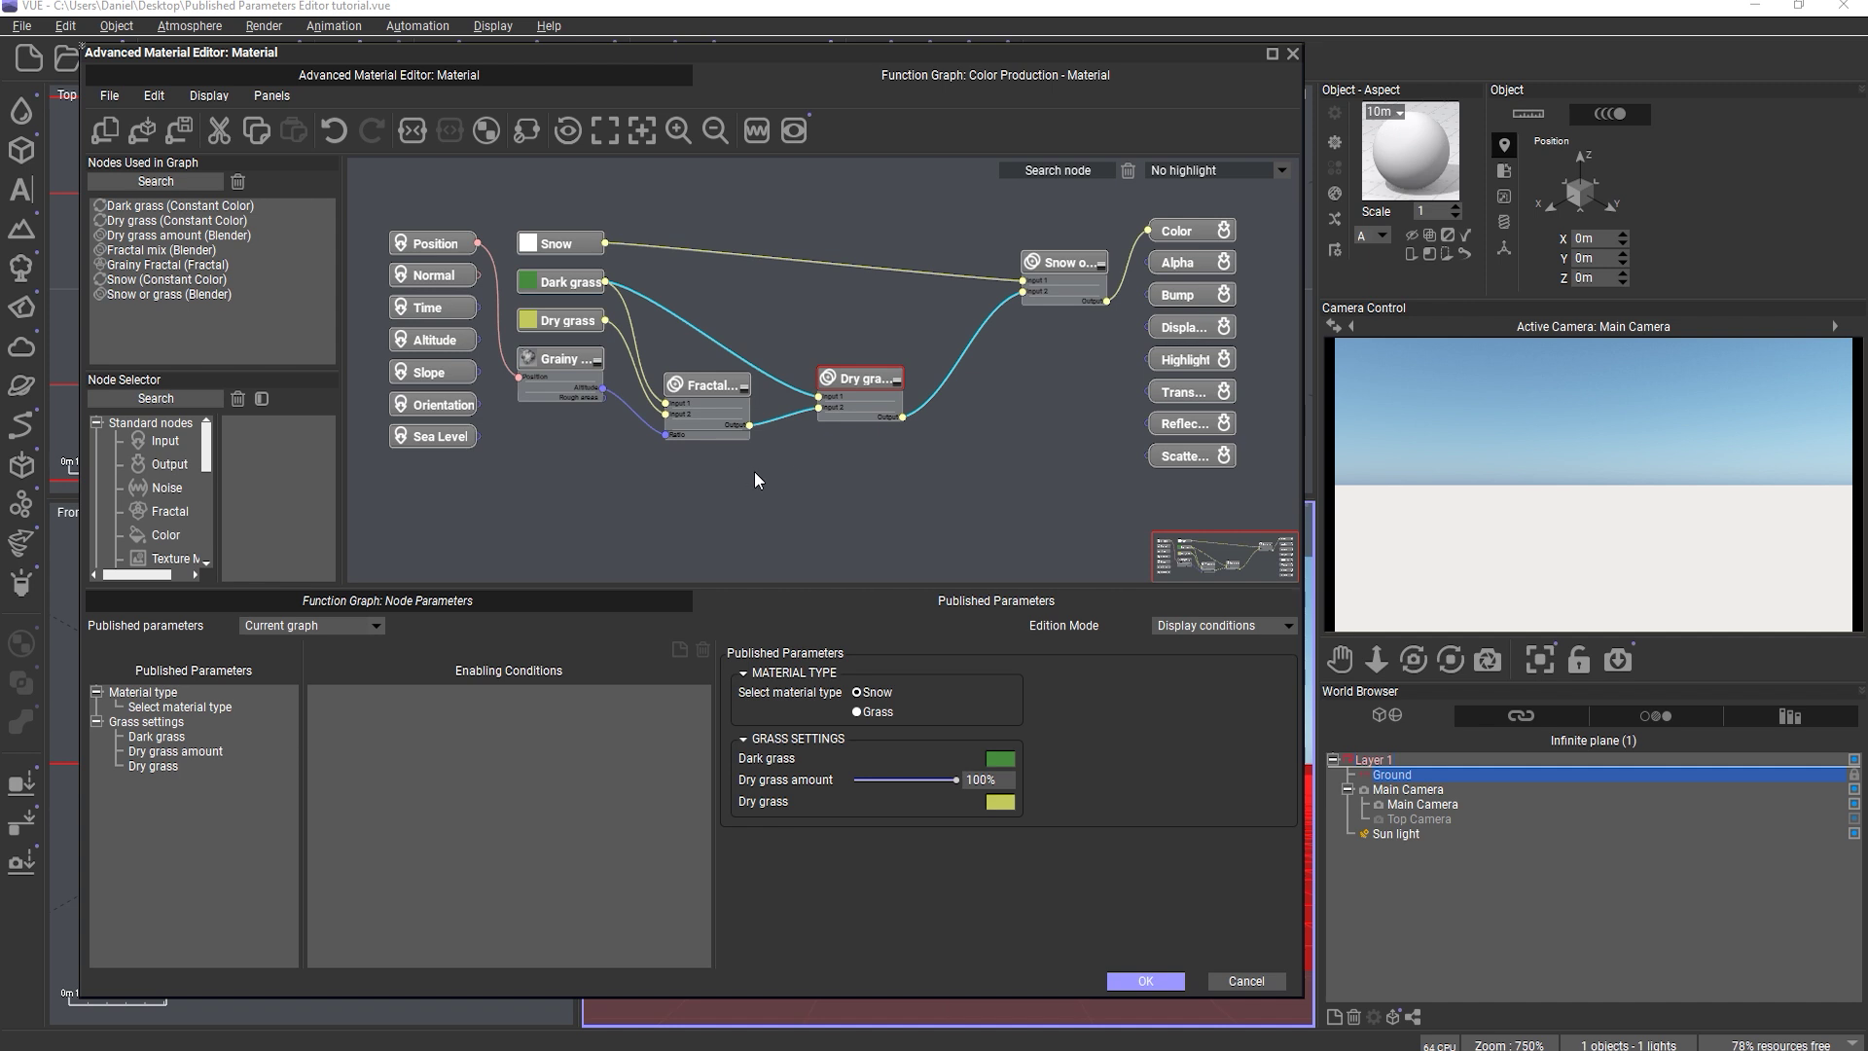
click(1049, 263)
click(848, 380)
click(881, 715)
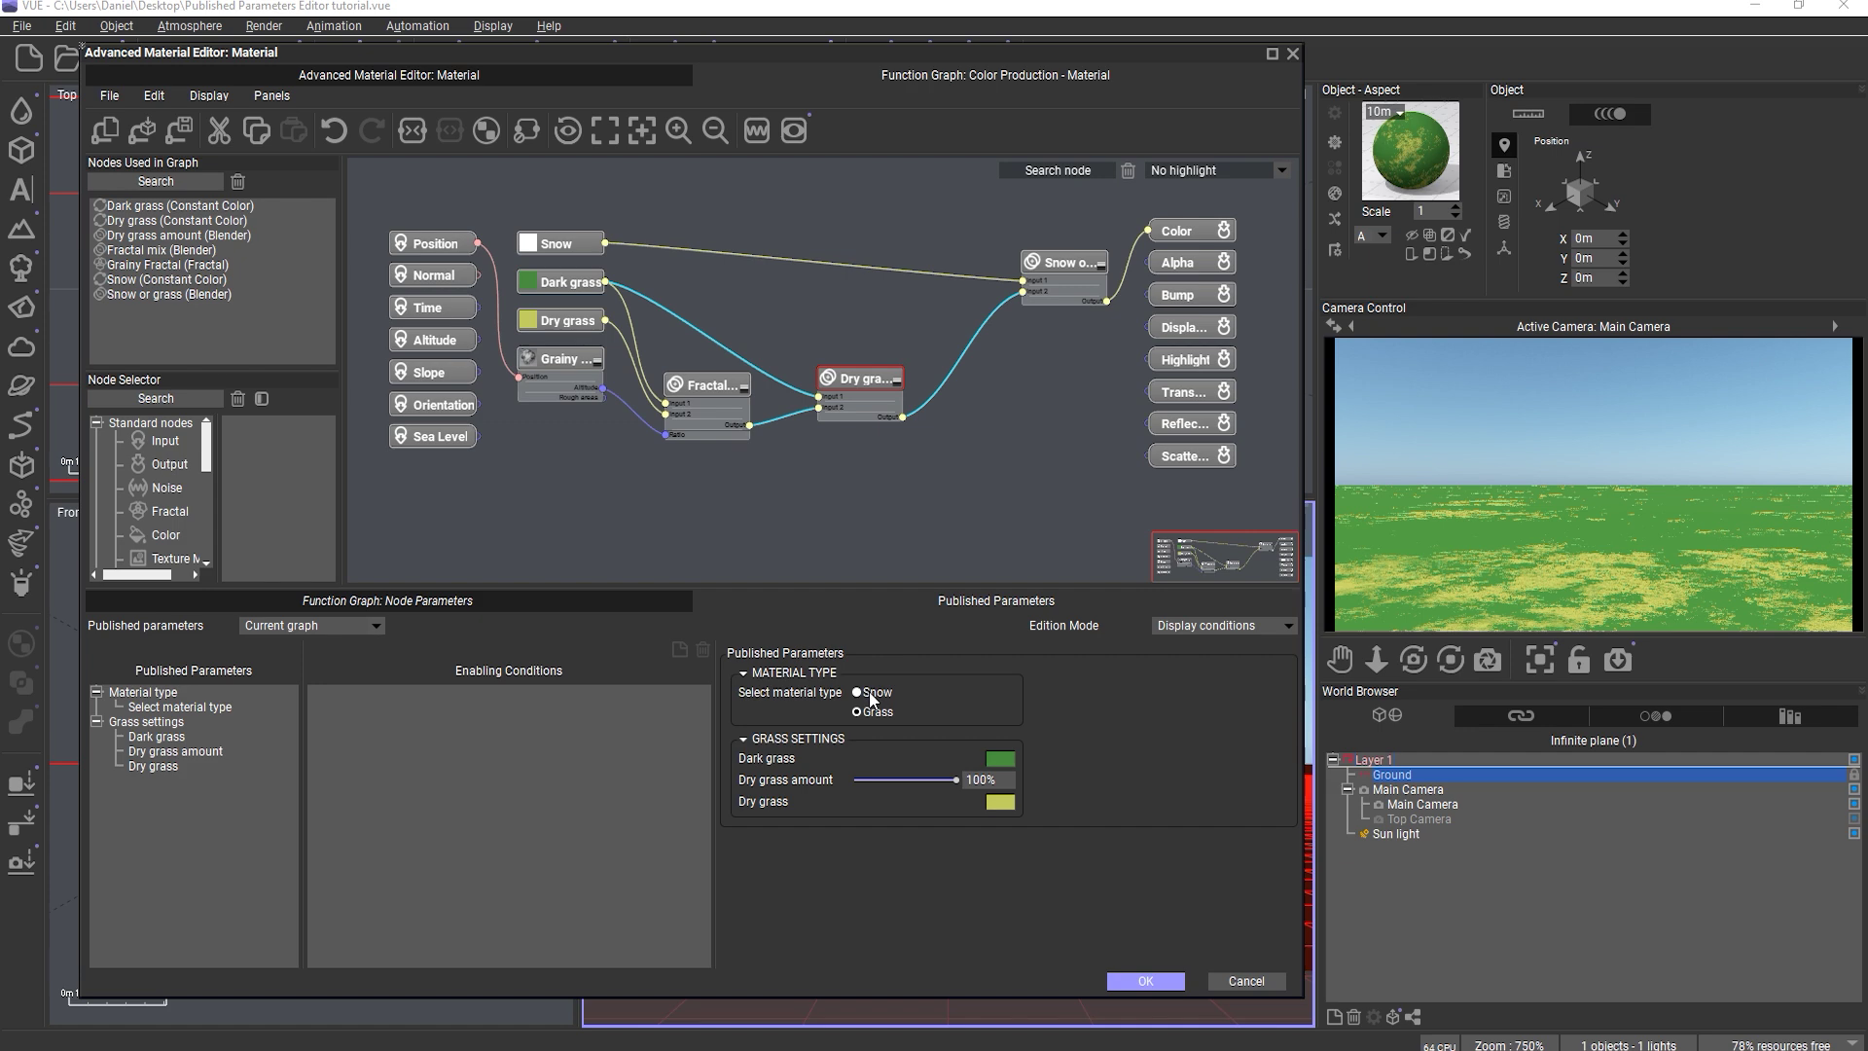
click(871, 696)
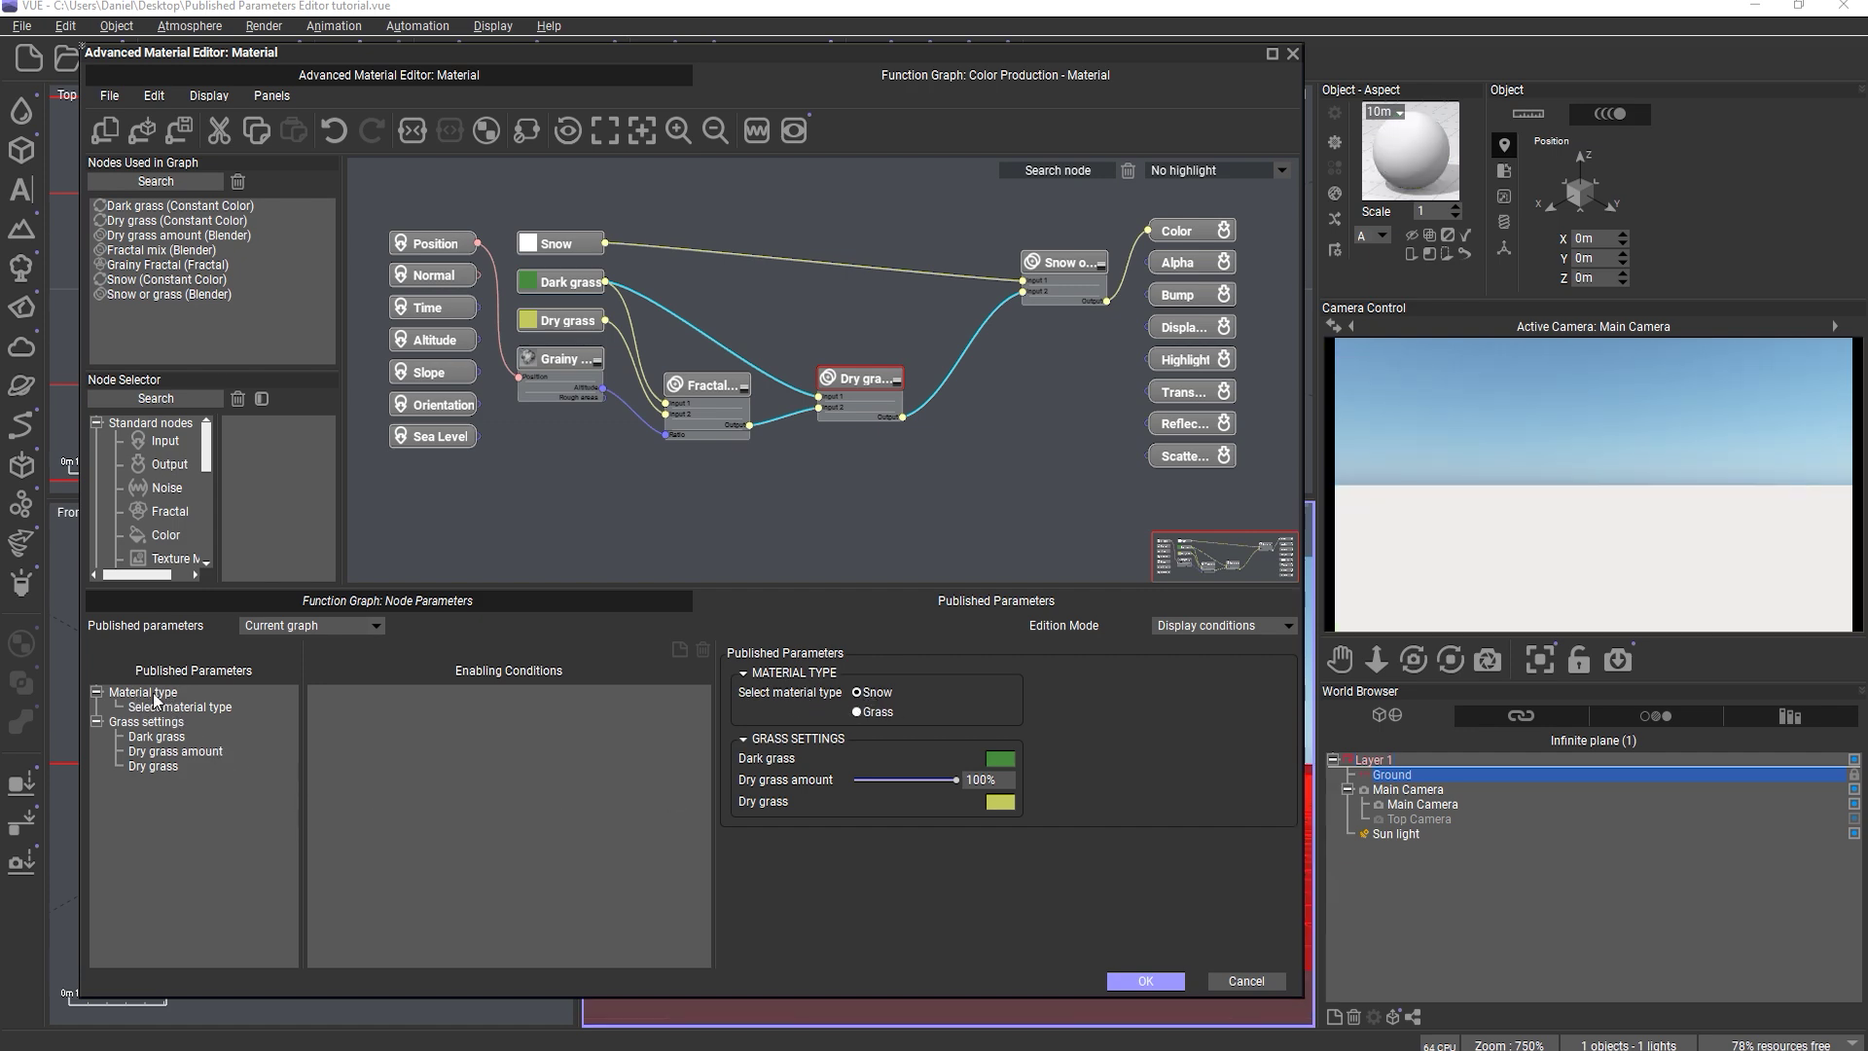
- Create an enabling condition from the Select material type parameter with condition Is Equal To and value Grass
drag(179, 704, 399, 698)
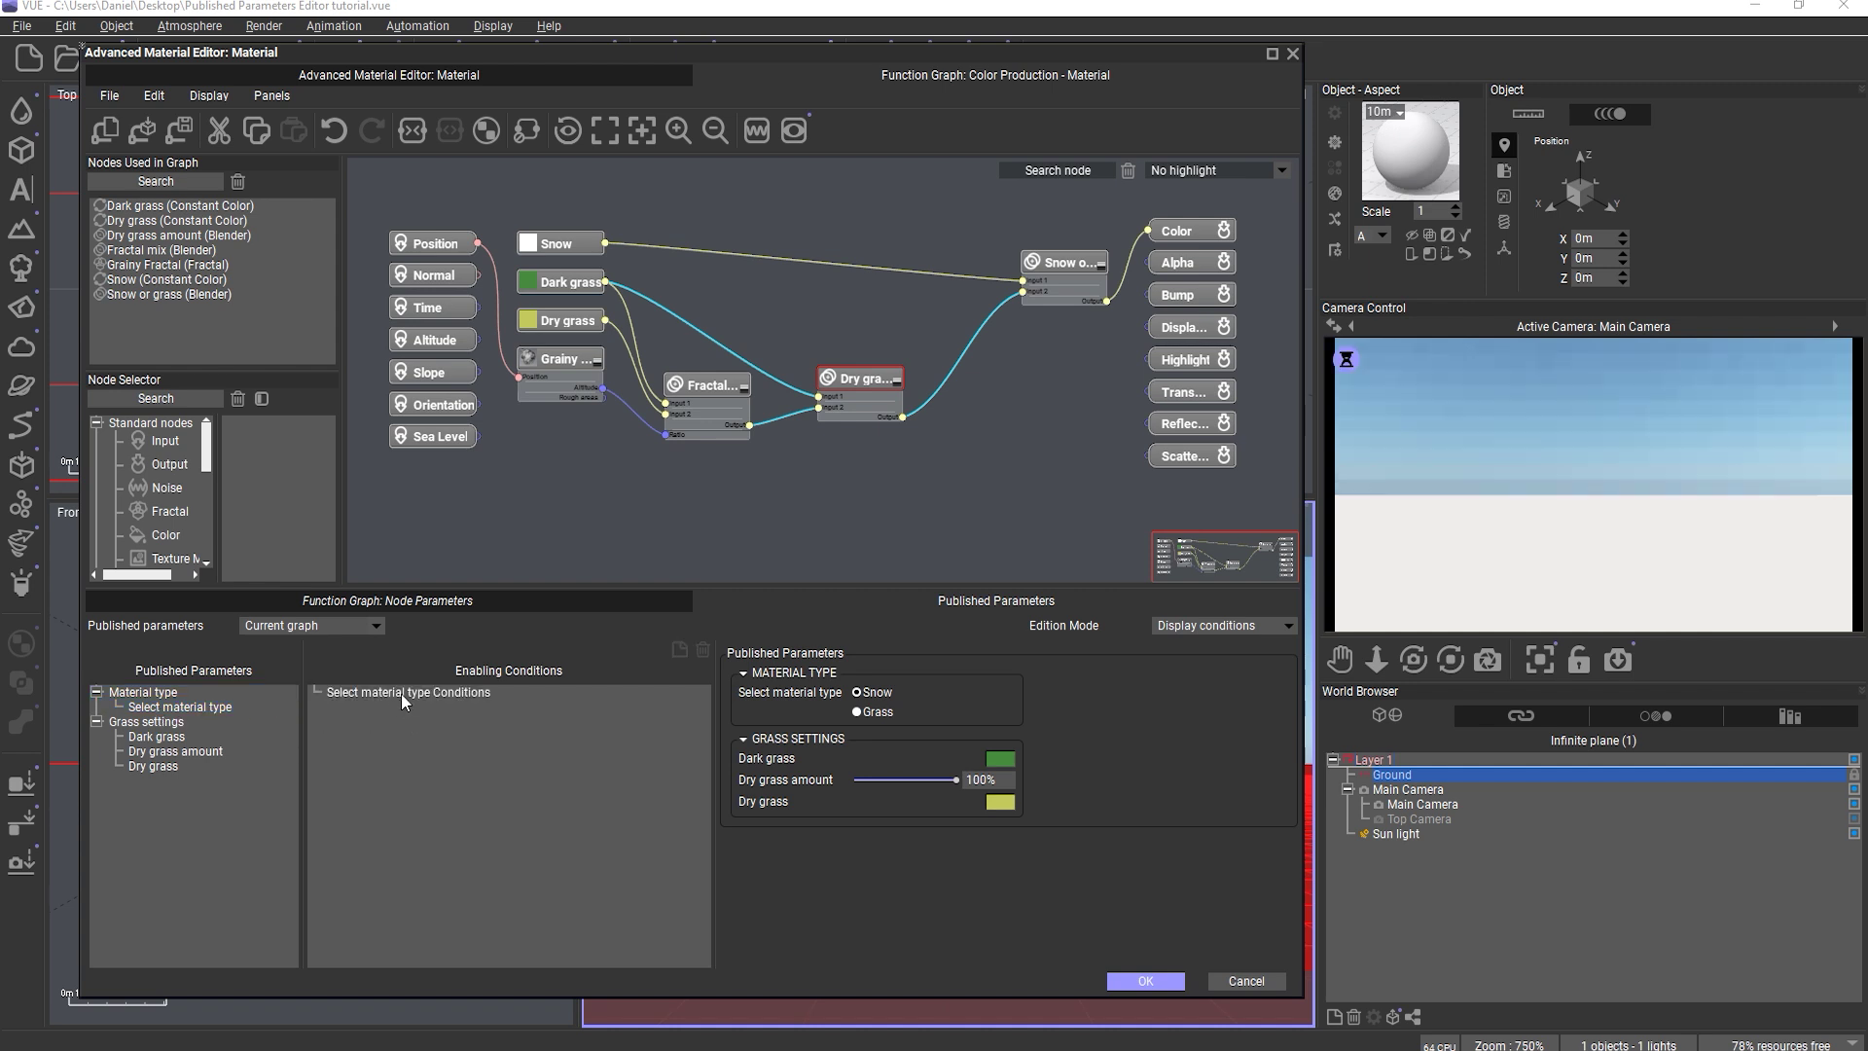
click(400, 693)
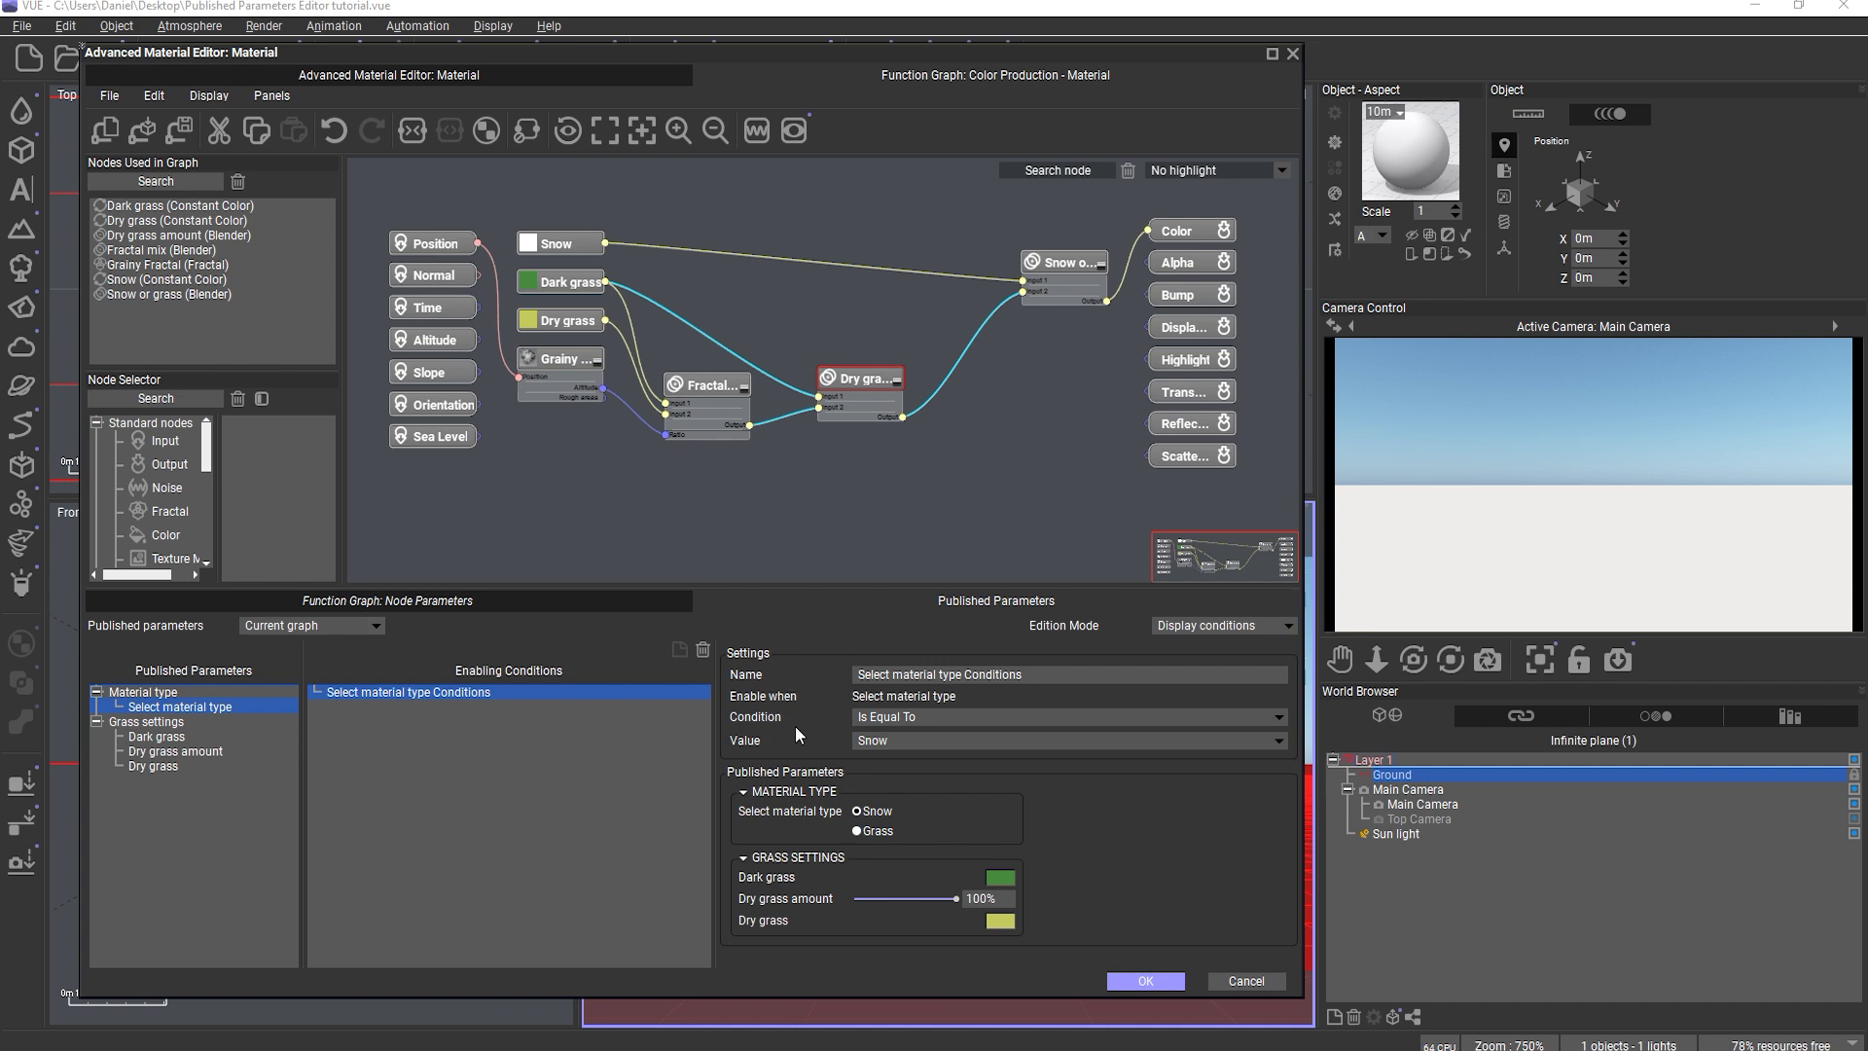
click(891, 717)
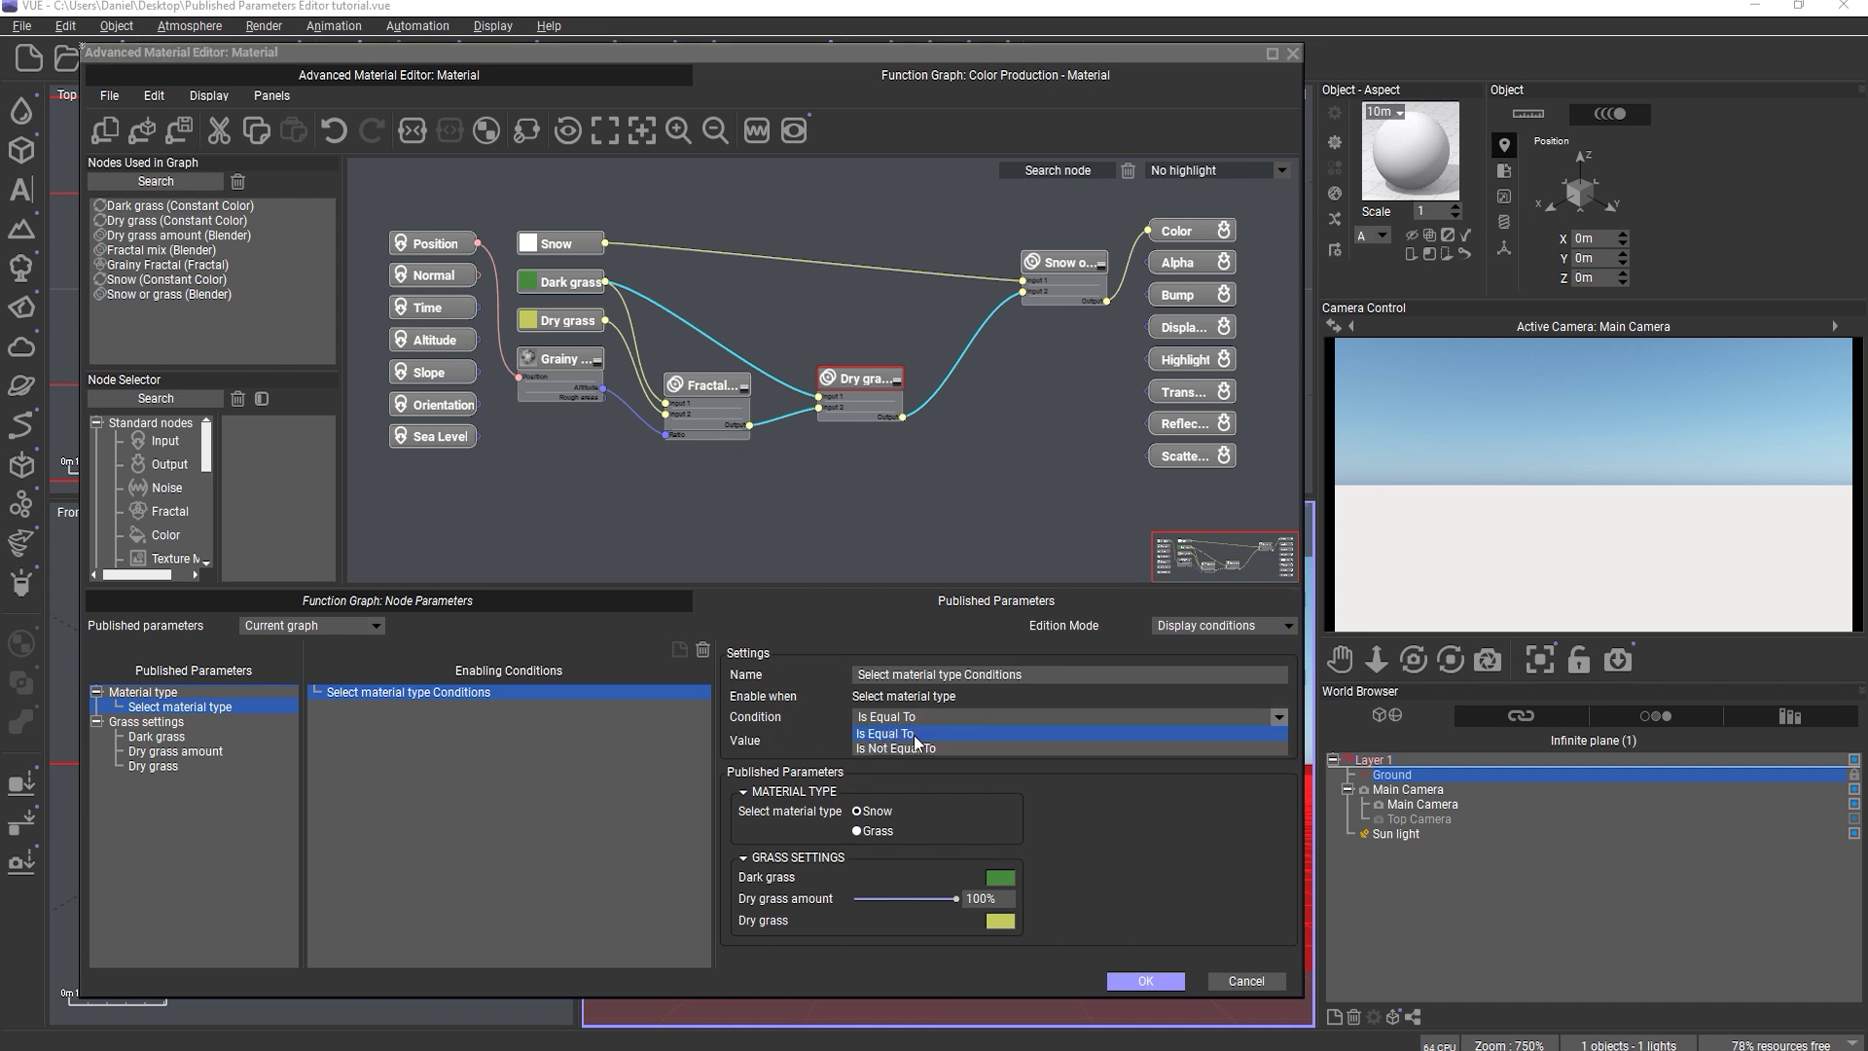
click(862, 733)
click(913, 740)
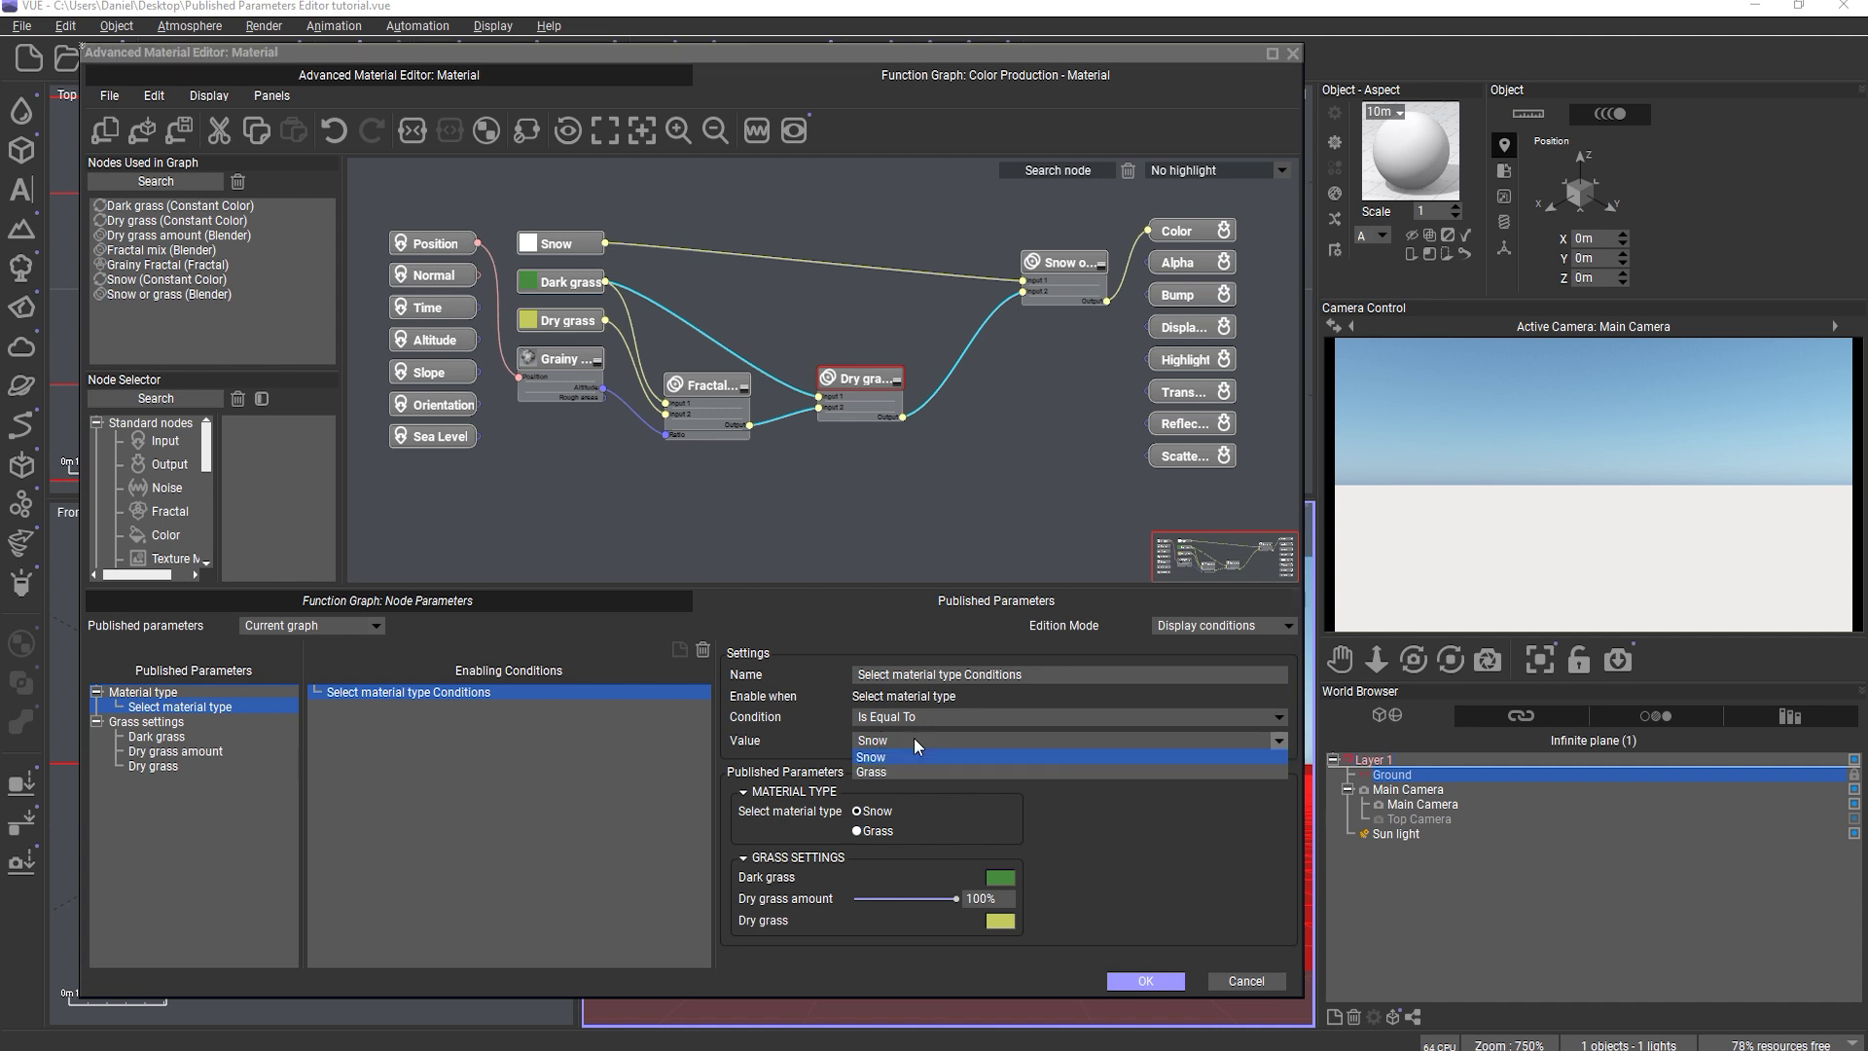
click(874, 772)
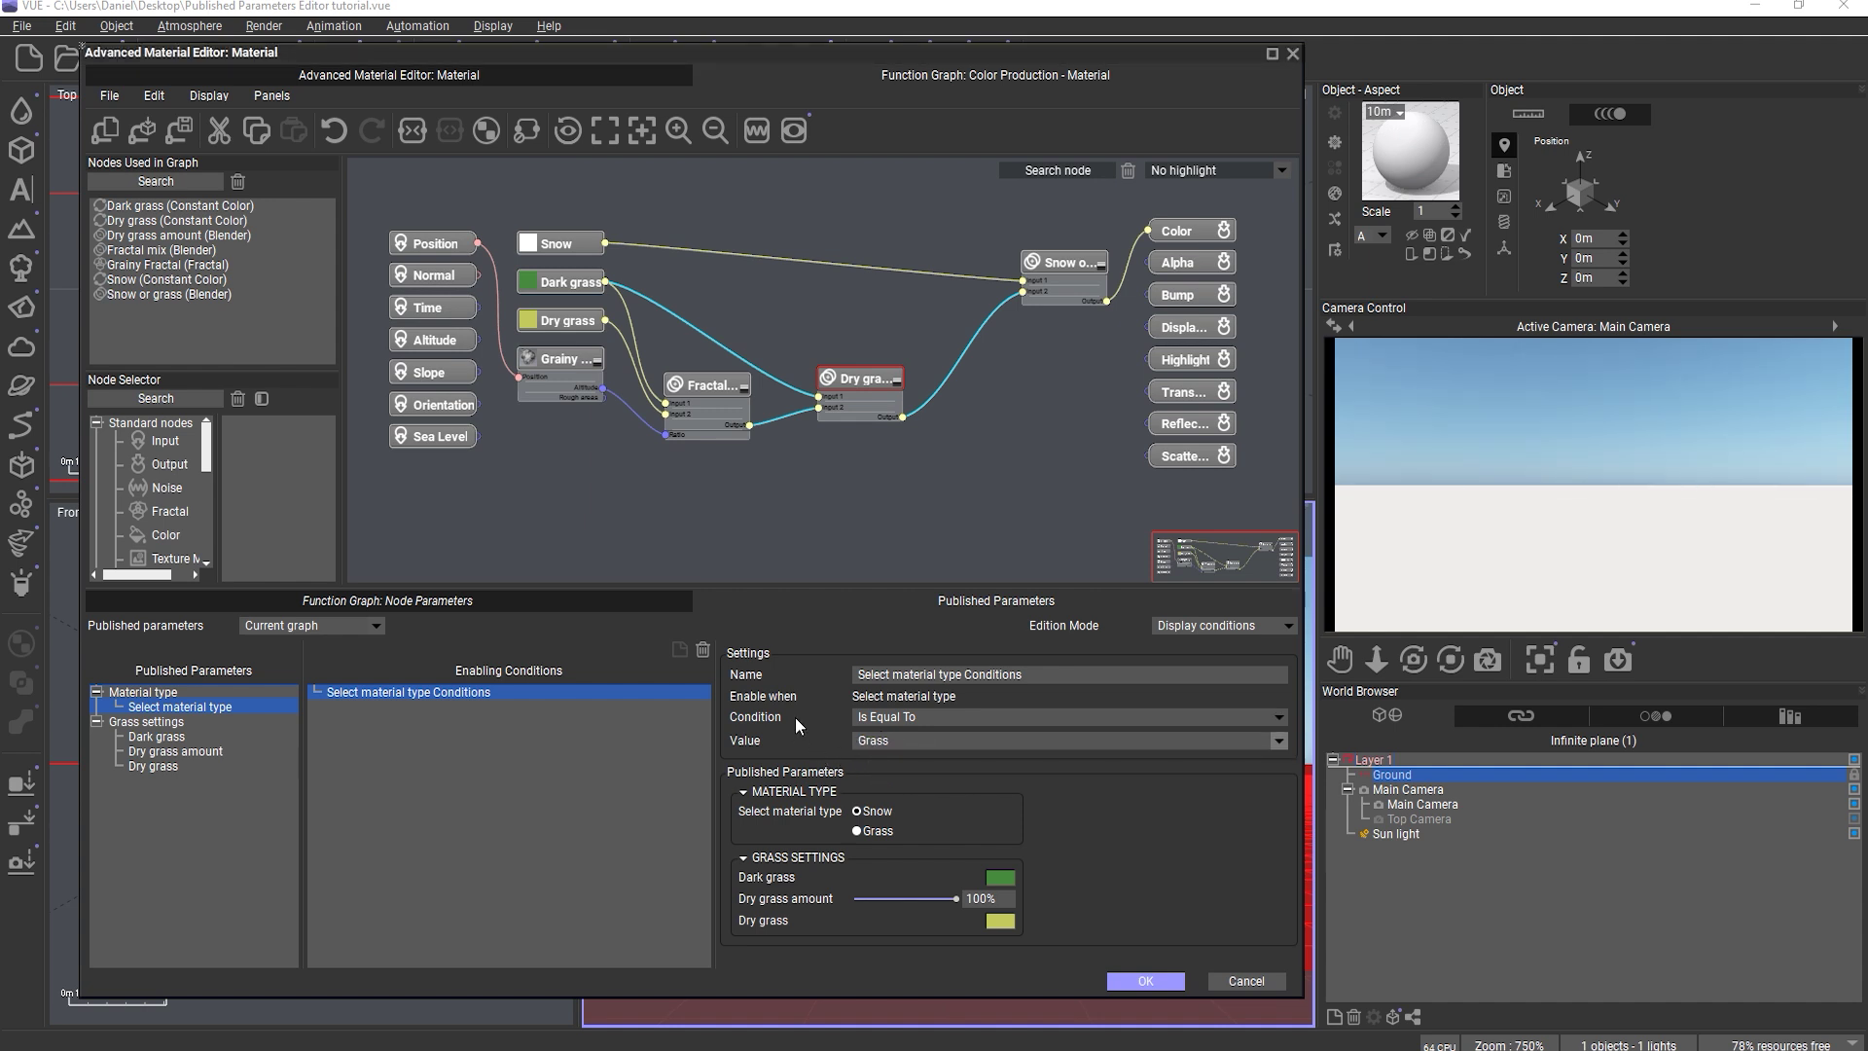
- Try the alternative condition Is Not Equal To with value Snow, and restore Is Equal To with value Grass
click(926, 718)
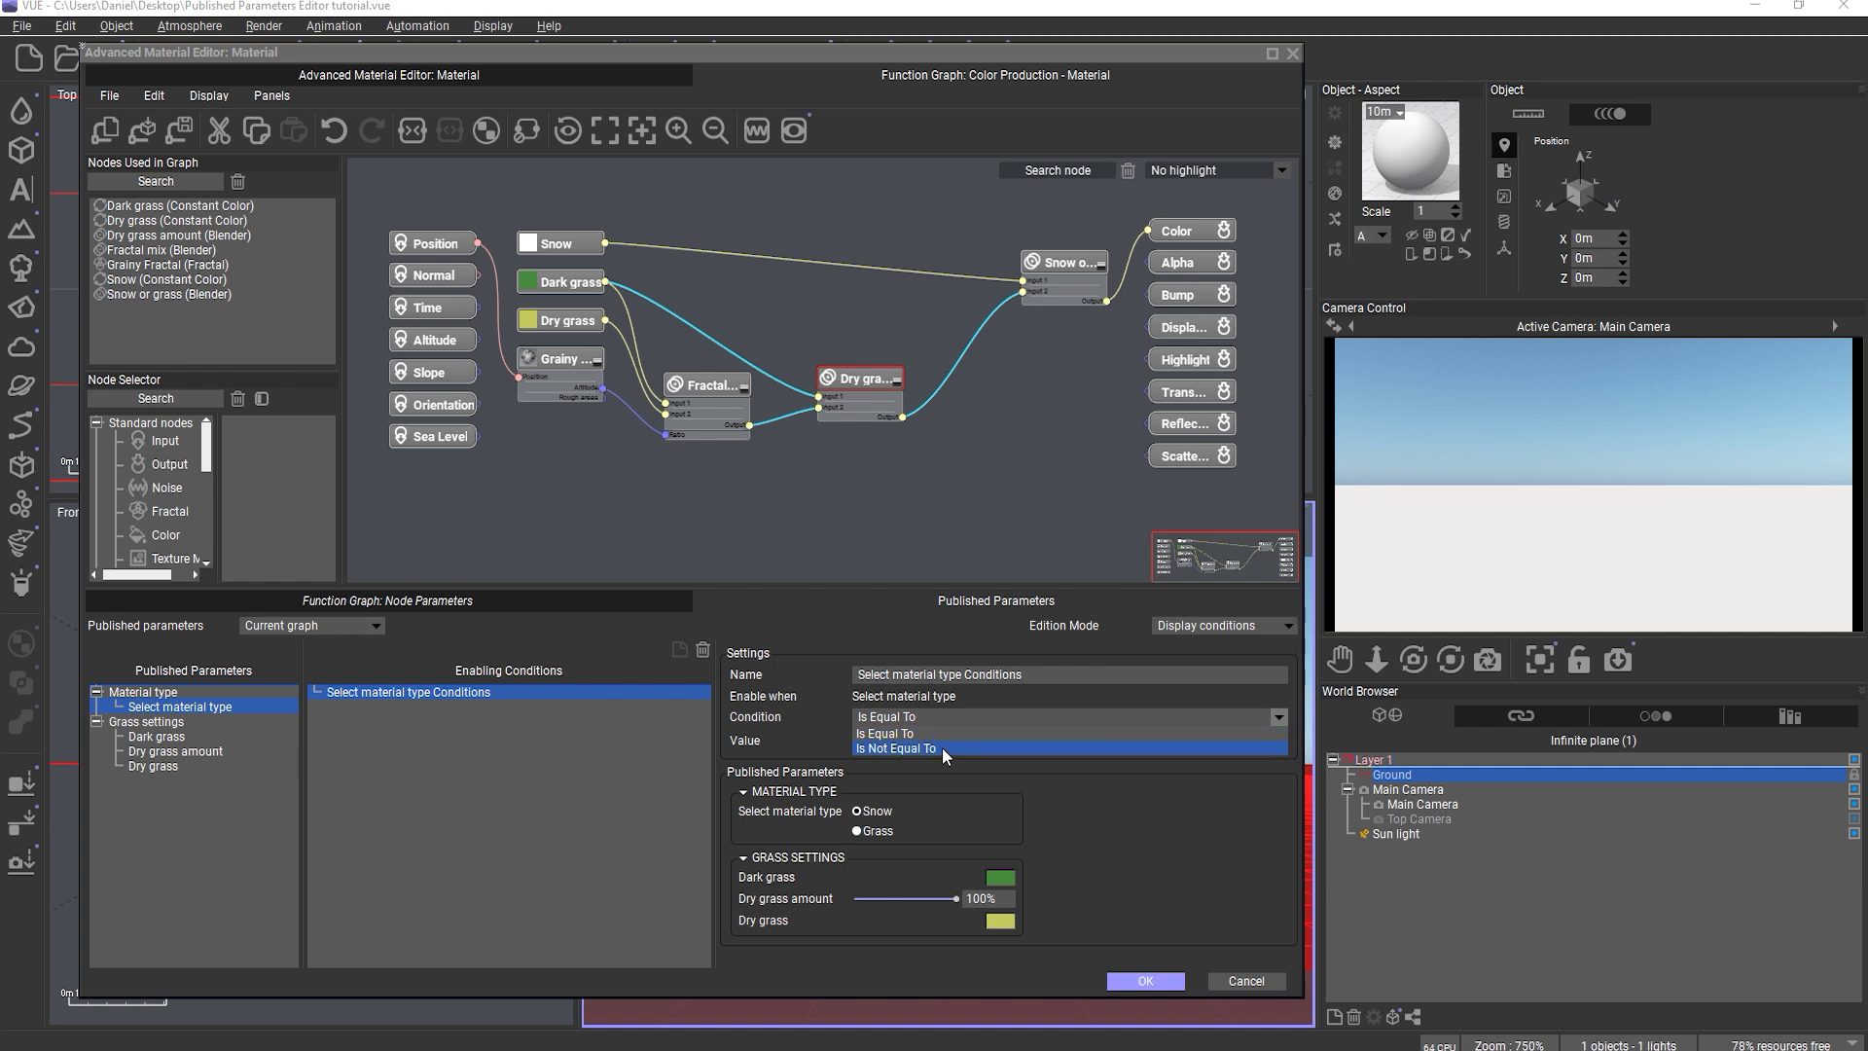
click(942, 747)
click(936, 737)
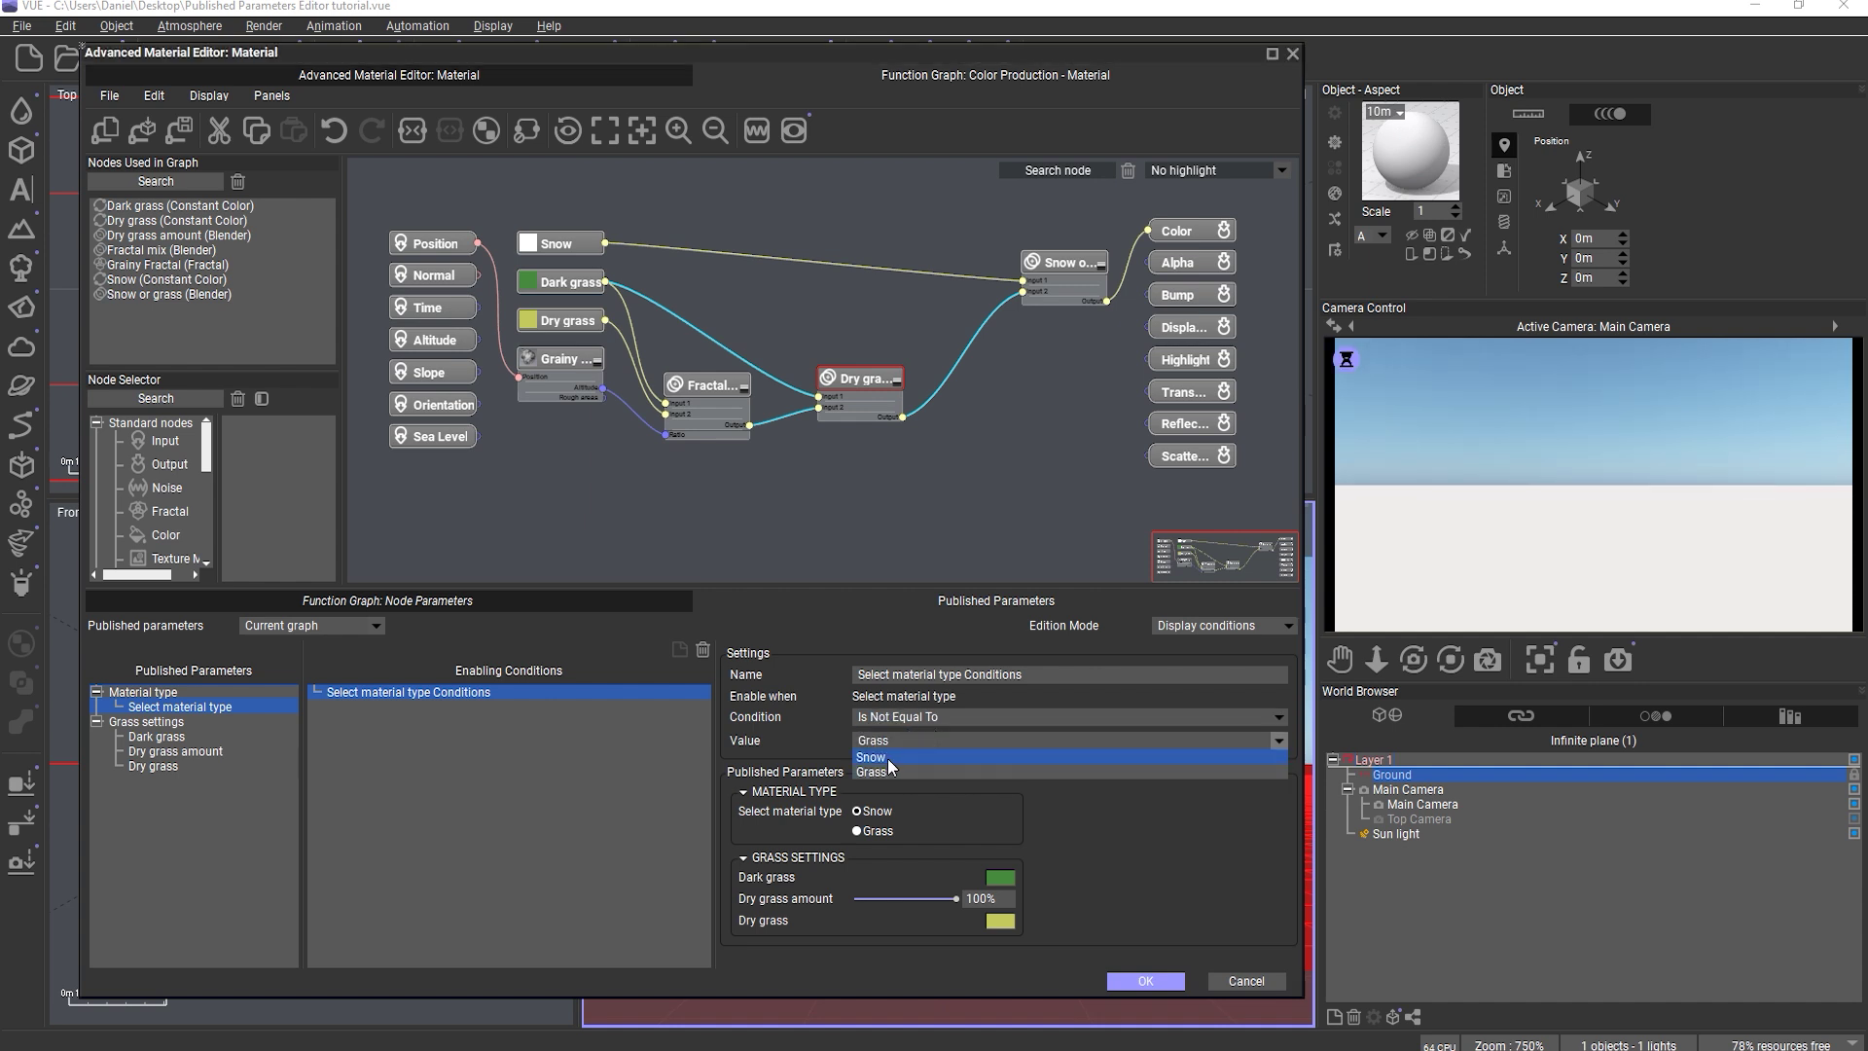
click(887, 757)
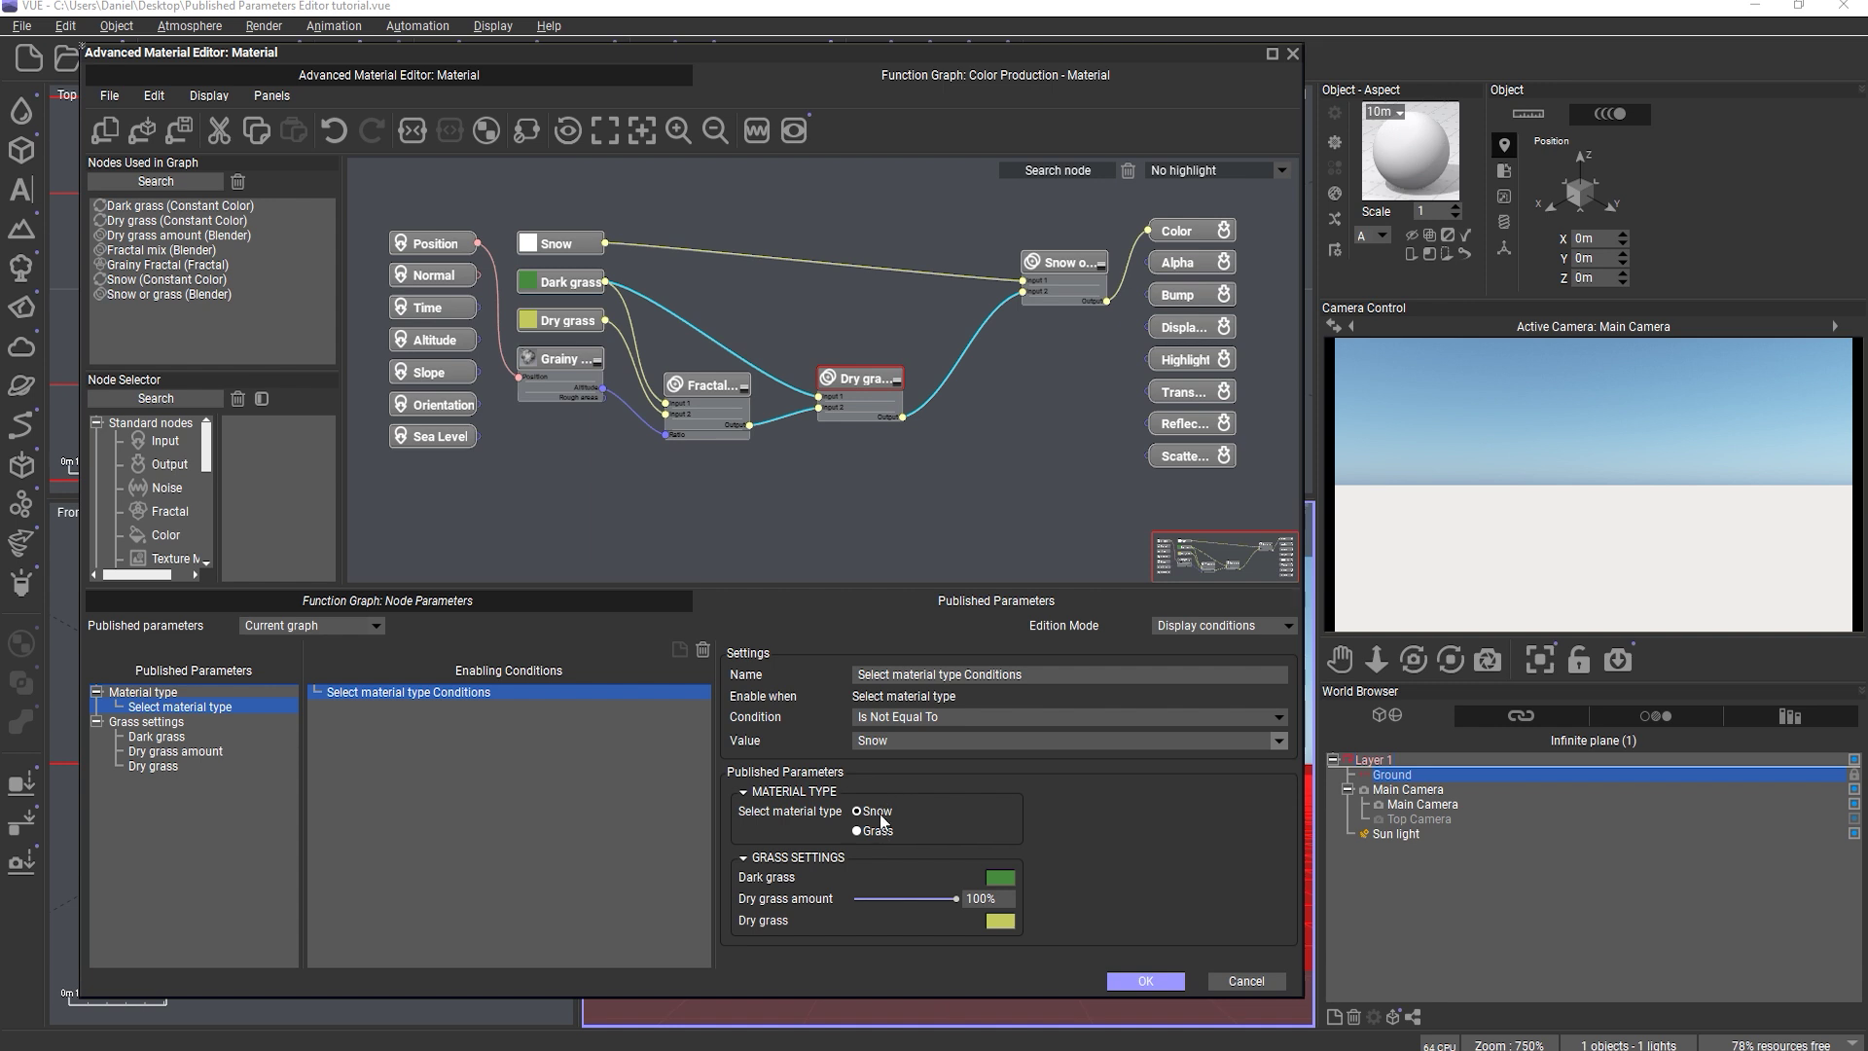
click(889, 722)
click(889, 735)
click(889, 743)
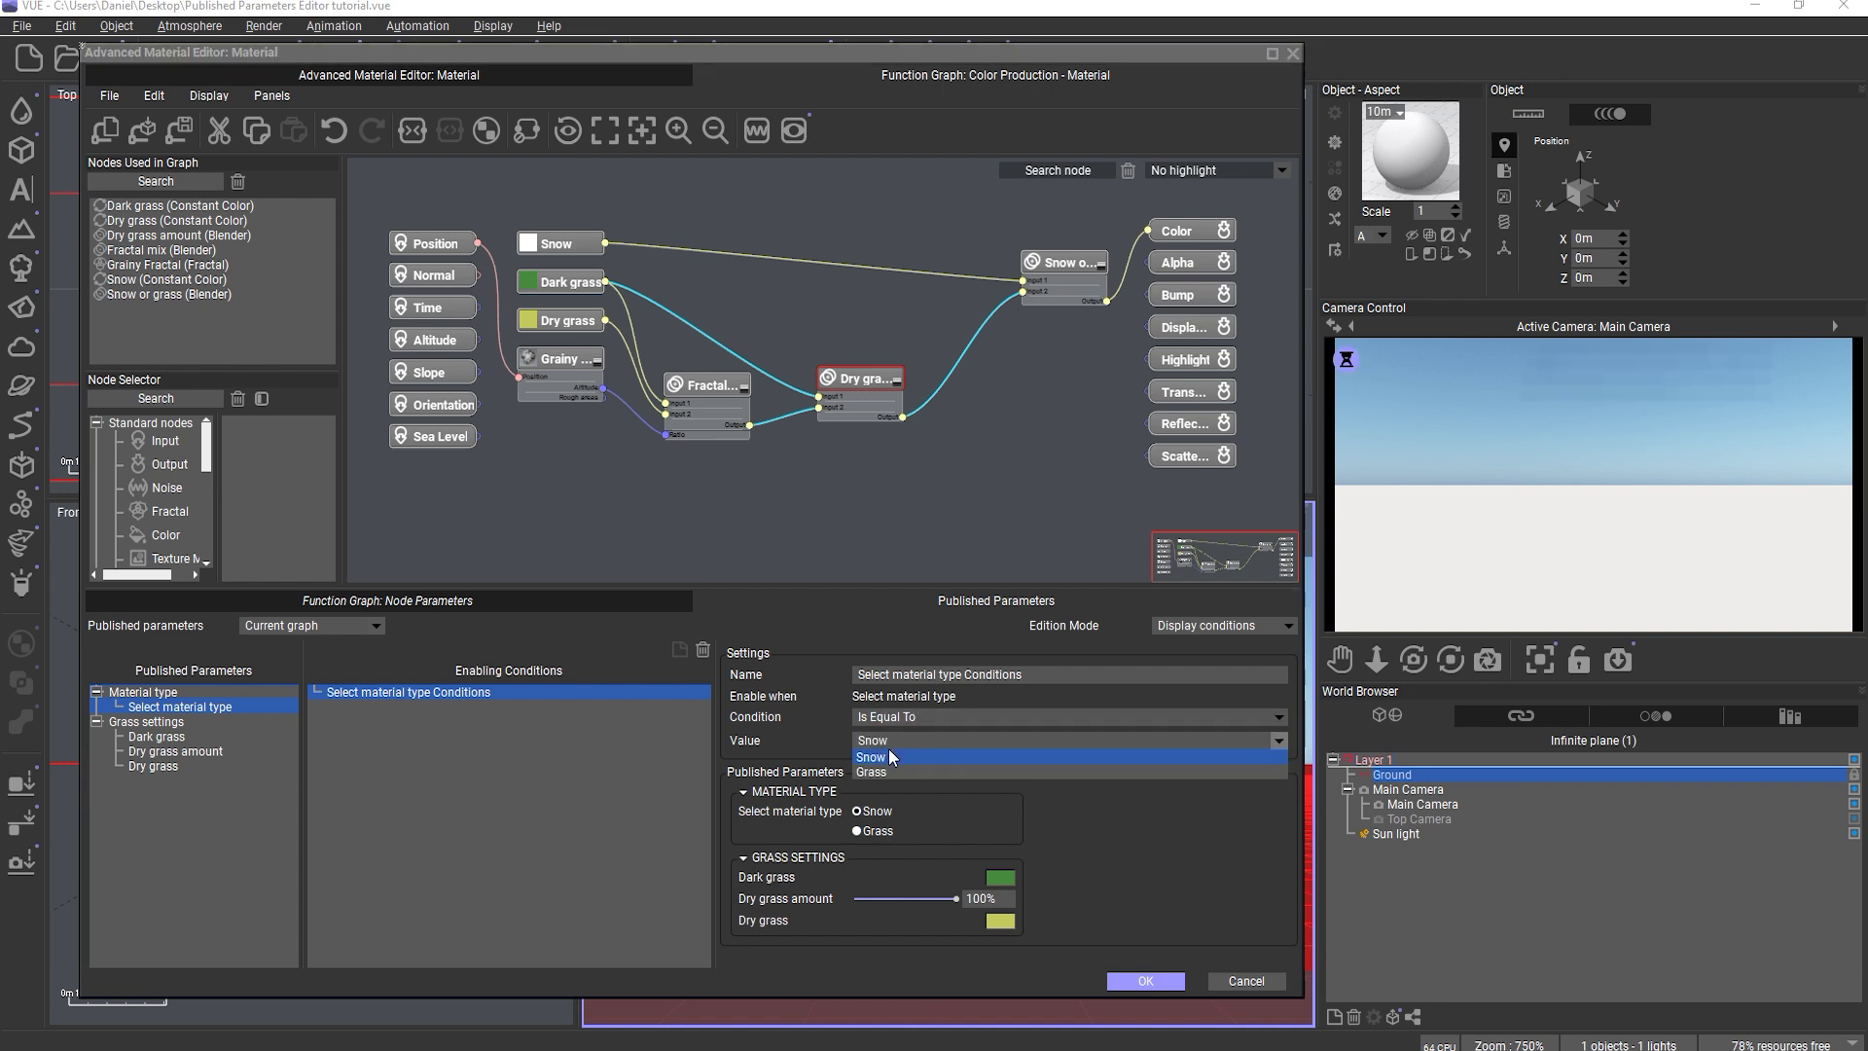
click(884, 771)
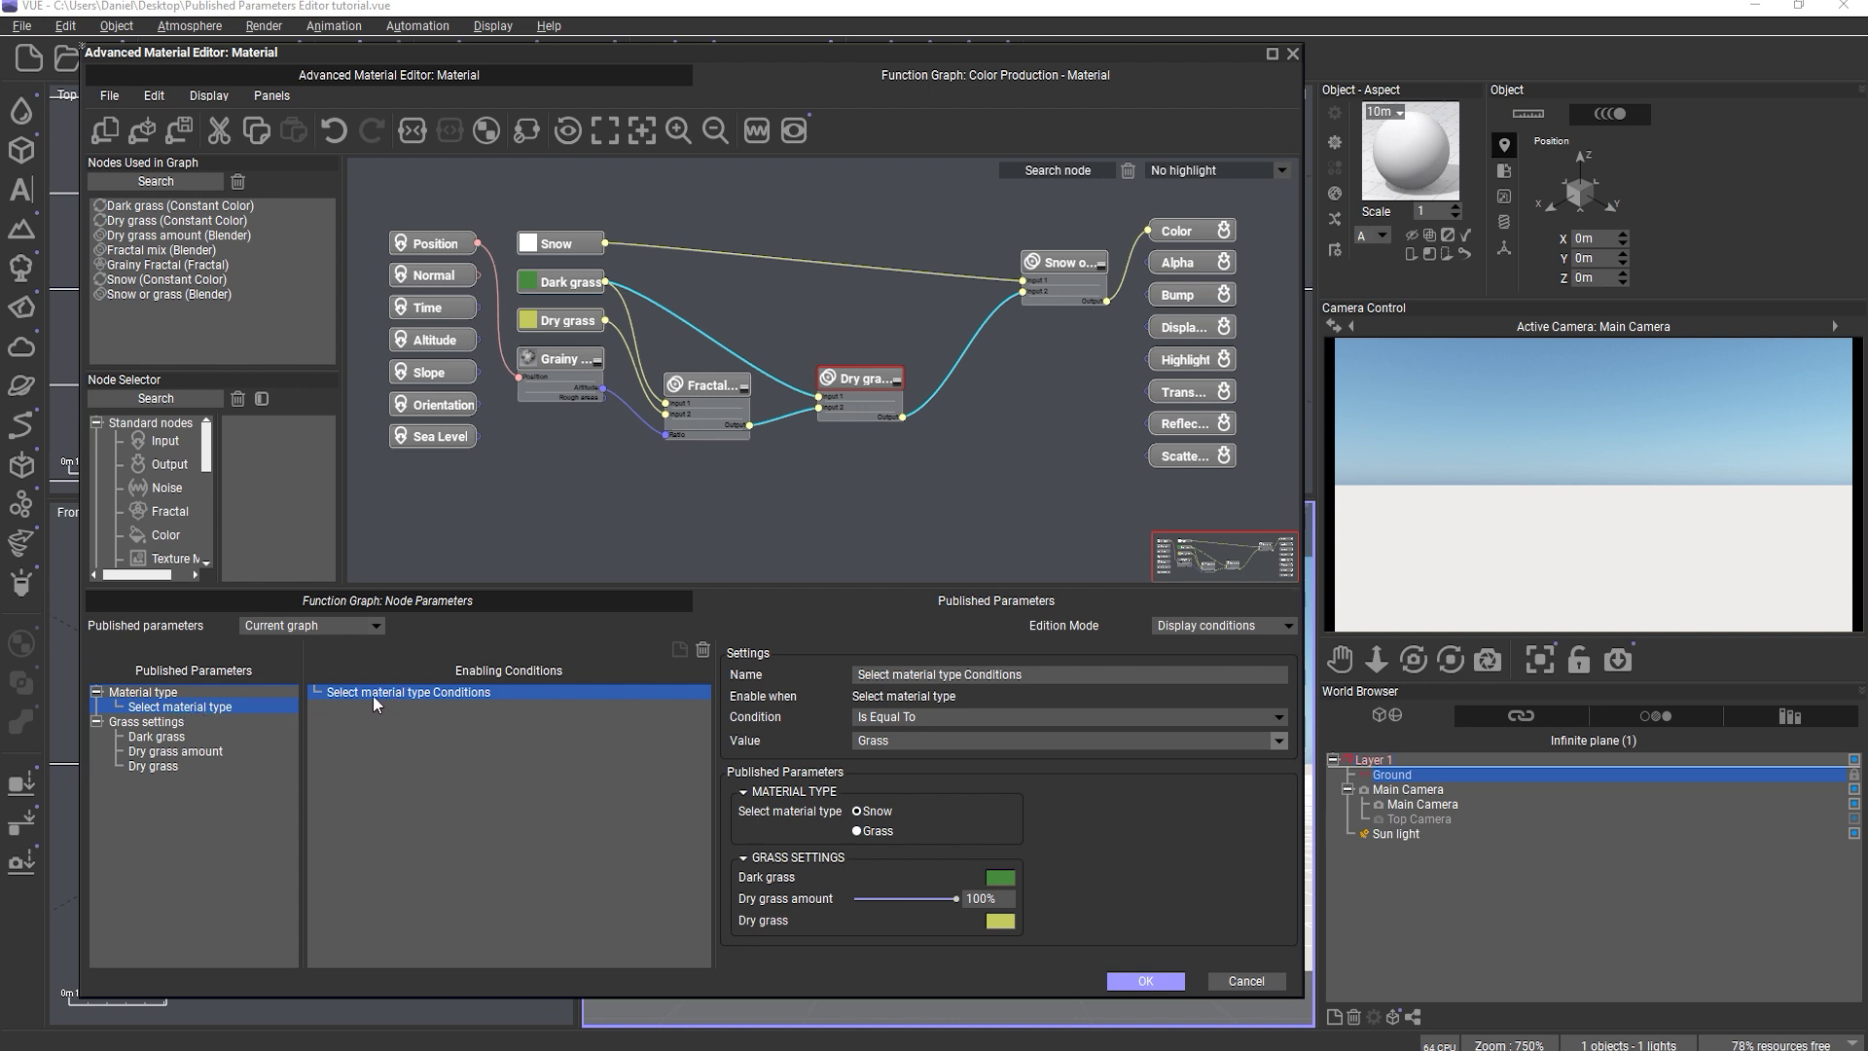
- Add a second Select material type enabling condition, look at its condition options, and delete it
drag(371, 697, 354, 734)
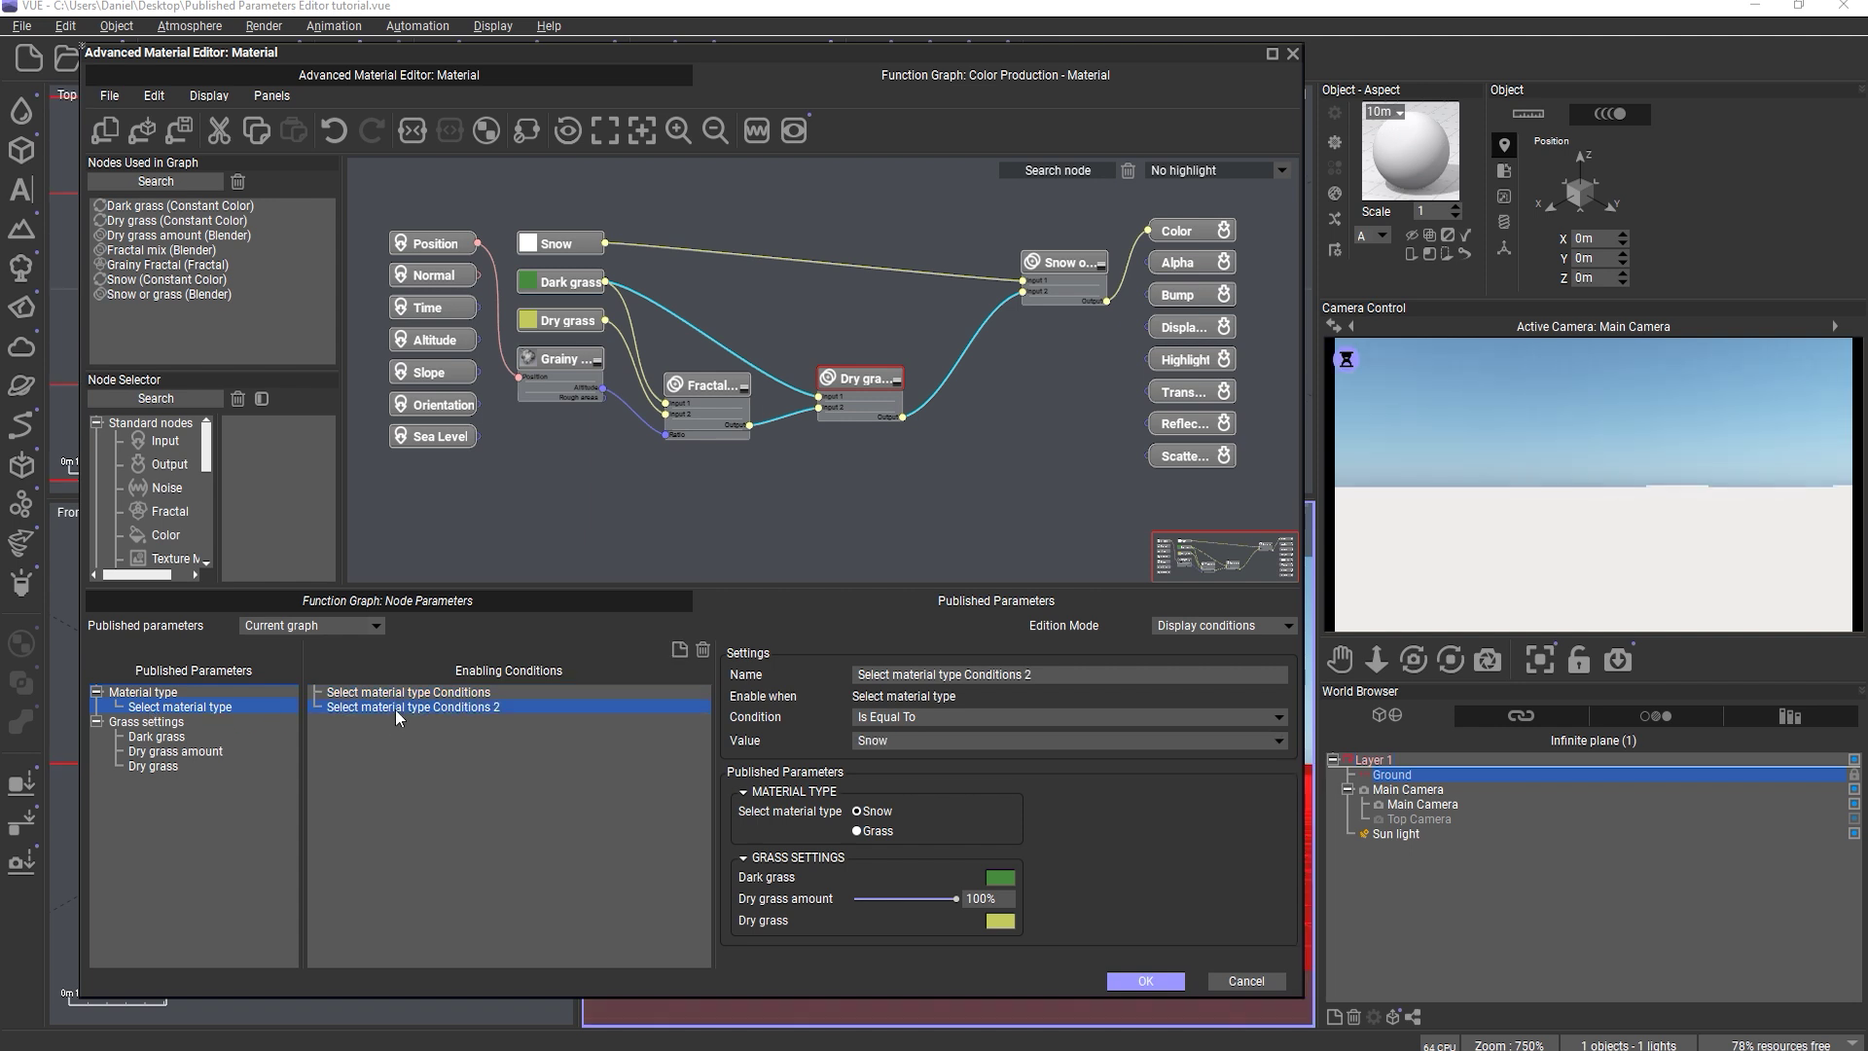
click(902, 715)
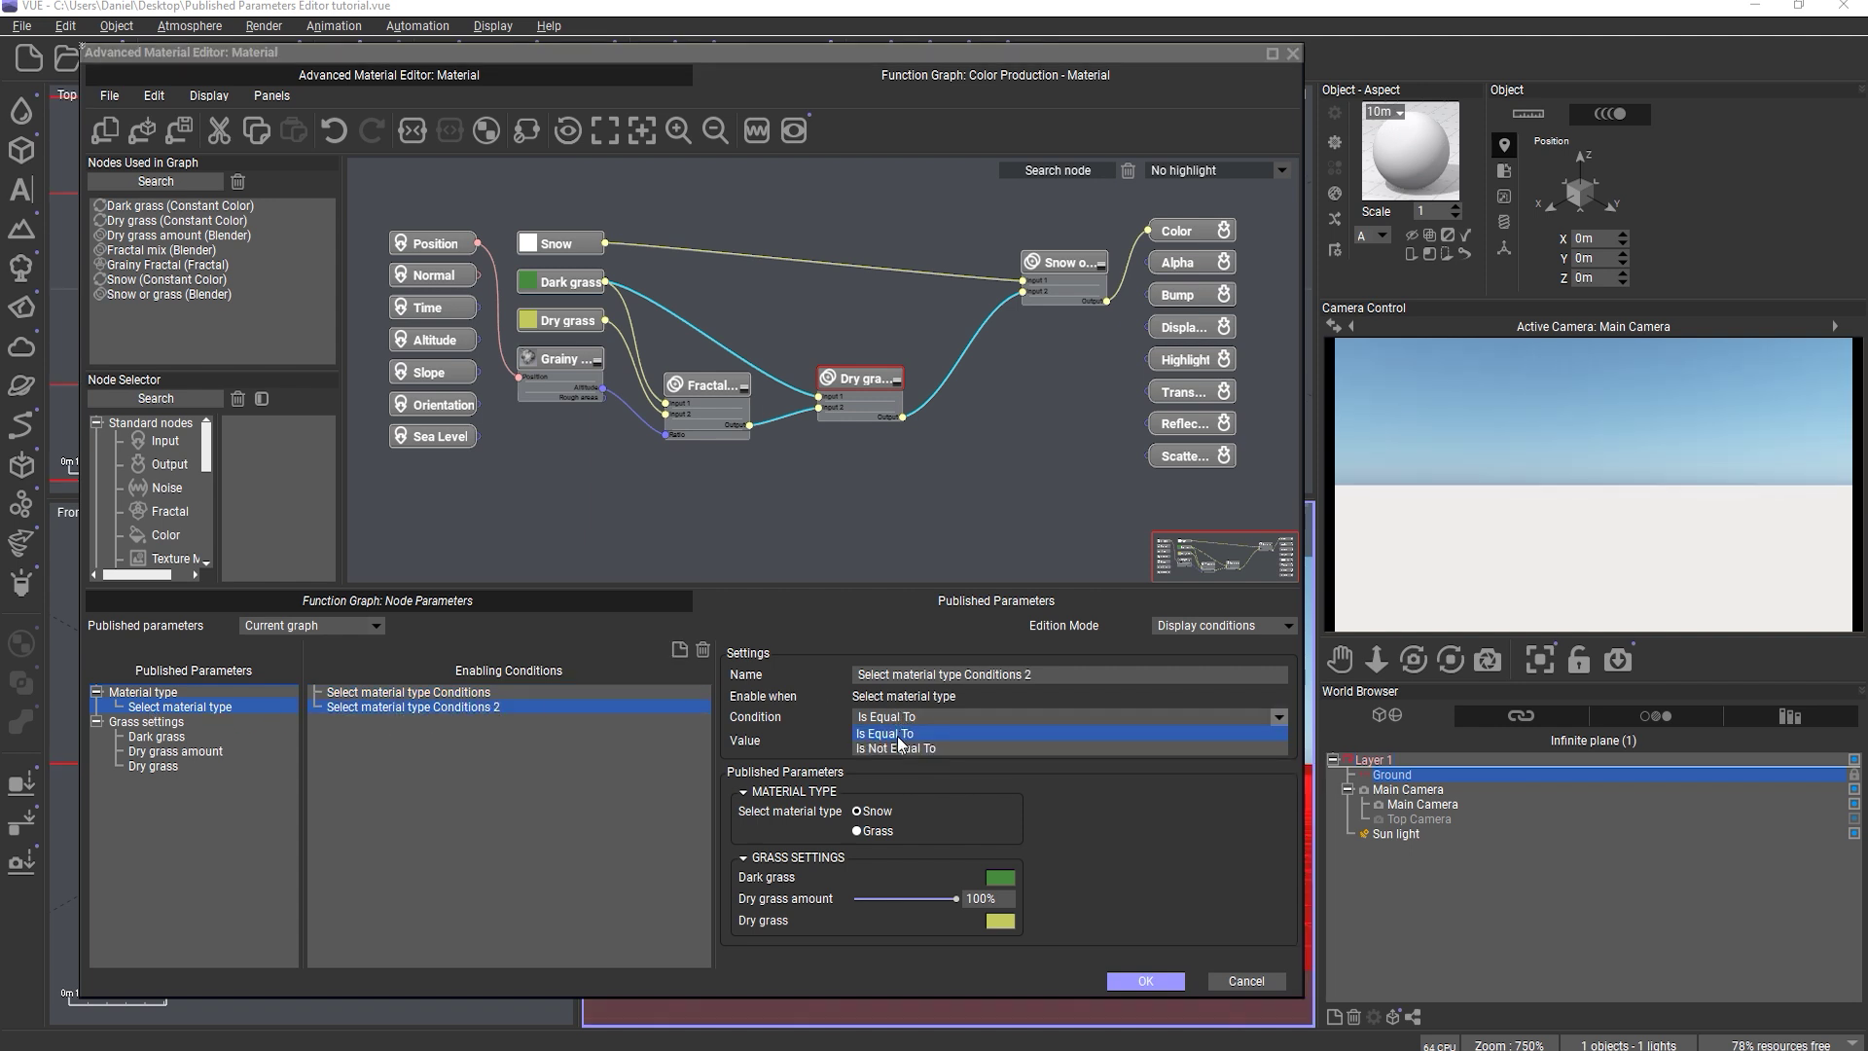
click(893, 733)
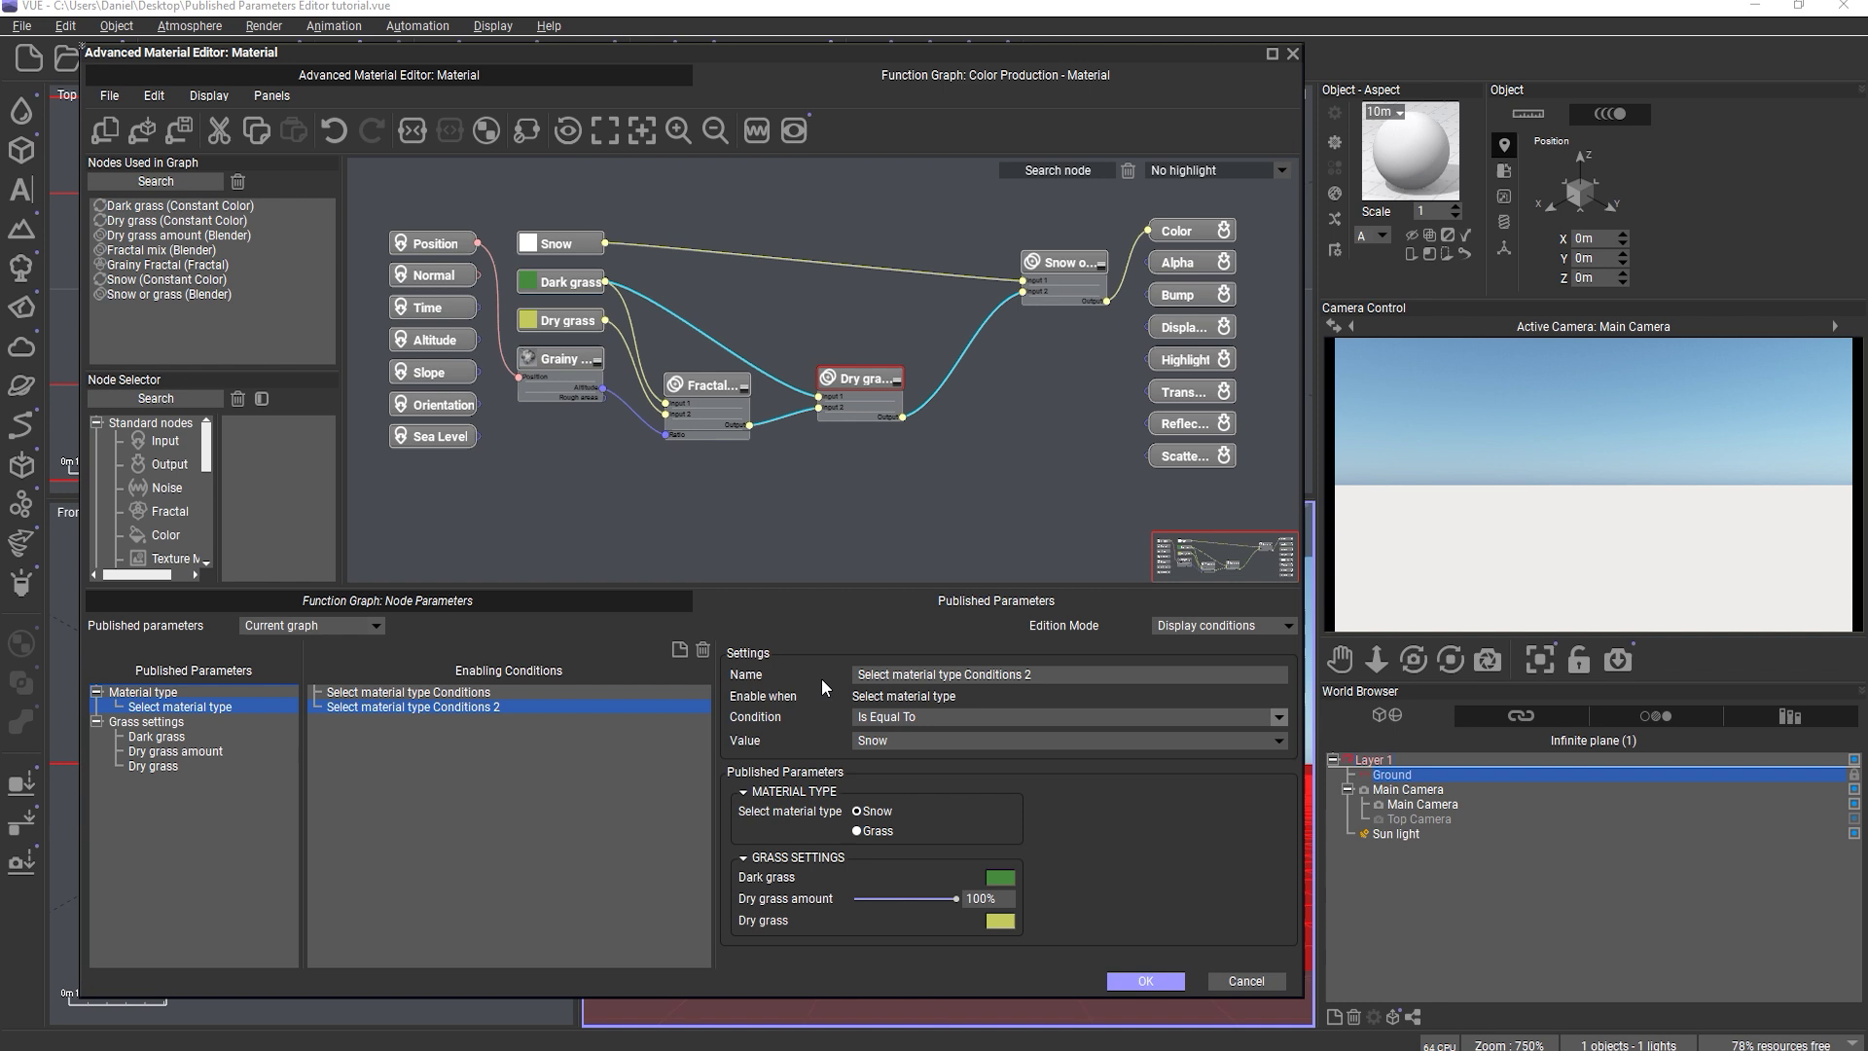
click(708, 651)
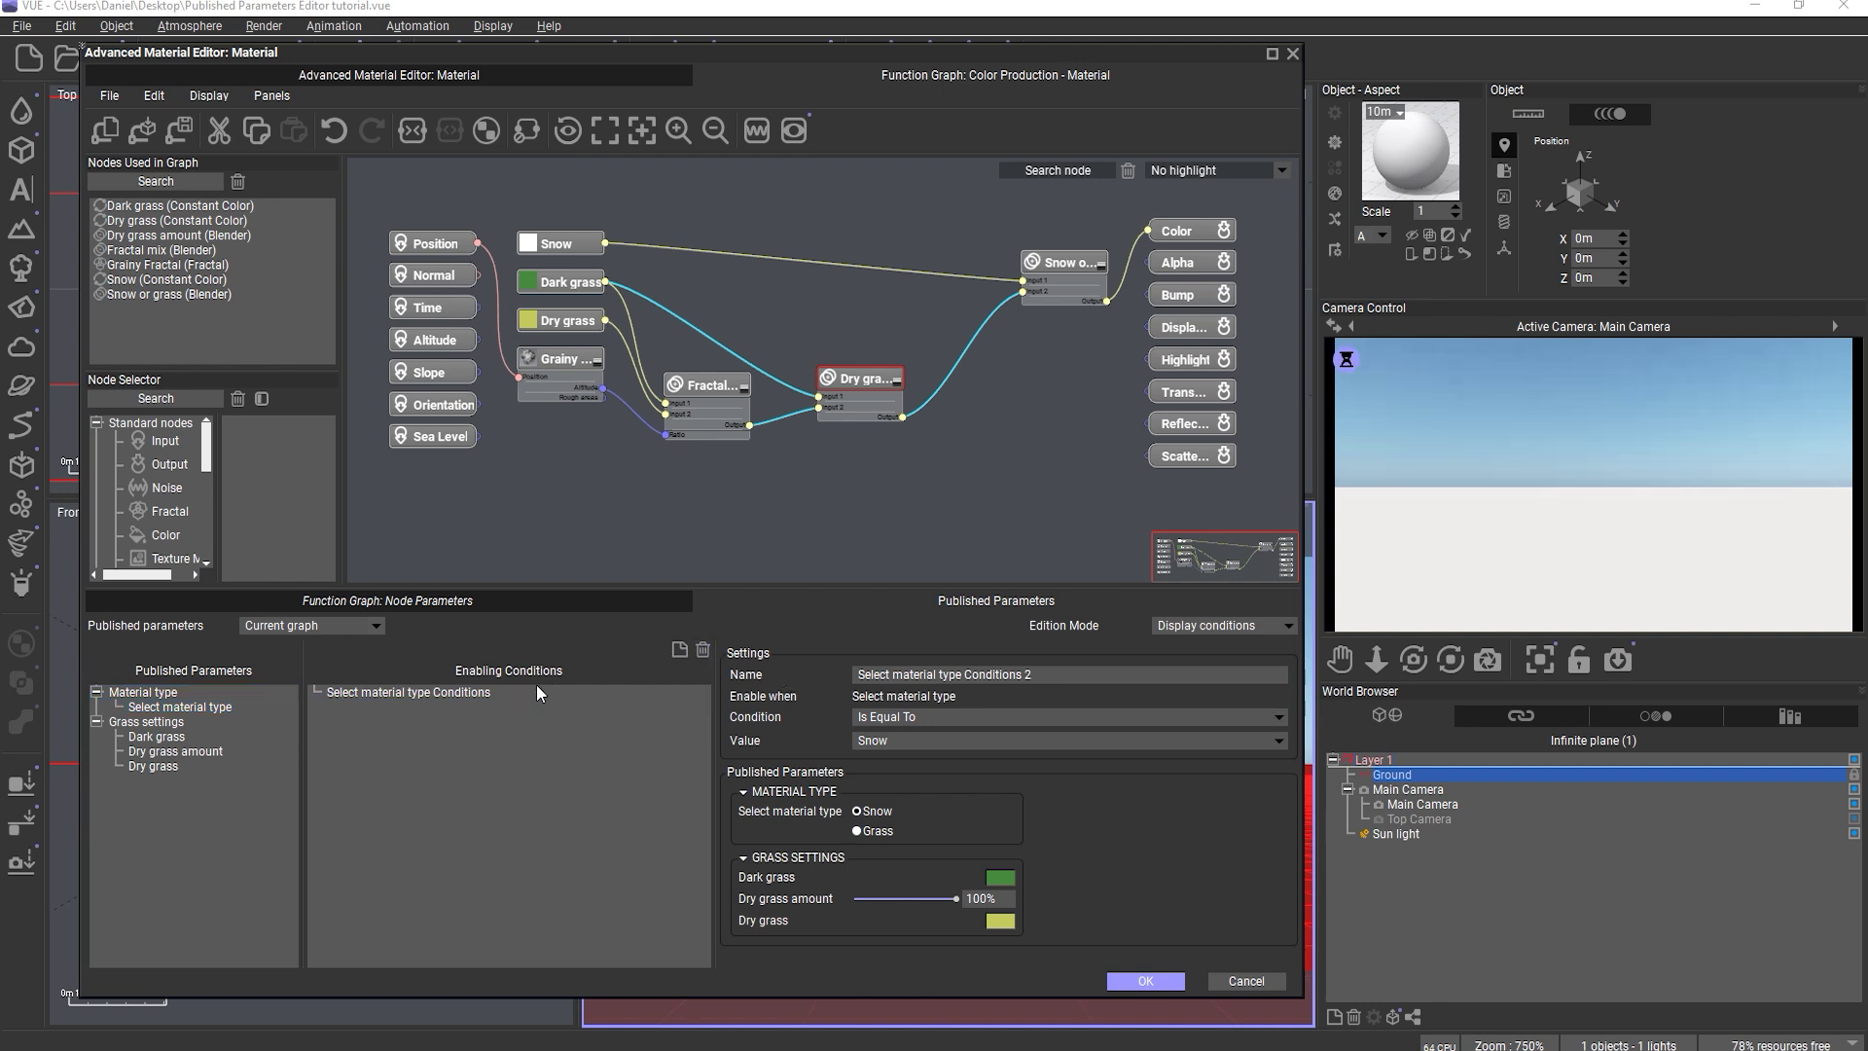
- Rename the remaining enabling condition to If "Material type" is equal to "Grass"
click(448, 691)
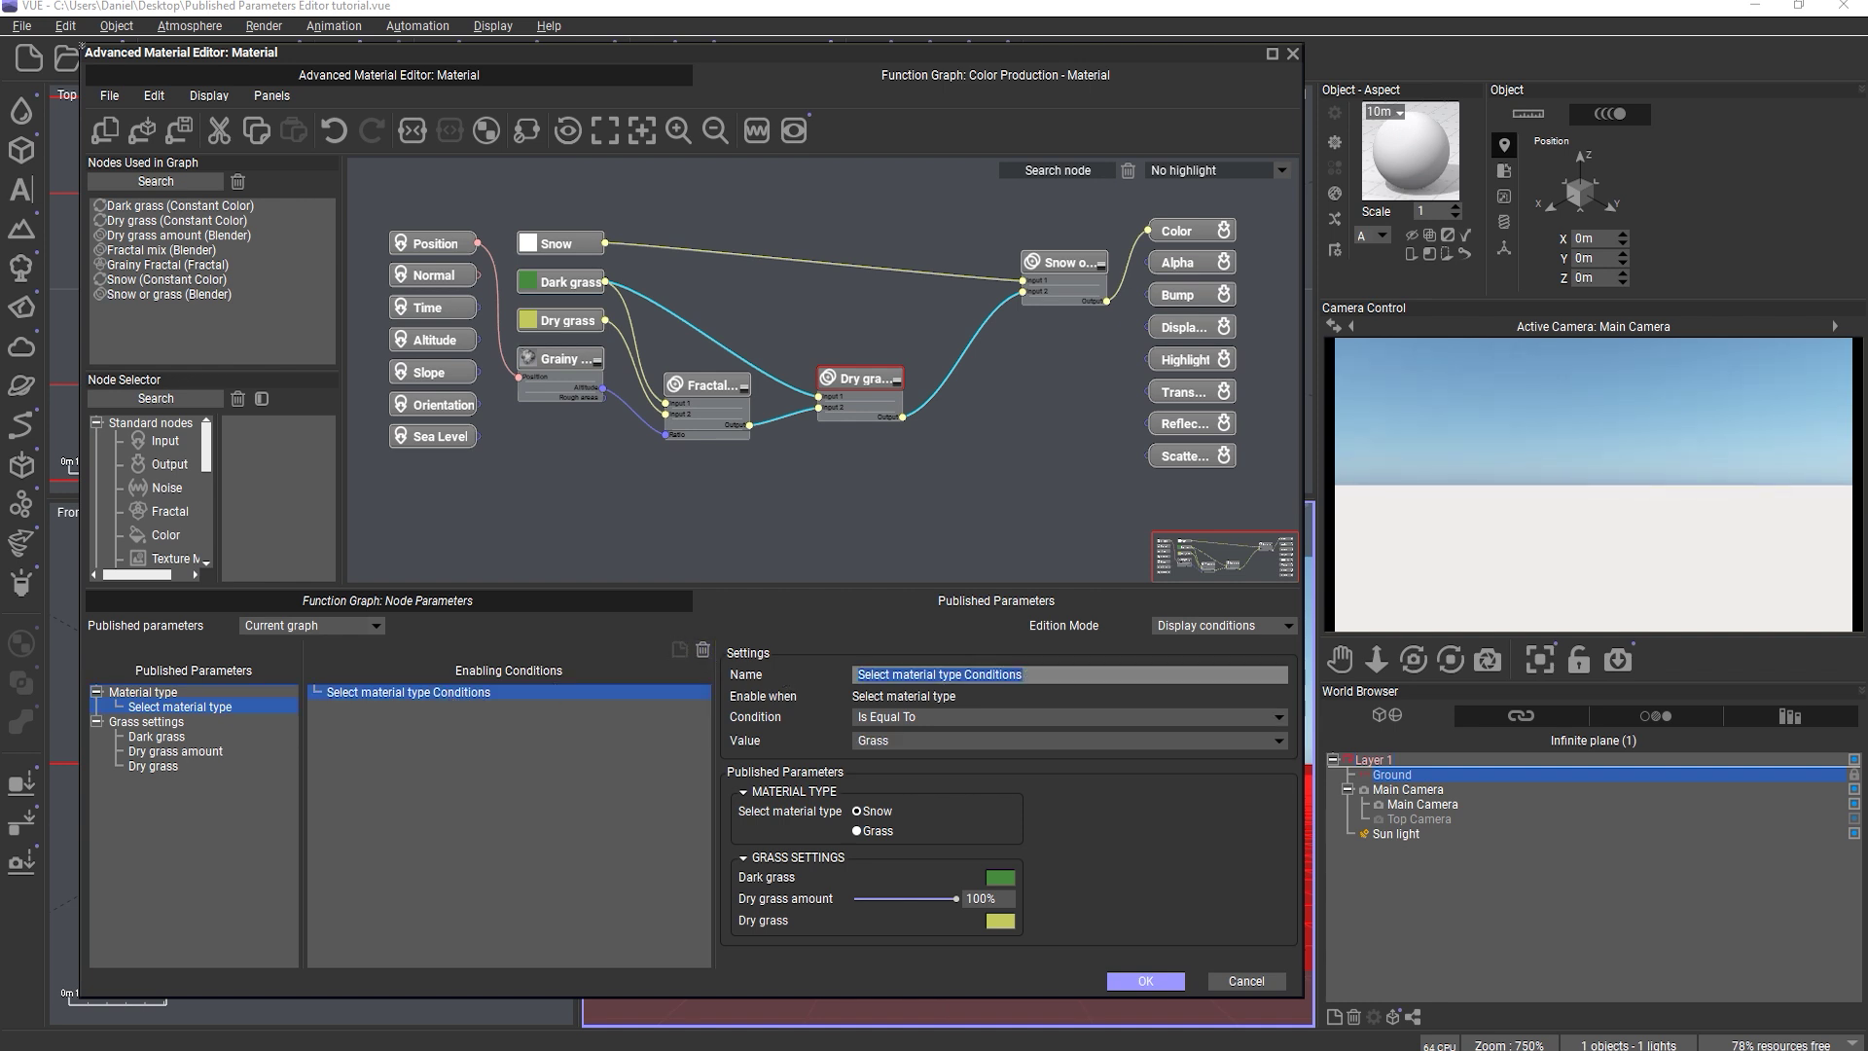
text(If)
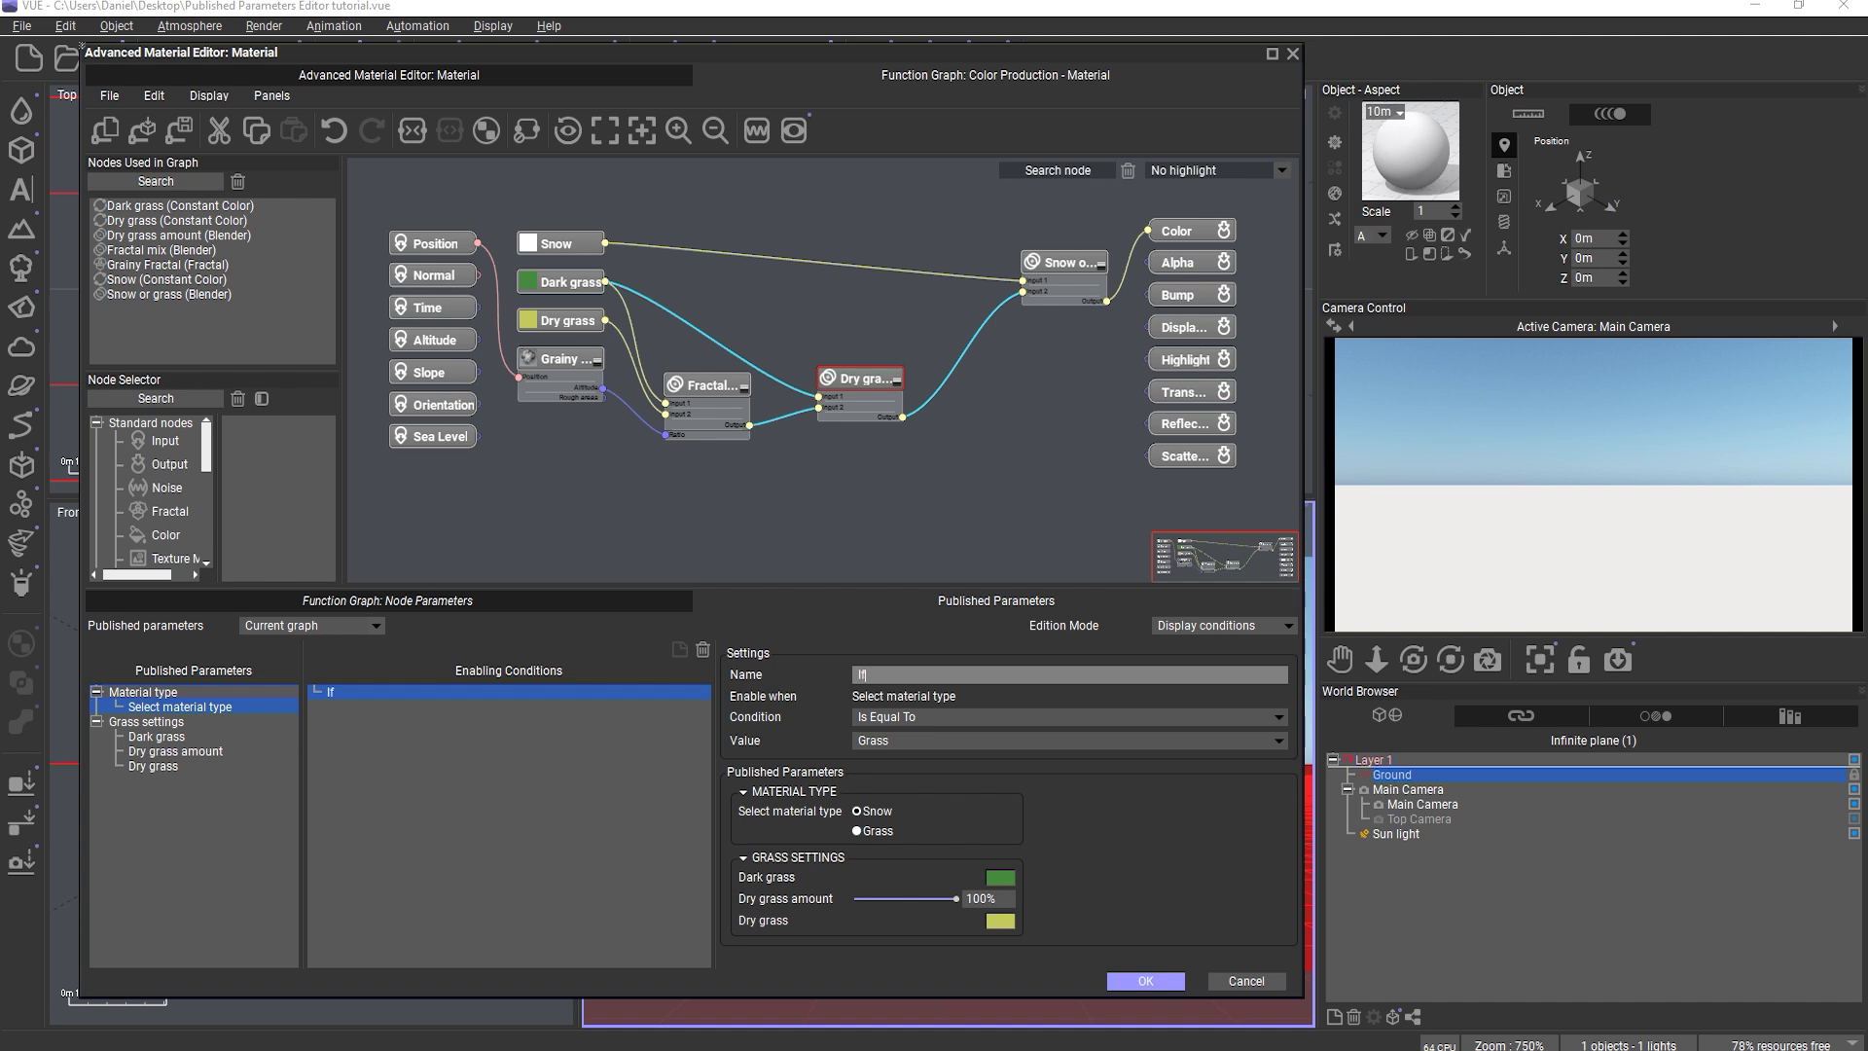
text( "Material type" is equa)
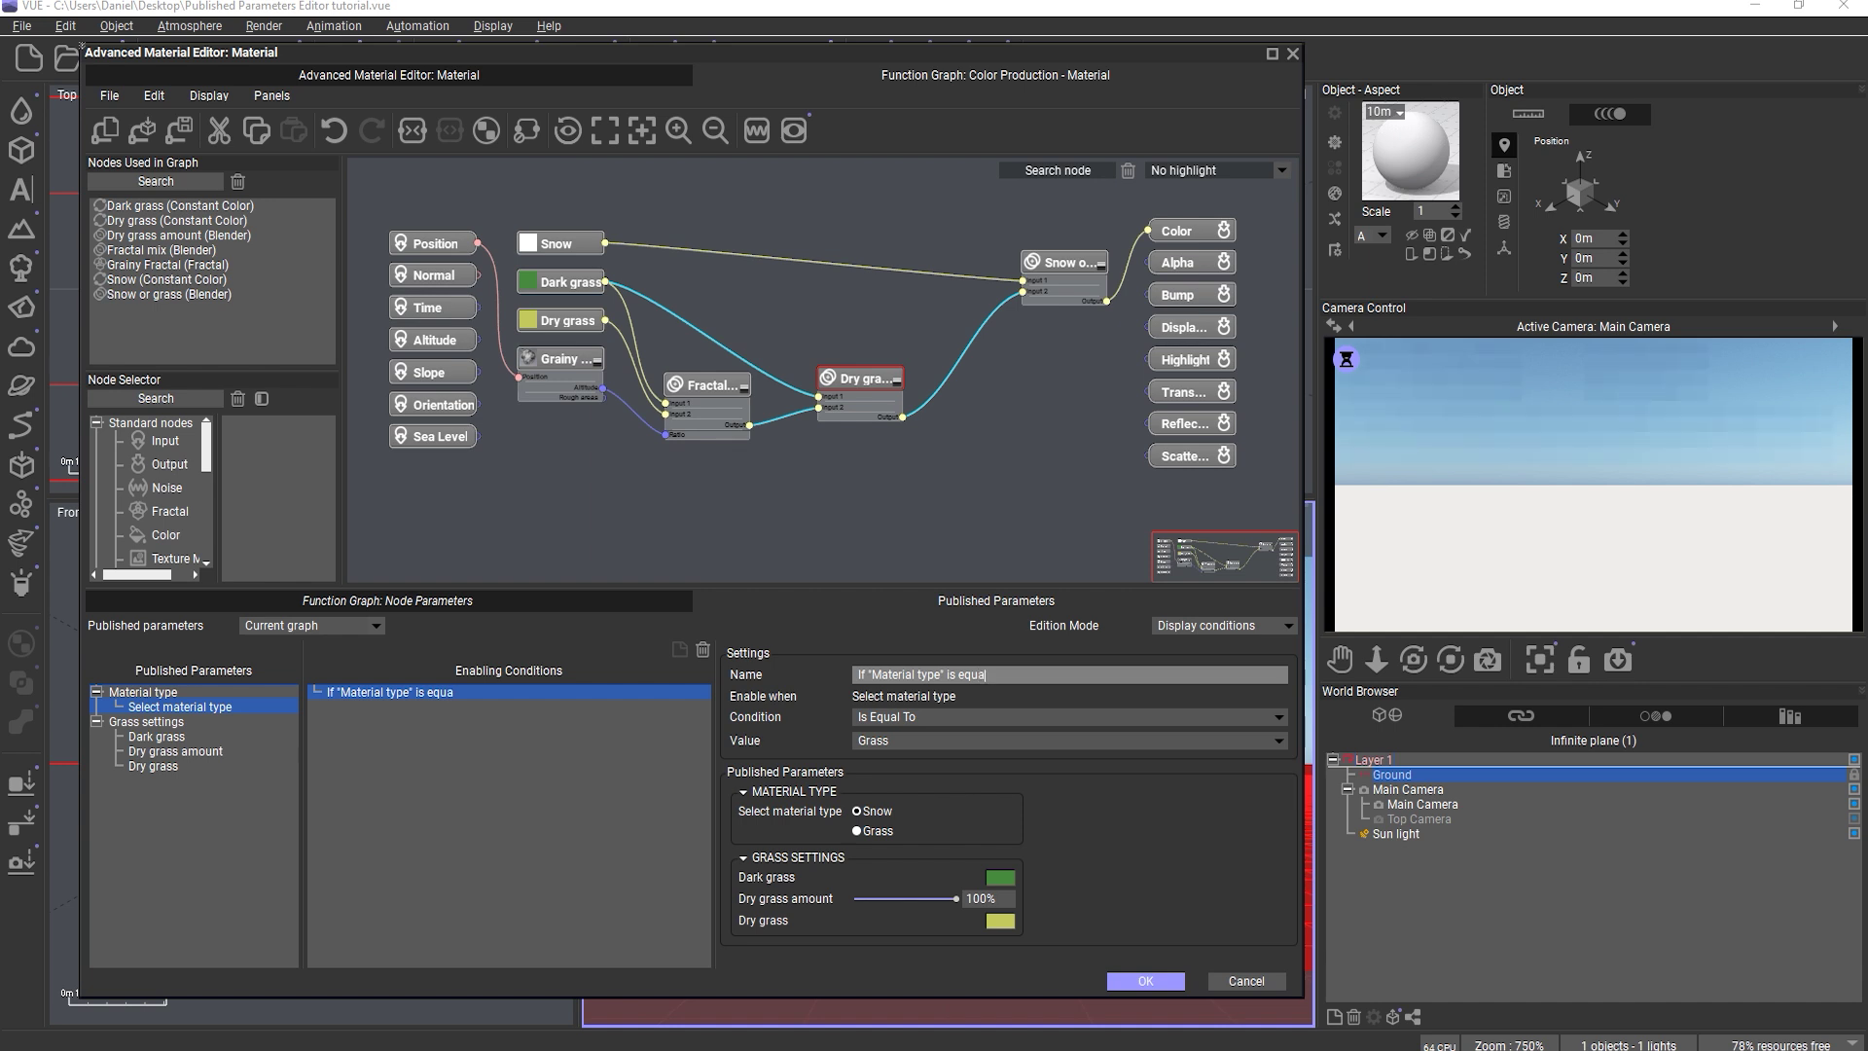
text(l to "Grass)
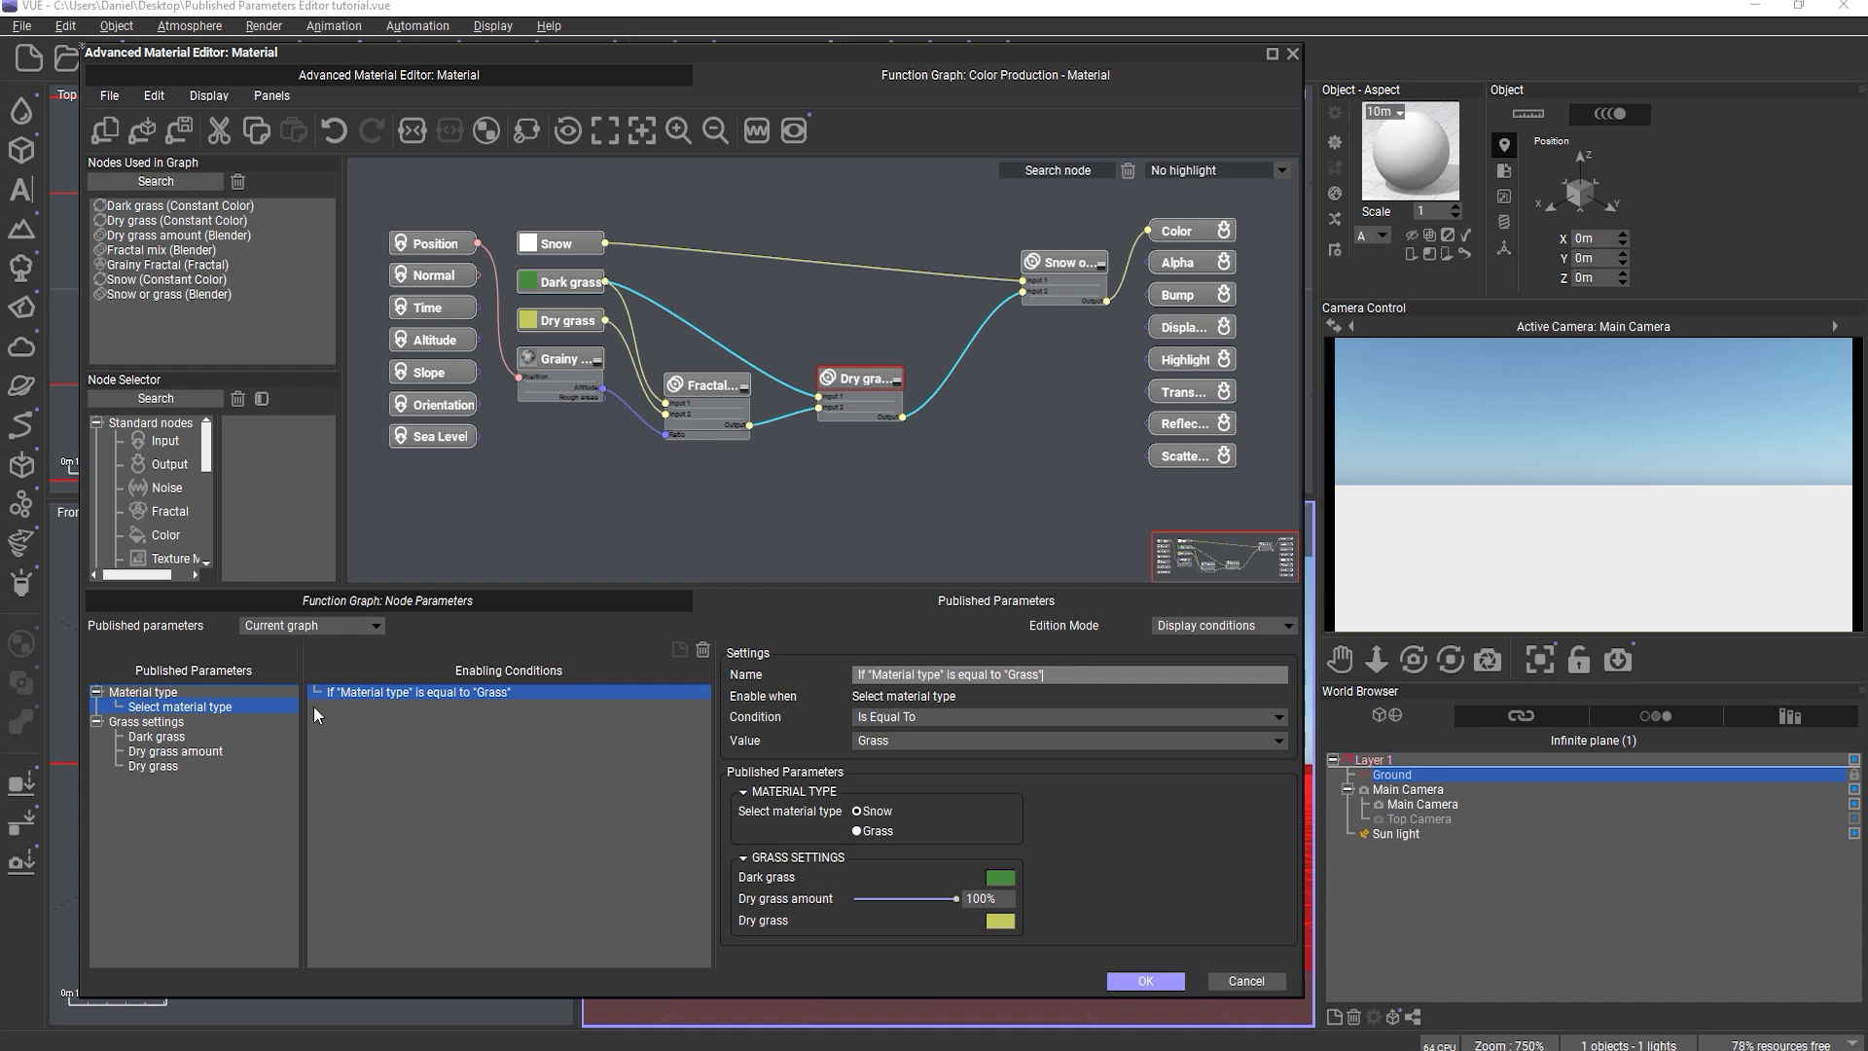
- Assign the Dark grass, Dry grass amount and Dry grass parameters to the If "Material type" is equal to "Grass" condition
click(152, 737)
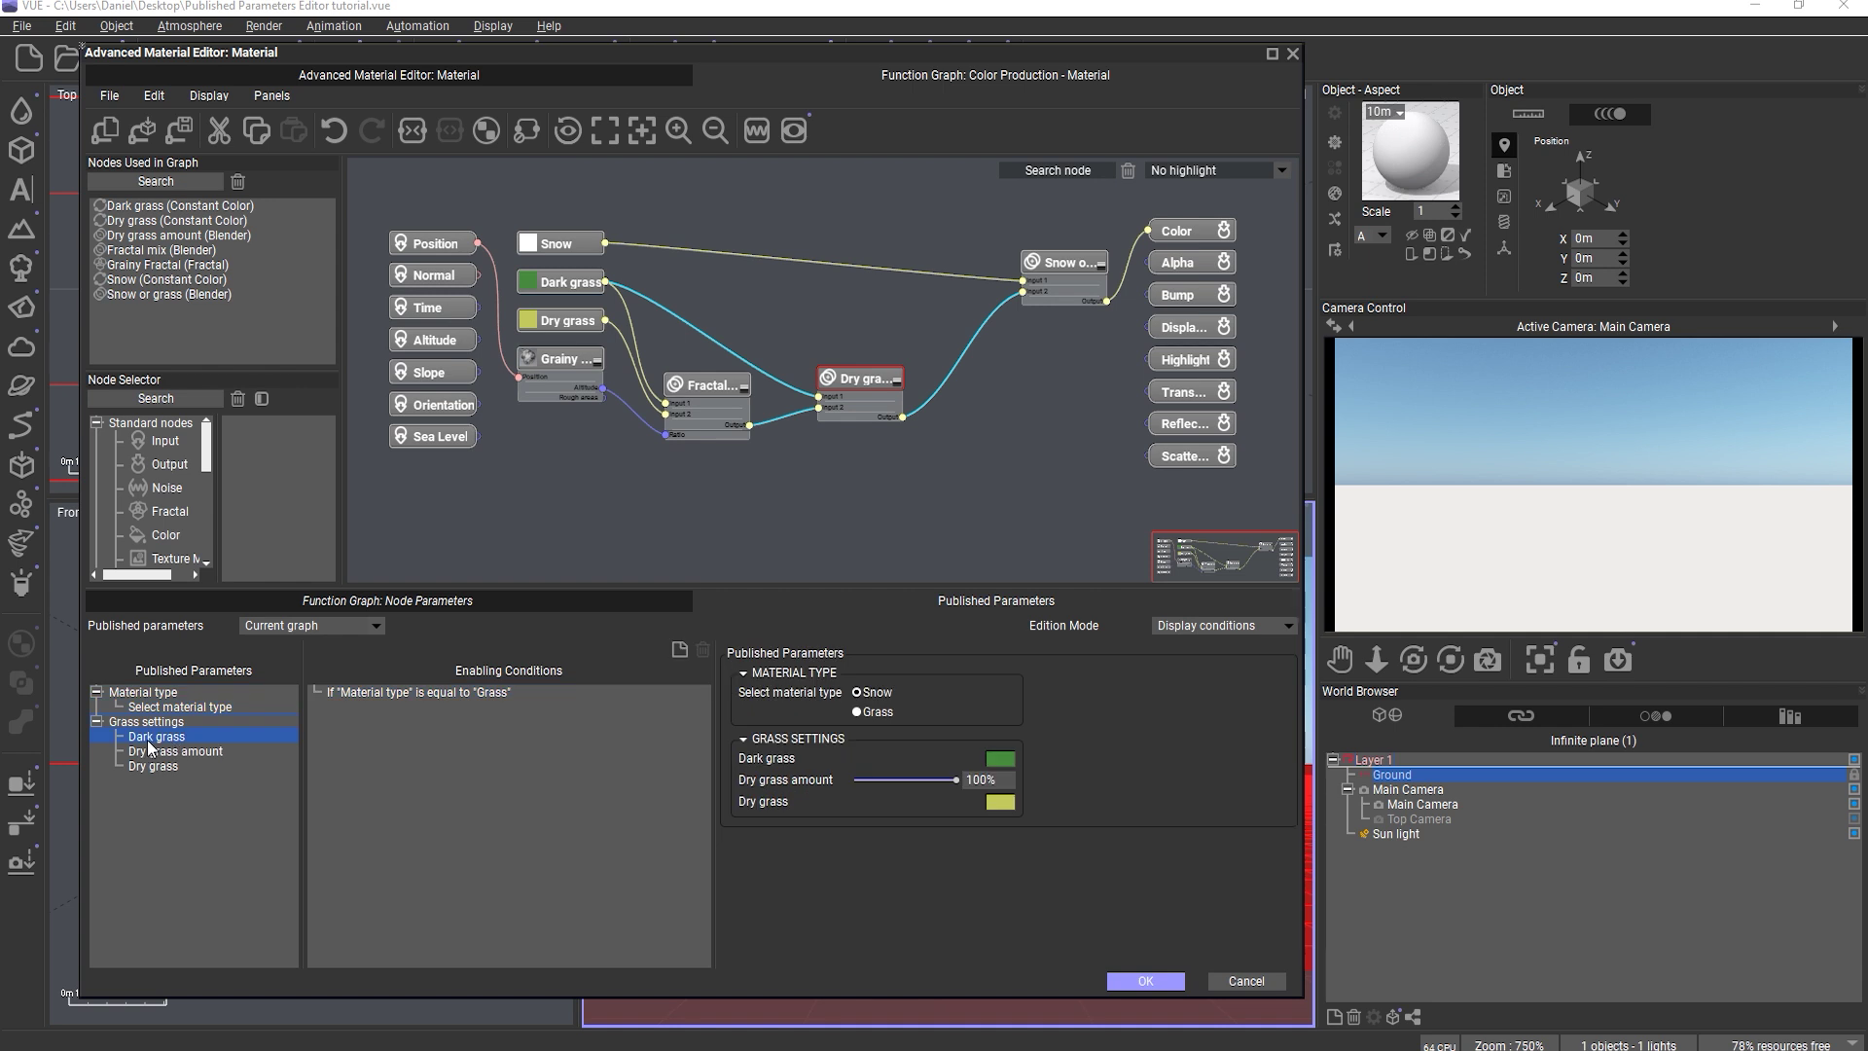
drag(148, 744, 382, 695)
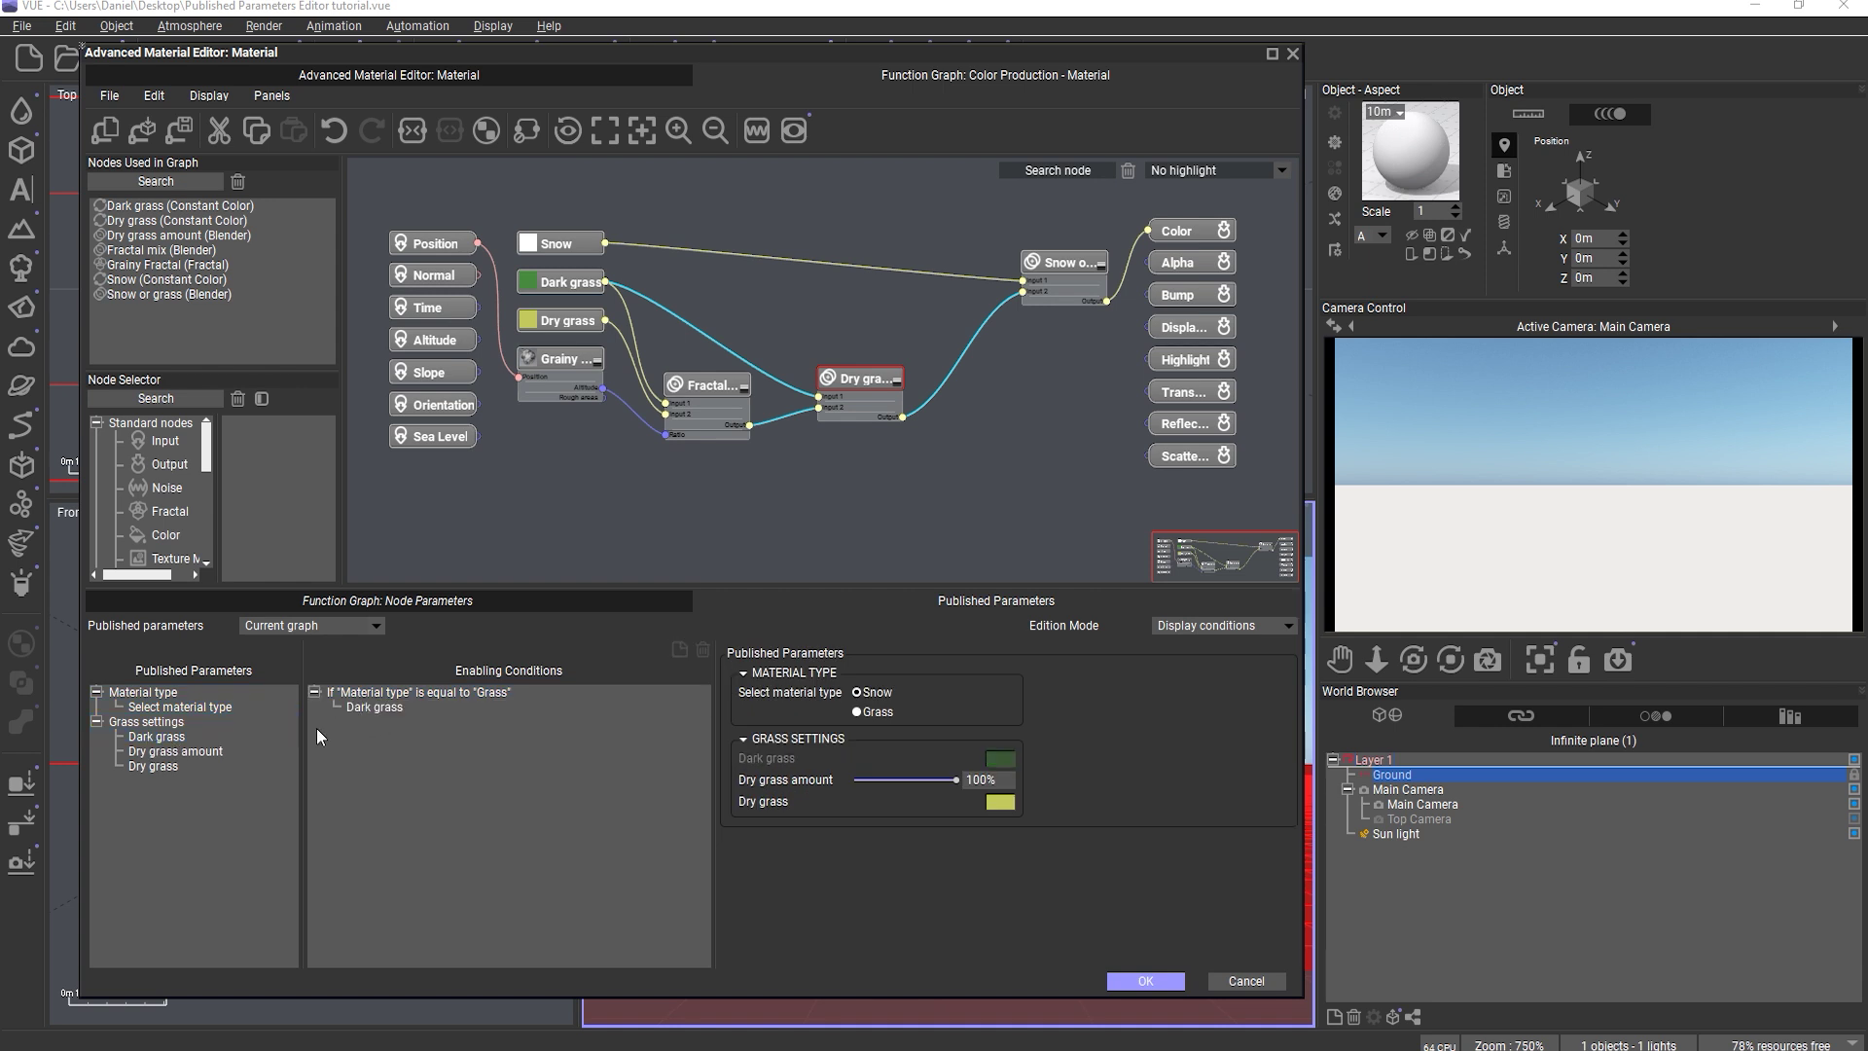
drag(187, 751, 399, 708)
click(428, 693)
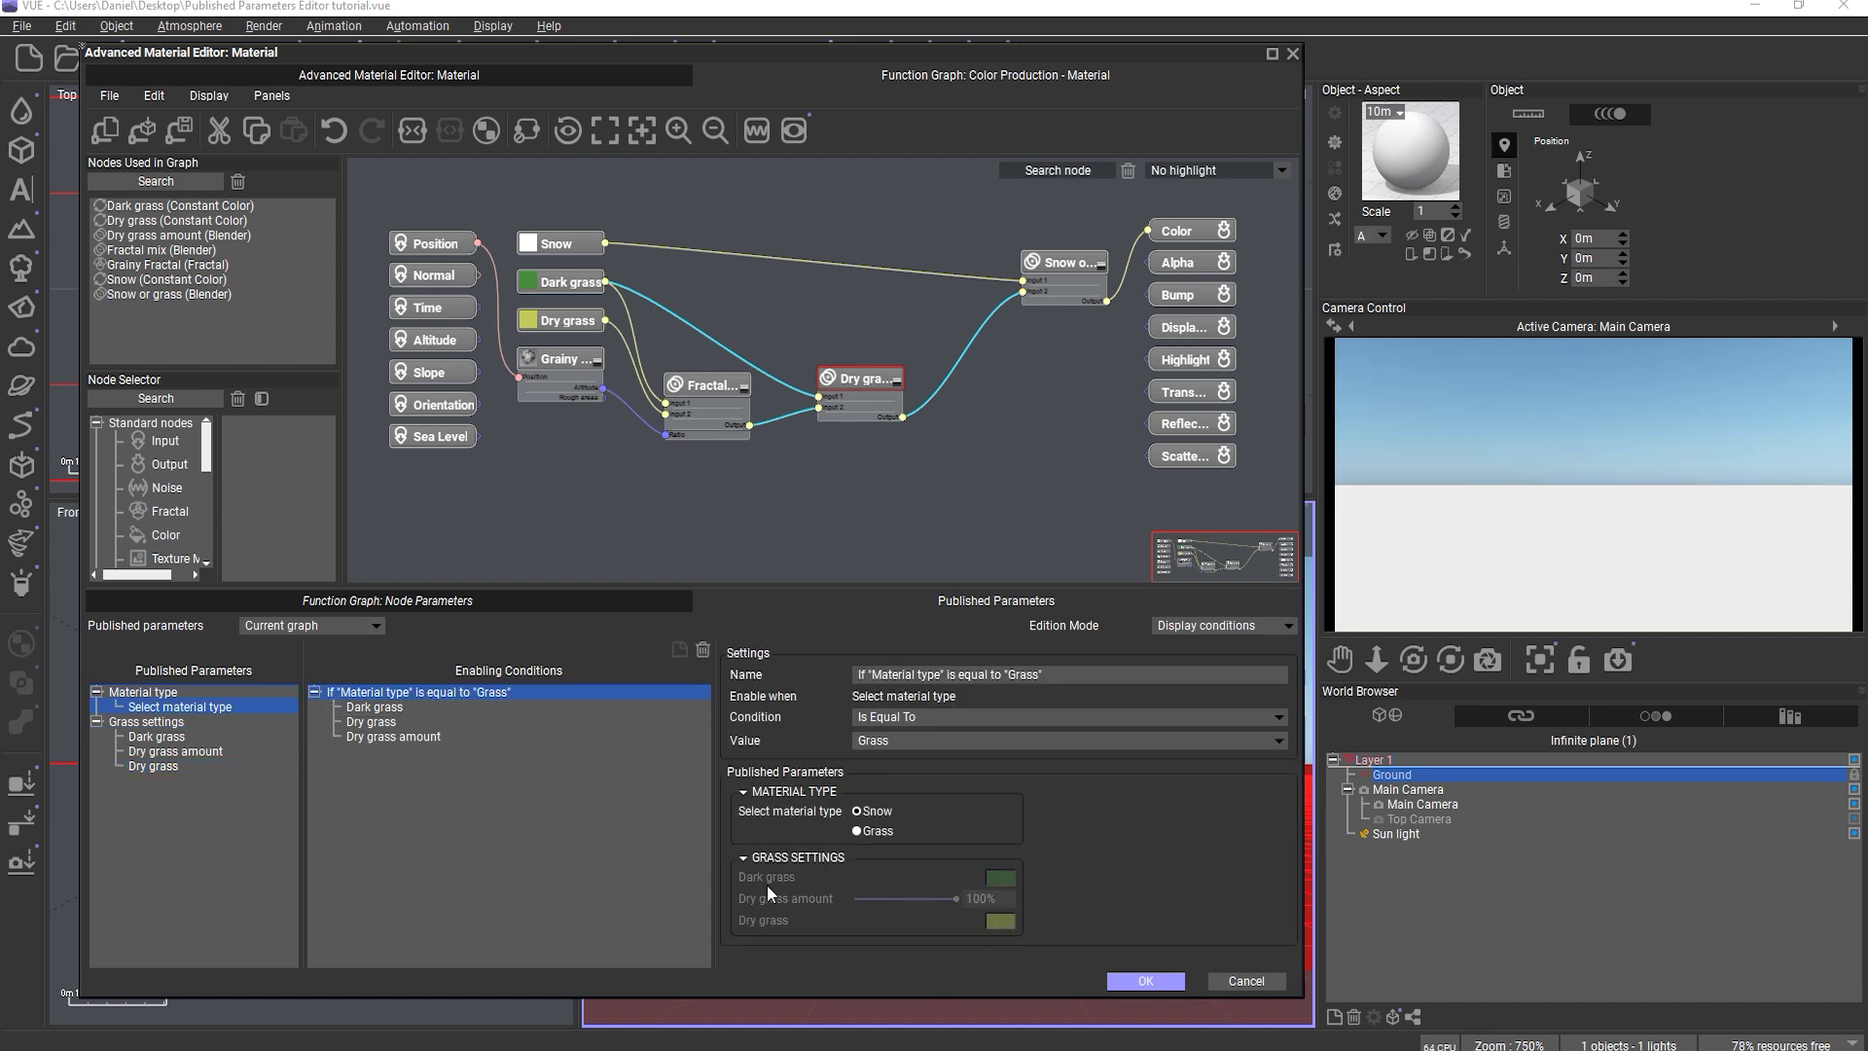
- Set the material type to Grass in the published parameters preview and reduce Dry grass amount to 0%
click(874, 811)
click(872, 829)
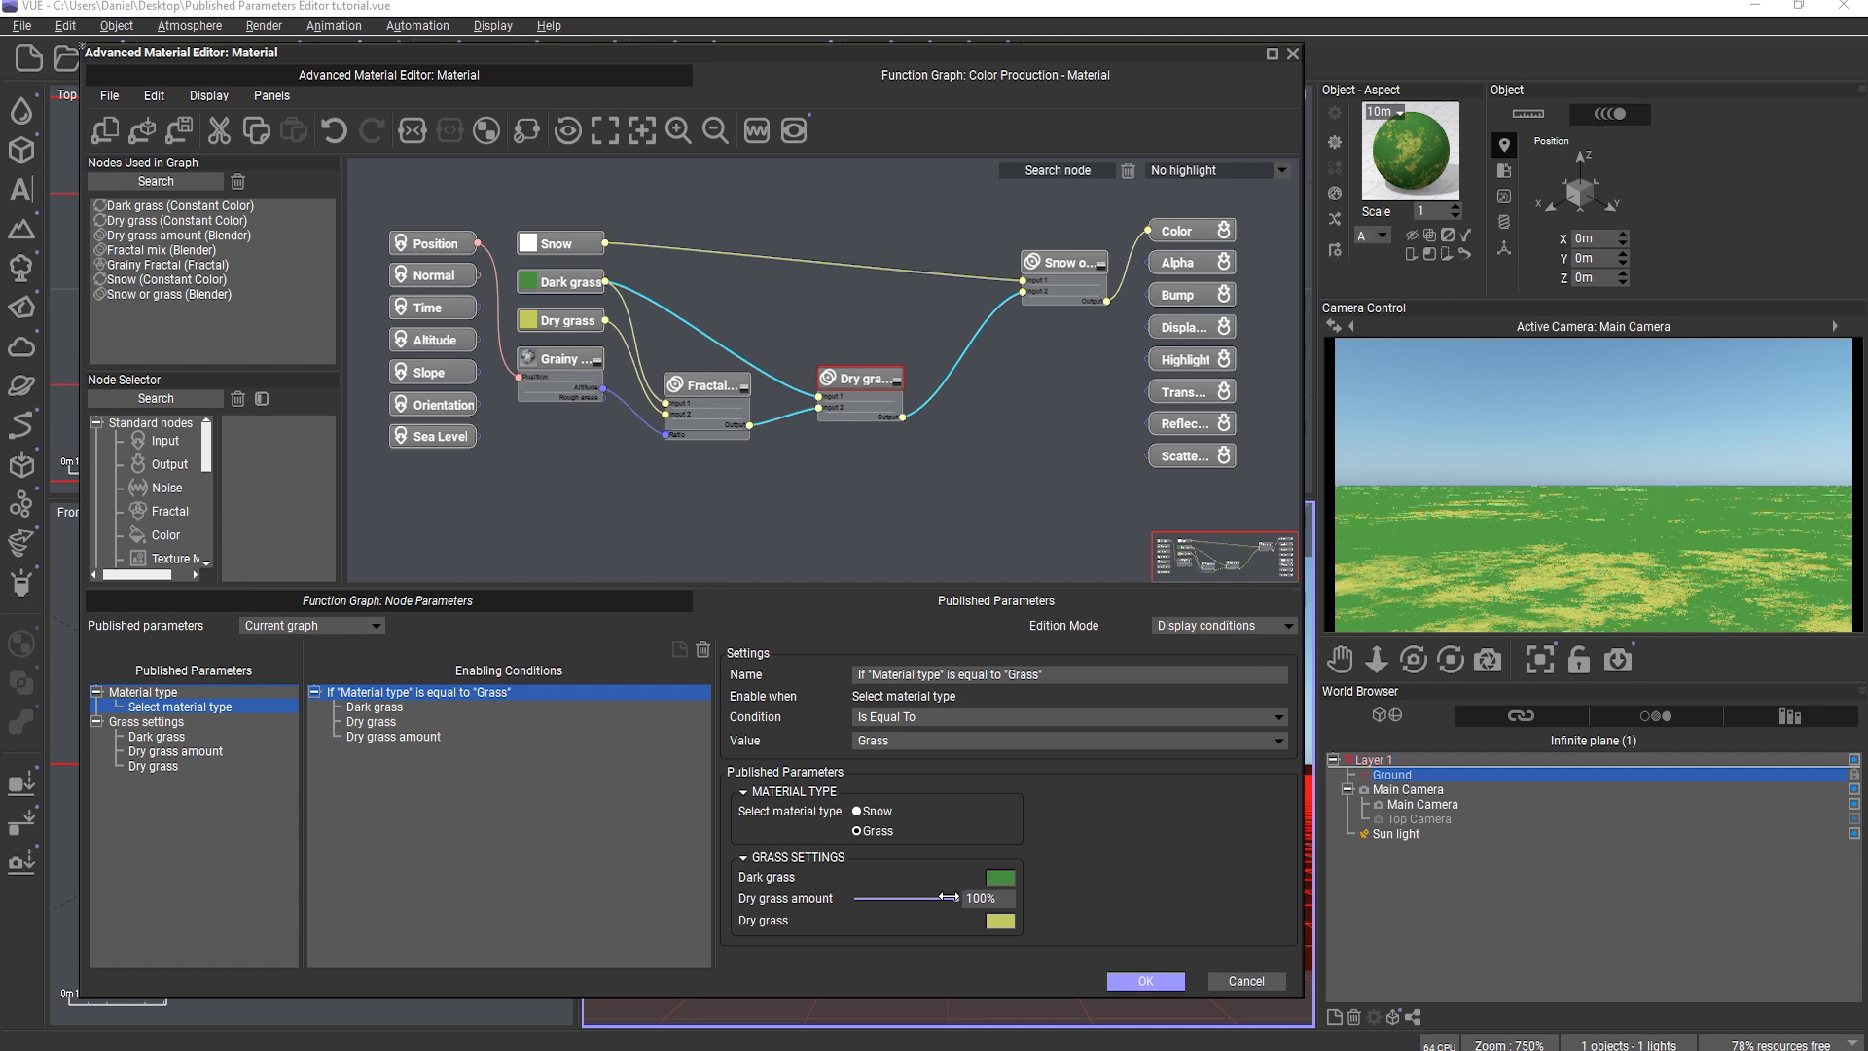
drag(949, 897, 854, 898)
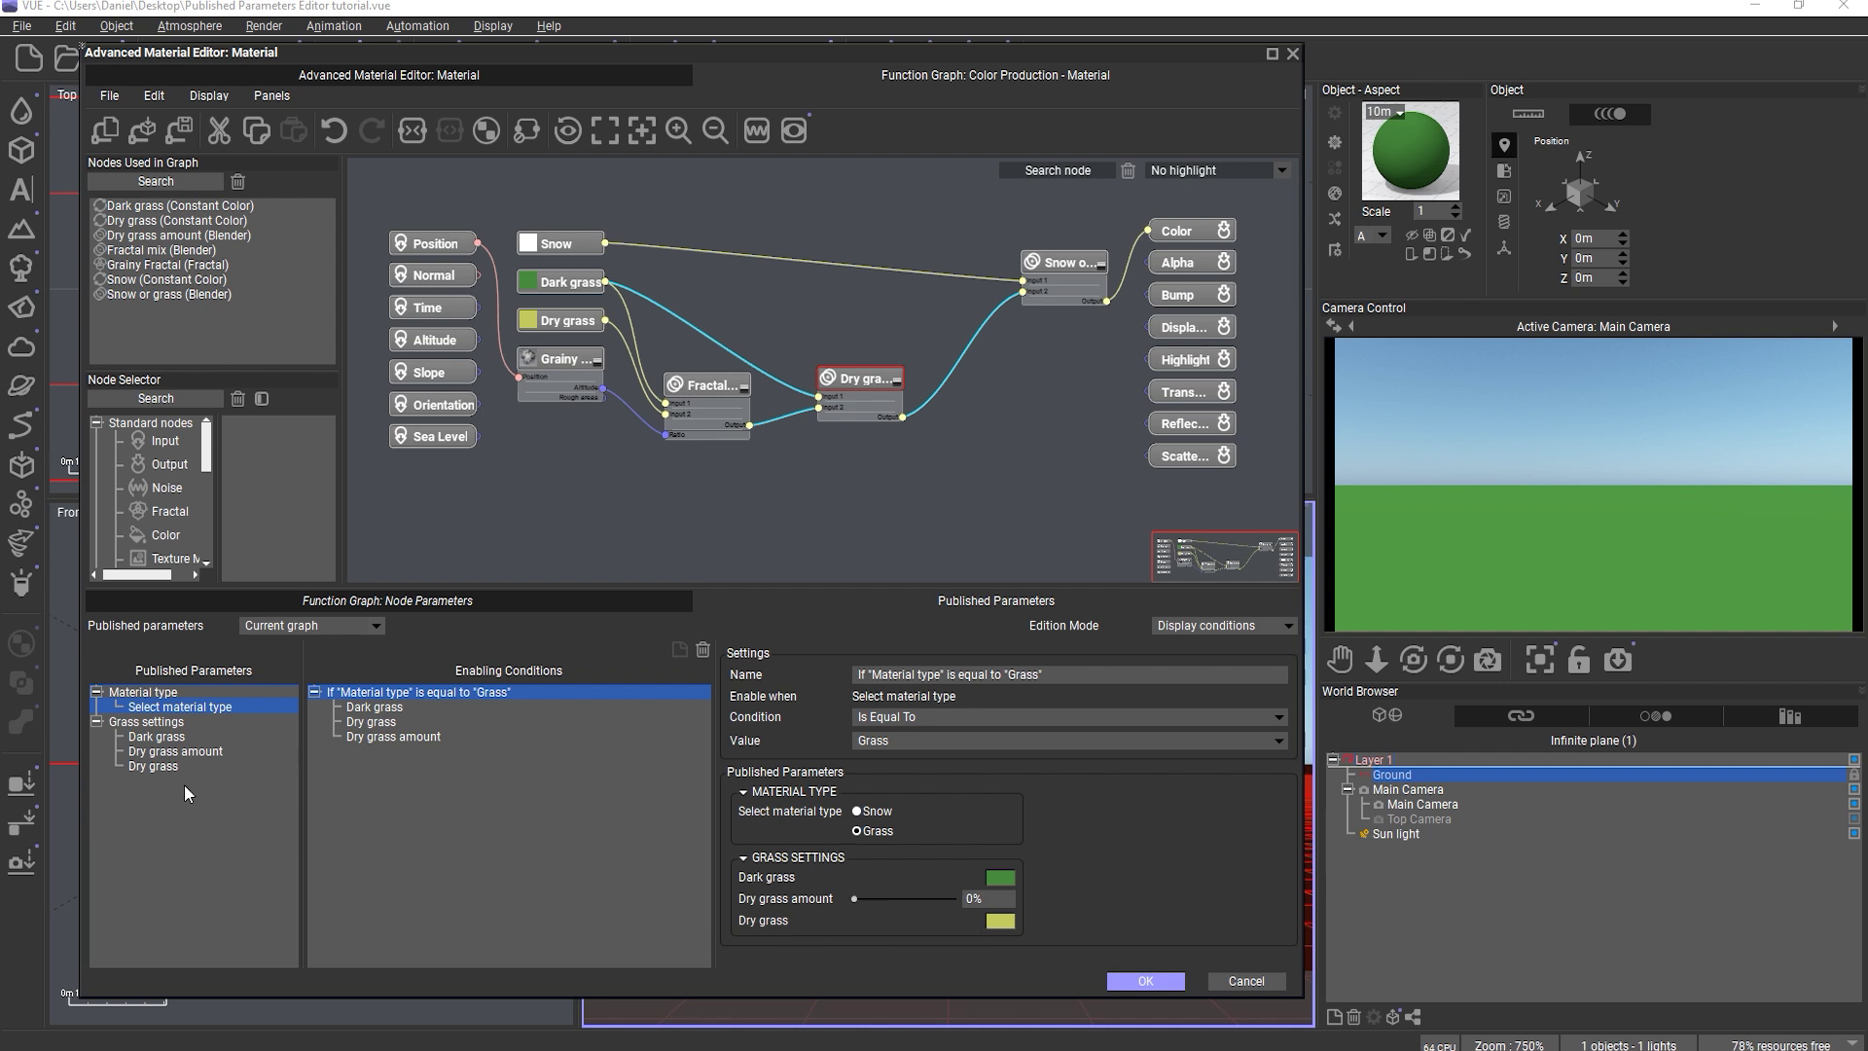
- Create an enabling condition from the Dry grass amount parameter with condition Is Bigger Than and value 0%
drag(175, 751, 337, 757)
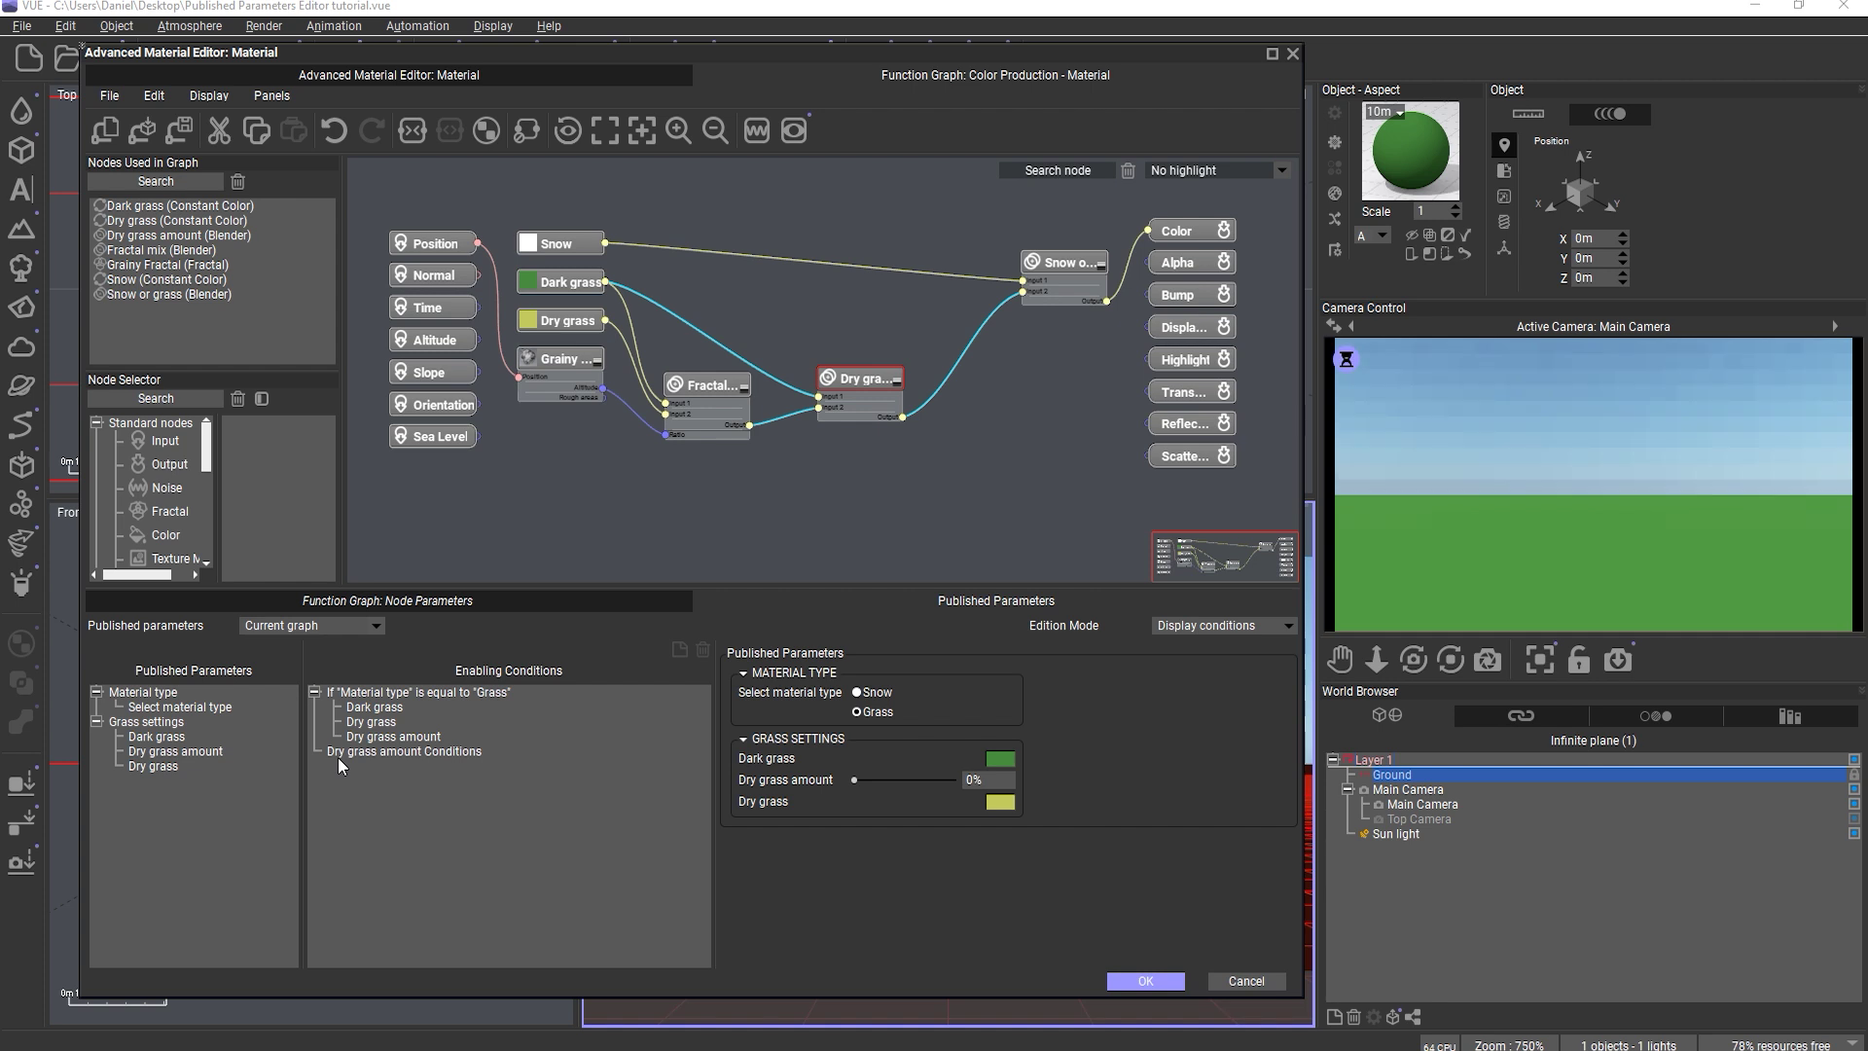
click(397, 751)
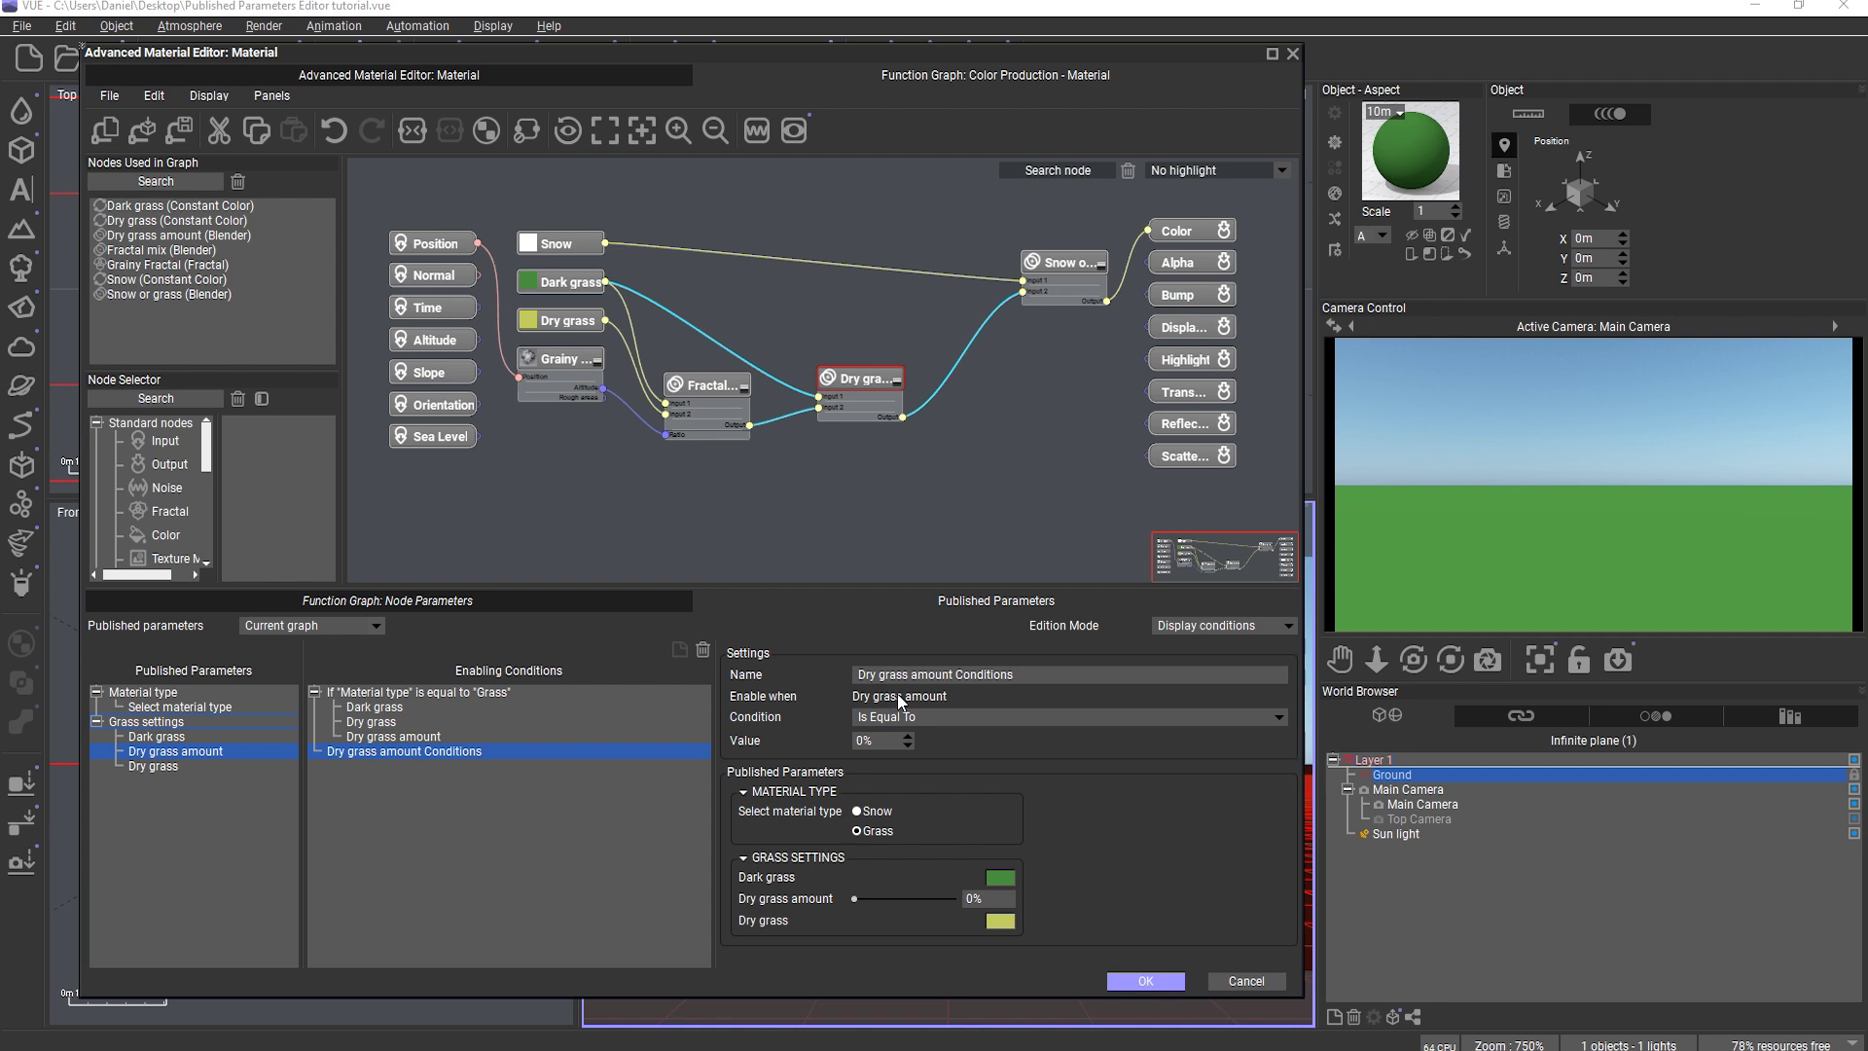
click(920, 716)
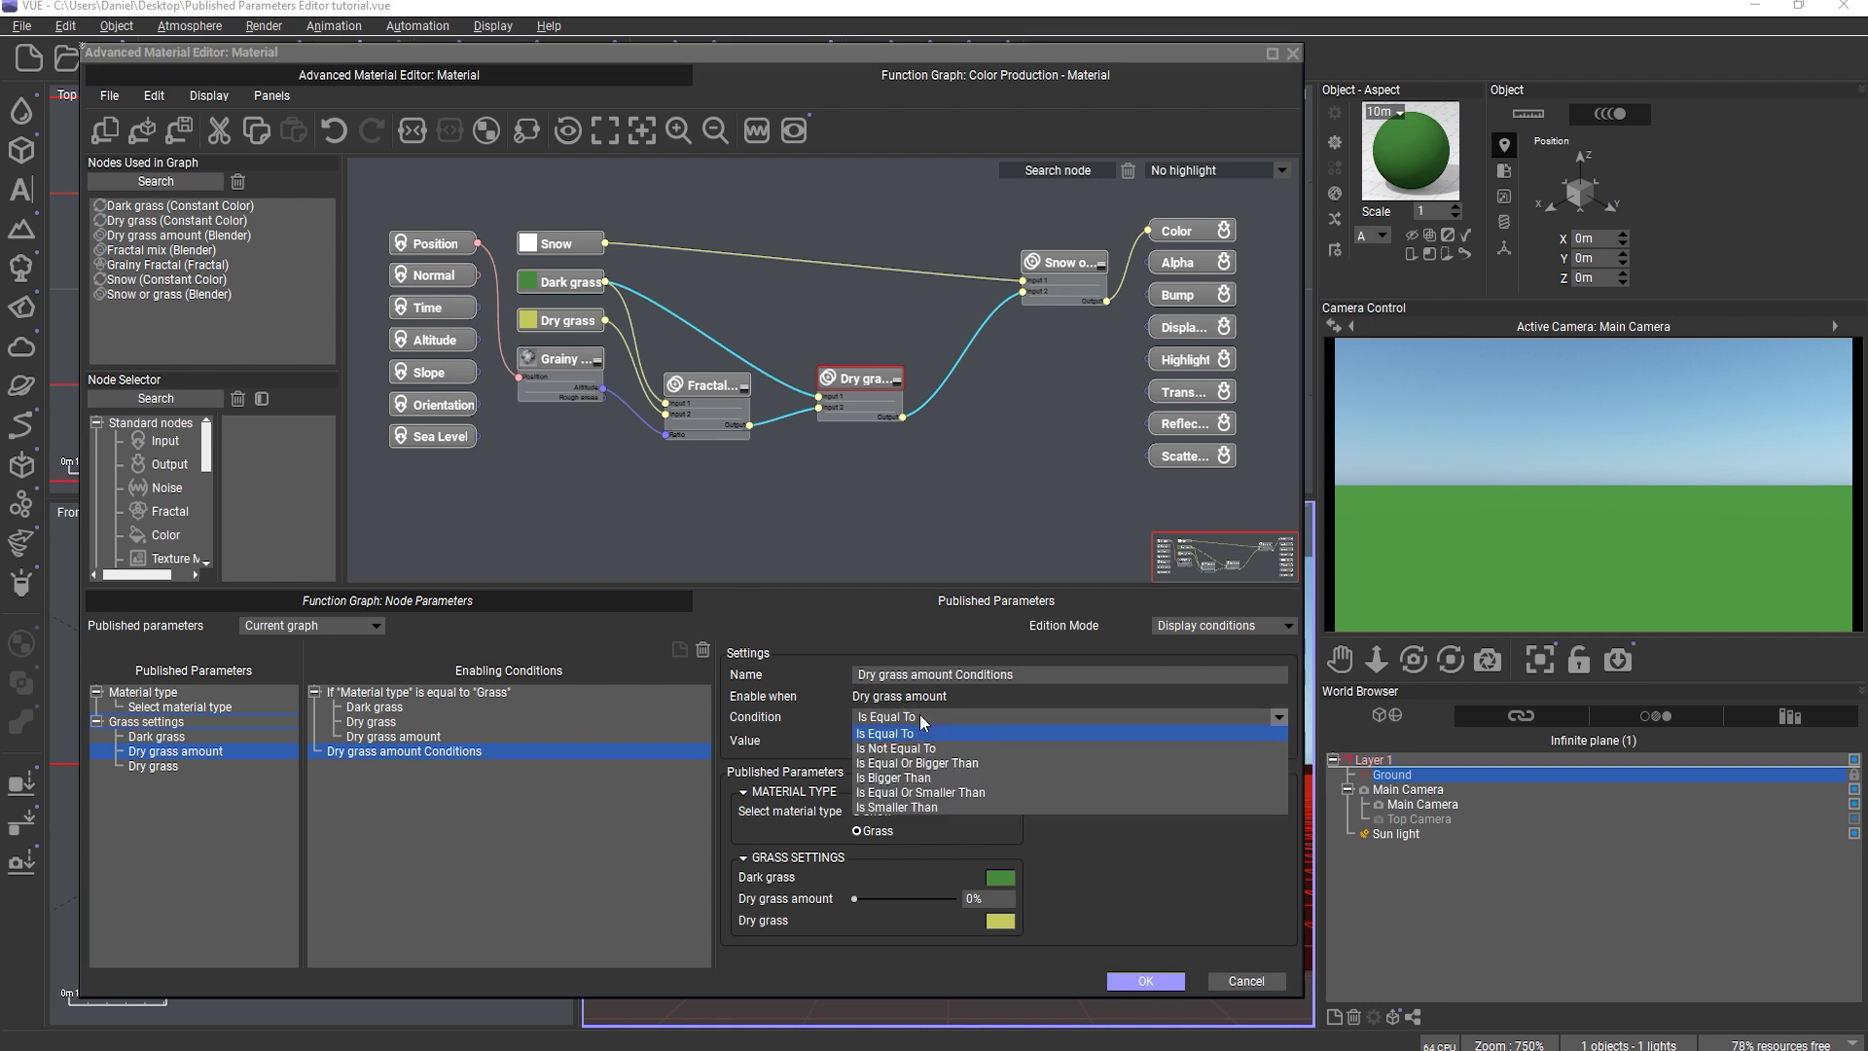
click(921, 778)
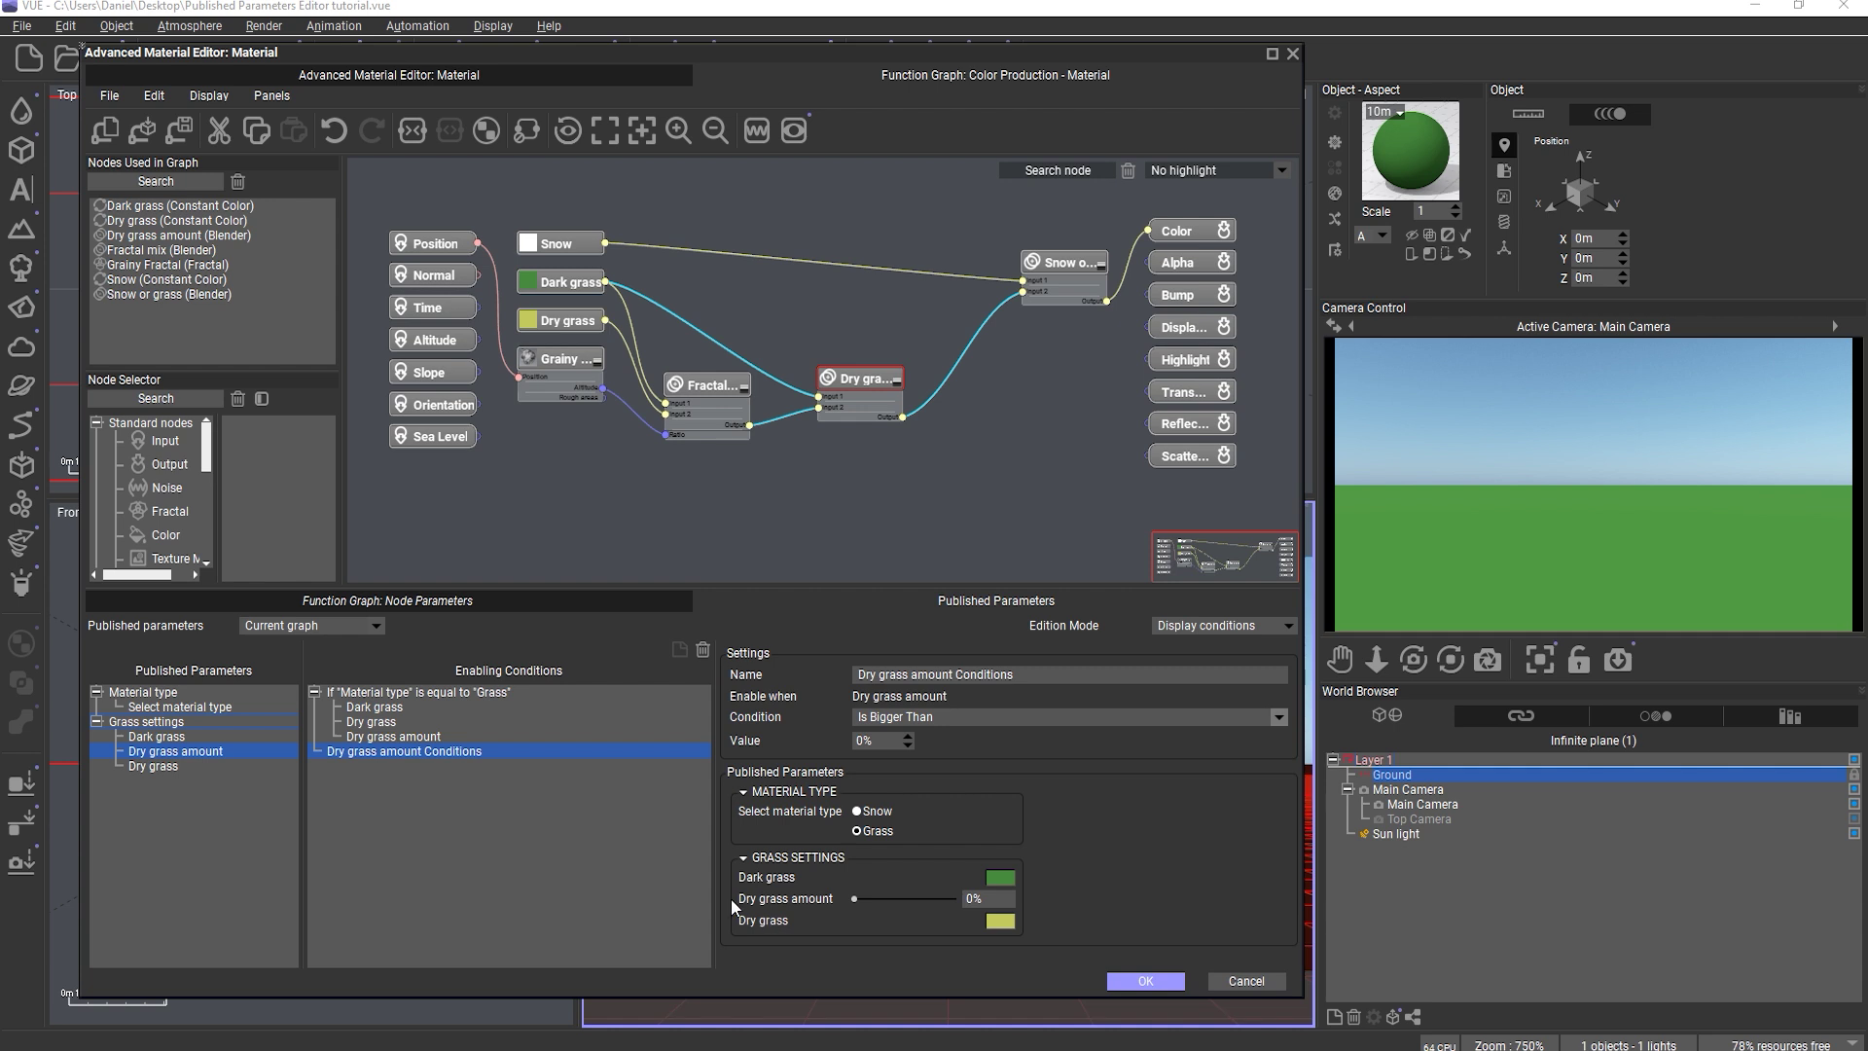
- Rename the new enabling condition to If "Dry grass amount" is bigger than 0%
click(973, 674)
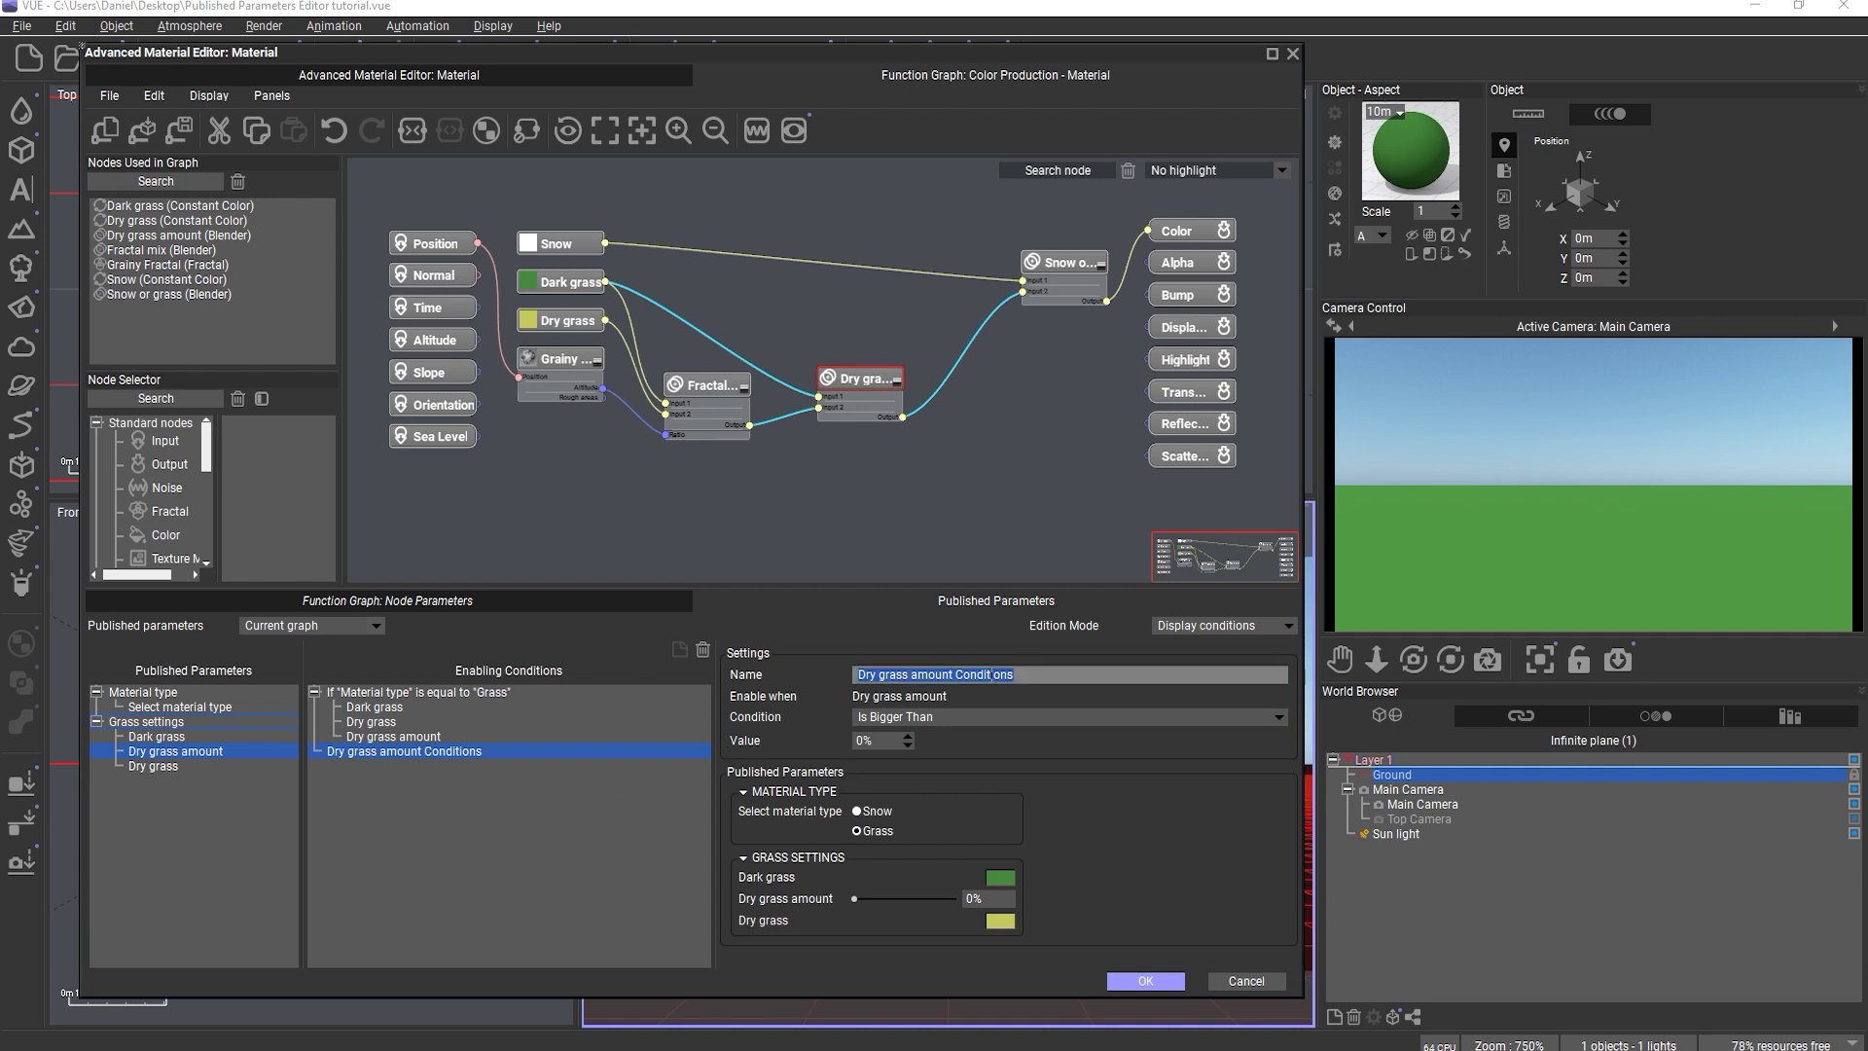
key(BackSpace)
text(If "Dry gr)
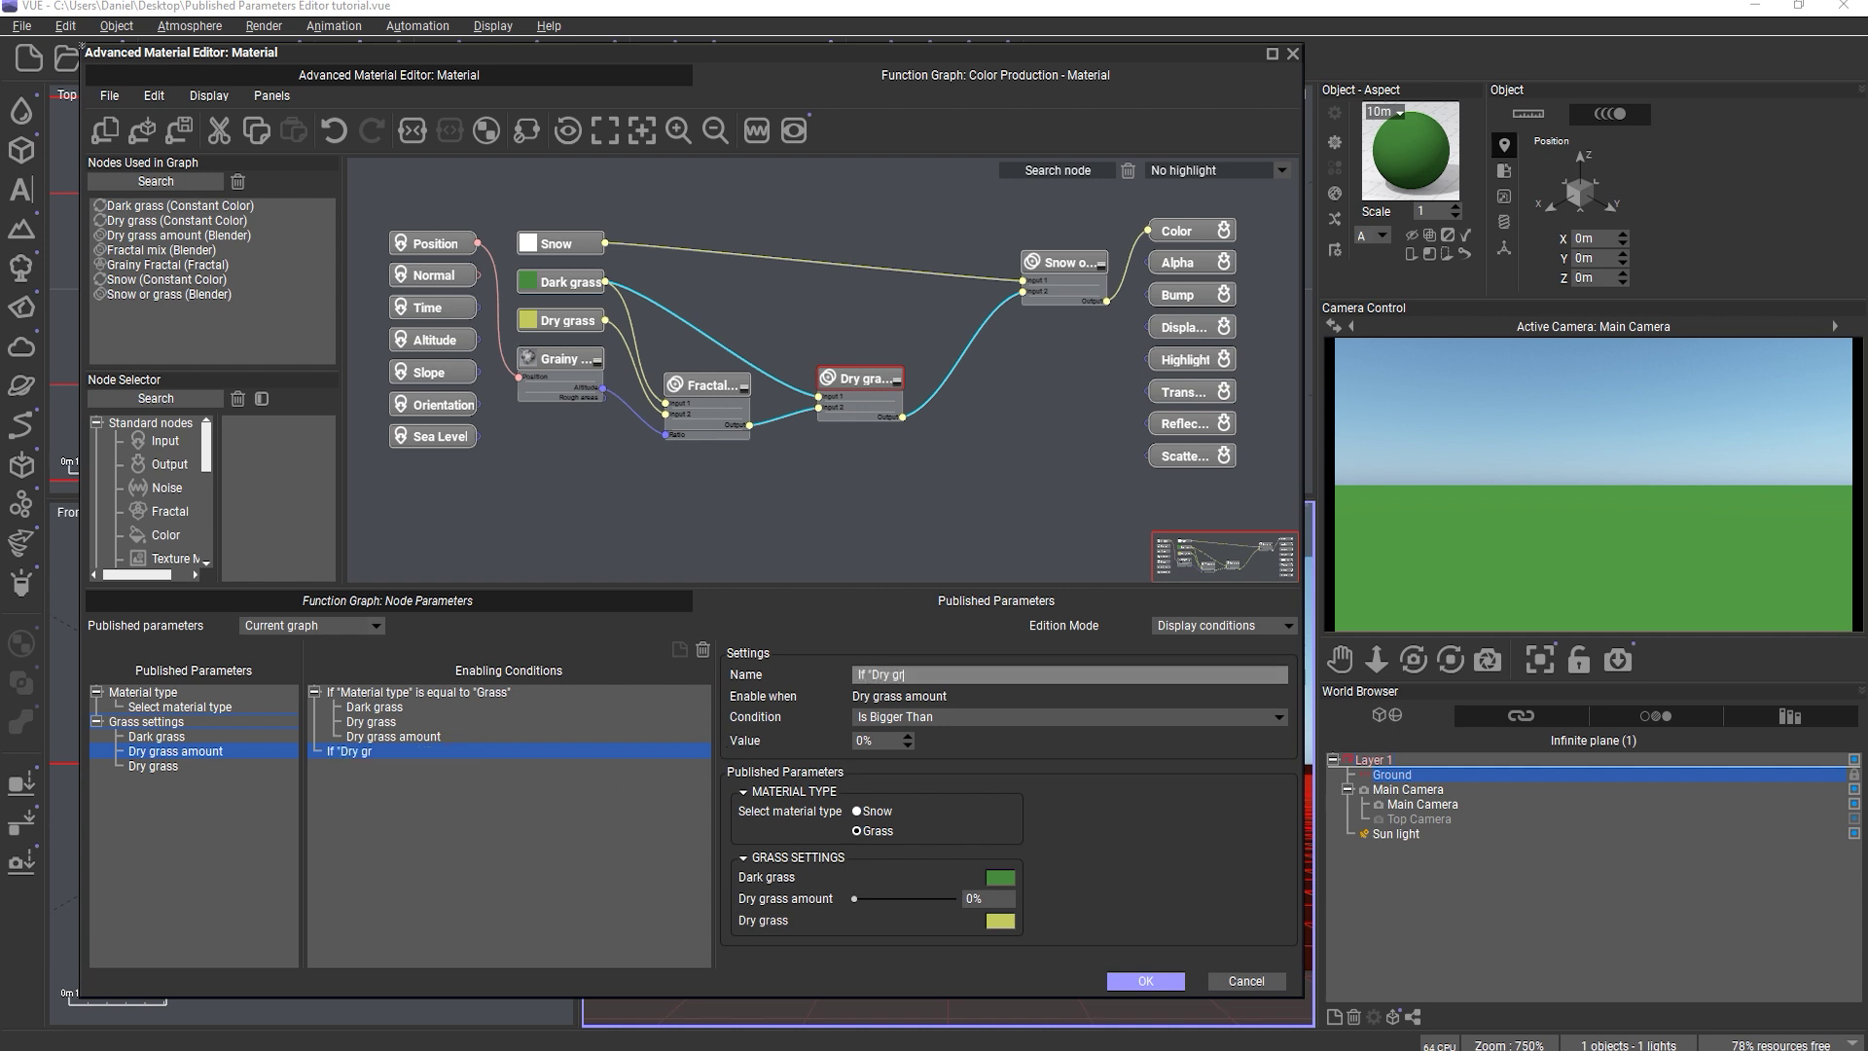
text(ass amount" is bigger than 0%)
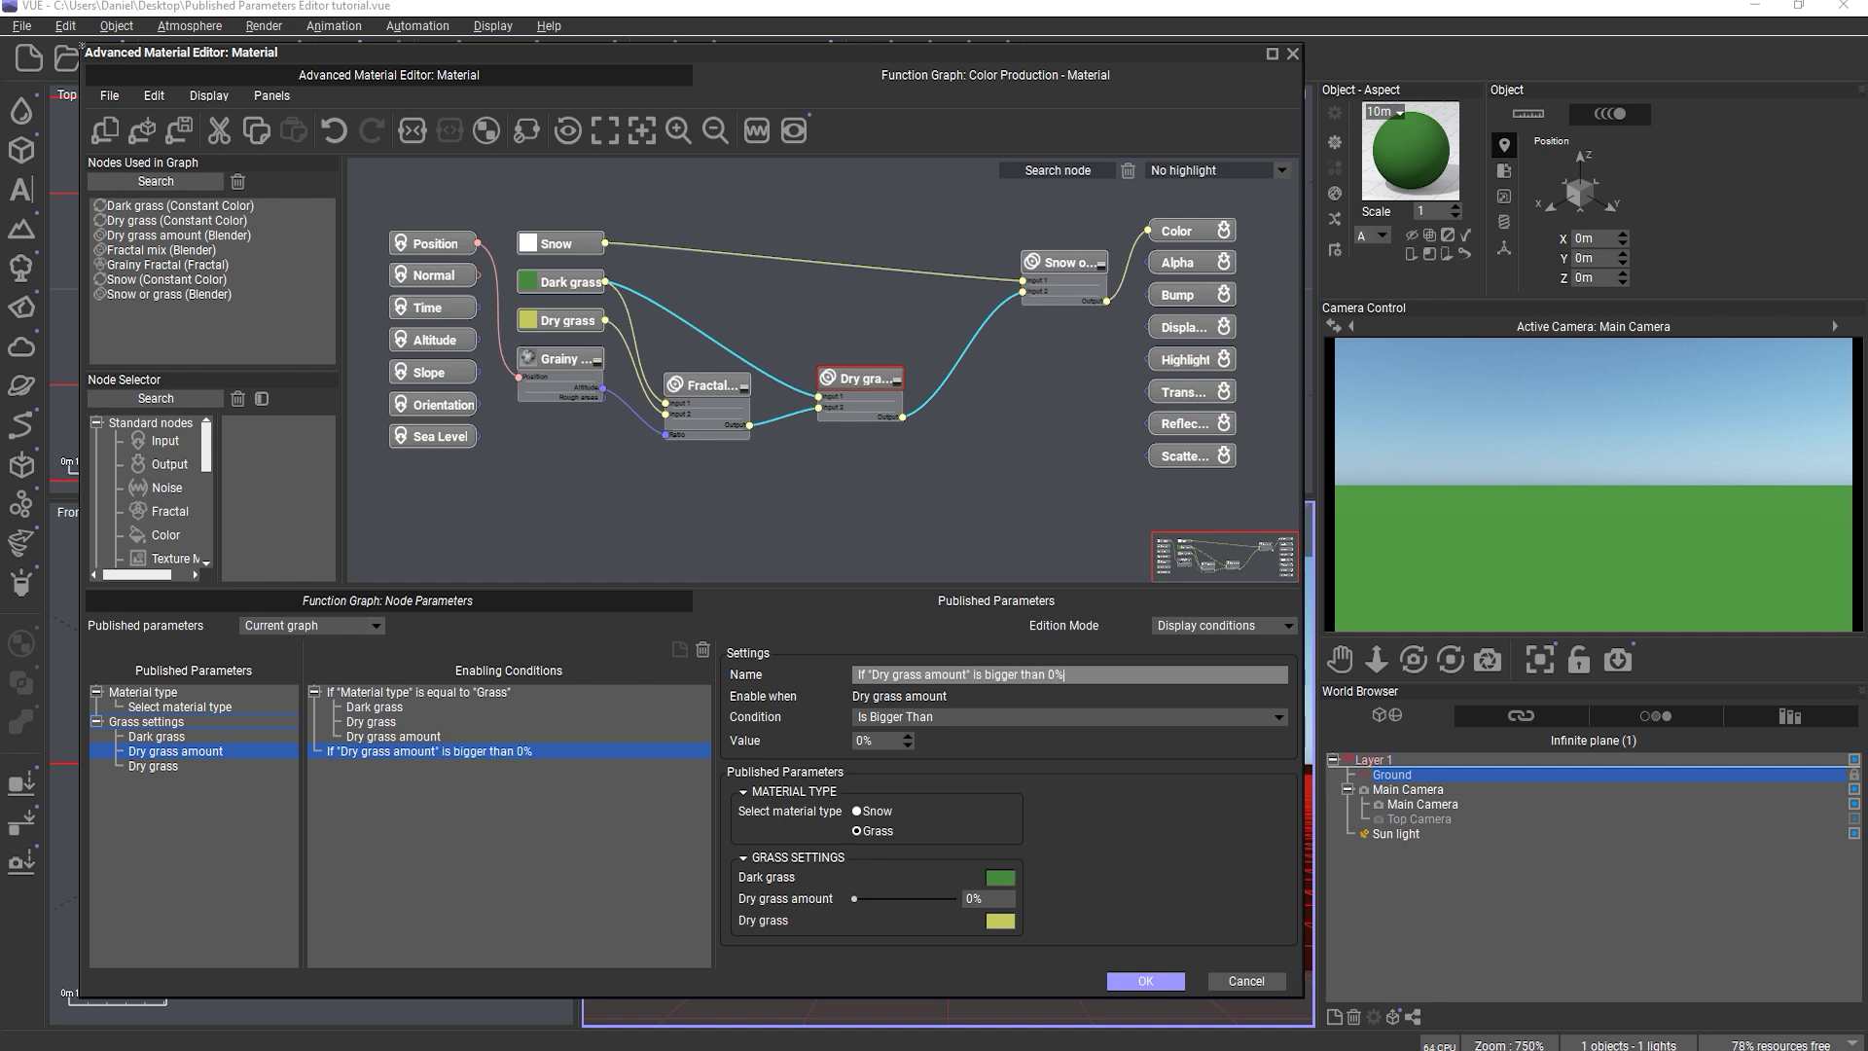
- Assign Dry grass to the If "Dry grass amount" is bigger than 0% condition and review the settings of both conditions it depends on
click(144, 766)
drag(144, 768, 383, 761)
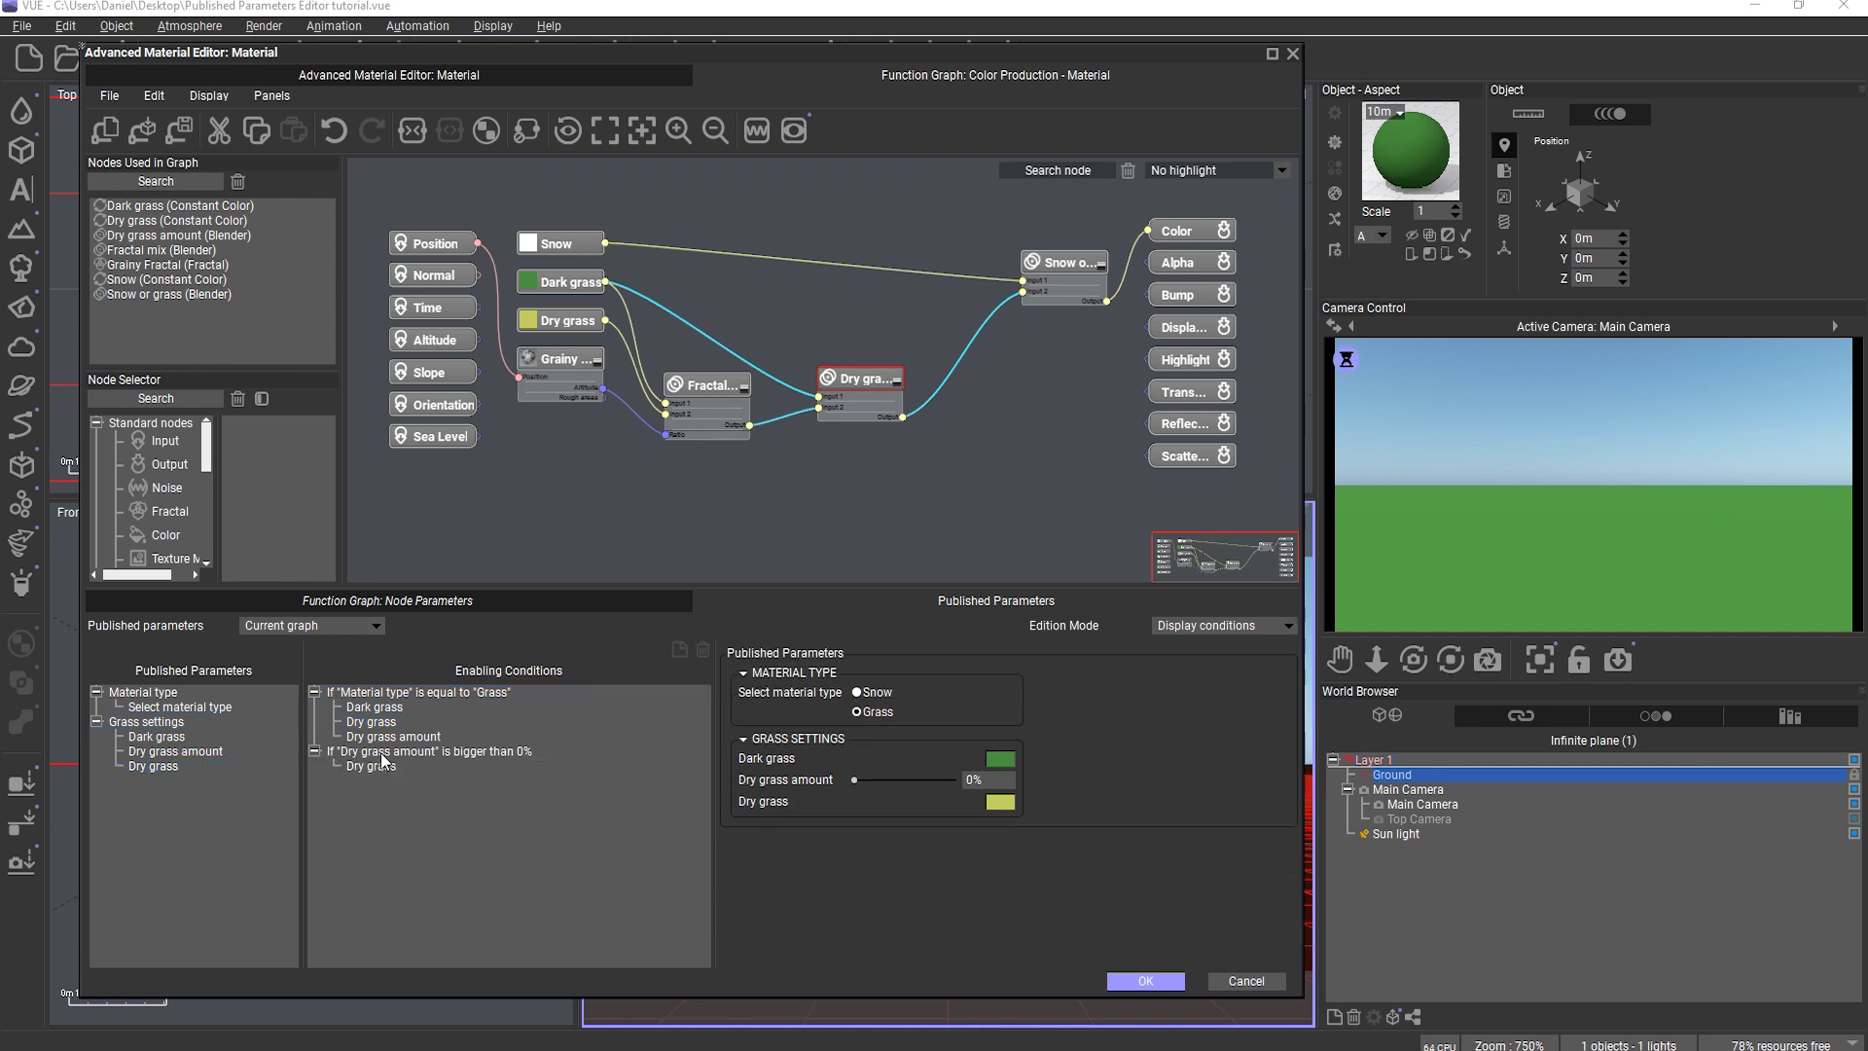
click(378, 768)
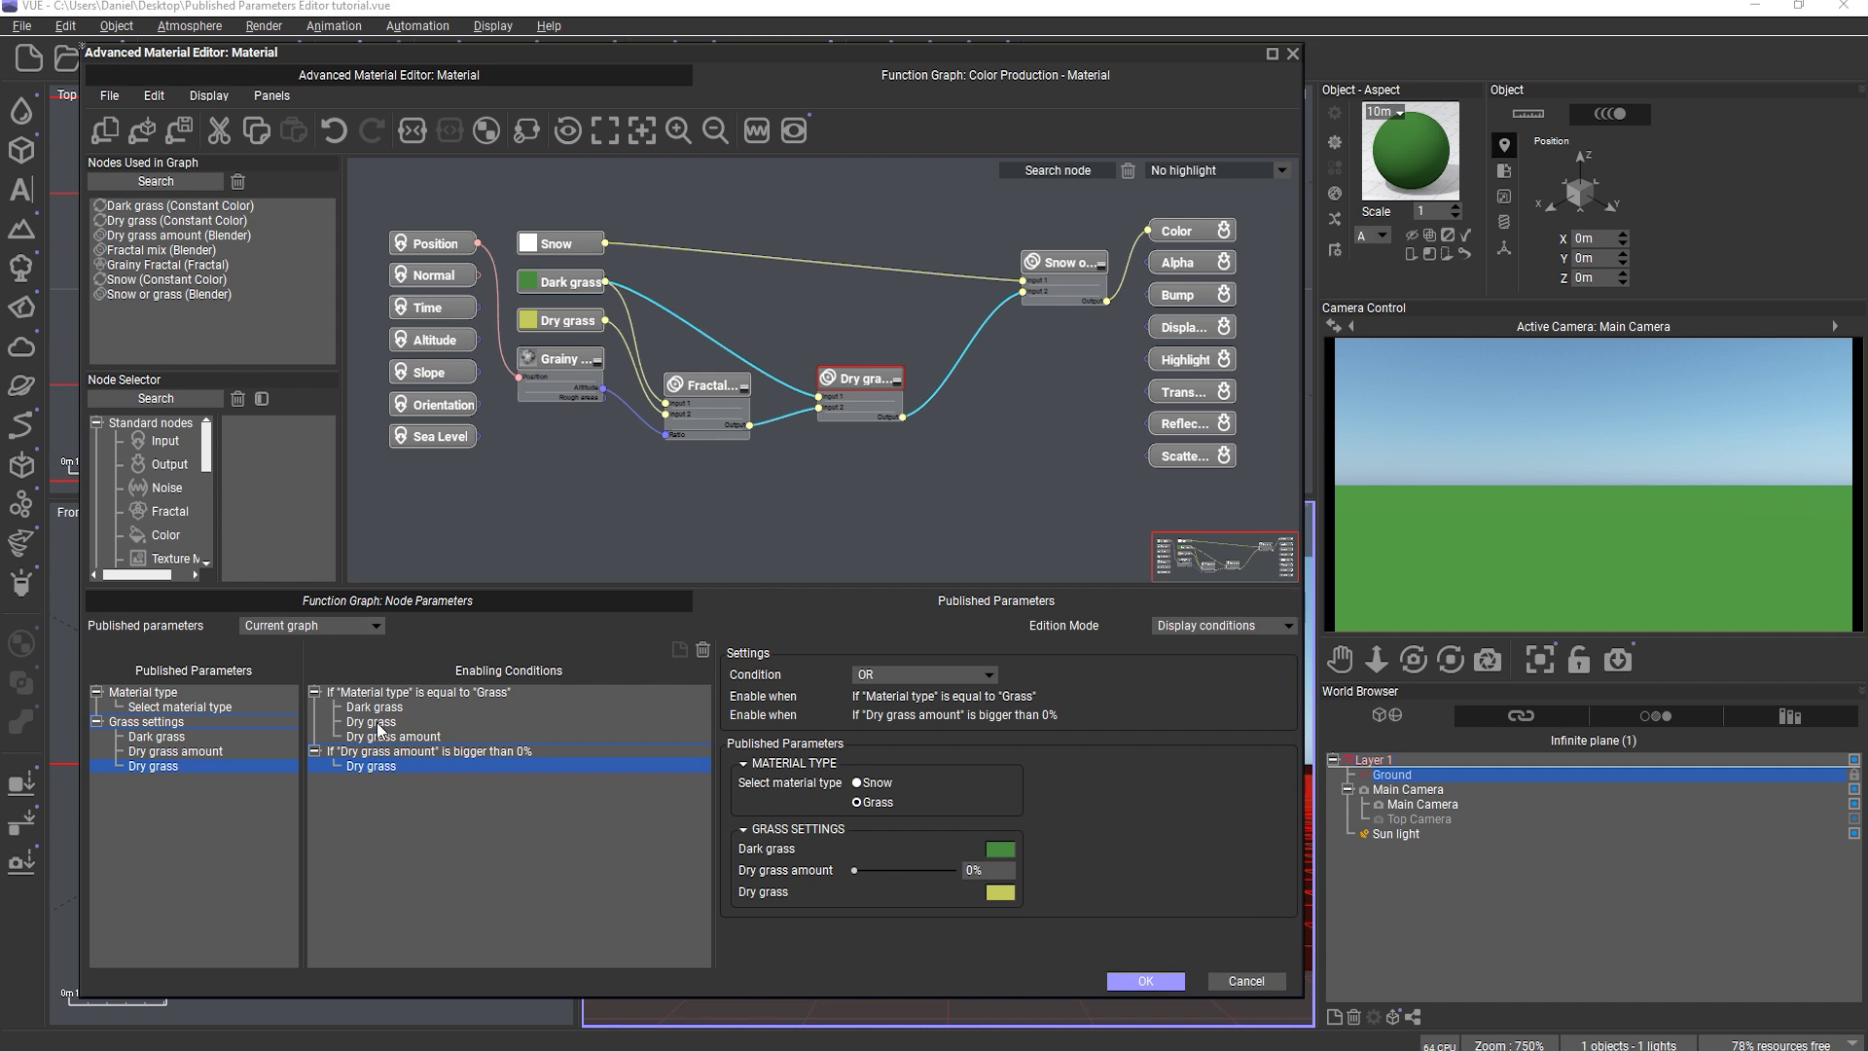
click(380, 723)
click(379, 766)
click(452, 694)
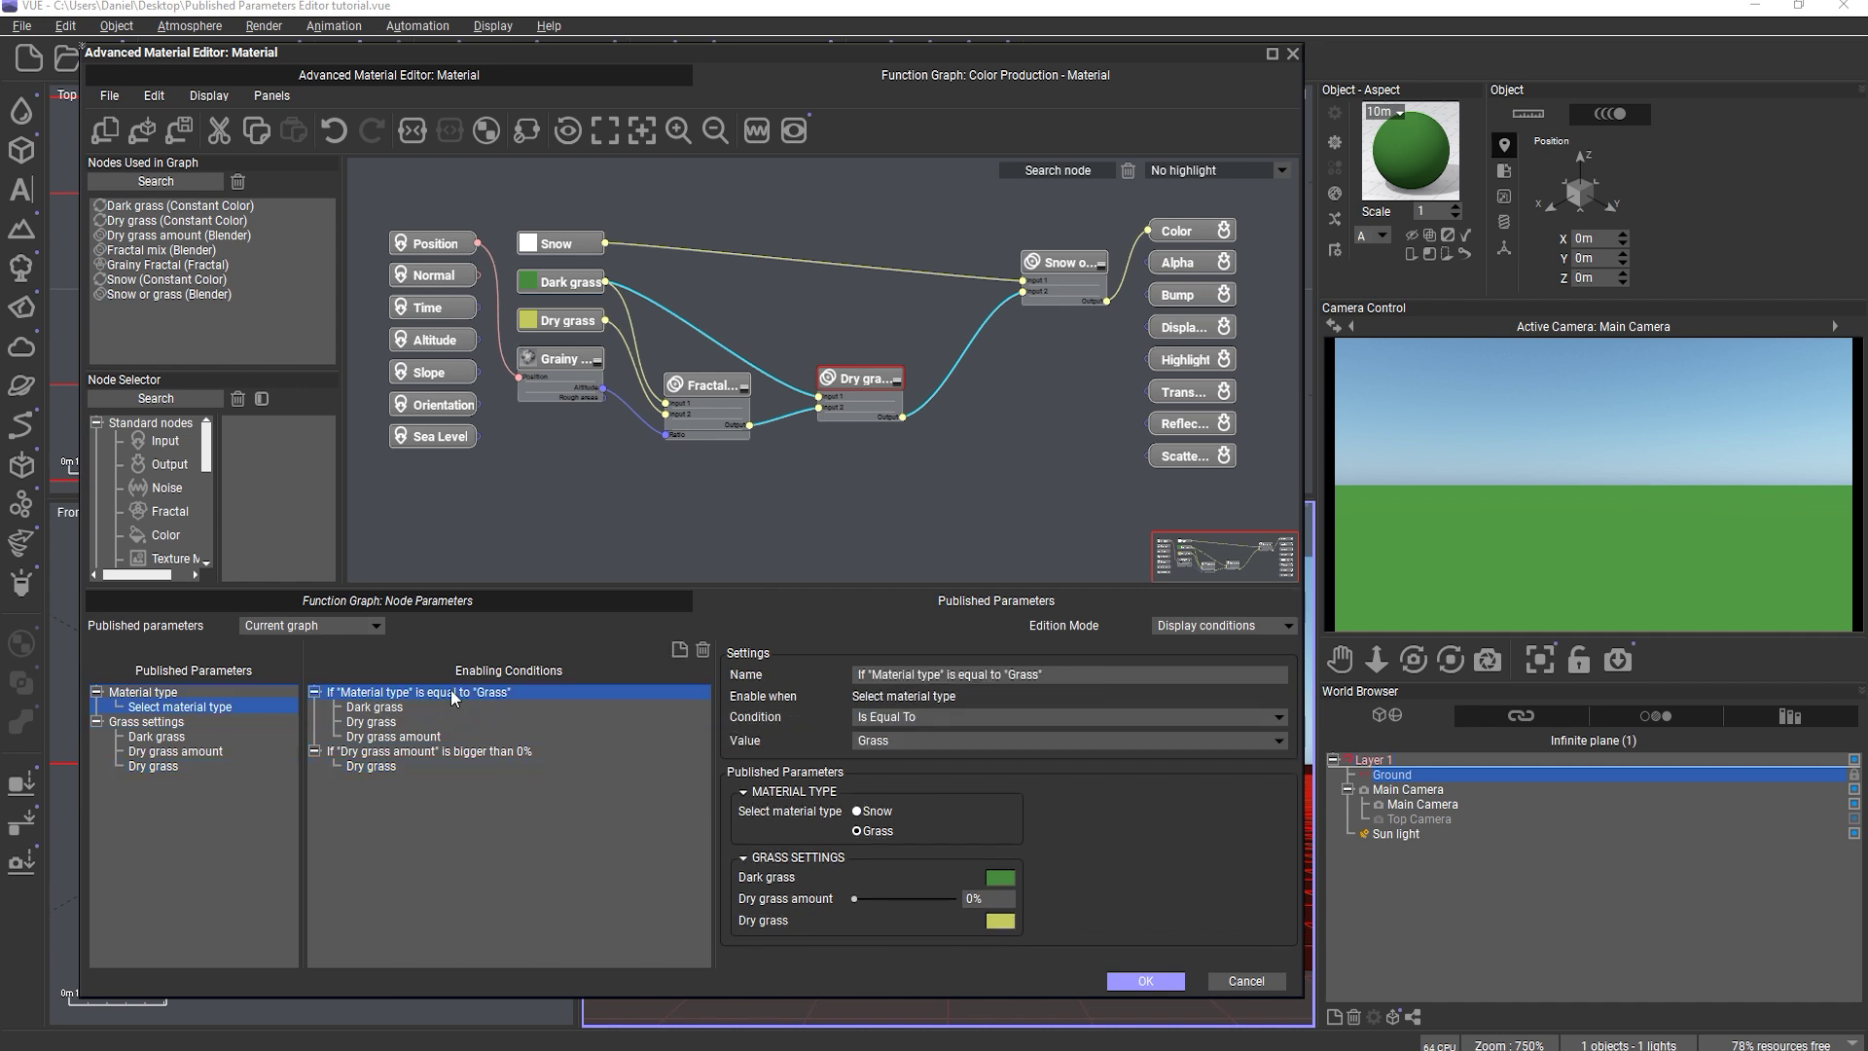
click(381, 754)
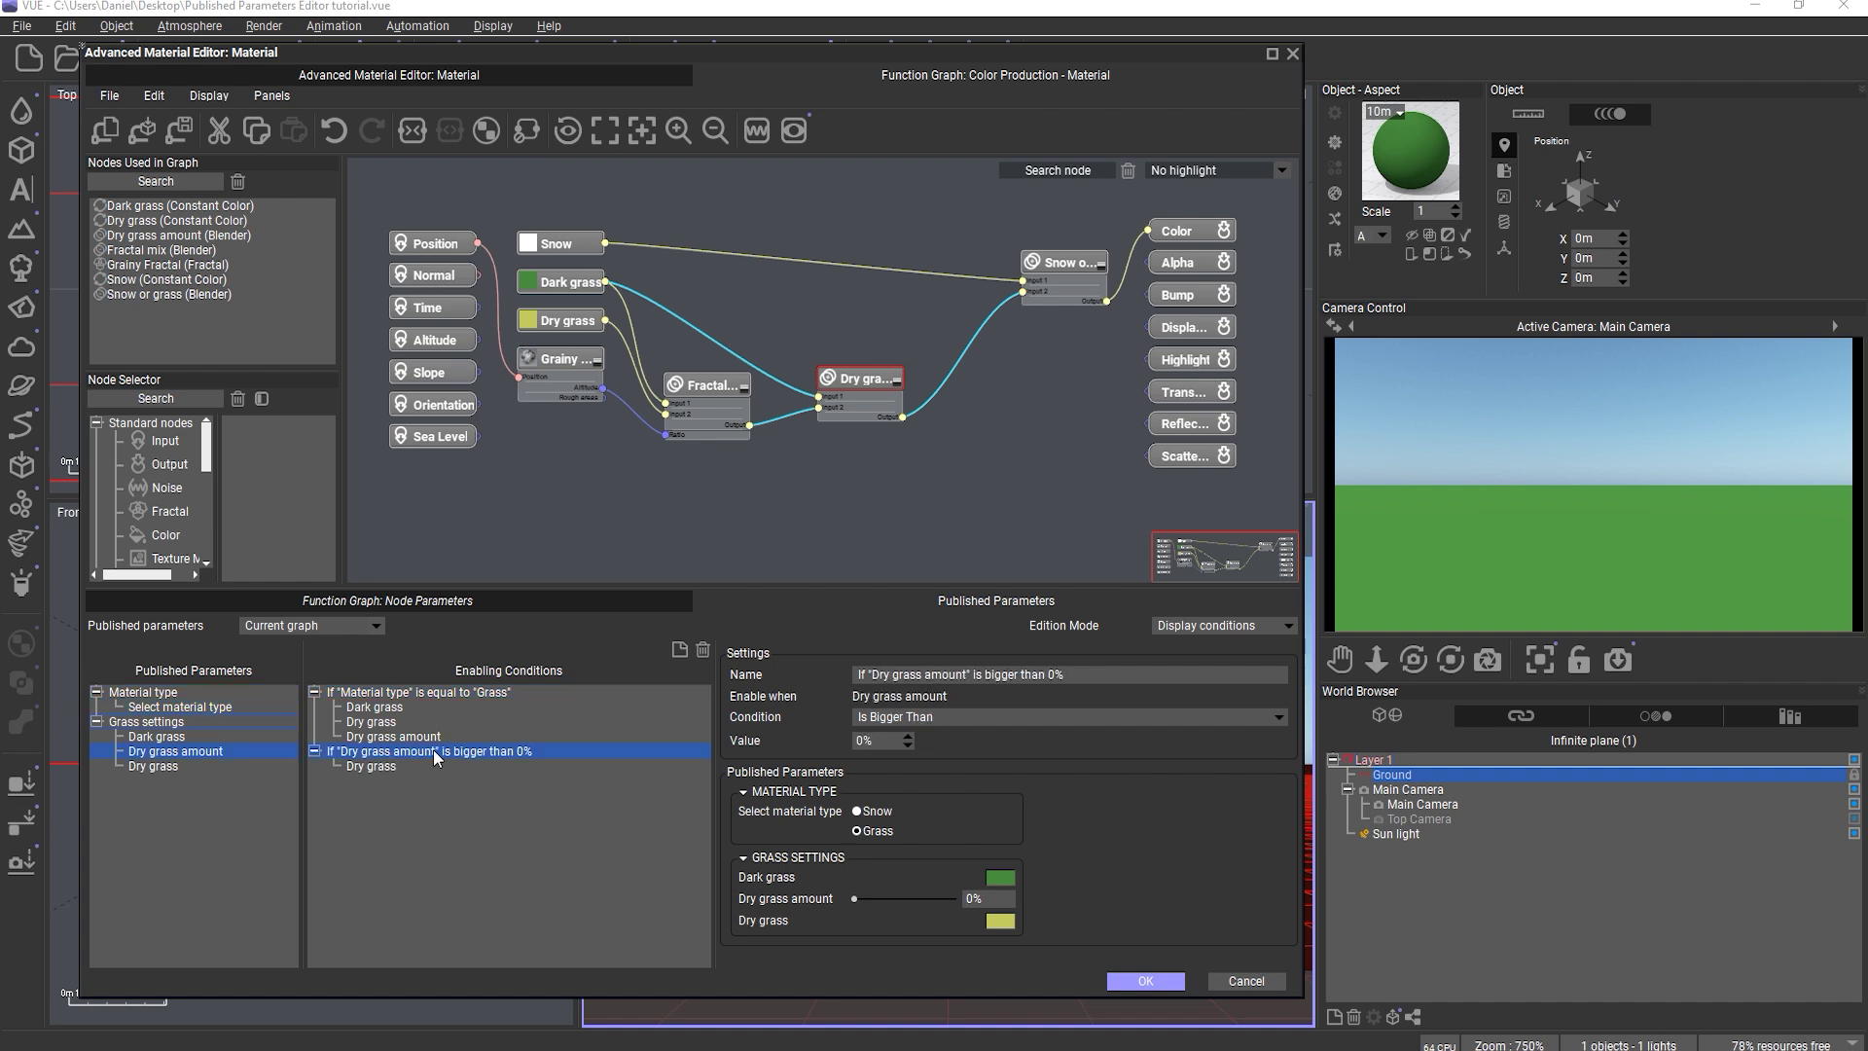
click(372, 766)
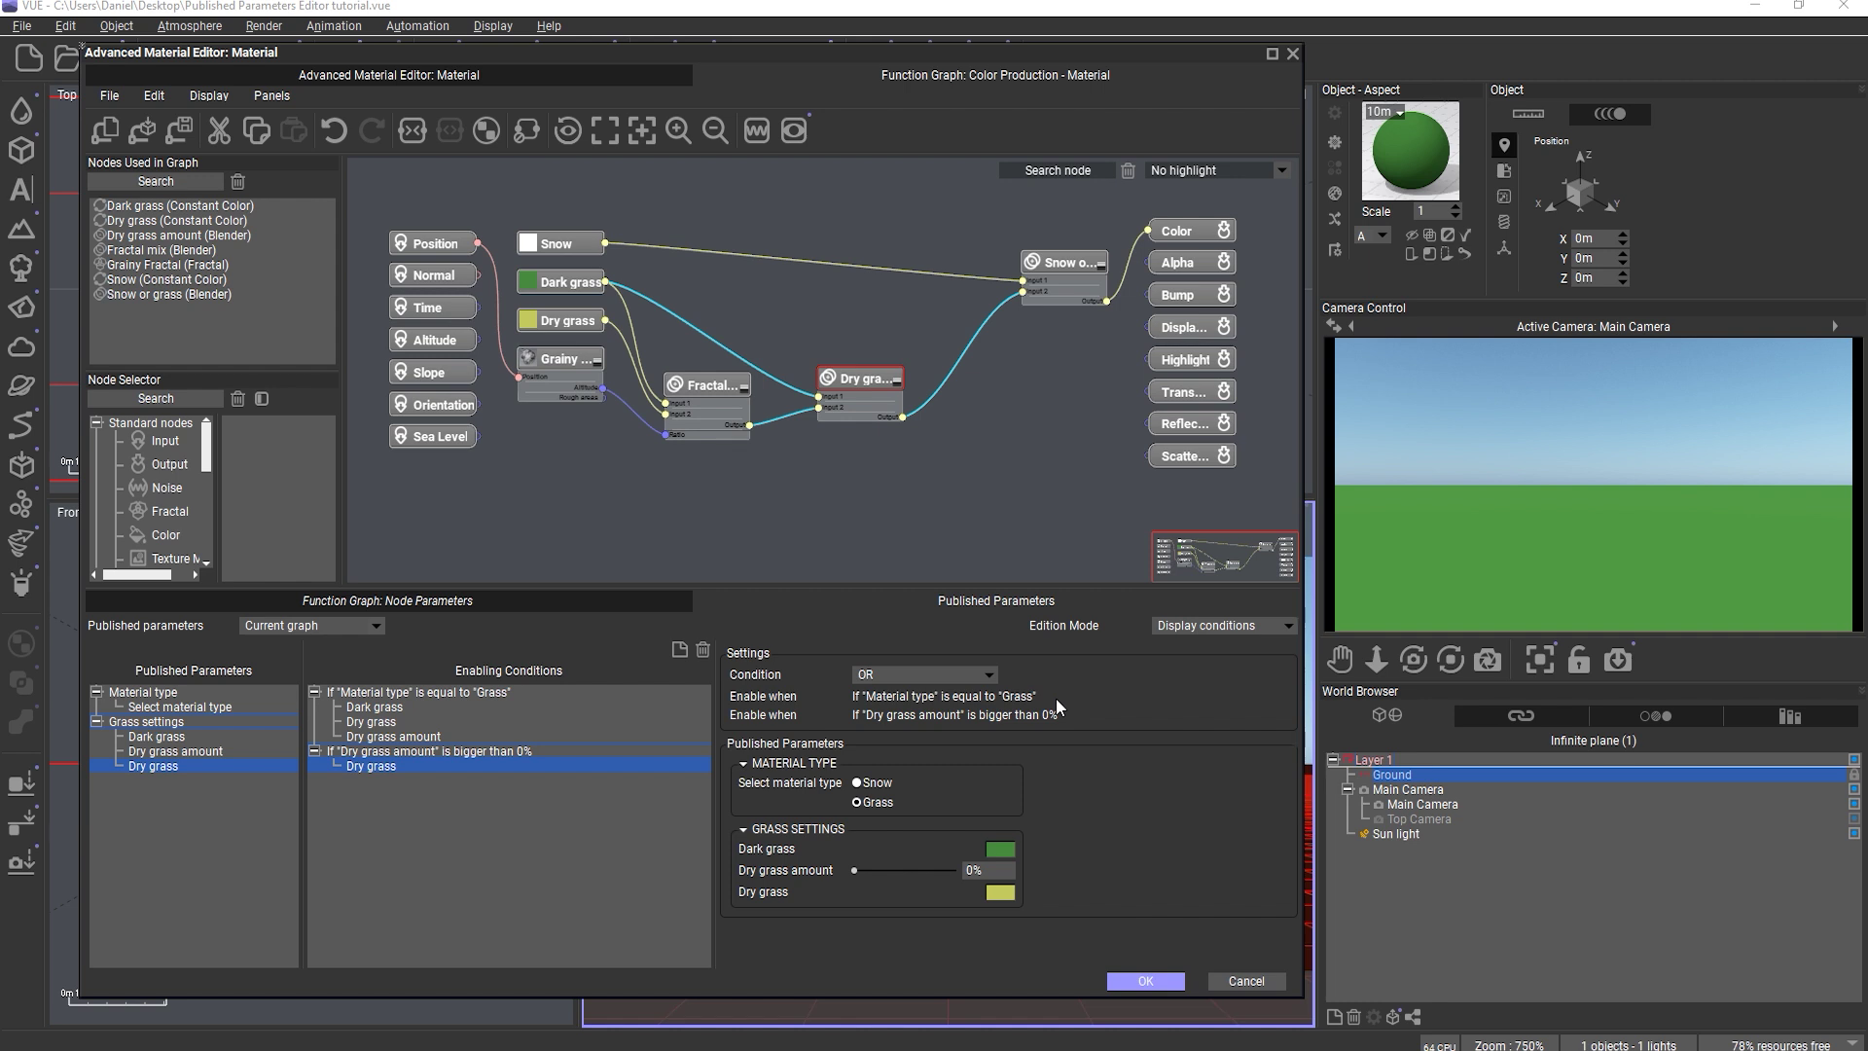
- Test Dry grass with the OR condition by setting Dry grass amount to 14% and switching the material type to Snow and back to Grass
click(891, 675)
click(891, 674)
drag(867, 871, 875, 871)
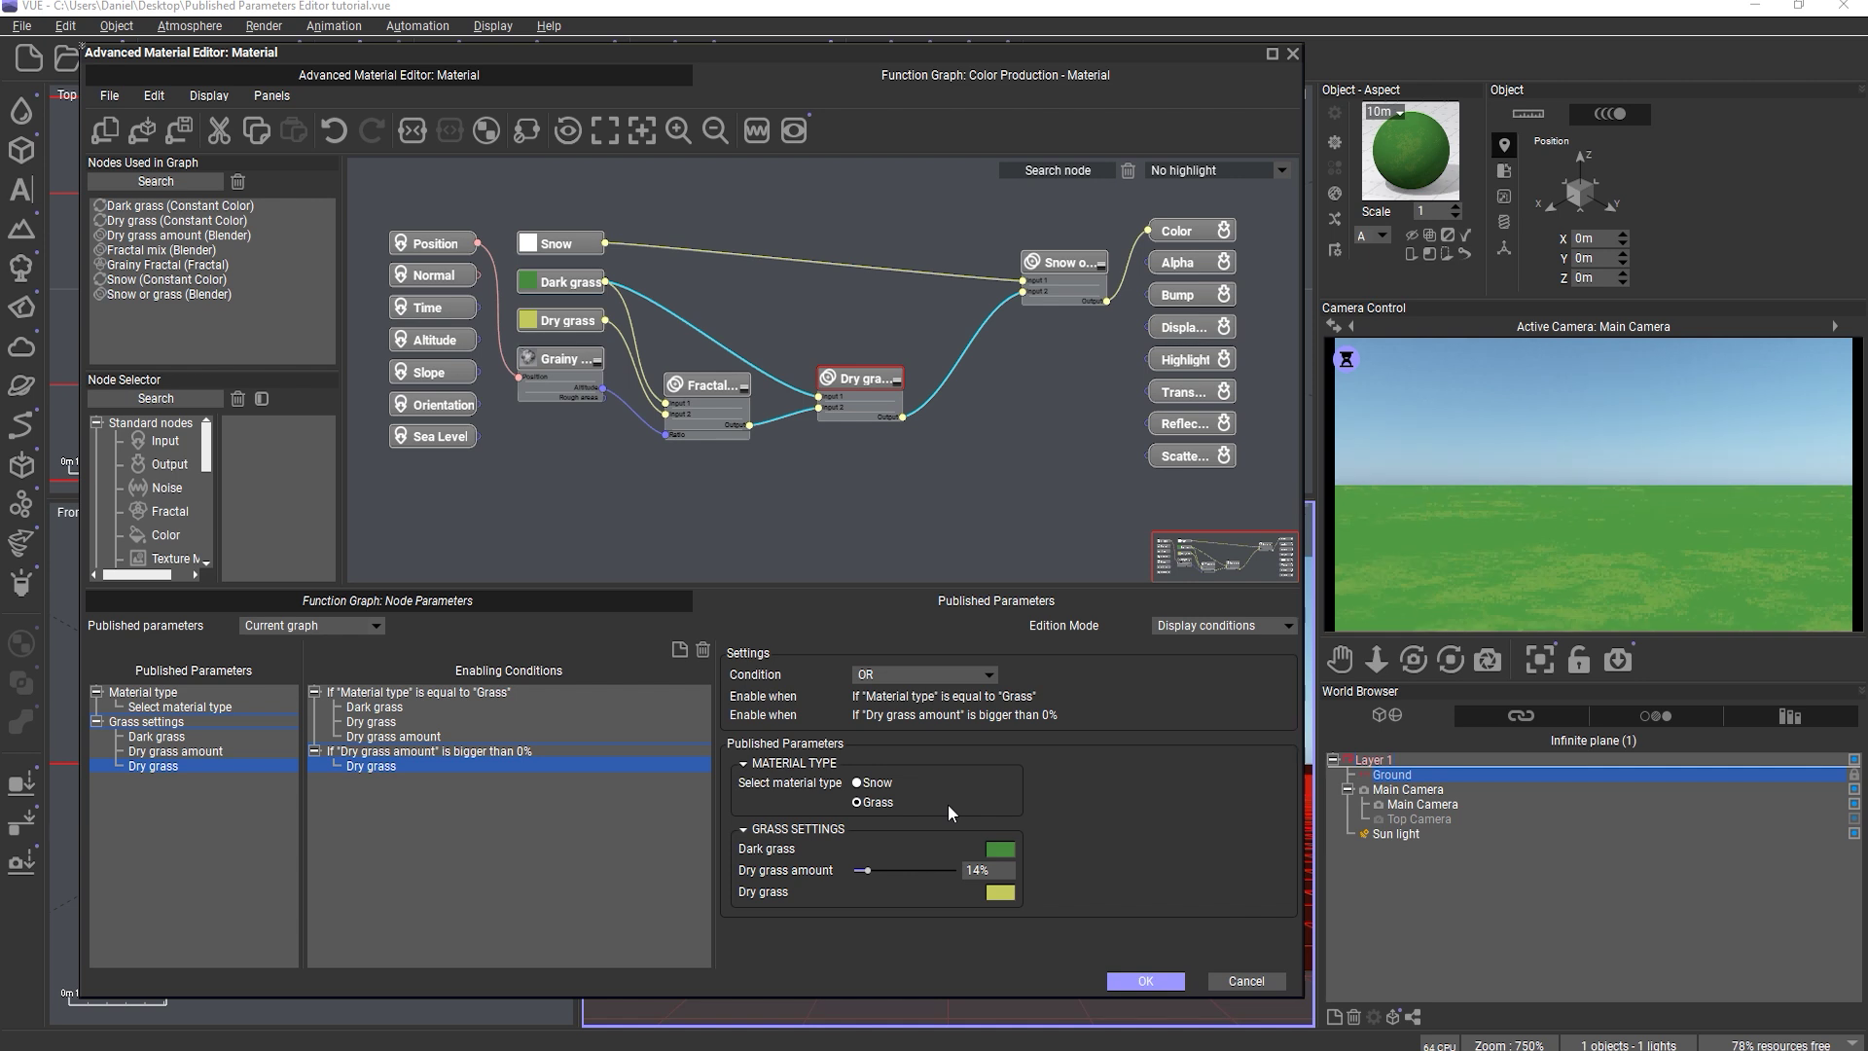
click(886, 786)
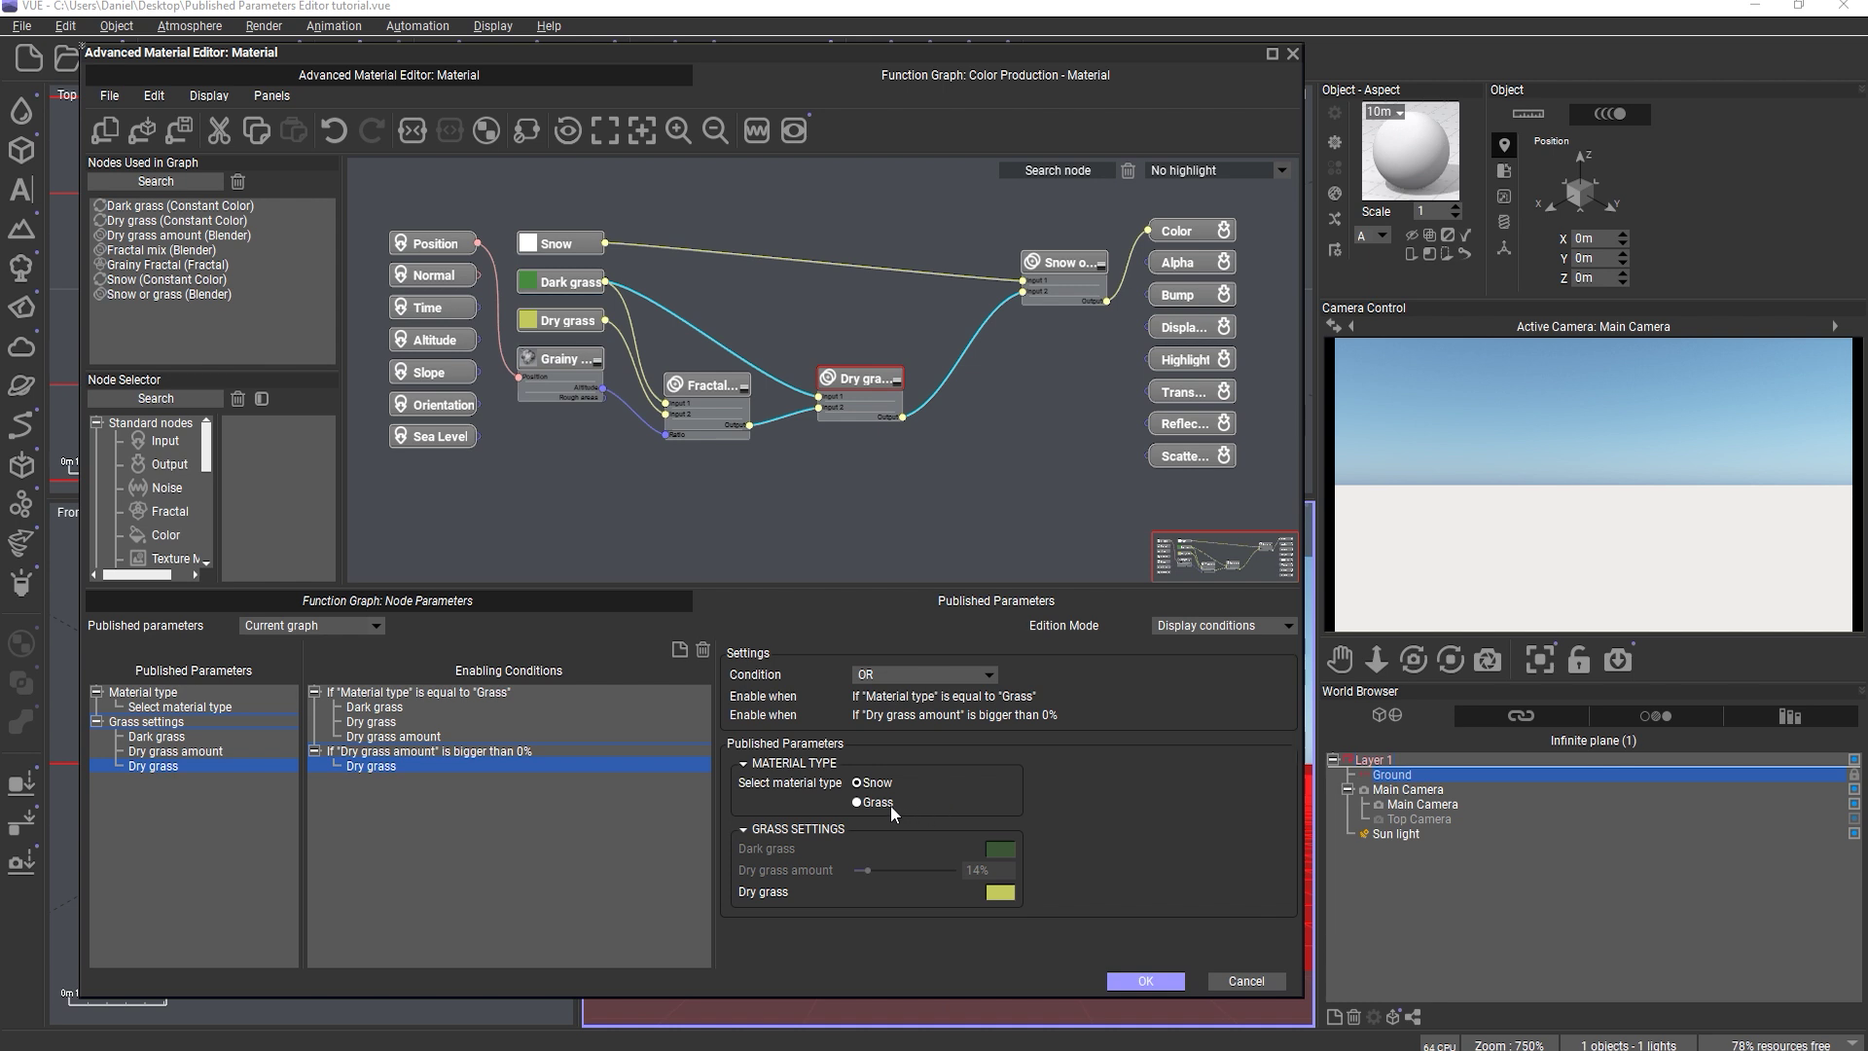
click(856, 803)
- Combine Dry grass's two enabling conditions with AND, and check it by switching the material type to Snow and back to Grass
click(937, 673)
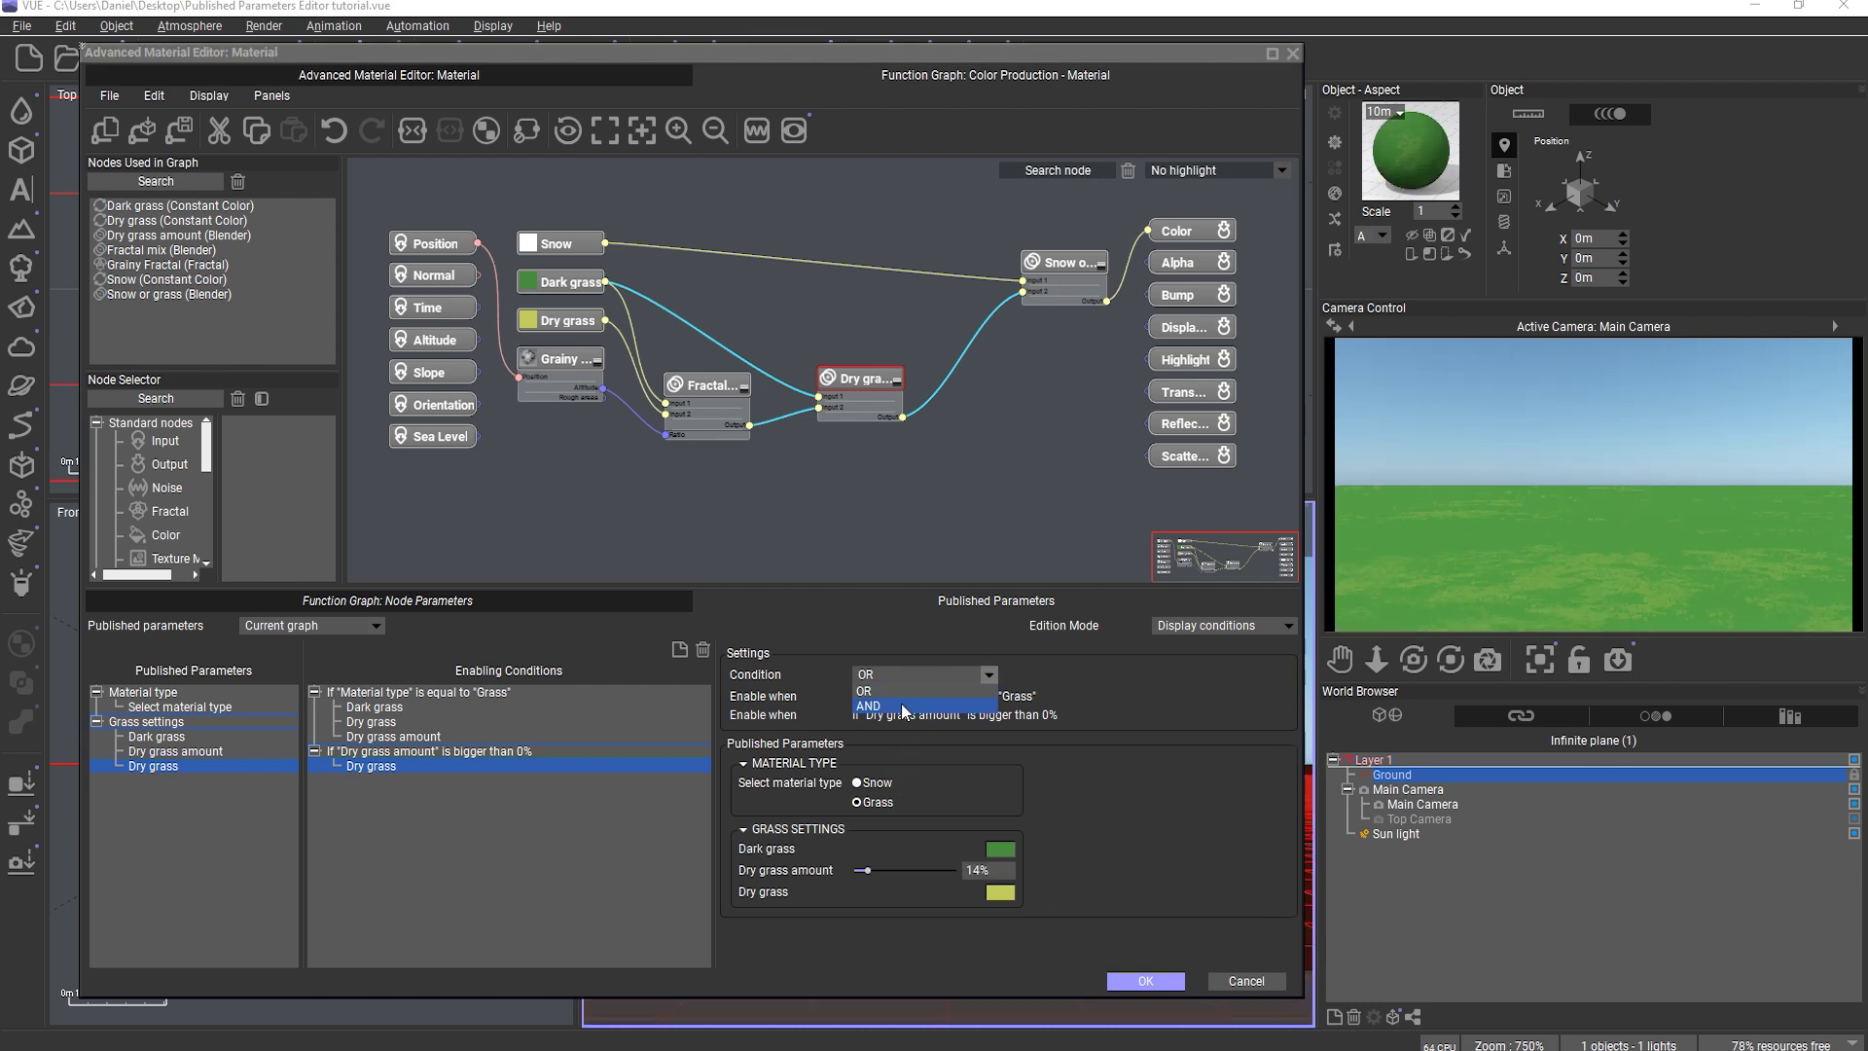
click(902, 706)
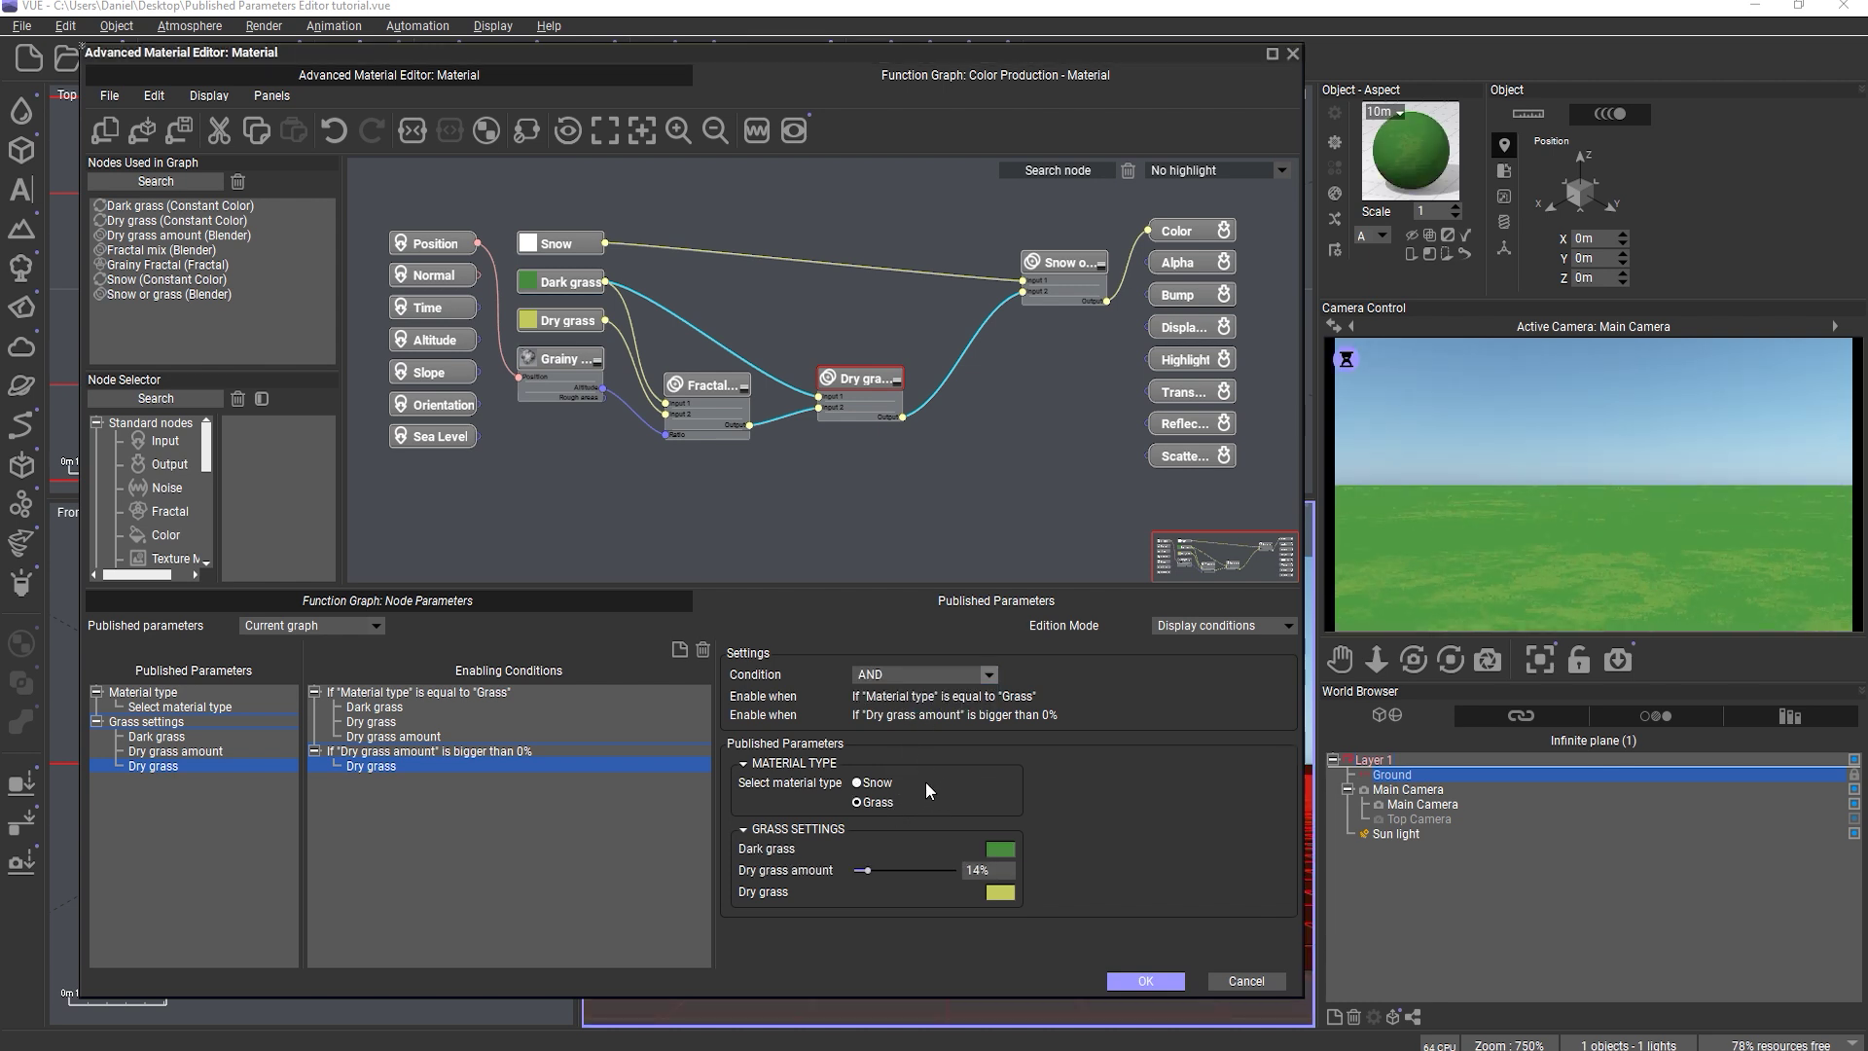
click(875, 783)
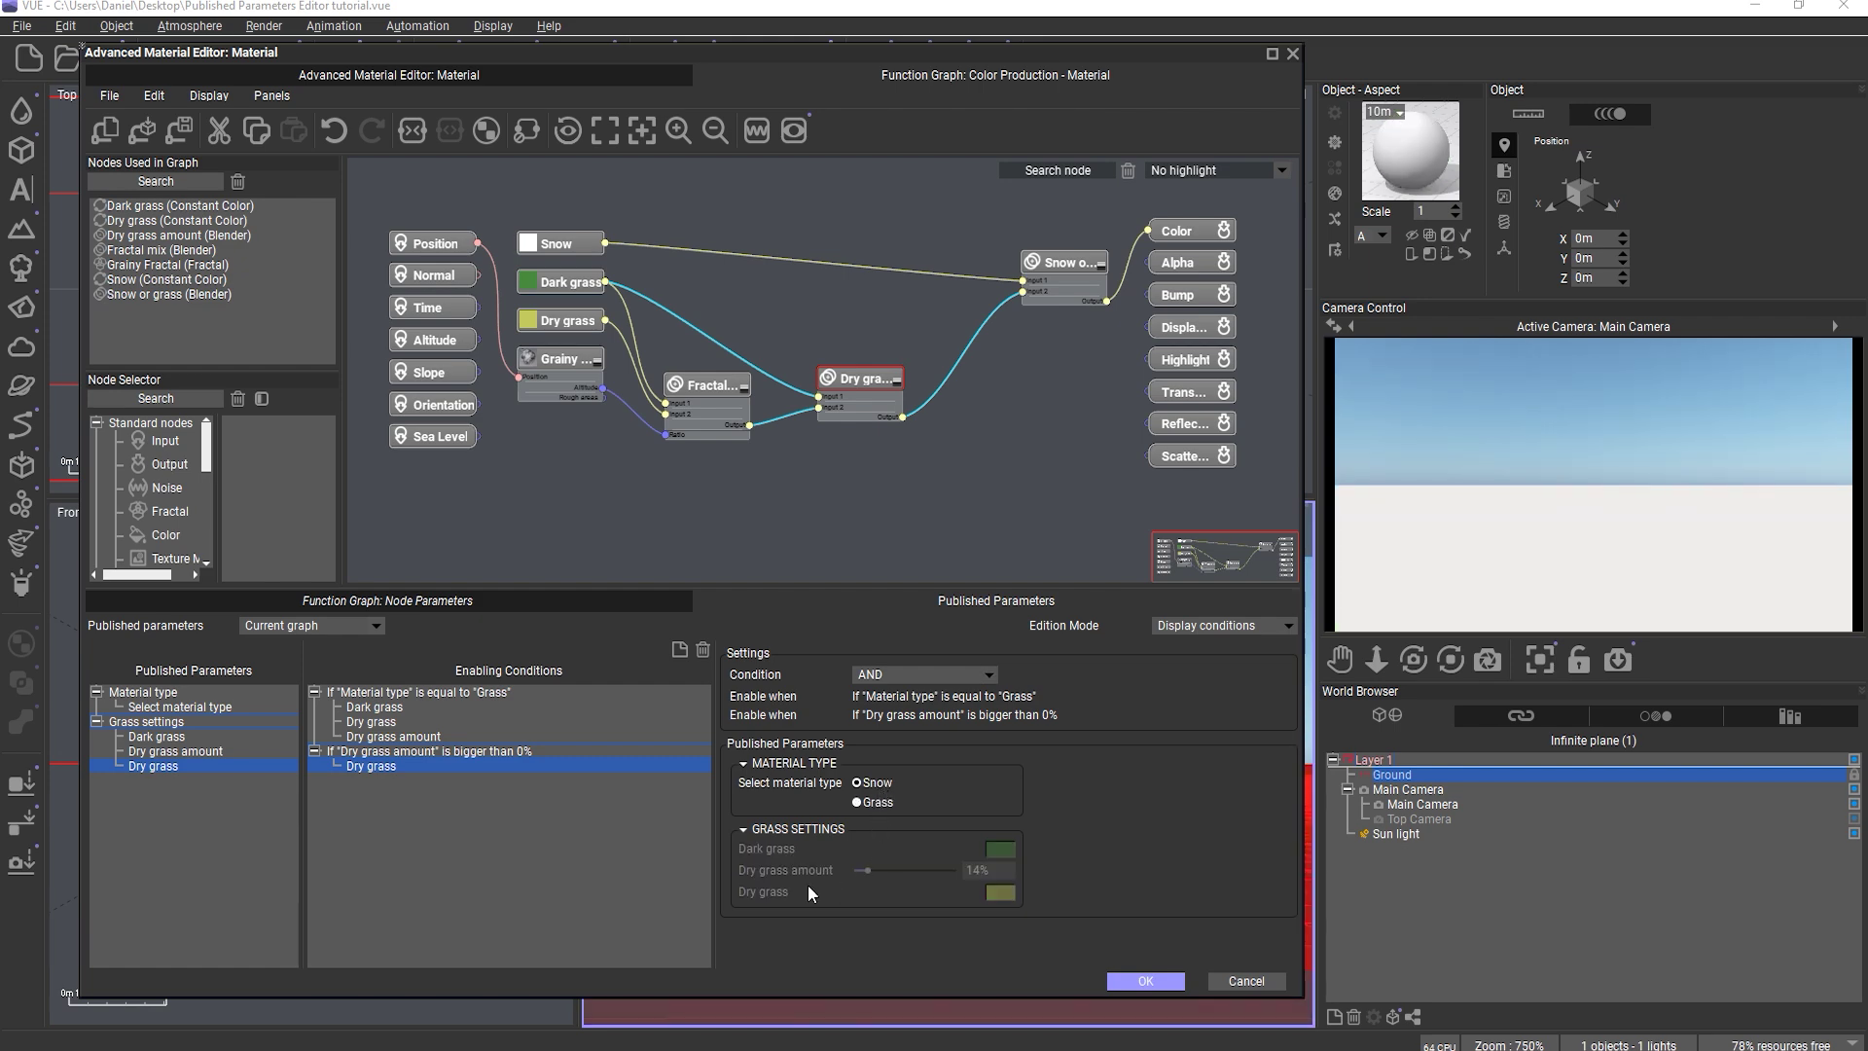
click(878, 804)
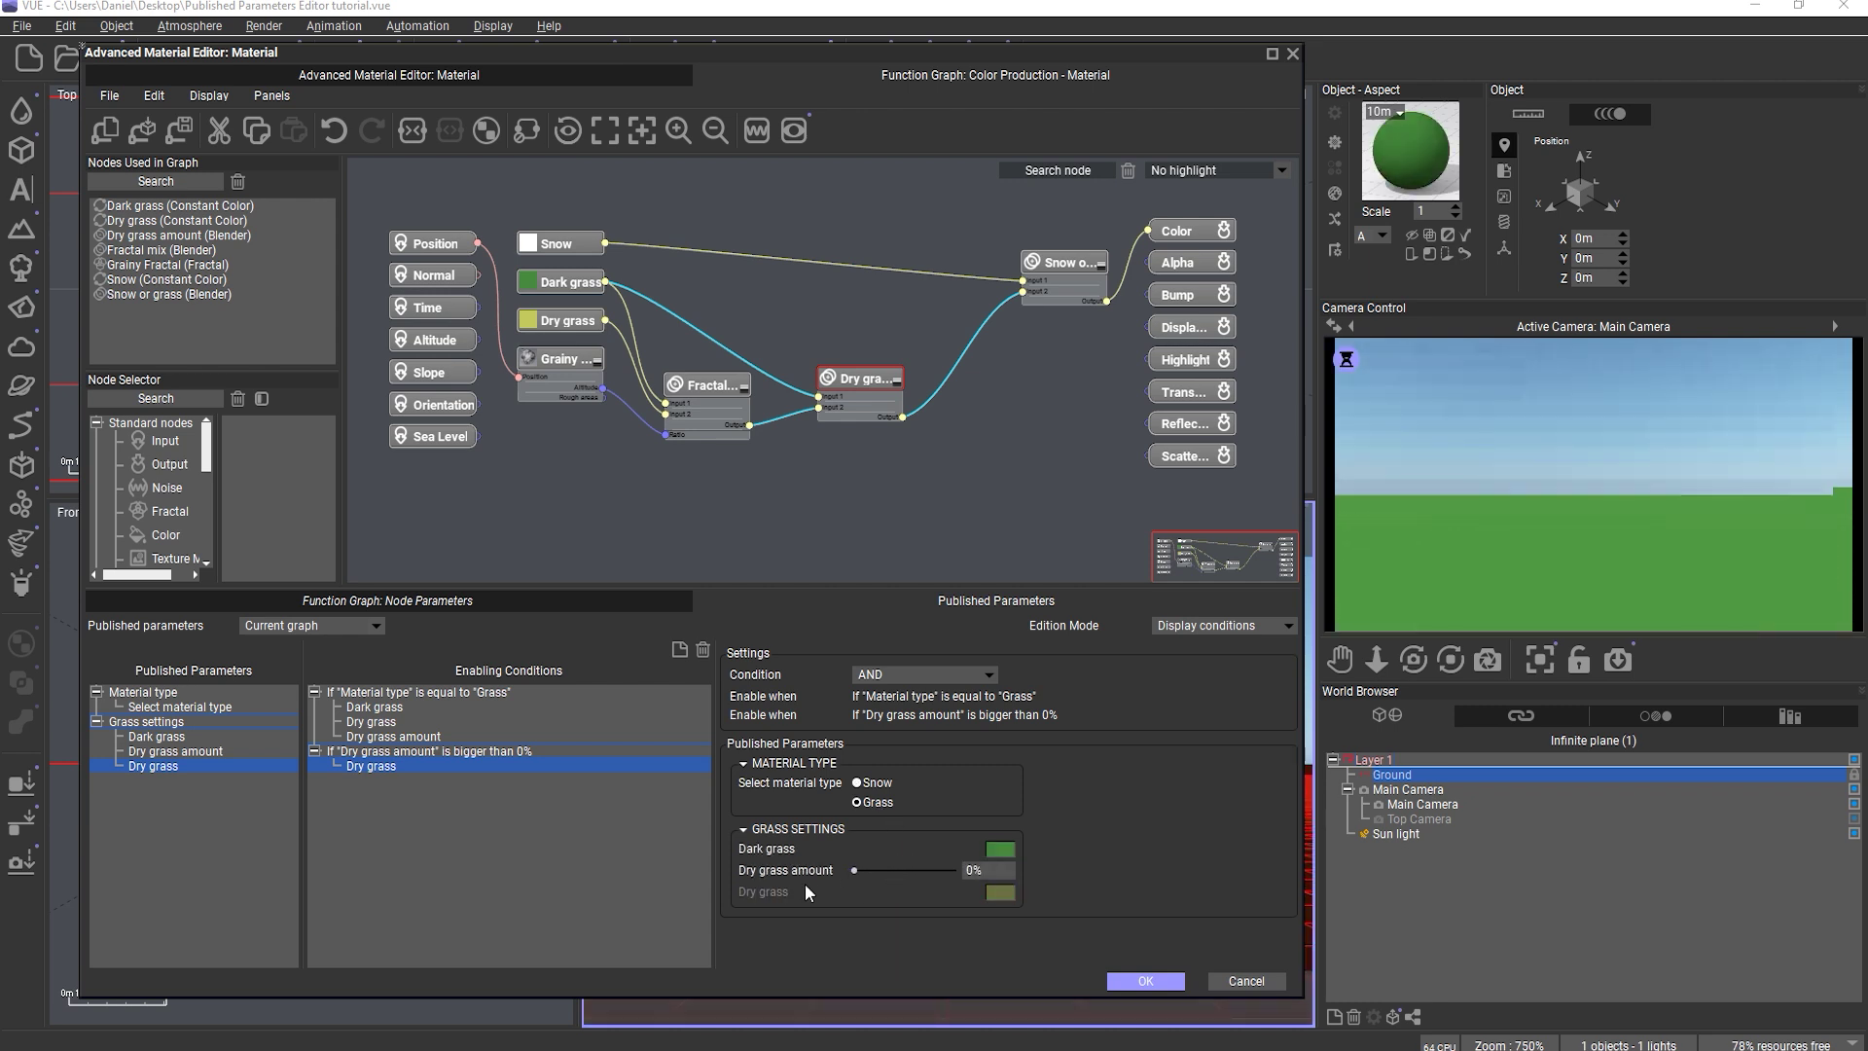
- Test the AND condition with Dry grass amount at 12% for both Snow and Grass, and return the amount to 0%
drag(854, 870, 864, 870)
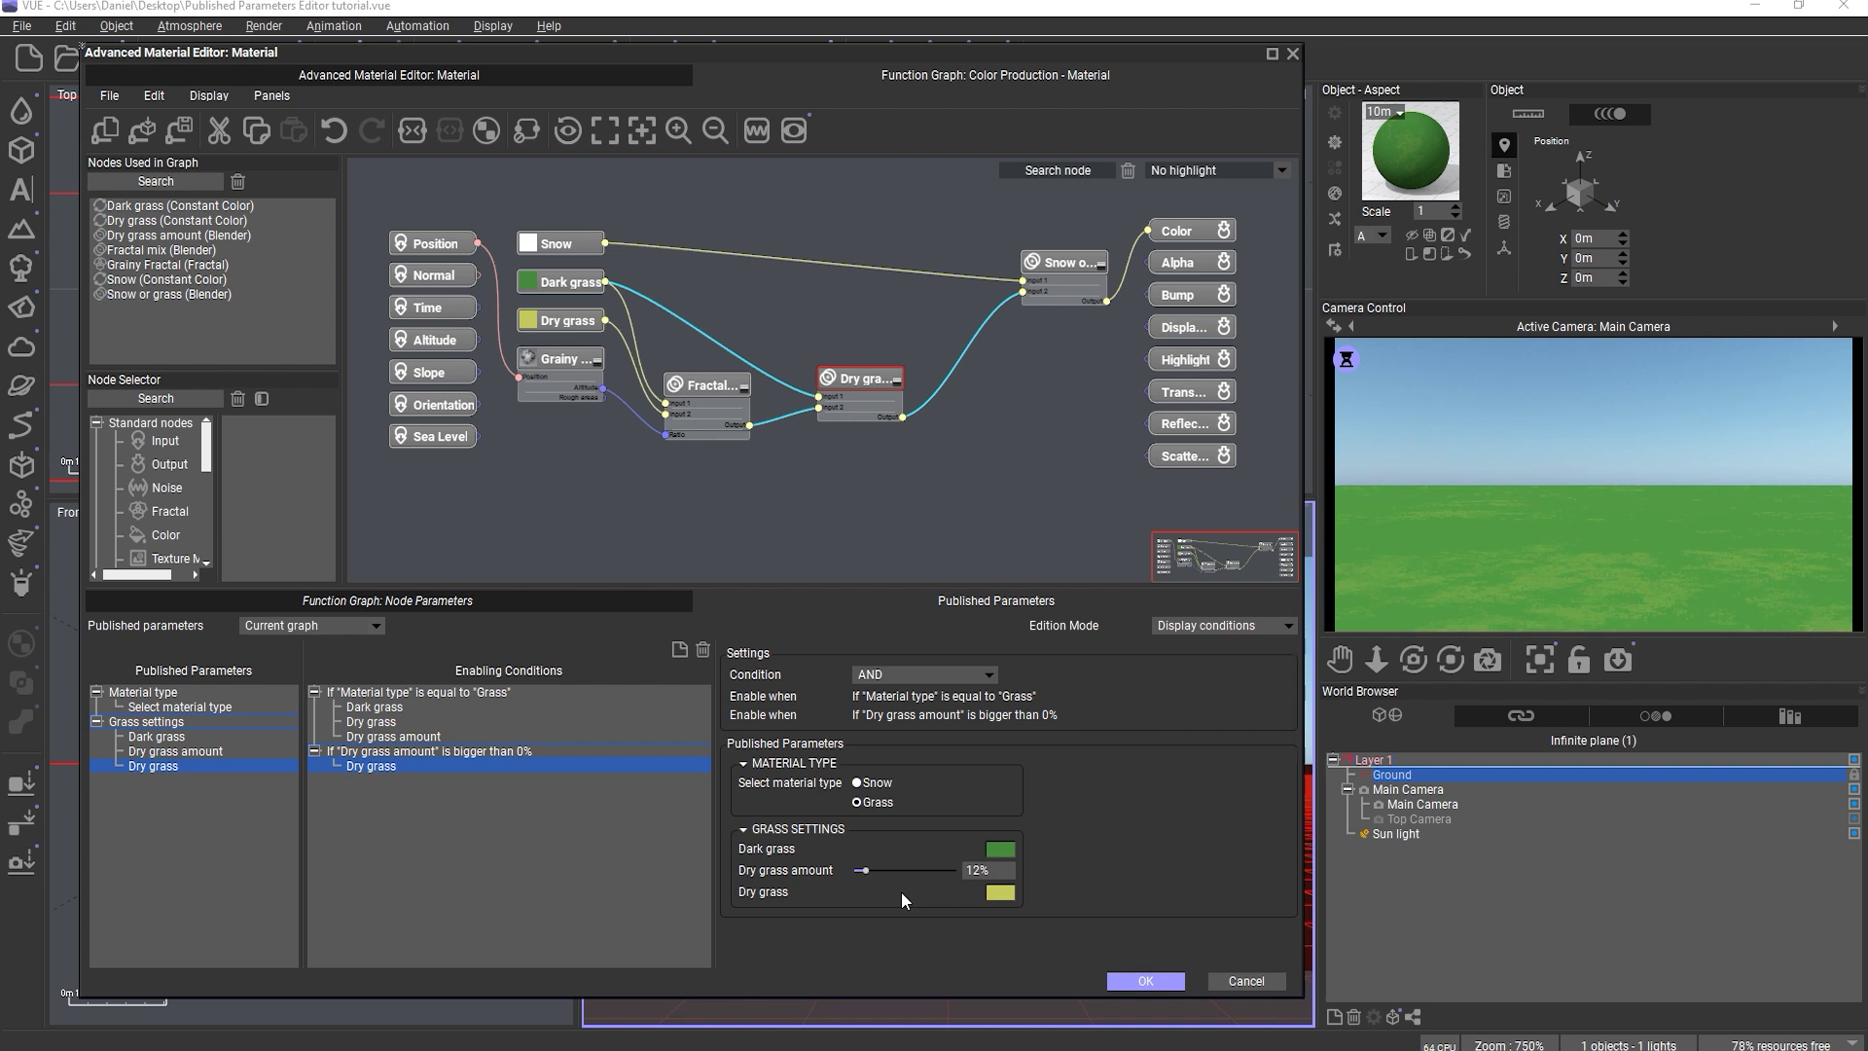
click(879, 783)
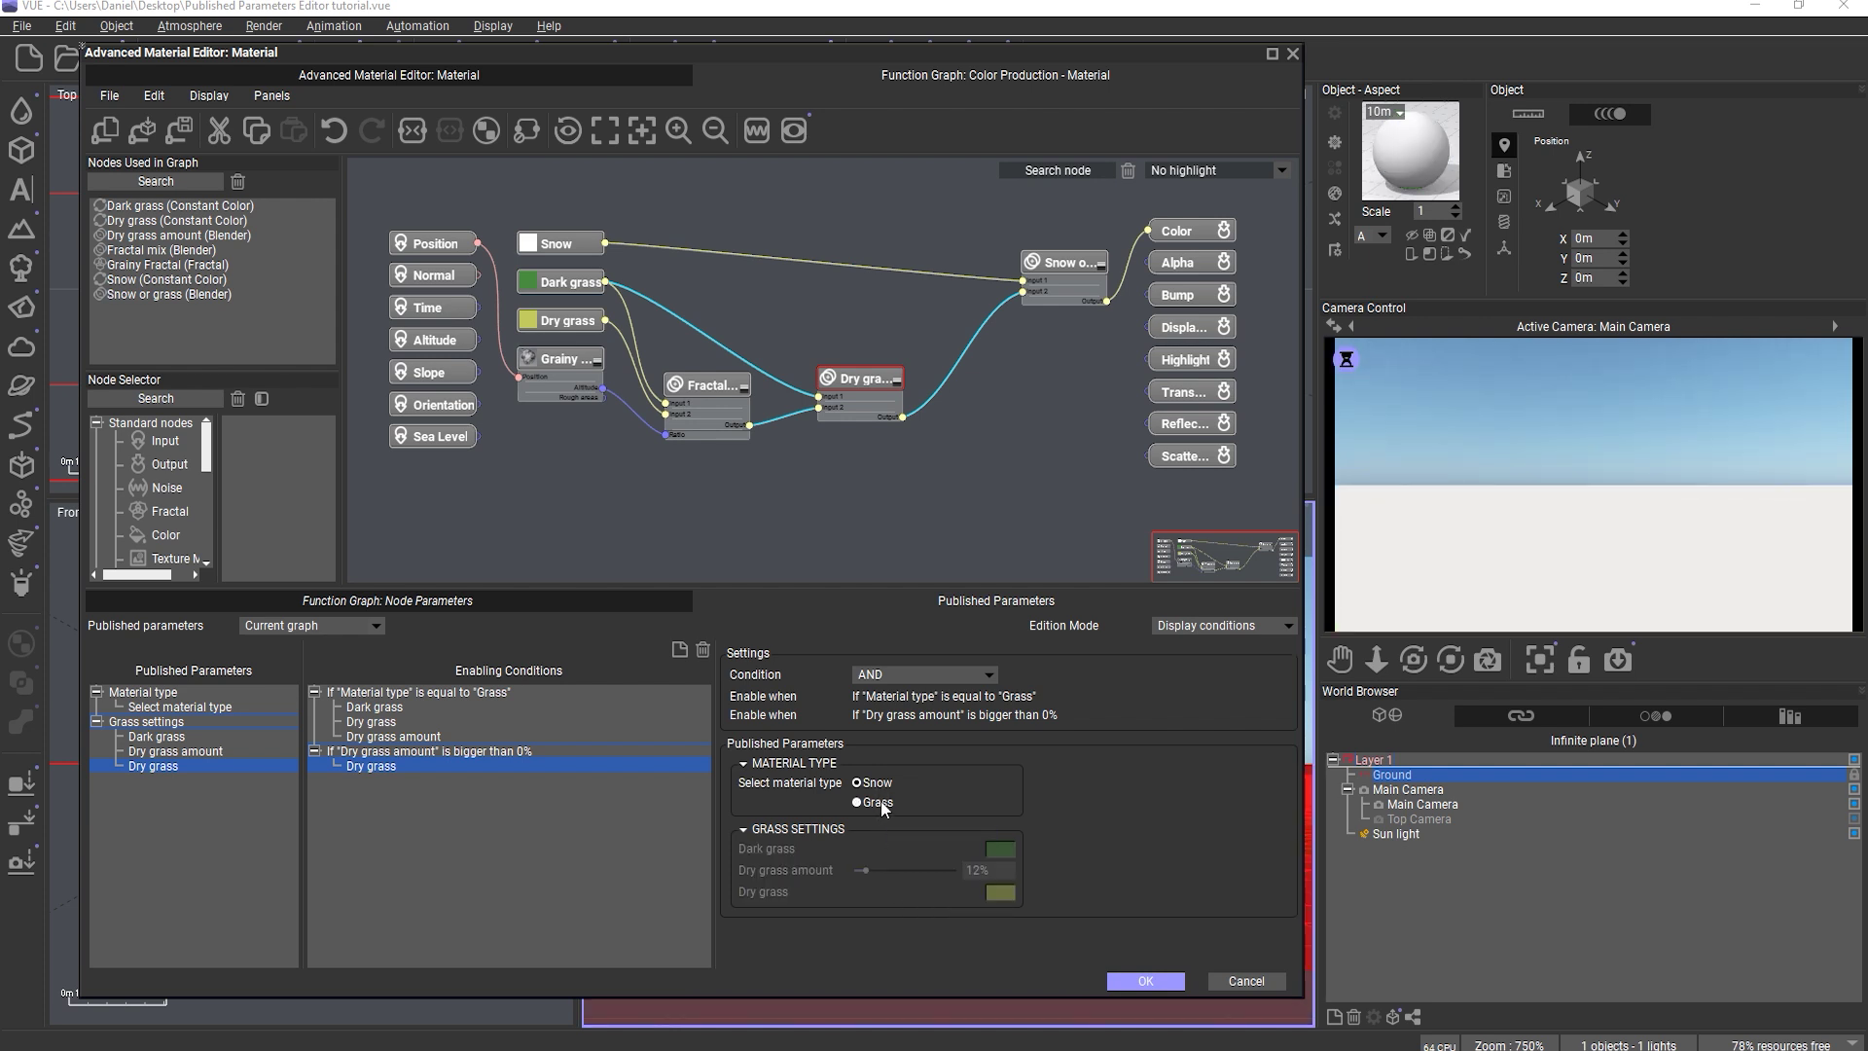
click(879, 803)
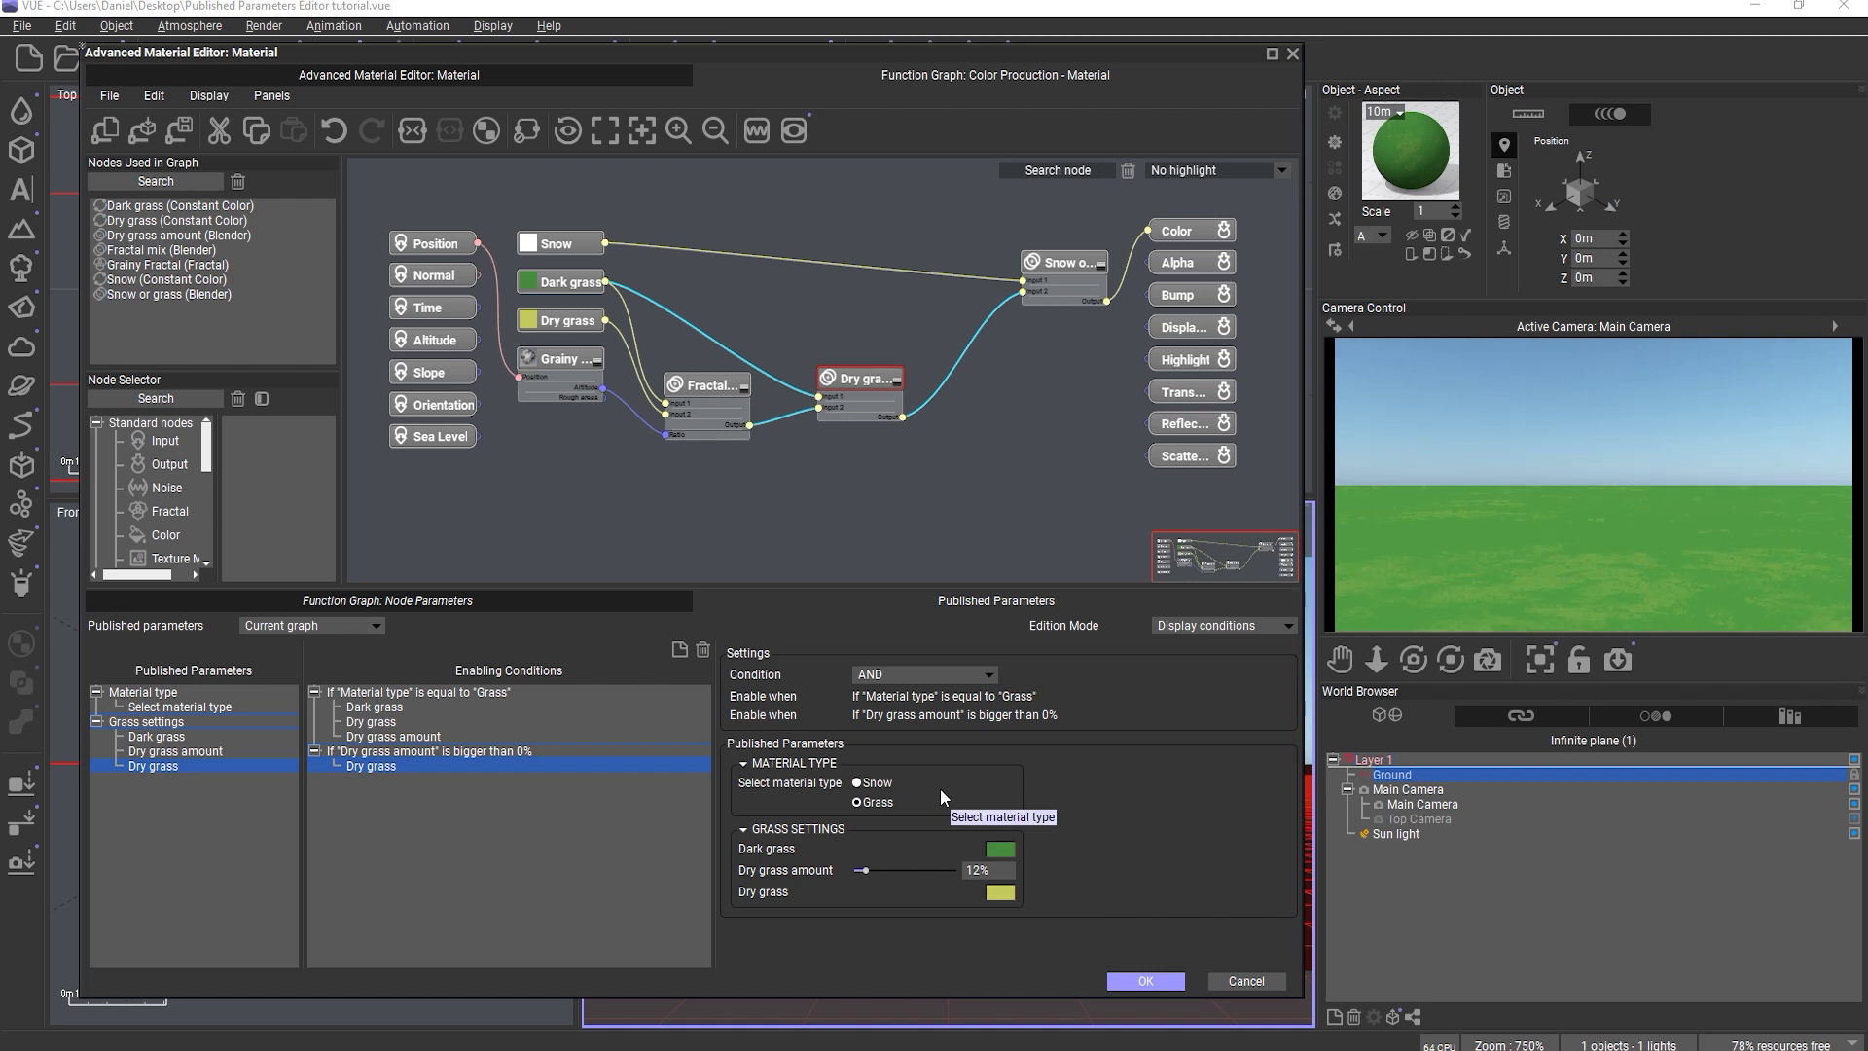
drag(893, 872, 854, 872)
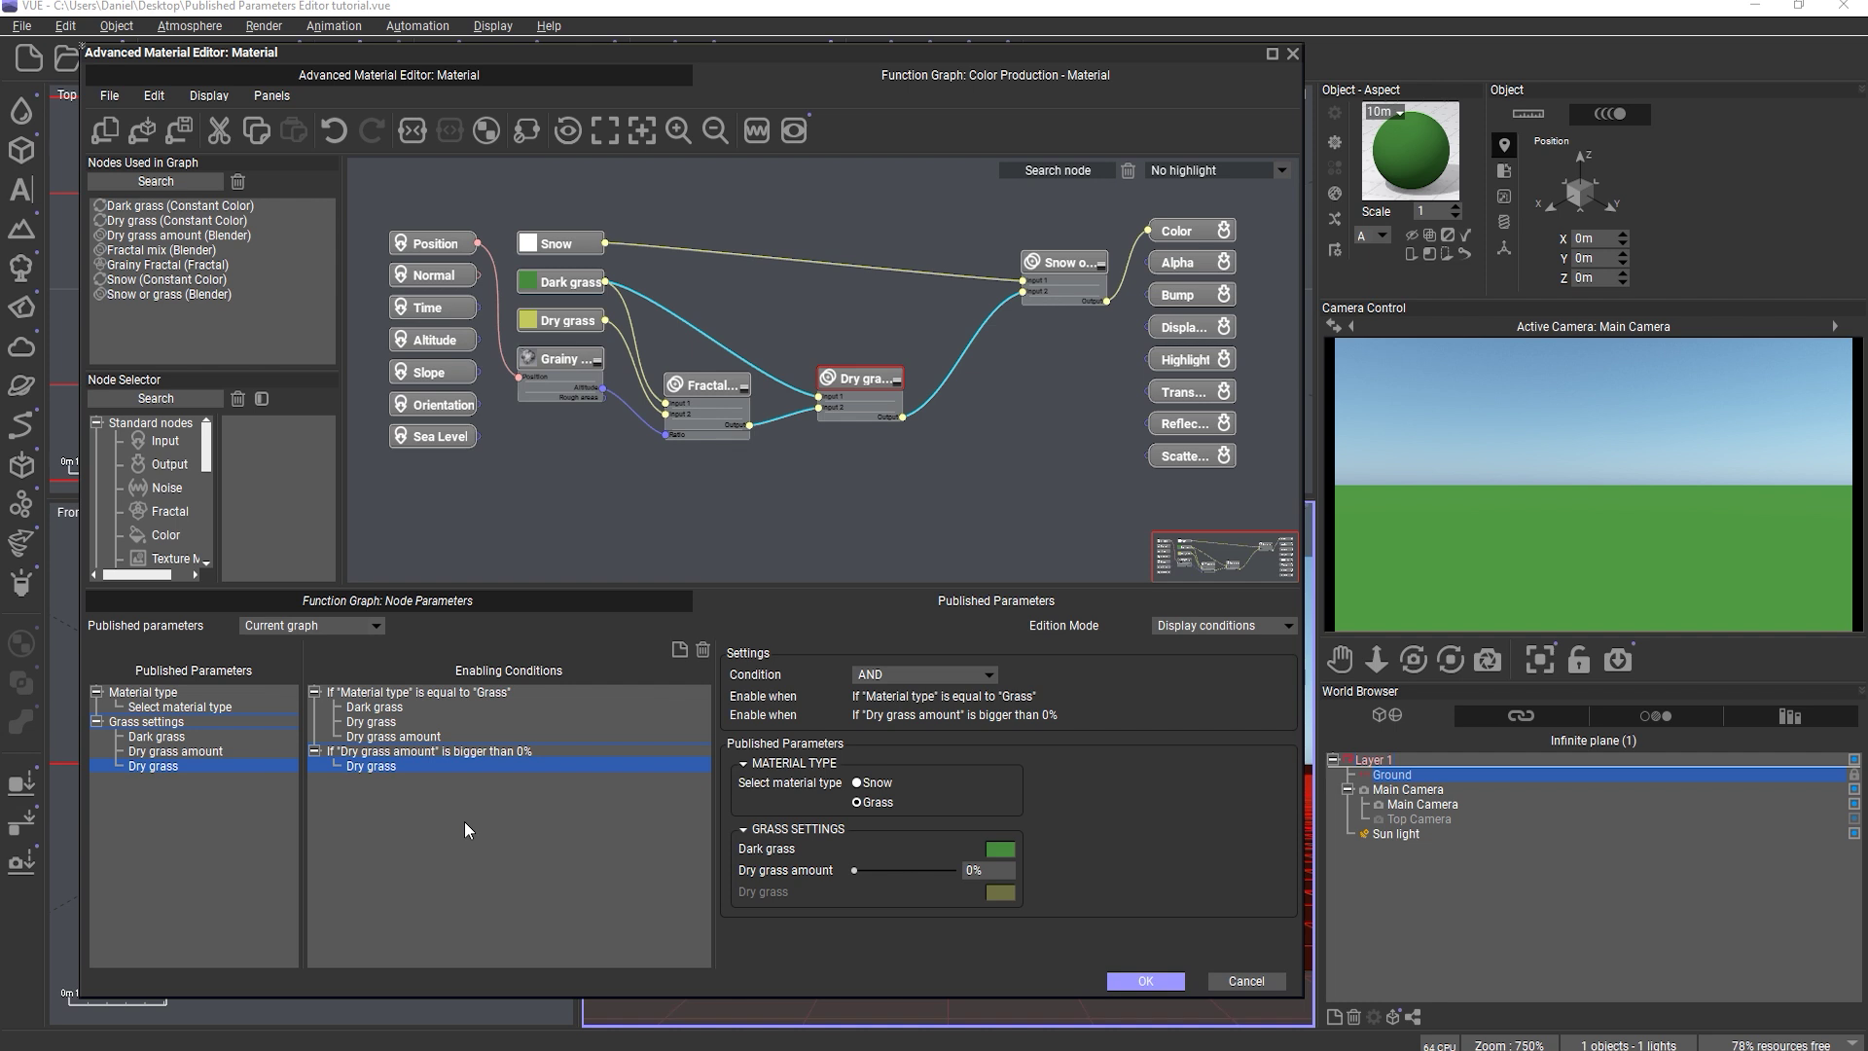
- Review how Dry grass amount is enabled by comparing its own entry with the settings of the two enabling conditions
click(404, 739)
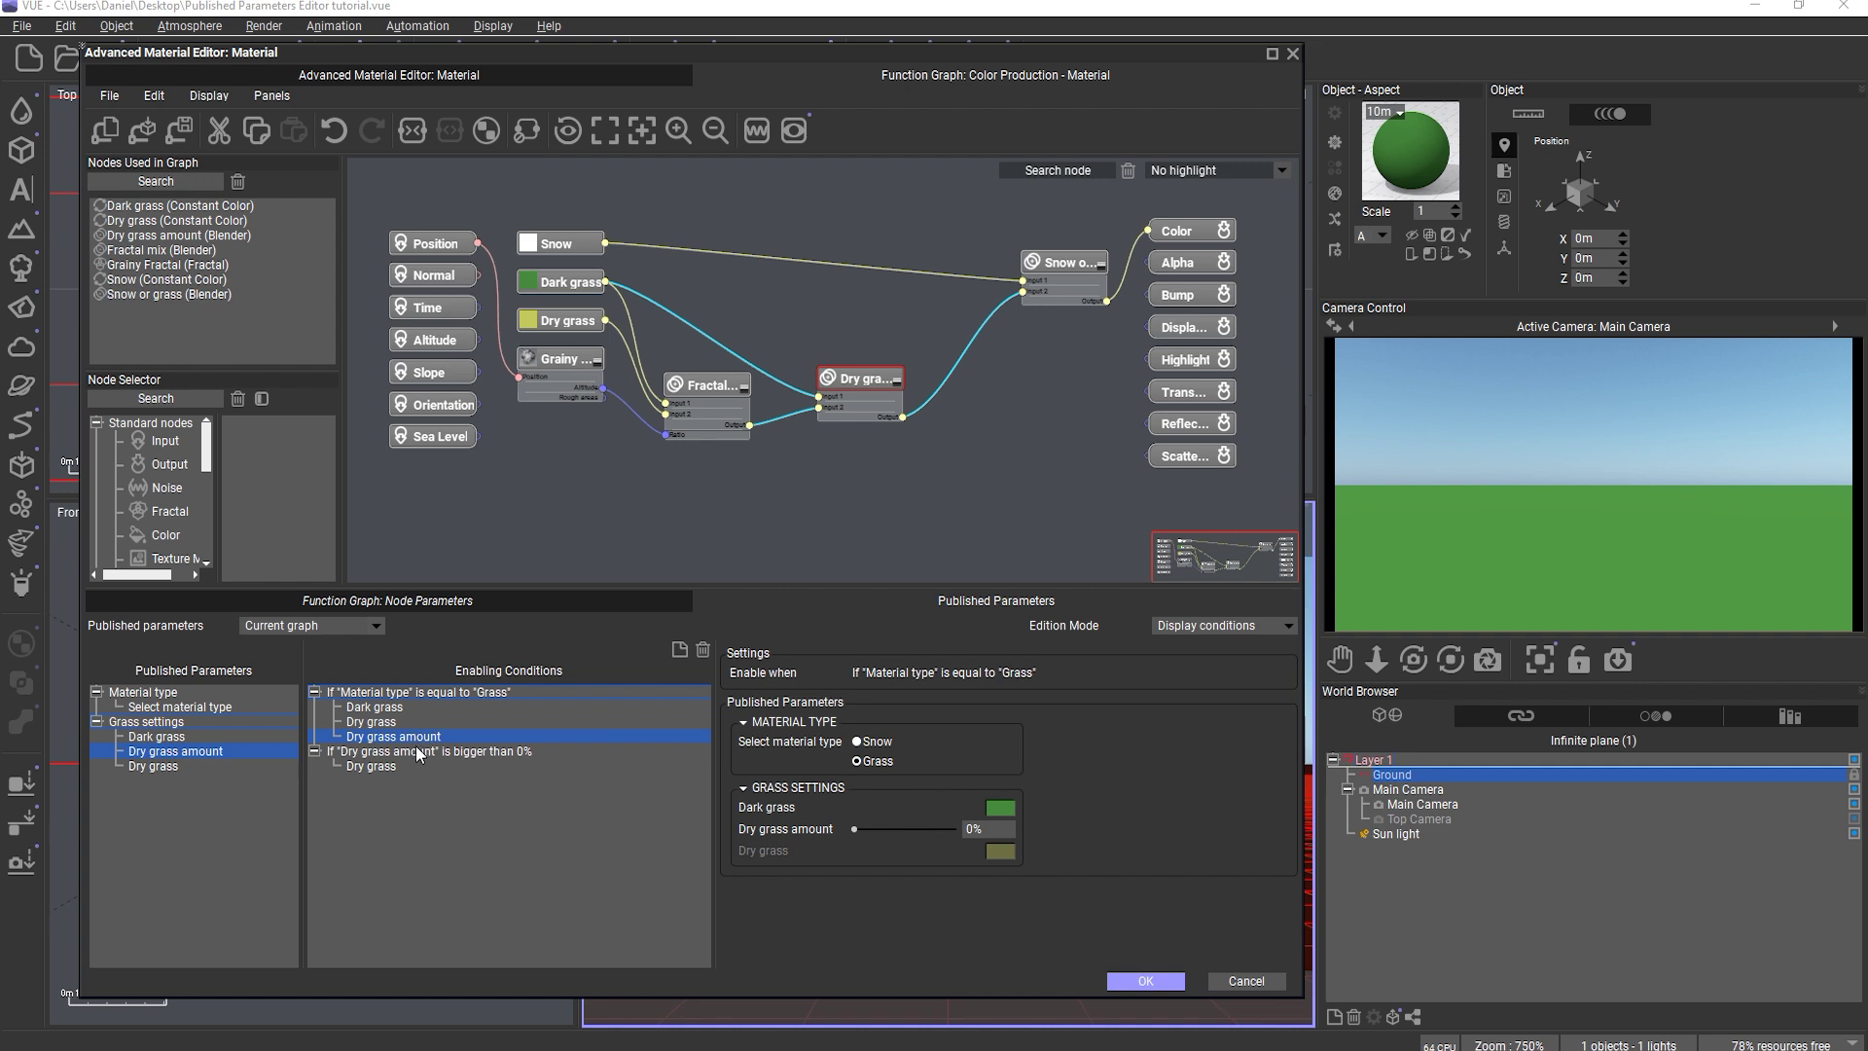
click(426, 752)
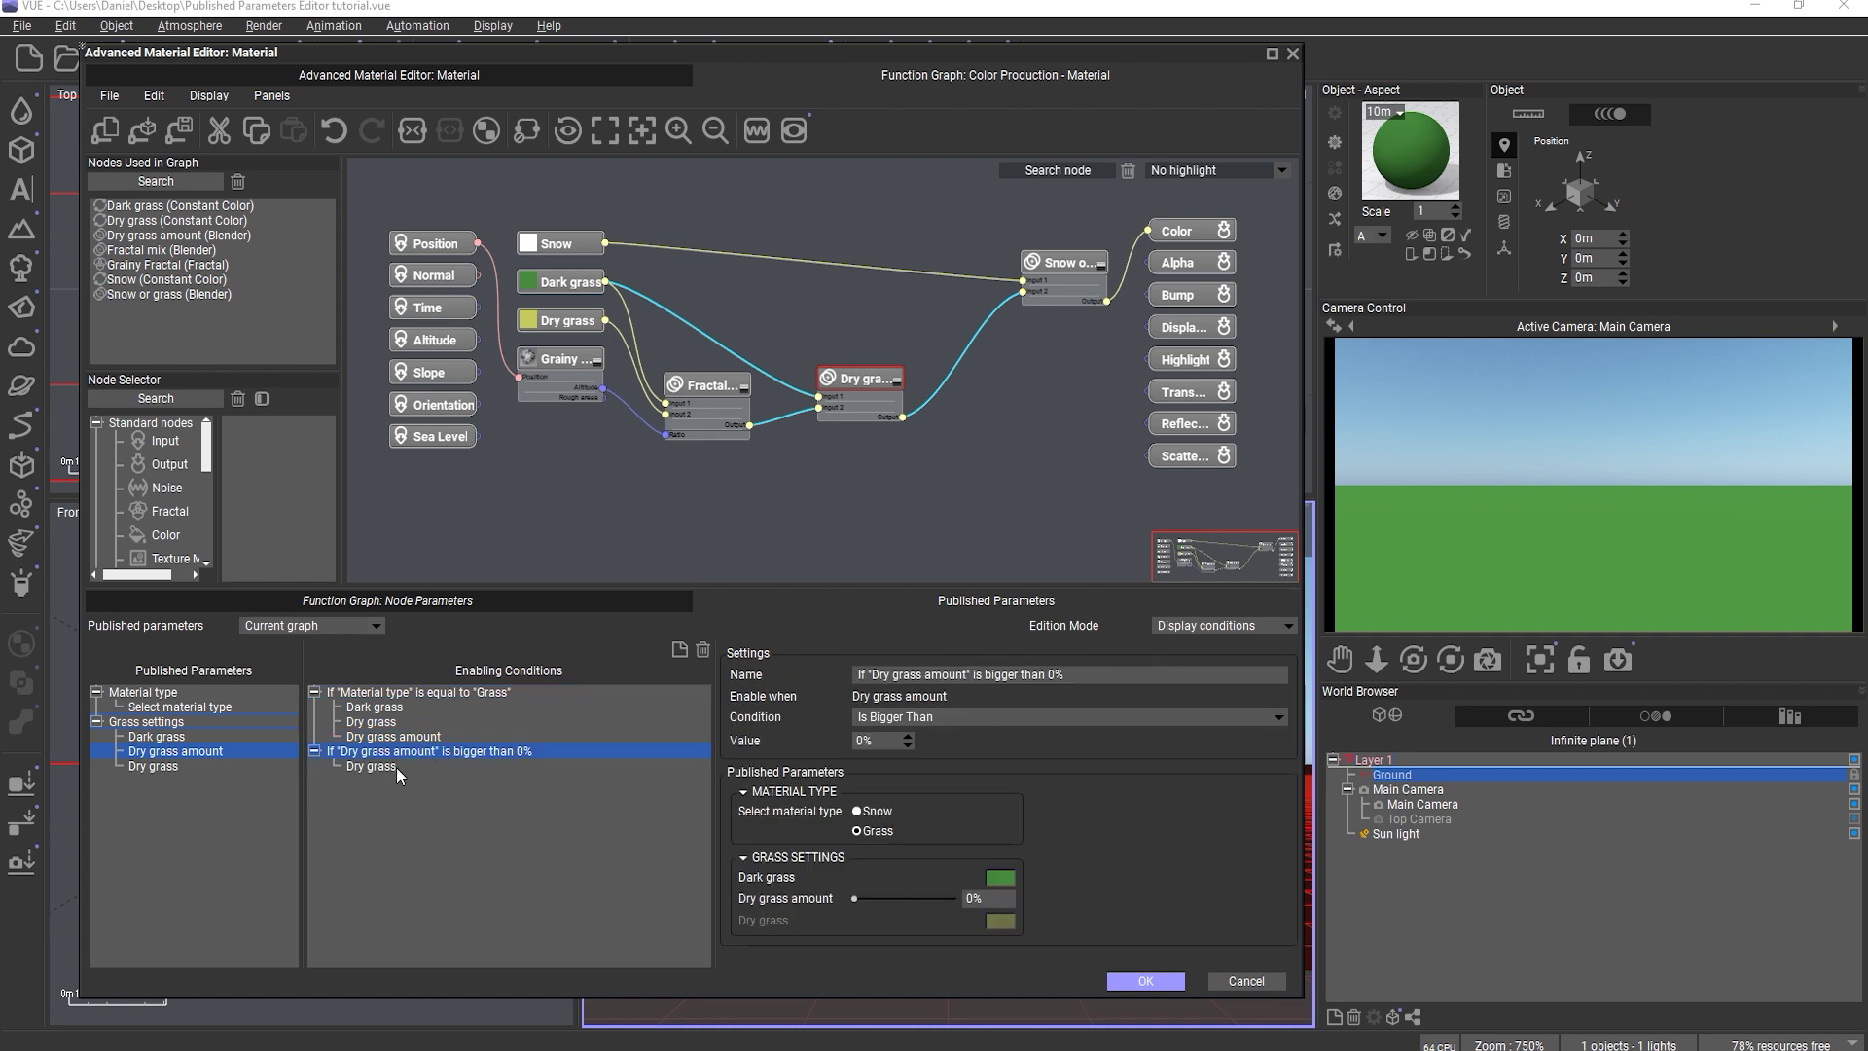
click(409, 738)
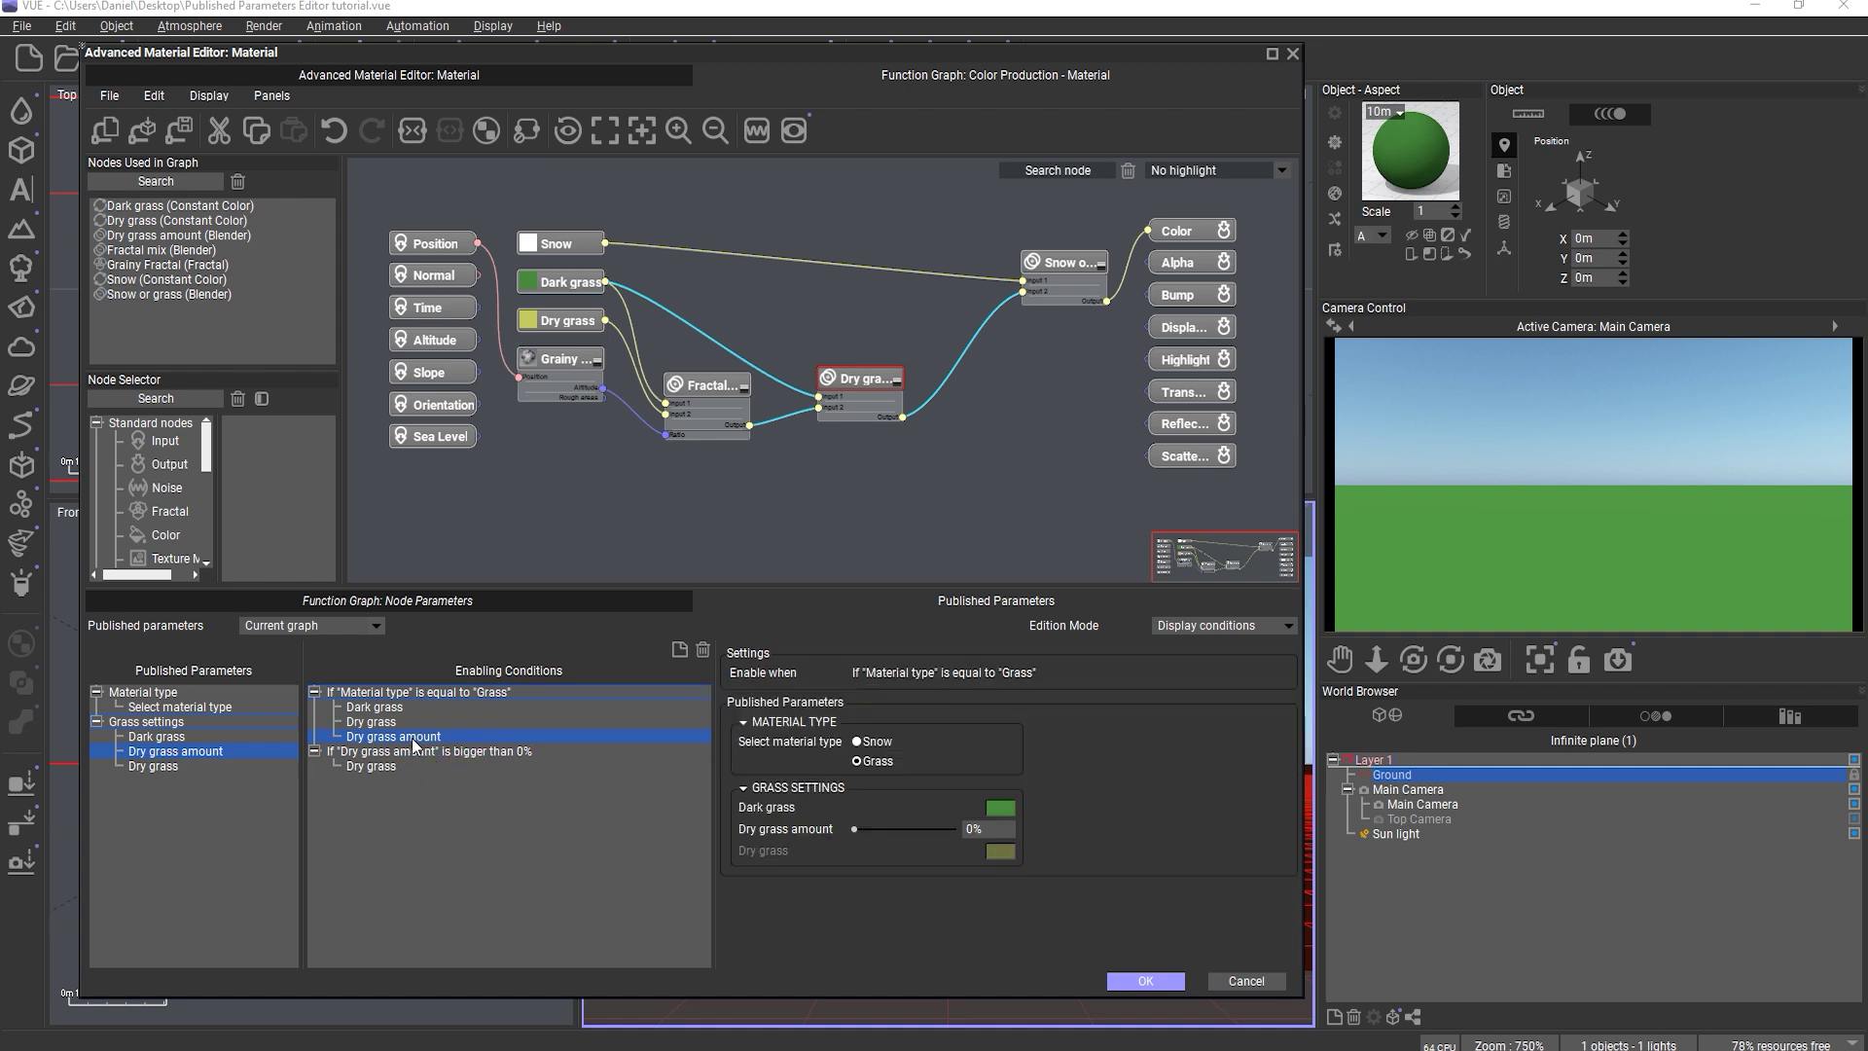
click(489, 693)
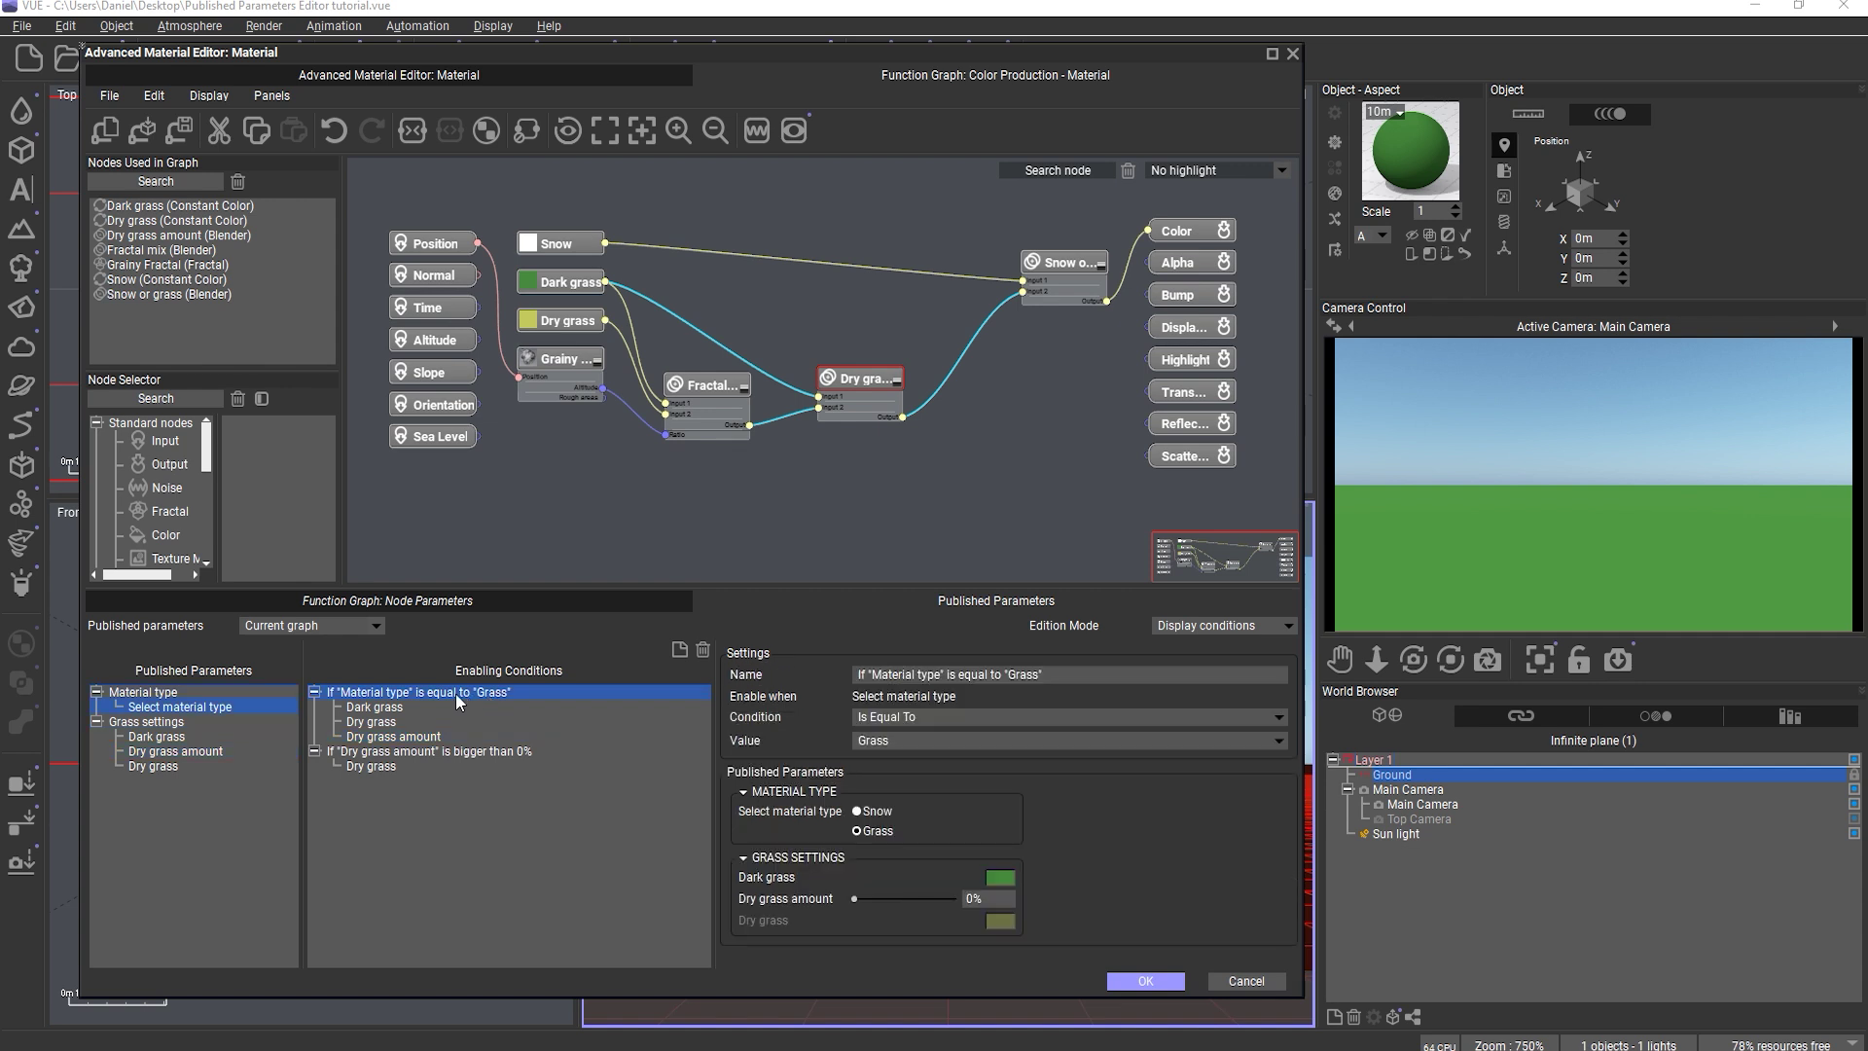
click(435, 751)
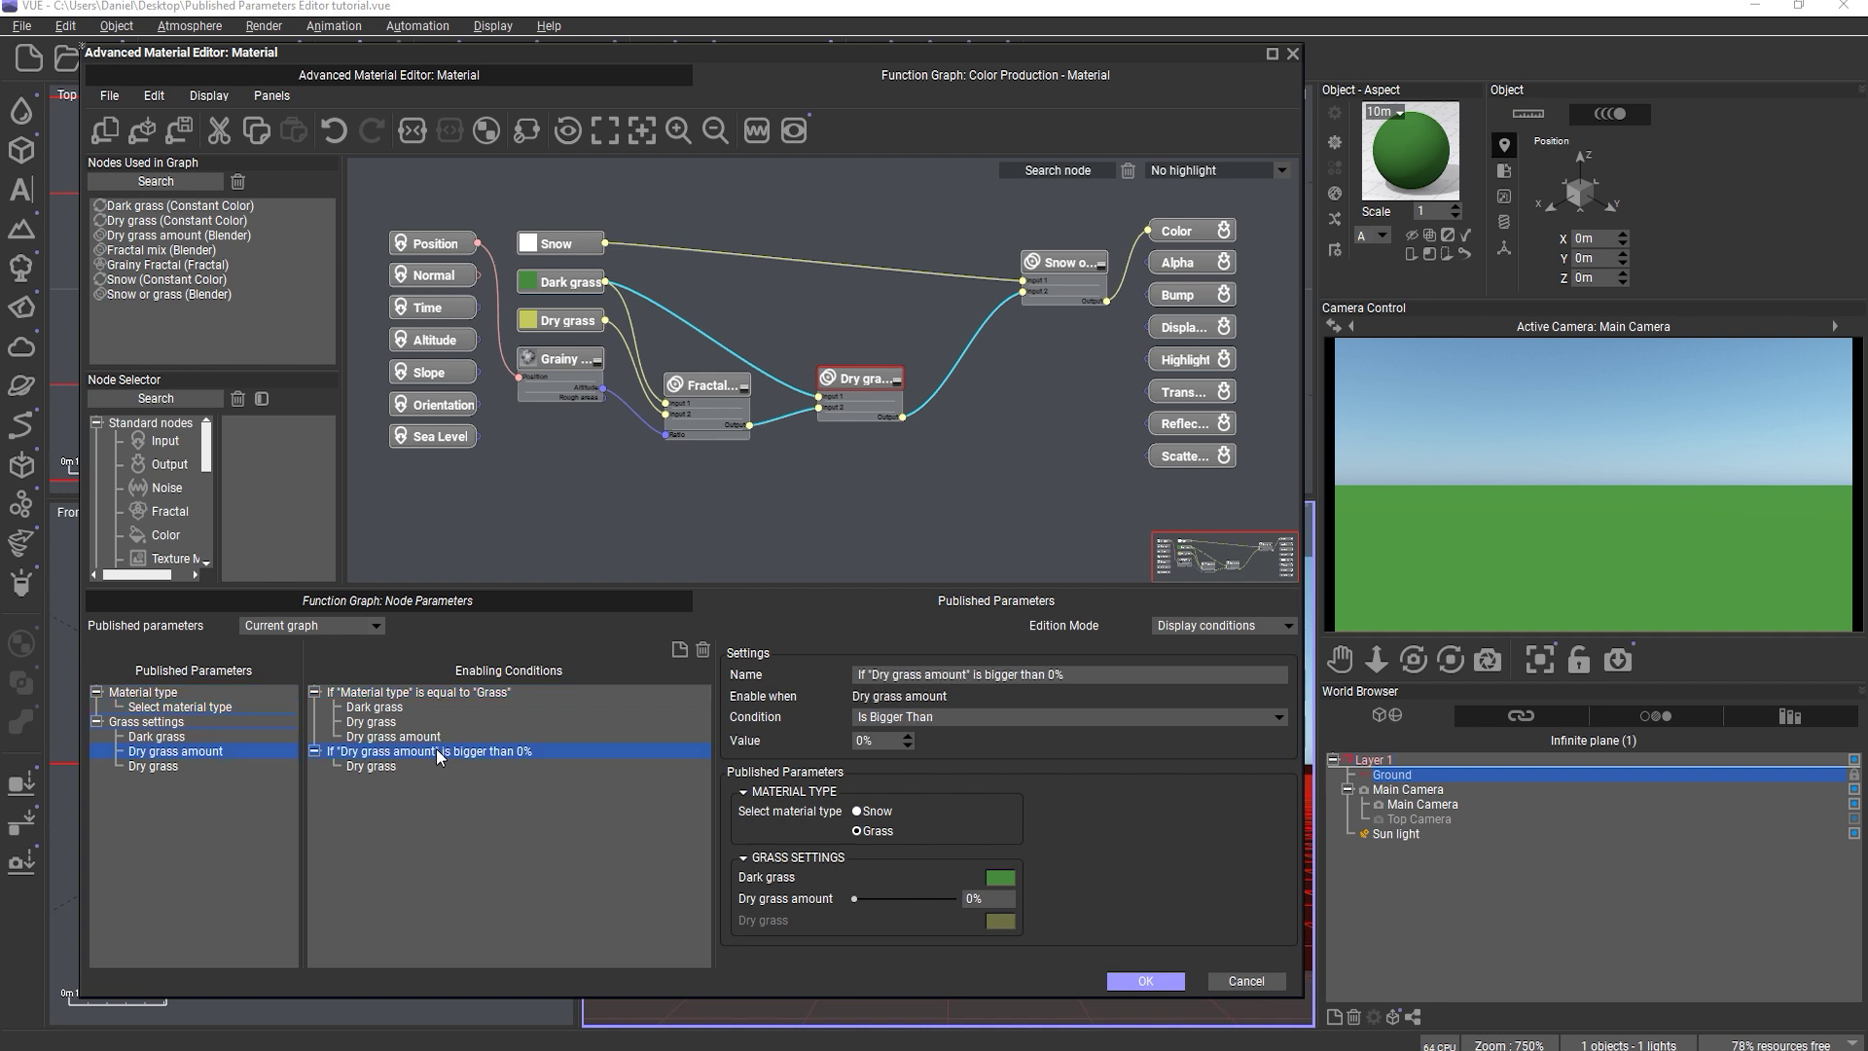
- Return to the material's main editor and test its published parameters with Snow and Grass, leaving Dry grass amount at 0%
click(506, 78)
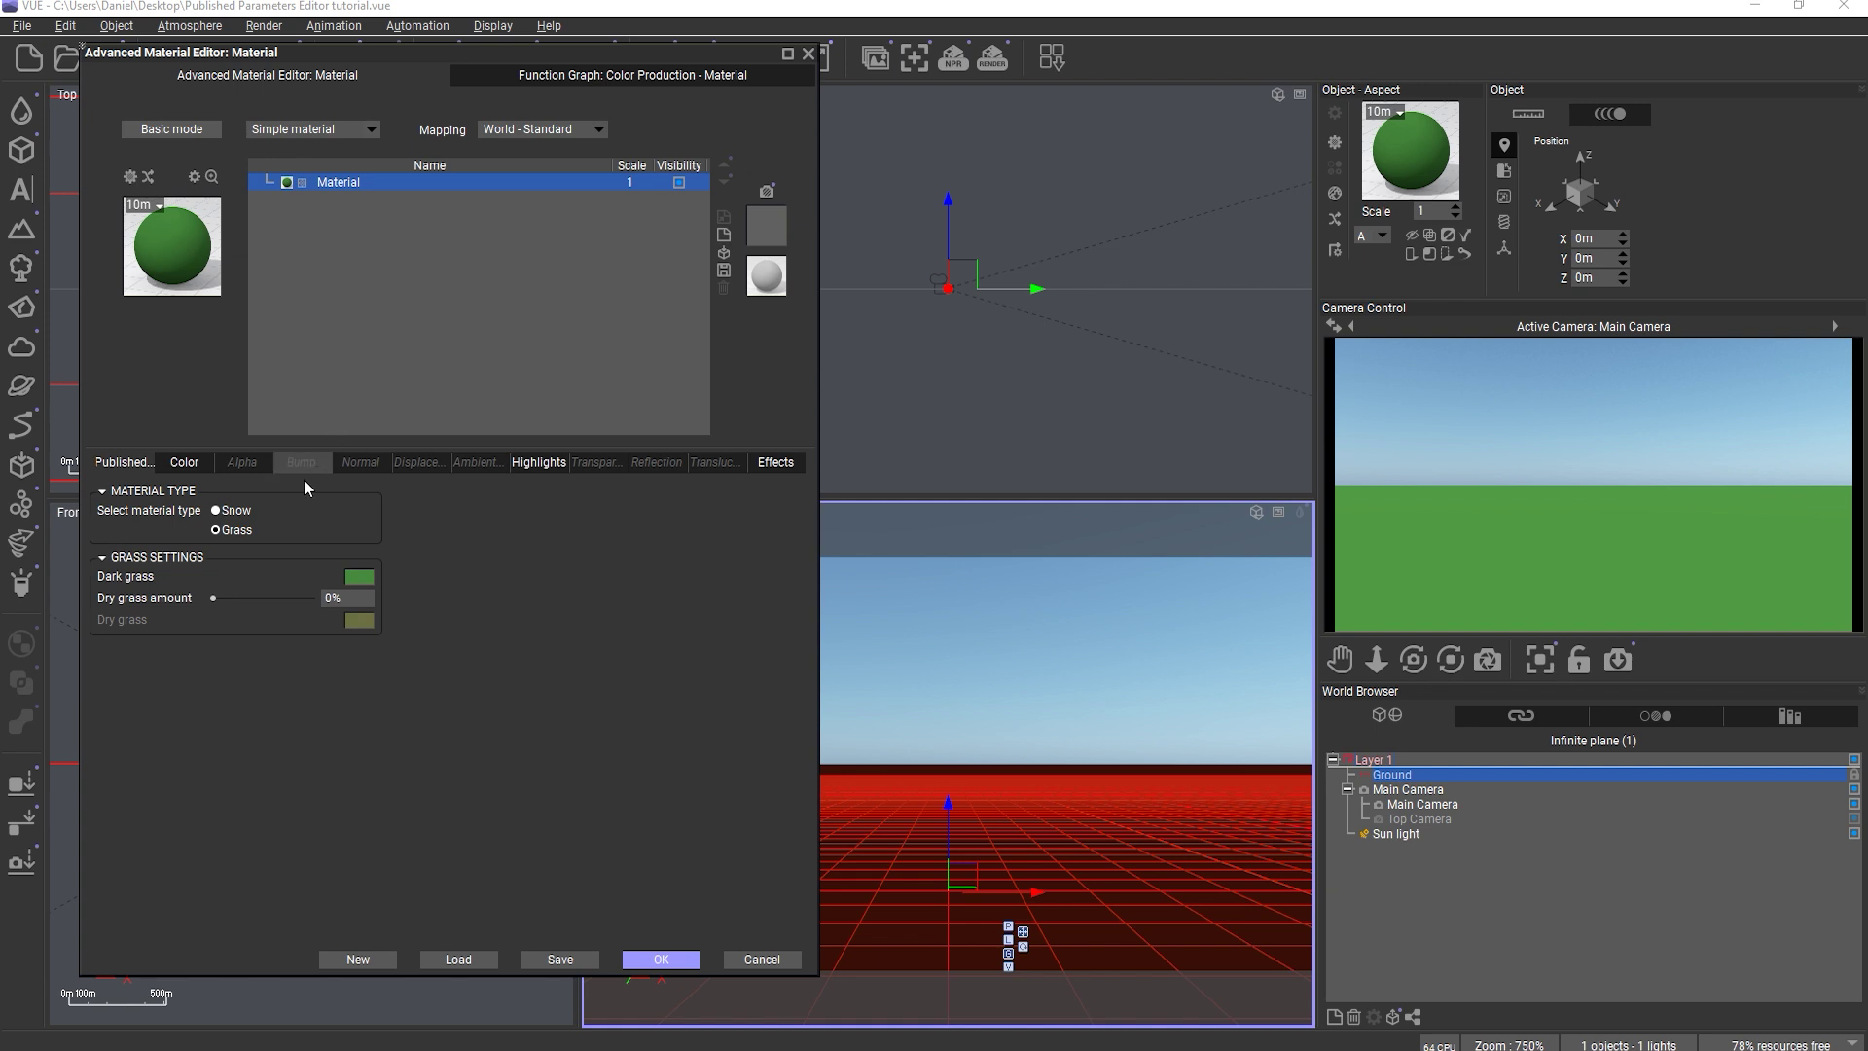
click(243, 511)
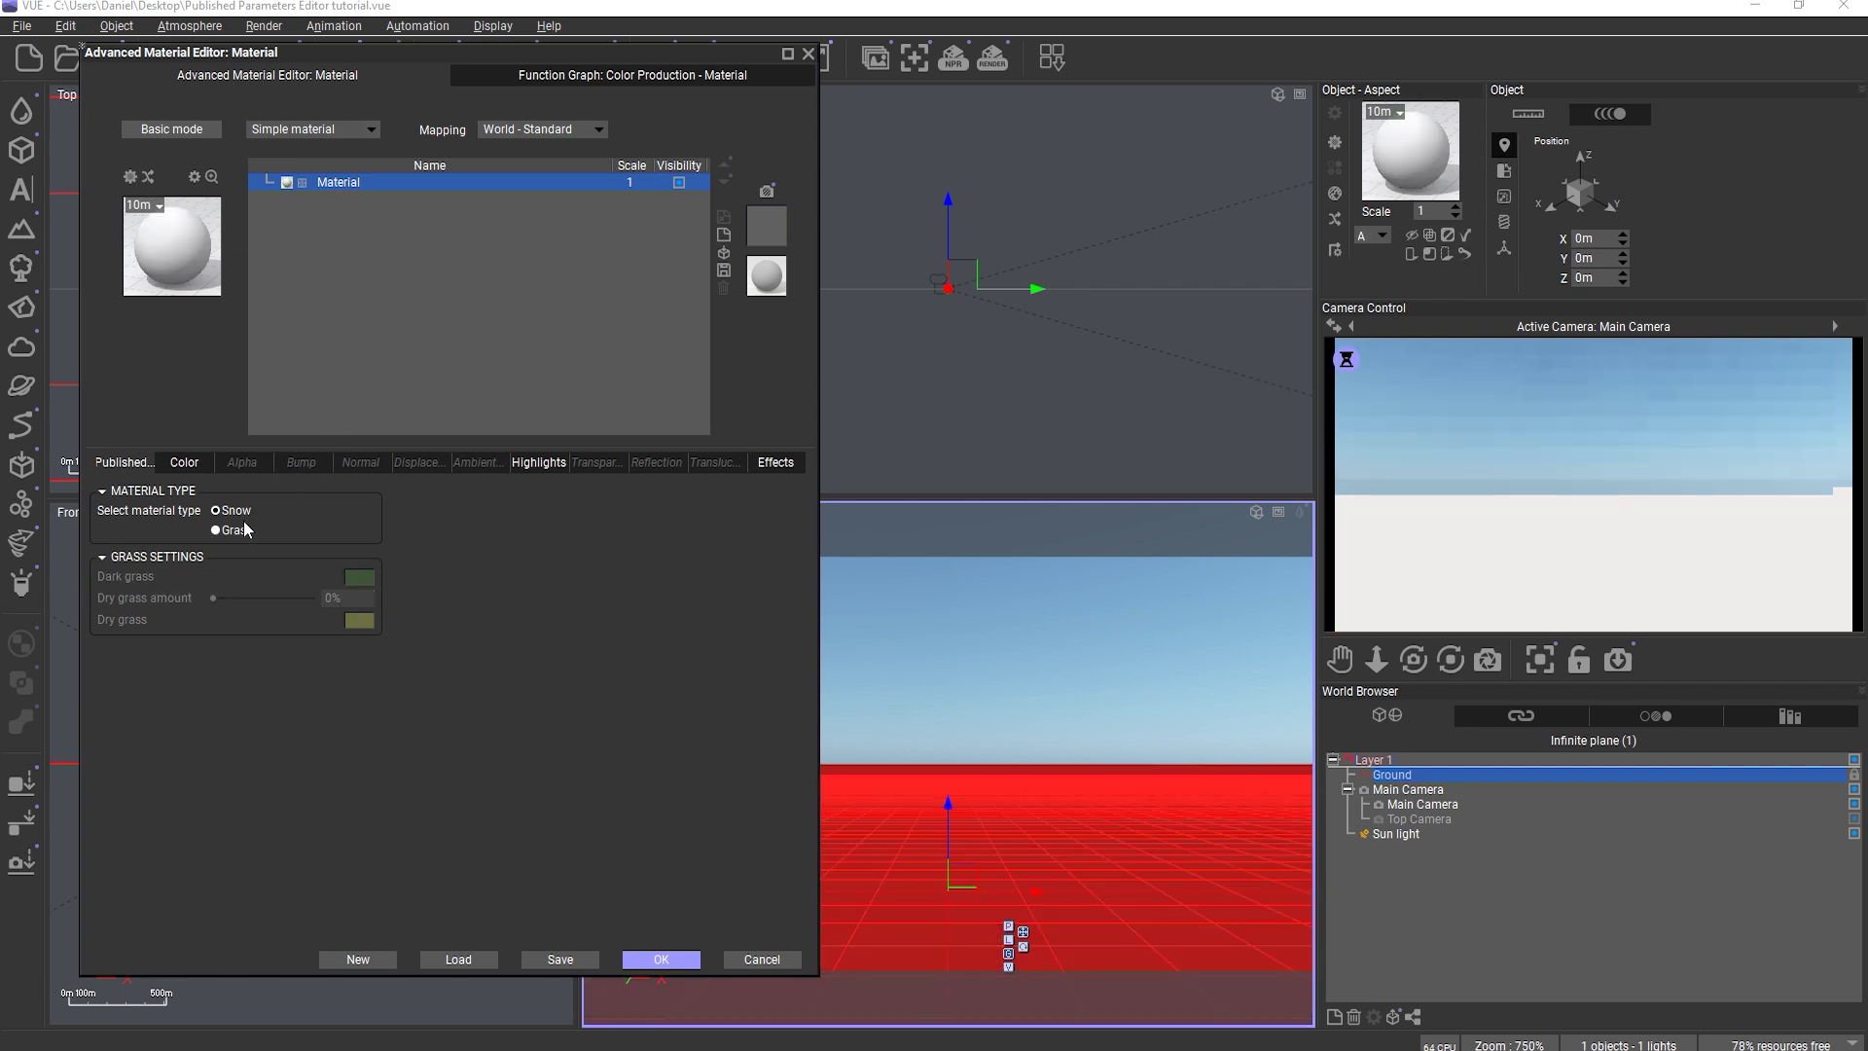
click(216, 530)
mouse_move(214, 597)
mouse_down()
mouse_move(258, 597)
mouse_move(213, 597)
mouse_up()
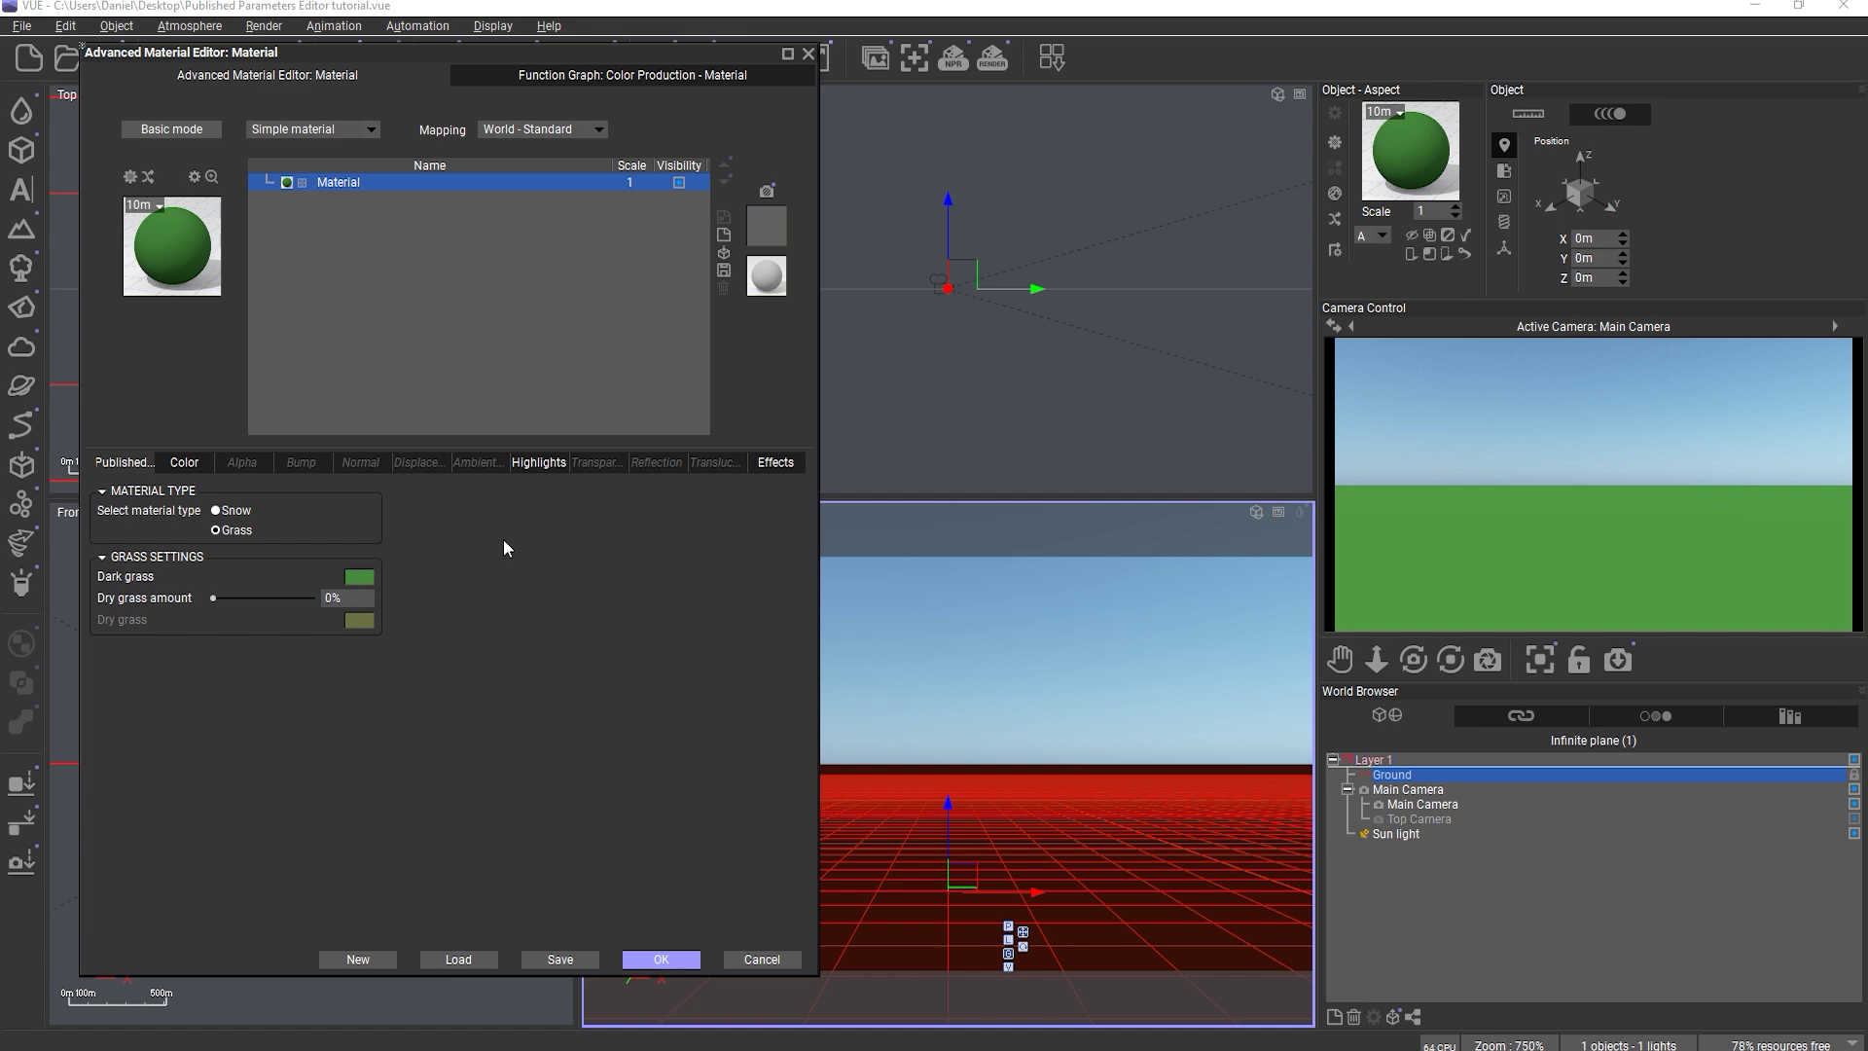
- Test the published material type by switching between Snow and Grass, leaving it set to Snow
click(234, 510)
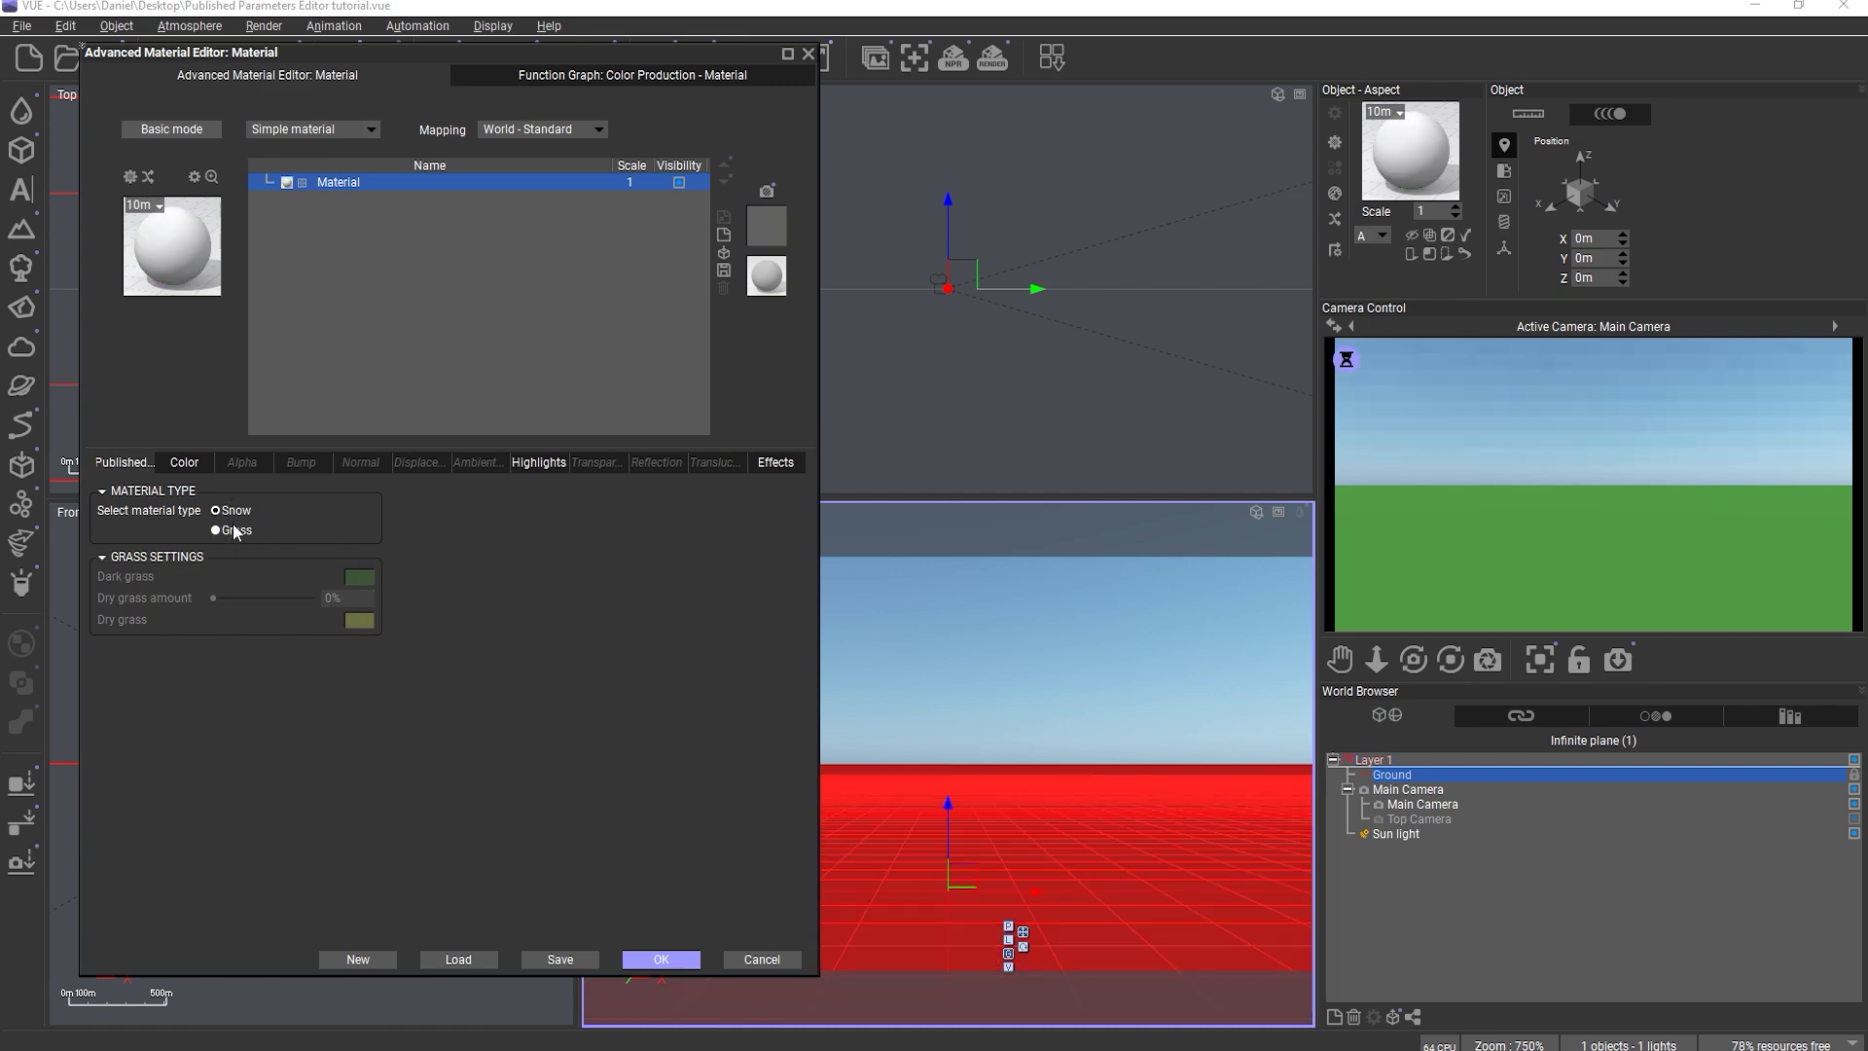
click(234, 530)
click(233, 510)
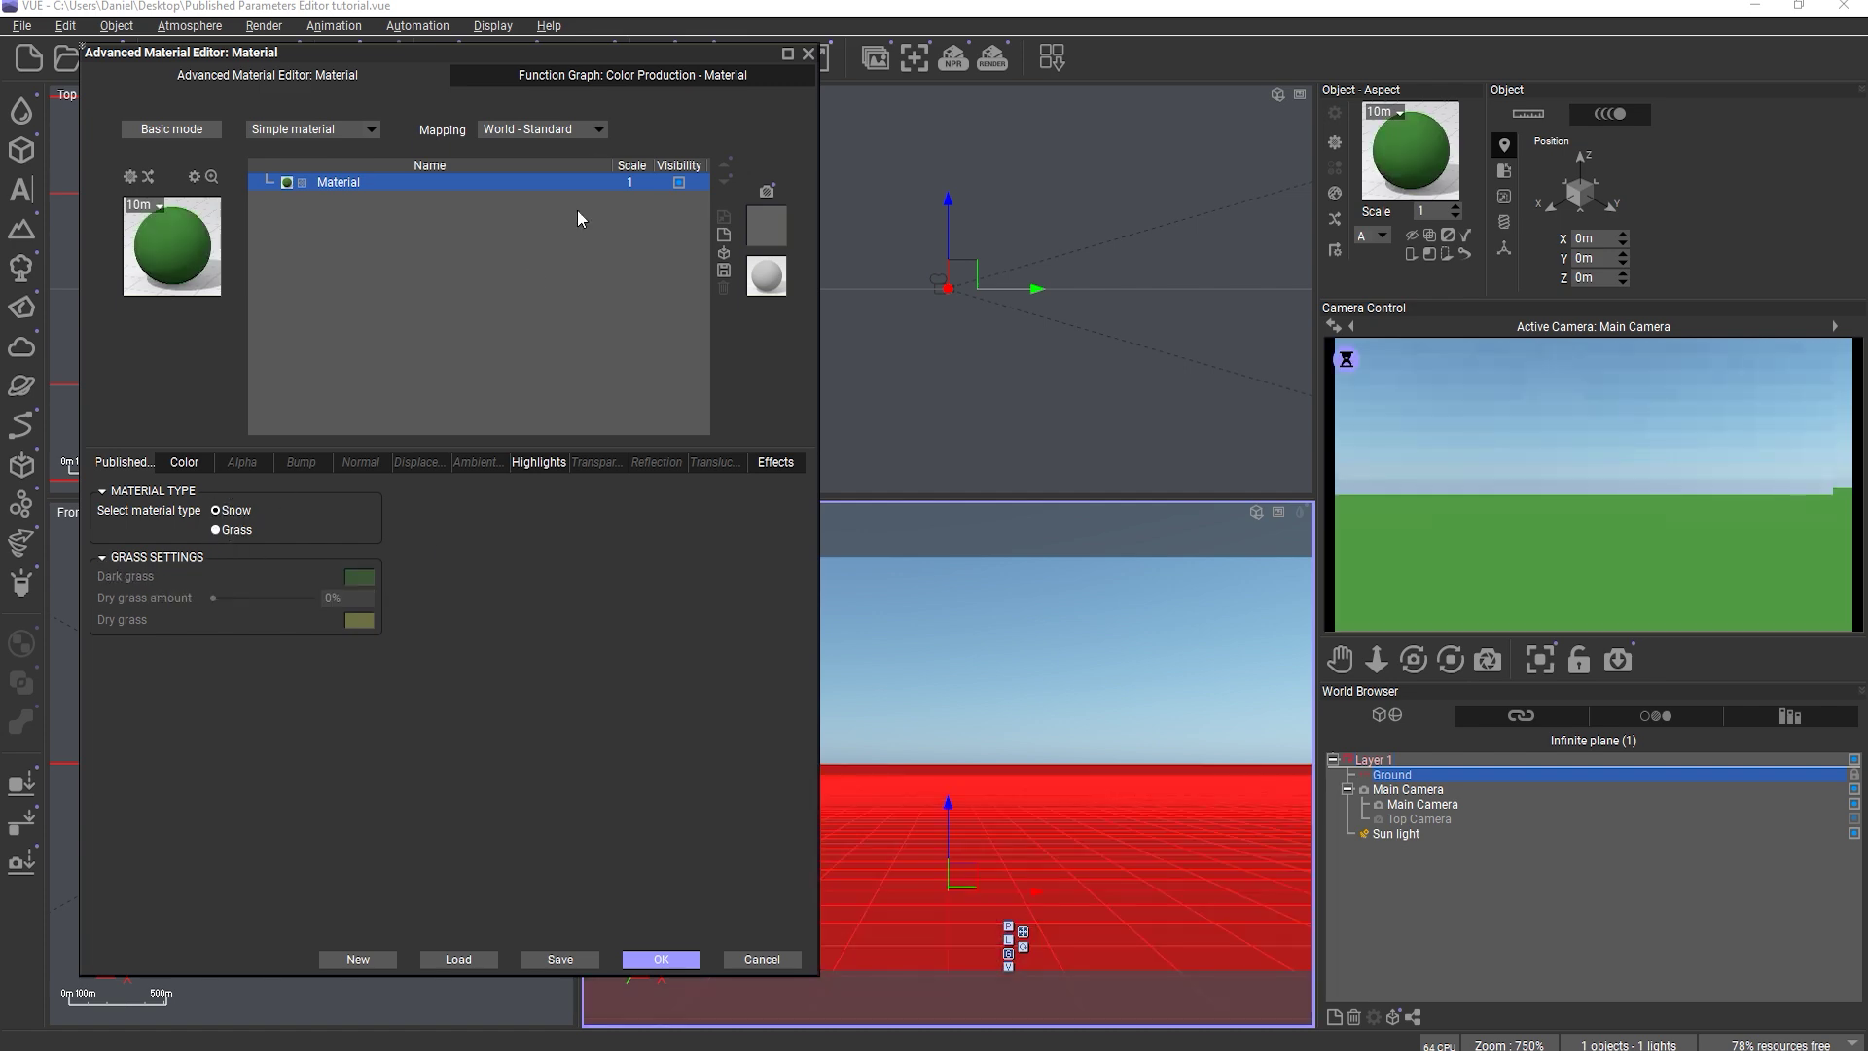
- Return to the color function graph and examine the Snow or grass blender's published Ratio, trying its Grass and Snow options
click(611, 80)
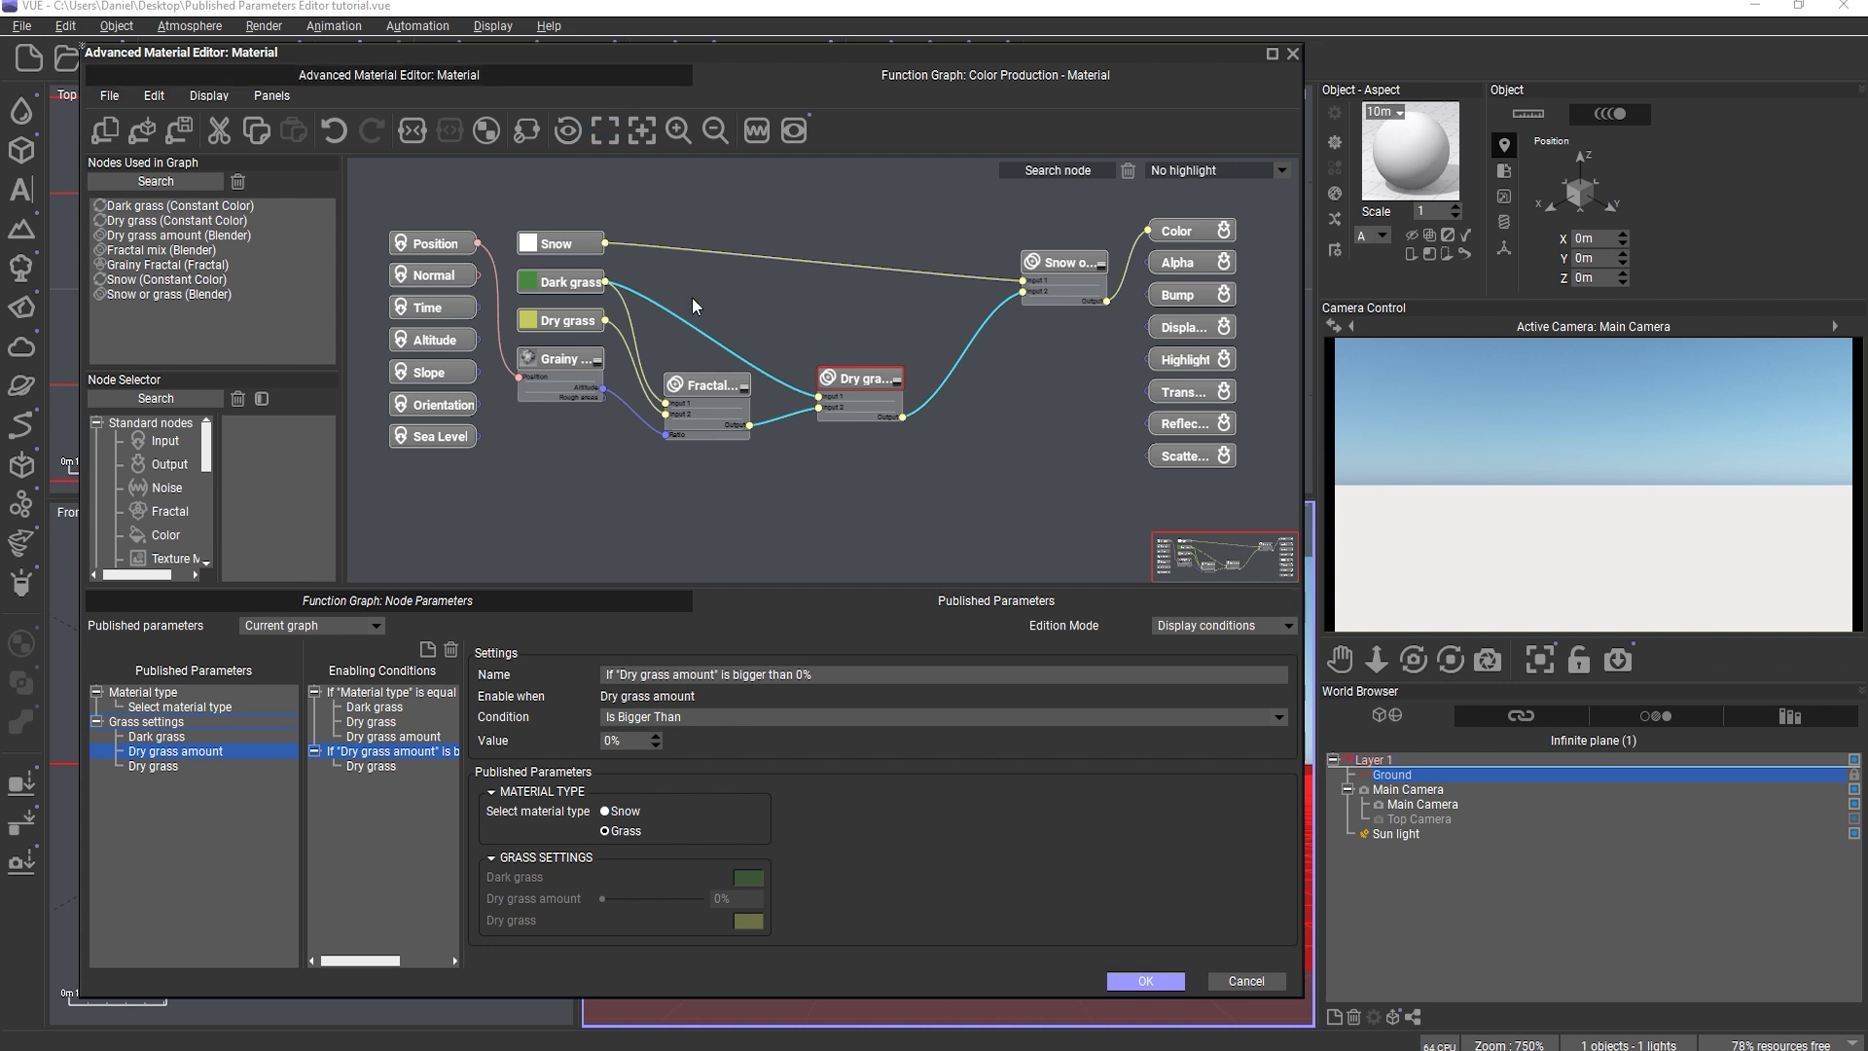
drag(820, 510, 822, 467)
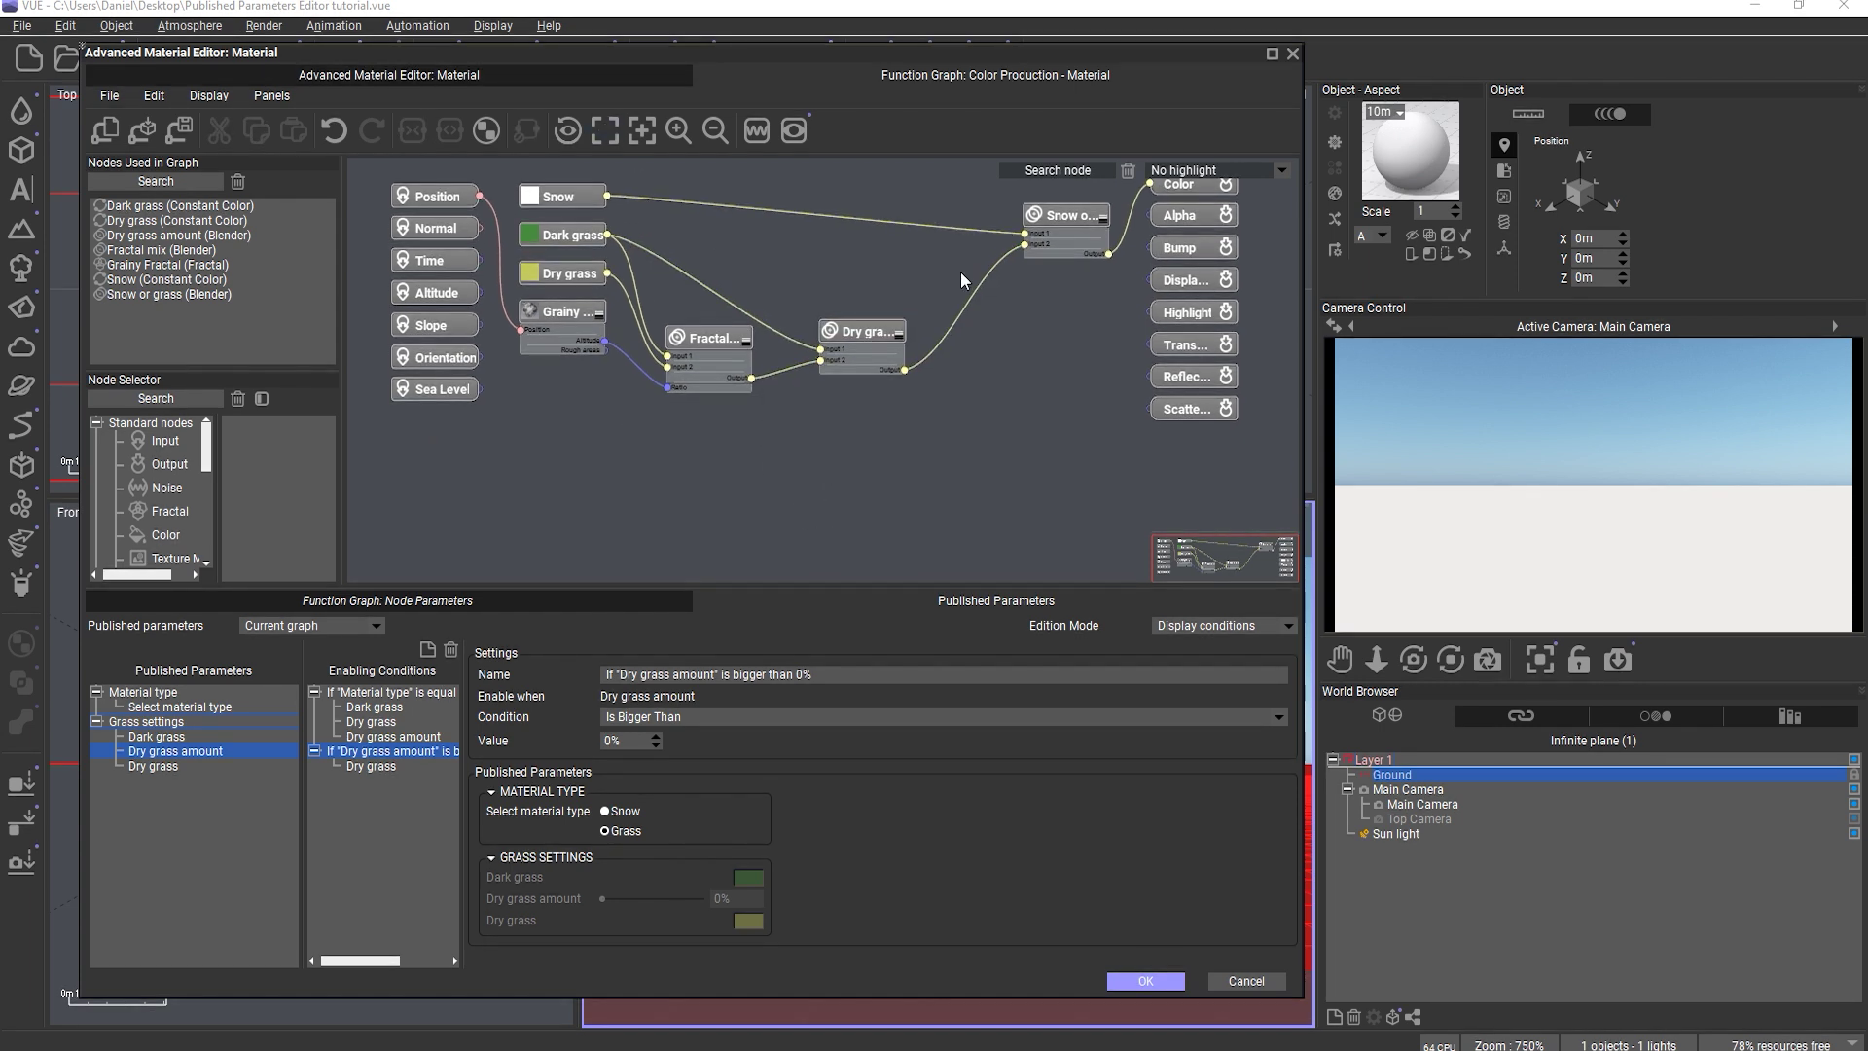
click(1043, 216)
click(500, 596)
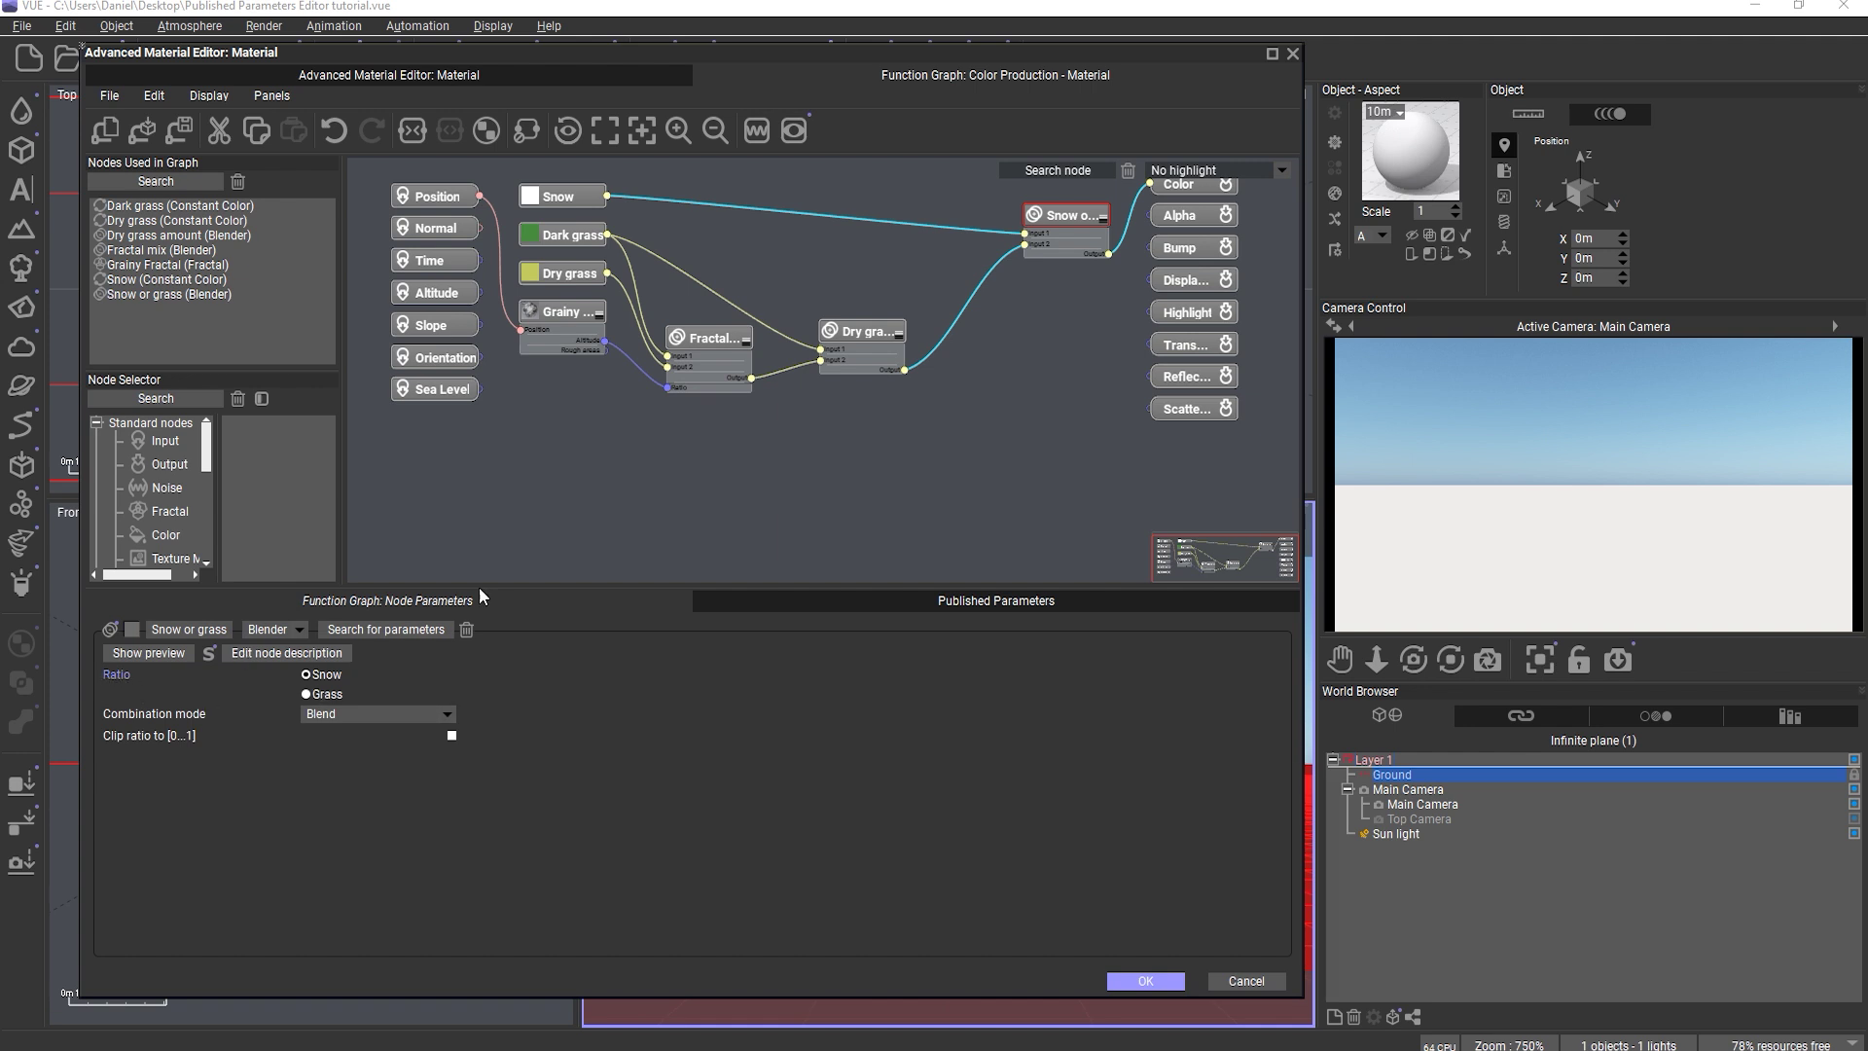
click(757, 457)
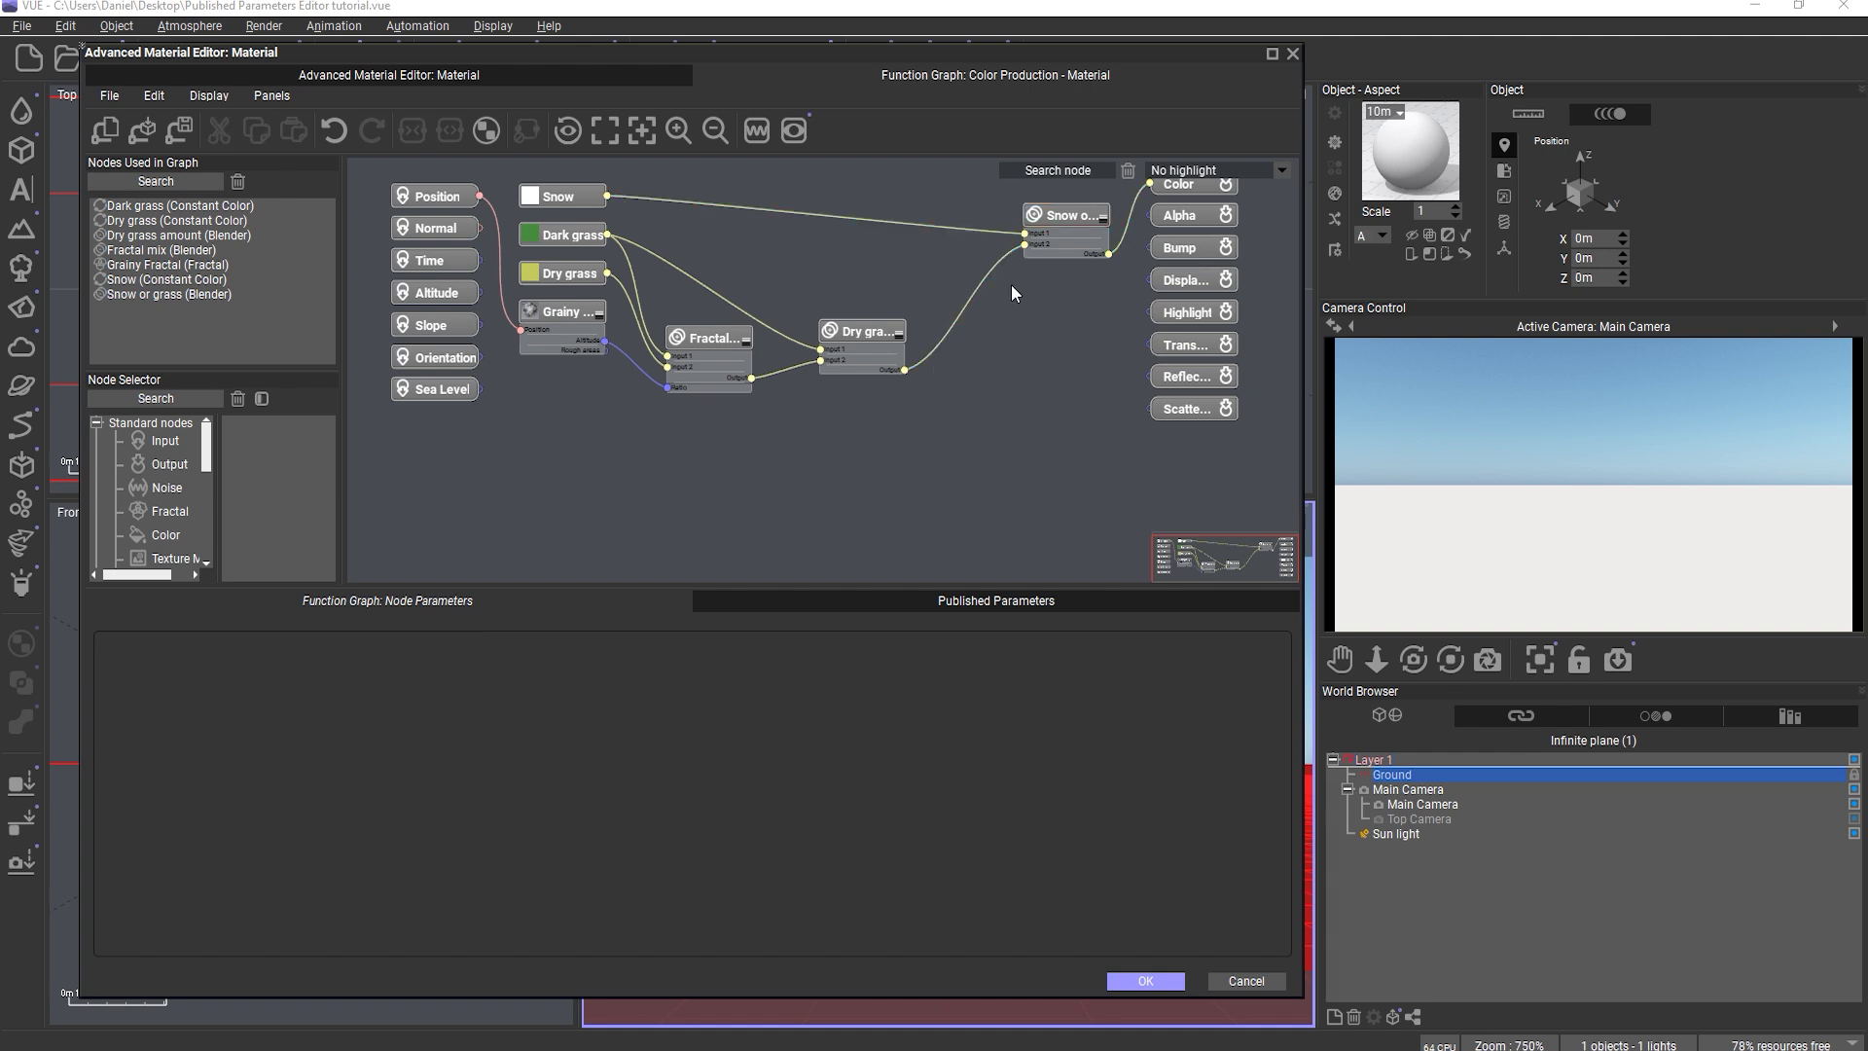
click(1037, 207)
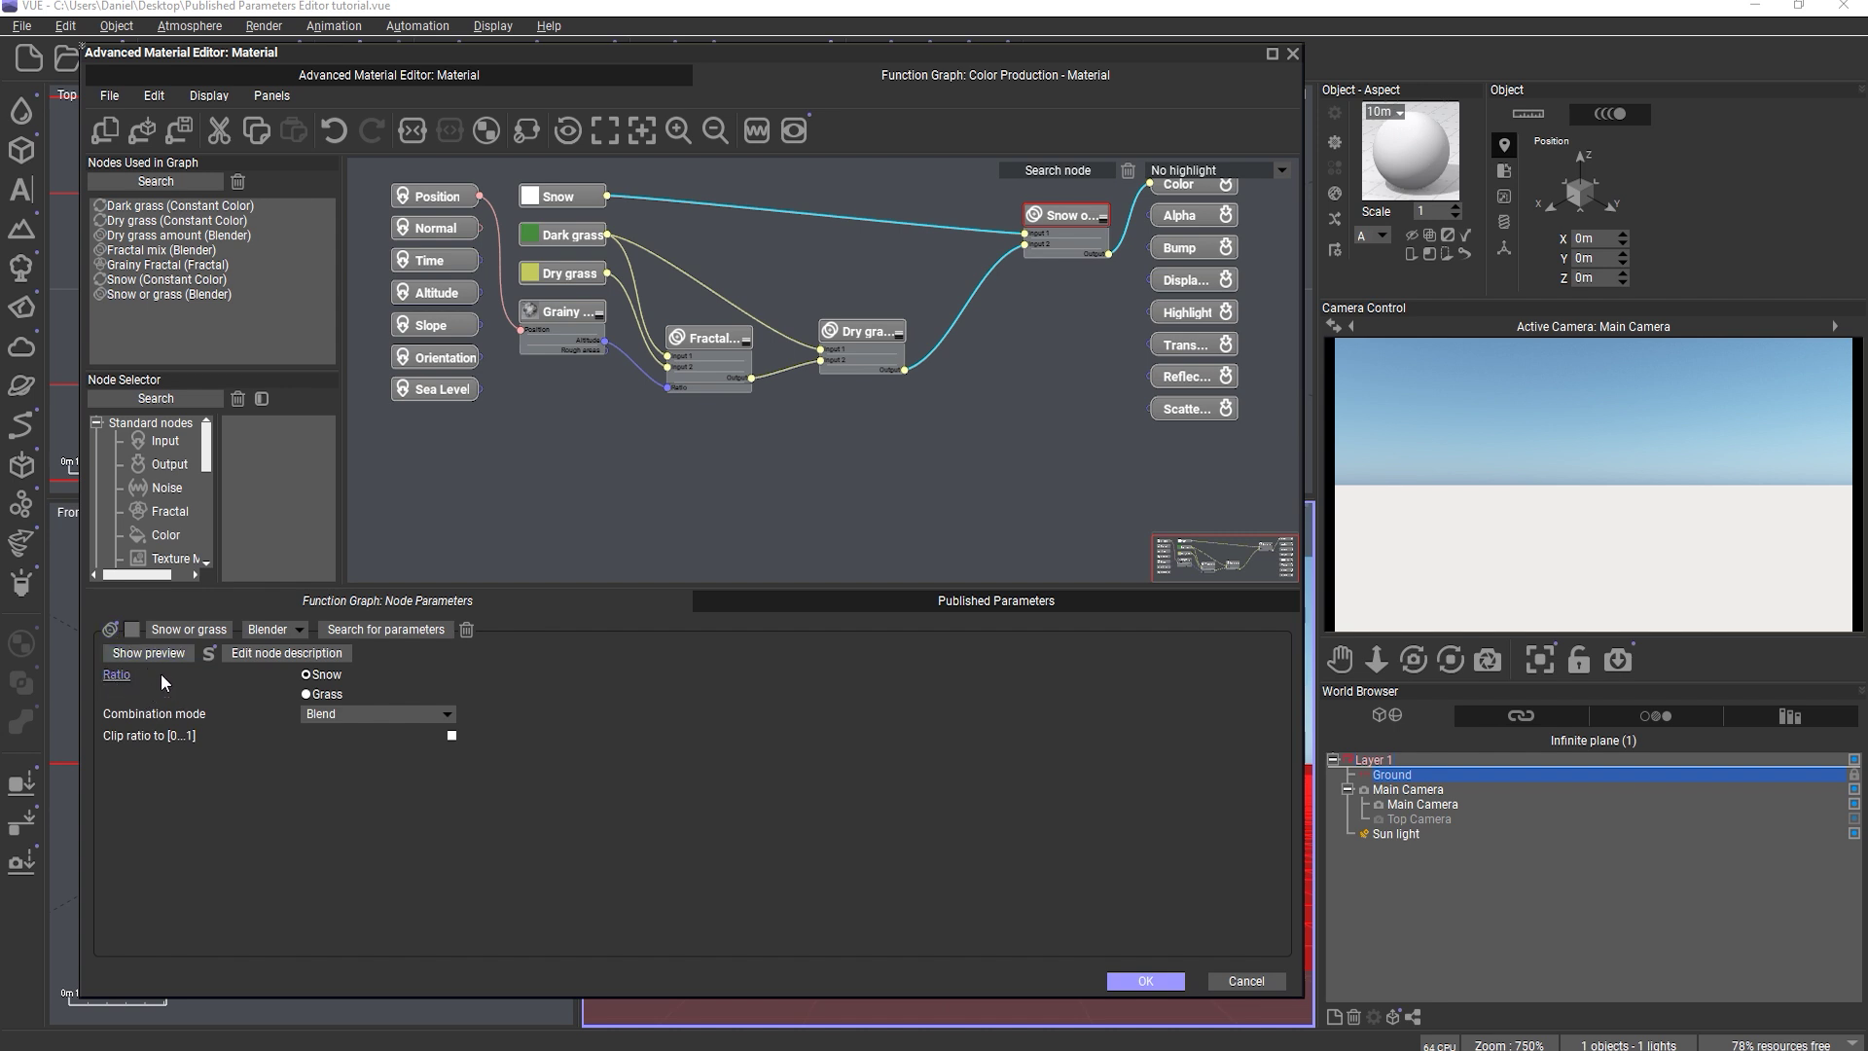
click(320, 693)
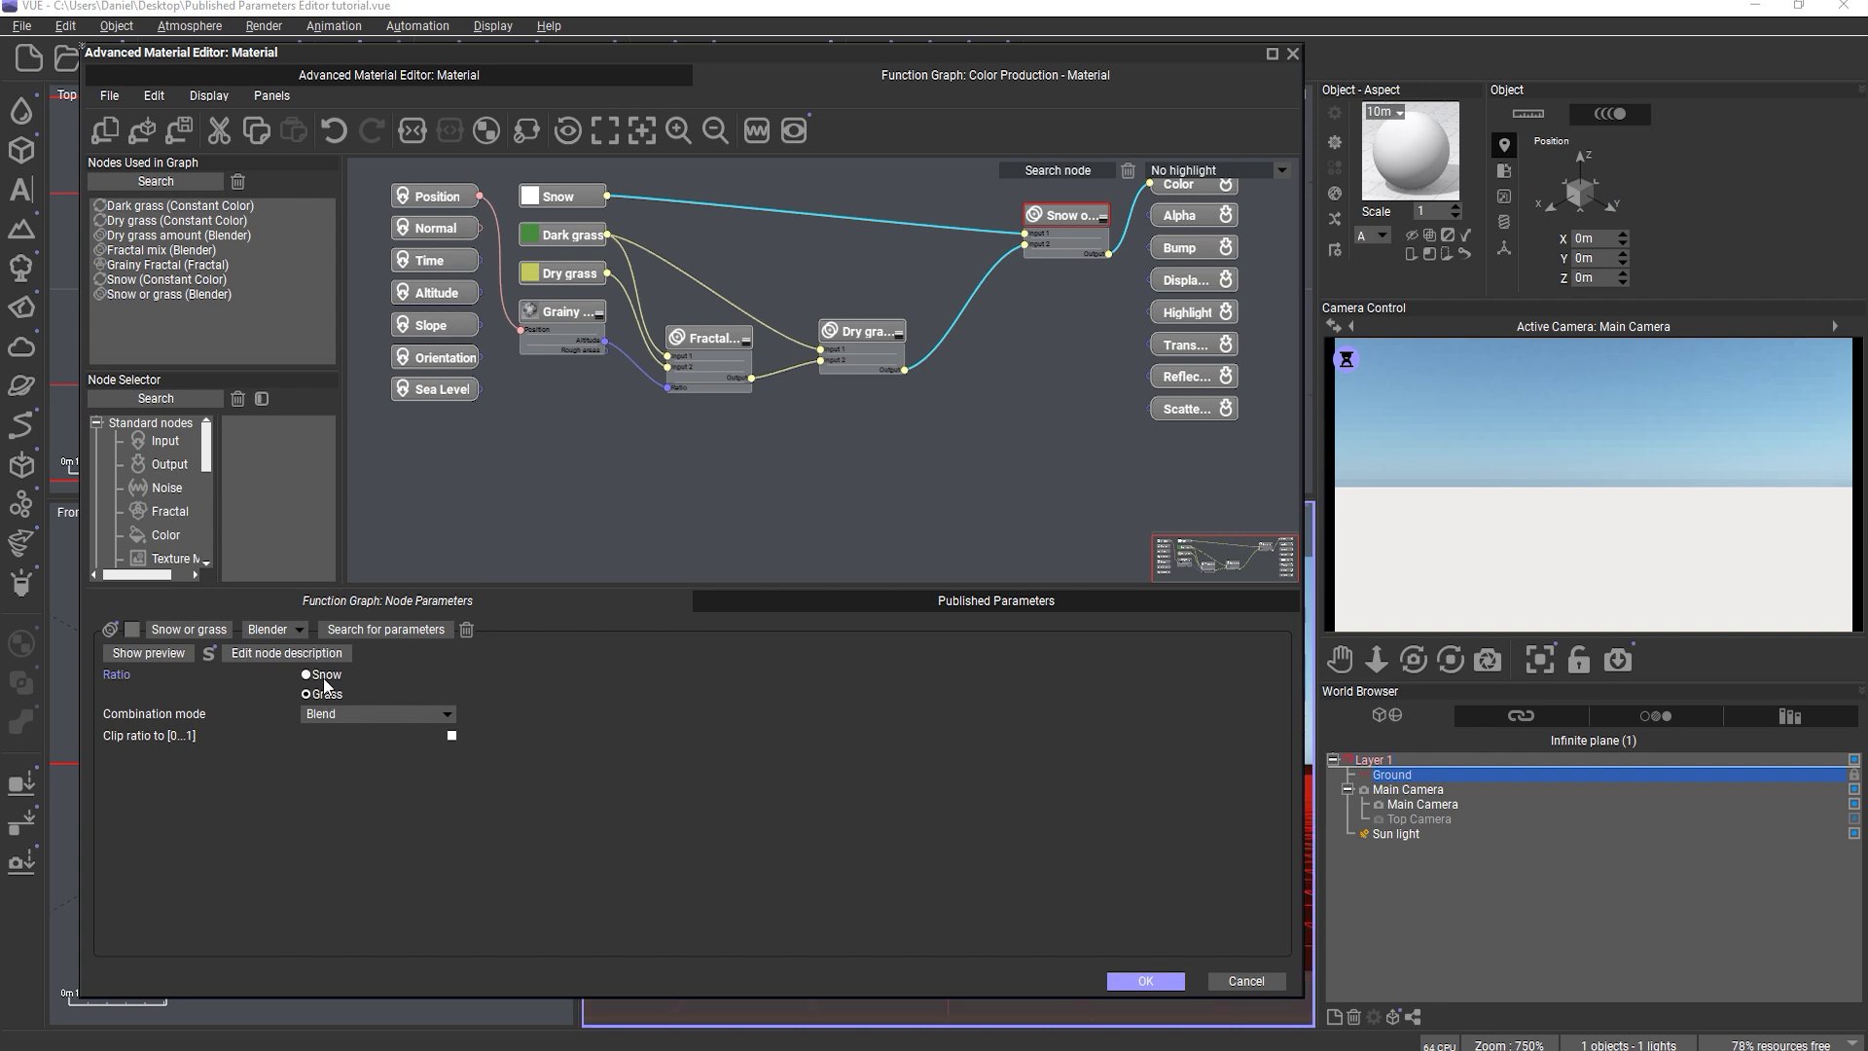
- Add a Value from List node and a Boolean Number node in the empty graph area below the existing nodes
click(722, 459)
right_click(723, 459)
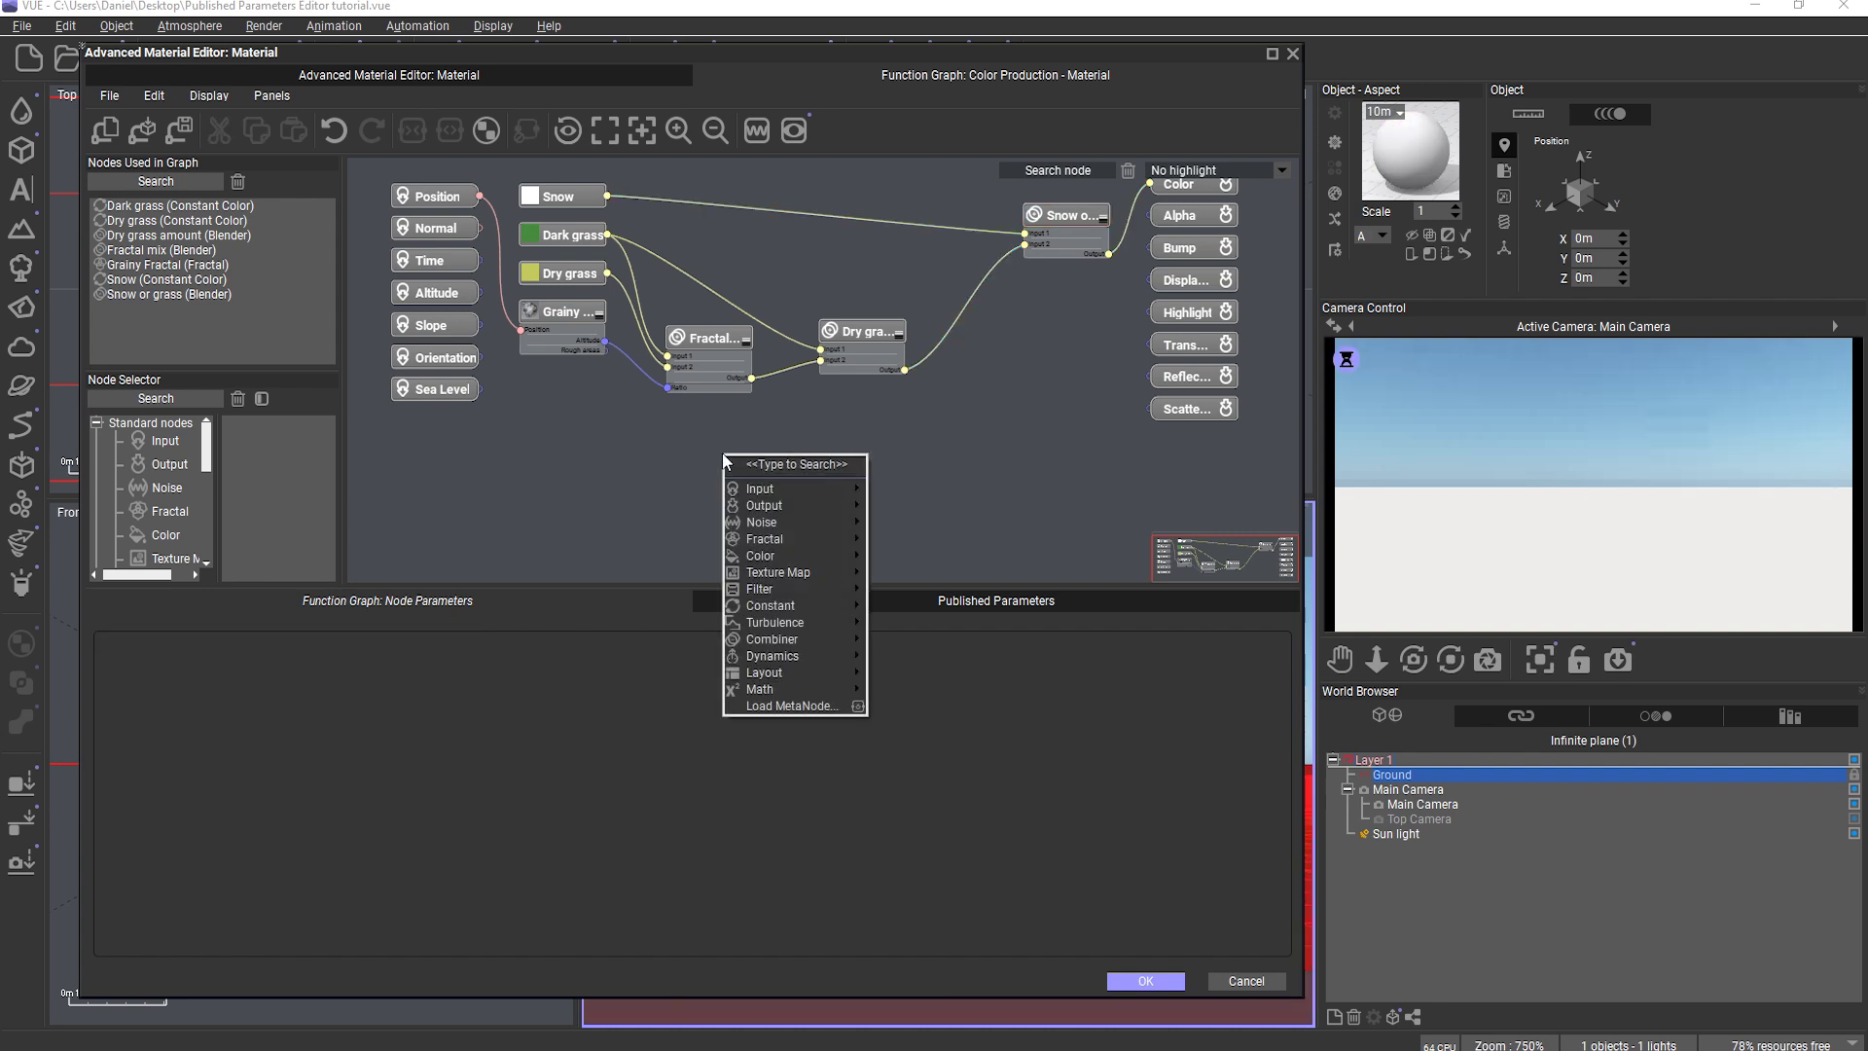
mouse_move(798, 605)
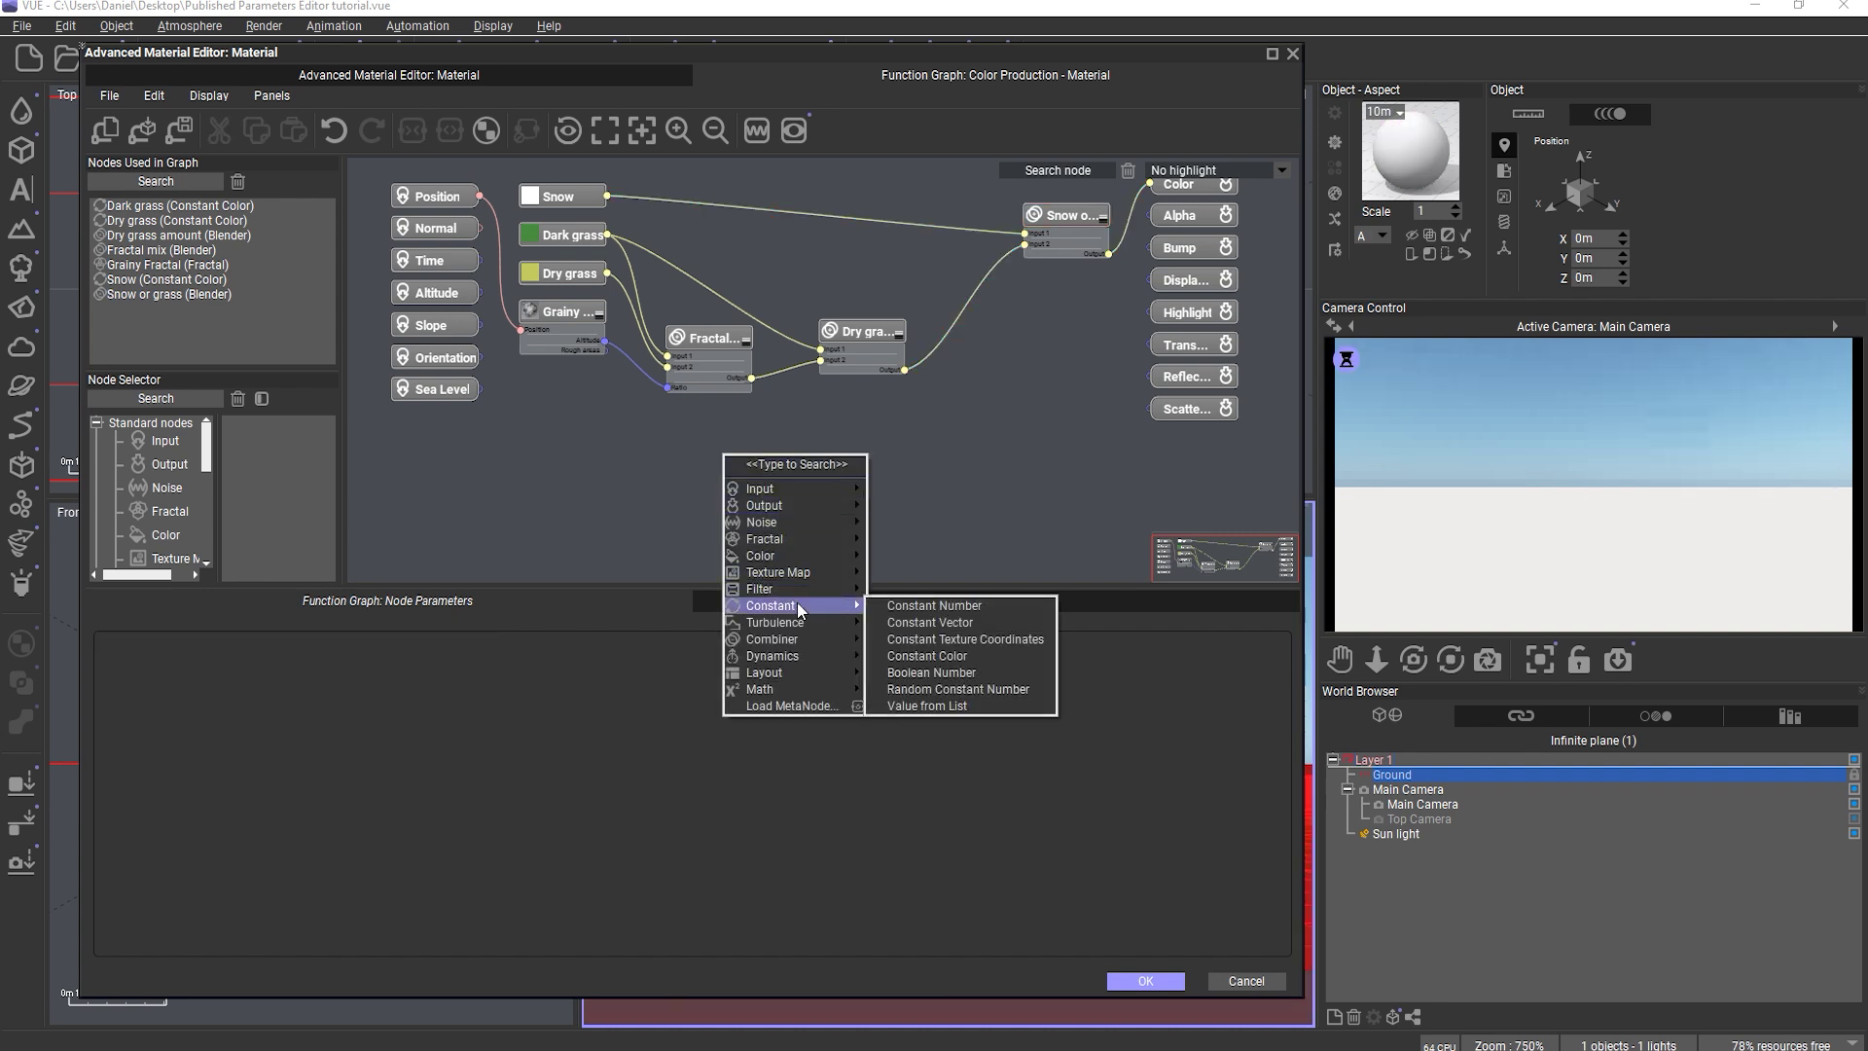
click(926, 705)
right_click(908, 448)
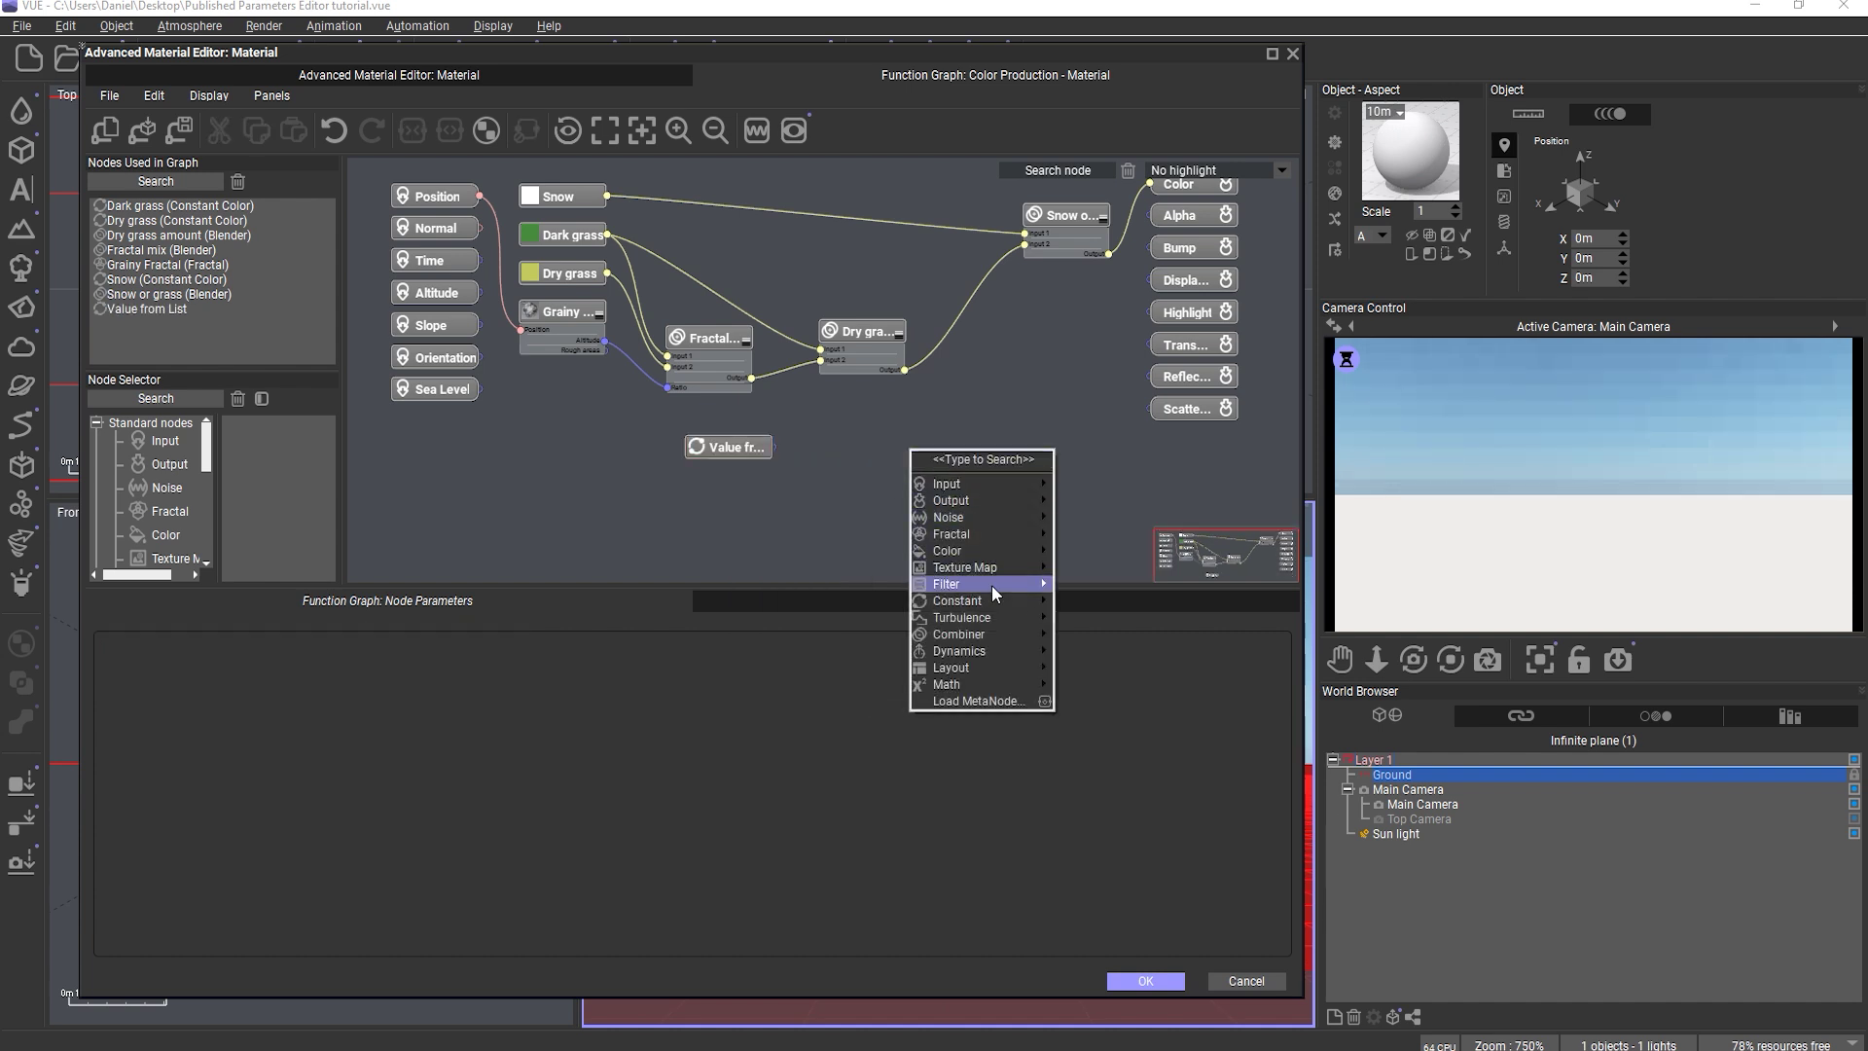
mouse_move(994, 599)
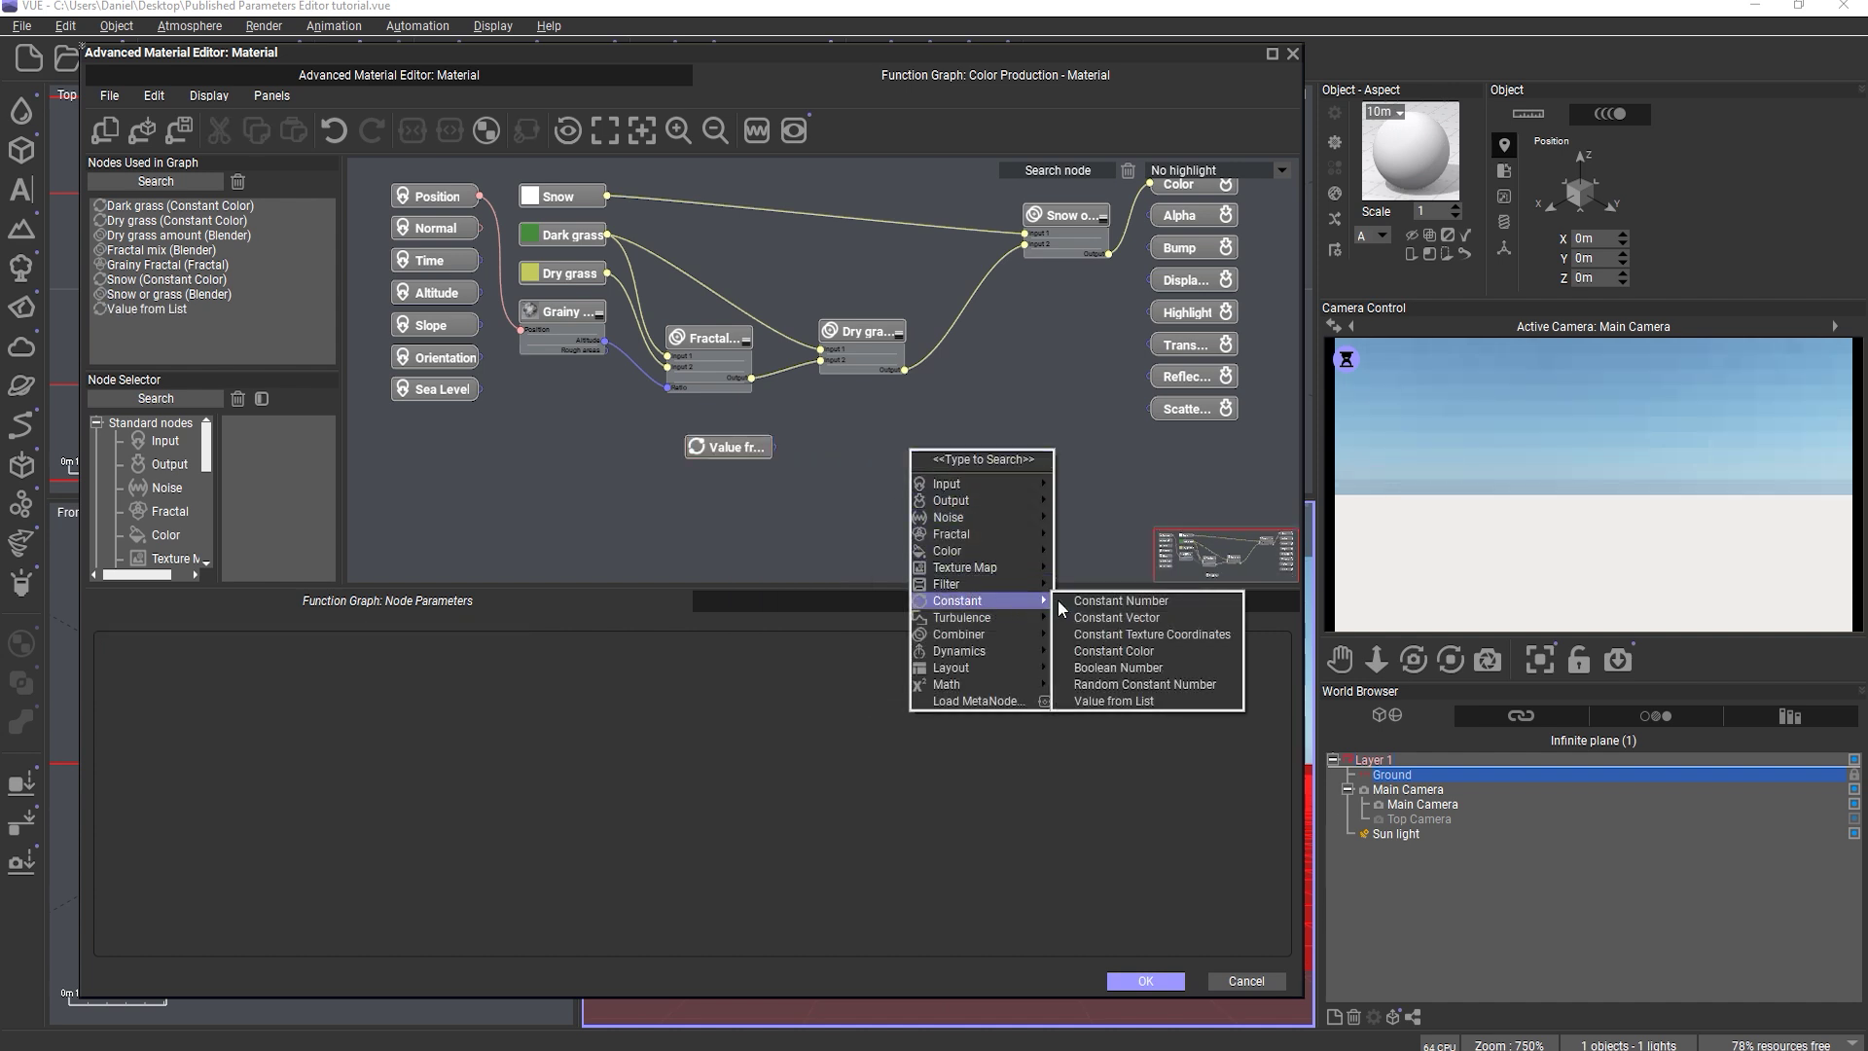
click(1115, 667)
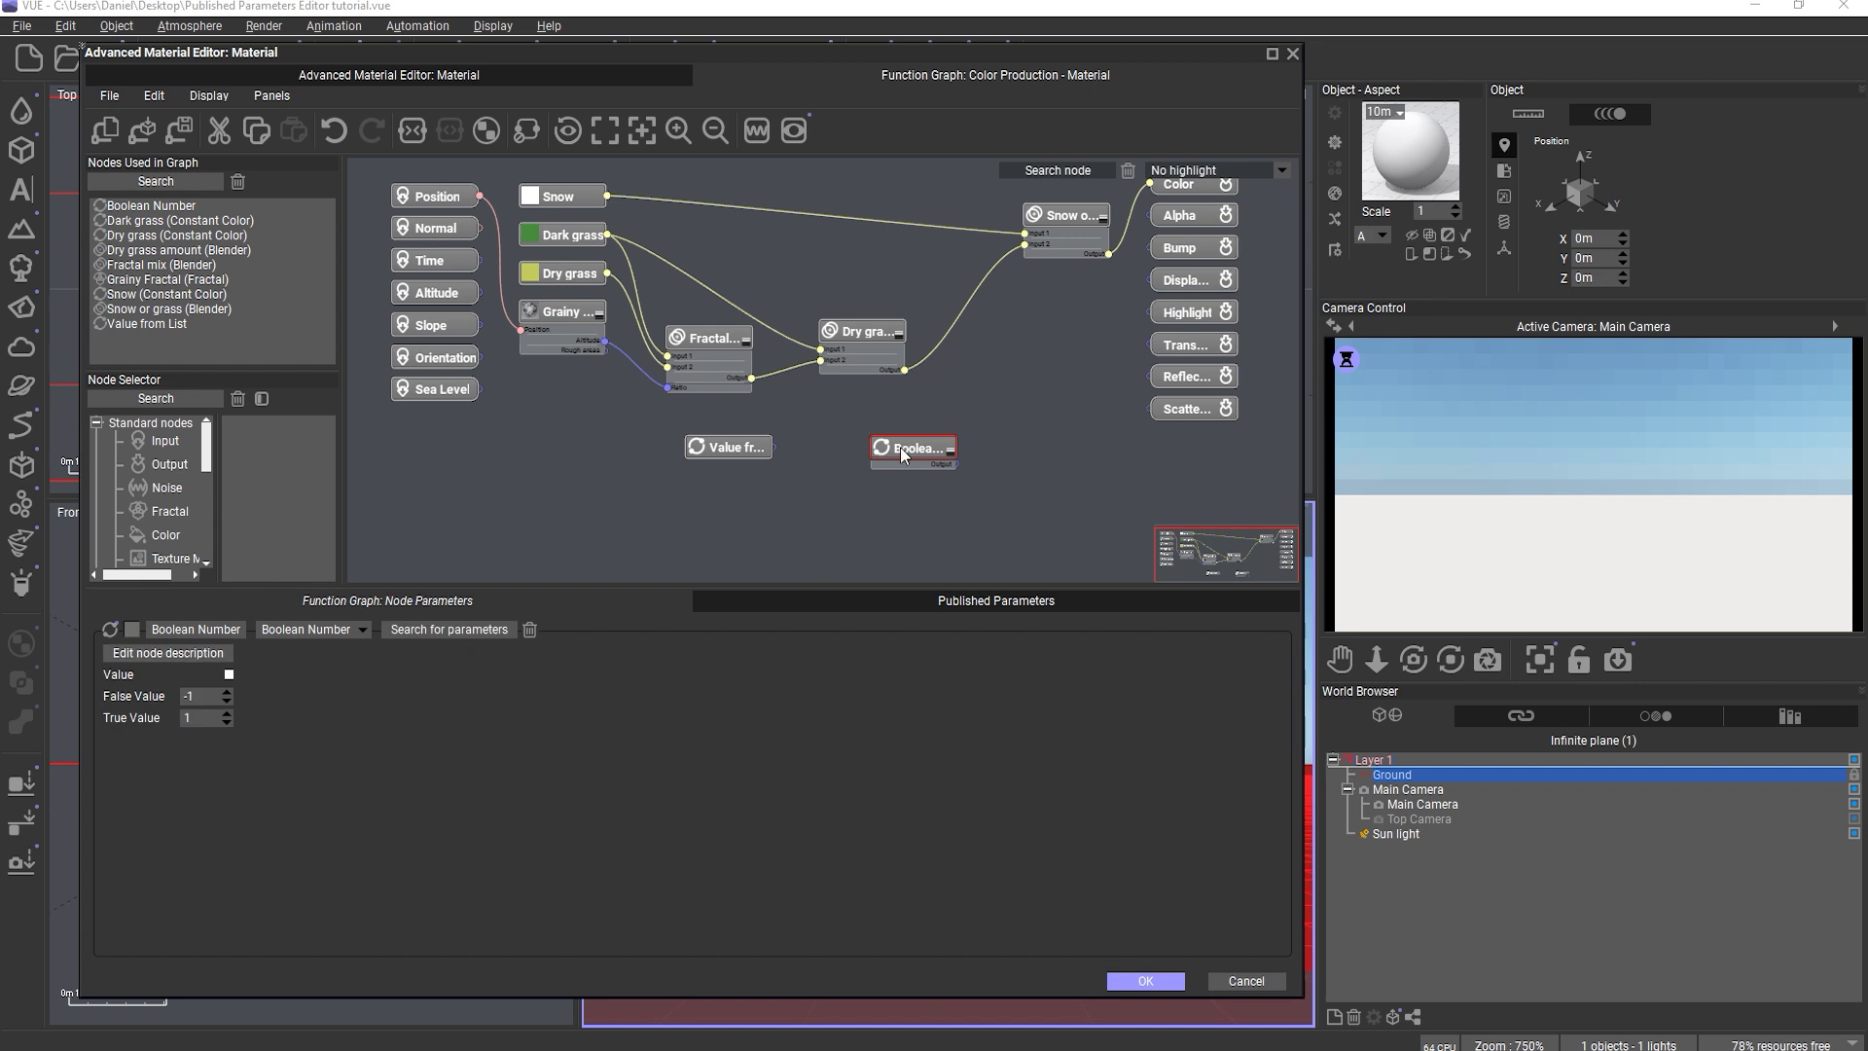
- Compare the two new nodes' parameters and publish the Boolean Number's Value in the Grass settings group
click(718, 449)
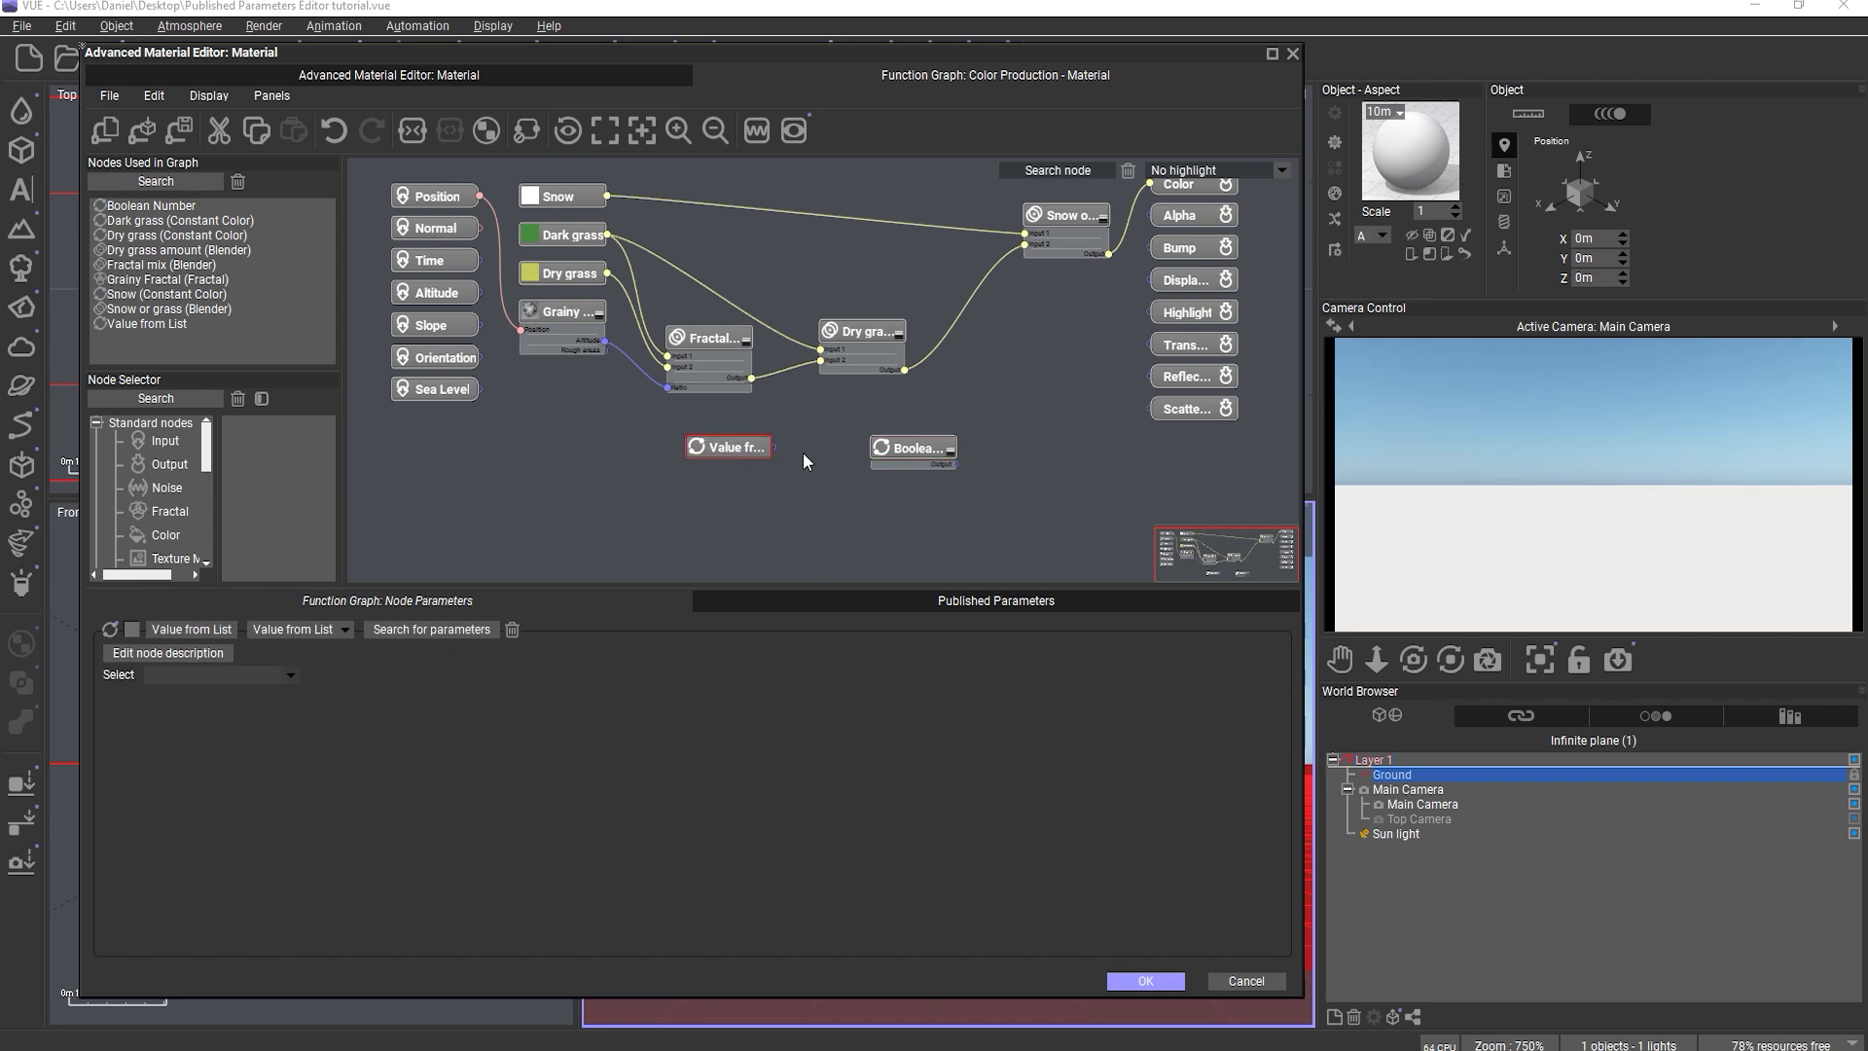
click(880, 455)
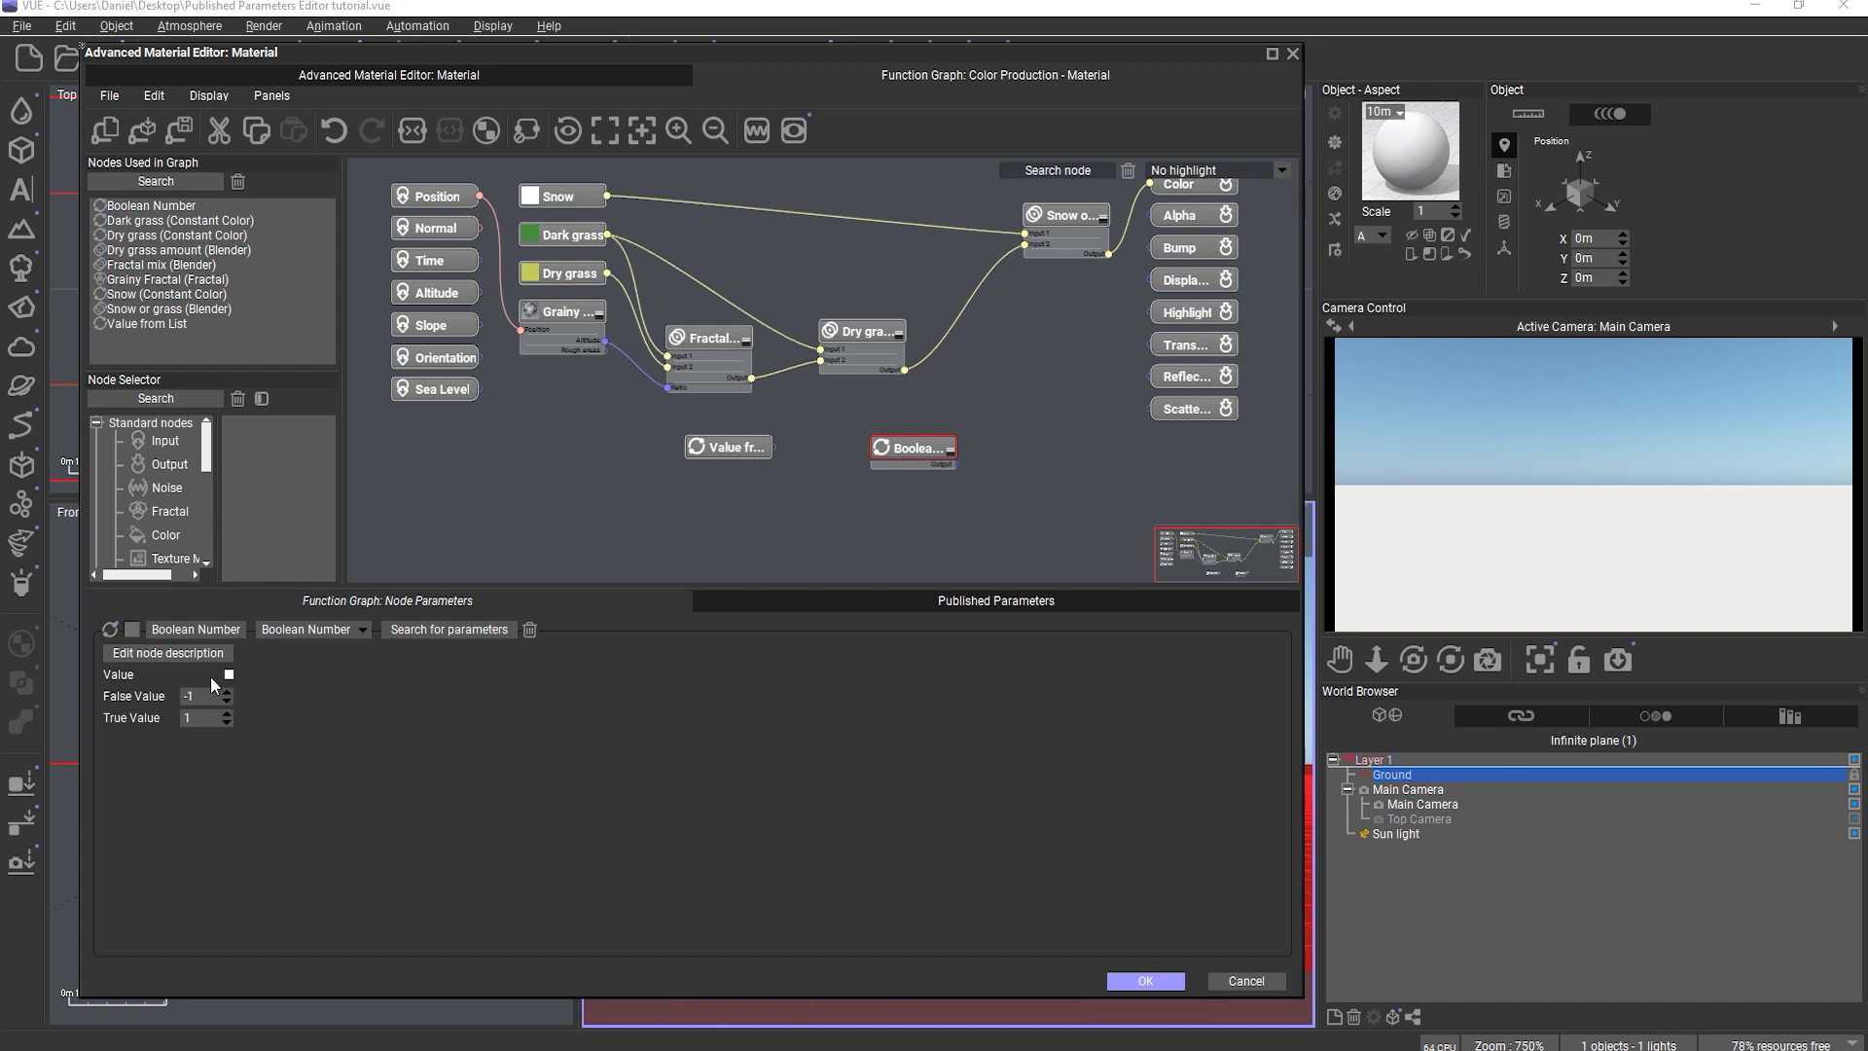
right_click(134, 675)
click(155, 693)
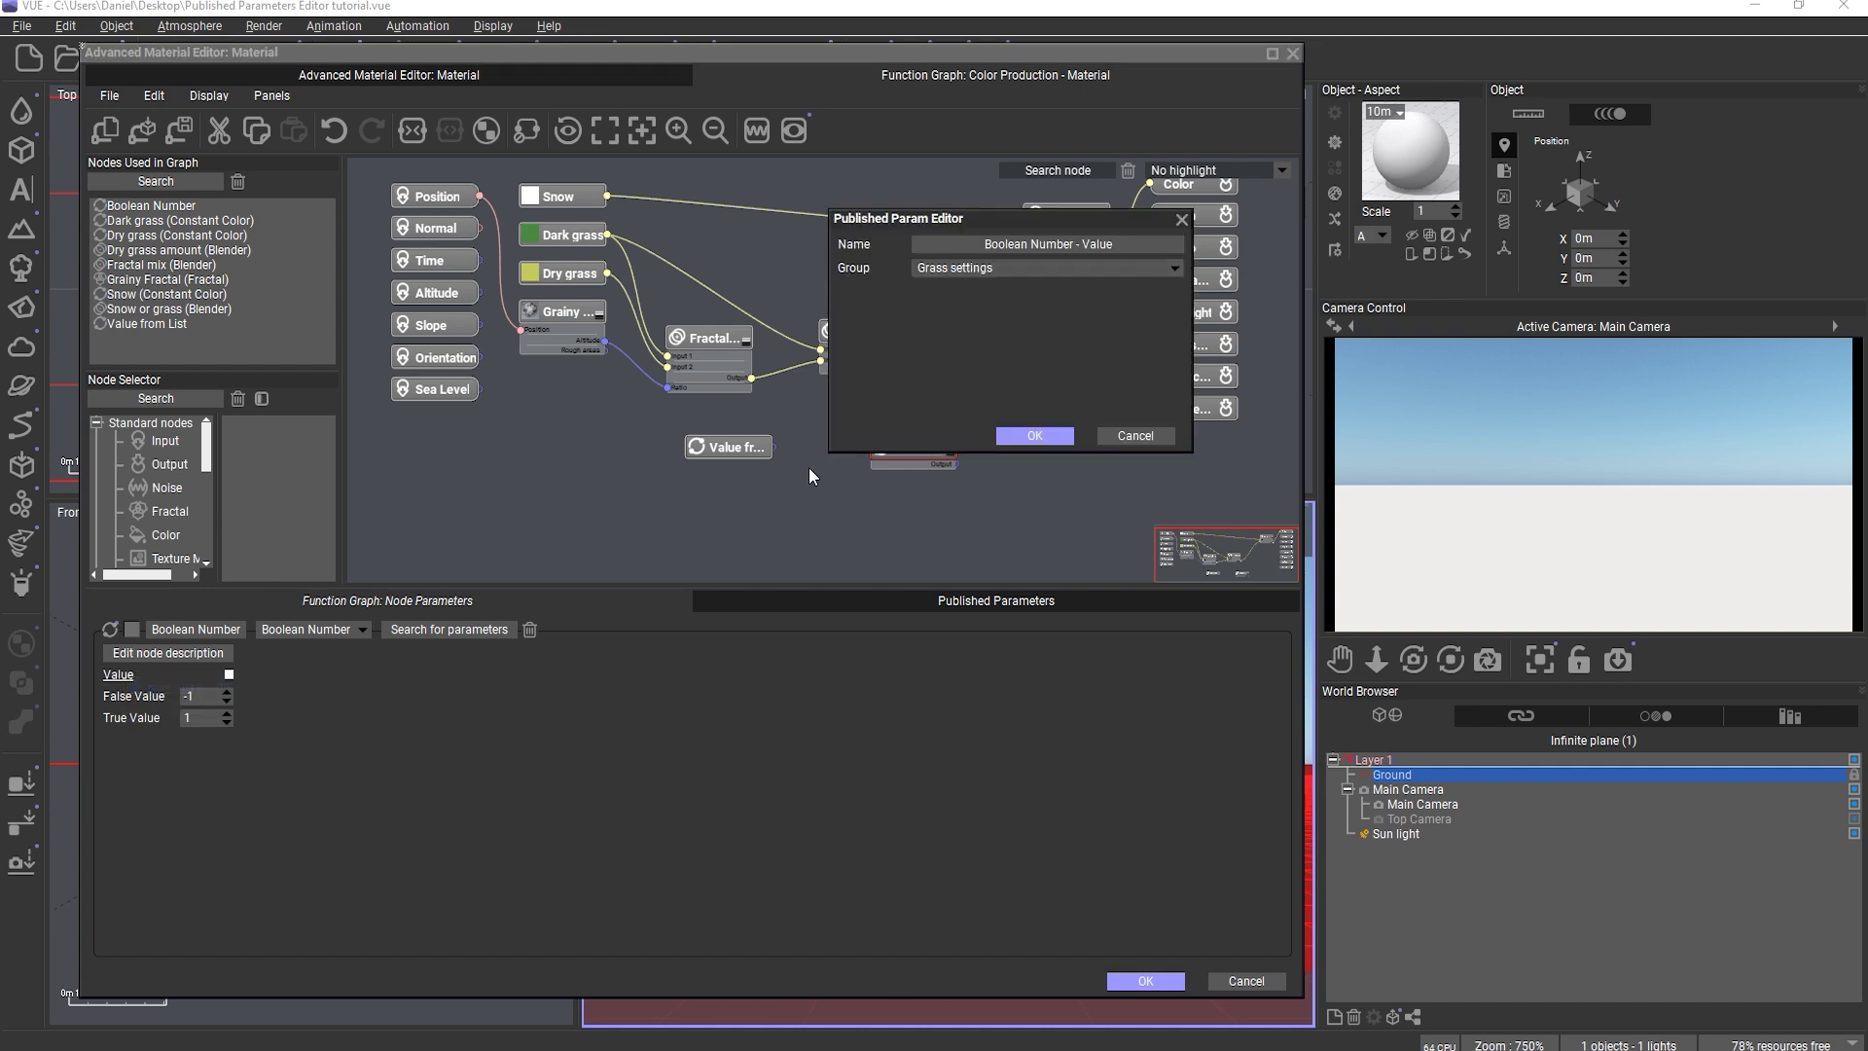
click(1034, 436)
- Publish the Value from List node's Select parameter with its default name and group
click(732, 447)
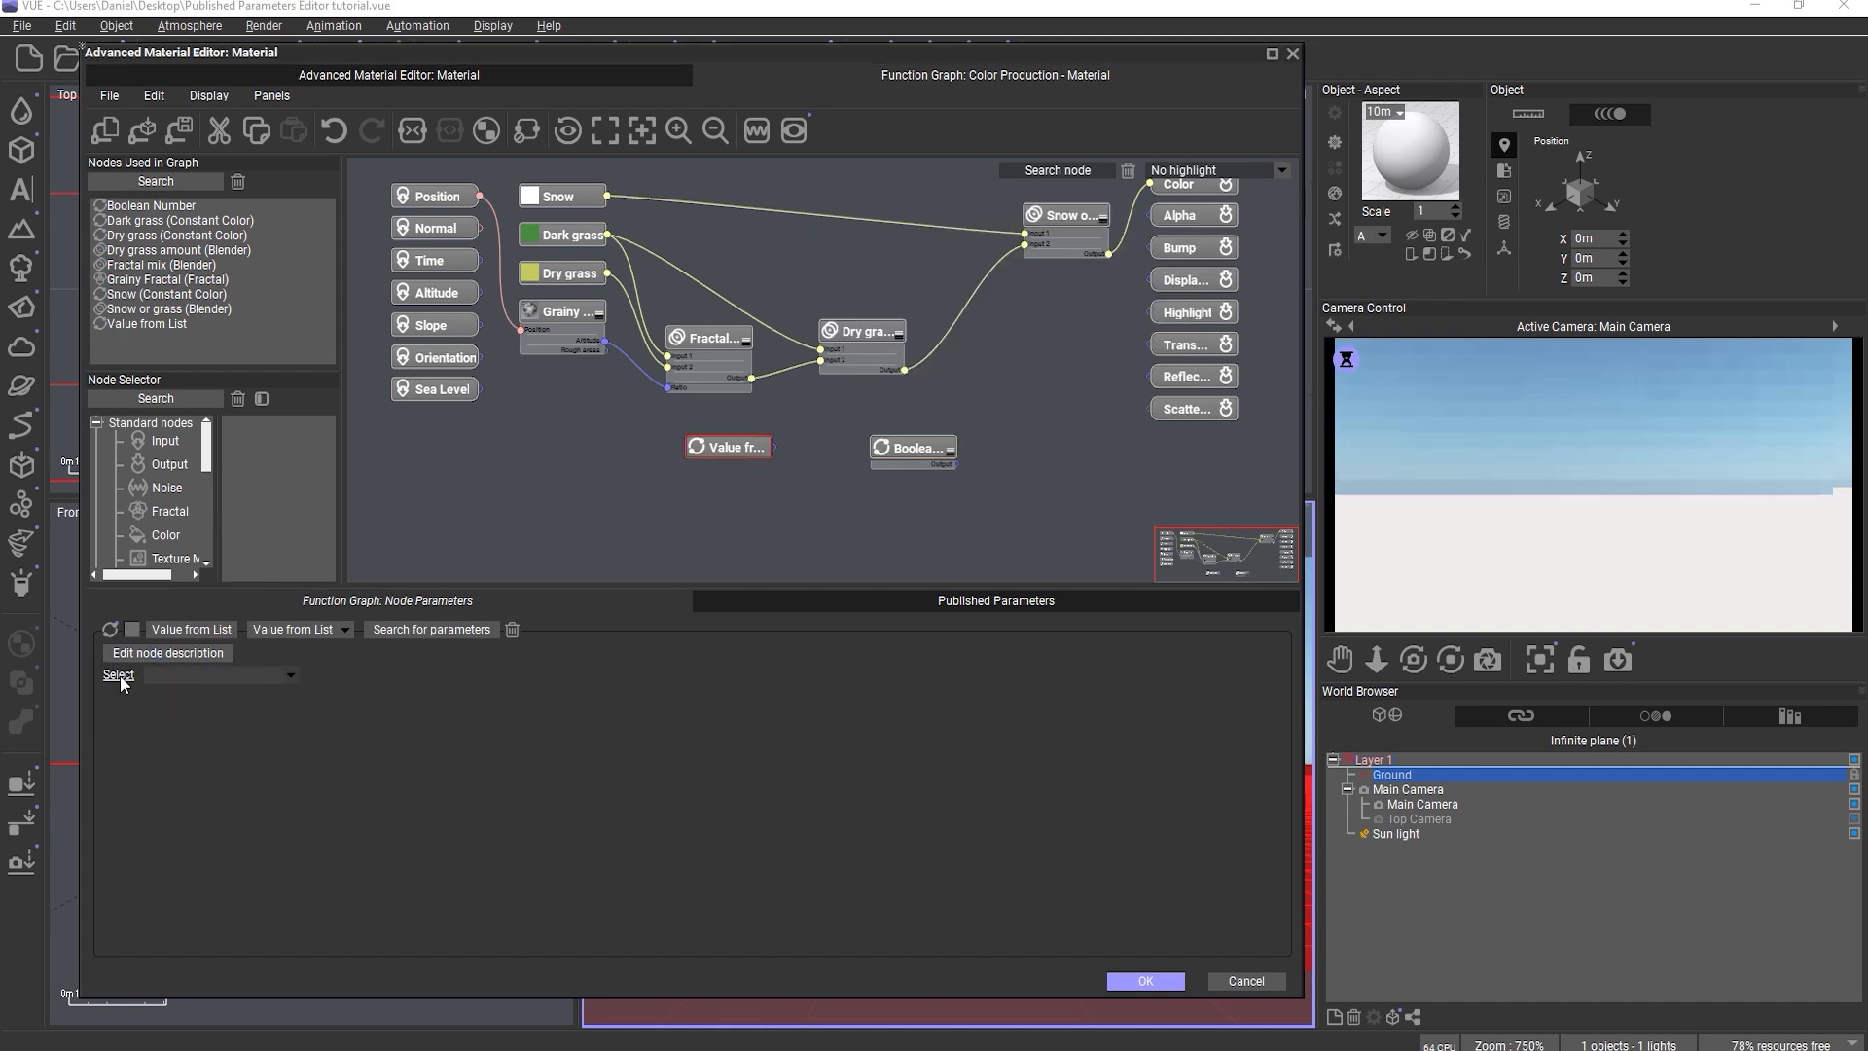
right_click(123, 681)
click(156, 693)
click(1066, 435)
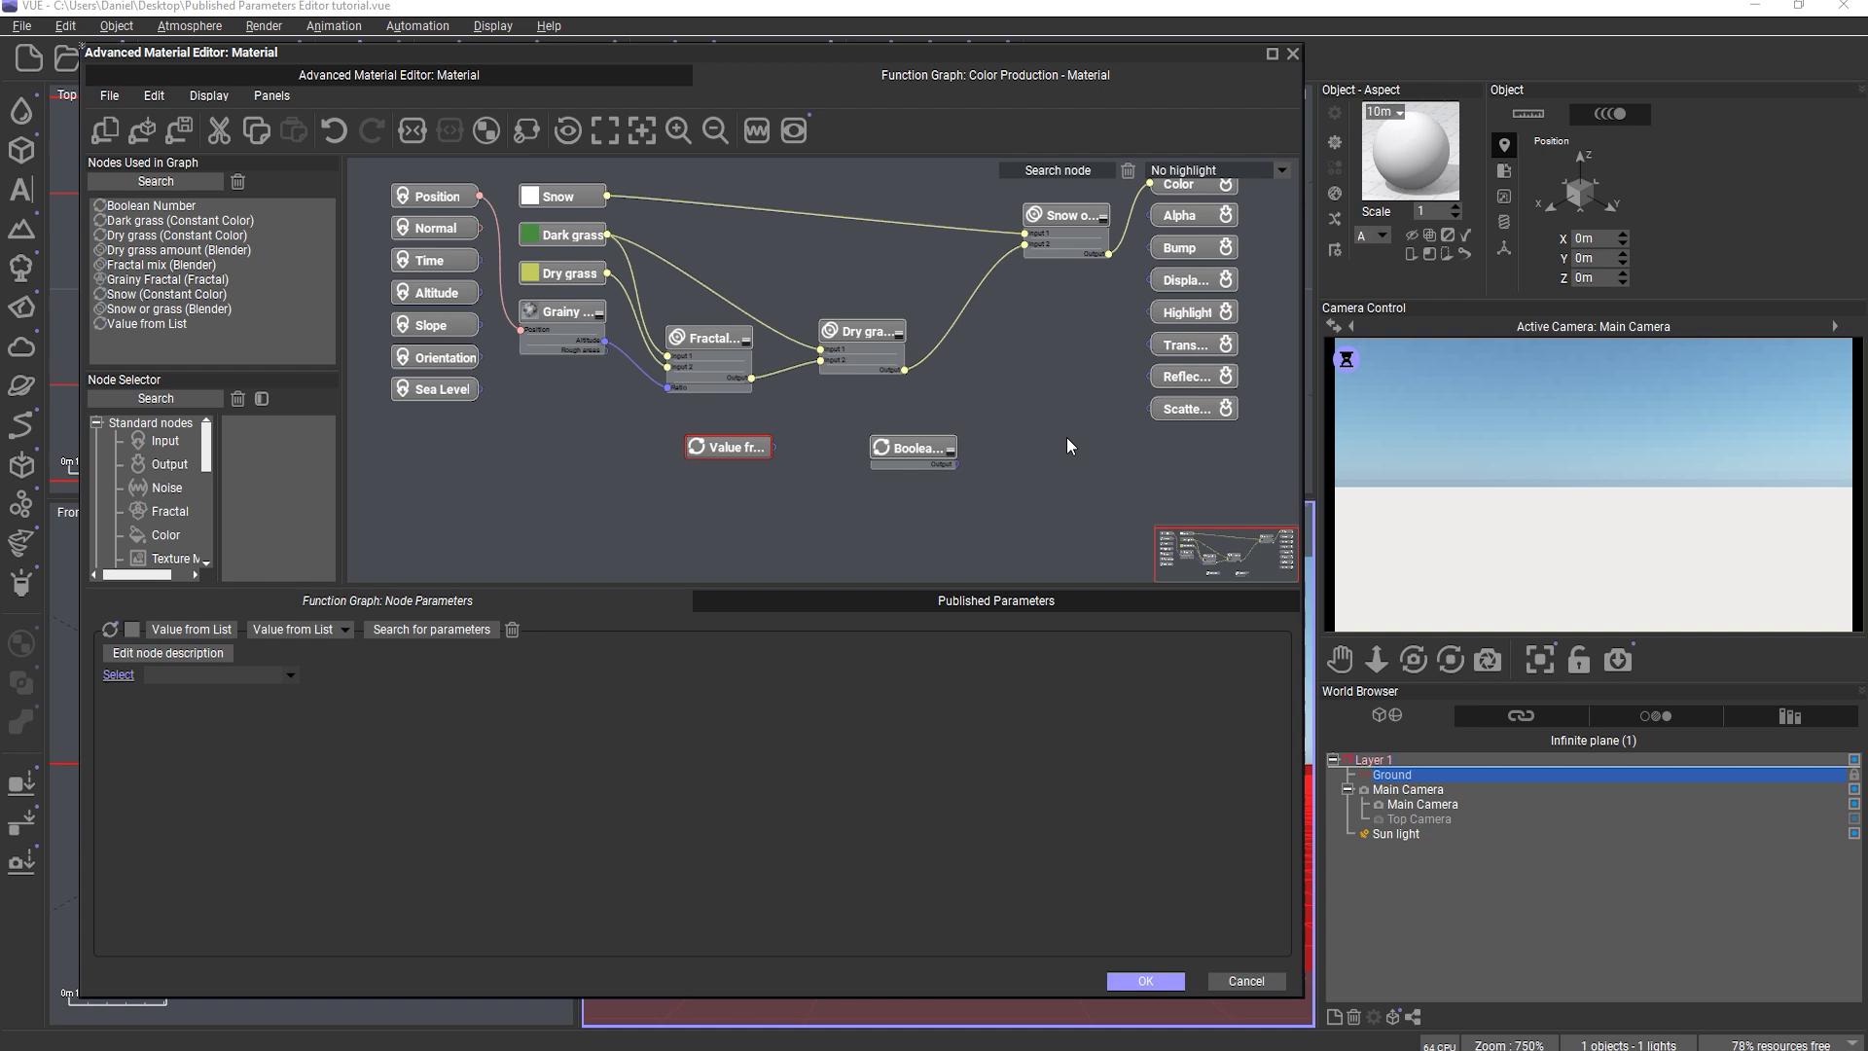
- Set the published parameters' edition mode to Parameter interface and compare the settings of Boolean Number - Value and Value from List - Select
click(959, 600)
click(1264, 627)
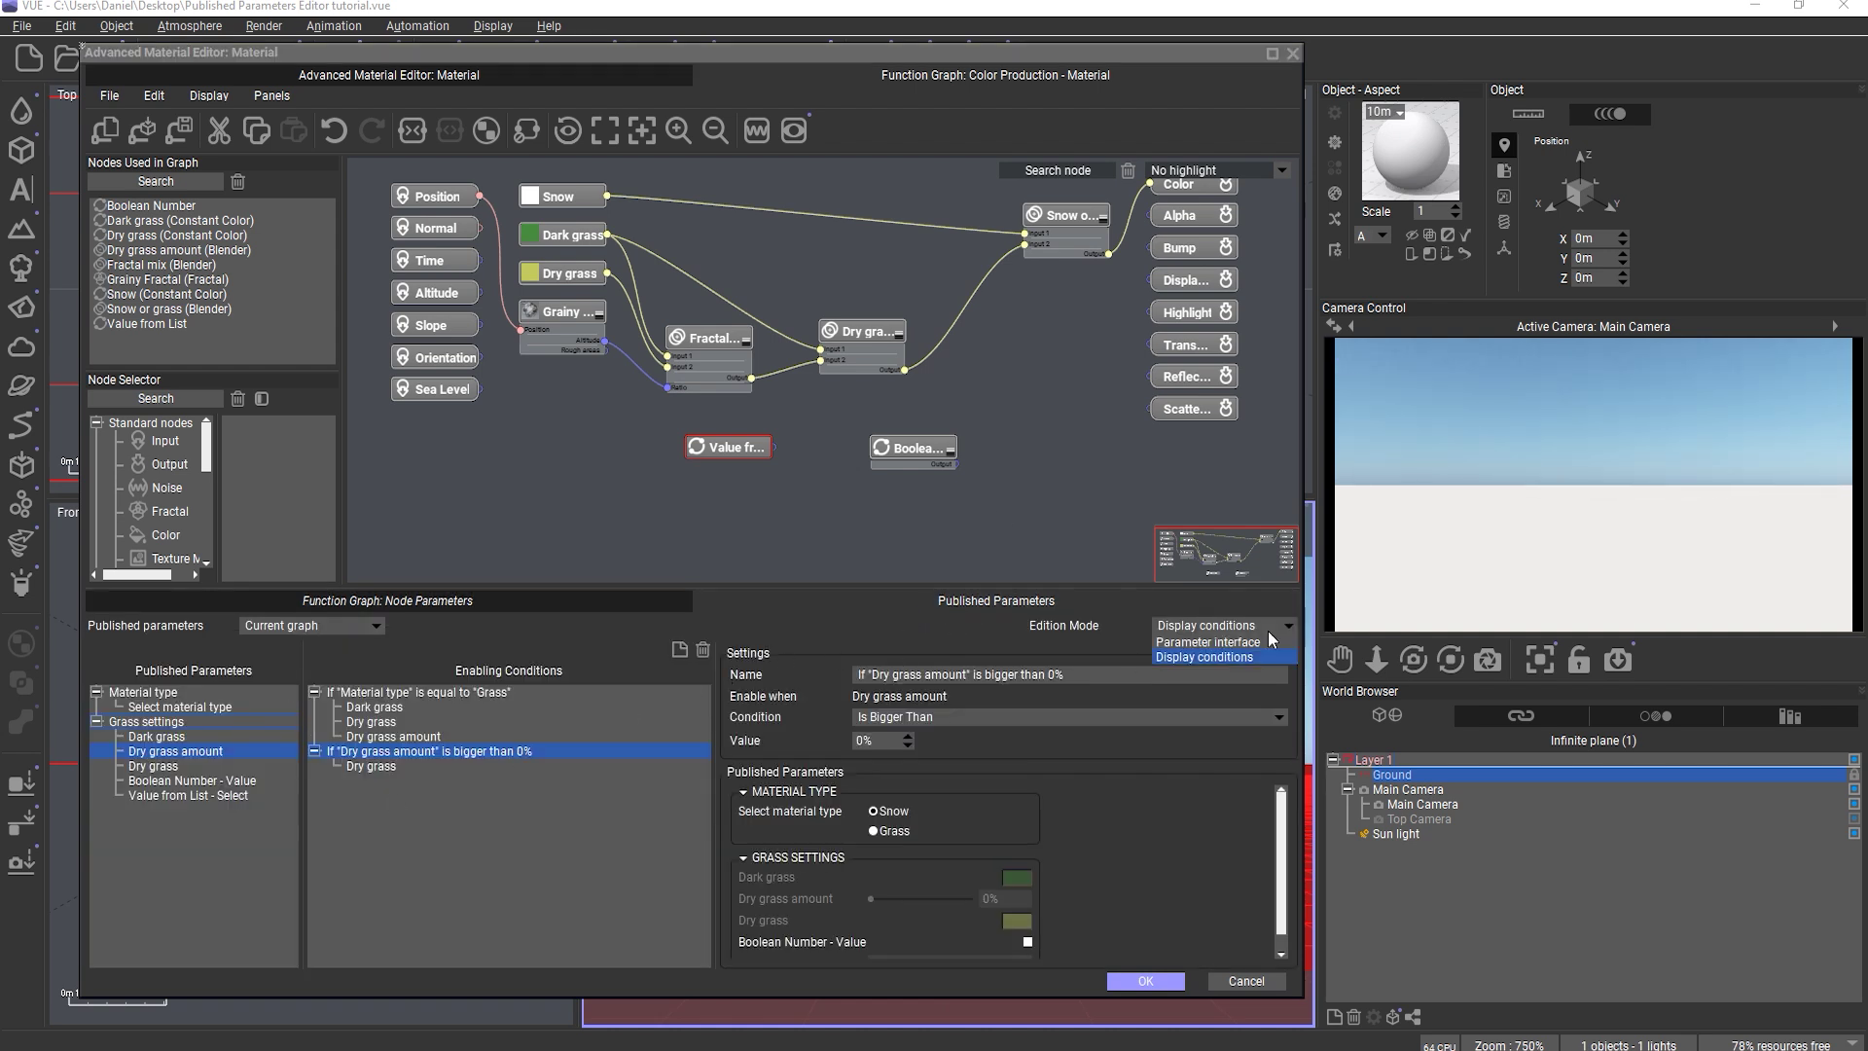
click(1265, 642)
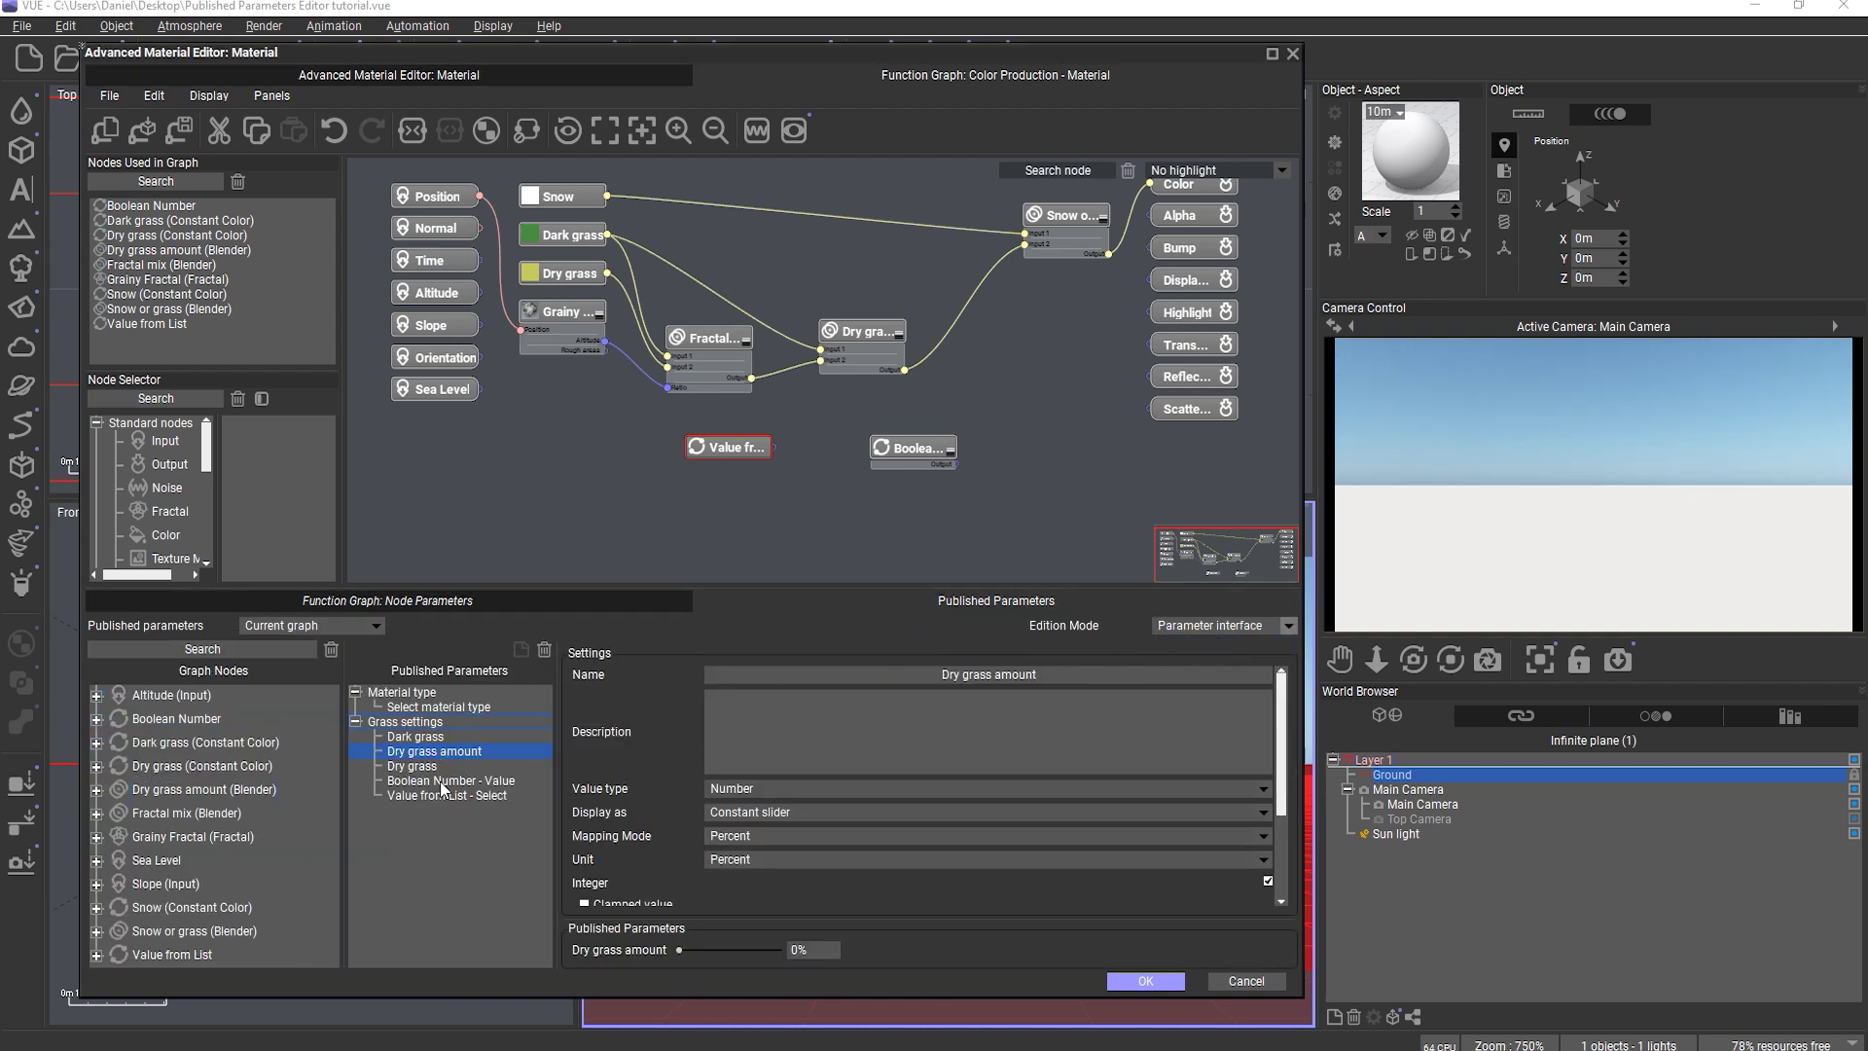
click(440, 781)
click(435, 796)
click(444, 782)
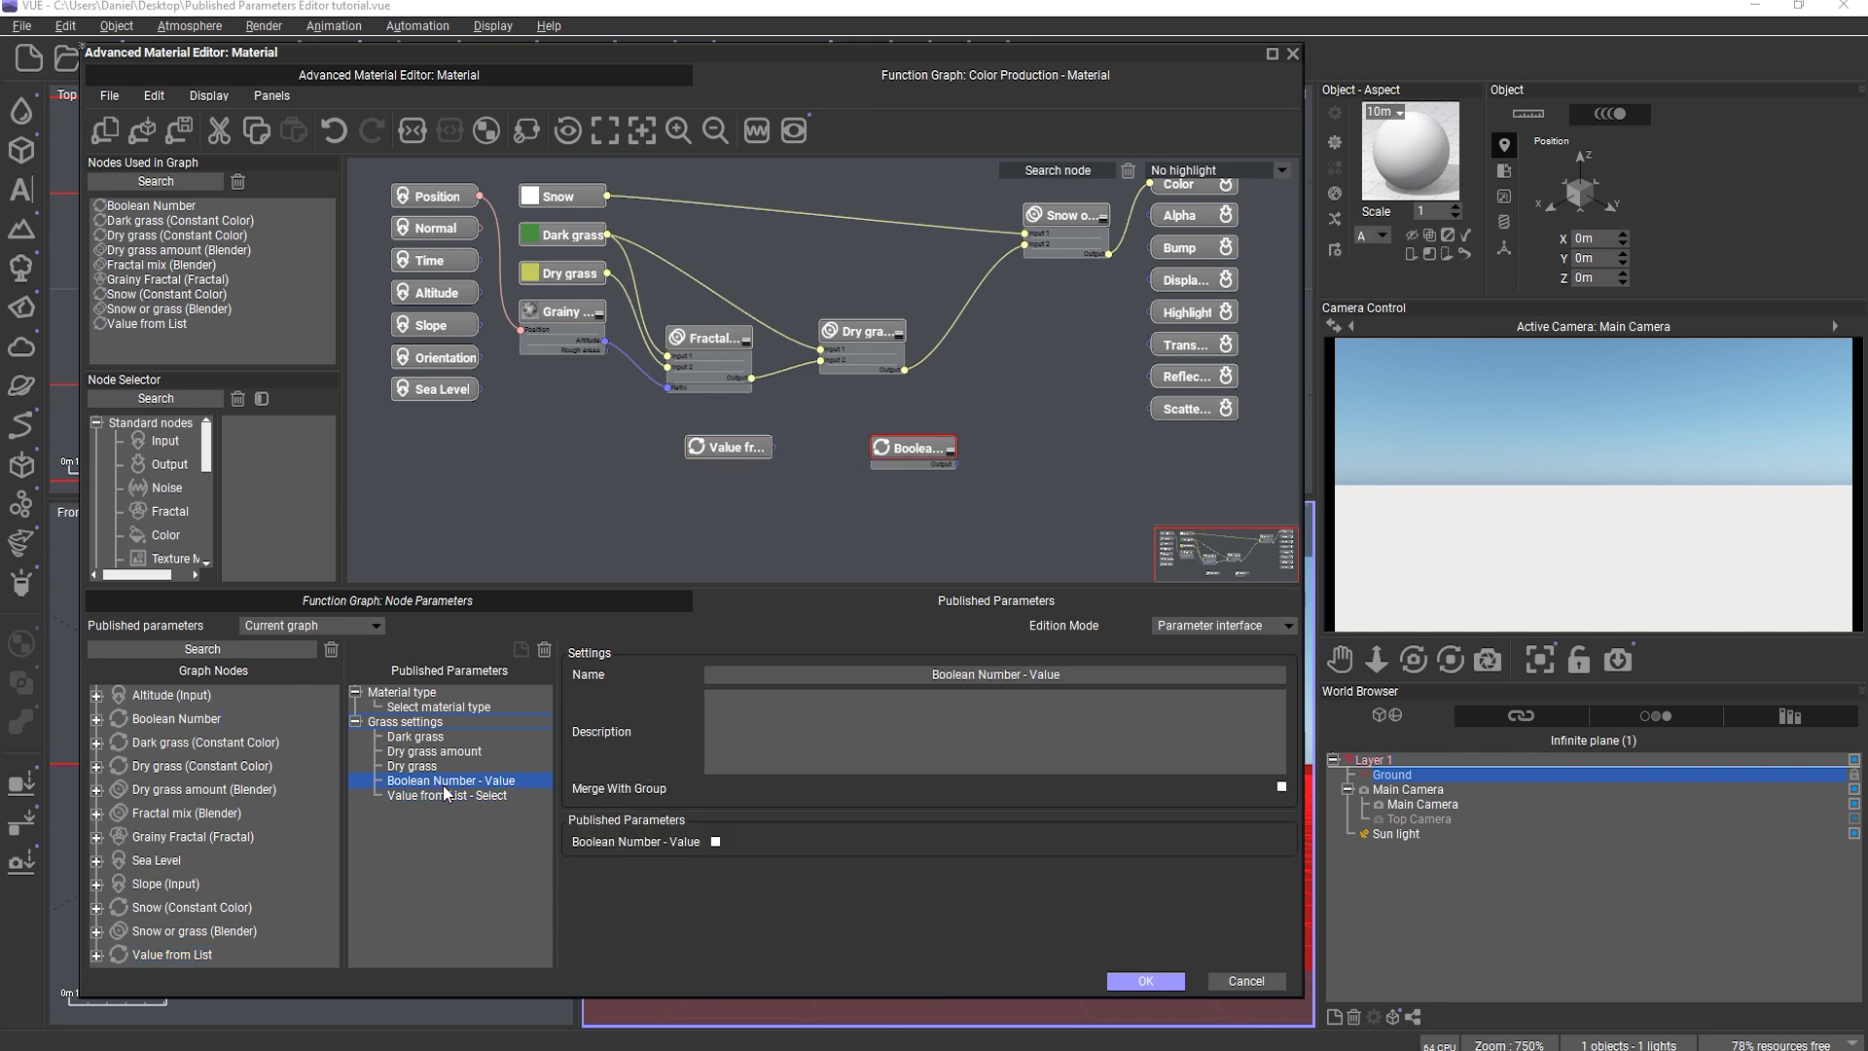
click(443, 796)
click(444, 782)
click(482, 796)
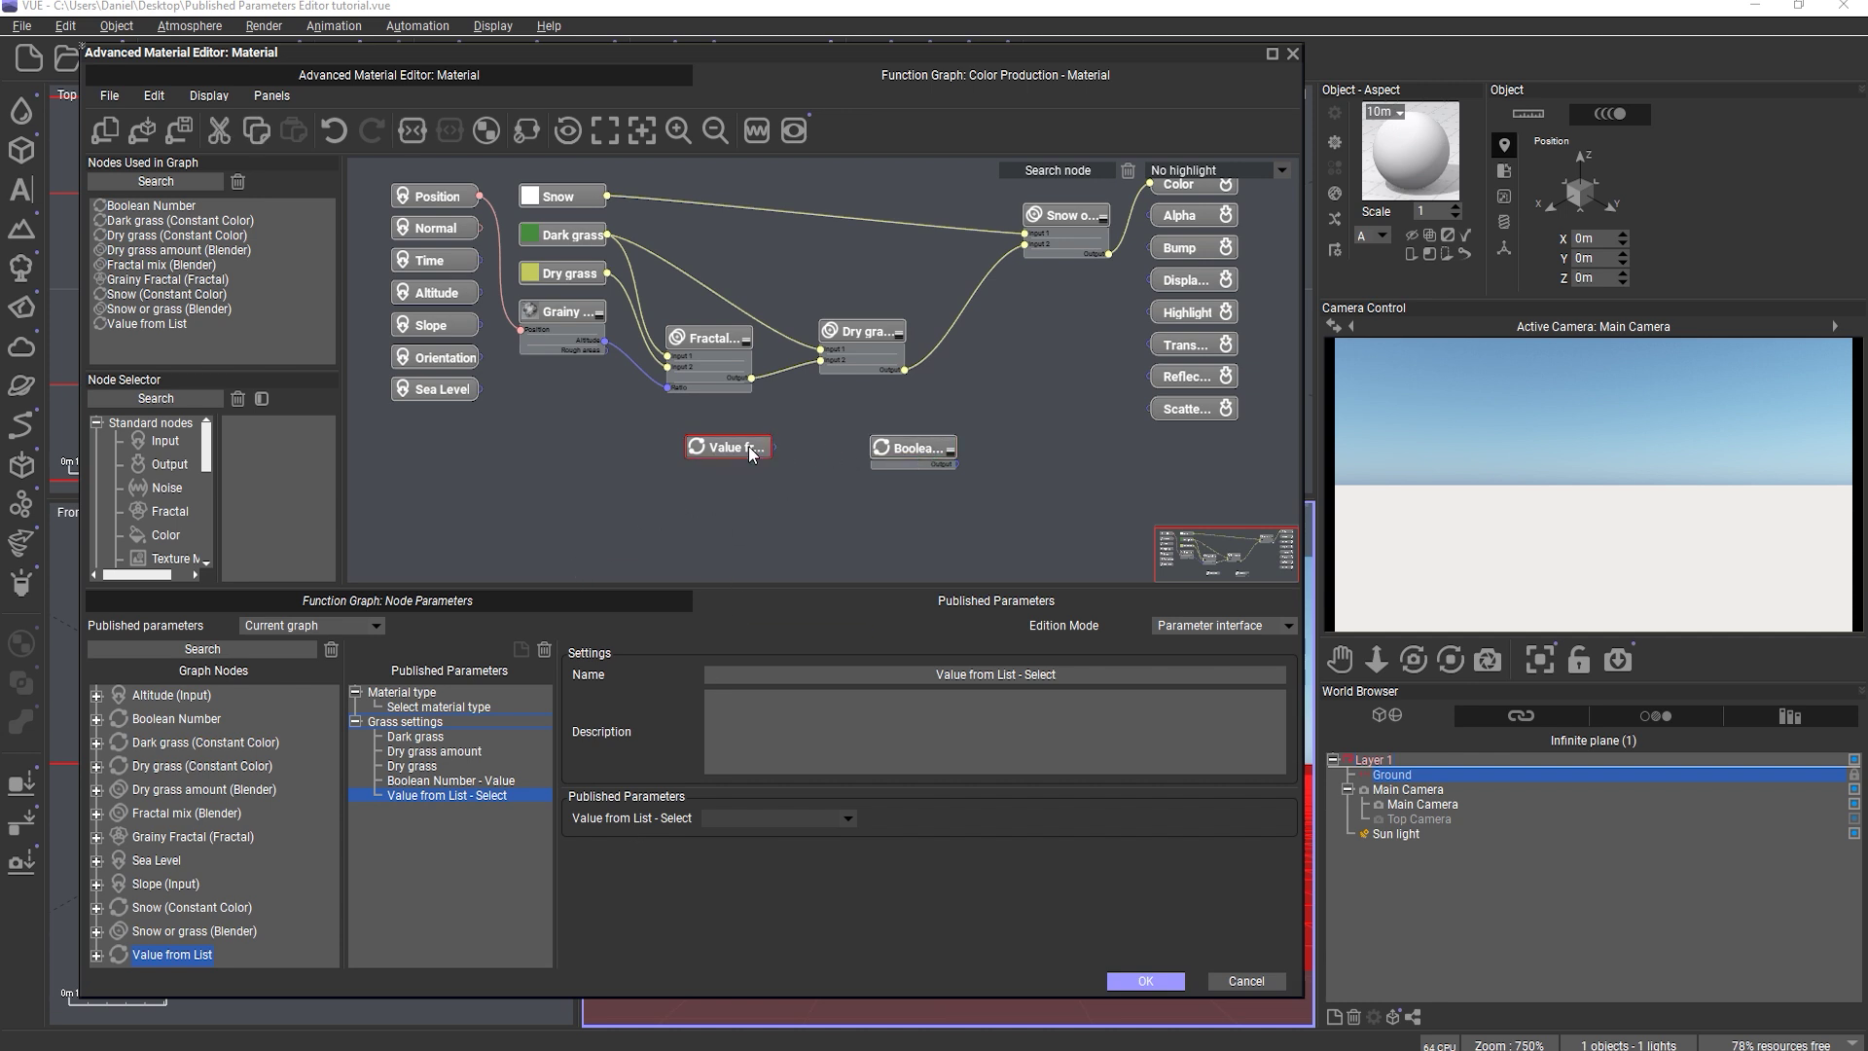
- Check the Boolean Number node's parameters, then give the Value from List's Select two default-named items displayed as radio buttons
click(911, 448)
click(543, 595)
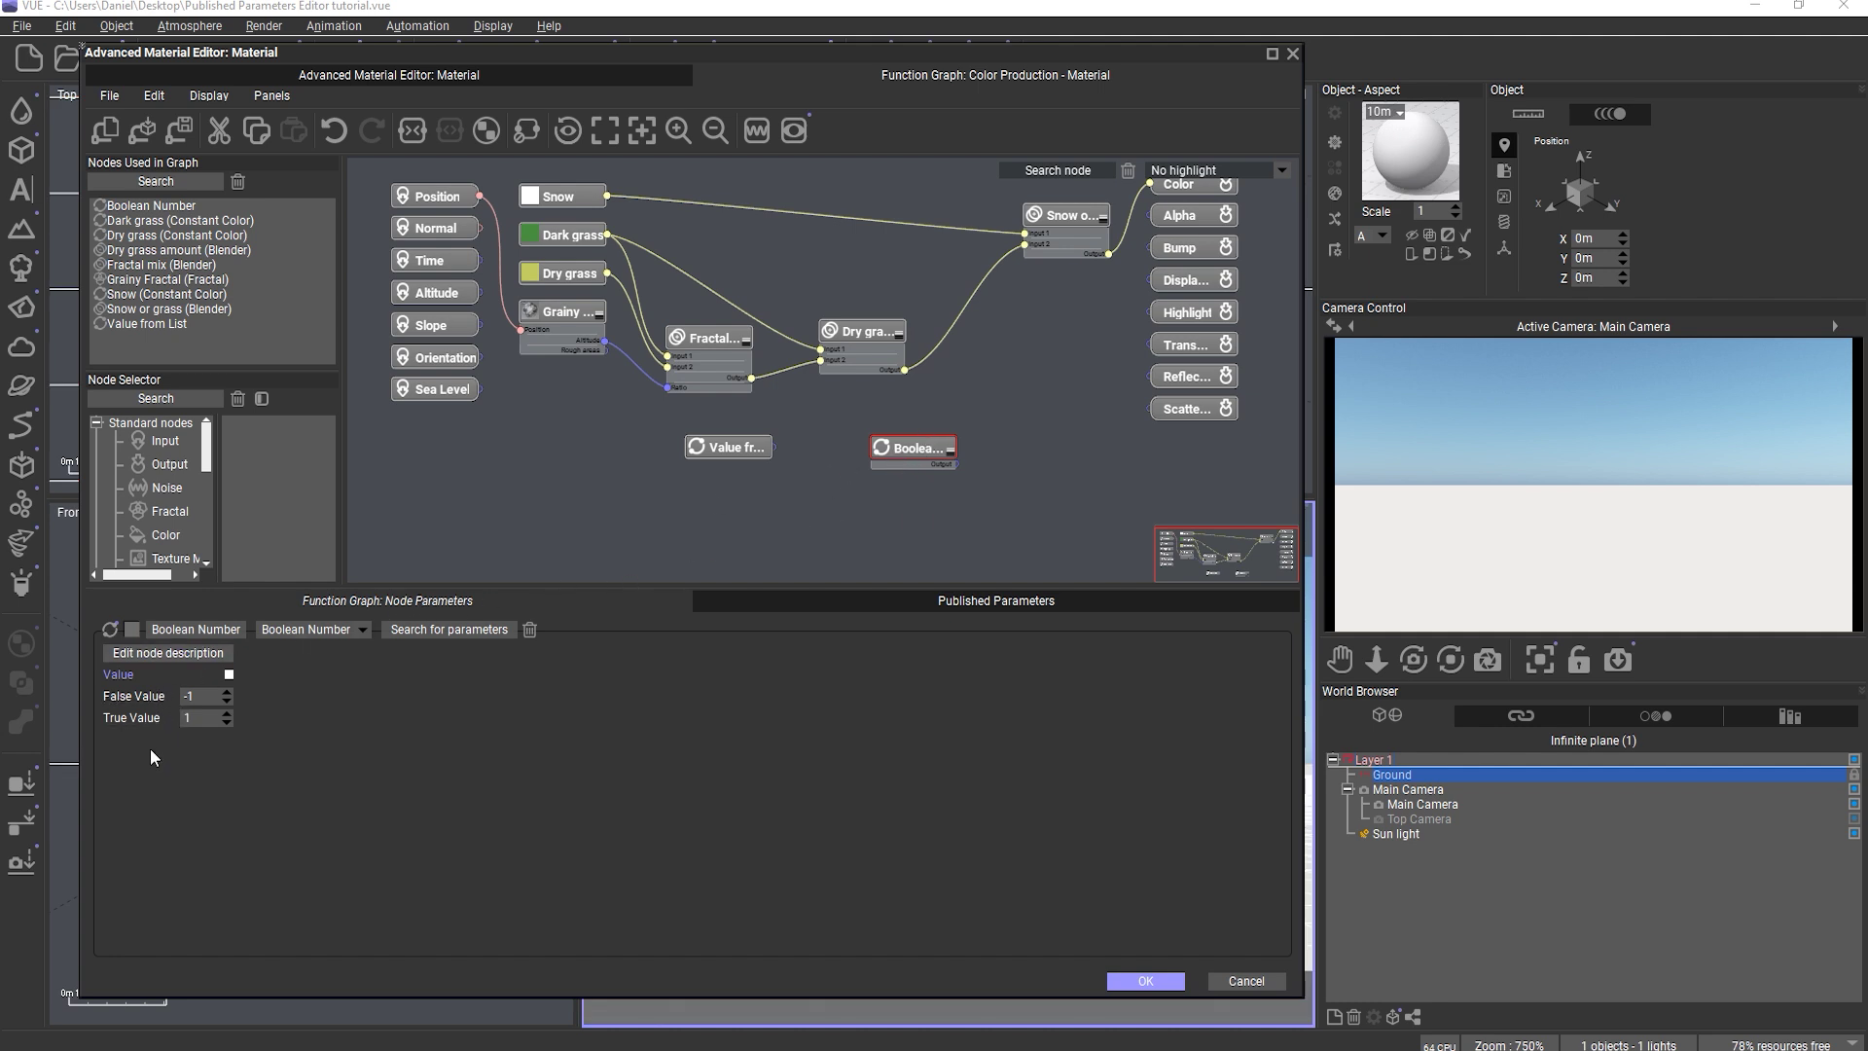
click(703, 450)
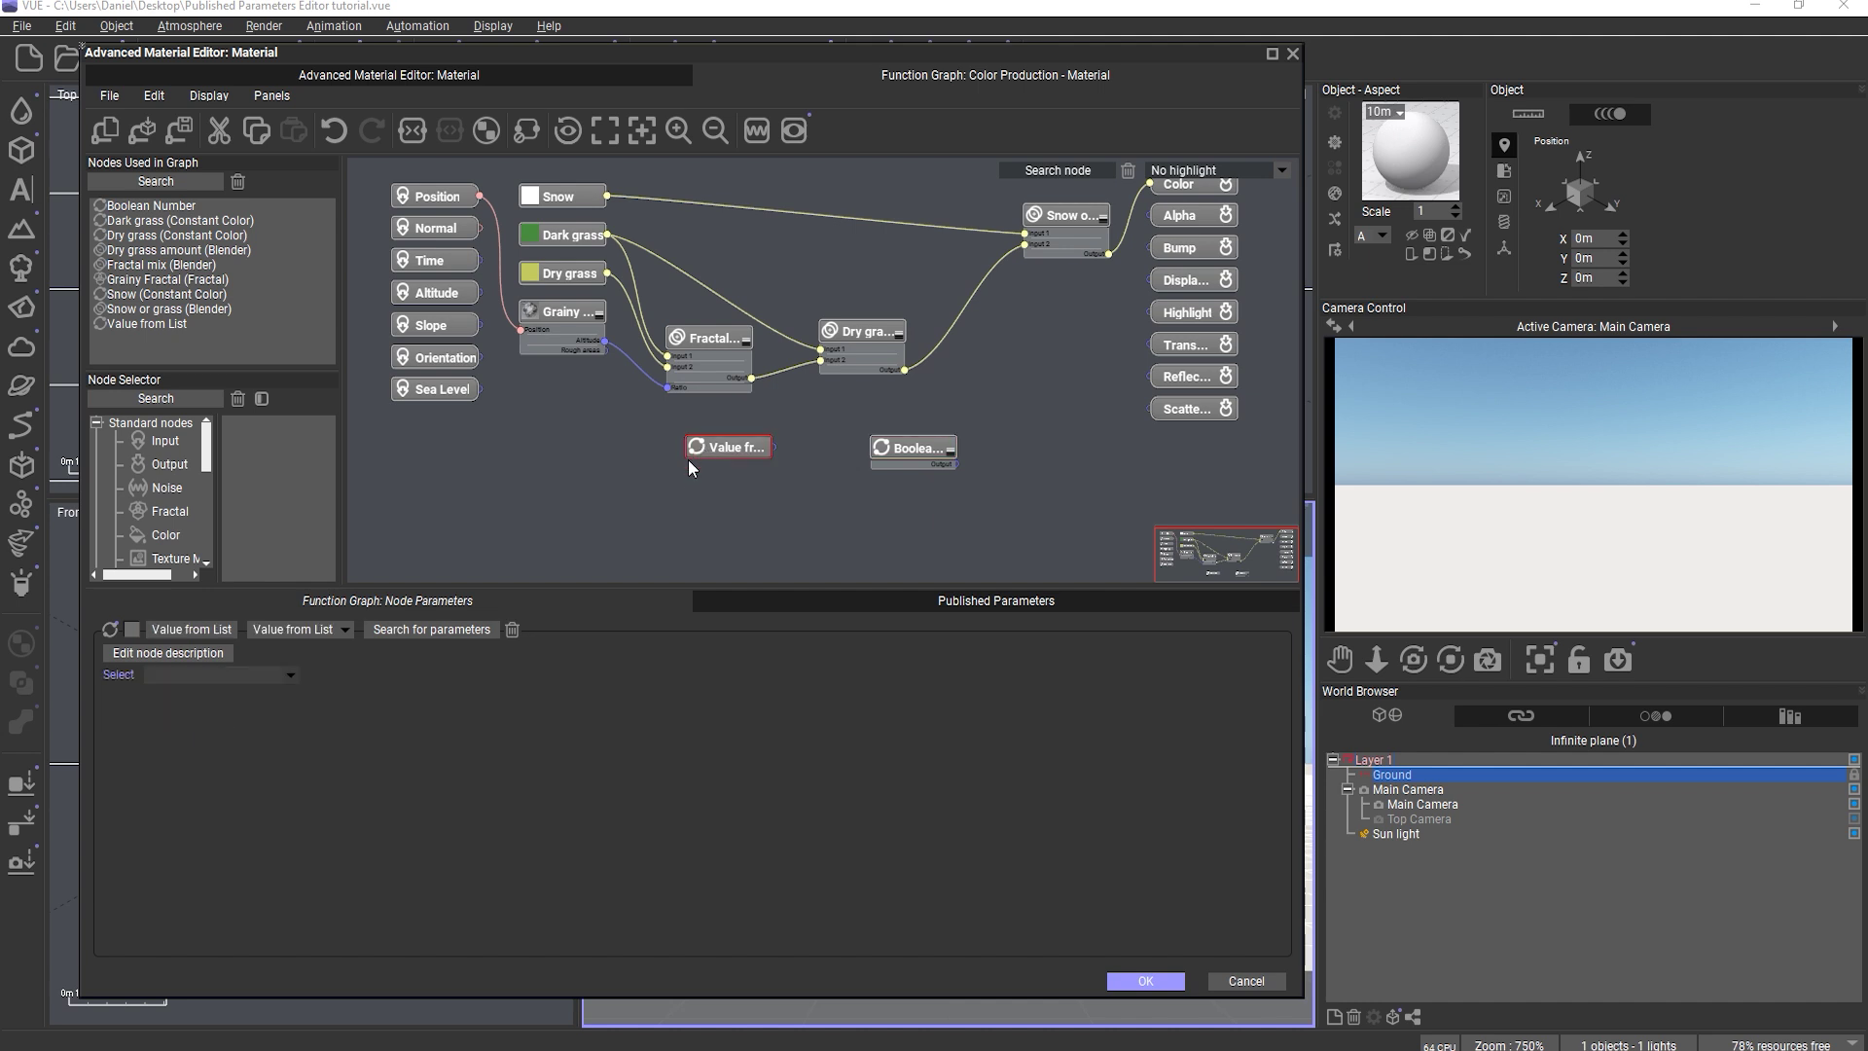
click(120, 675)
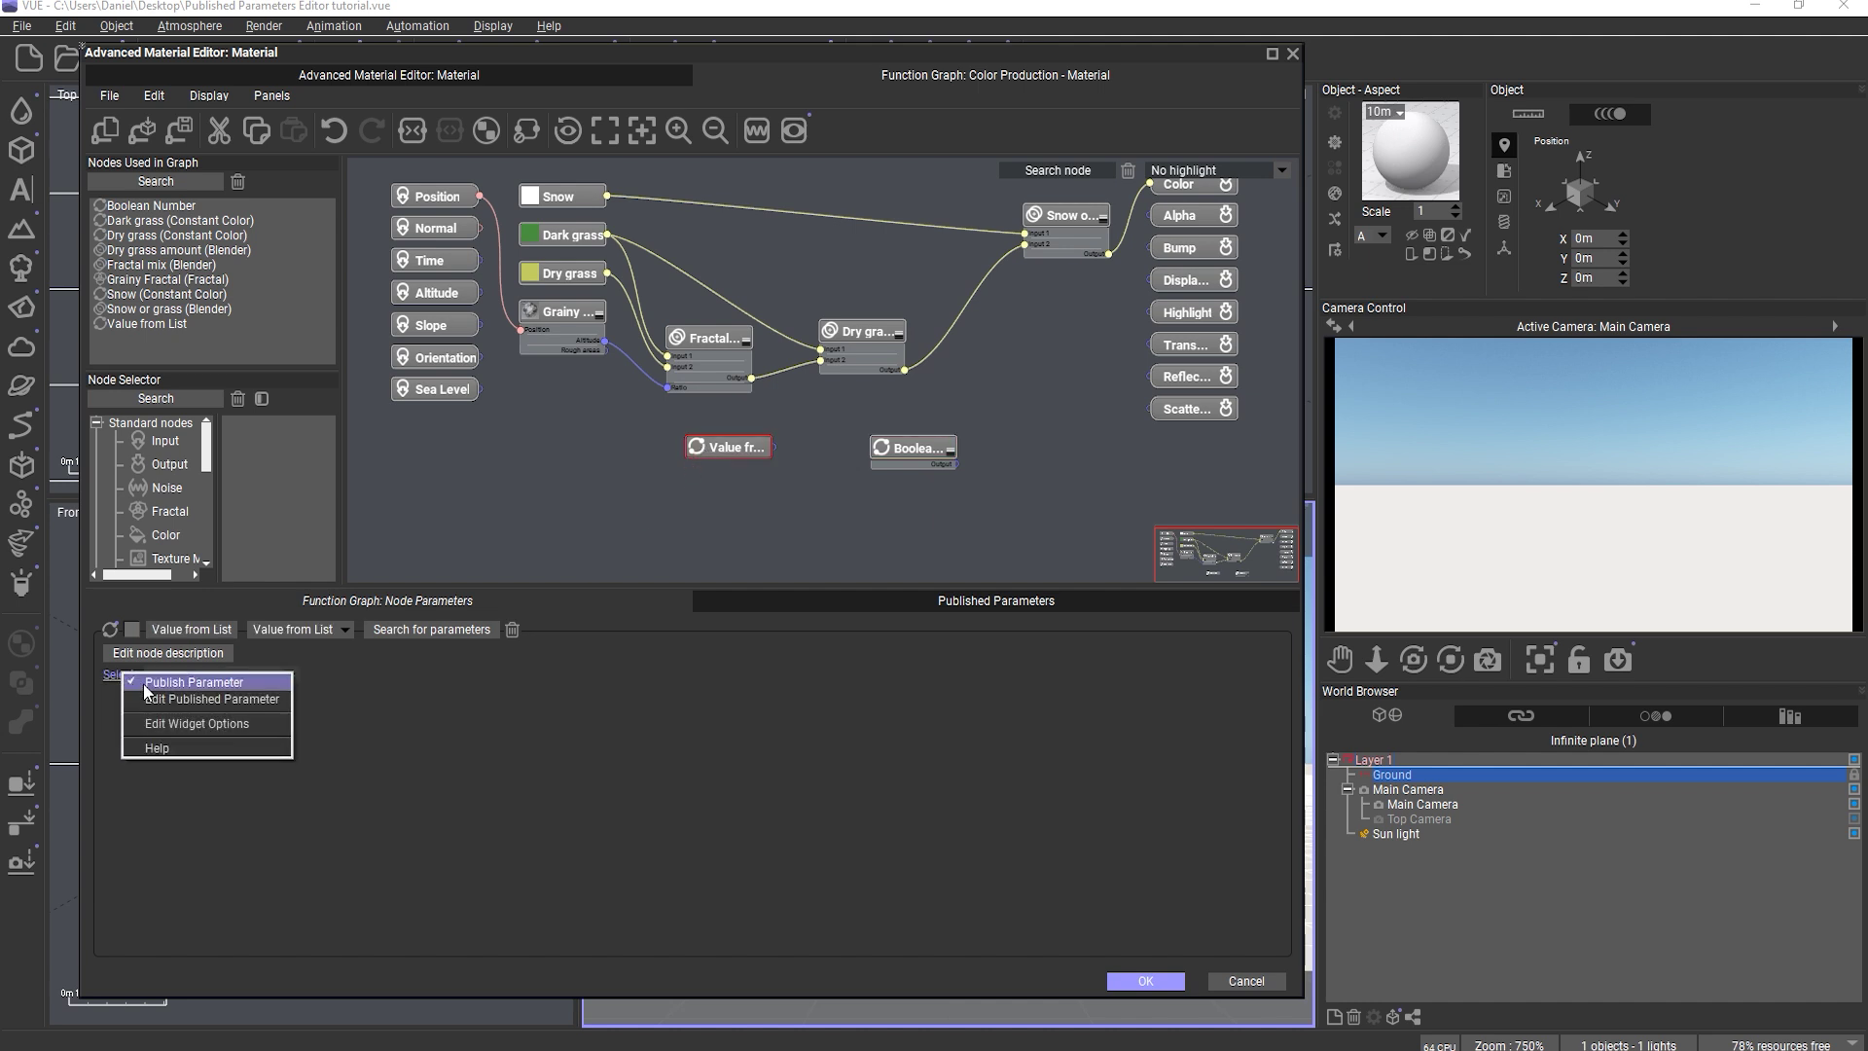
click(201, 723)
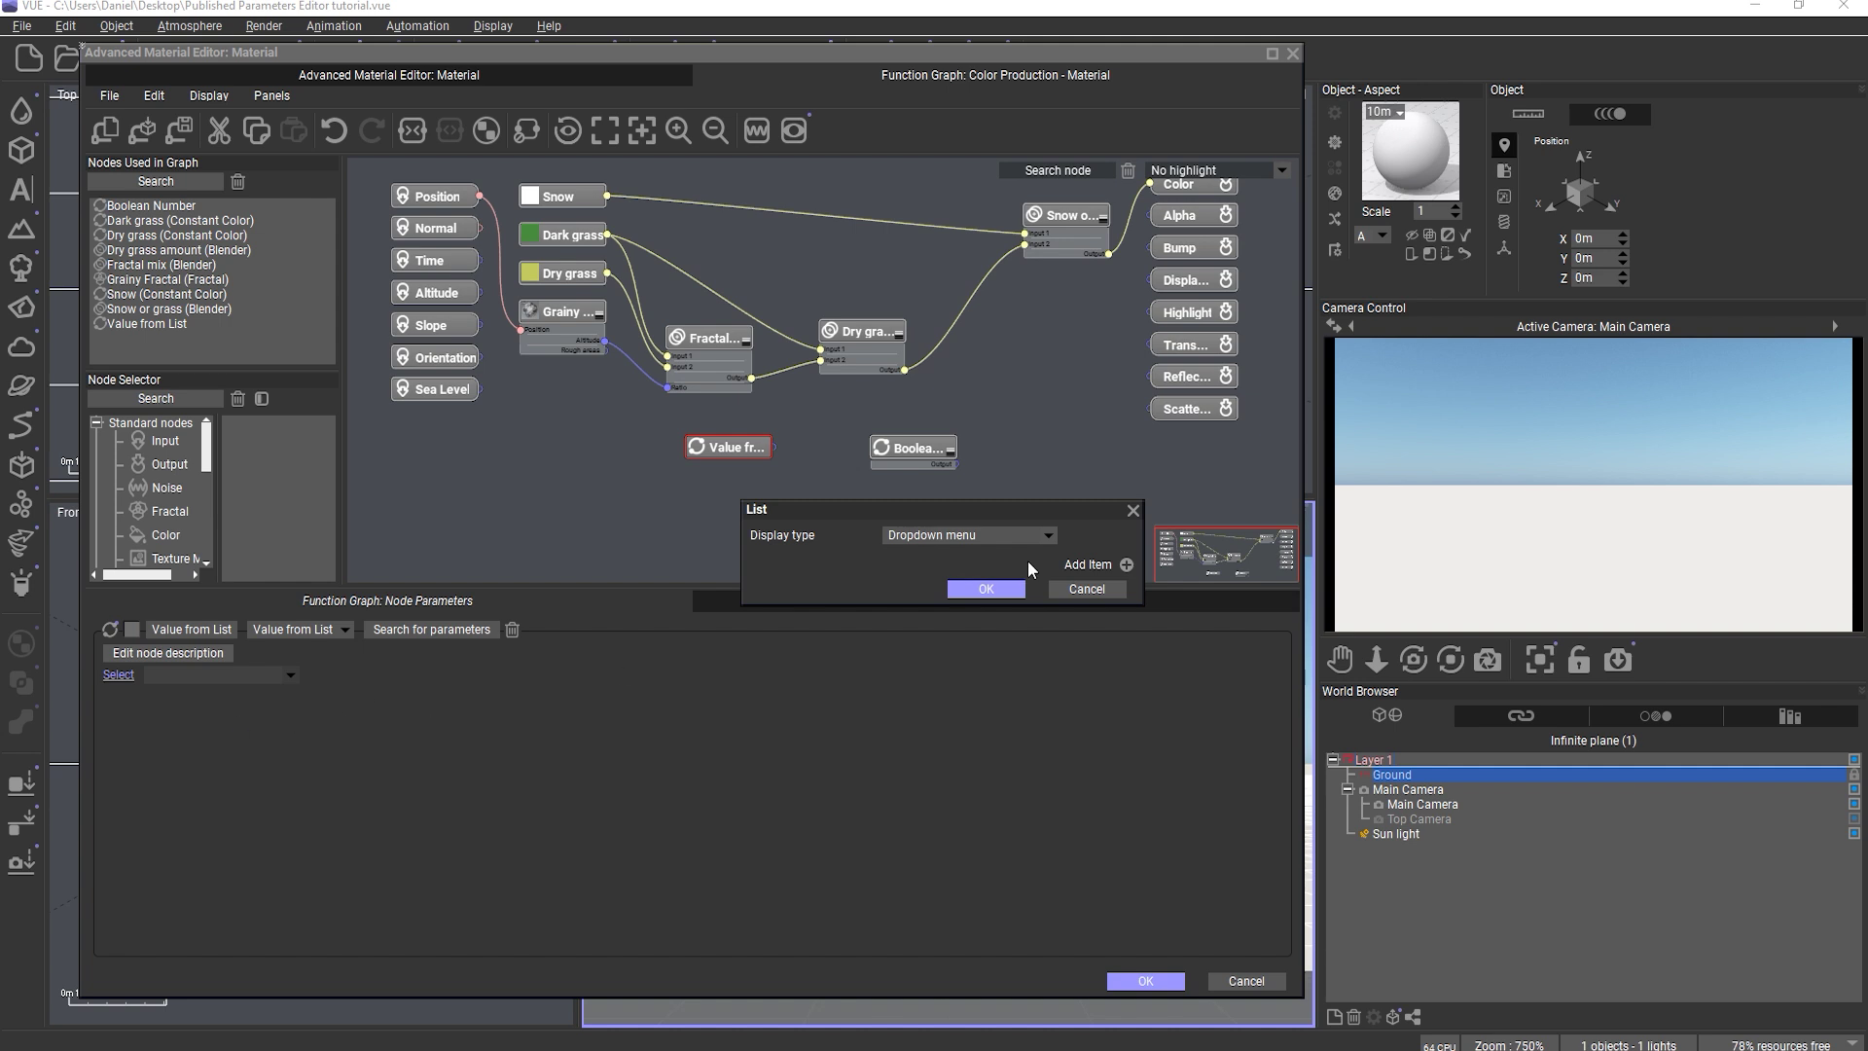
click(1124, 564)
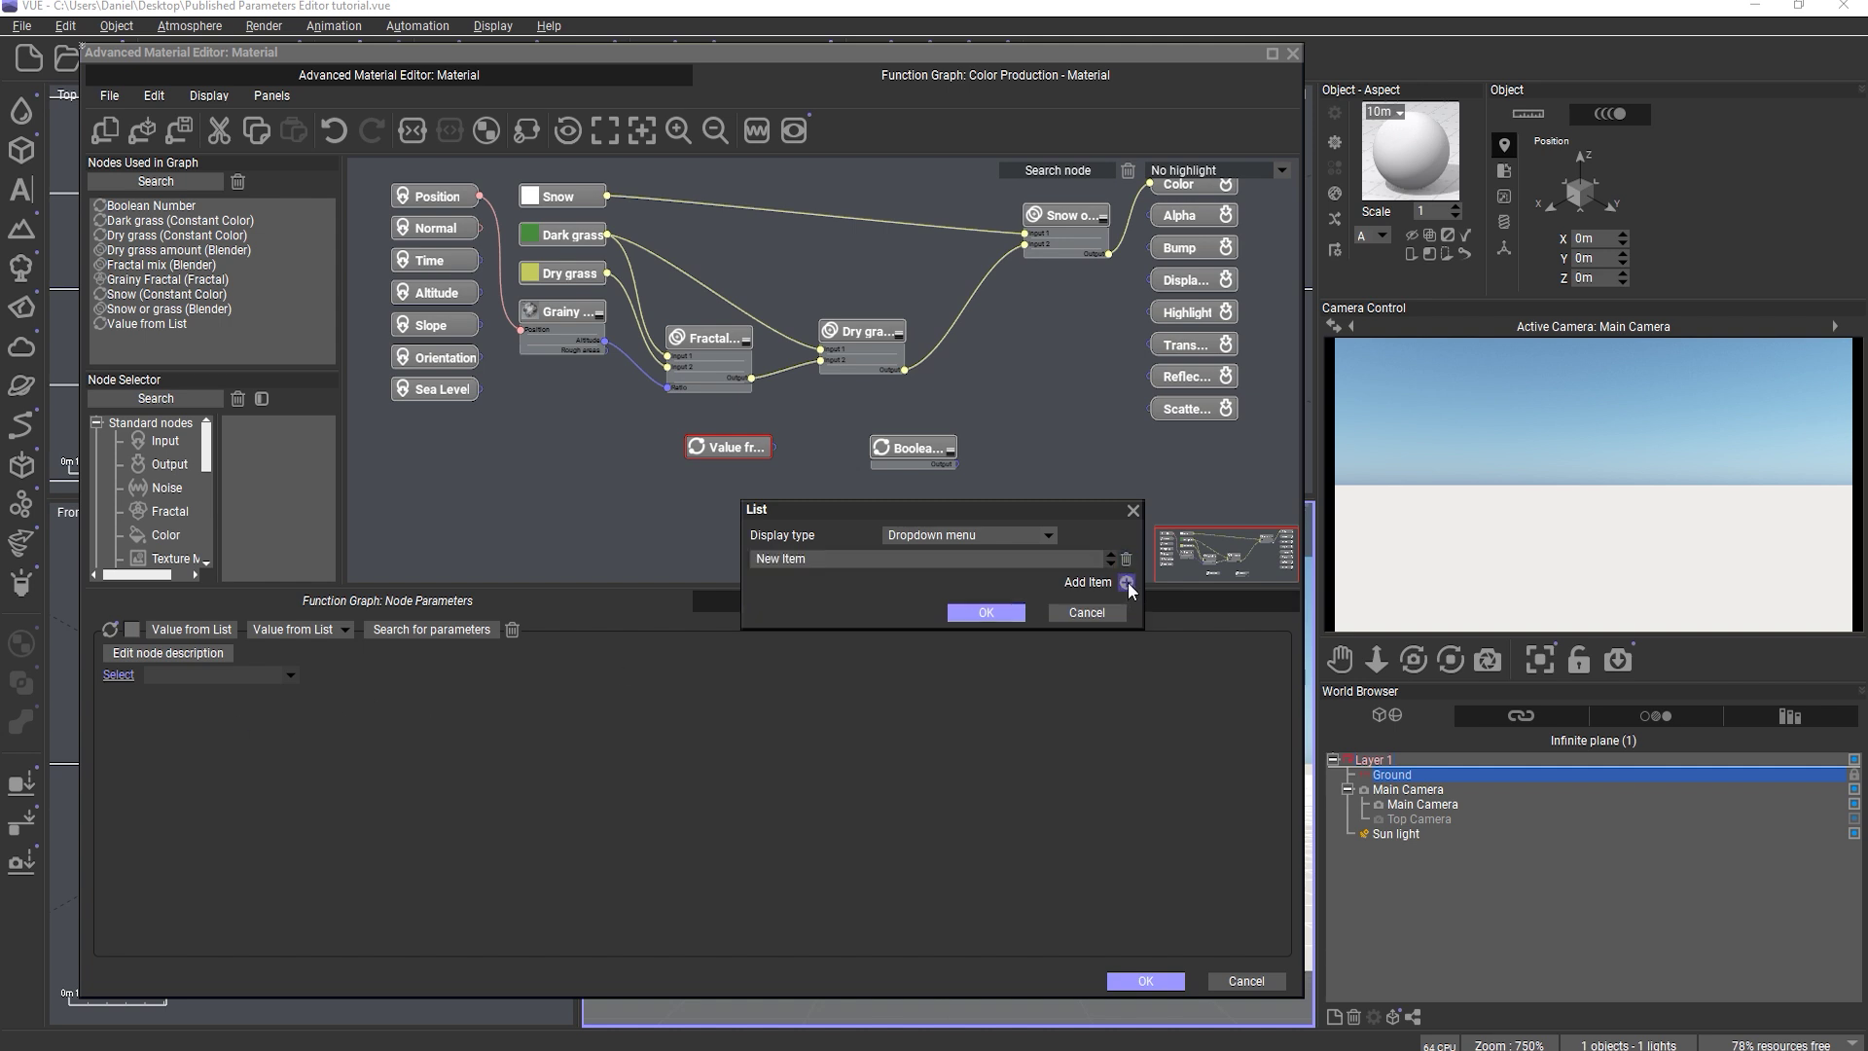
click(1128, 582)
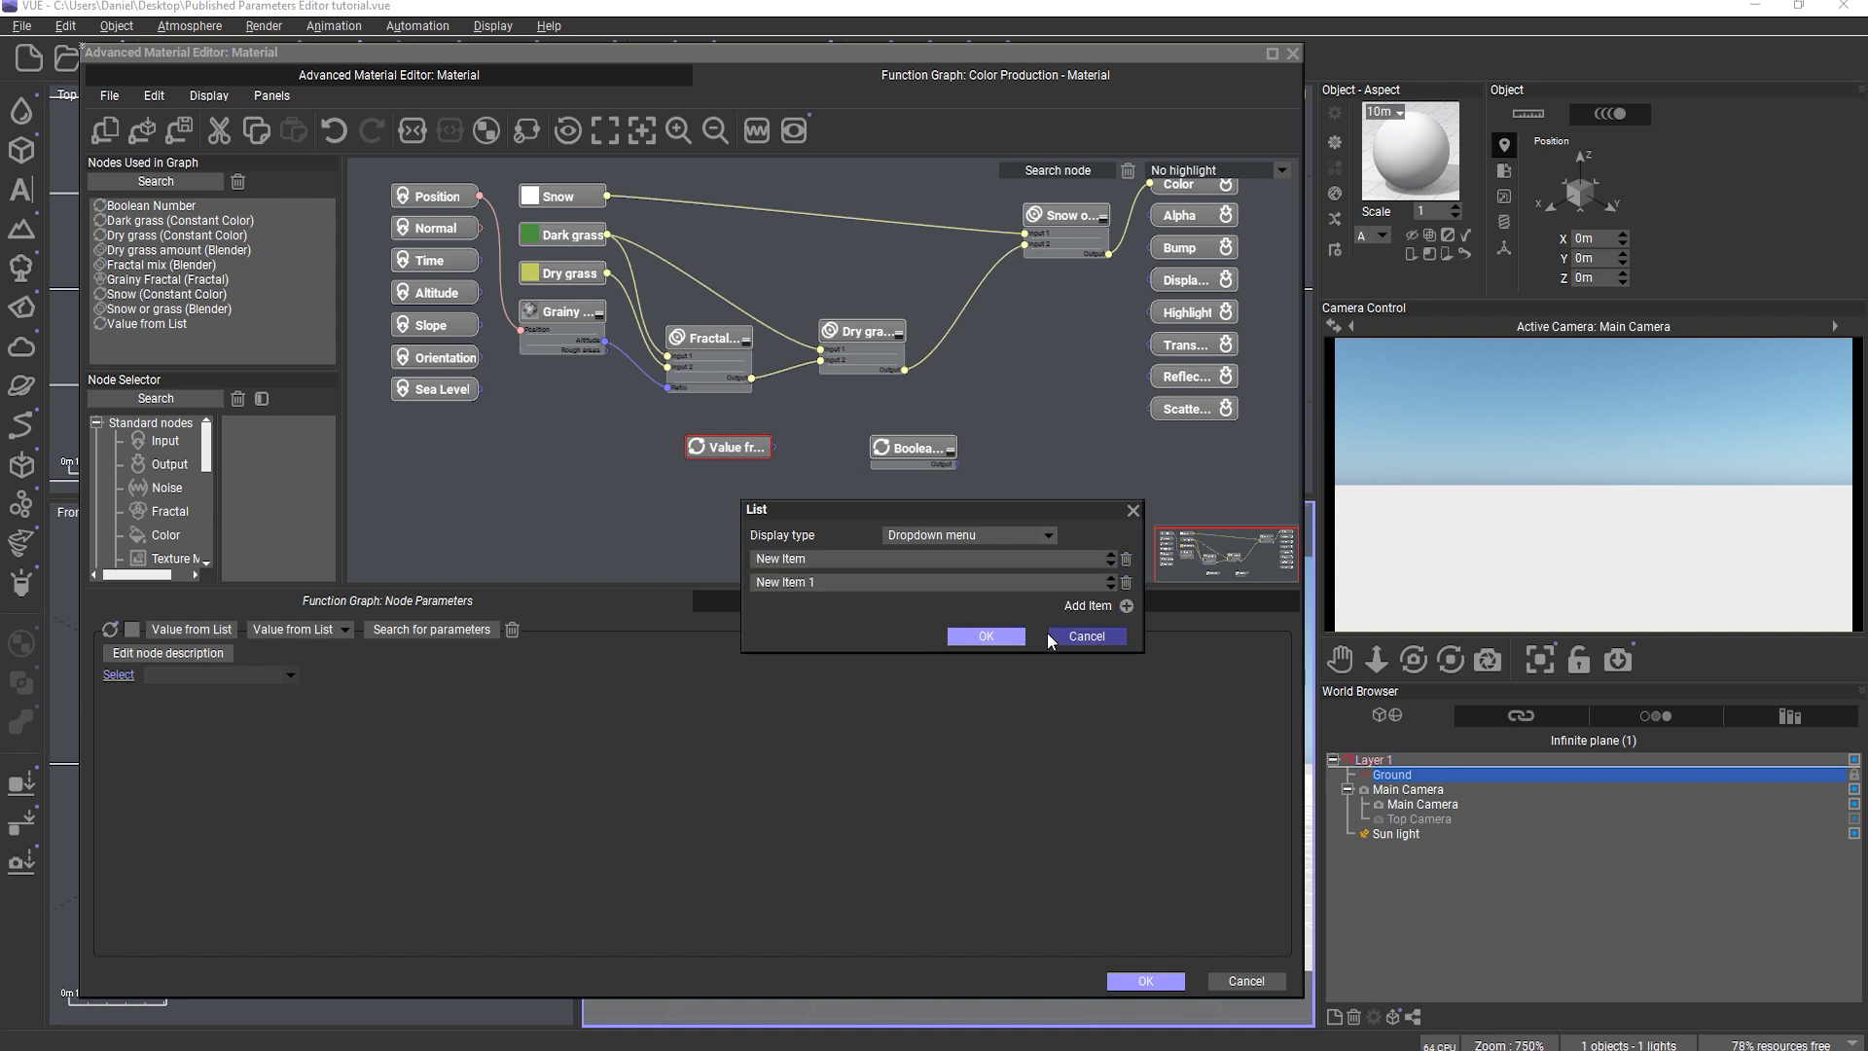
click(1048, 536)
click(1000, 558)
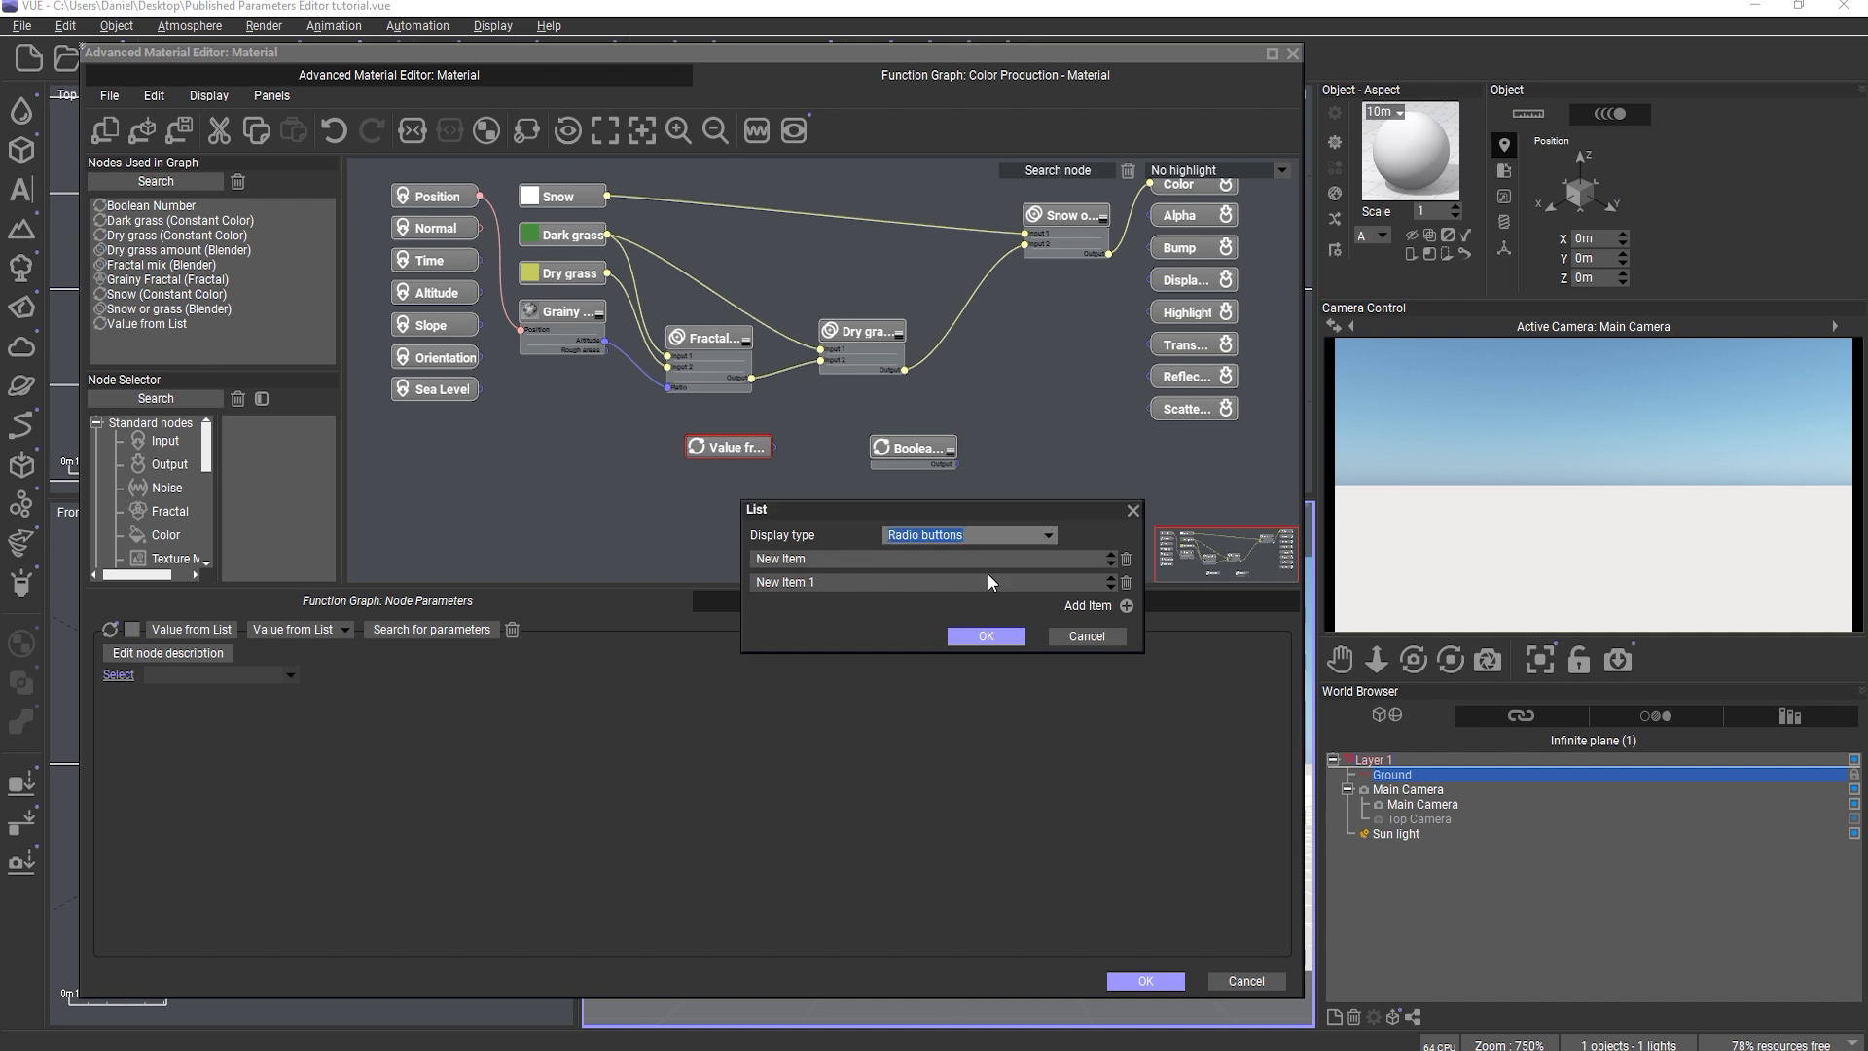
click(985, 636)
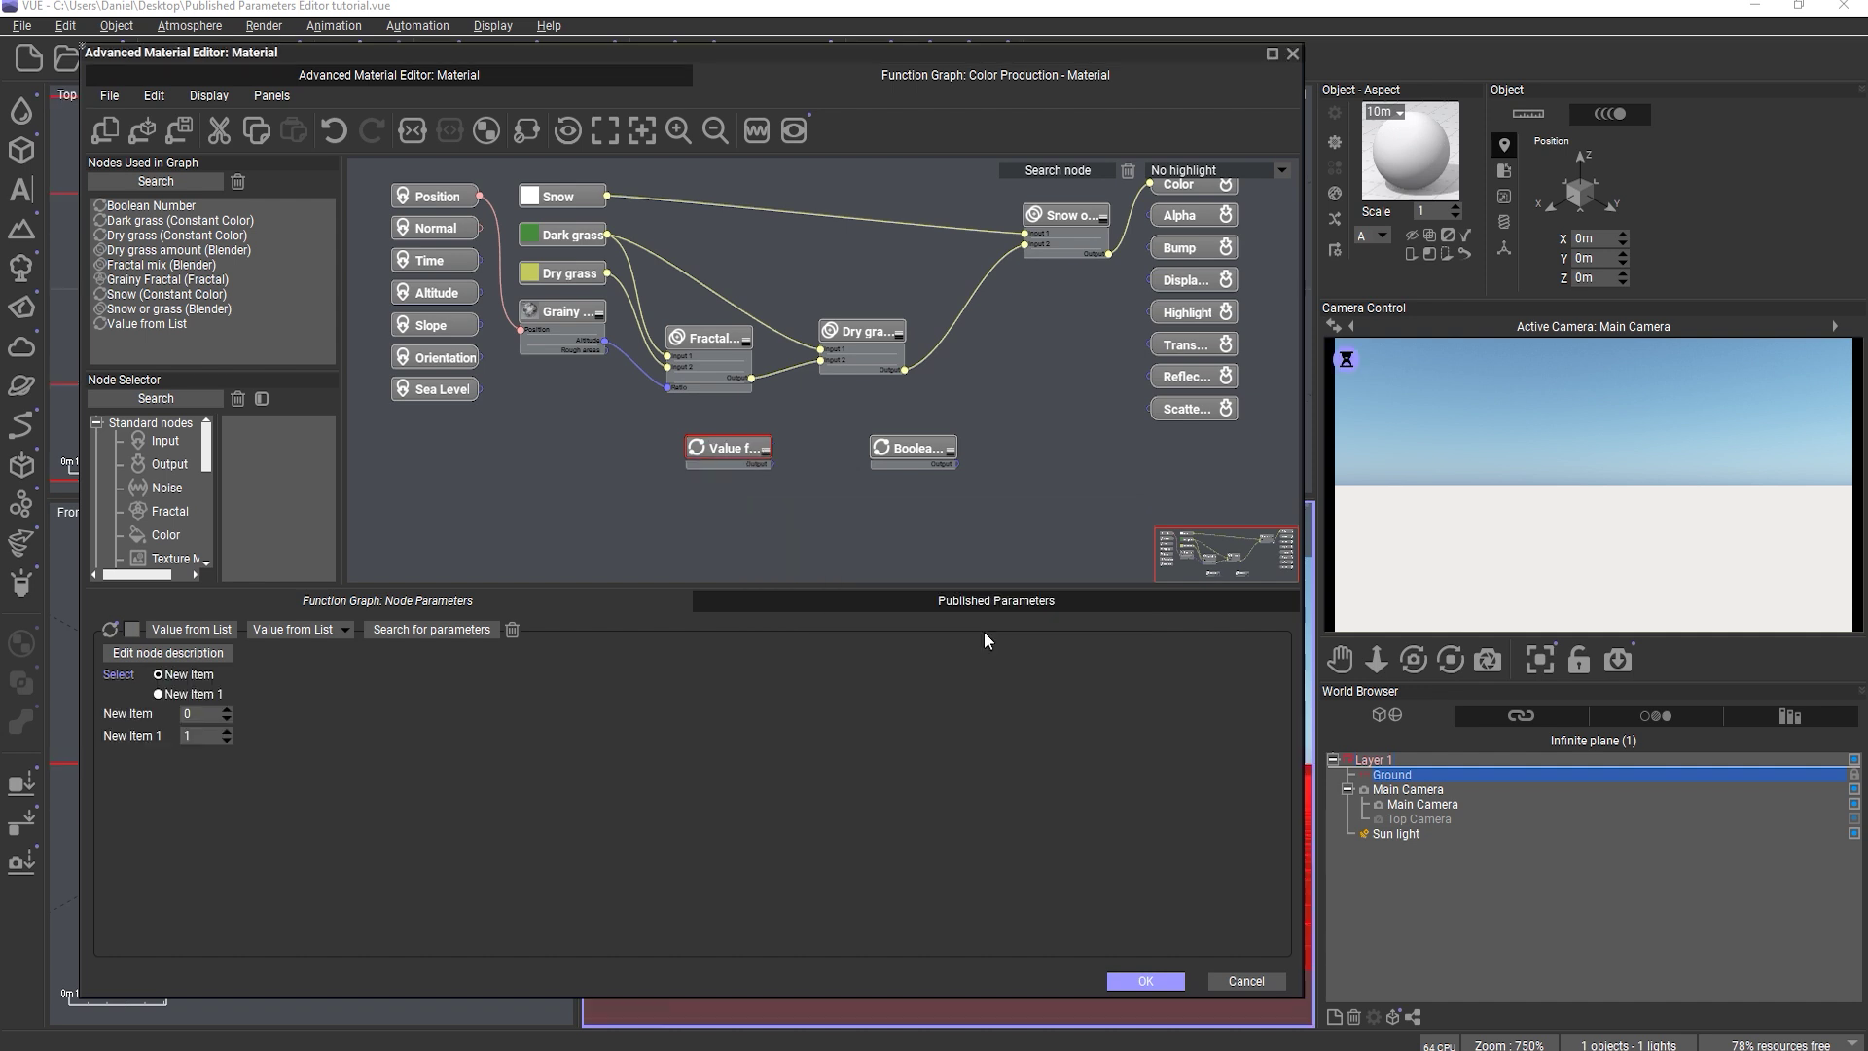
- Inspect the Value from List's item values, expand the node to show its item inputs, and return to its published parameter settings
click(199, 716)
key(Tab)
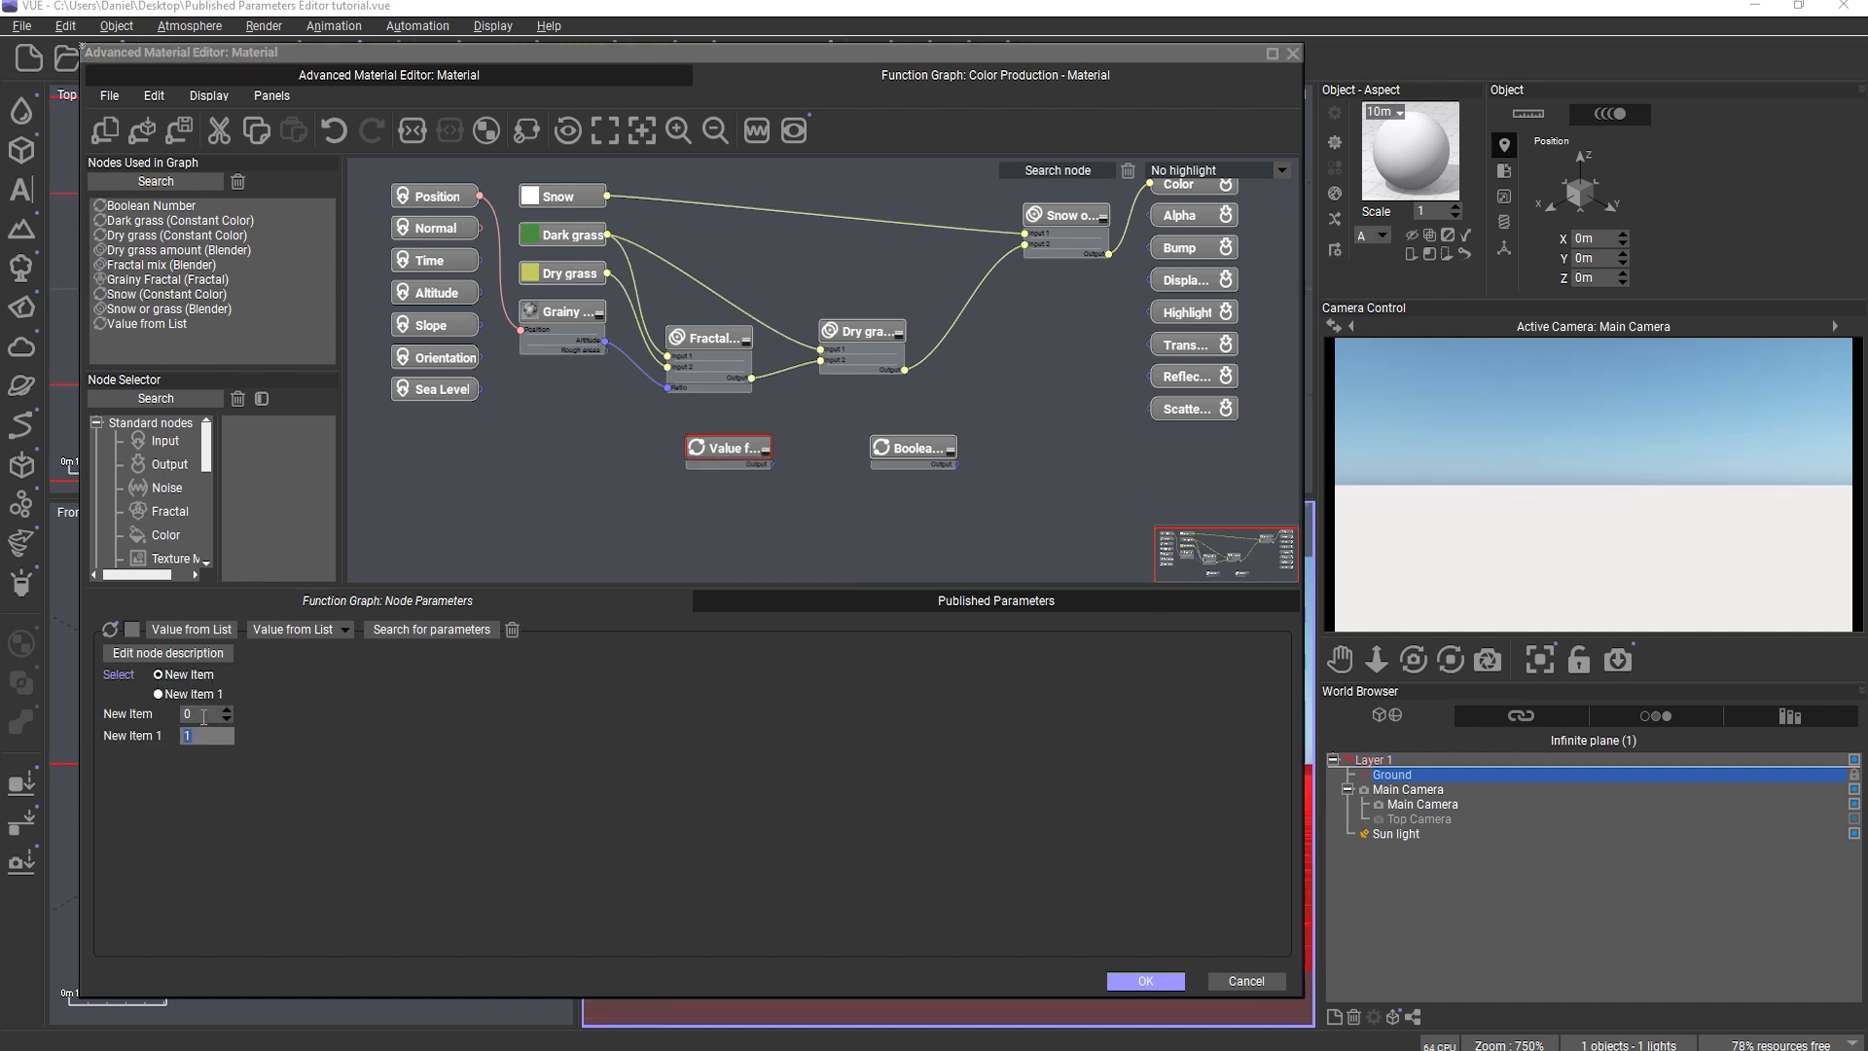
click(769, 455)
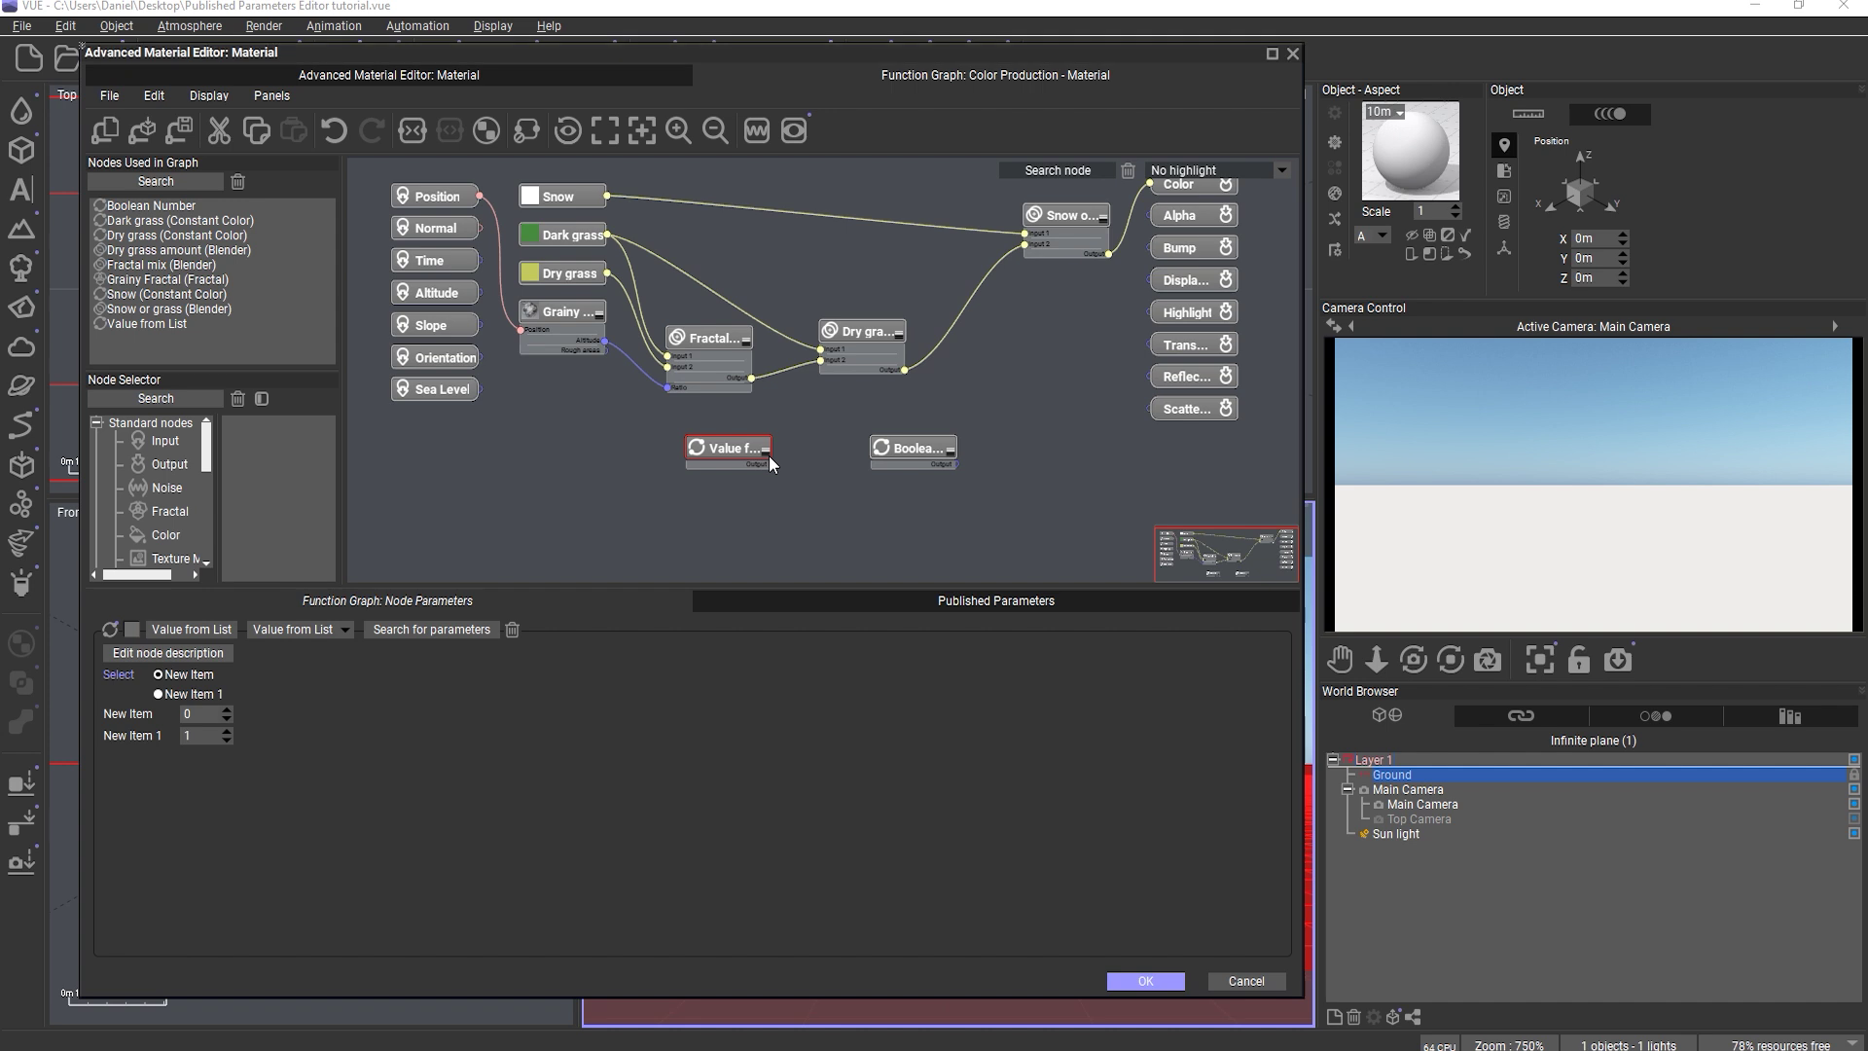
click(765, 451)
scroll(688, 488, up, 4)
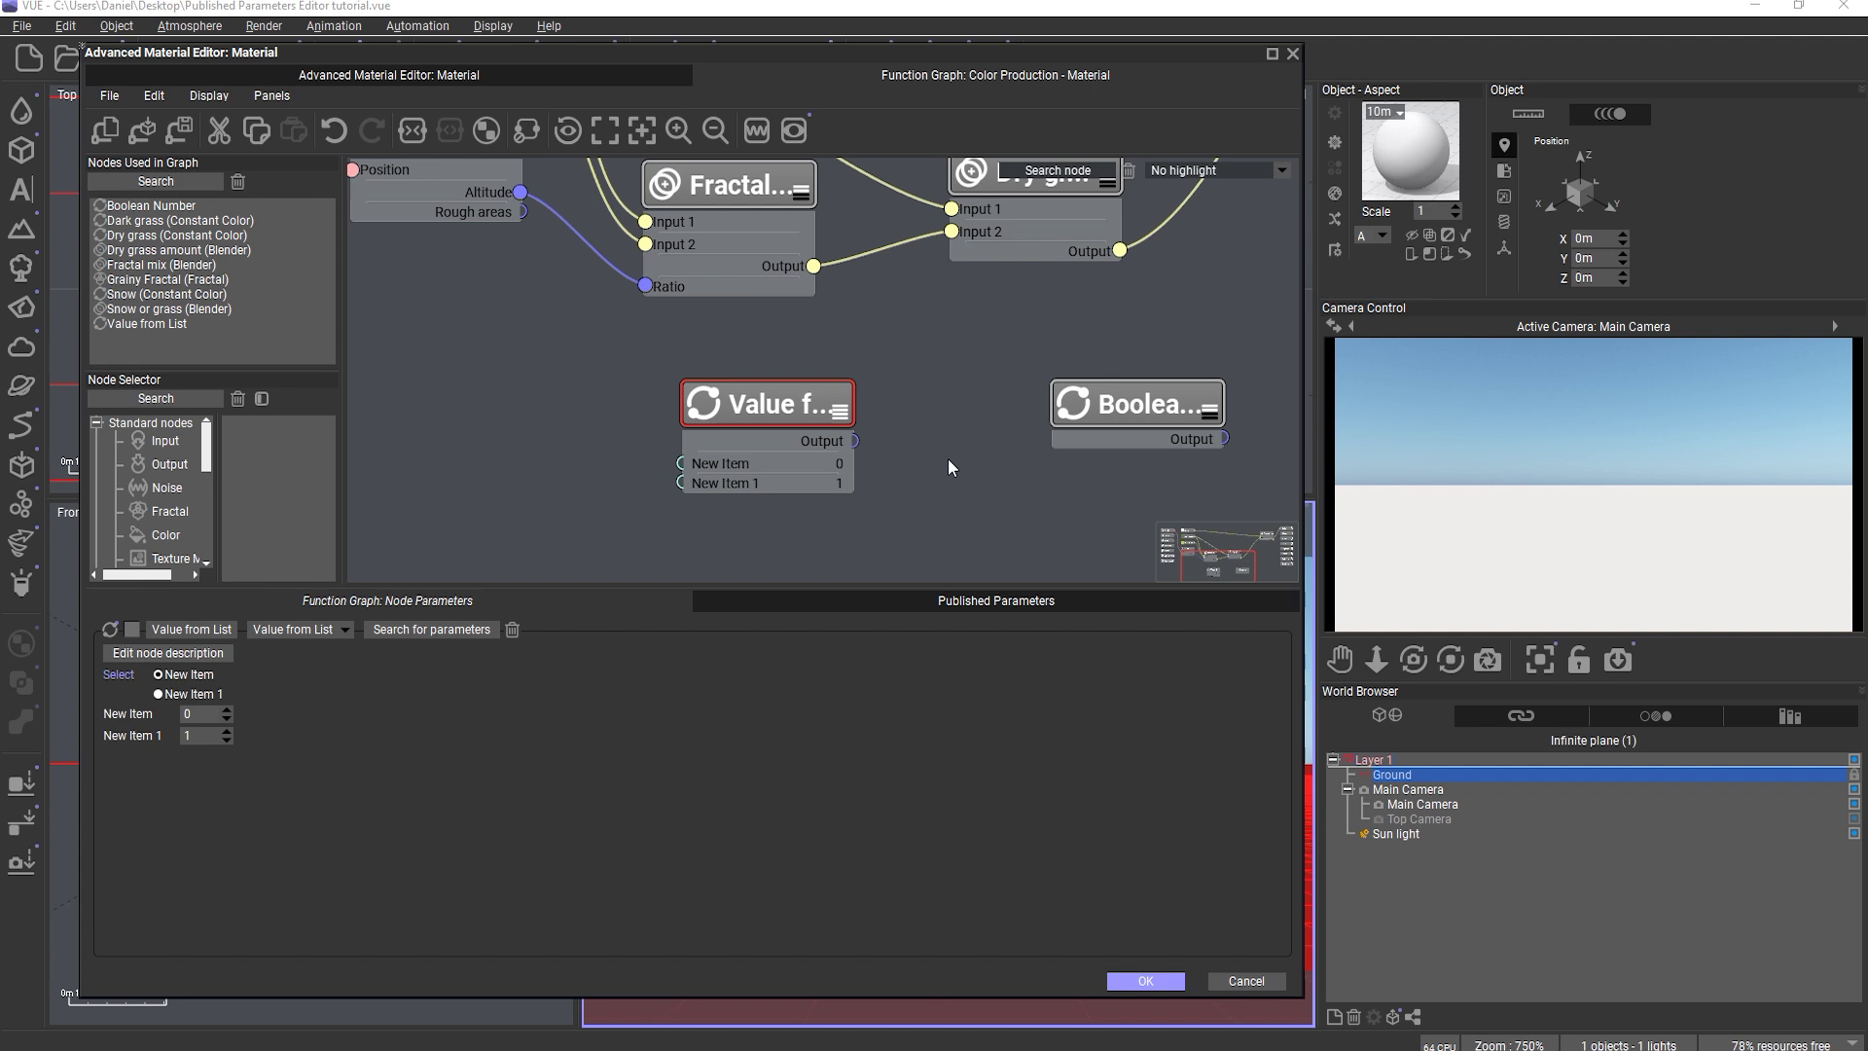
scroll(947, 458, down, 8)
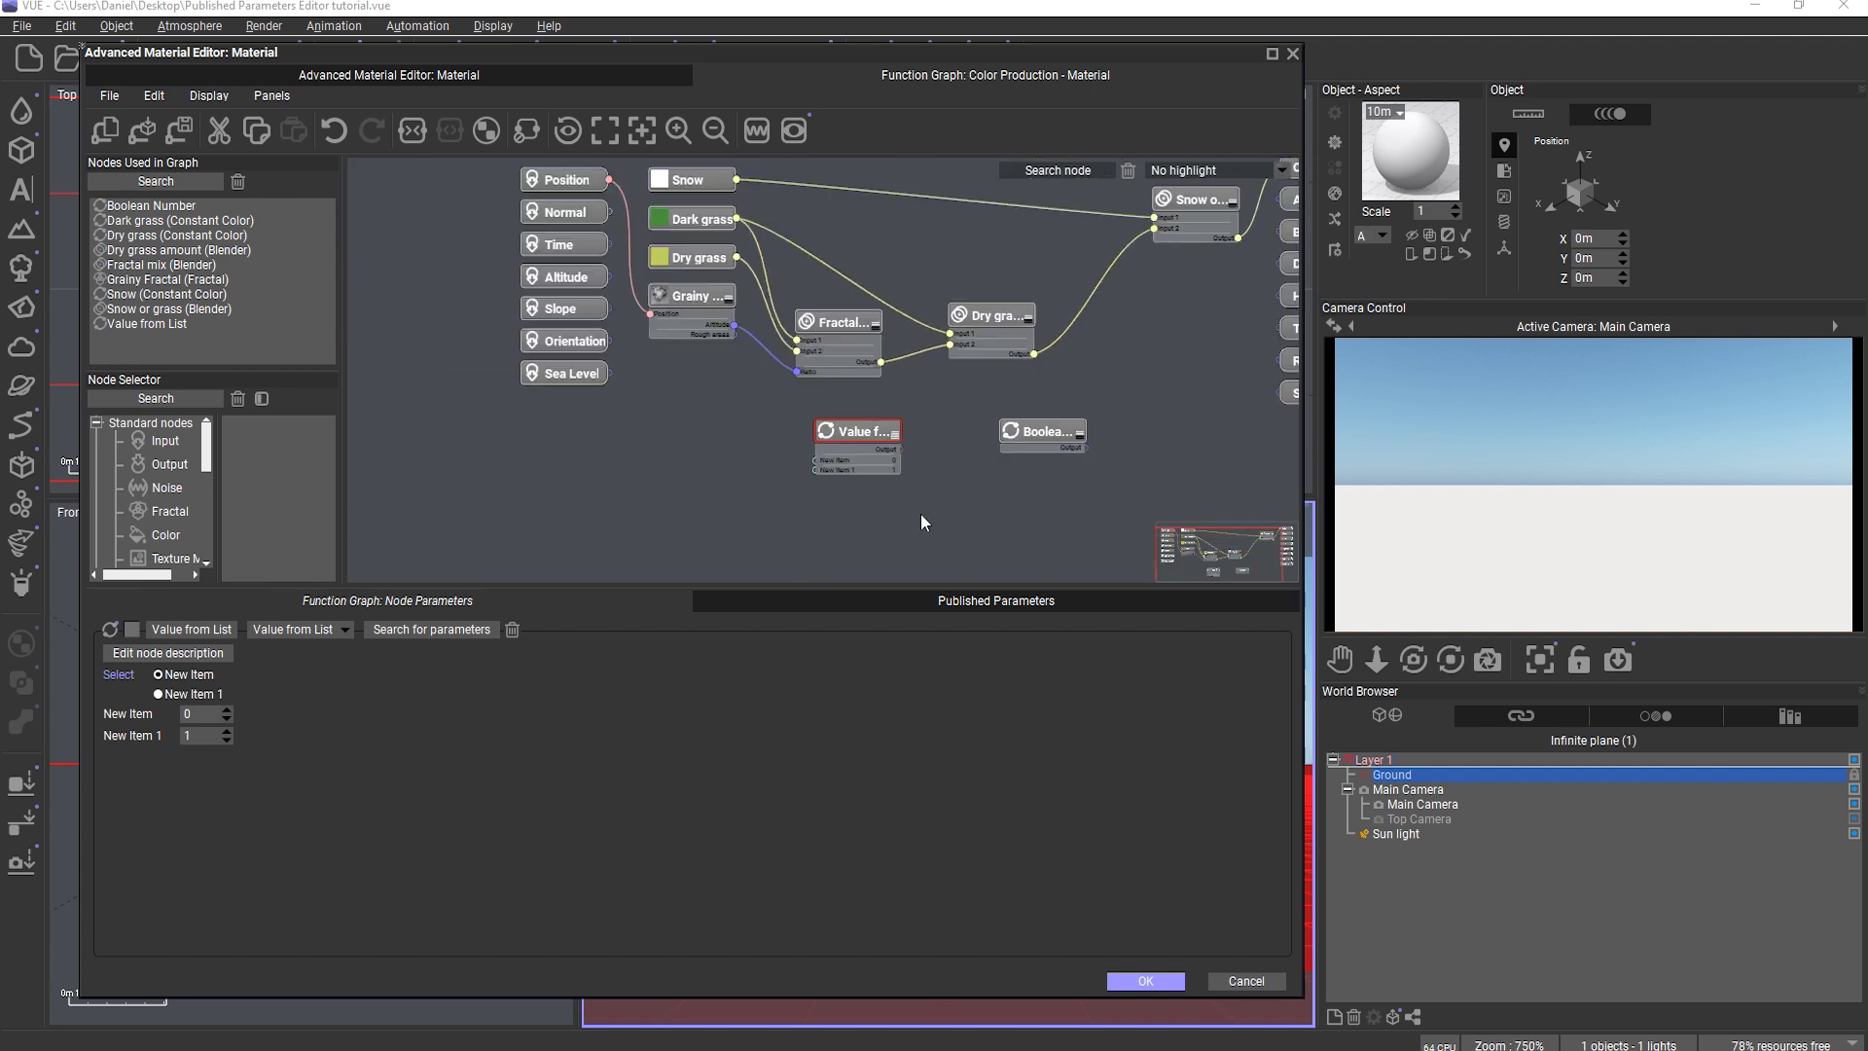
click(861, 595)
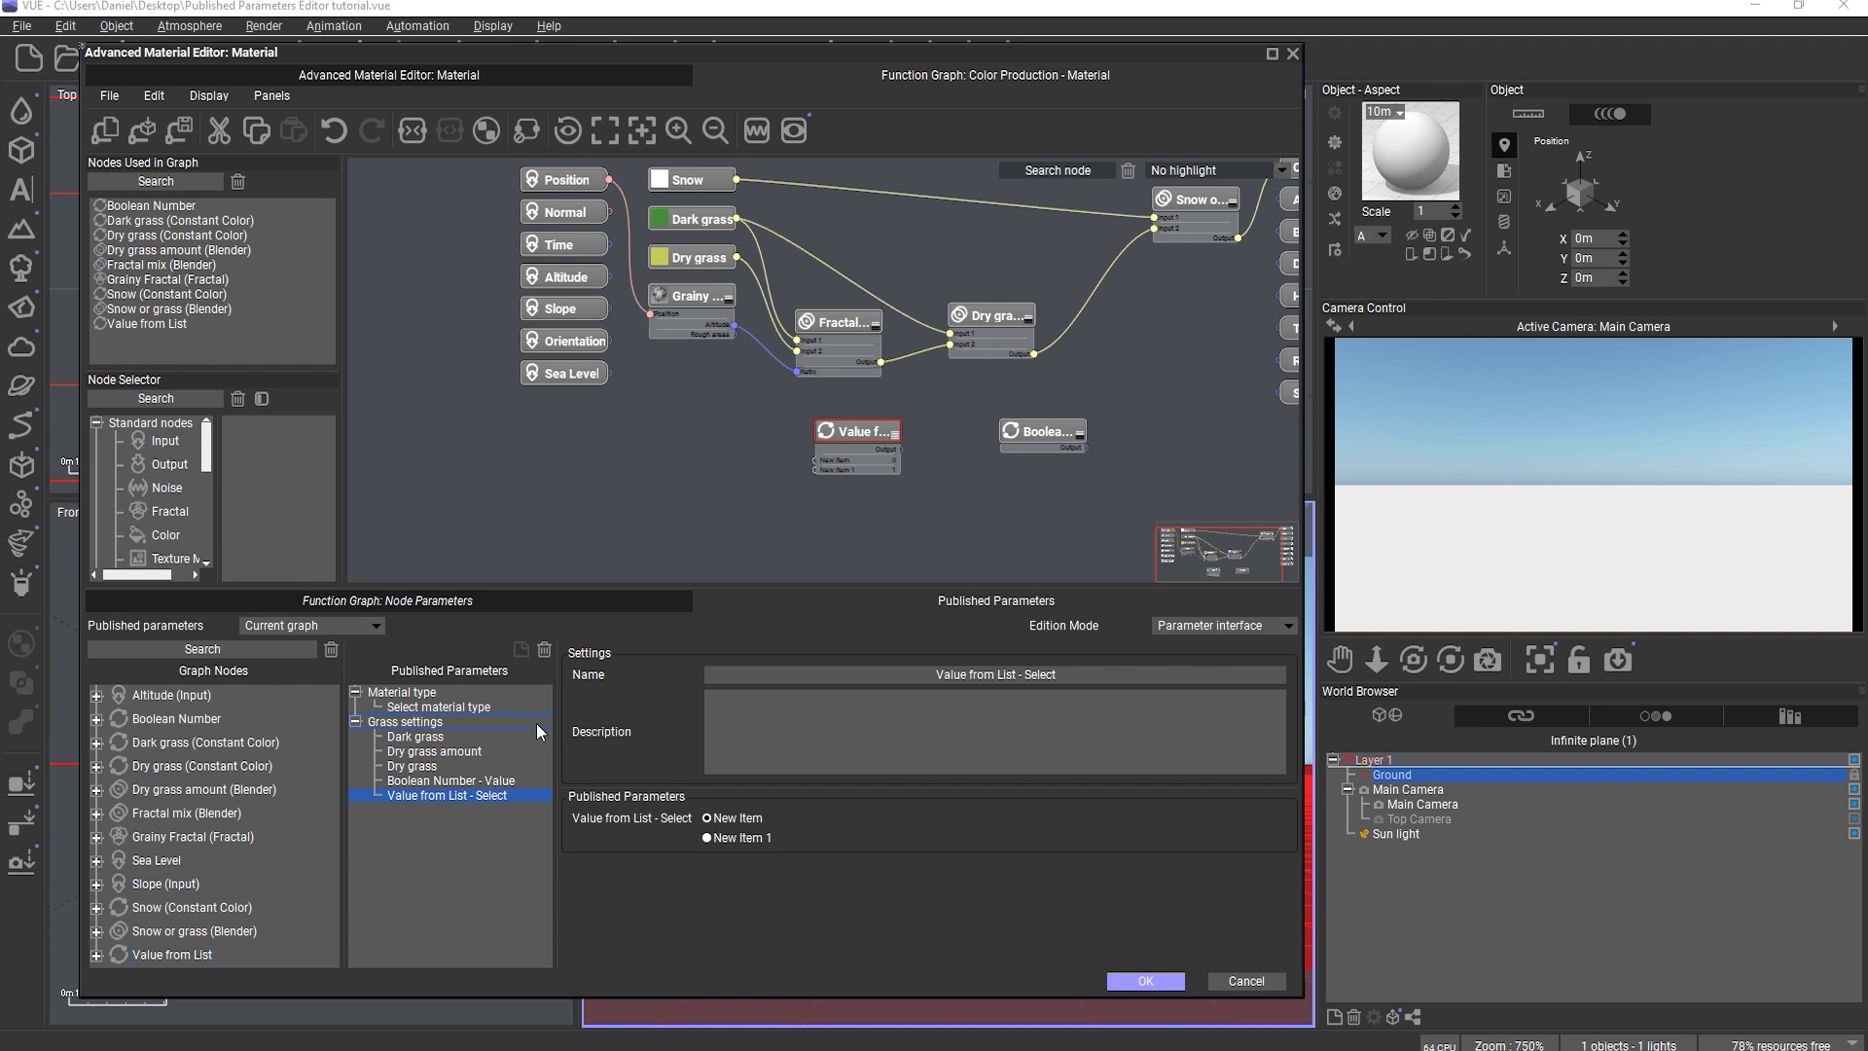
- Review Boolean Number - Value and Value from List - Select, then remove Value from List - Select from the published parameters
click(477, 782)
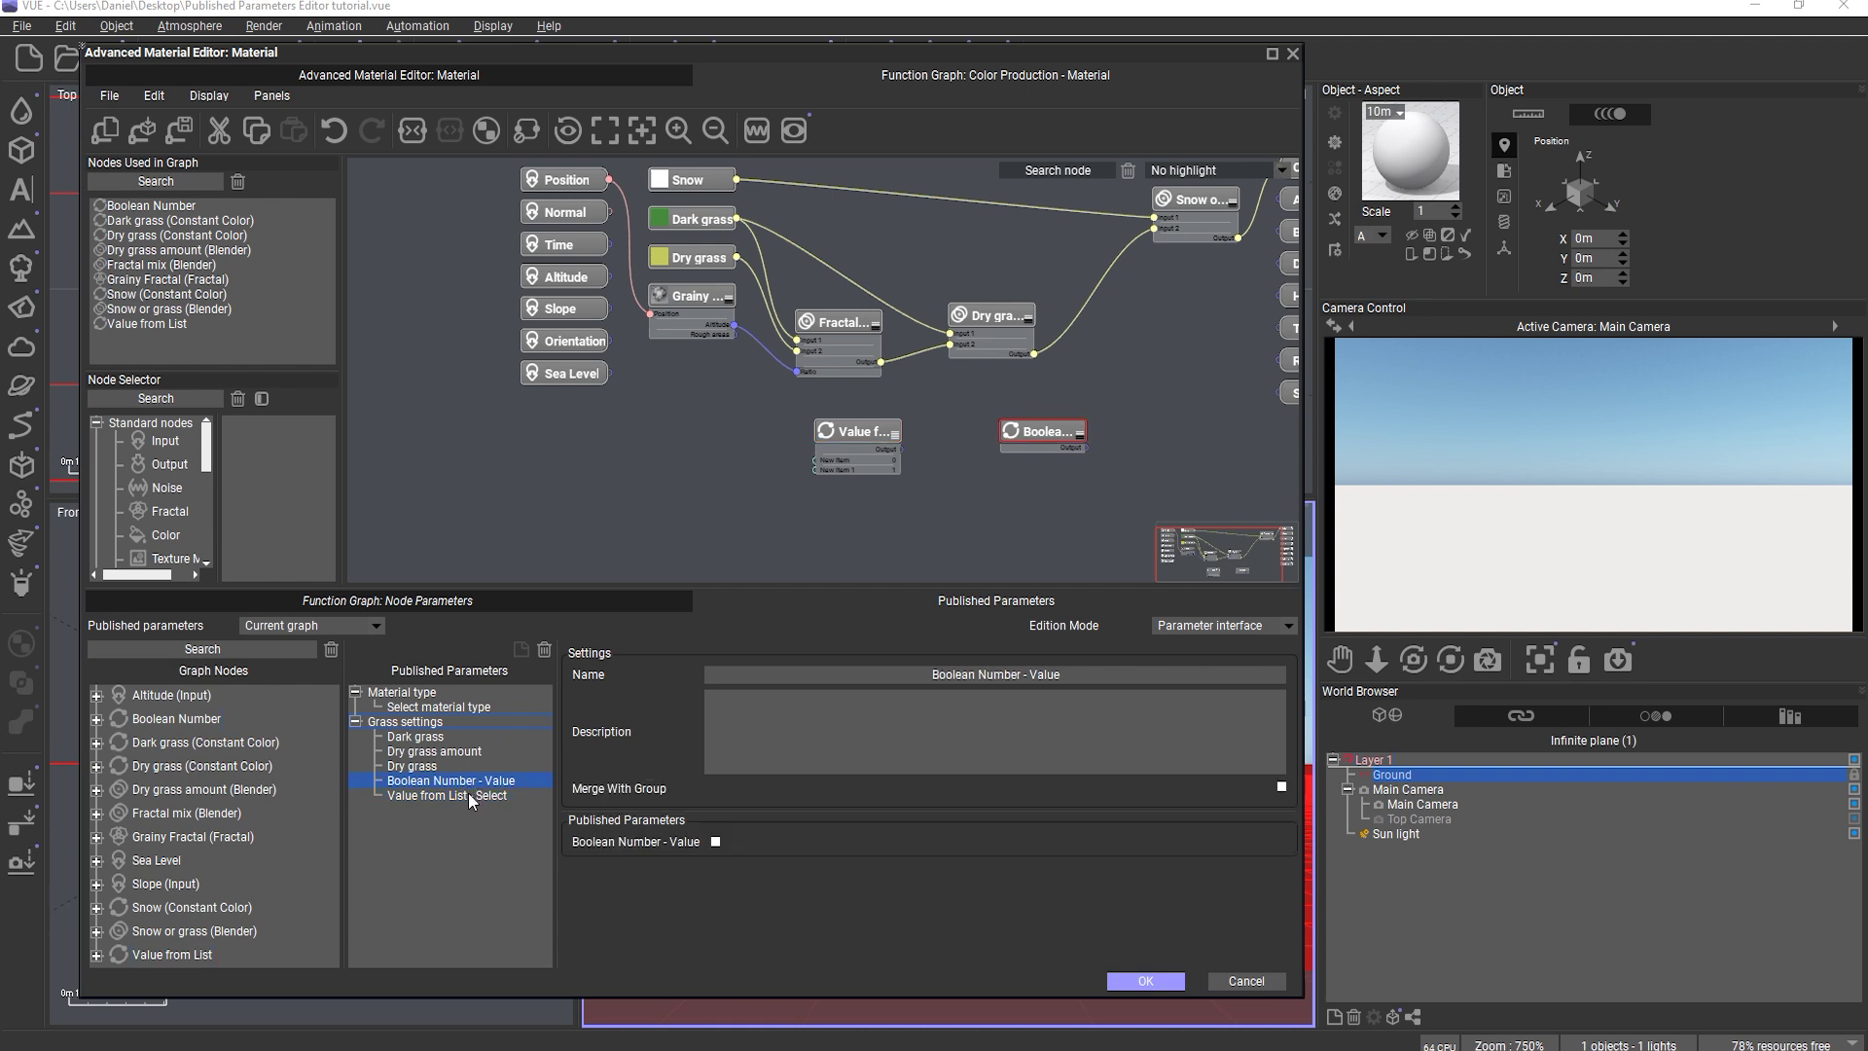
click(468, 794)
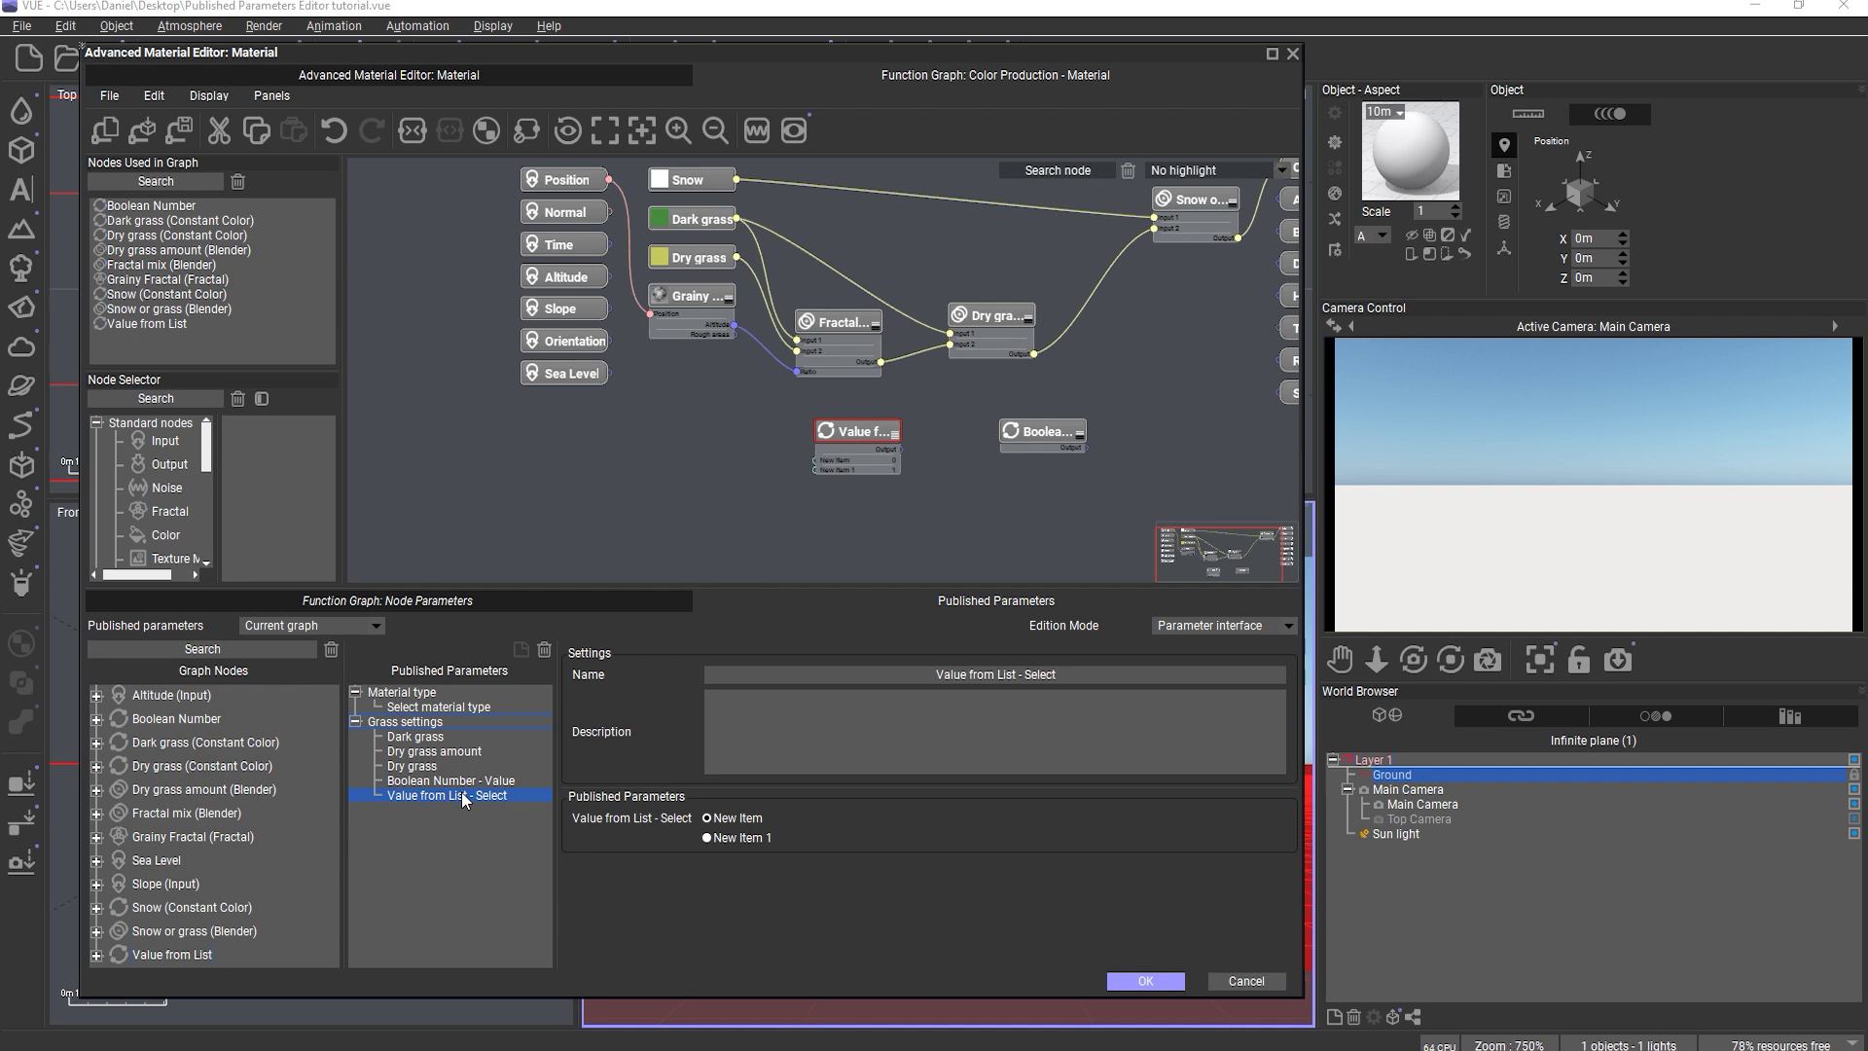
click(1028, 433)
click(544, 649)
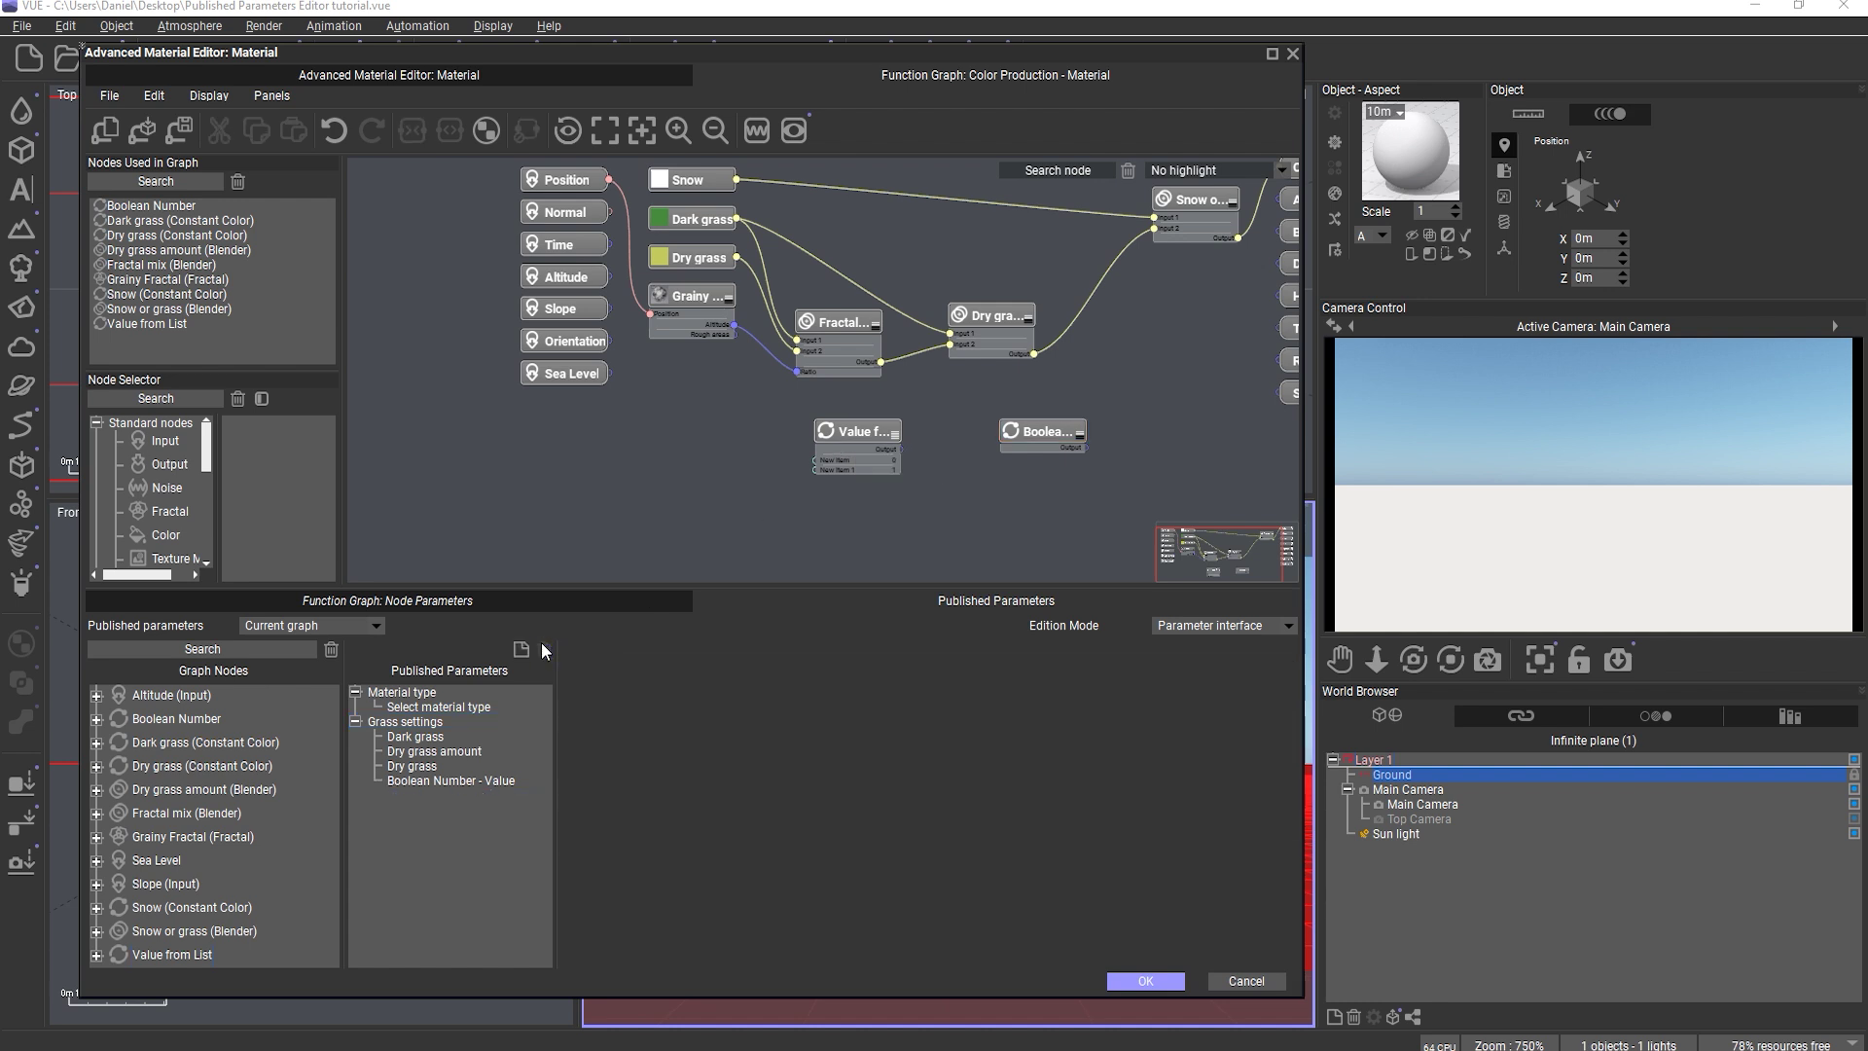
- Create a default-named published parameter group, move Boolean Number - Value into it, and show the group's settings
click(436, 781)
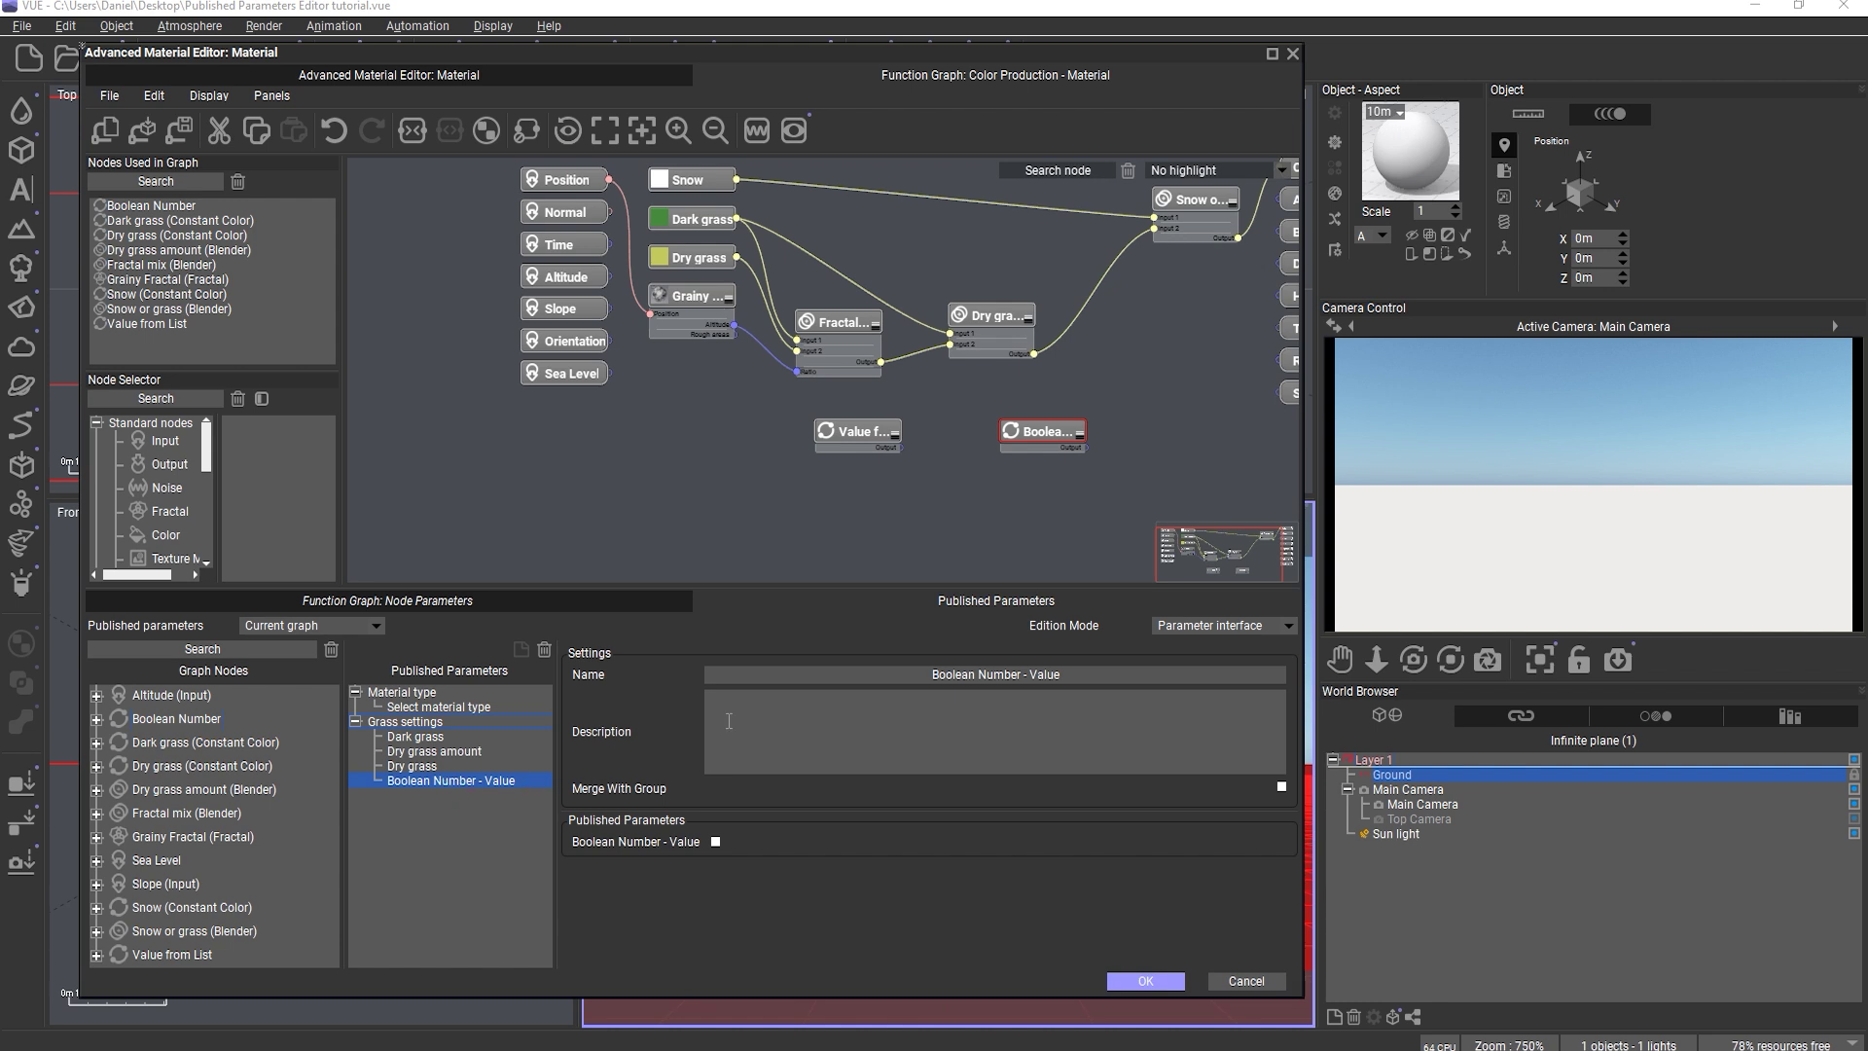
drag(520, 714, 496, 771)
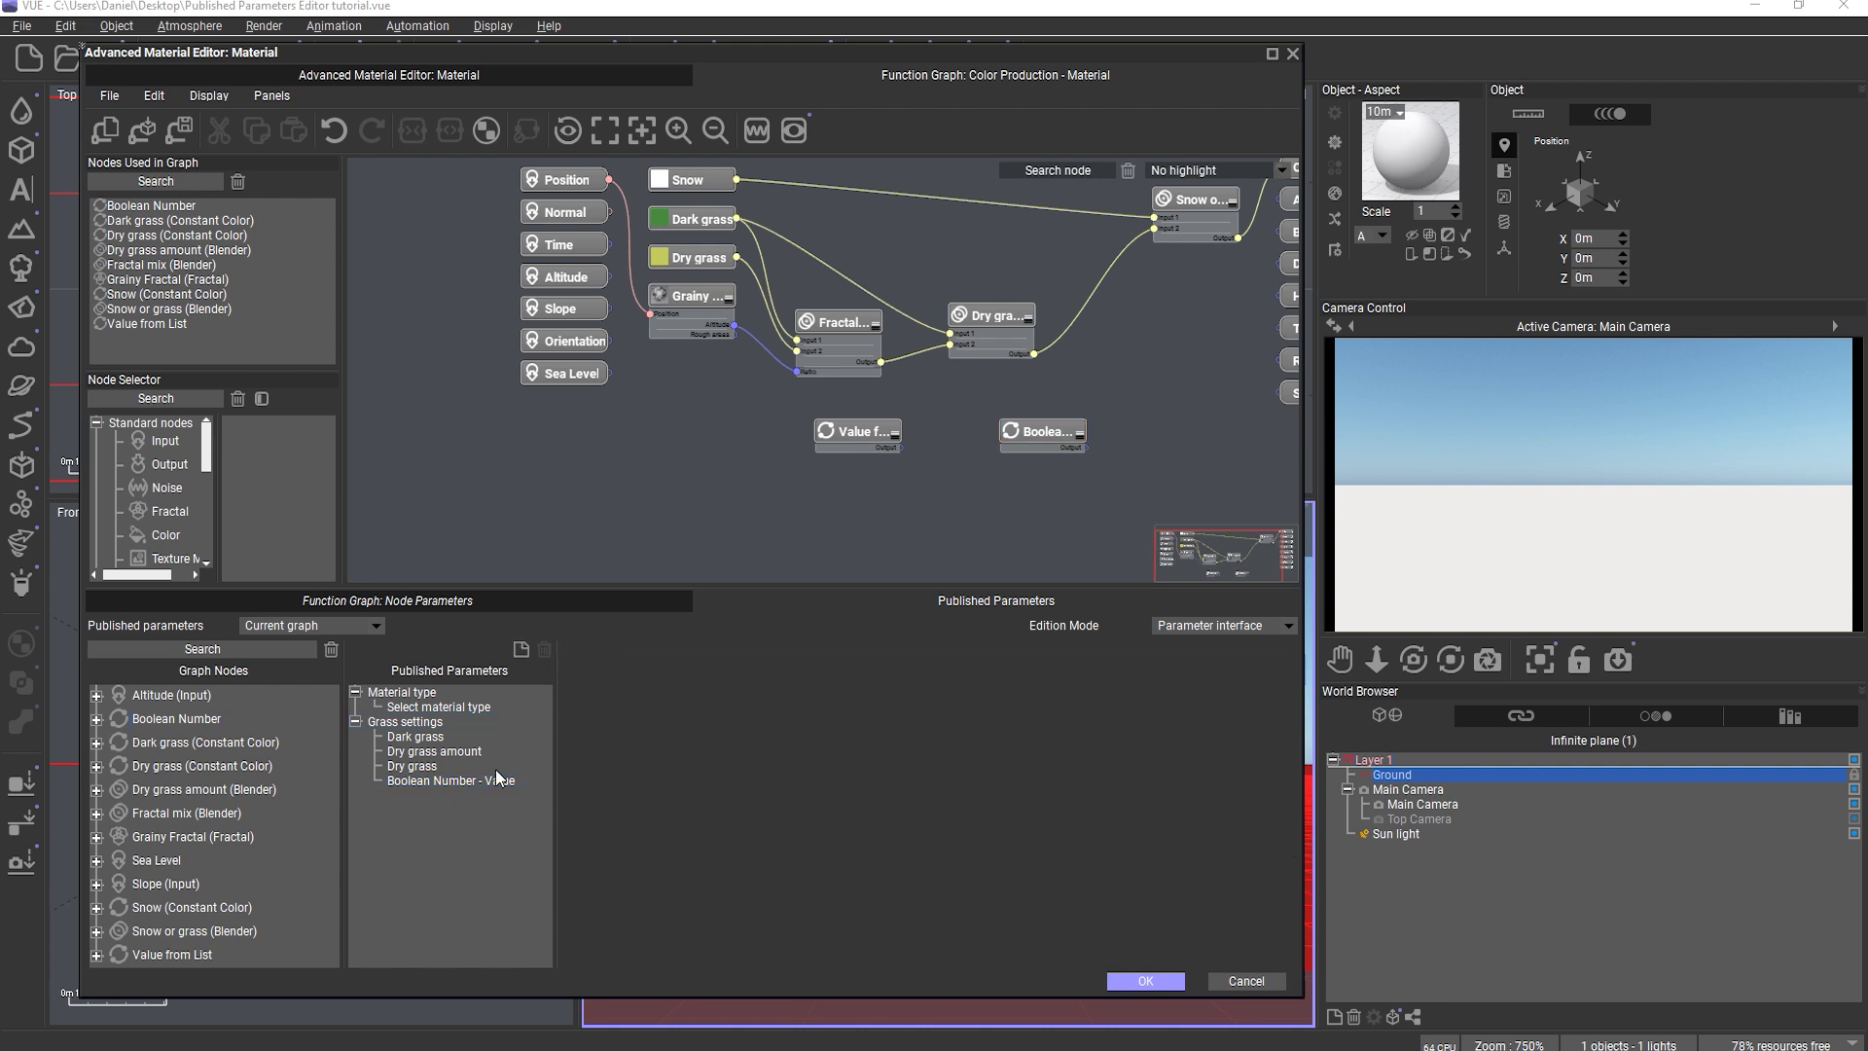
click(521, 650)
click(440, 780)
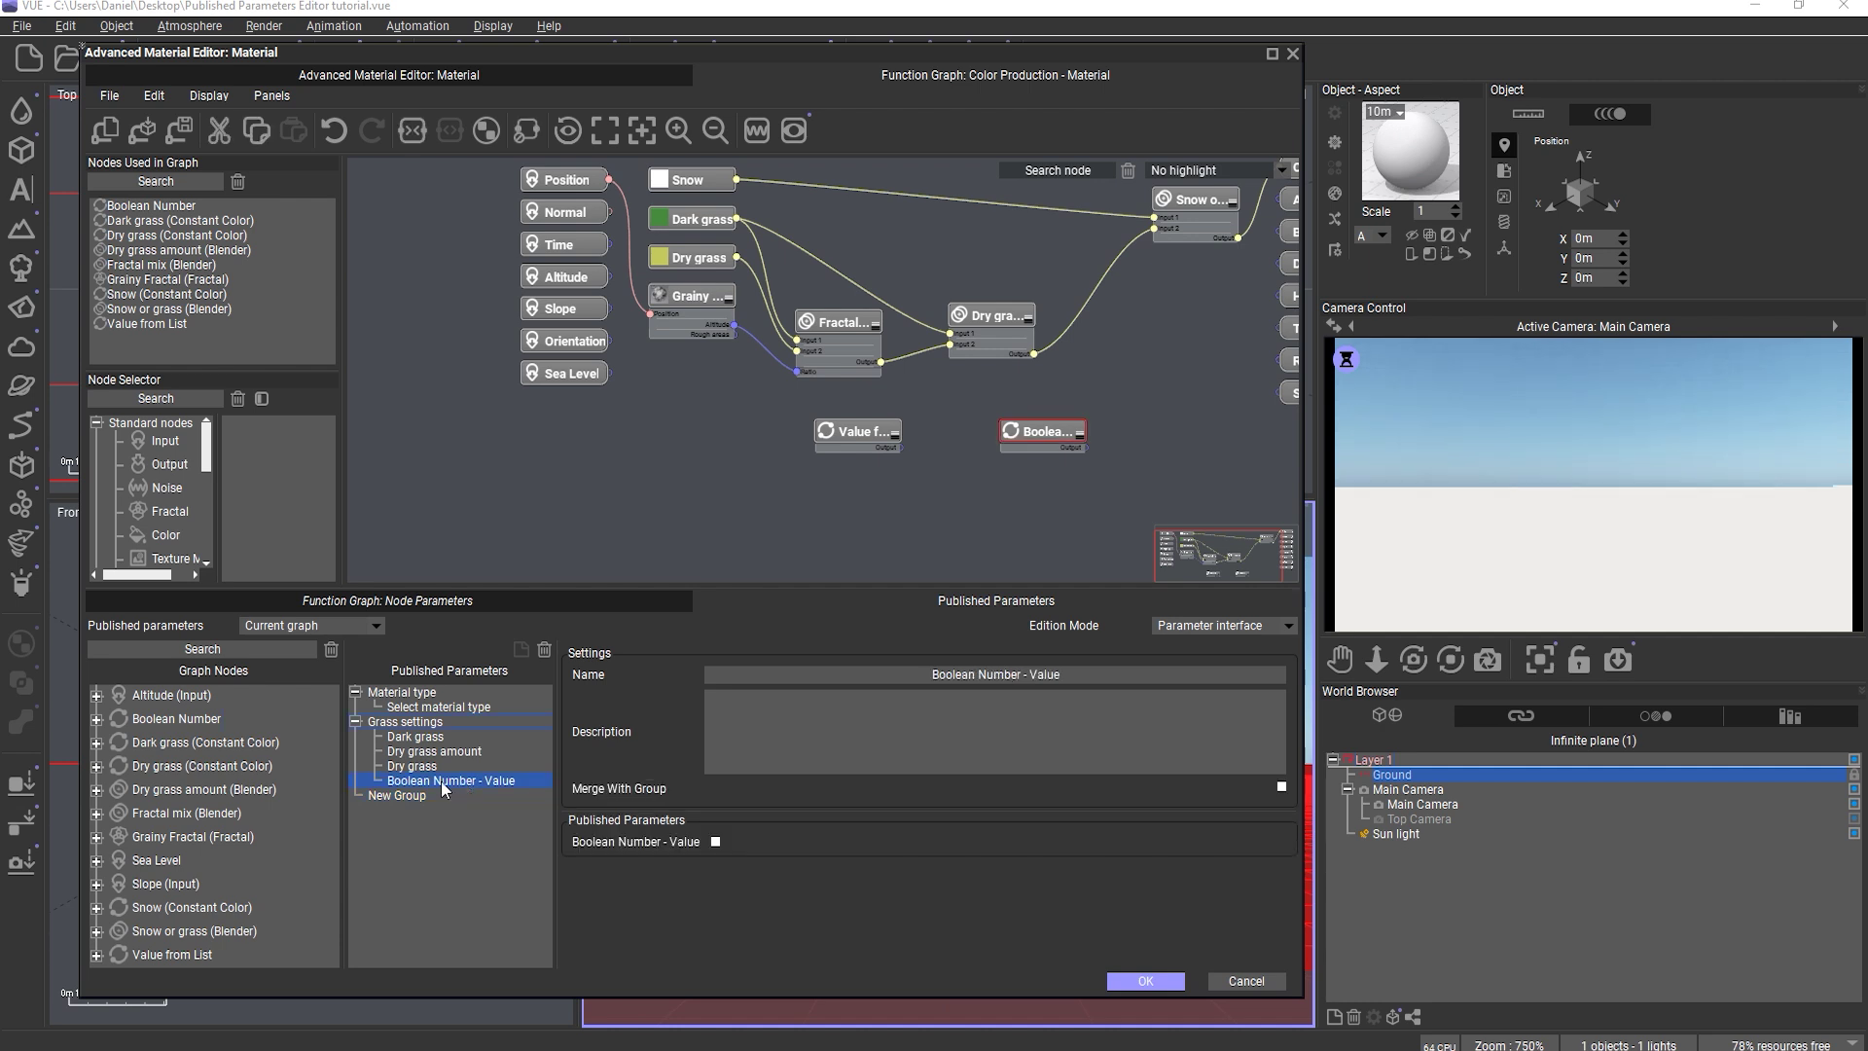
drag(434, 778, 416, 797)
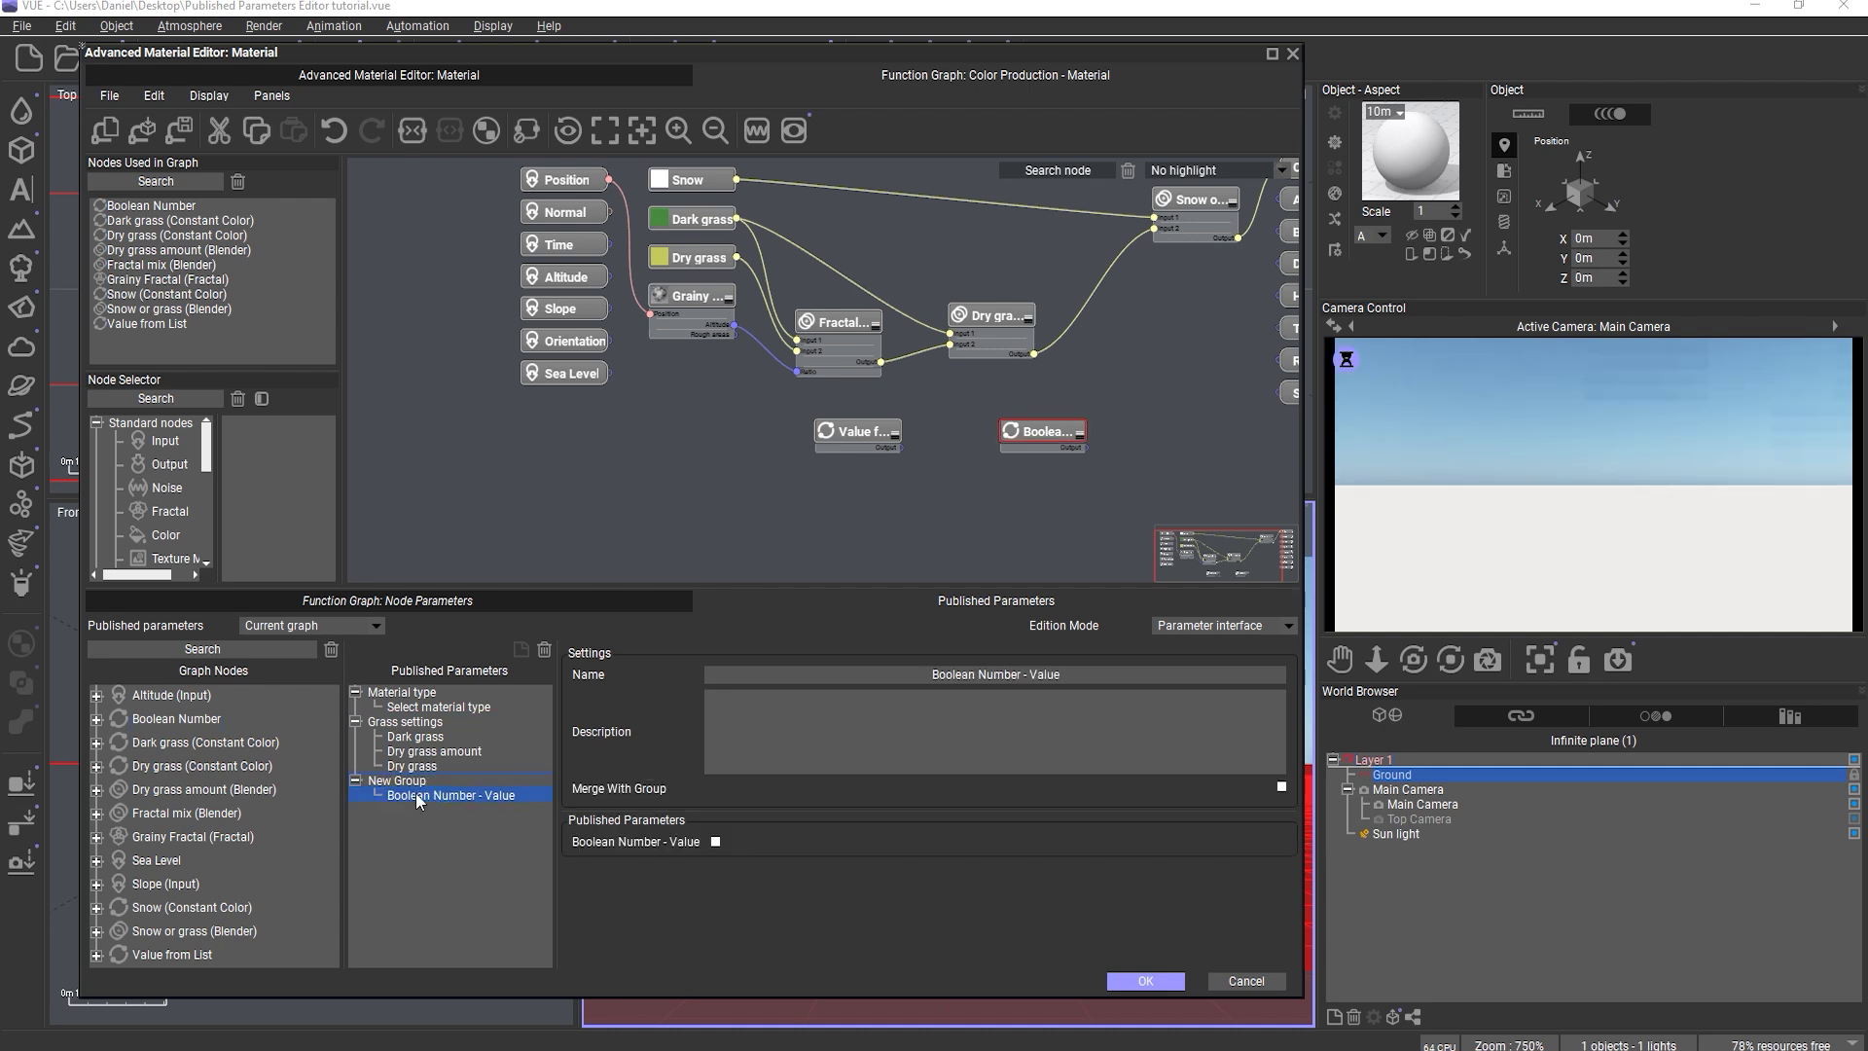
click(405, 782)
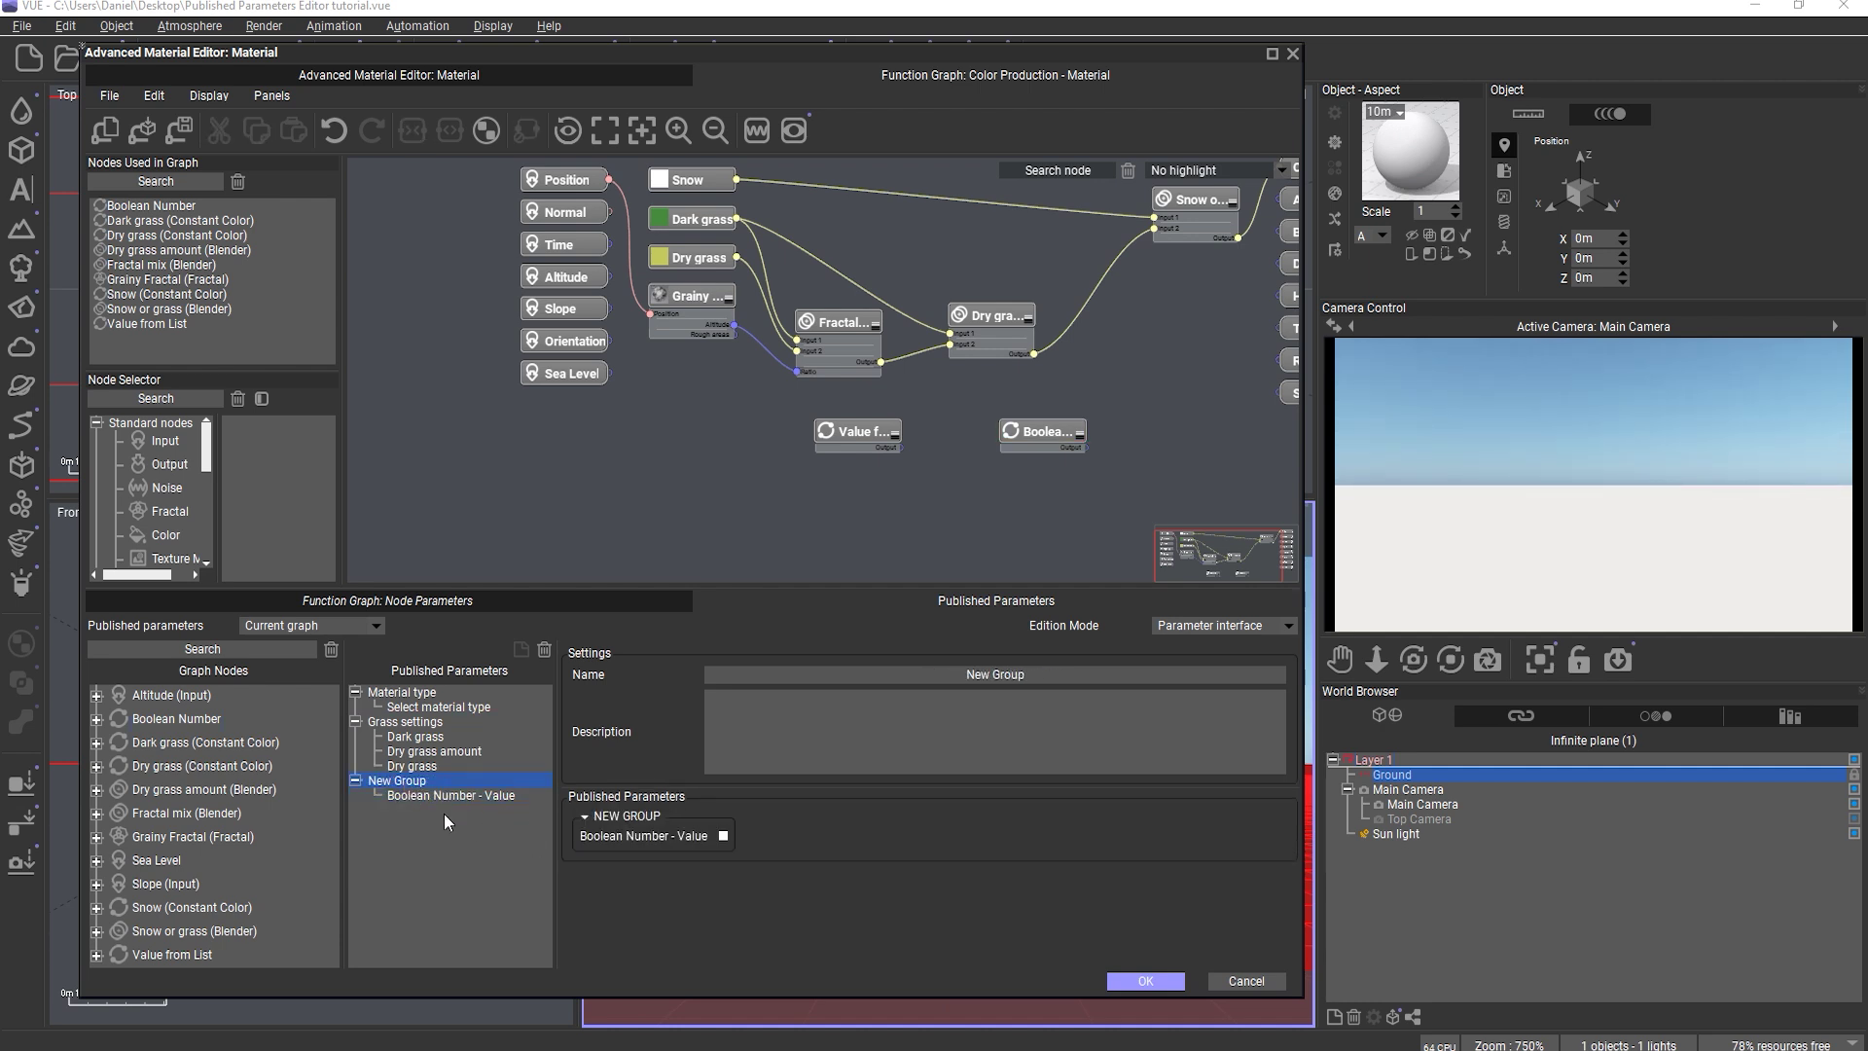
- Enable Merge With Group for Boolean Number - Value and inspect New Group's published parameter preview
click(448, 796)
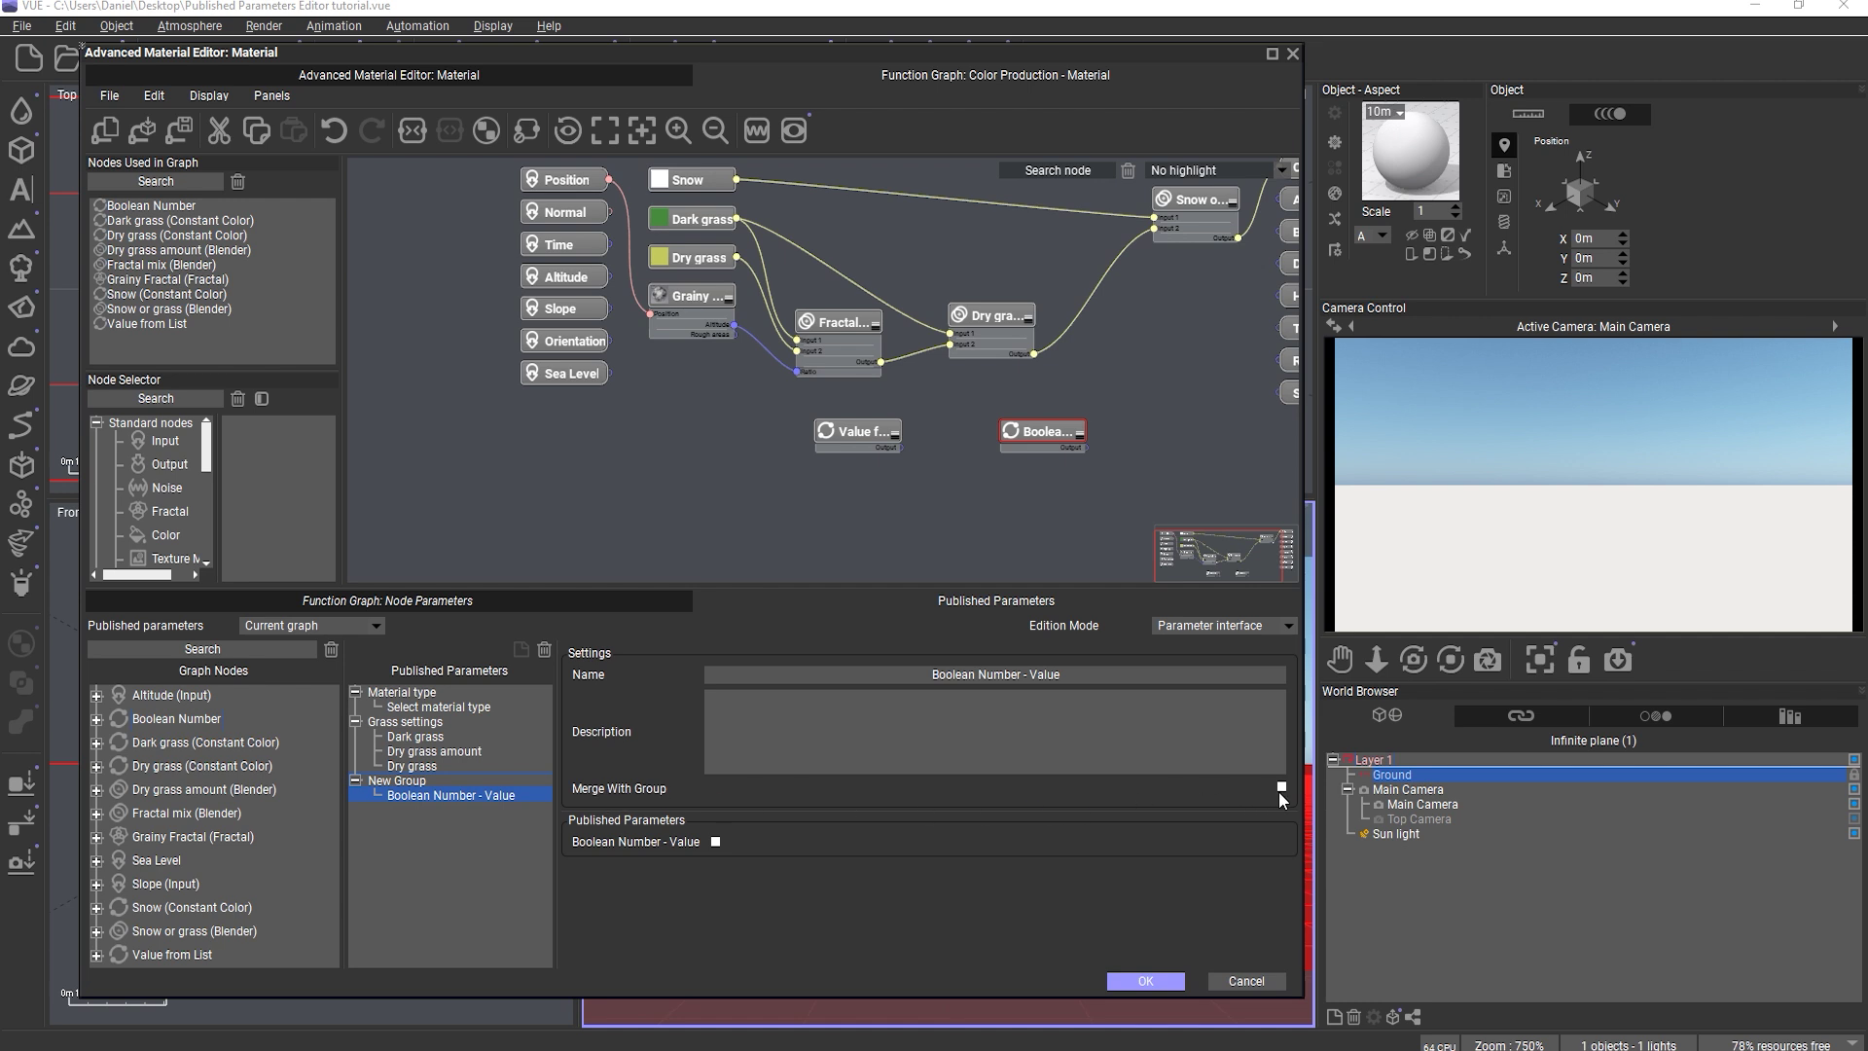
click(404, 781)
click(620, 815)
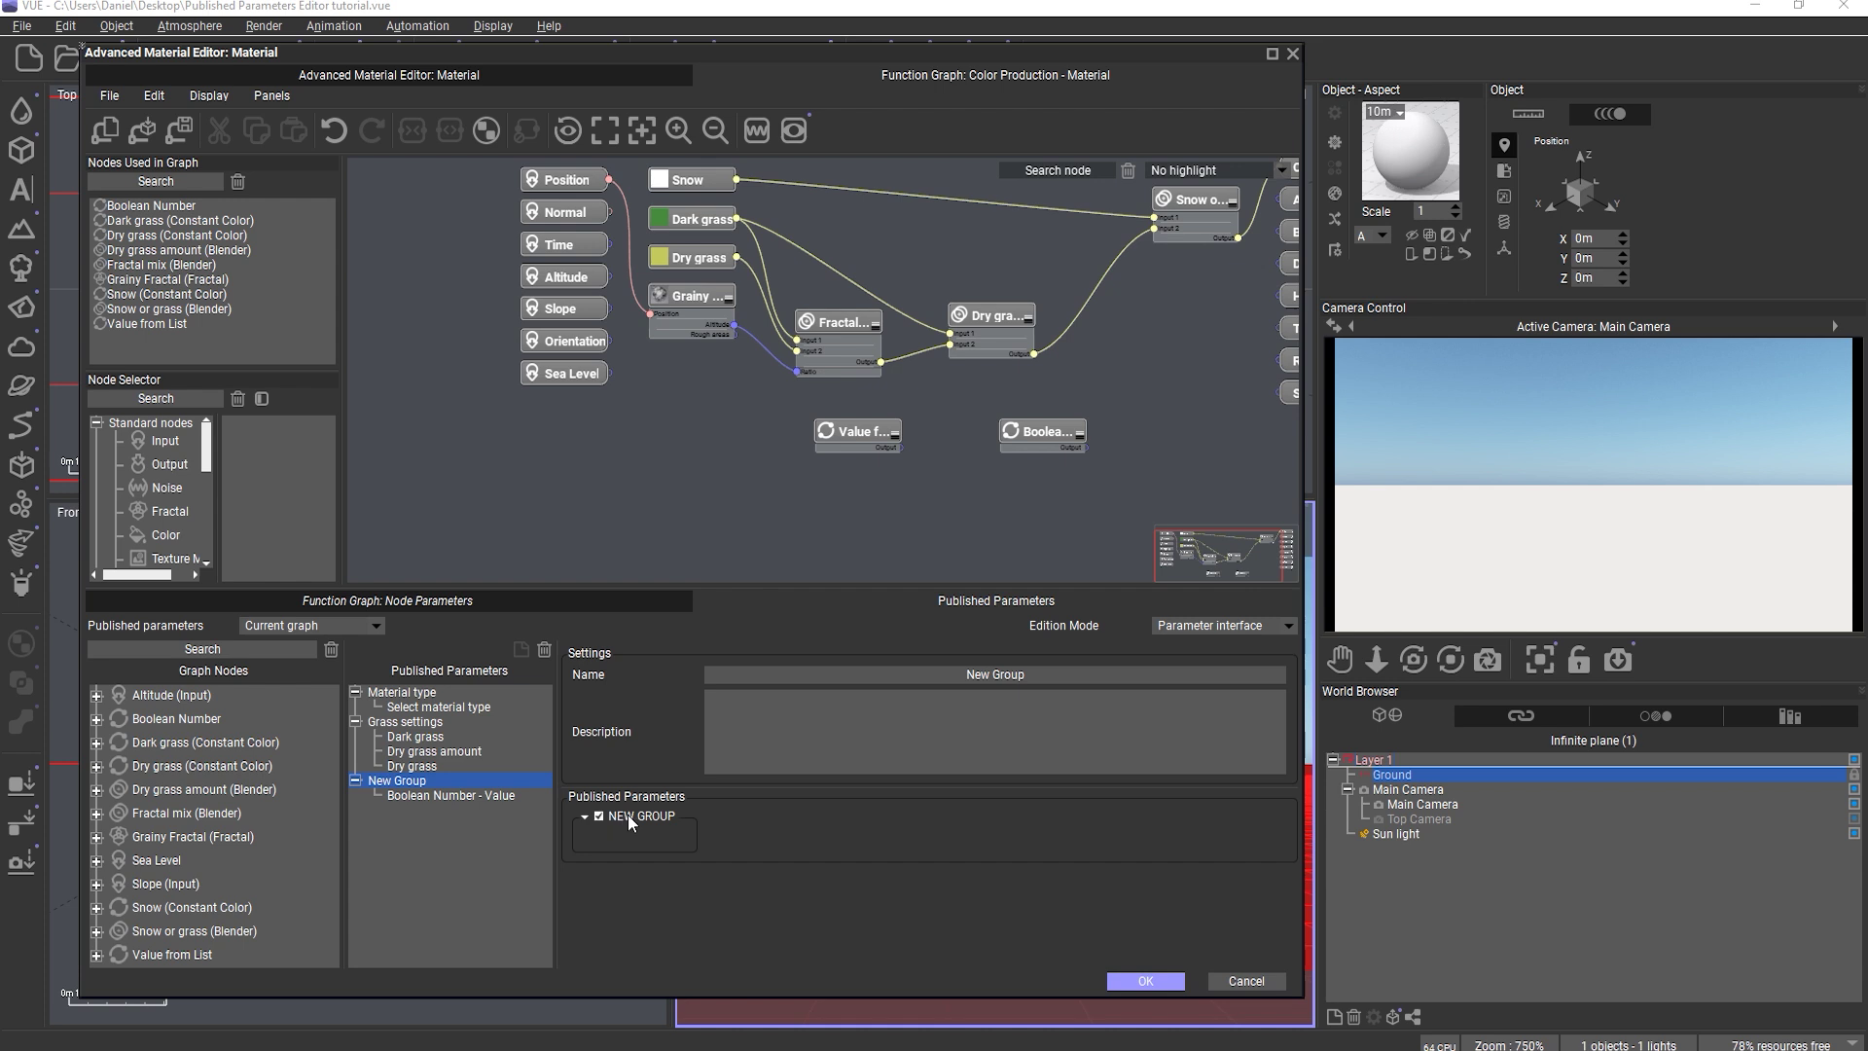